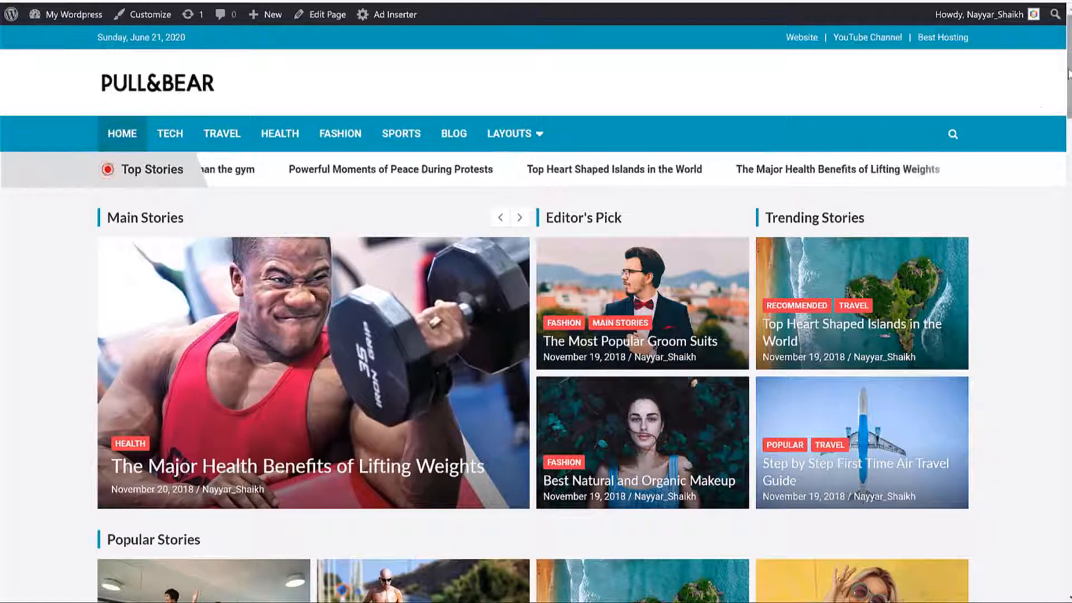
Step: Return to the top of the homepage and highlight the date above the logo
{"action": "left_click_drag", "start_coordinate": [1068, 74], "coordinate": [1062, 543]}
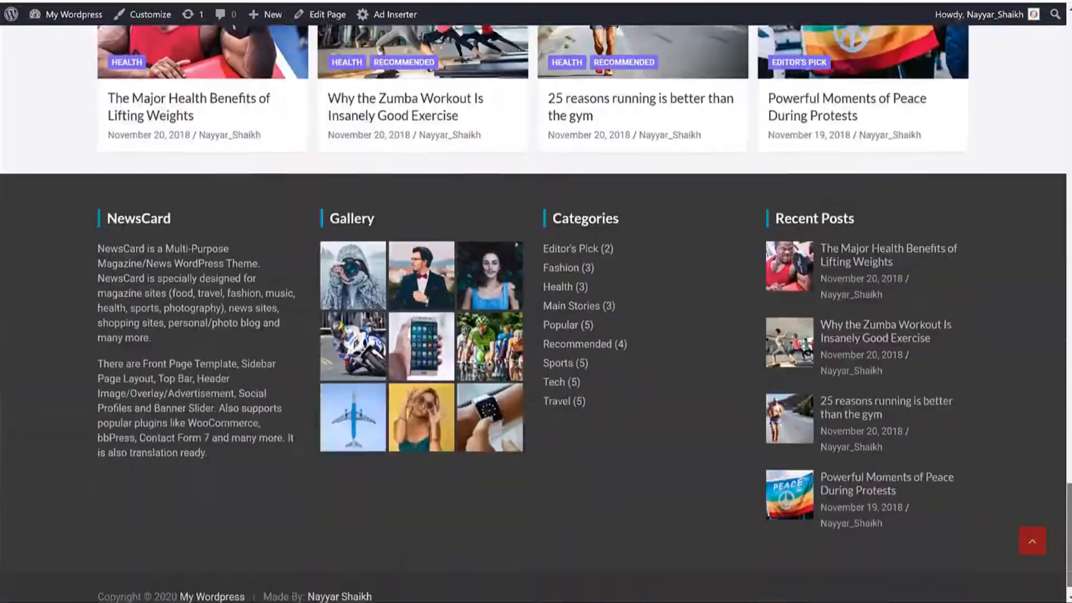
{"action": "left_click", "coordinate": [1032, 540]}
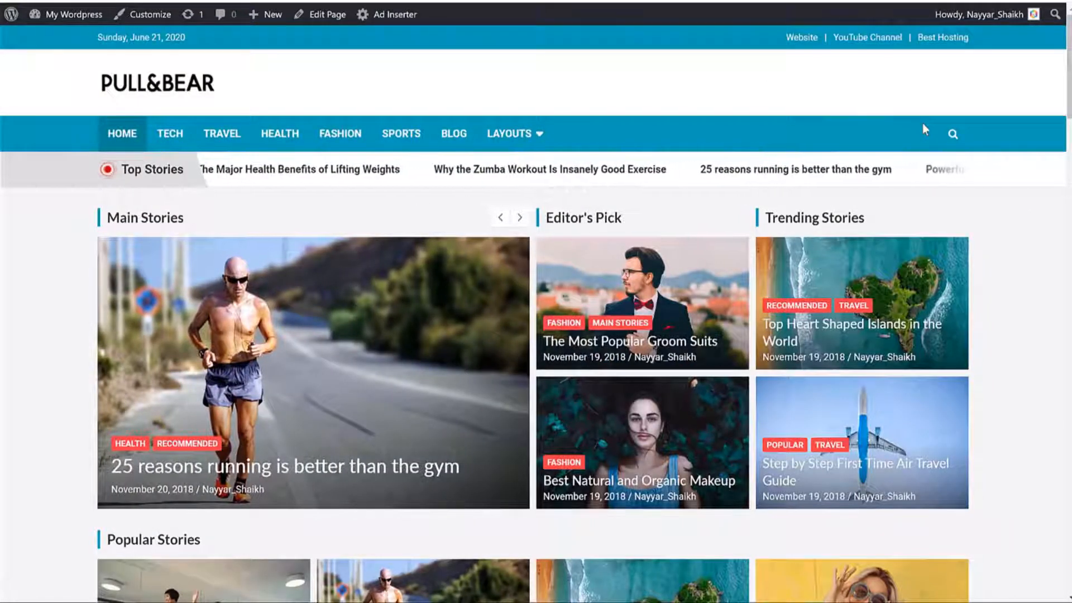
{"action": "scroll", "coordinate": [986, 244], "scroll_direction": "down", "scroll_amount": 5}
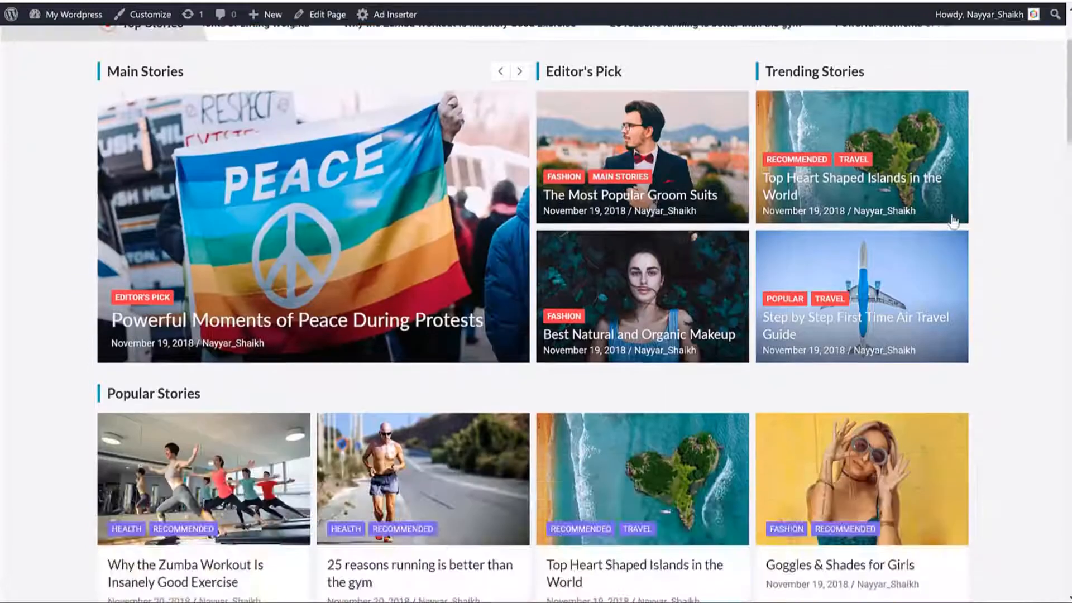
{"action": "scroll", "coordinate": [987, 243], "scroll_direction": "down", "scroll_amount": 8}
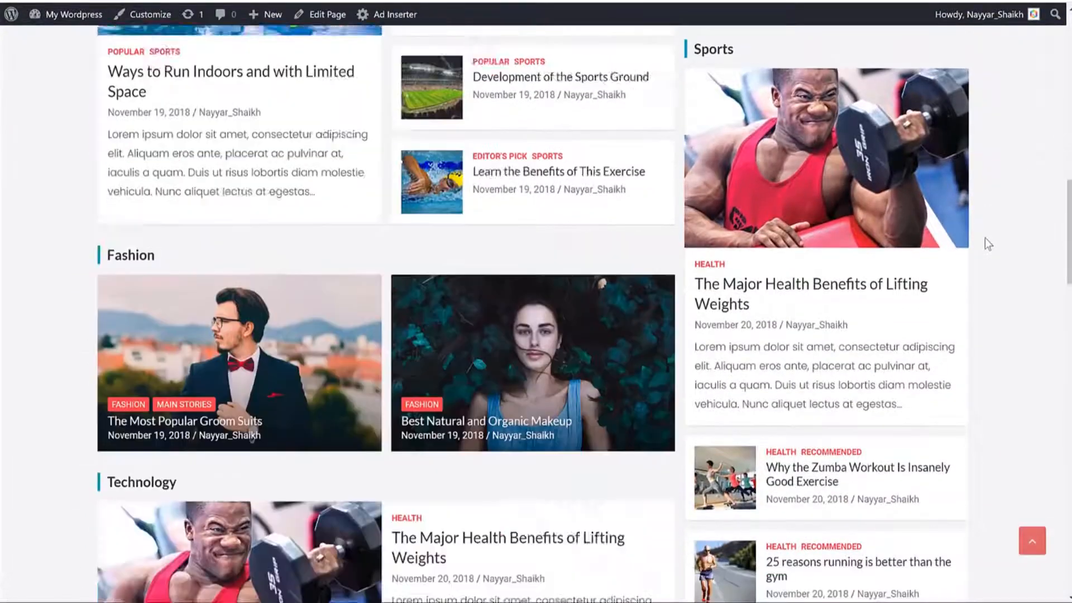
{"action": "scroll", "coordinate": [984, 238], "scroll_direction": "down", "scroll_amount": 7}
{"action": "scroll", "coordinate": [984, 238], "scroll_direction": "up", "scroll_amount": 12}
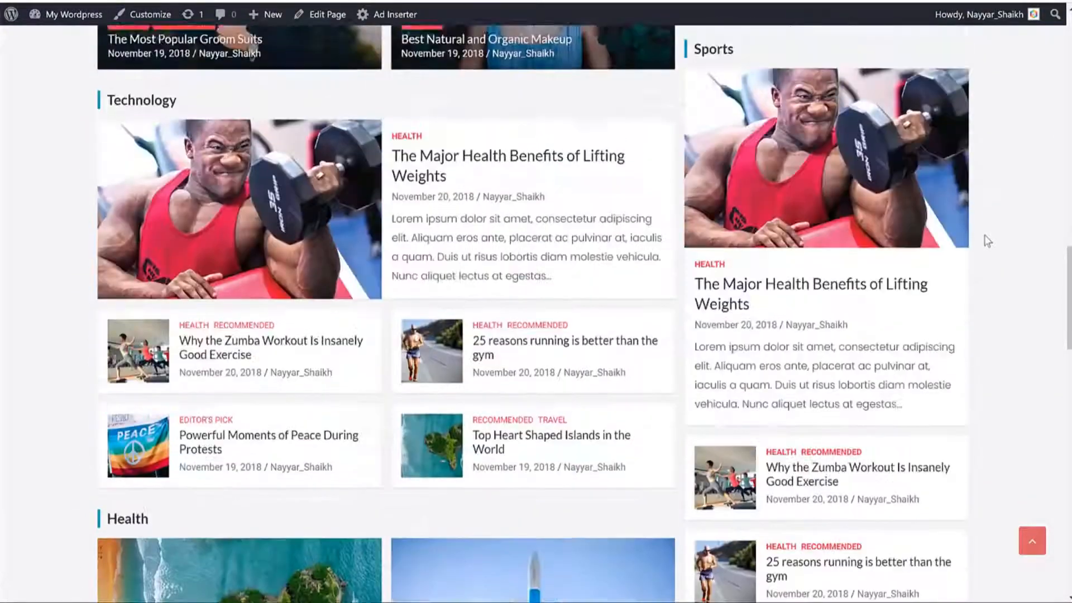
{"action": "scroll", "coordinate": [985, 240], "scroll_direction": "up", "scroll_amount": 10}
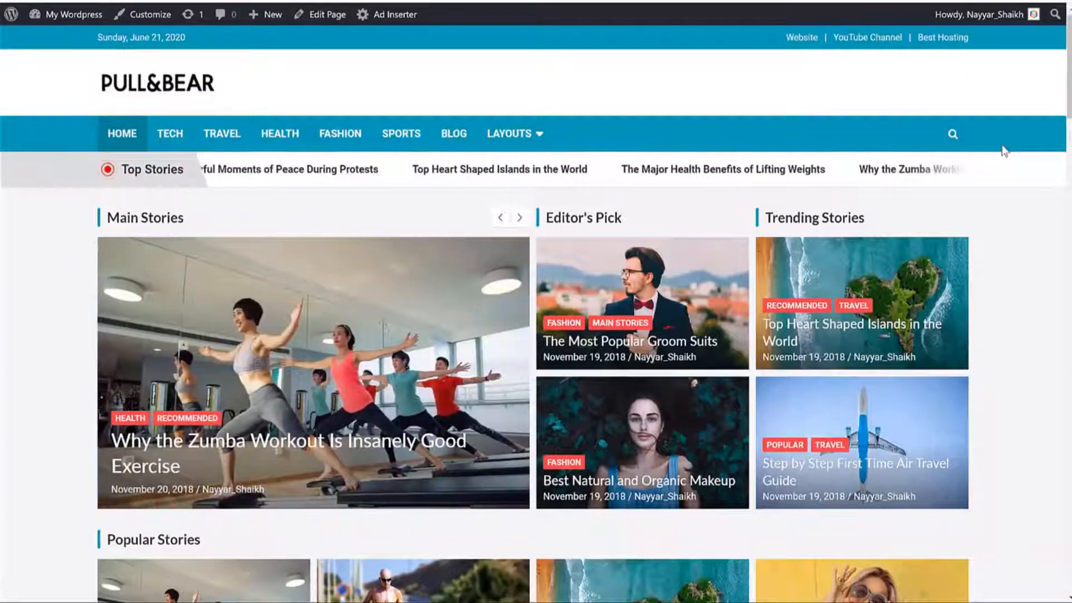
{"action": "mouse_move", "coordinate": [202, 37]}
{"action": "left_mouse_down"}
{"action": "mouse_move", "coordinate": [73, 41]}
{"action": "mouse_move", "coordinate": [190, 40]}
{"action": "left_mouse_up"}
{"action": "left_click", "coordinate": [191, 40]}
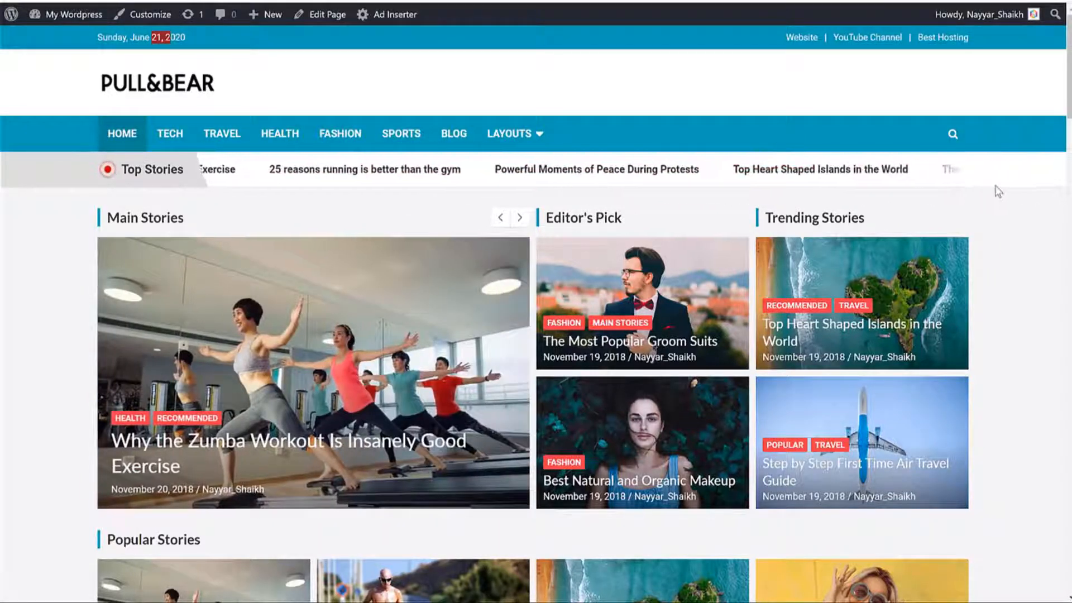
{"action": "scroll", "coordinate": [1060, 284], "scroll_direction": "down", "scroll_amount": 3}
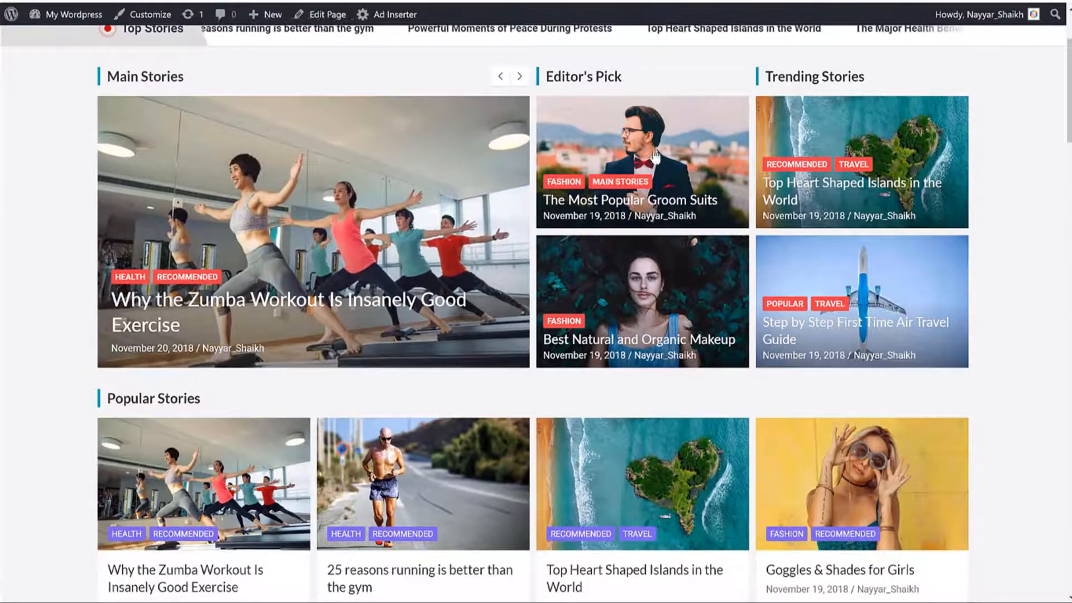
{"action": "scroll", "coordinate": [656, 158], "scroll_direction": "up", "scroll_amount": 3}
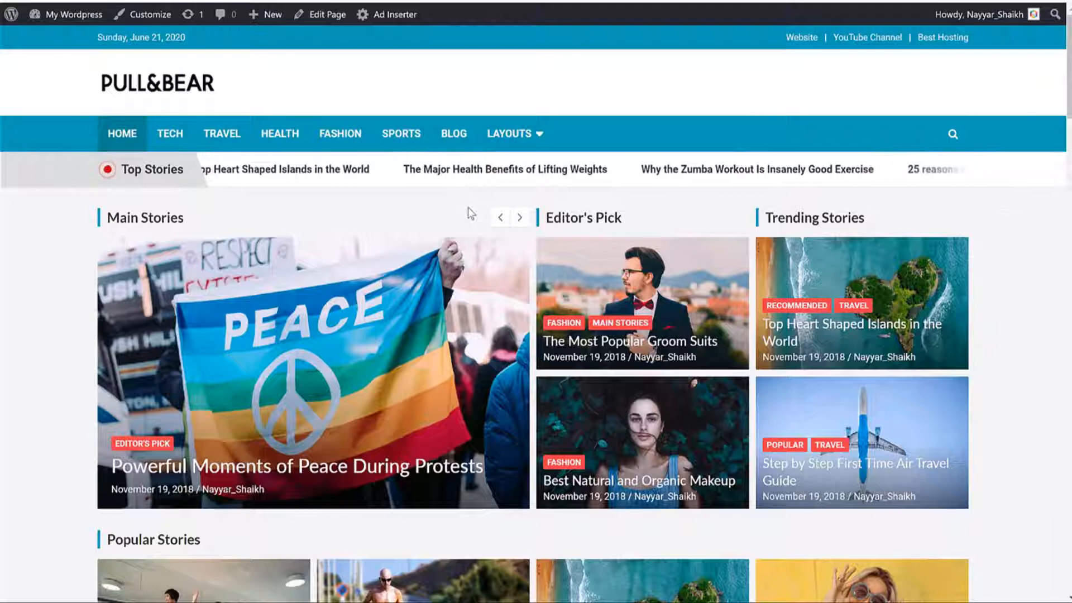
Step: Advance the Main Stories slider four times to preview each featured story
{"action": "left_click", "coordinate": [519, 218]}
{"action": "left_click", "coordinate": [520, 219]}
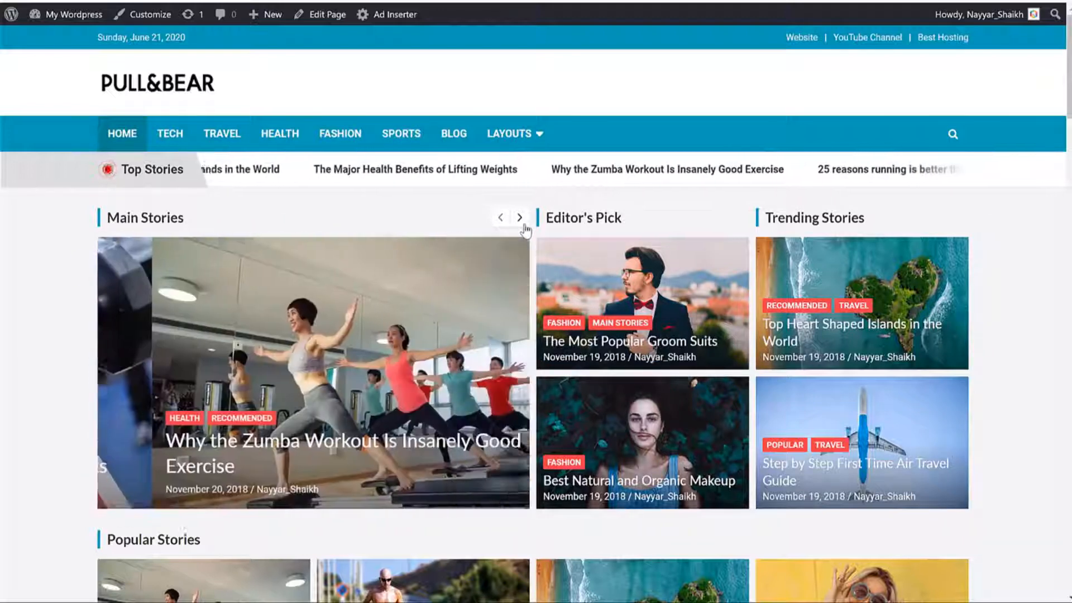
{"action": "left_click", "coordinate": [519, 217]}
{"action": "left_click", "coordinate": [519, 217]}
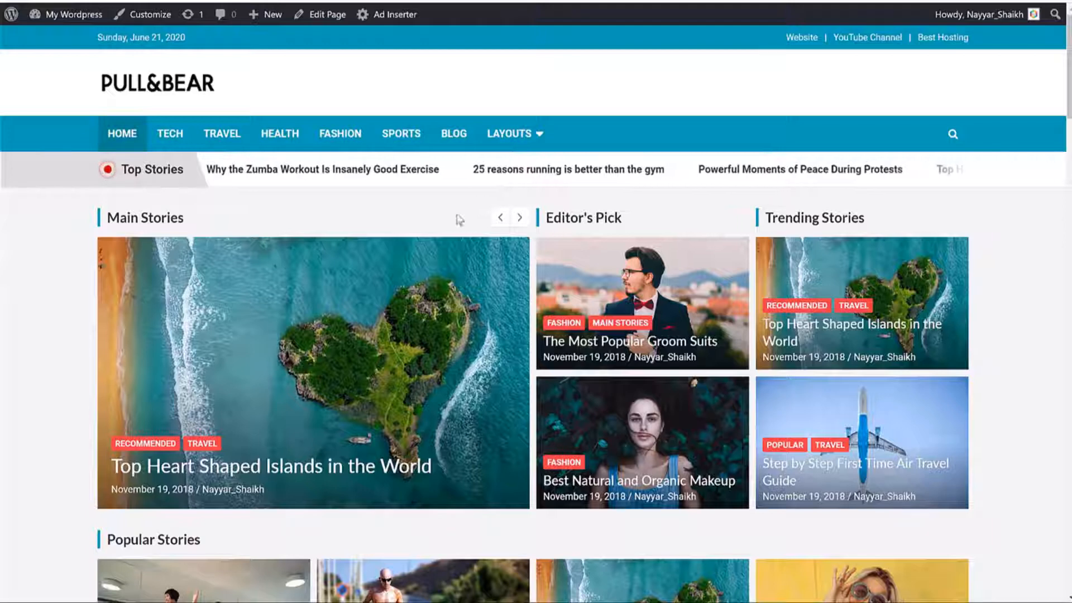
Step: Highlight the Editor's Pick, Trending Stories and Popular Stories headings
{"action": "left_click_drag", "start_coordinate": [624, 219], "coordinate": [542, 217]}
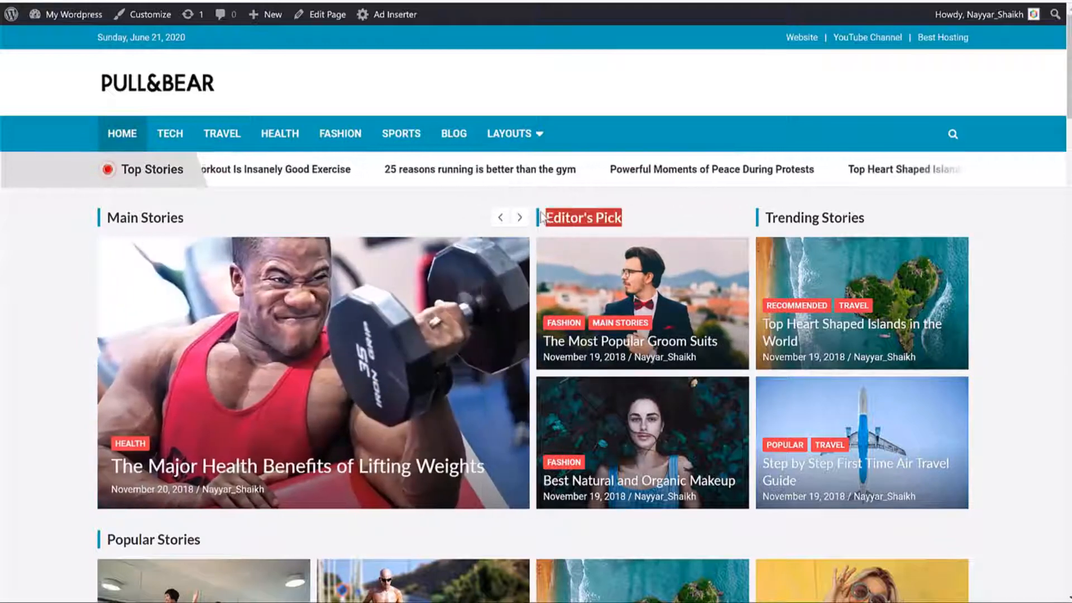
{"action": "left_click_drag", "start_coordinate": [866, 218], "coordinate": [764, 218]}
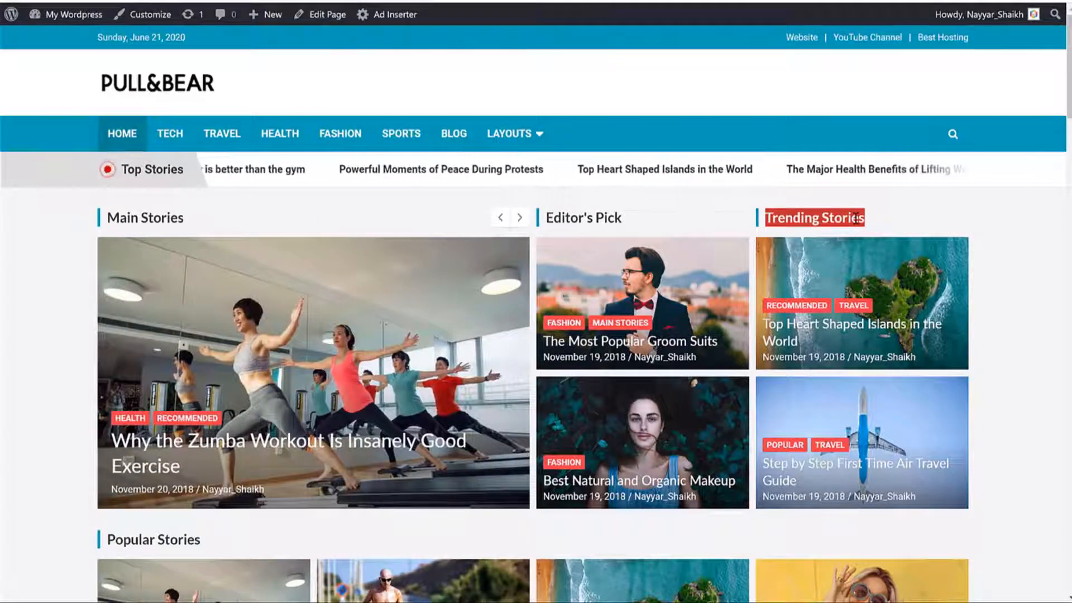
{"action": "left_click", "coordinate": [983, 273]}
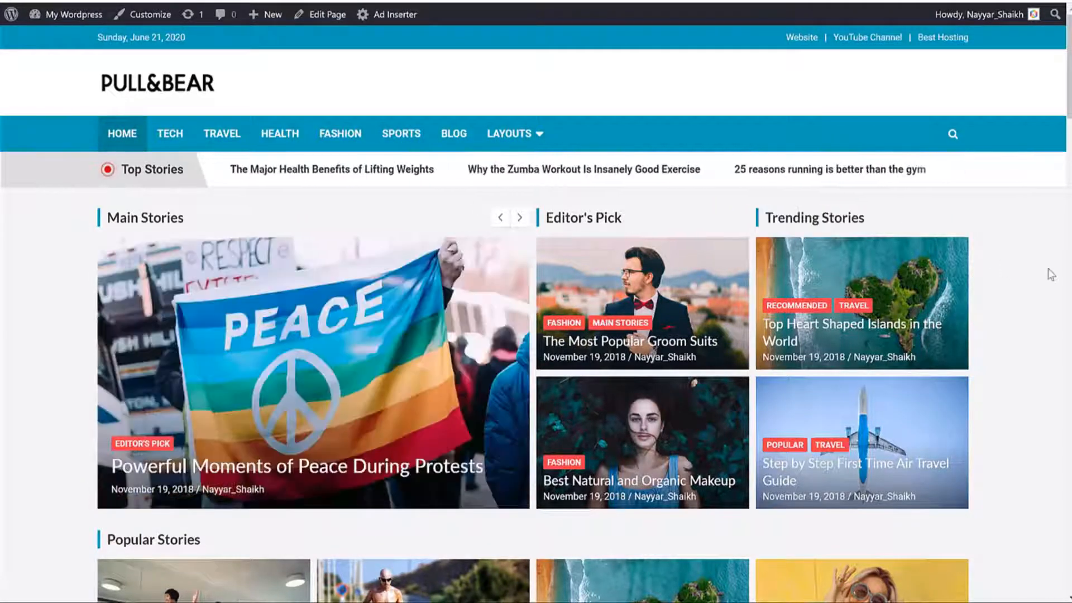
{"action": "scroll", "coordinate": [1038, 273], "scroll_direction": "down", "scroll_amount": 6}
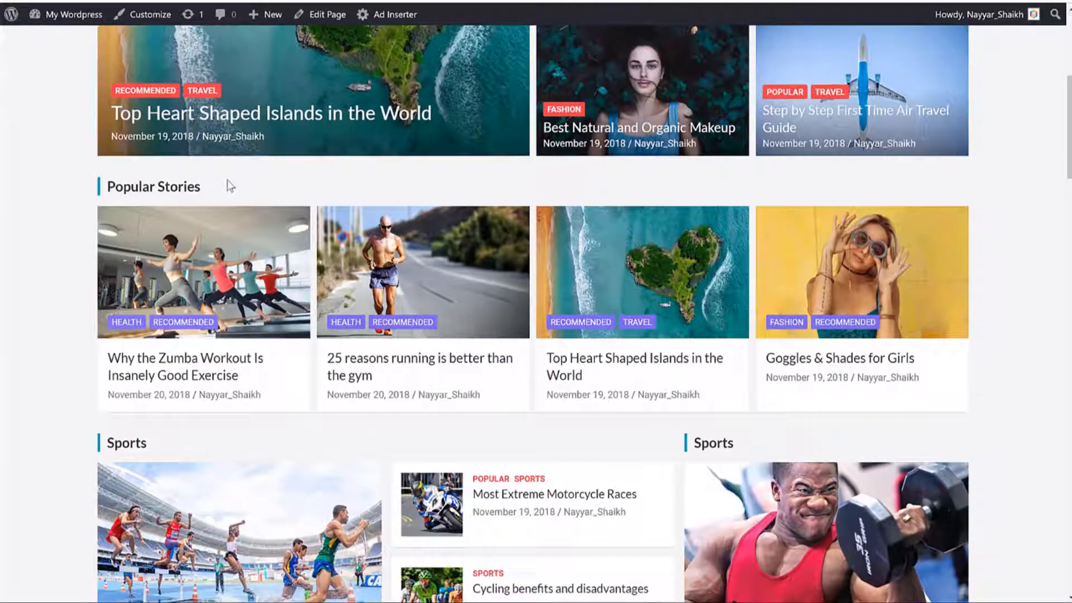
{"action": "left_click_drag", "start_coordinate": [227, 184], "coordinate": [110, 192]}
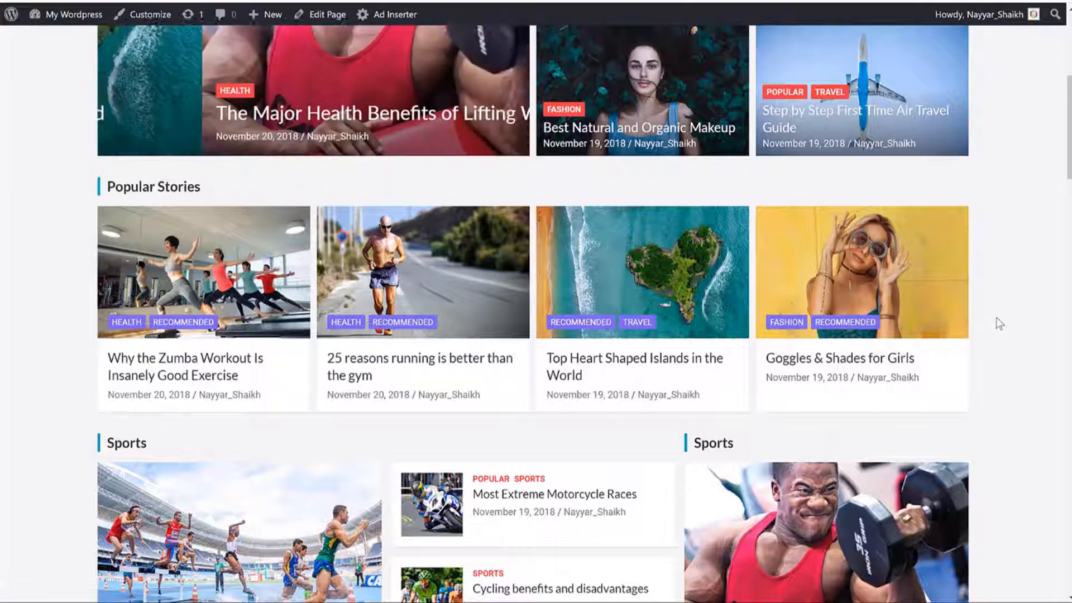
{"action": "scroll", "coordinate": [988, 316], "scroll_direction": "up", "scroll_amount": 3}
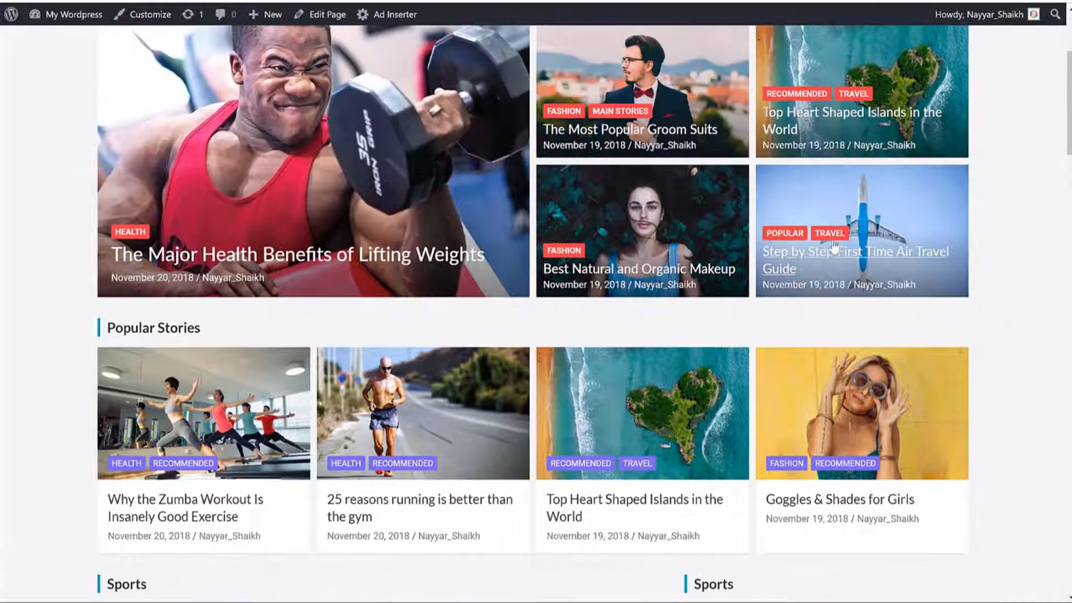
{"action": "scroll", "coordinate": [988, 394], "scroll_direction": "up", "scroll_amount": 4}
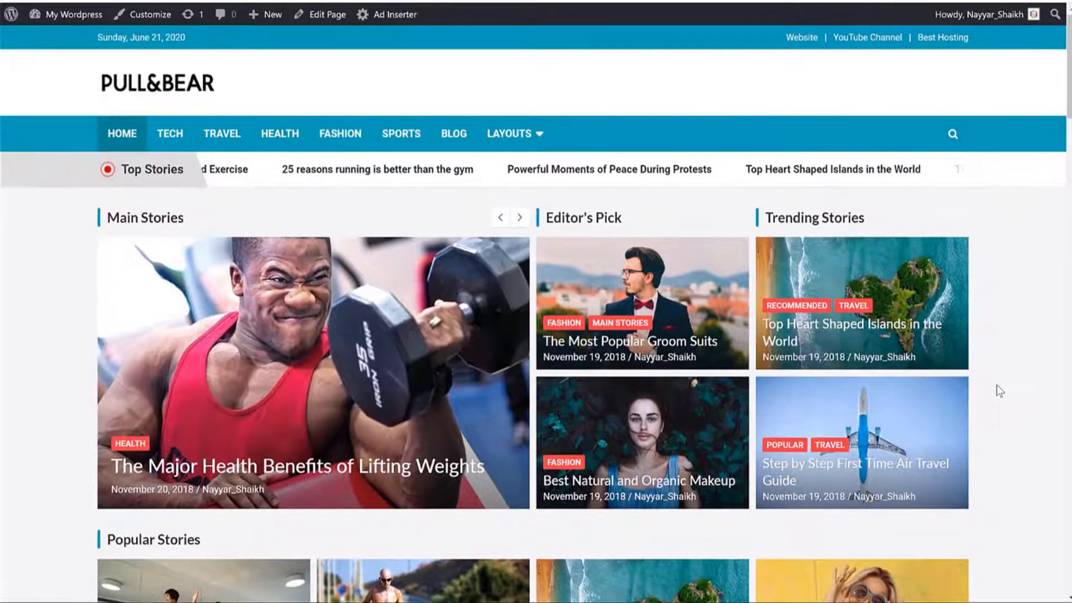
{"action": "scroll", "coordinate": [1027, 389], "scroll_direction": "down", "scroll_amount": 3}
{"action": "scroll", "coordinate": [1030, 389], "scroll_direction": "down", "scroll_amount": 1}
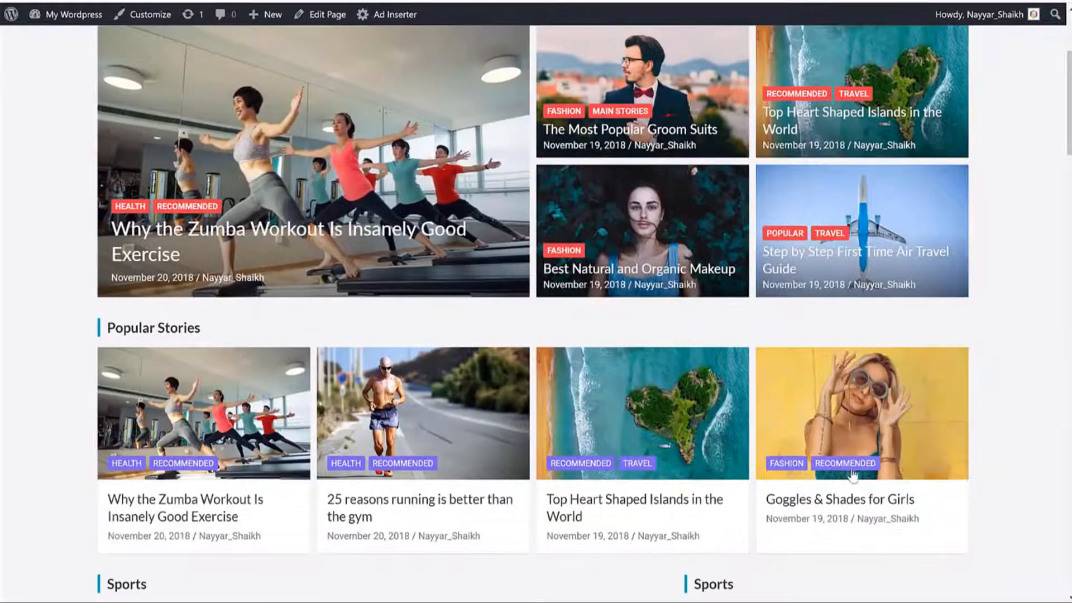
{"action": "scroll", "coordinate": [842, 333], "scroll_direction": "up", "scroll_amount": 1}
{"action": "scroll", "coordinate": [989, 323], "scroll_direction": "down", "scroll_amount": 7}
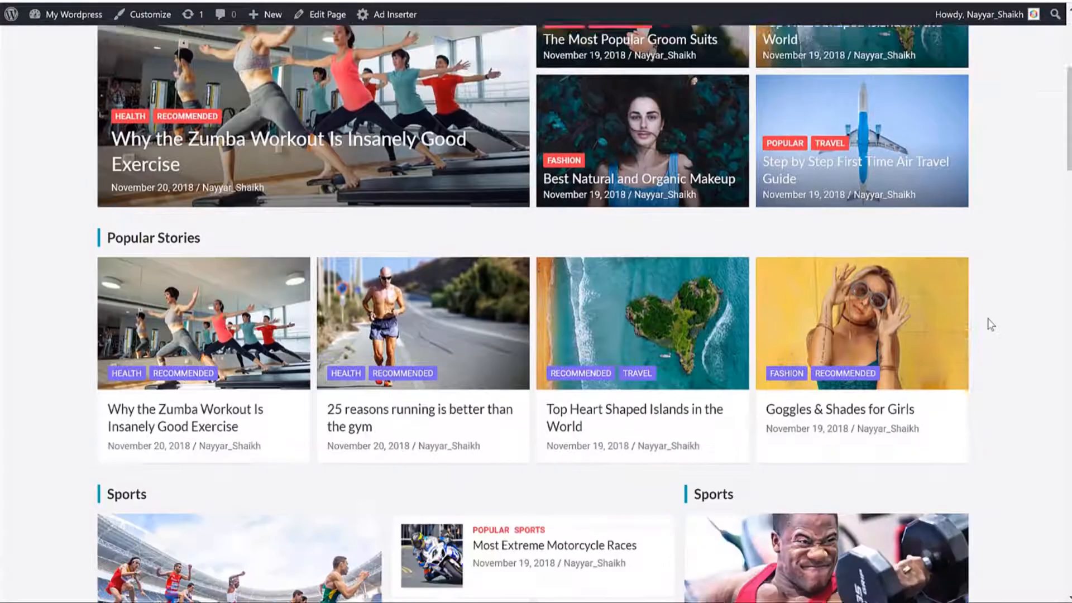
{"action": "scroll", "coordinate": [839, 437], "scroll_direction": "down", "scroll_amount": 2}
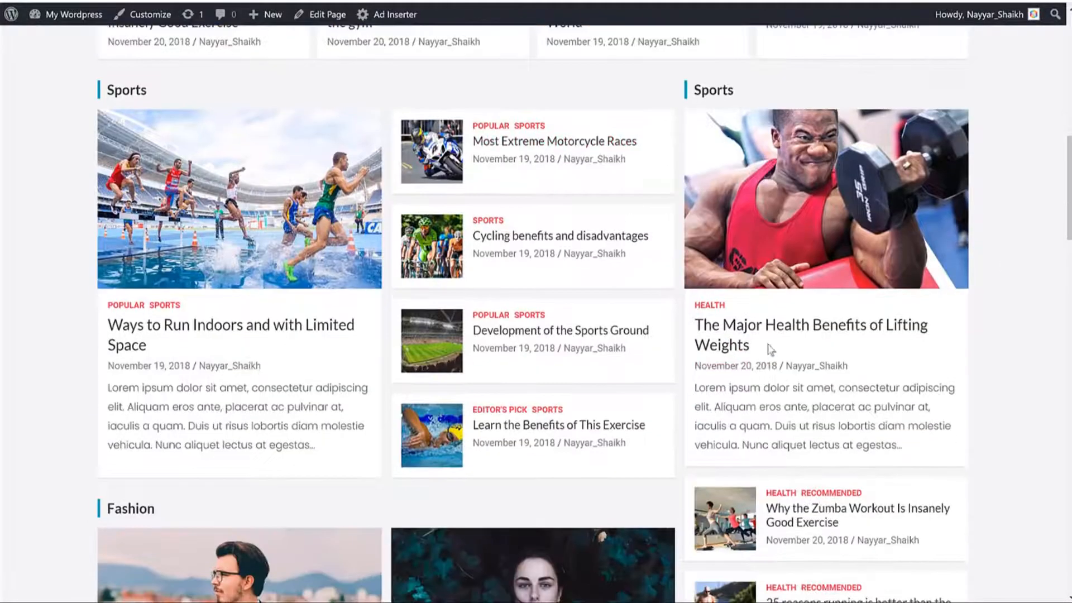
{"action": "left_click_drag", "start_coordinate": [771, 342], "coordinate": [691, 334]}
{"action": "left_click", "coordinate": [685, 340]}
{"action": "scroll", "coordinate": [1034, 268], "scroll_direction": "up", "scroll_amount": 7}
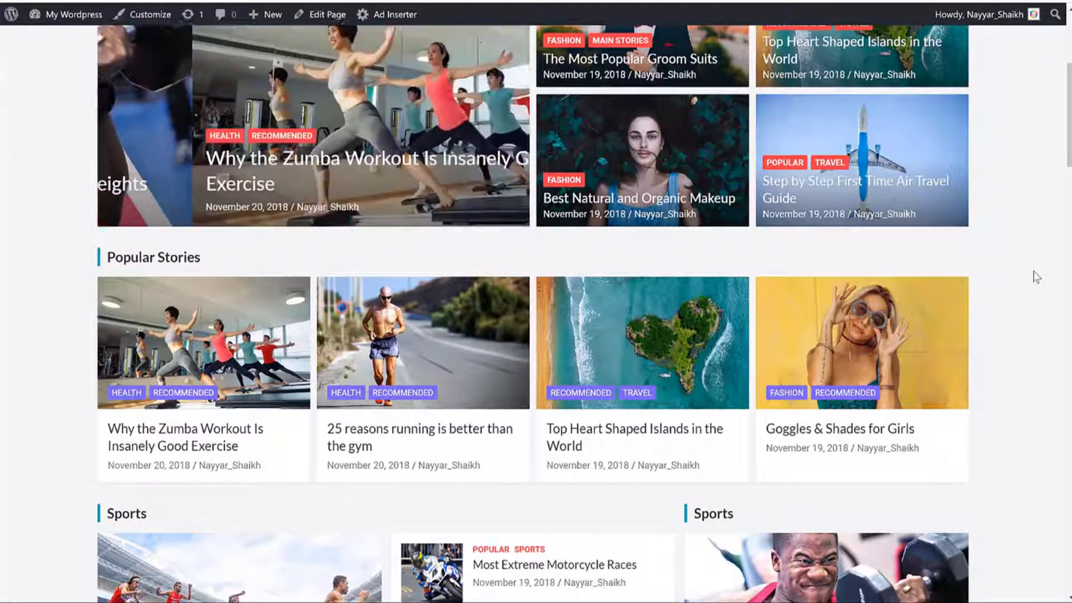
{"action": "scroll", "coordinate": [1017, 184], "scroll_direction": "down", "scroll_amount": 7}
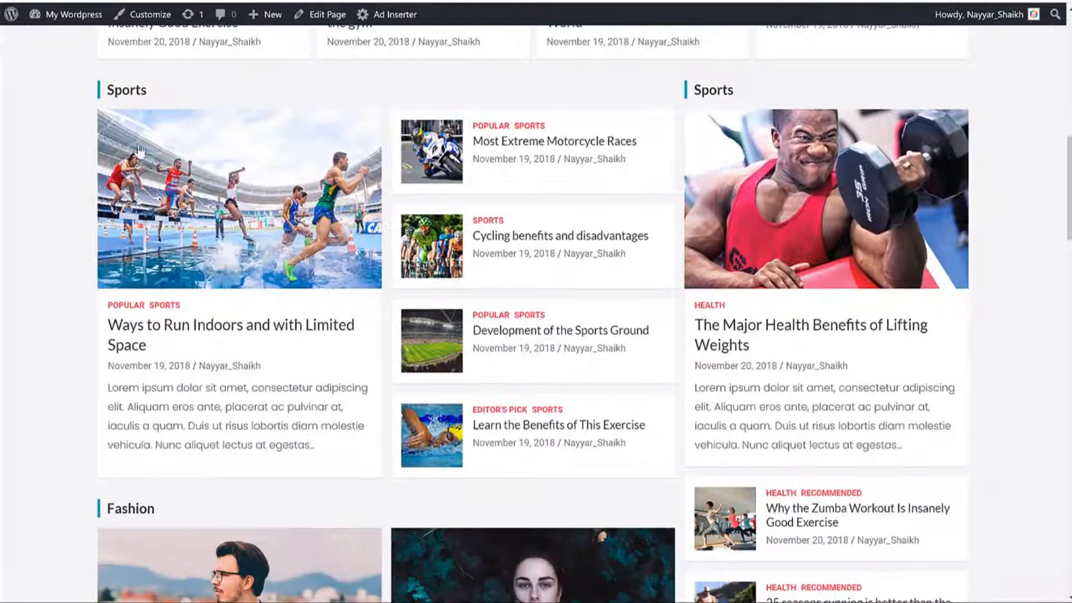
{"action": "left_click_drag", "start_coordinate": [146, 93], "coordinate": [110, 99]}
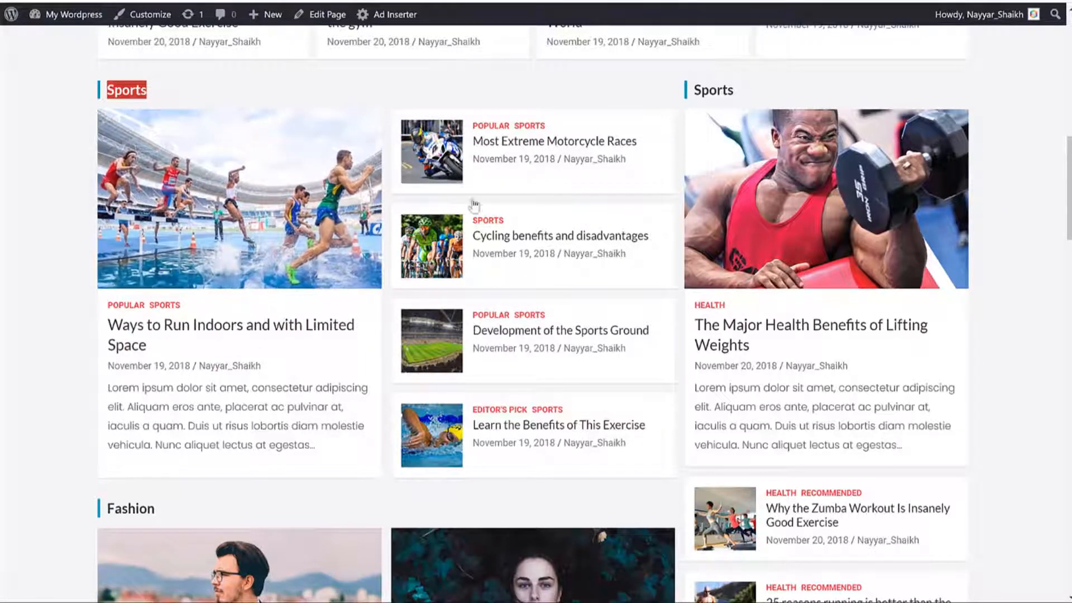
{"action": "scroll", "coordinate": [447, 234], "scroll_direction": "down", "scroll_amount": 10}
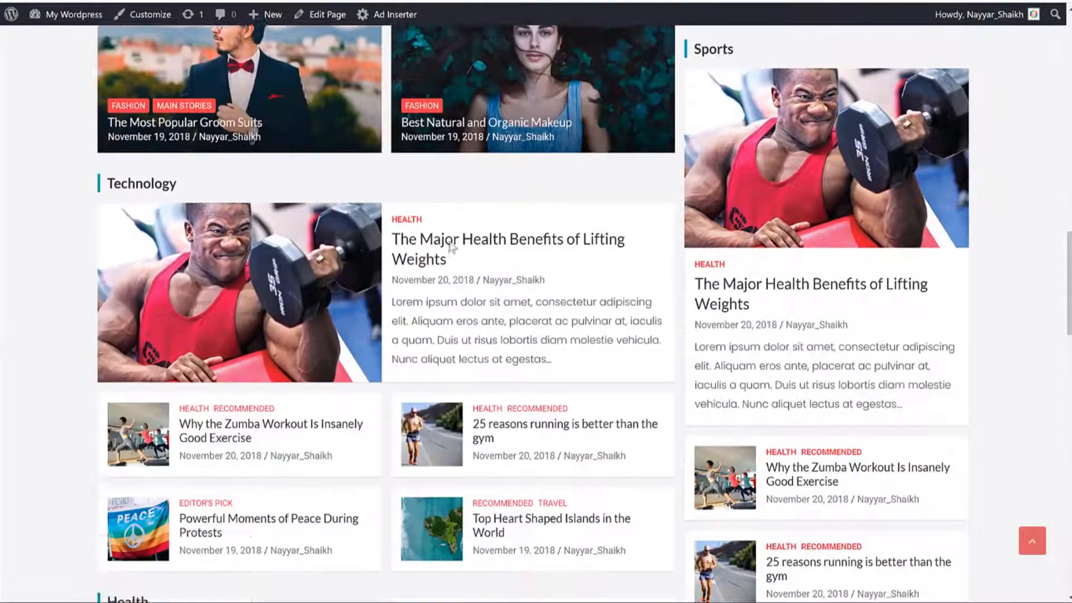
{"action": "scroll", "coordinate": [451, 245], "scroll_direction": "down", "scroll_amount": 3}
{"action": "scroll", "coordinate": [452, 299], "scroll_direction": "up", "scroll_amount": 1}
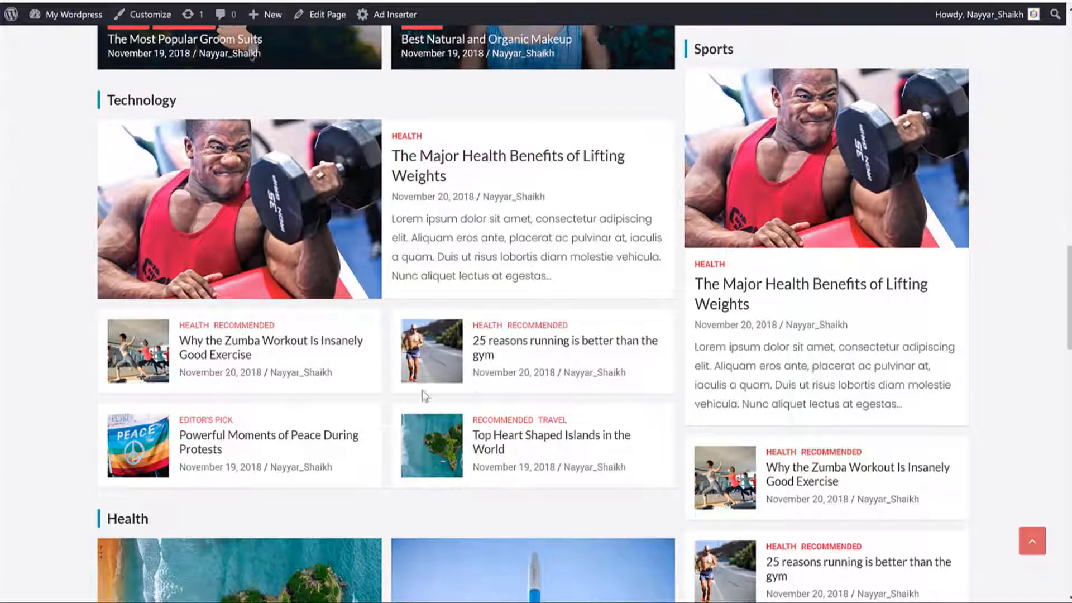
{"action": "scroll", "coordinate": [423, 394], "scroll_direction": "up", "scroll_amount": 10}
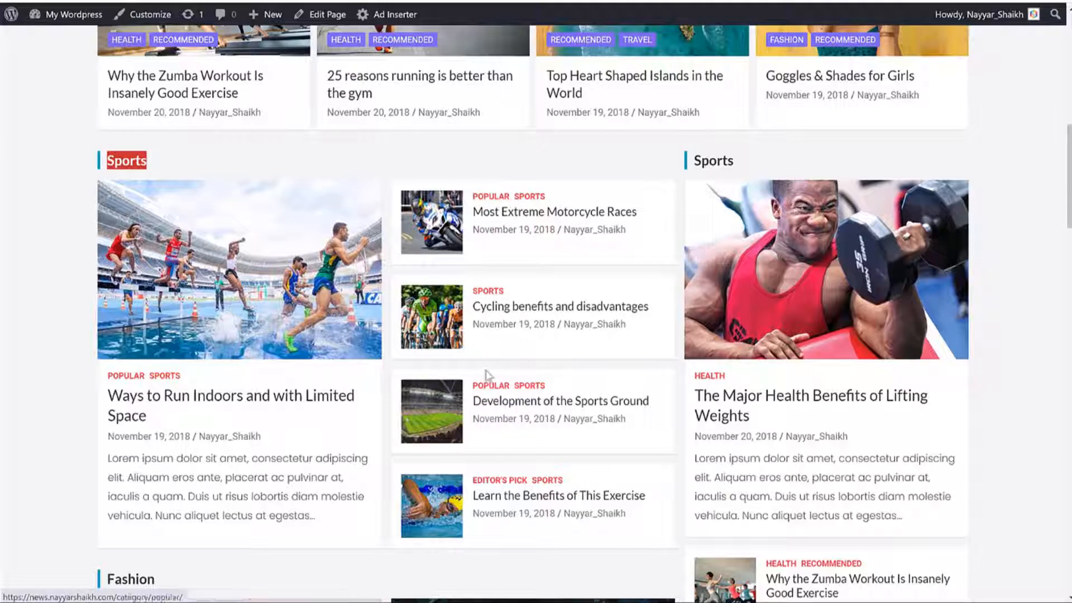
{"action": "scroll", "coordinate": [504, 324], "scroll_direction": "down", "scroll_amount": 12}
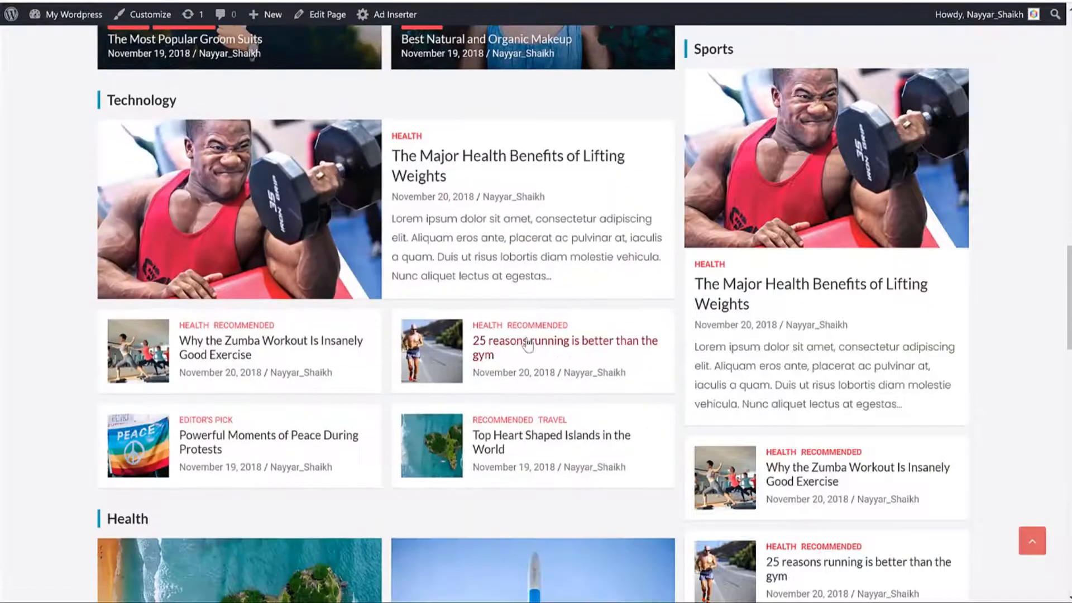
{"action": "scroll", "coordinate": [529, 345], "scroll_direction": "up", "scroll_amount": 6}
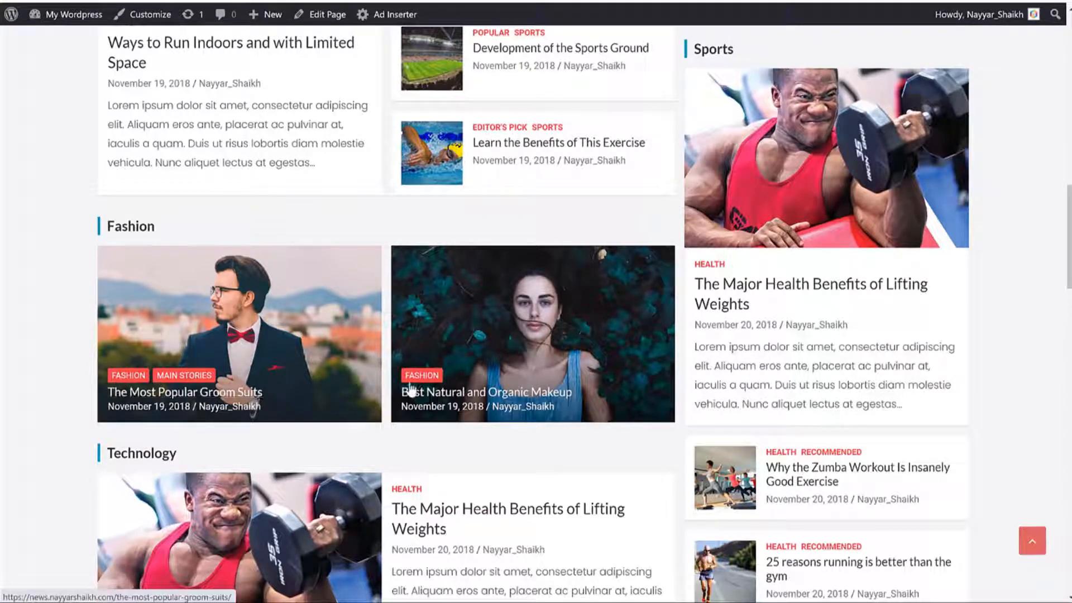
{"action": "scroll", "coordinate": [410, 389], "scroll_direction": "down", "scroll_amount": 11}
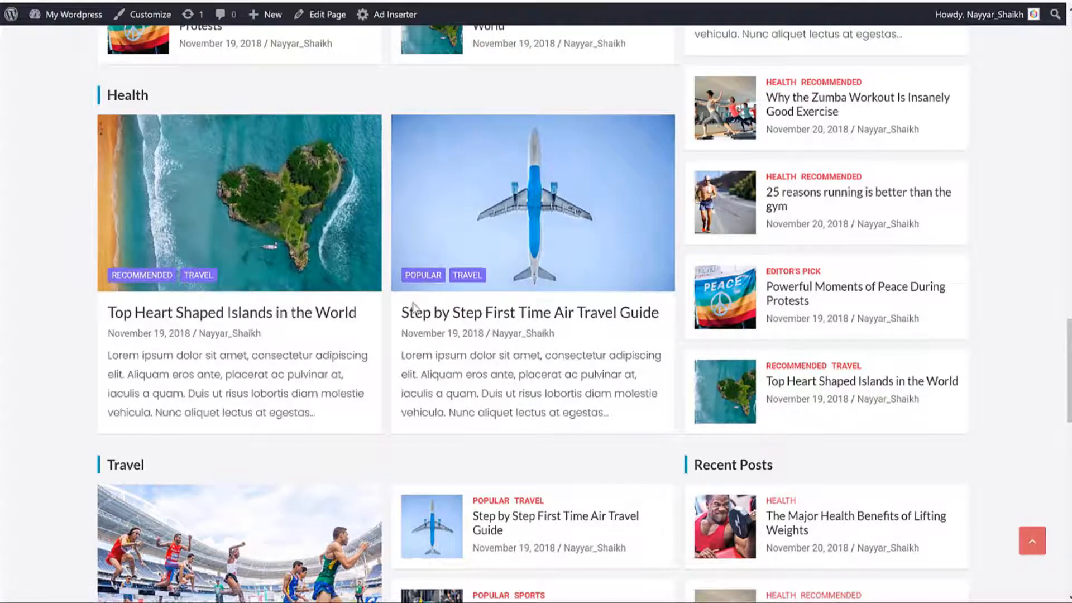
{"action": "scroll", "coordinate": [974, 366], "scroll_direction": "down", "scroll_amount": 9}
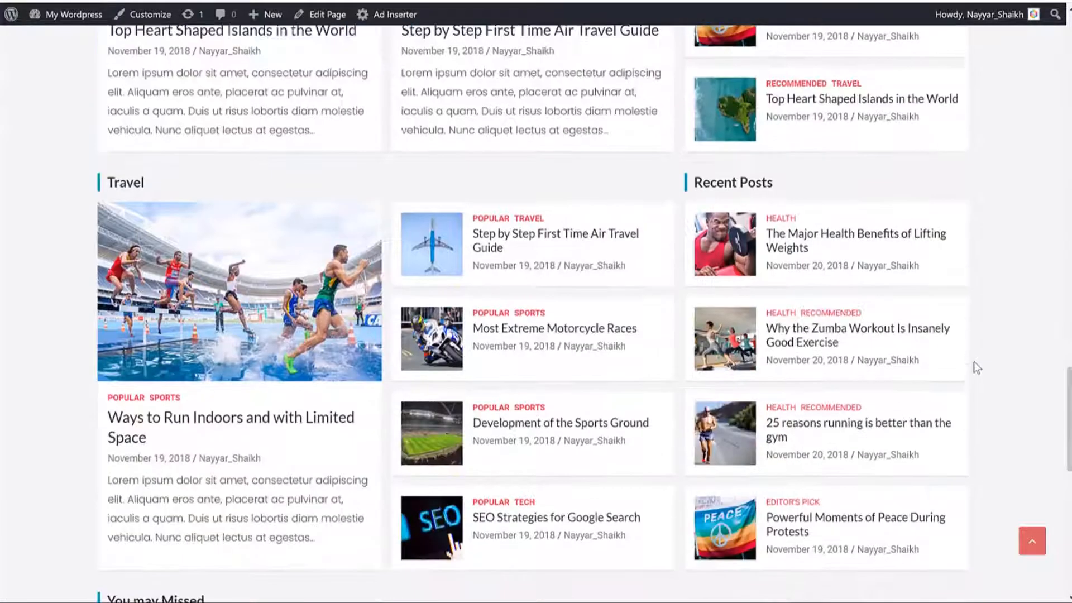
{"action": "scroll", "coordinate": [974, 366], "scroll_direction": "up", "scroll_amount": 4}
{"action": "scroll", "coordinate": [976, 366], "scroll_direction": "up", "scroll_amount": 15}
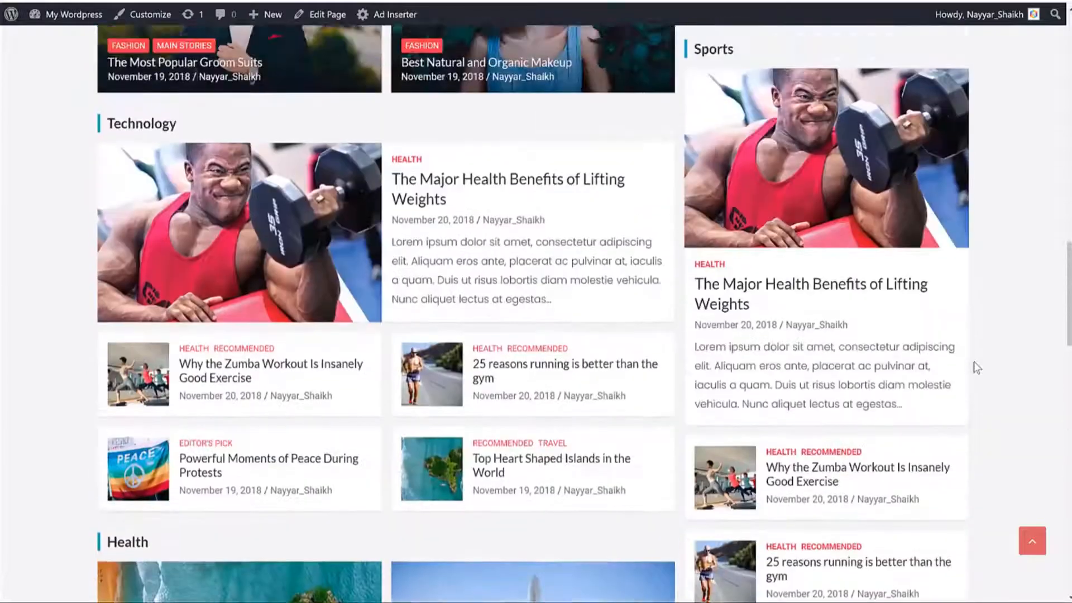
{"action": "scroll", "coordinate": [974, 363], "scroll_direction": "down", "scroll_amount": 2}
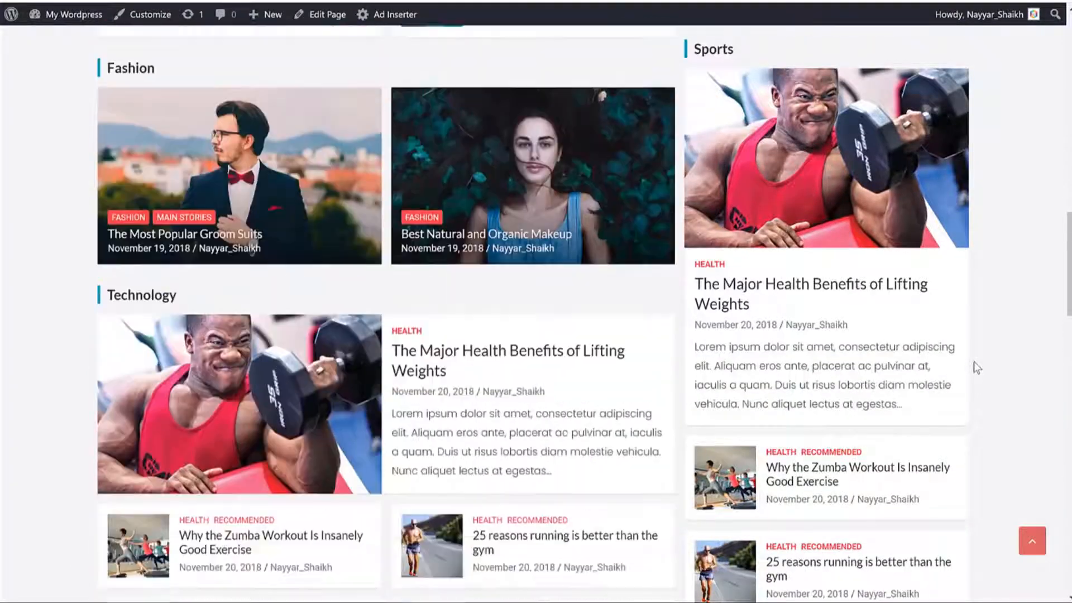
{"action": "scroll", "coordinate": [974, 363], "scroll_direction": "up", "scroll_amount": 4}
{"action": "scroll", "coordinate": [976, 367], "scroll_direction": "down", "scroll_amount": 4}
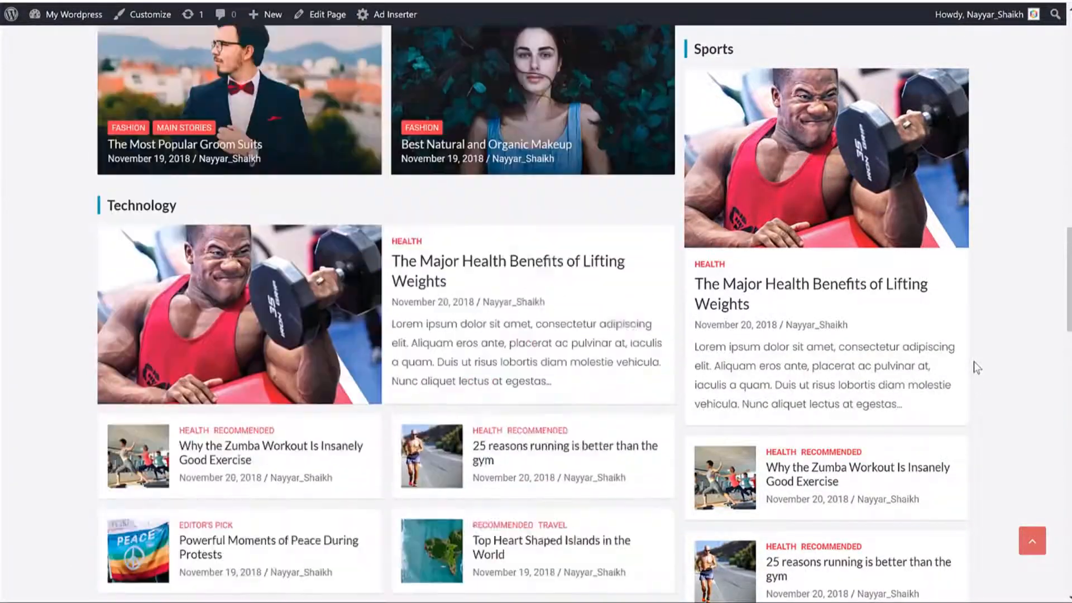
{"action": "scroll", "coordinate": [975, 367], "scroll_direction": "up", "scroll_amount": 2}
{"action": "scroll", "coordinate": [975, 367], "scroll_direction": "down", "scroll_amount": 3}
{"action": "scroll", "coordinate": [975, 367], "scroll_direction": "up", "scroll_amount": 4}
{"action": "scroll", "coordinate": [976, 368], "scroll_direction": "down", "scroll_amount": 5}
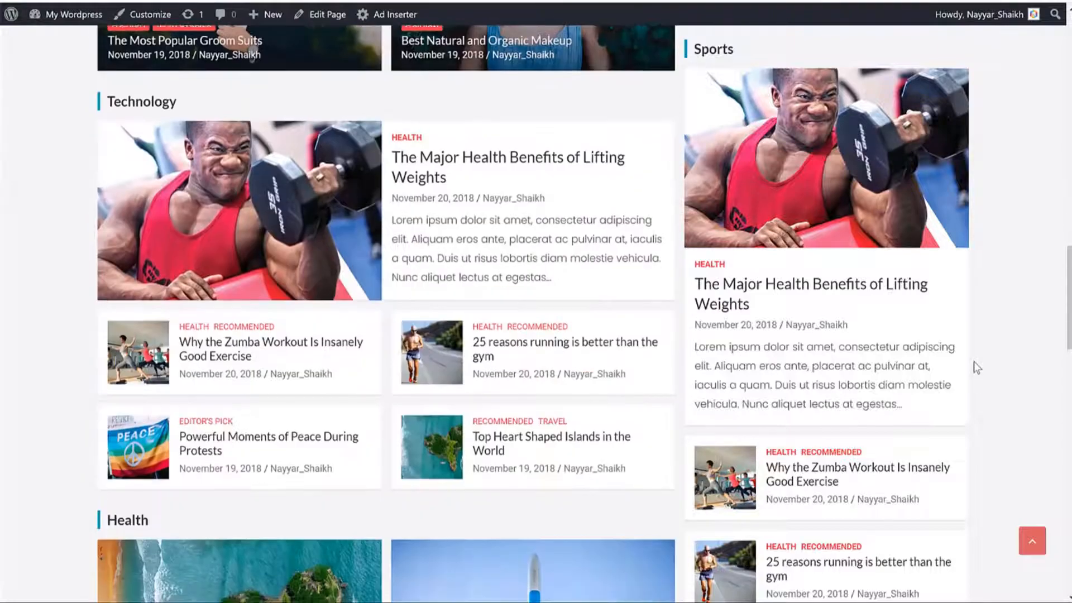
{"action": "scroll", "coordinate": [976, 368], "scroll_direction": "up", "scroll_amount": 5}
{"action": "scroll", "coordinate": [976, 368], "scroll_direction": "down", "scroll_amount": 5}
{"action": "scroll", "coordinate": [976, 367], "scroll_direction": "up", "scroll_amount": 4}
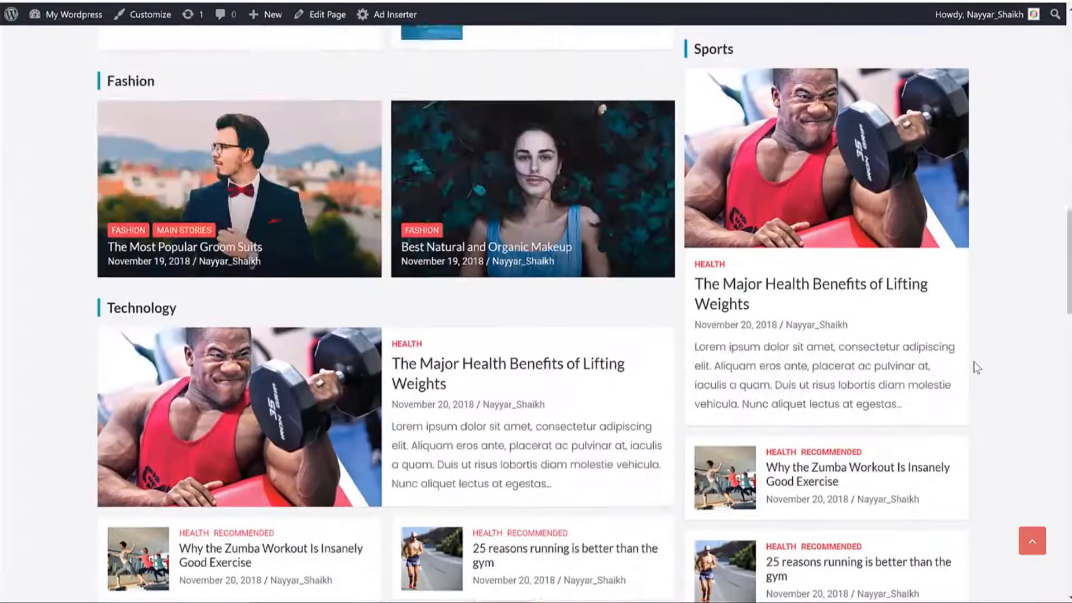
{"action": "scroll", "coordinate": [976, 367], "scroll_direction": "down", "scroll_amount": 10}
{"action": "scroll", "coordinate": [974, 360], "scroll_direction": "down", "scroll_amount": 8}
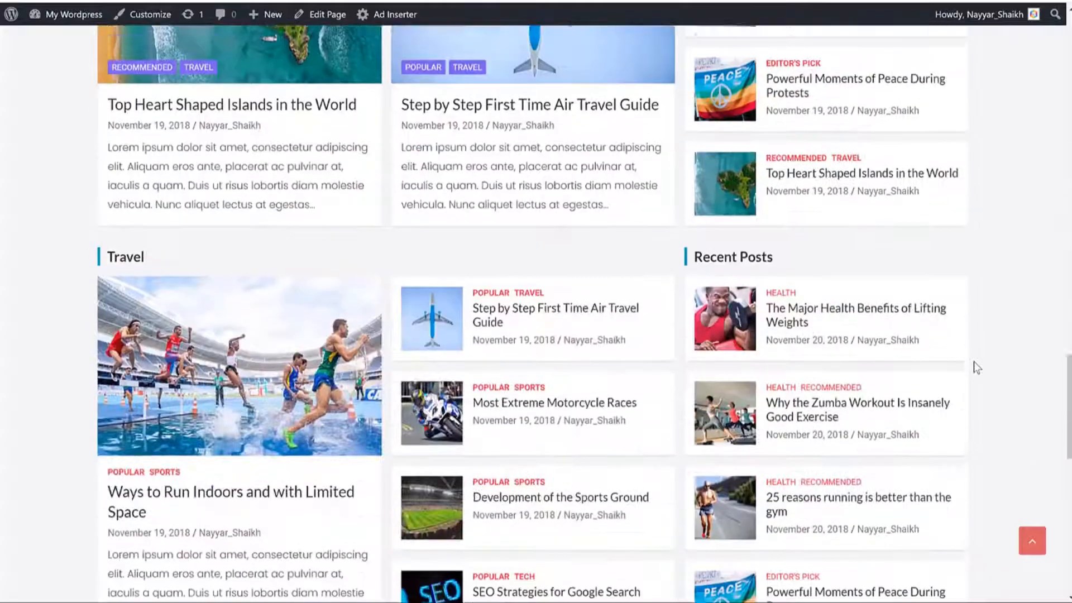
{"action": "scroll", "coordinate": [1010, 323], "scroll_direction": "down", "scroll_amount": 3}
{"action": "scroll", "coordinate": [1009, 322], "scroll_direction": "up", "scroll_amount": 18}
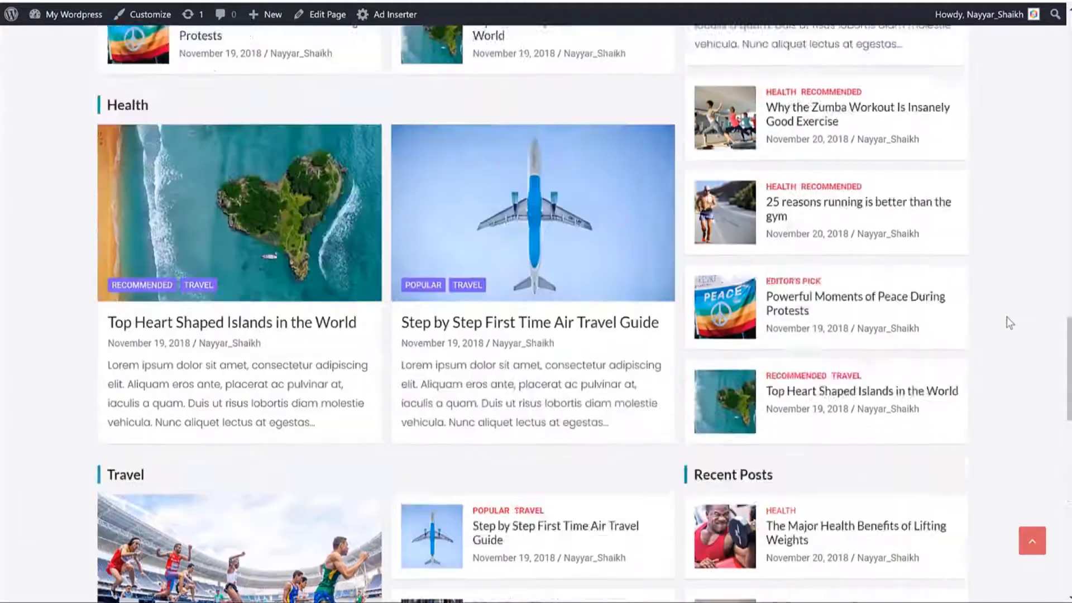
{"action": "scroll", "coordinate": [765, 218], "scroll_direction": "down", "scroll_amount": 8}
{"action": "scroll", "coordinate": [765, 219], "scroll_direction": "up", "scroll_amount": 5}
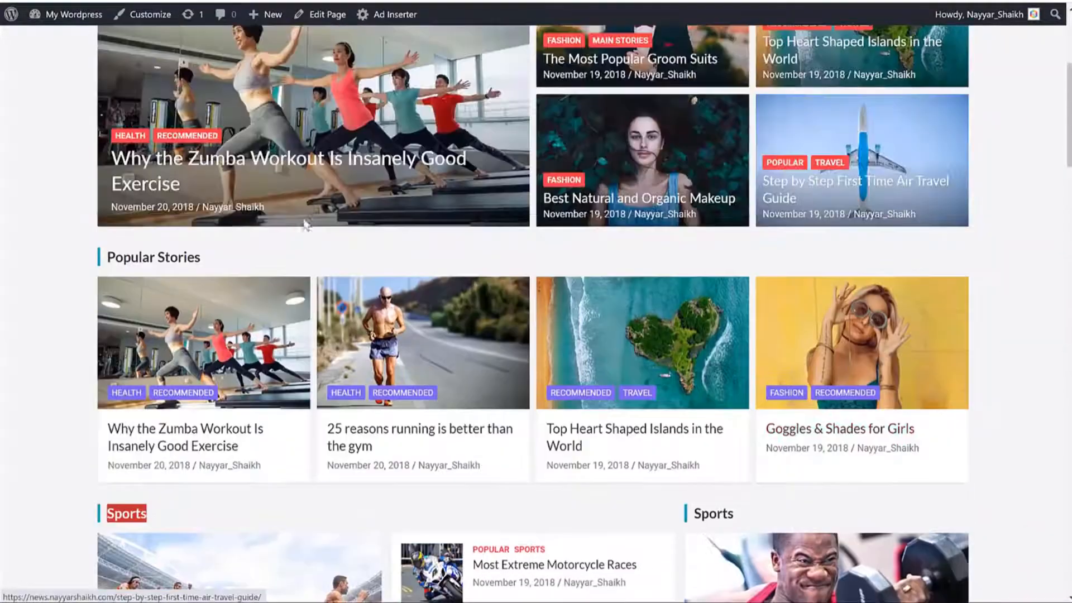
{"action": "scroll", "coordinate": [447, 309], "scroll_direction": "down", "scroll_amount": 4}
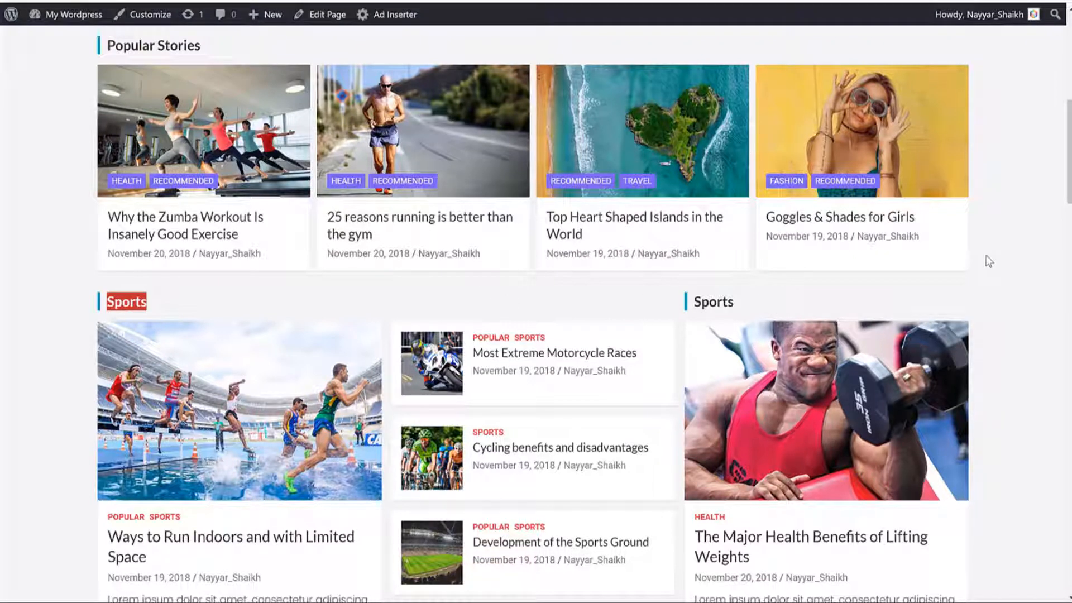
{"action": "scroll", "coordinate": [997, 254], "scroll_direction": "down", "scroll_amount": 20}
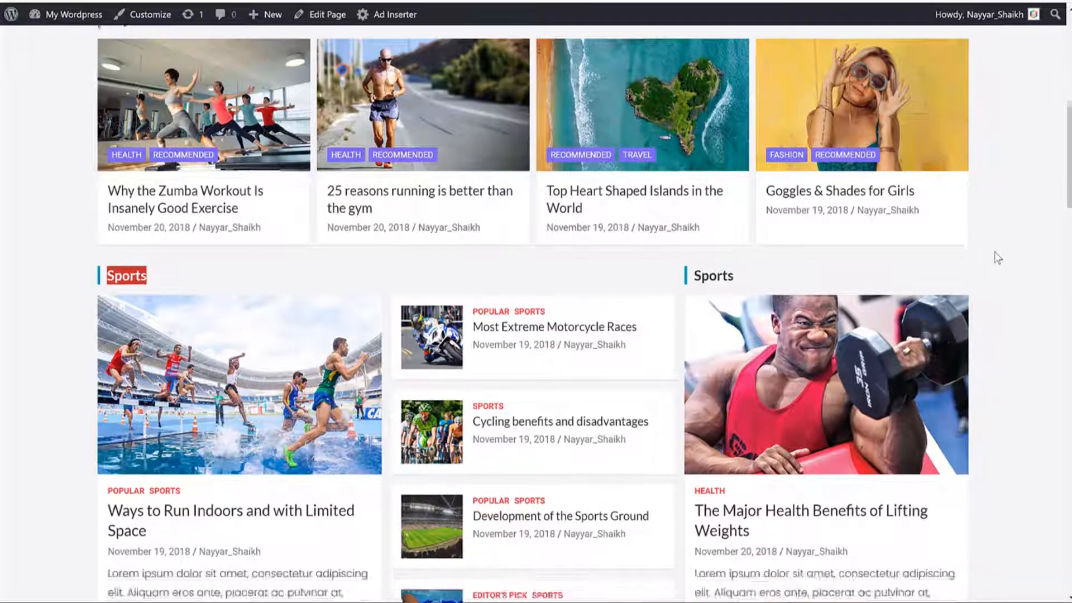
{"action": "scroll", "coordinate": [990, 260], "scroll_direction": "down", "scroll_amount": 5}
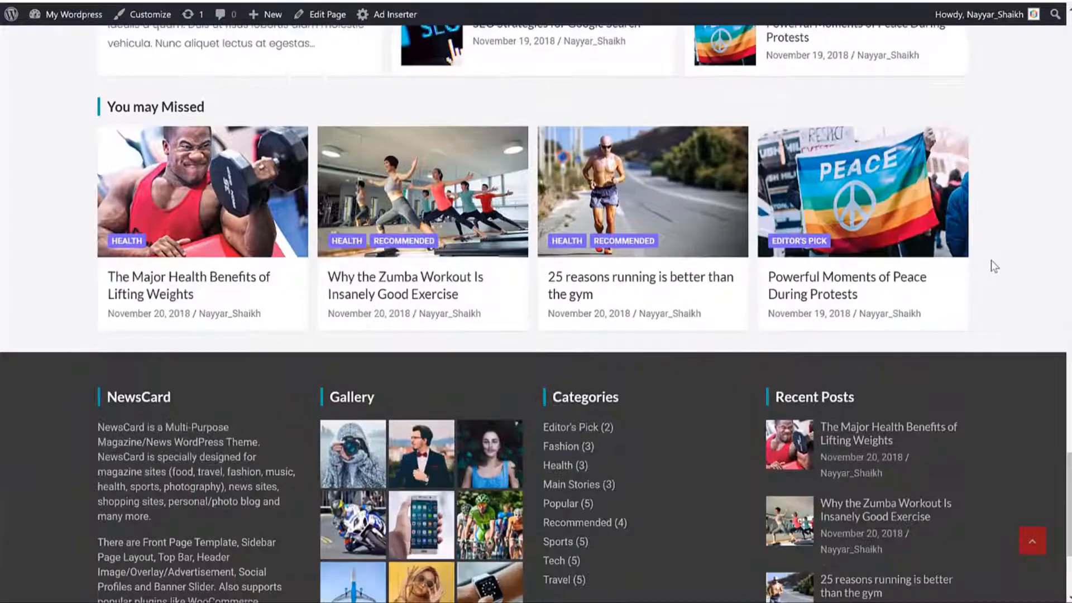
{"action": "scroll", "coordinate": [990, 260], "scroll_direction": "up", "scroll_amount": 1}
{"action": "triple_click", "coordinate": [207, 178]}
{"action": "scroll", "coordinate": [227, 198], "scroll_direction": "down", "scroll_amount": 5}
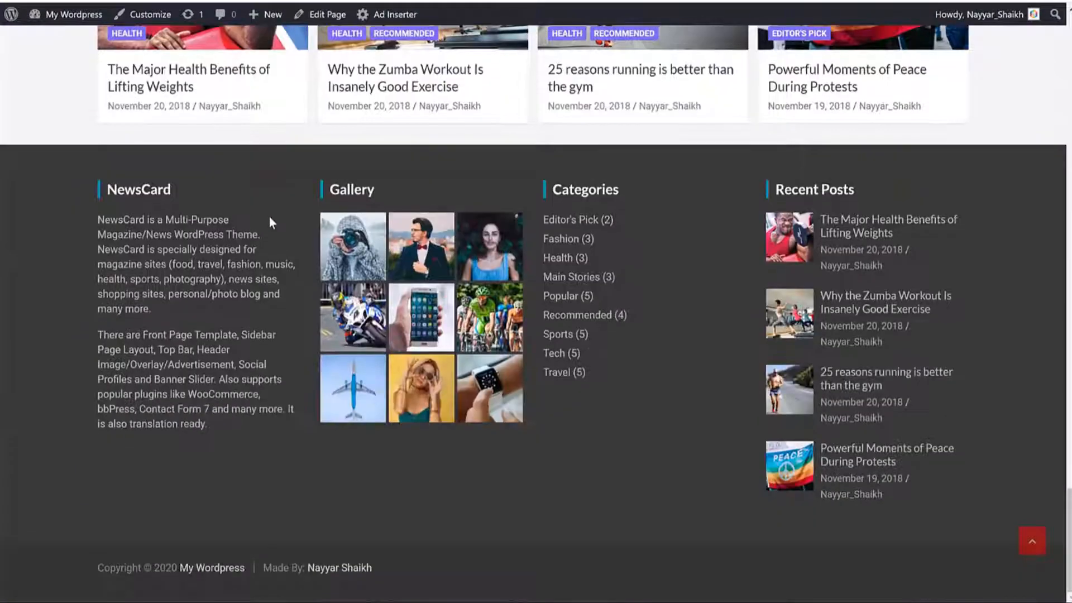
{"action": "left_click_drag", "start_coordinate": [854, 189], "coordinate": [211, 364]}
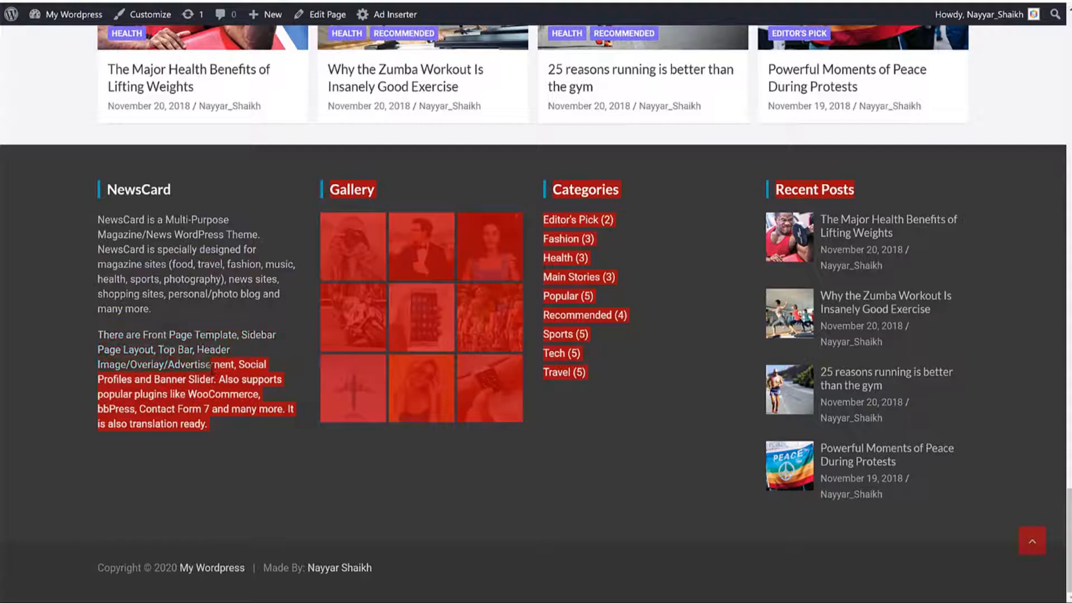
{"action": "left_click", "coordinate": [252, 460]}
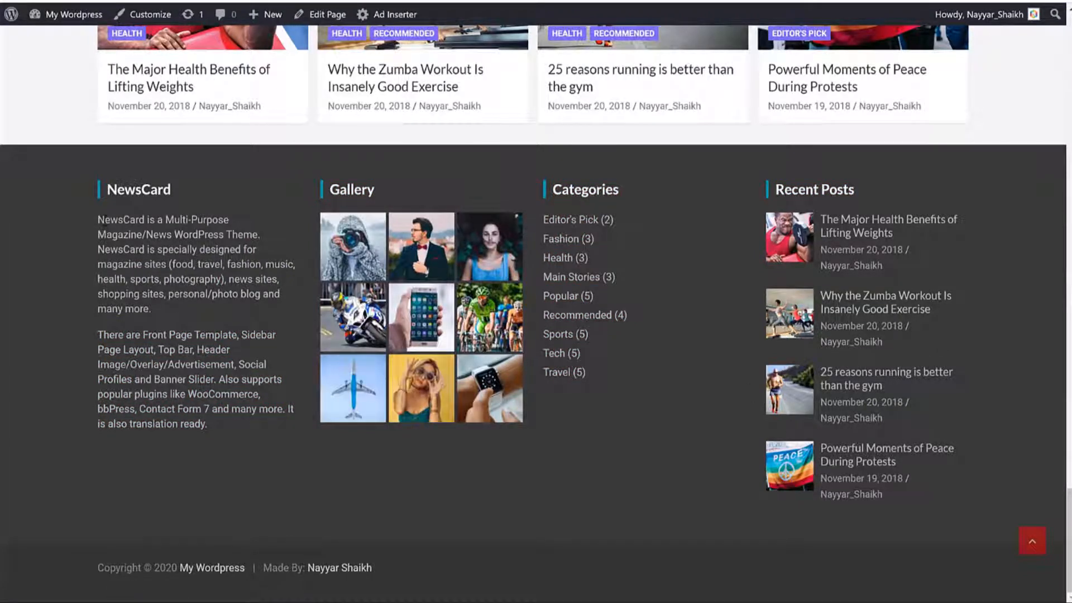
{"action": "triple_click", "coordinate": [103, 220]}
{"action": "left_click", "coordinate": [103, 219]}
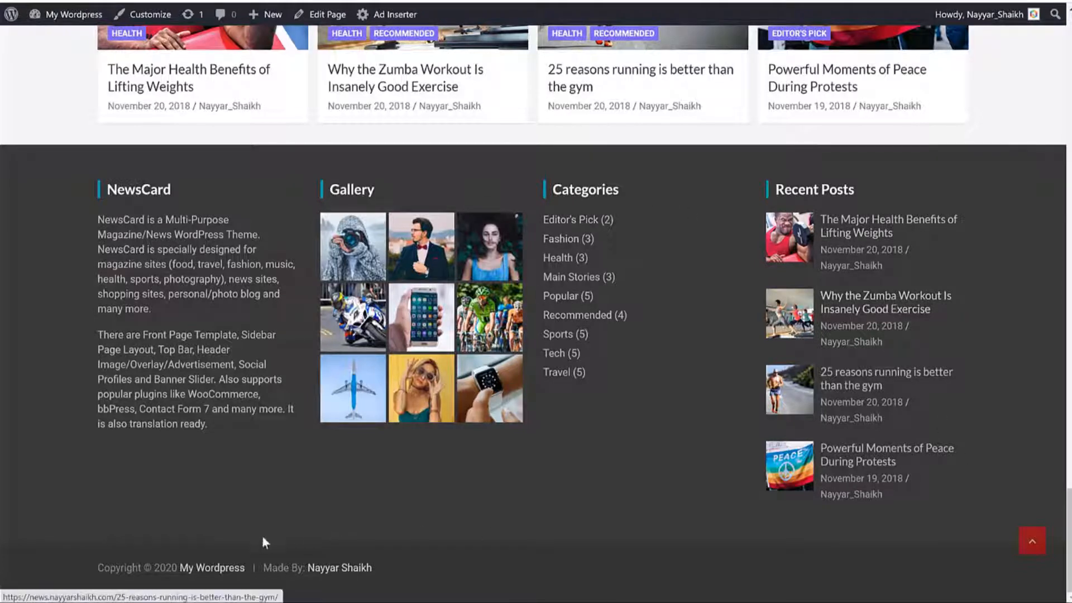
{"action": "left_click_drag", "start_coordinate": [427, 568], "coordinate": [125, 567]}
{"action": "left_click", "coordinate": [128, 567]}
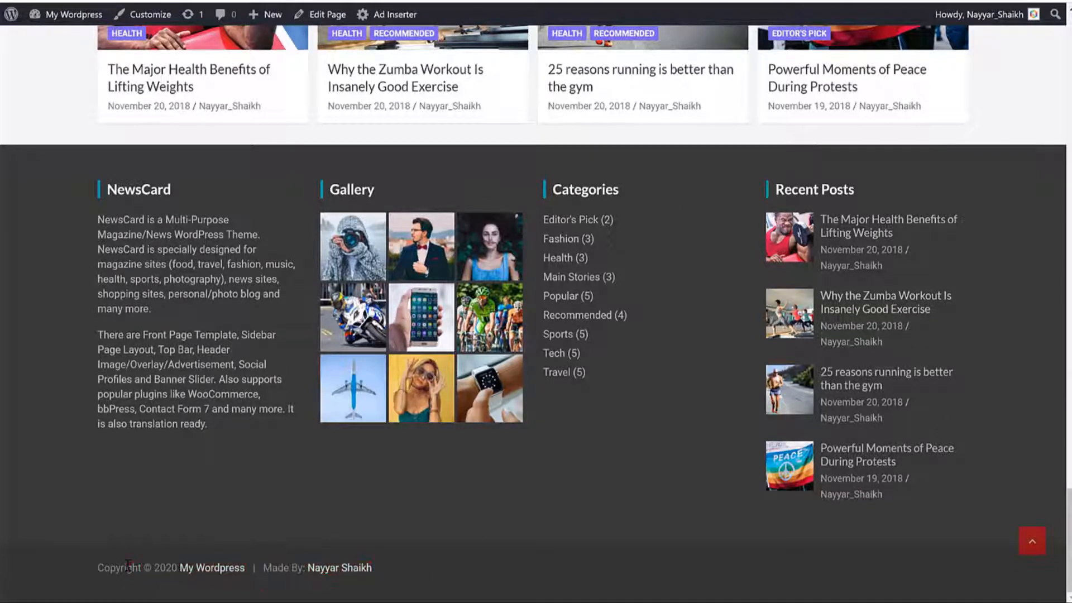
{"action": "double_click", "coordinate": [129, 566]}
{"action": "left_click_drag", "start_coordinate": [385, 568], "coordinate": [263, 568]}
{"action": "left_click", "coordinate": [286, 574]}
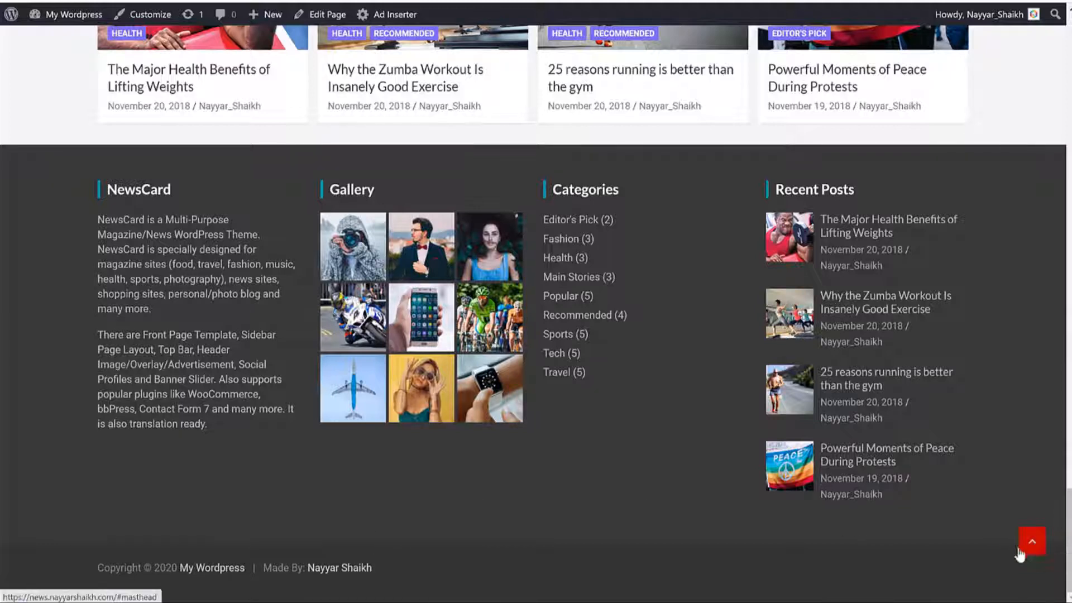
{"action": "left_click", "coordinate": [1030, 550]}
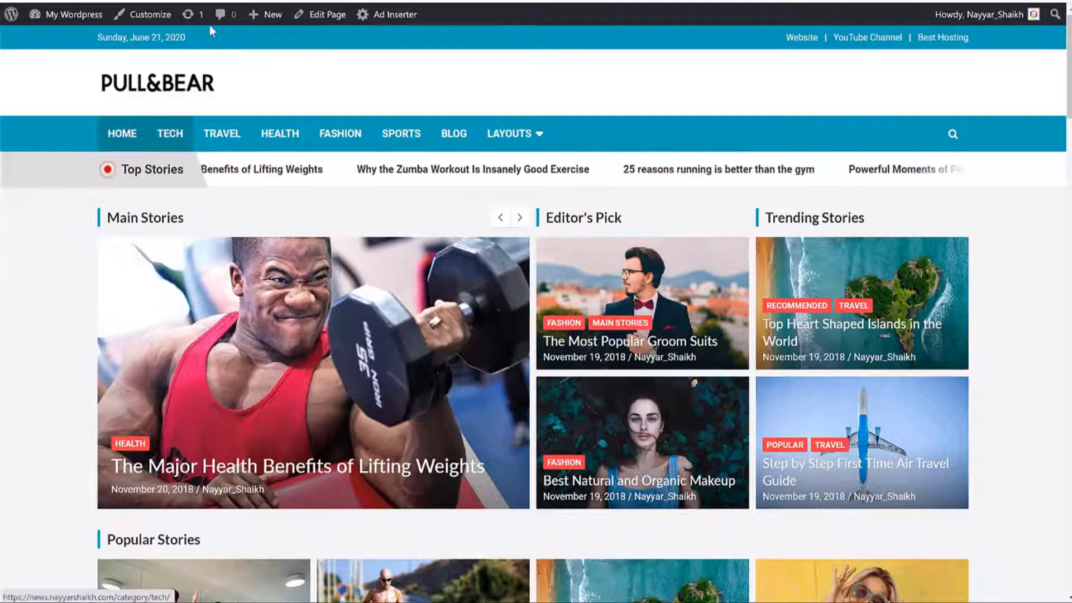
Step: Scroll through the homepage and activate the site's search field
{"action": "scroll", "coordinate": [892, 194], "scroll_direction": "down", "scroll_amount": 9}
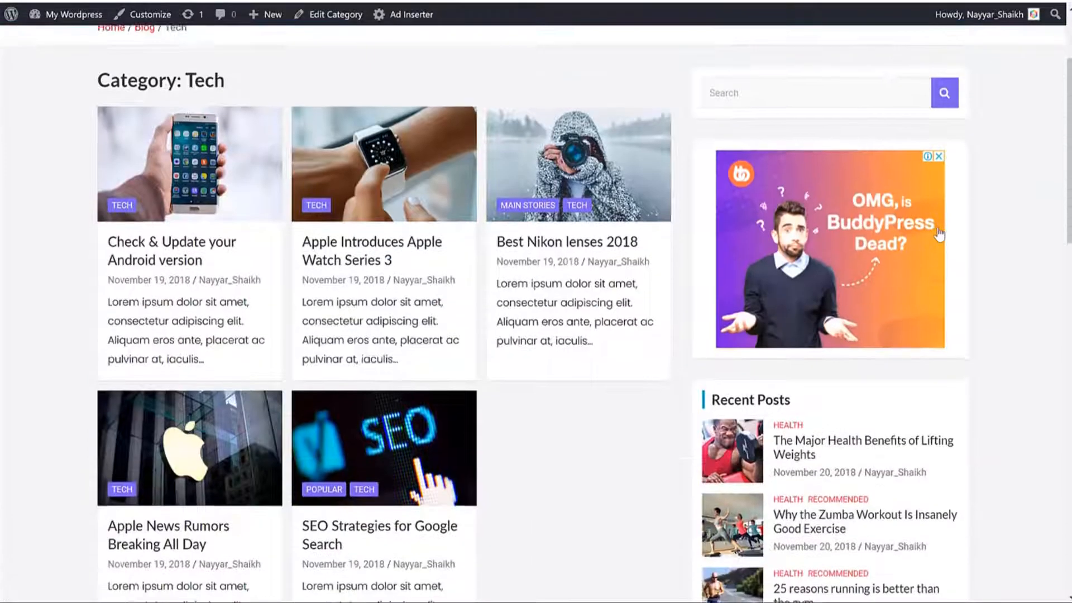
{"action": "scroll", "coordinate": [967, 259], "scroll_direction": "up", "scroll_amount": 9}
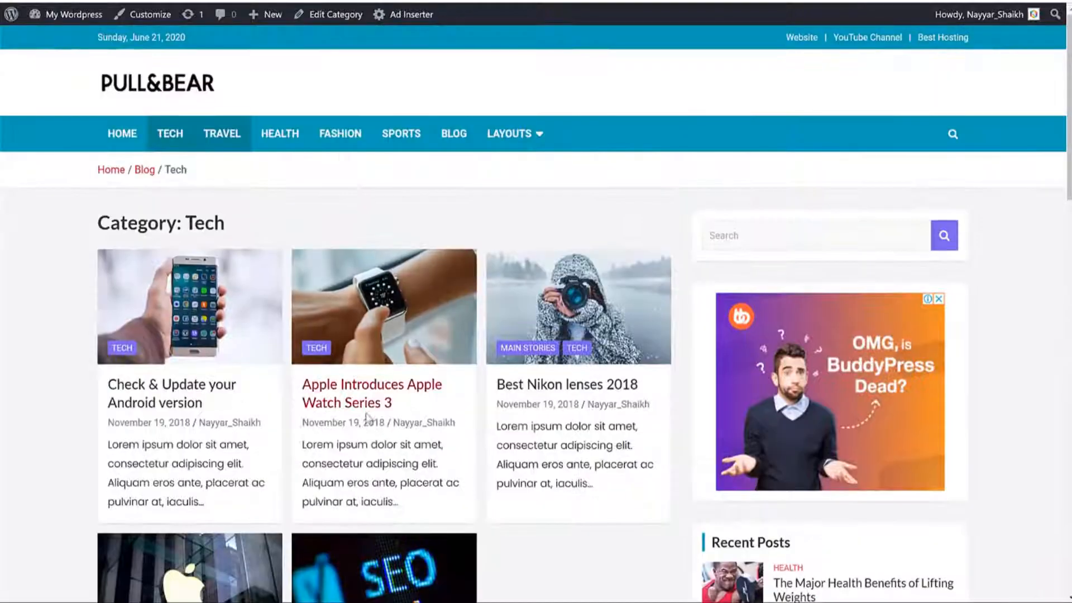
{"action": "scroll", "coordinate": [462, 340], "scroll_direction": "down", "scroll_amount": 3}
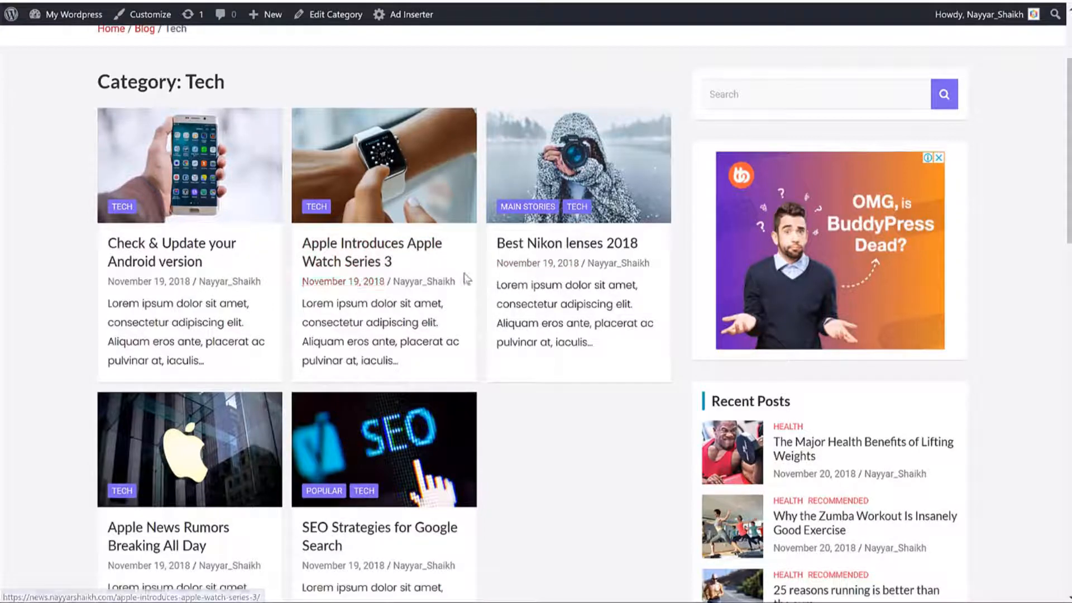
{"action": "scroll", "coordinate": [444, 308], "scroll_direction": "up", "scroll_amount": 3}
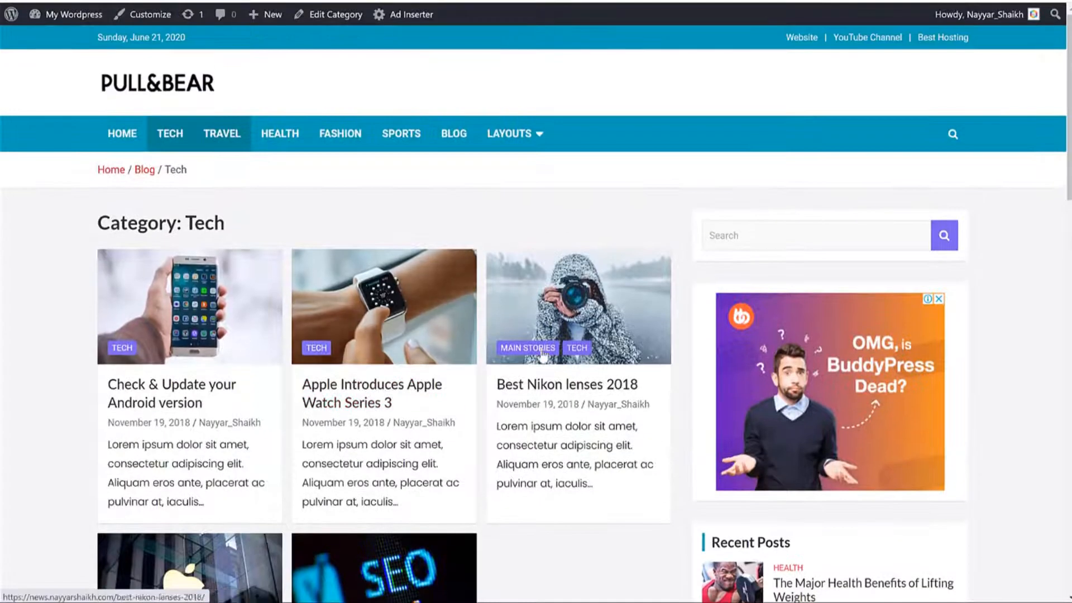
{"action": "scroll", "coordinate": [270, 323], "scroll_direction": "down", "scroll_amount": 2}
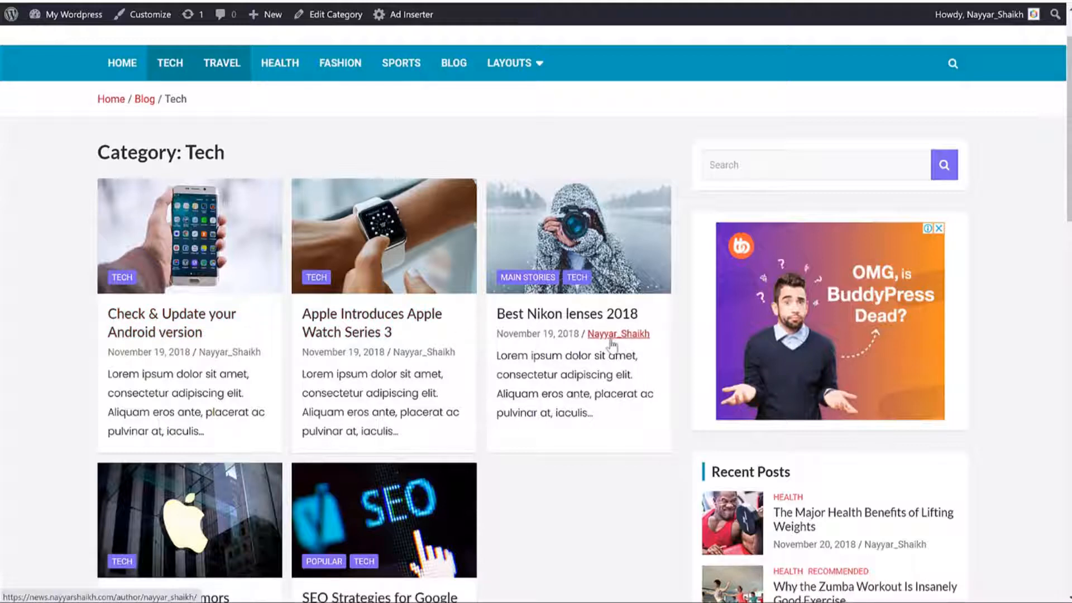
{"action": "scroll", "coordinate": [613, 345], "scroll_direction": "down", "scroll_amount": 4}
{"action": "scroll", "coordinate": [612, 343], "scroll_direction": "up", "scroll_amount": 3}
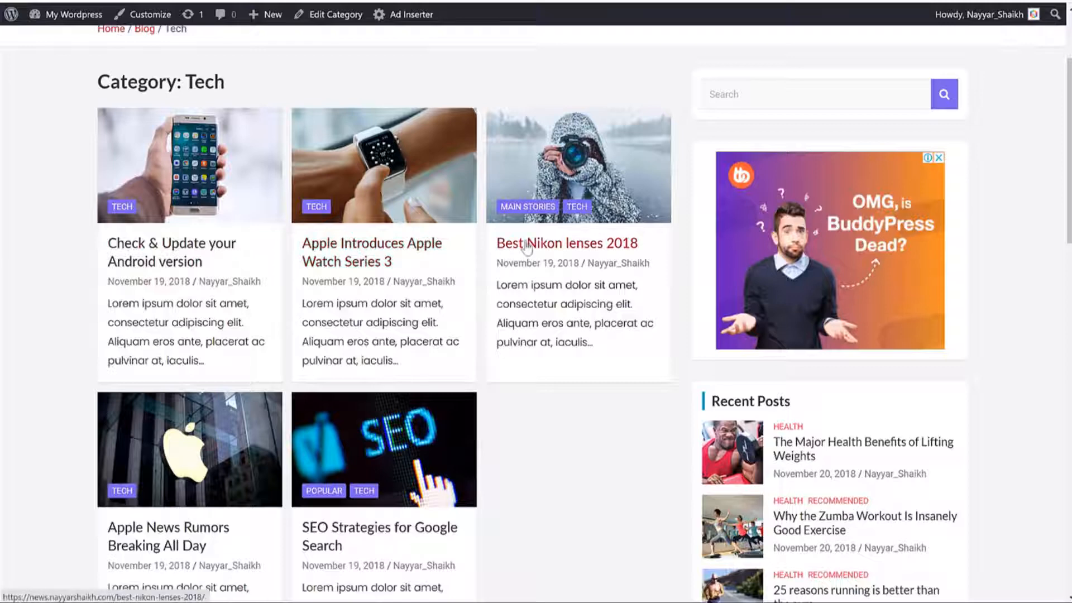
{"action": "scroll", "coordinate": [425, 307], "scroll_direction": "up", "scroll_amount": 1}
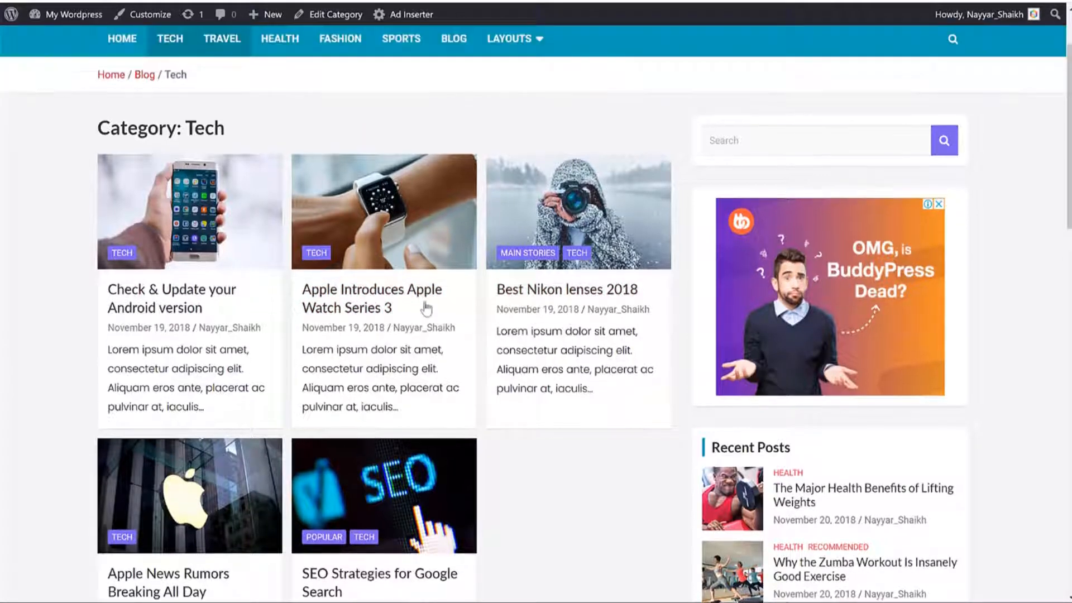
{"action": "scroll", "coordinate": [426, 307], "scroll_direction": "up", "scroll_amount": 1}
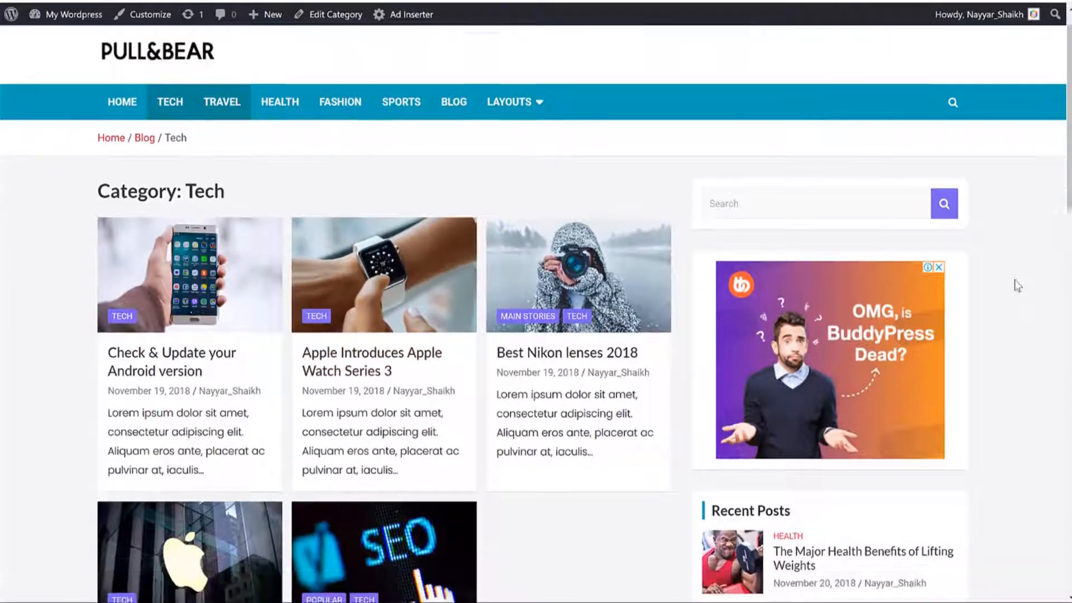
{"action": "scroll", "coordinate": [1017, 285], "scroll_direction": "down", "scroll_amount": 2}
{"action": "left_click", "coordinate": [763, 97]}
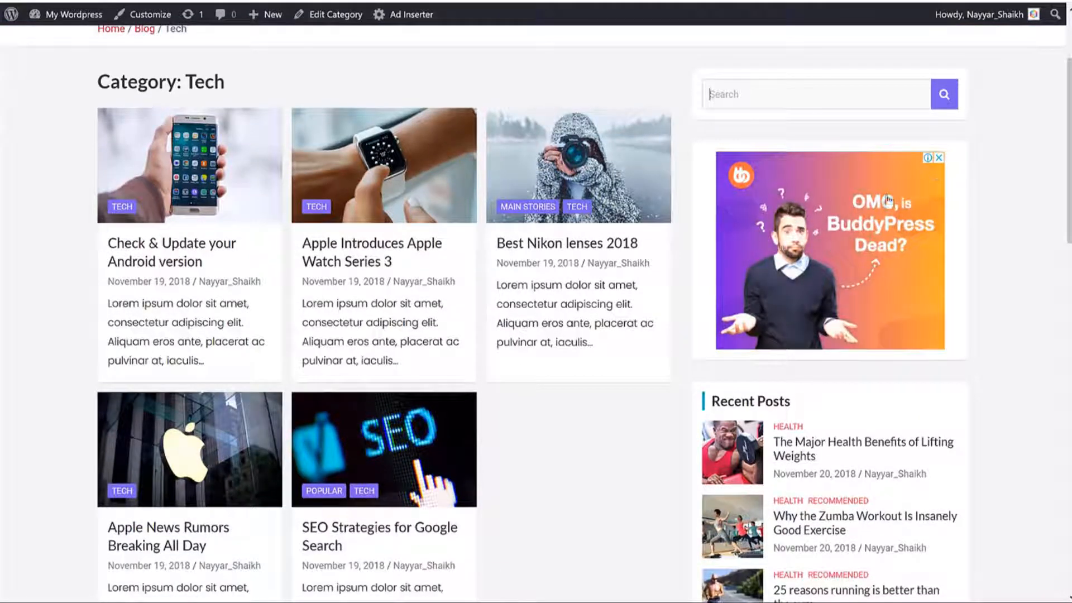
{"action": "scroll", "coordinate": [995, 205], "scroll_direction": "down", "scroll_amount": 6}
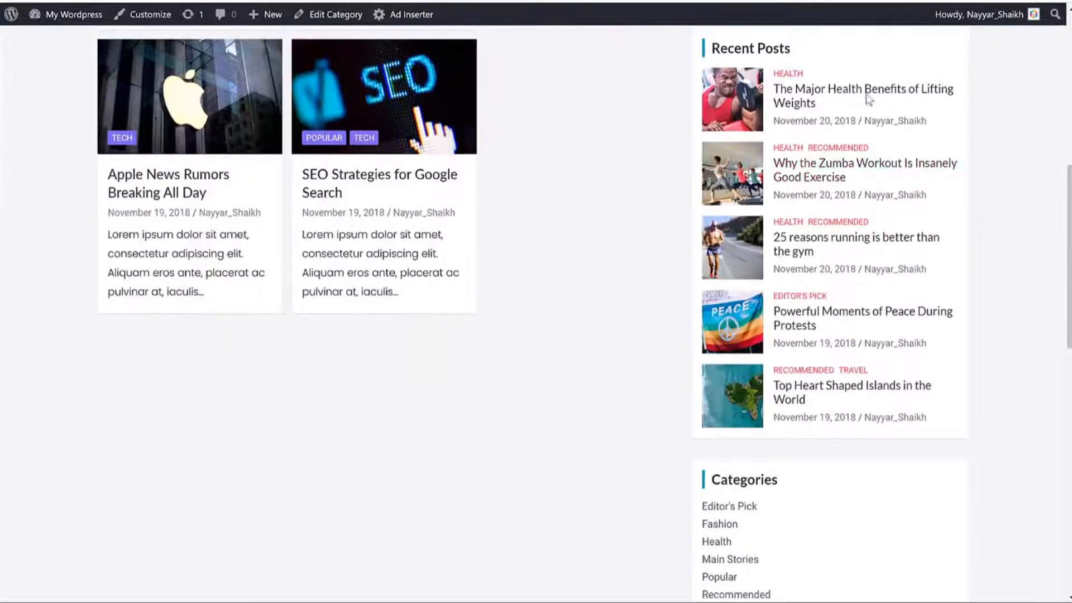
{"action": "scroll", "coordinate": [866, 279], "scroll_direction": "down", "scroll_amount": 7}
{"action": "scroll", "coordinate": [885, 331], "scroll_direction": "up", "scroll_amount": 6}
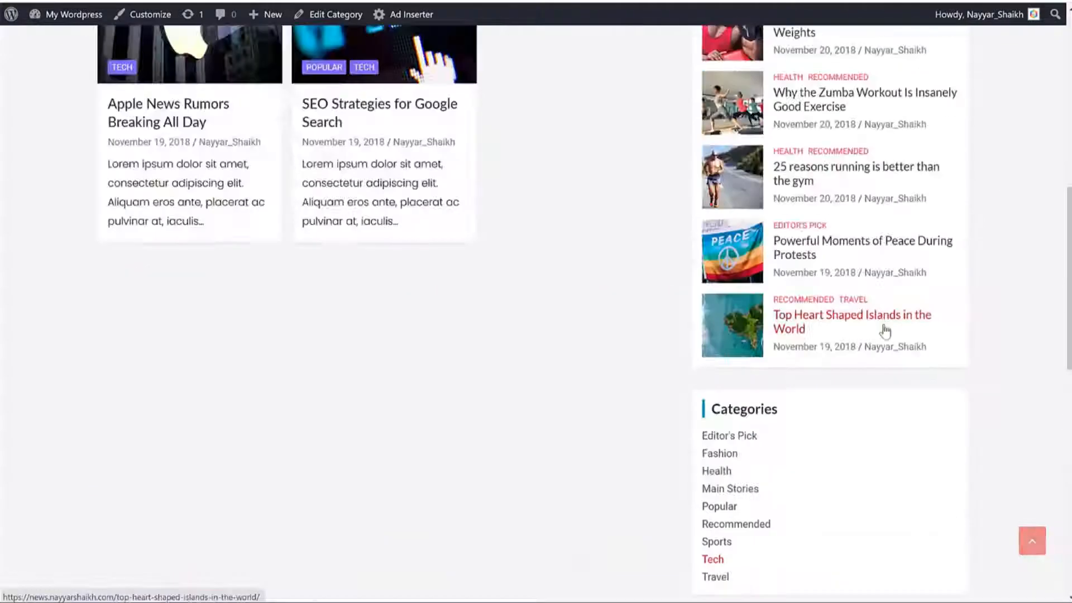
{"action": "scroll", "coordinate": [885, 330], "scroll_direction": "up", "scroll_amount": 10}
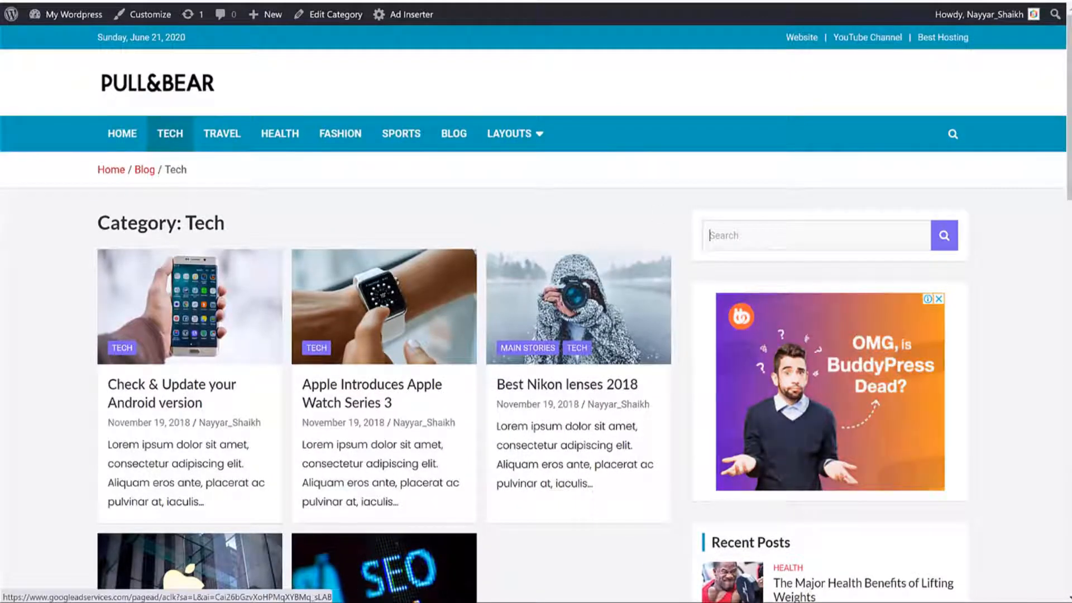
Step: Open the Travel category archive from the main menu and scroll through its five posts
{"action": "left_click", "coordinate": [222, 133]}
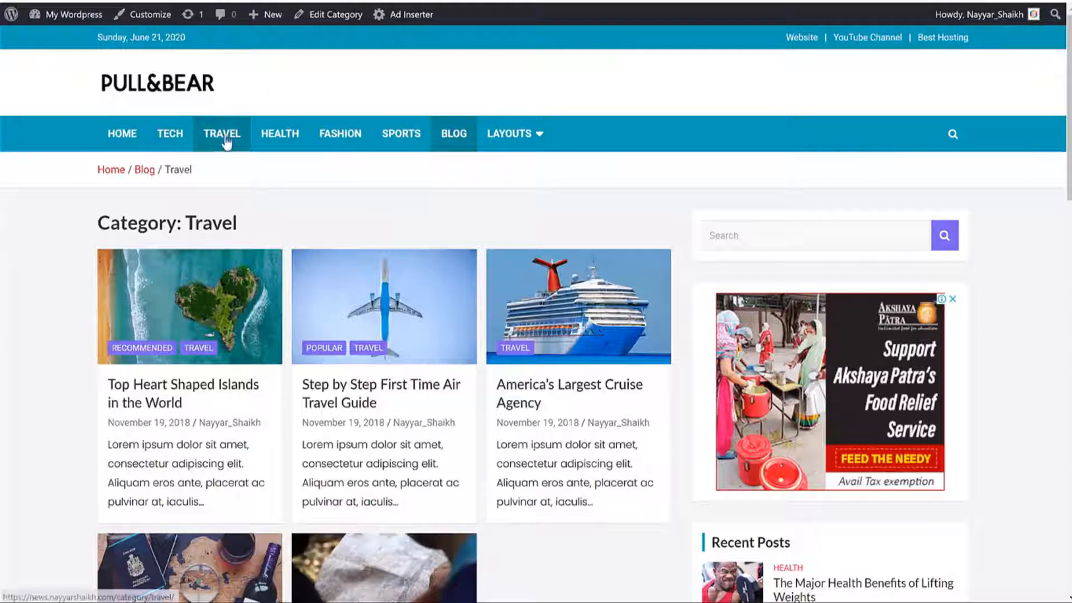
{"action": "scroll", "coordinate": [966, 232], "scroll_direction": "down", "scroll_amount": 7}
{"action": "scroll", "coordinate": [1015, 249], "scroll_direction": "up", "scroll_amount": 2}
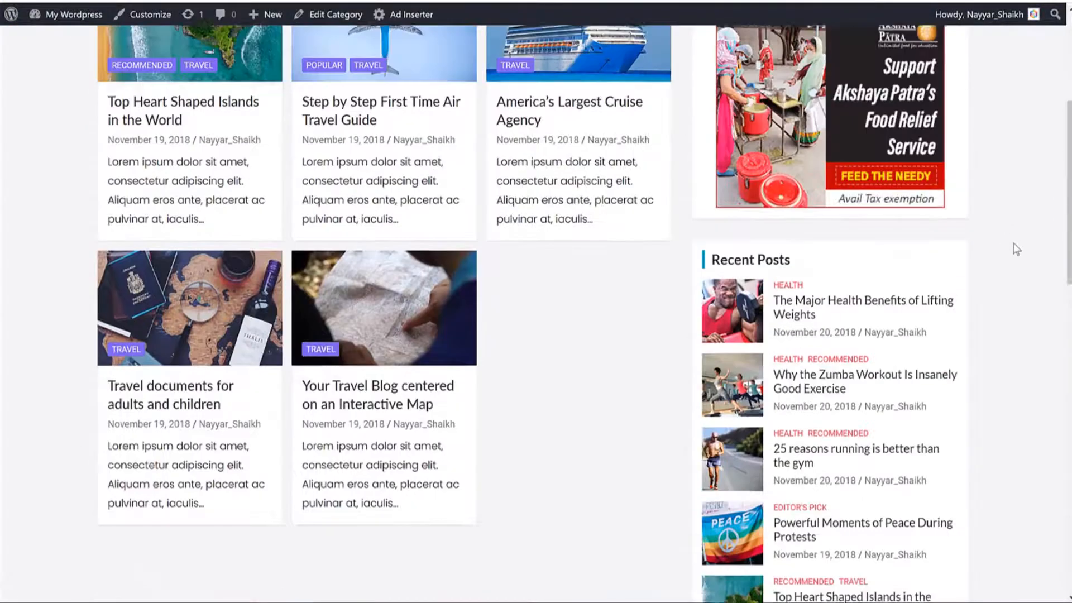
{"action": "scroll", "coordinate": [1015, 249], "scroll_direction": "up", "scroll_amount": 5}
{"action": "scroll", "coordinate": [1004, 311], "scroll_direction": "down", "scroll_amount": 7}
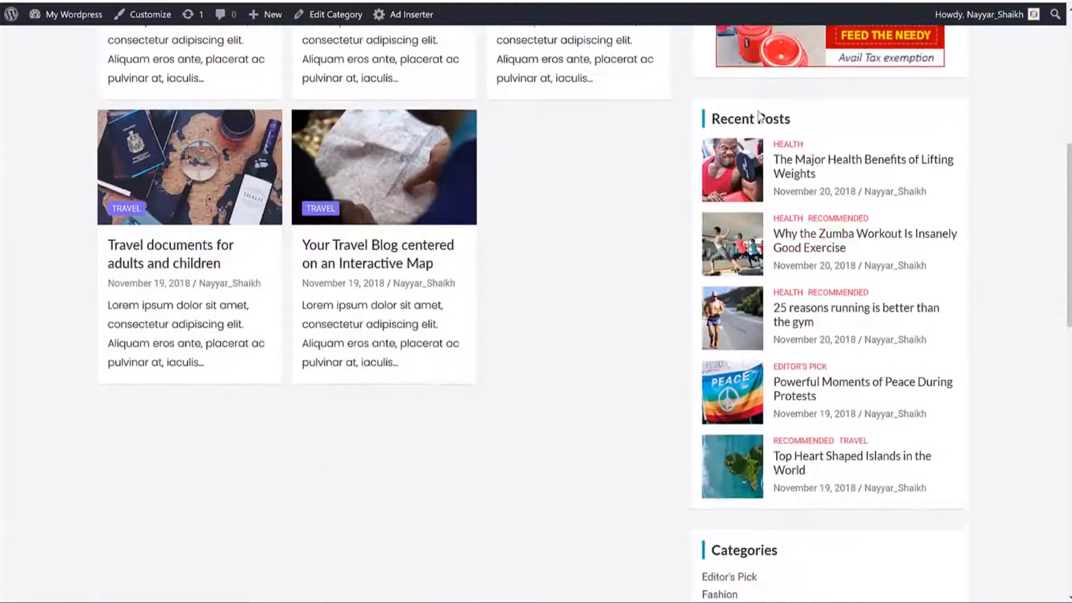
{"action": "scroll", "coordinate": [781, 212], "scroll_direction": "down", "scroll_amount": 5}
{"action": "scroll", "coordinate": [793, 298], "scroll_direction": "up", "scroll_amount": 12}
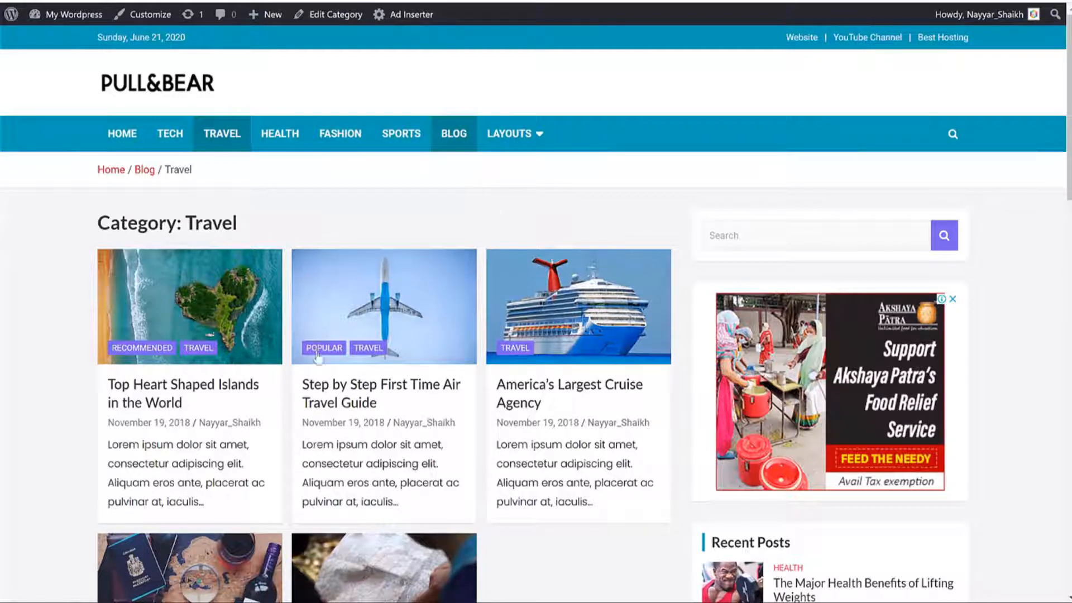
{"action": "scroll", "coordinate": [430, 343], "scroll_direction": "down", "scroll_amount": 3}
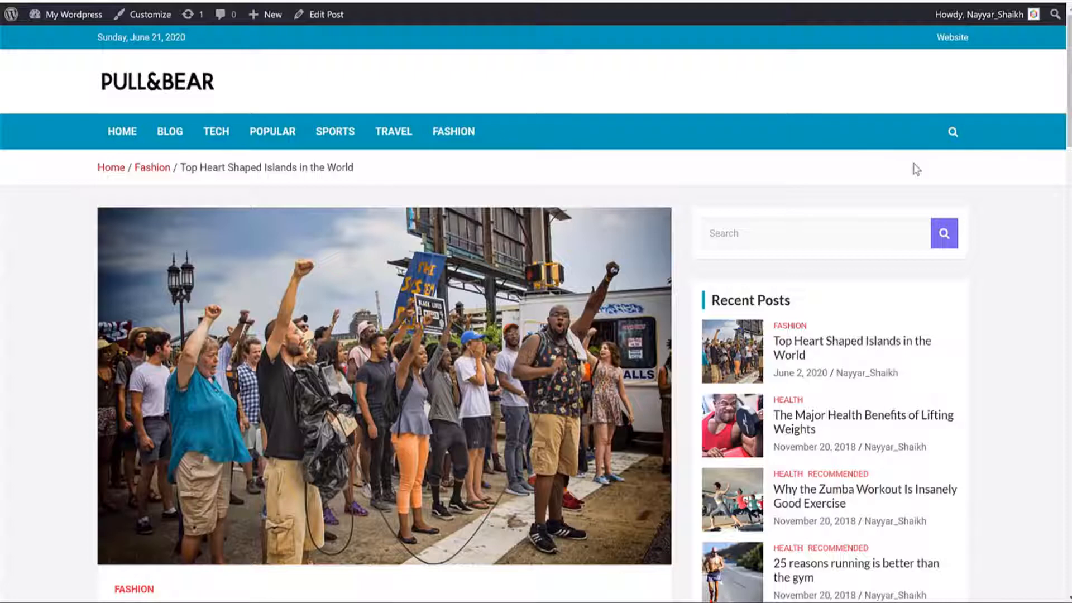
Step: Highlight the post's title, date and author line, and opening paragraphs
{"action": "scroll", "coordinate": [1029, 215], "scroll_direction": "down", "scroll_amount": 3}
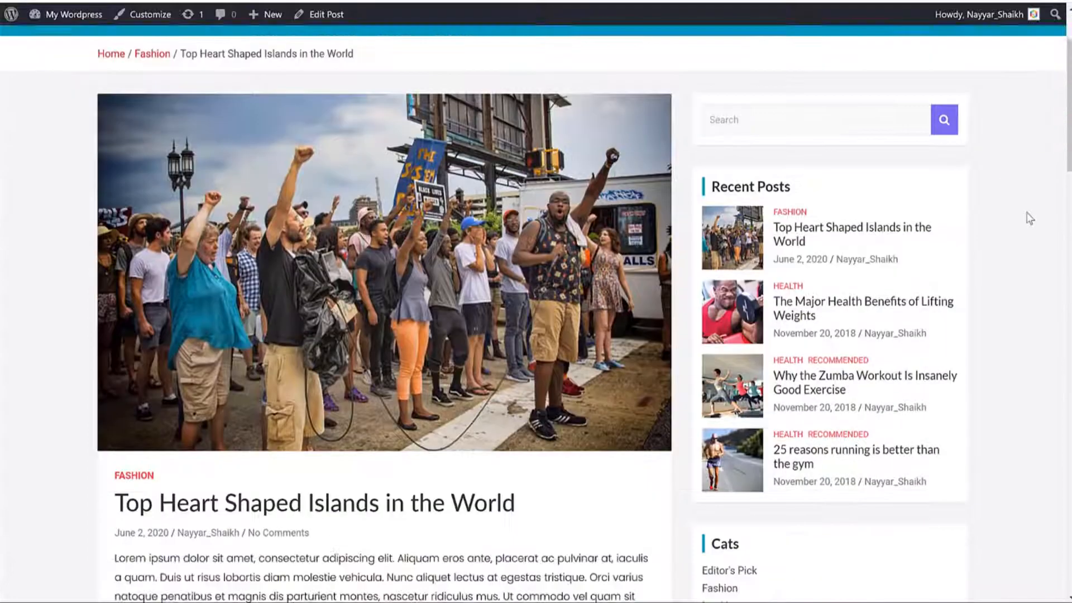
{"action": "scroll", "coordinate": [539, 182], "scroll_direction": "down", "scroll_amount": 4}
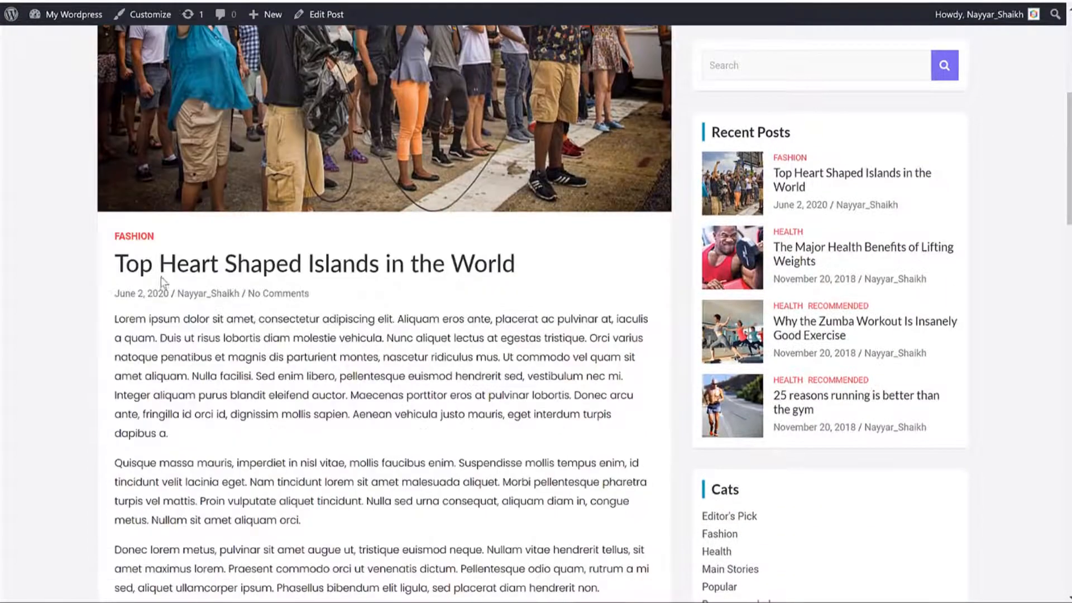
{"action": "left_click_drag", "start_coordinate": [113, 261], "coordinate": [555, 272]}
{"action": "left_click", "coordinate": [556, 271]}
{"action": "left_click_drag", "start_coordinate": [335, 277], "coordinate": [113, 284]}
{"action": "left_click", "coordinate": [129, 305]}
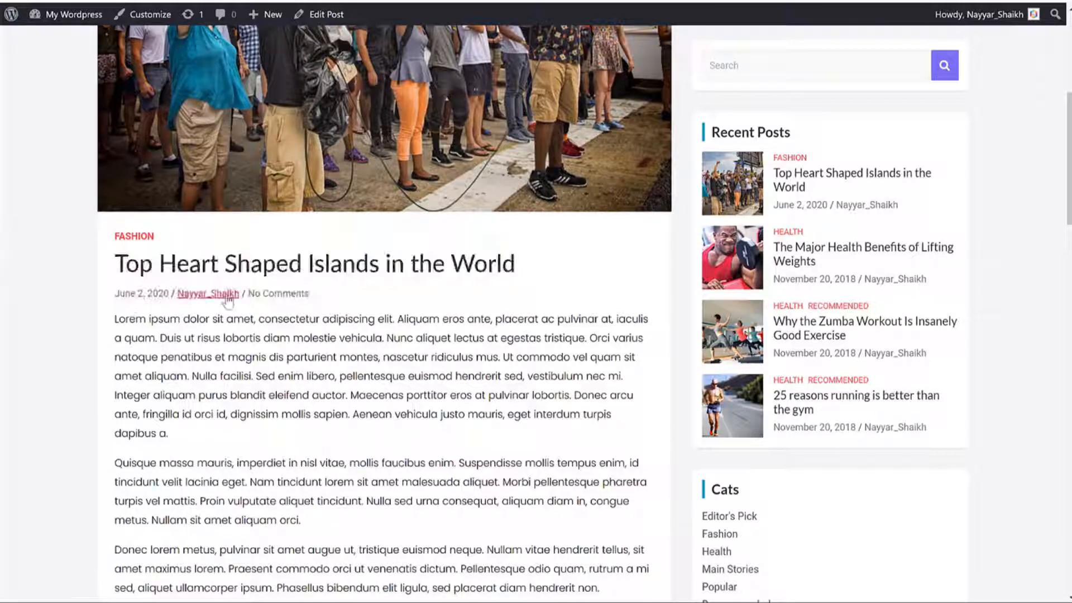
{"action": "scroll", "coordinate": [410, 303], "scroll_direction": "down", "scroll_amount": 3}
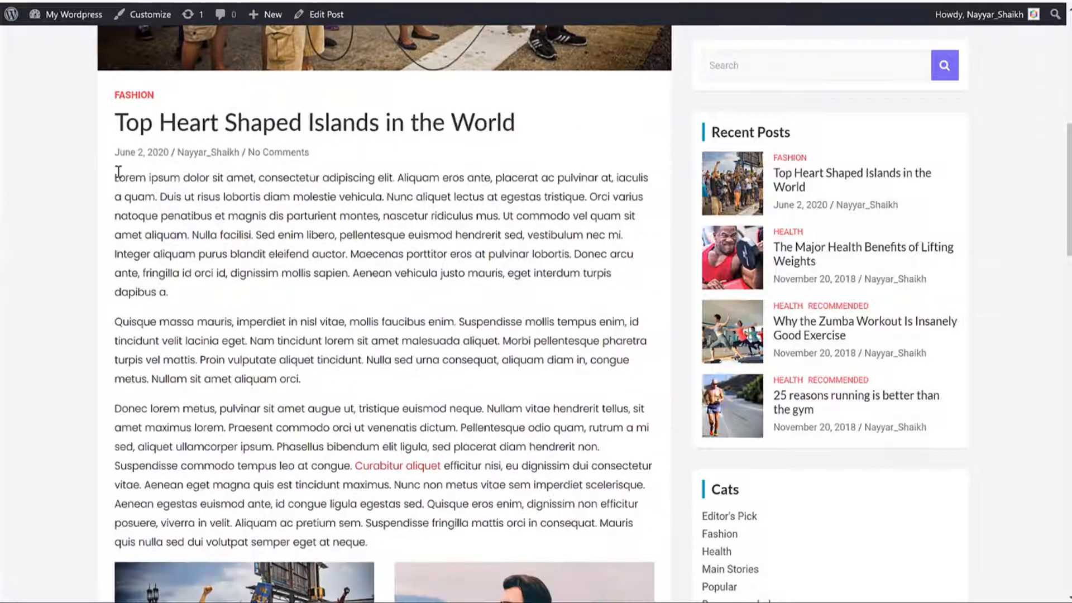
{"action": "left_click_drag", "start_coordinate": [115, 178], "coordinate": [430, 358]}
{"action": "left_click", "coordinate": [426, 355]}
Step: Scroll down to the Leave a Reply area and back, highlighting a paragraph along the way
{"action": "scroll", "coordinate": [425, 346], "scroll_direction": "down", "scroll_amount": 2}
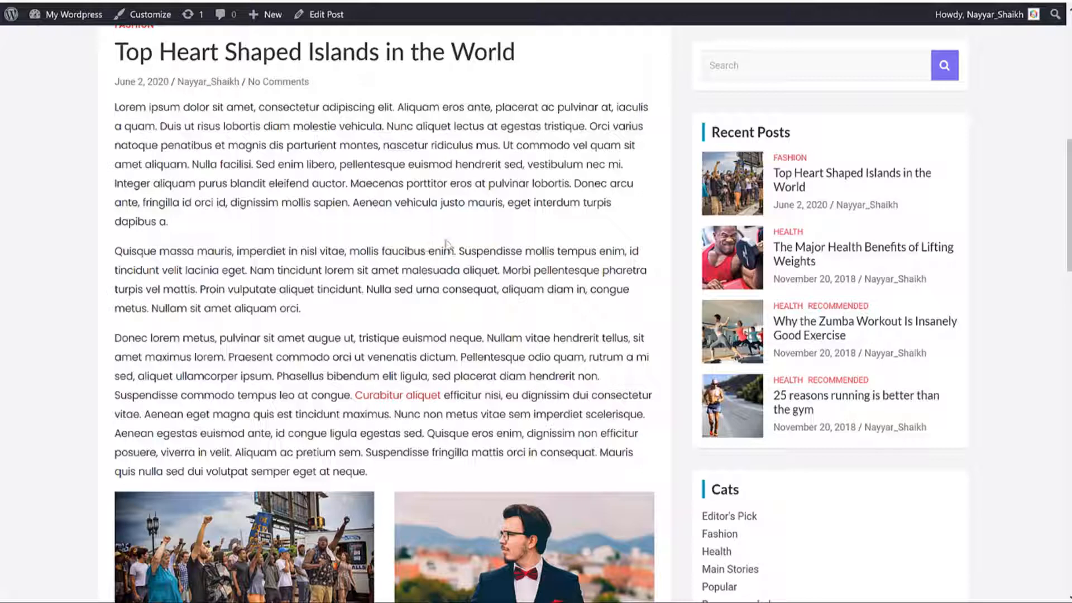
{"action": "scroll", "coordinate": [487, 248], "scroll_direction": "down", "scroll_amount": 6}
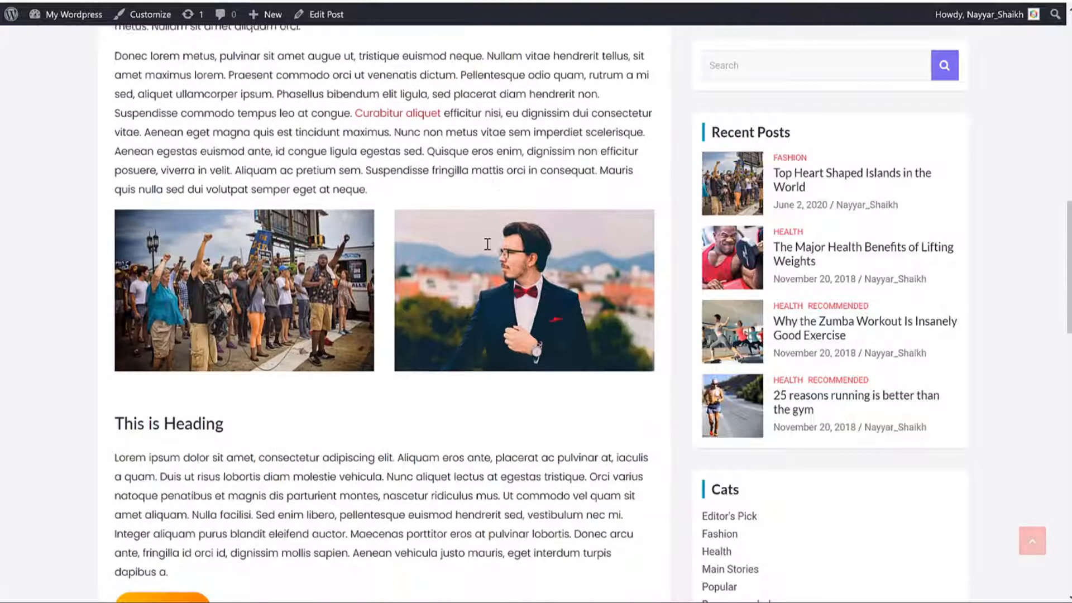
{"action": "scroll", "coordinate": [389, 200], "scroll_direction": "down", "scroll_amount": 2}
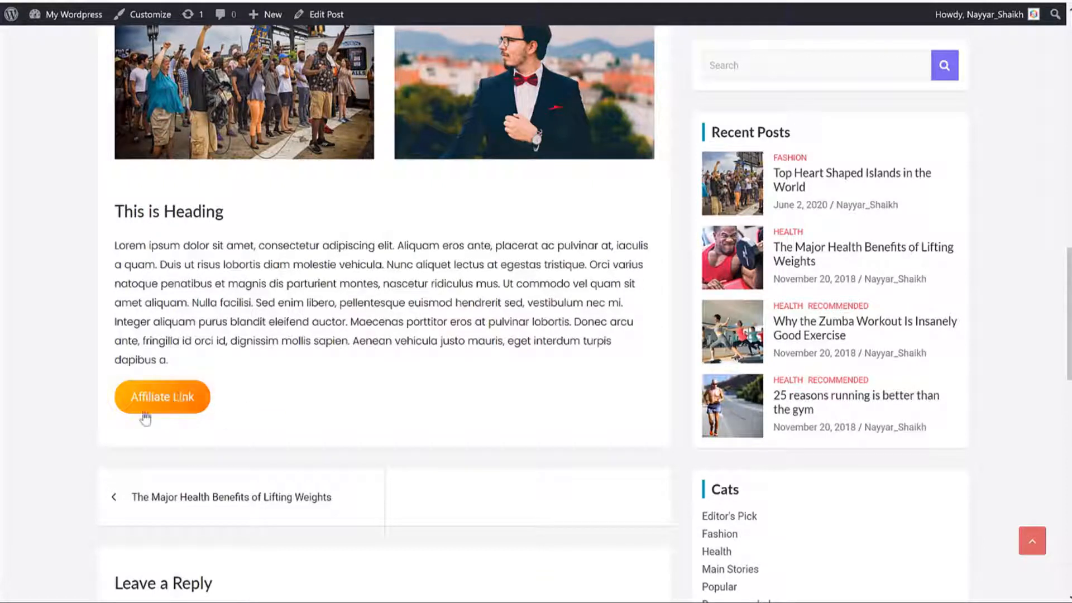
{"action": "scroll", "coordinate": [143, 413], "scroll_direction": "up", "scroll_amount": 1}
{"action": "left_click_drag", "start_coordinate": [161, 335], "coordinate": [479, 391]}
{"action": "left_click", "coordinate": [479, 386]}
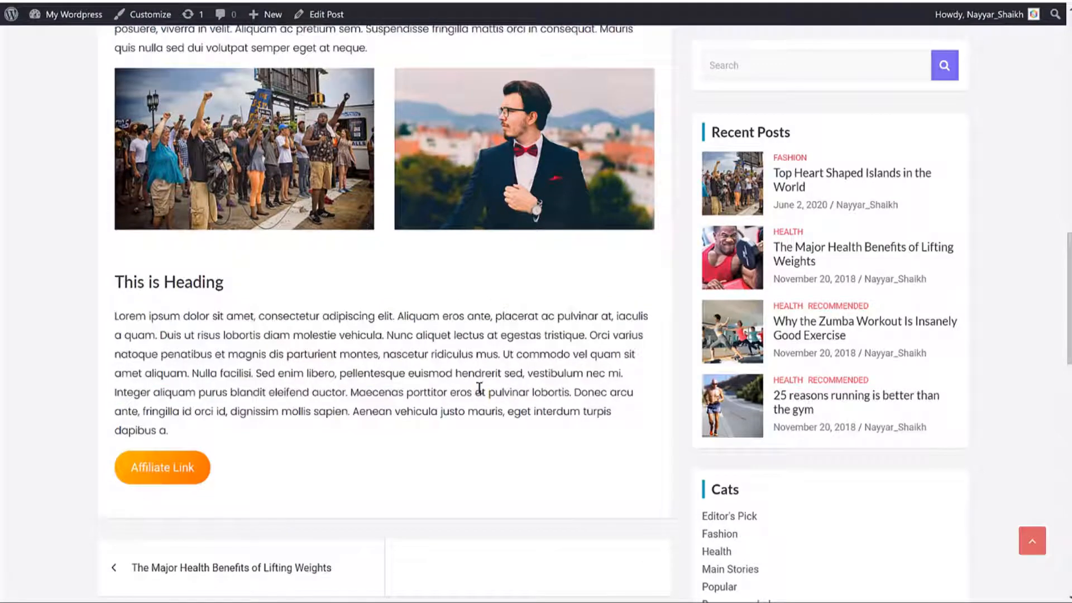
{"action": "scroll", "coordinate": [479, 388], "scroll_direction": "down", "scroll_amount": 10}
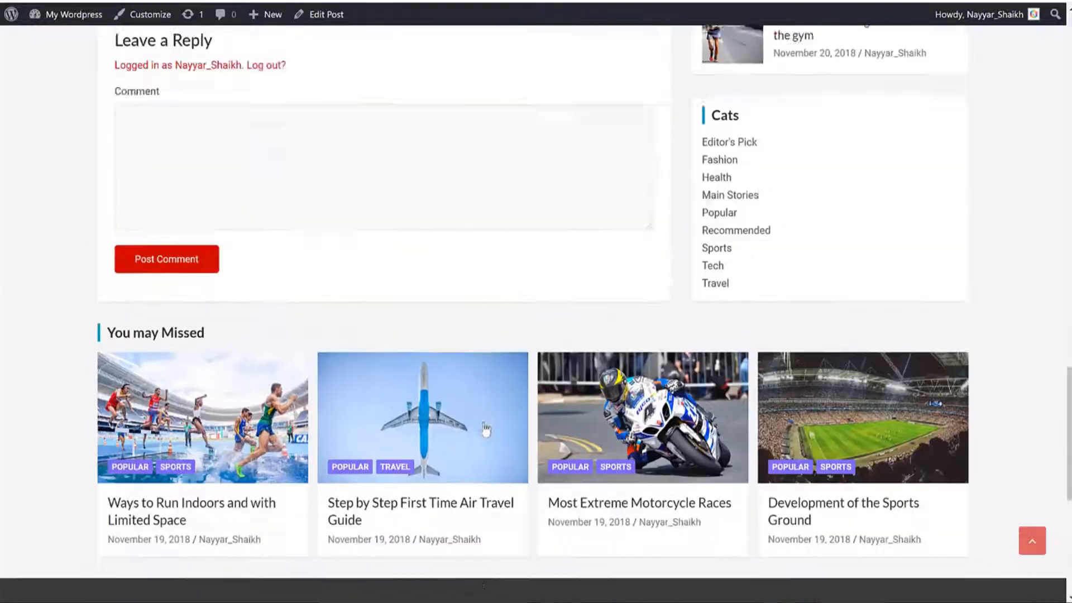
{"action": "scroll", "coordinate": [485, 428], "scroll_direction": "up", "scroll_amount": 20}
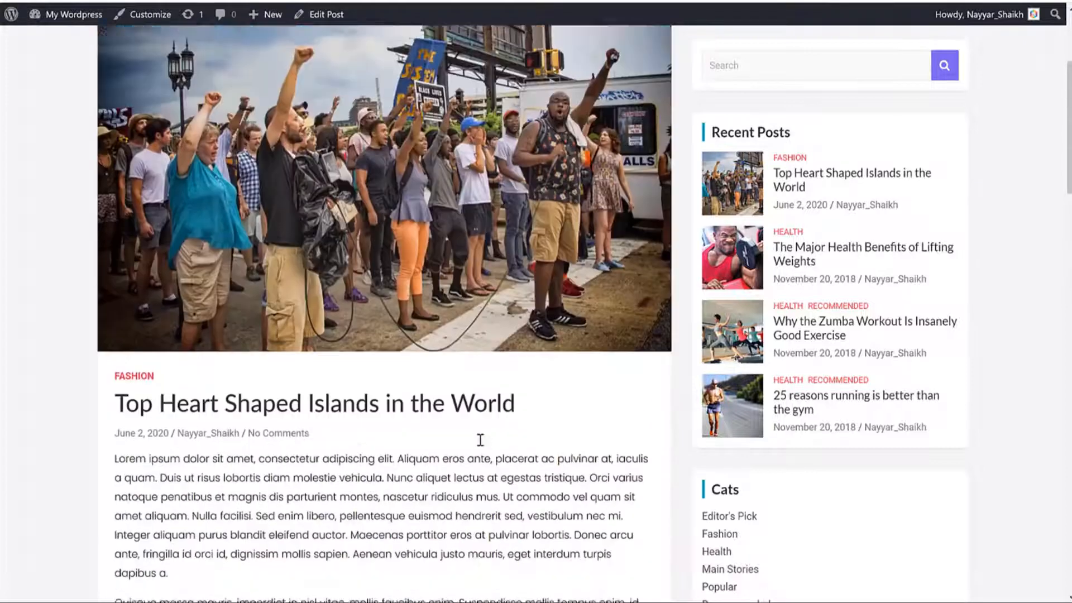
{"action": "scroll", "coordinate": [479, 440], "scroll_direction": "up", "scroll_amount": 3}
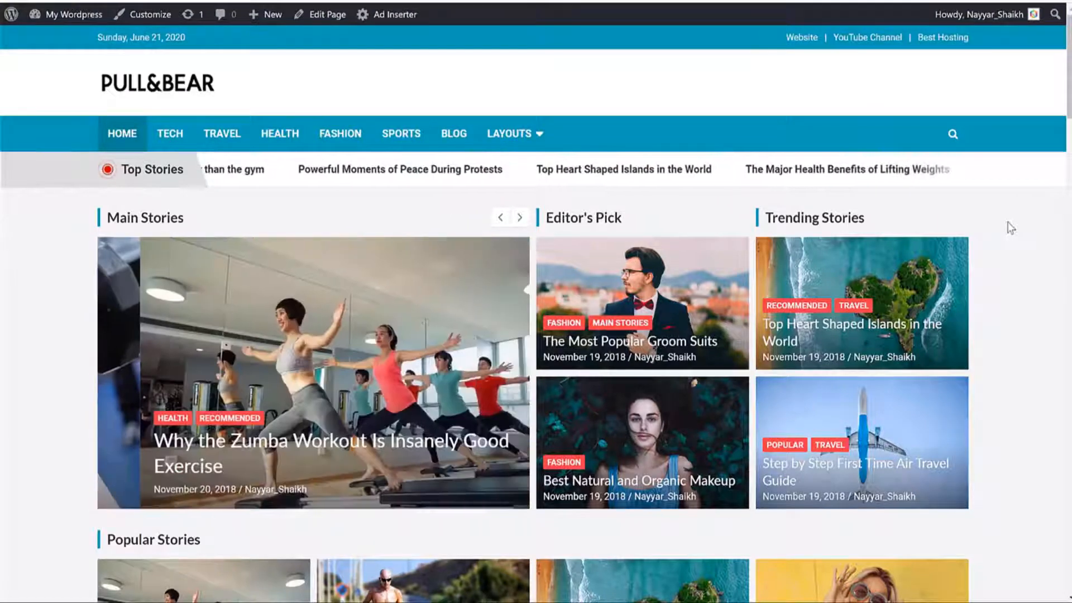
Step: Scroll down through the finished homepage sections and back up several times
{"action": "scroll", "coordinate": [1012, 230], "scroll_direction": "down", "scroll_amount": 2}
{"action": "scroll", "coordinate": [1012, 231], "scroll_direction": "down", "scroll_amount": 18}
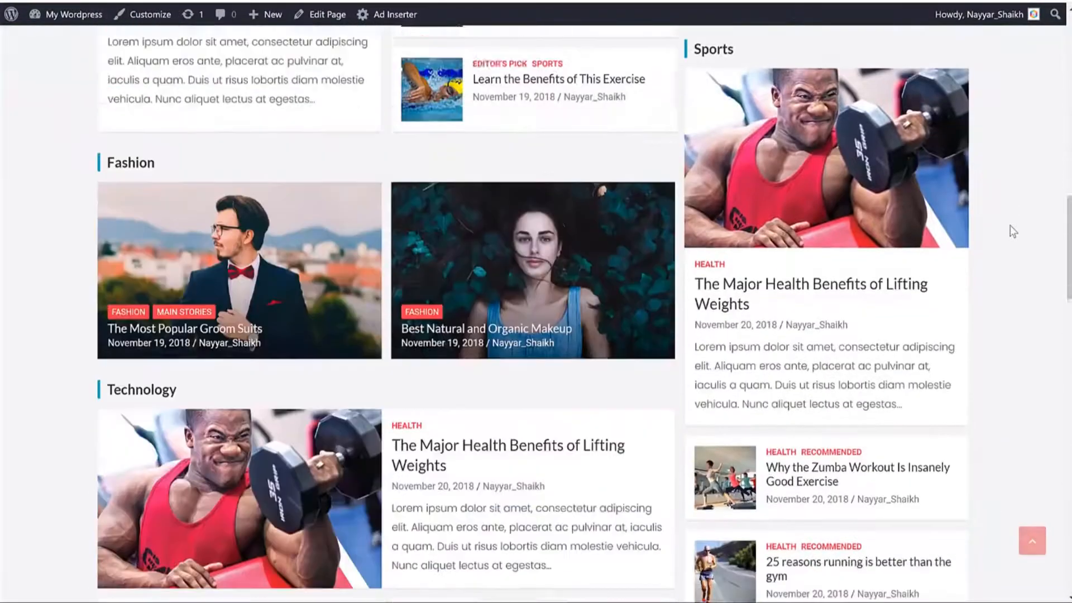
{"action": "scroll", "coordinate": [1012, 231], "scroll_direction": "down", "scroll_amount": 10}
{"action": "scroll", "coordinate": [1013, 231], "scroll_direction": "up", "scroll_amount": 15}
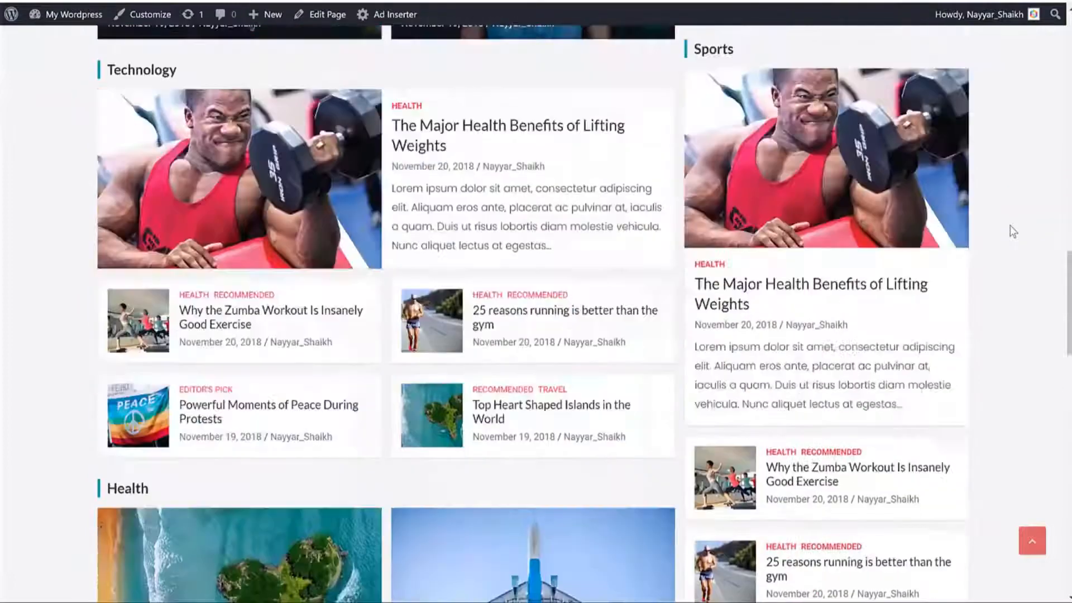
{"action": "scroll", "coordinate": [1013, 232], "scroll_direction": "up", "scroll_amount": 15}
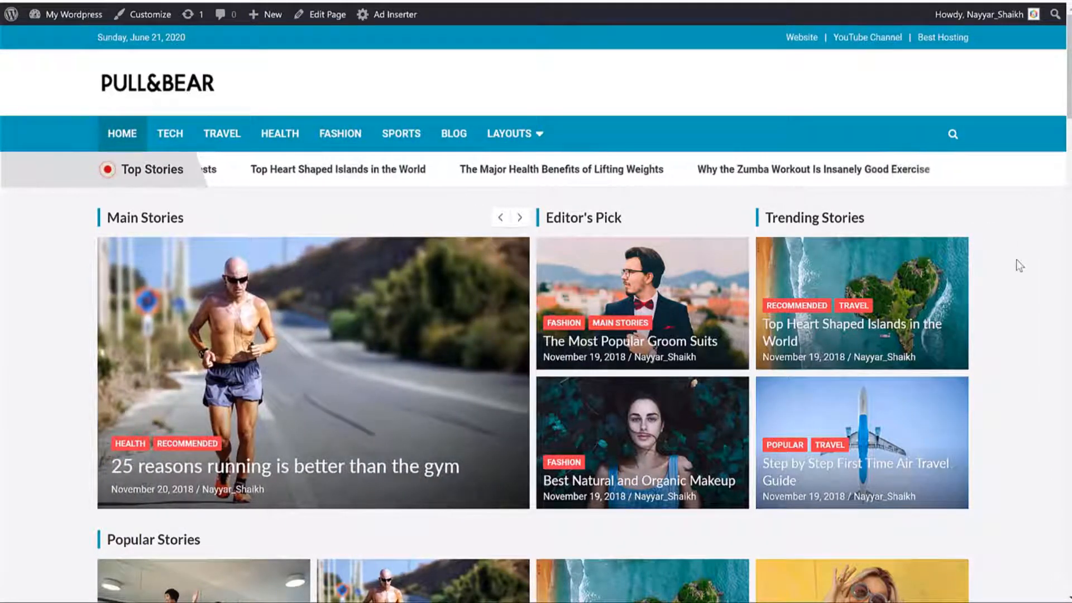
{"action": "scroll", "coordinate": [1015, 251], "scroll_direction": "down", "scroll_amount": 7}
{"action": "scroll", "coordinate": [1015, 272], "scroll_direction": "down", "scroll_amount": 20}
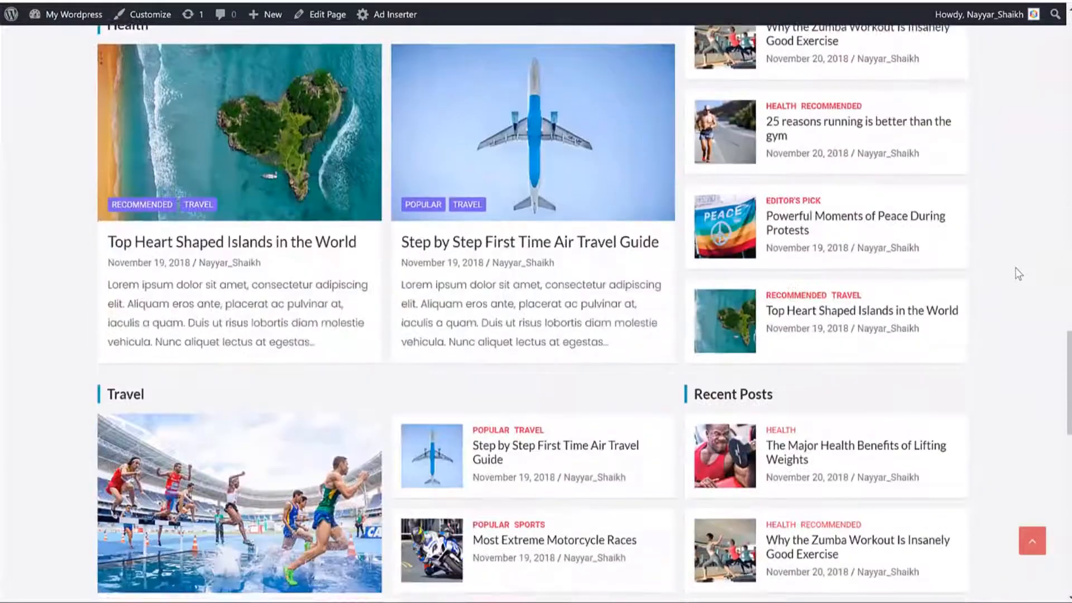
{"action": "scroll", "coordinate": [1028, 270], "scroll_direction": "up", "scroll_amount": 12}
{"action": "scroll", "coordinate": [1035, 269], "scroll_direction": "up", "scroll_amount": 15}
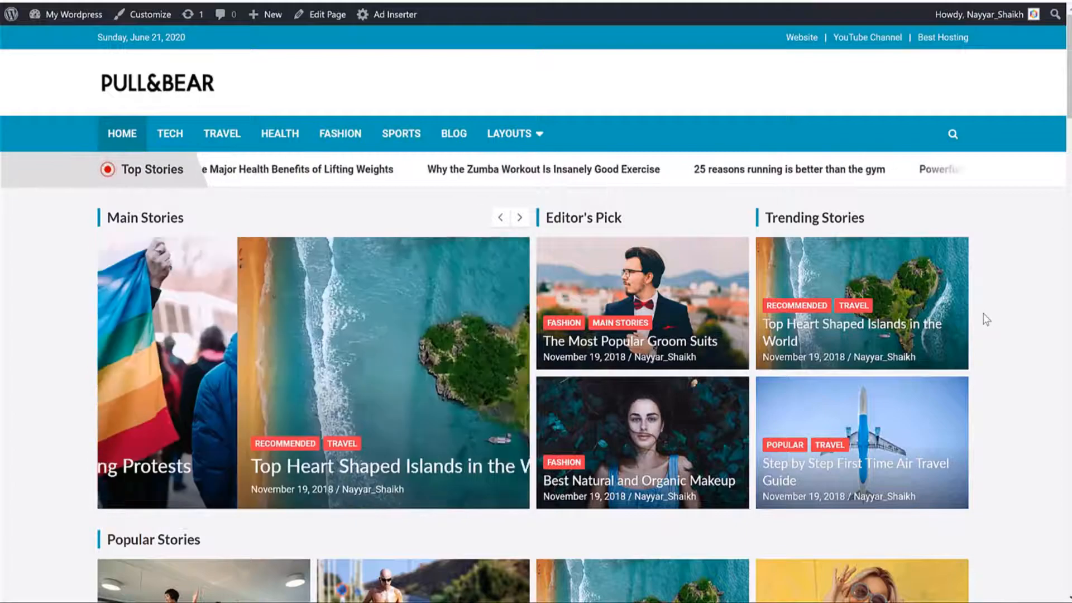
{"action": "scroll", "coordinate": [983, 318], "scroll_direction": "down", "scroll_amount": 5}
{"action": "scroll", "coordinate": [986, 320], "scroll_direction": "down", "scroll_amount": 15}
{"action": "scroll", "coordinate": [987, 318], "scroll_direction": "up", "scroll_amount": 9}
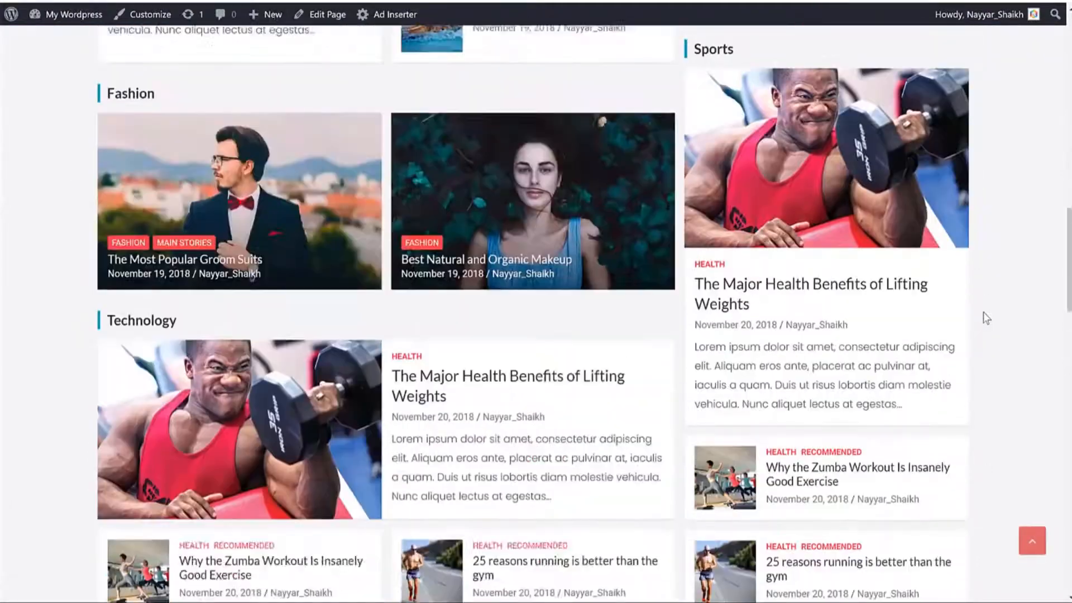
{"action": "scroll", "coordinate": [986, 318], "scroll_direction": "up", "scroll_amount": 12}
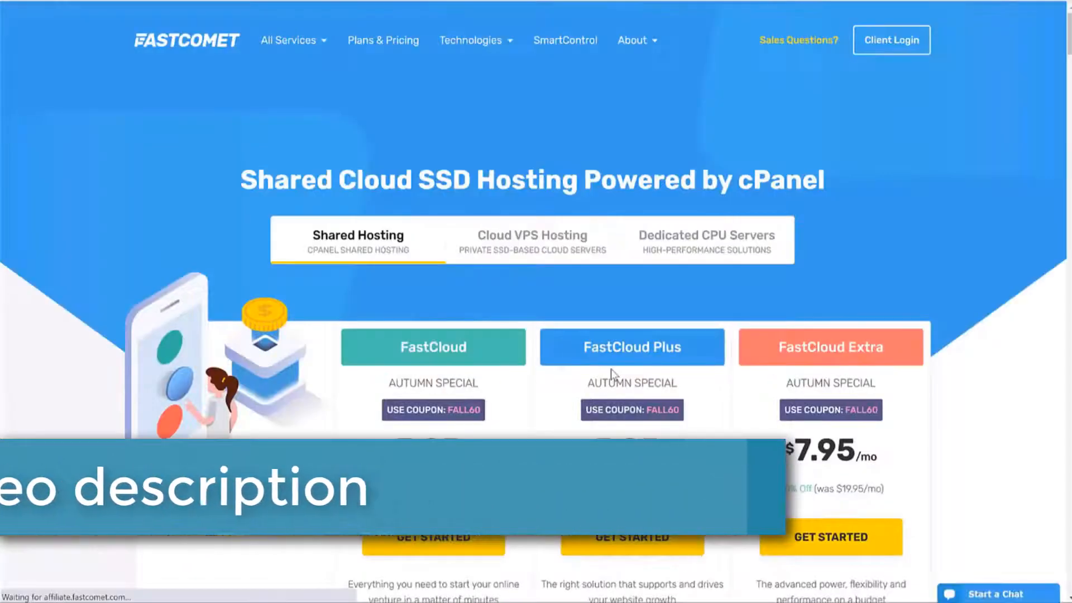
{"action": "scroll", "coordinate": [1064, 310], "scroll_direction": "down", "scroll_amount": 1}
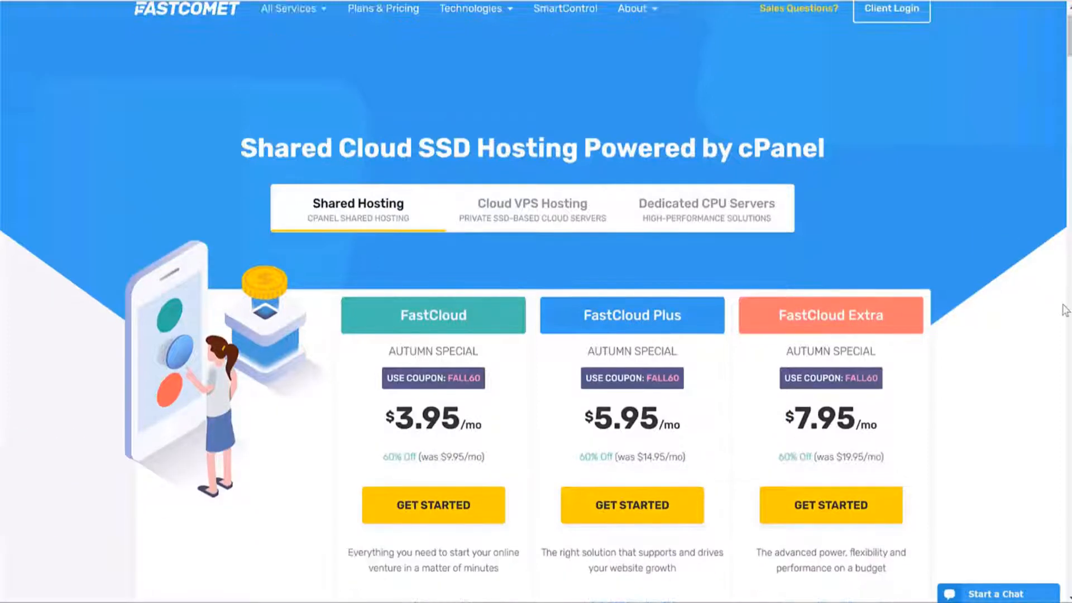
{"action": "scroll", "coordinate": [1063, 310], "scroll_direction": "down", "scroll_amount": 3}
{"action": "scroll", "coordinate": [1064, 307], "scroll_direction": "up", "scroll_amount": 1}
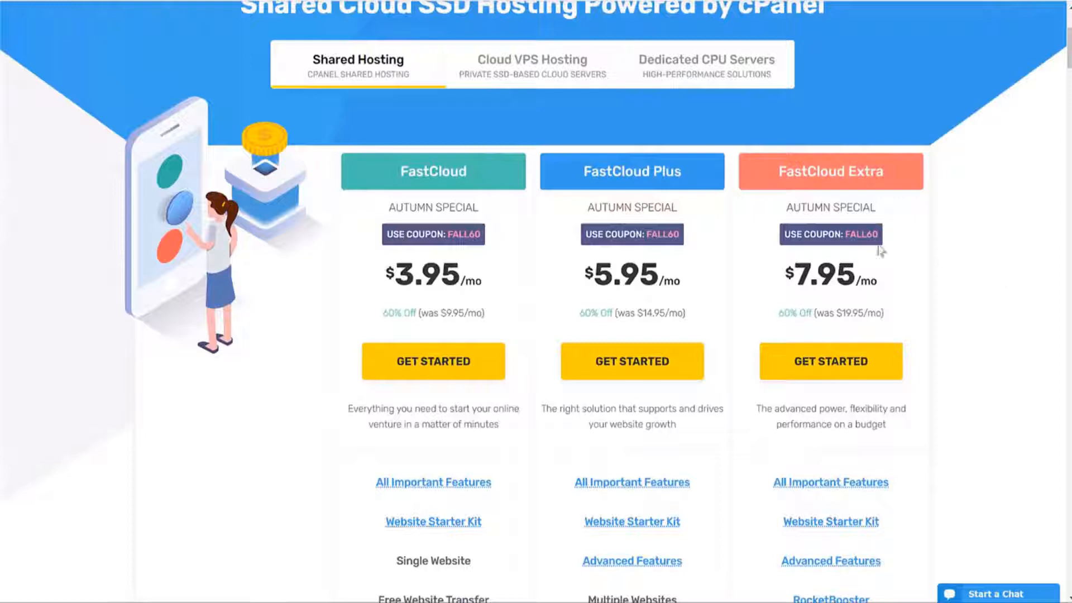
{"action": "left_click_drag", "start_coordinate": [594, 268], "coordinate": [659, 273]}
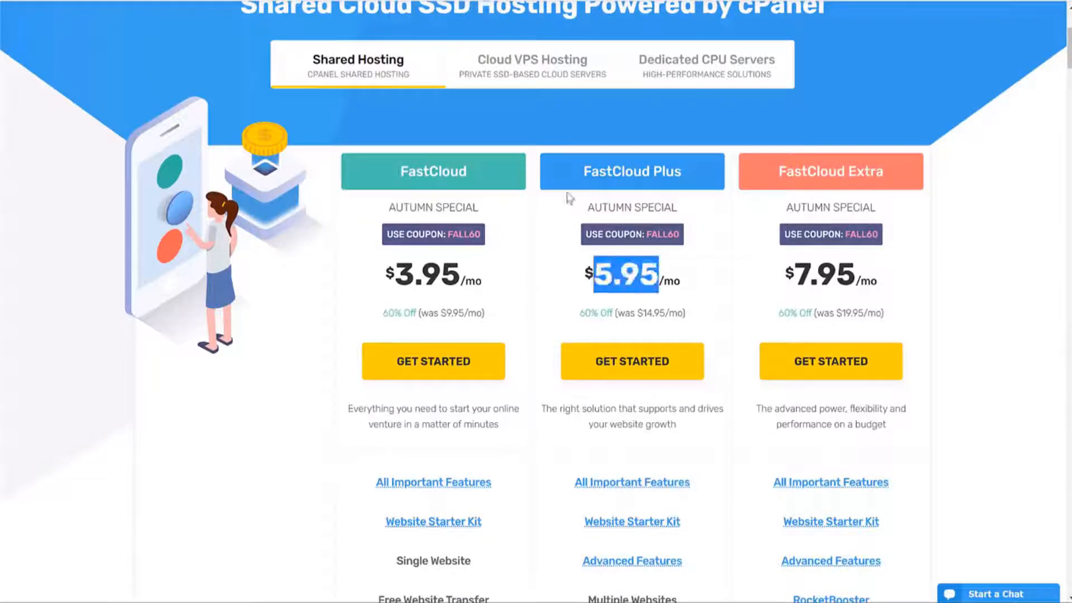
{"action": "left_click_drag", "start_coordinate": [581, 170], "coordinate": [691, 173]}
{"action": "left_click", "coordinate": [698, 169]}
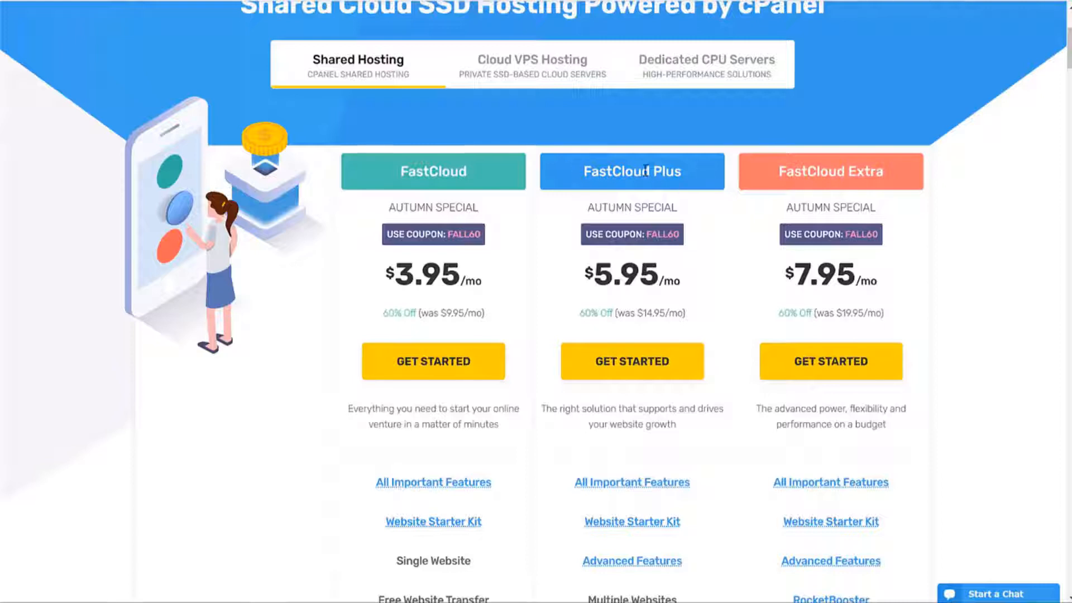
{"action": "left_click_drag", "start_coordinate": [581, 171], "coordinate": [677, 169]}
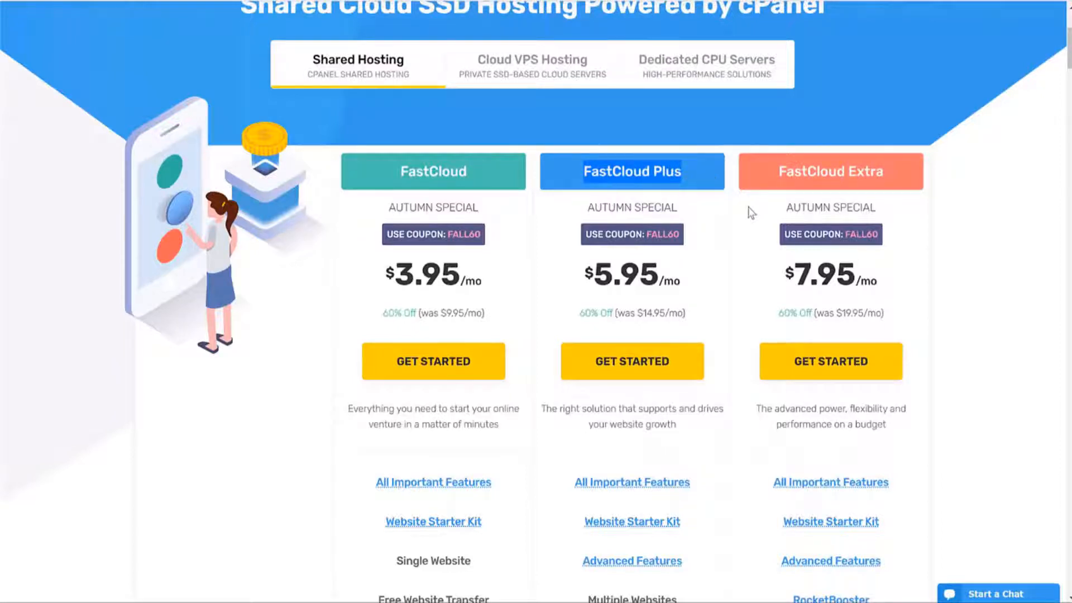
{"action": "scroll", "coordinate": [748, 207], "scroll_direction": "down", "scroll_amount": 1}
{"action": "left_click", "coordinate": [586, 192]}
{"action": "left_click_drag", "start_coordinate": [670, 205], "coordinate": [673, 205]}
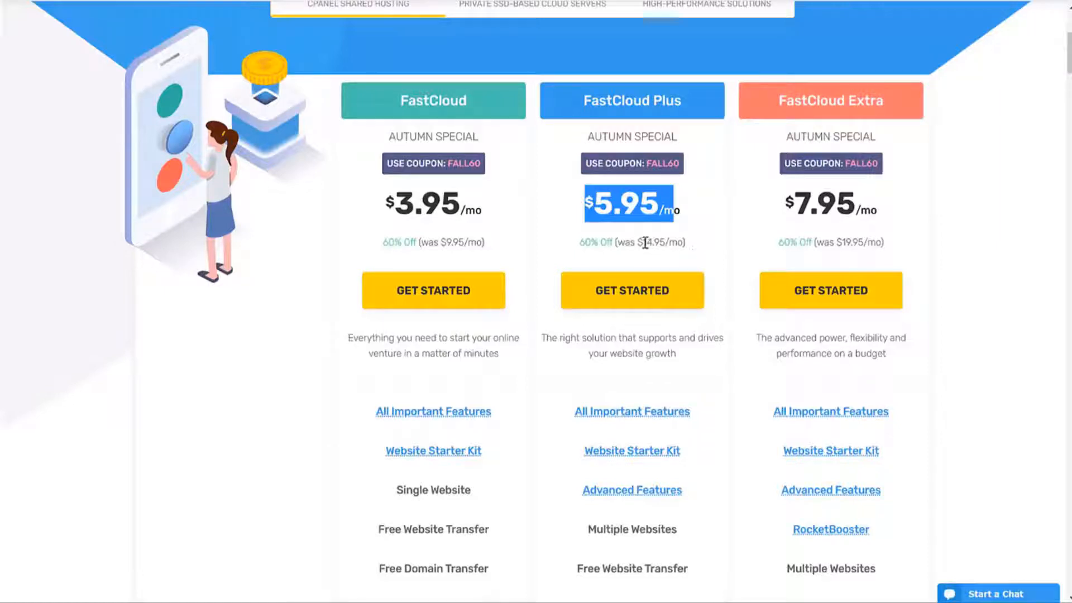
{"action": "left_click_drag", "start_coordinate": [638, 242], "coordinate": [683, 242]}
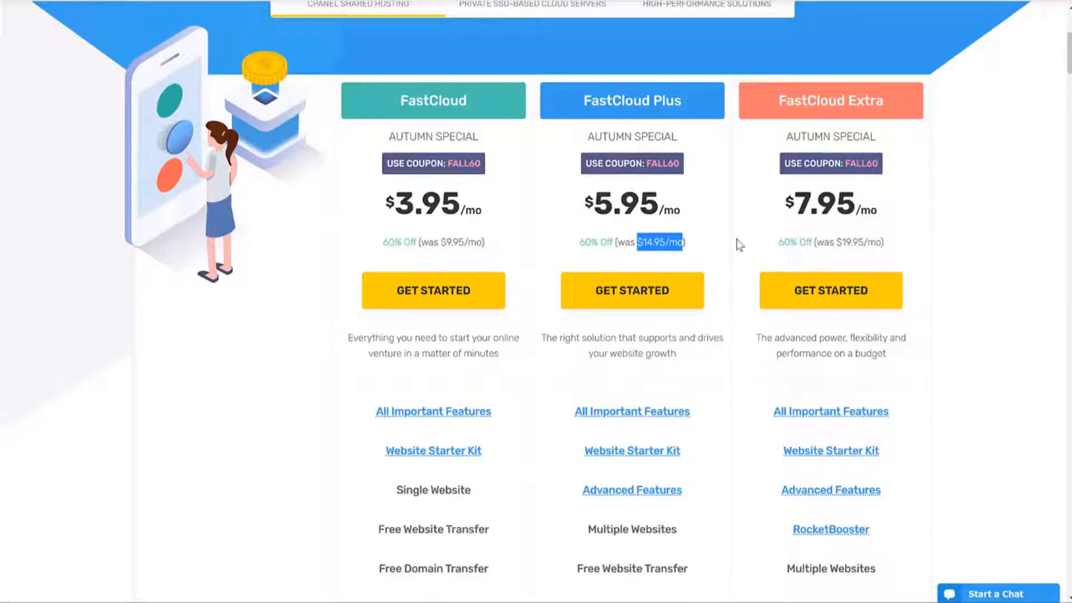
{"action": "left_click_drag", "start_coordinate": [581, 201], "coordinate": [684, 203]}
{"action": "left_click", "coordinate": [718, 243]}
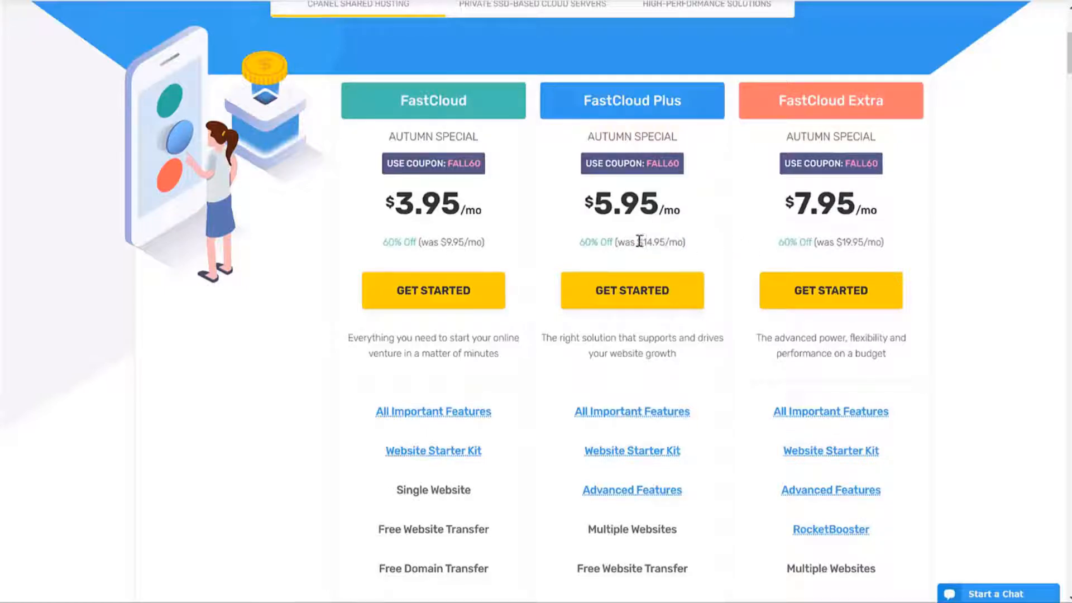
{"action": "left_click_drag", "start_coordinate": [639, 241], "coordinate": [693, 244]}
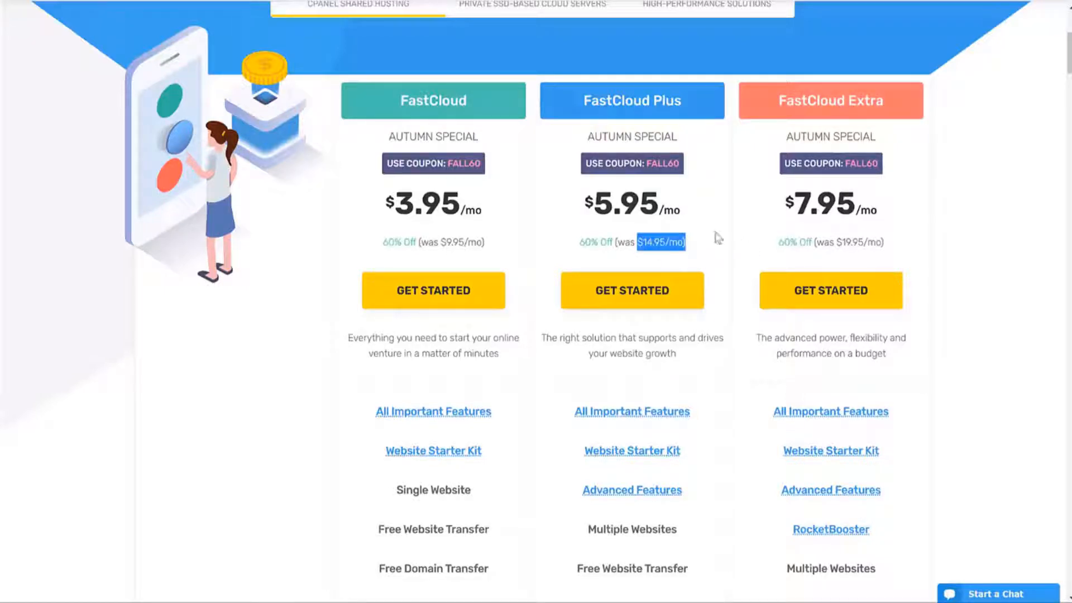
{"action": "scroll", "coordinate": [1031, 215], "scroll_direction": "down", "scroll_amount": 5}
{"action": "mouse_move", "coordinate": [629, 135]}
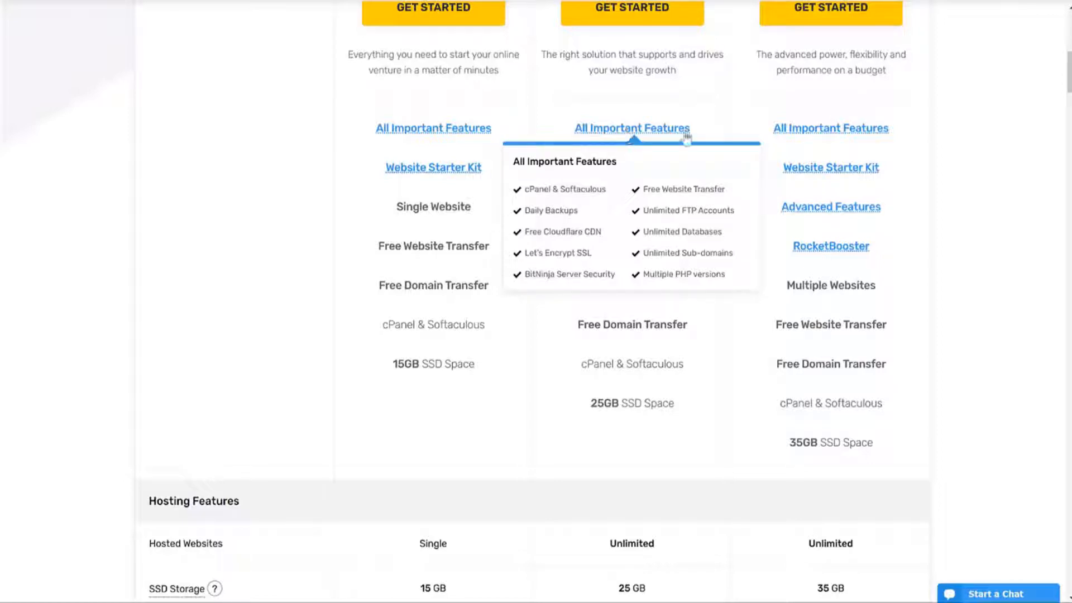
{"action": "scroll", "coordinate": [921, 198], "scroll_direction": "down", "scroll_amount": 3}
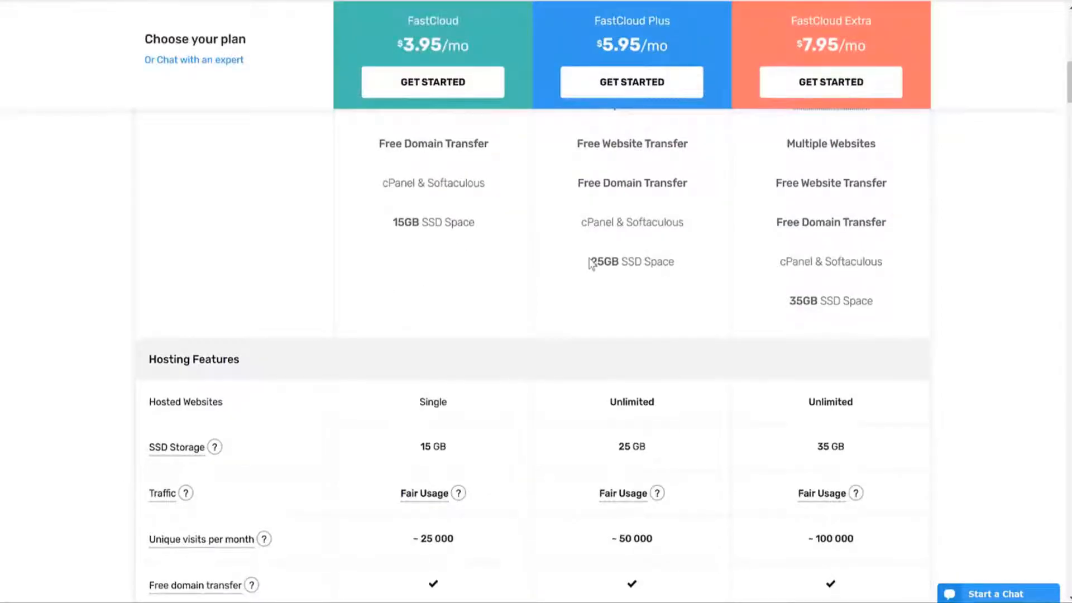
{"action": "left_click_drag", "start_coordinate": [593, 263], "coordinate": [682, 263]}
{"action": "scroll", "coordinate": [697, 263], "scroll_direction": "down", "scroll_amount": 3}
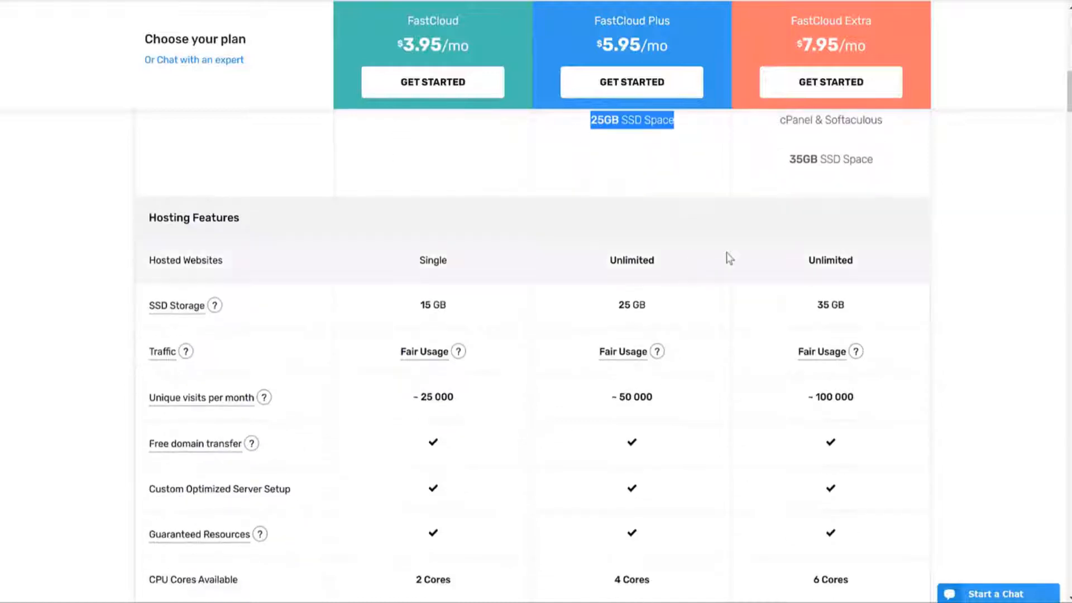
{"action": "mouse_move", "coordinate": [210, 308]}
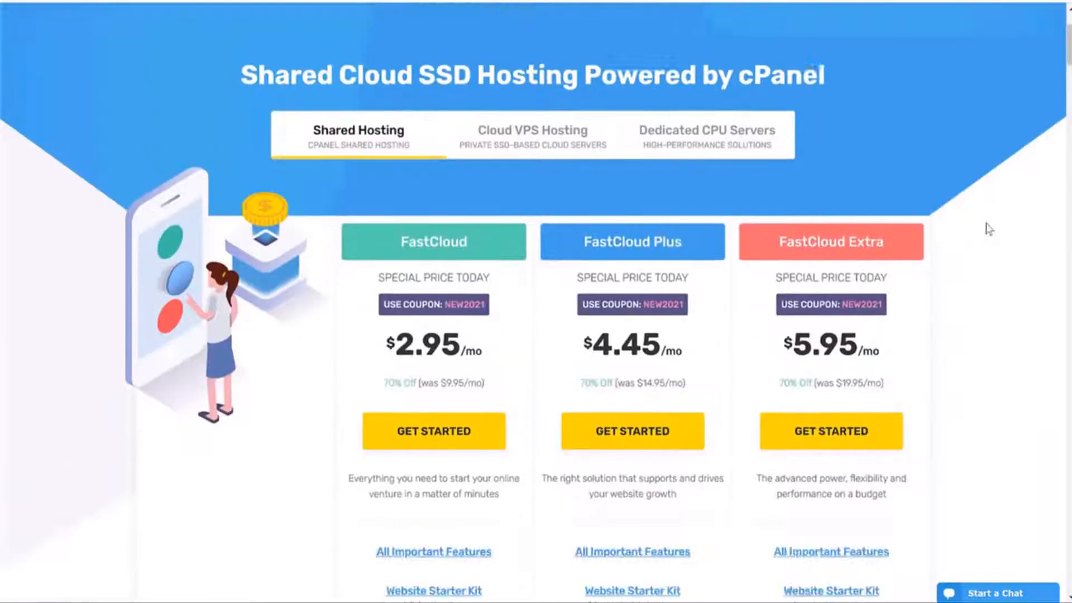
Step: Highlight the FastCloud, FastCloud Plus and FastCloud Extra plan names on the pricing cards
{"action": "scroll", "coordinate": [990, 229], "scroll_direction": "down", "scroll_amount": 3}
{"action": "scroll", "coordinate": [990, 229], "scroll_direction": "down", "scroll_amount": 1}
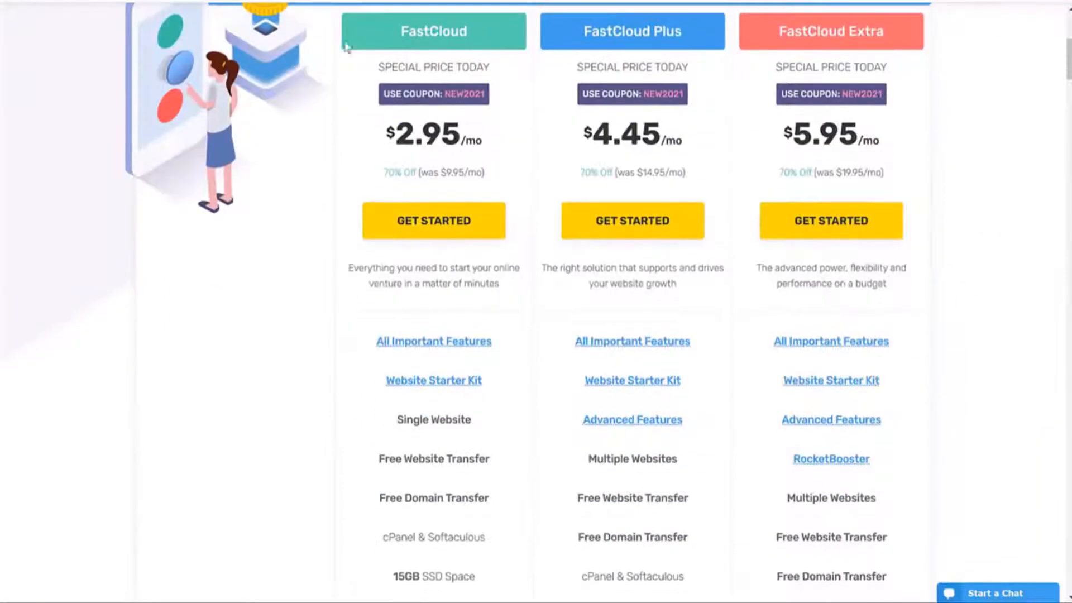
{"action": "left_click_drag", "start_coordinate": [395, 29], "coordinate": [471, 31]}
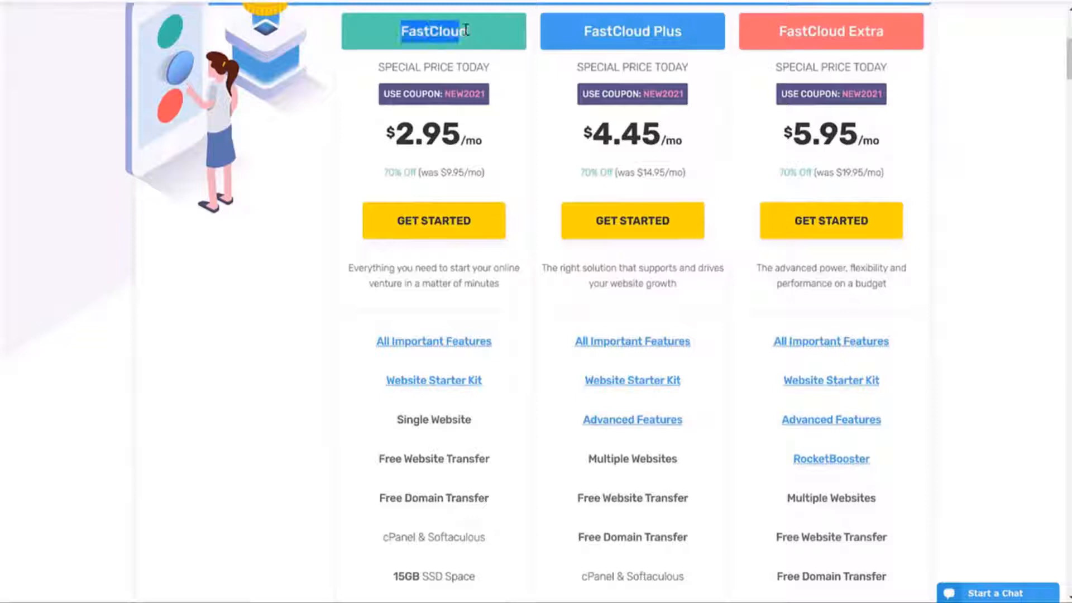
{"action": "left_click_drag", "start_coordinate": [577, 33], "coordinate": [703, 39]}
{"action": "left_click_drag", "start_coordinate": [779, 32], "coordinate": [907, 34]}
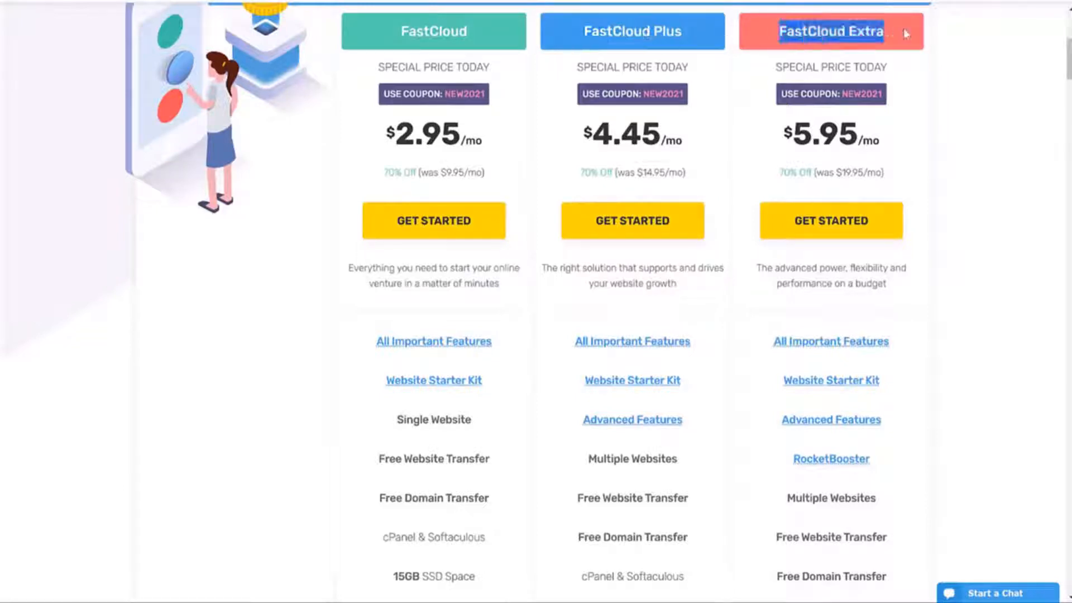
{"action": "left_click", "coordinate": [1024, 105]}
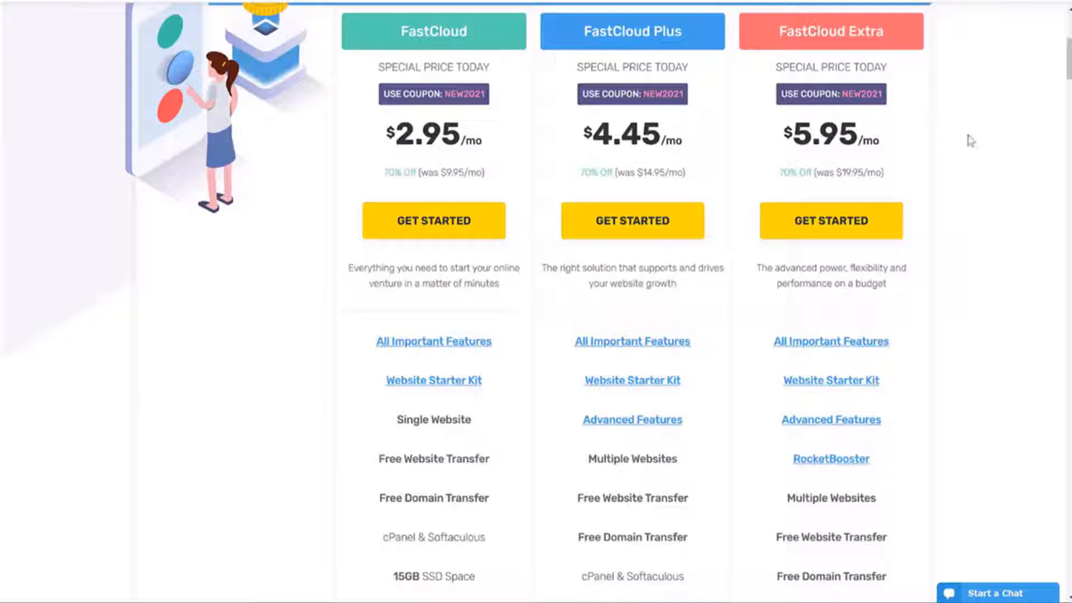
{"action": "scroll", "coordinate": [1045, 211], "scroll_direction": "up", "scroll_amount": 5}
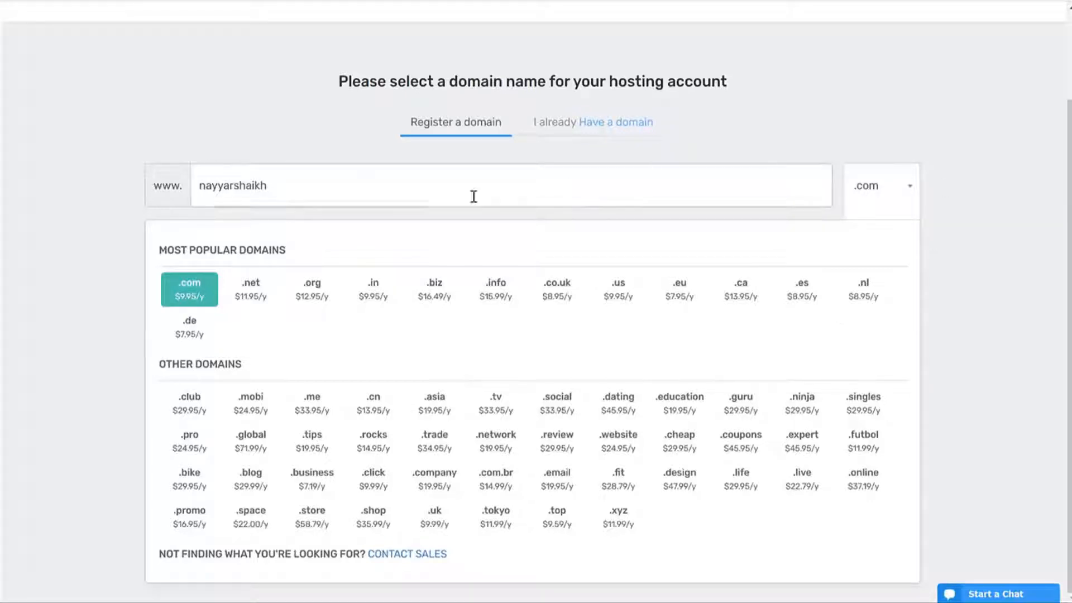
Step: Close the domain extension list and try entering an already owned domain
{"action": "left_click", "coordinate": [914, 176]}
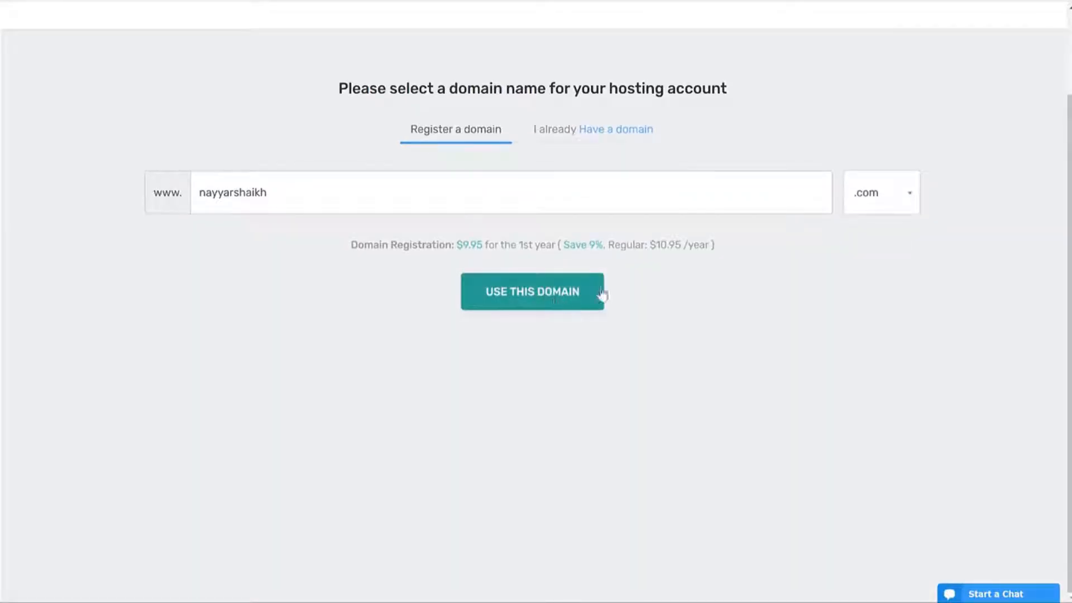
{"action": "left_click", "coordinate": [562, 129]}
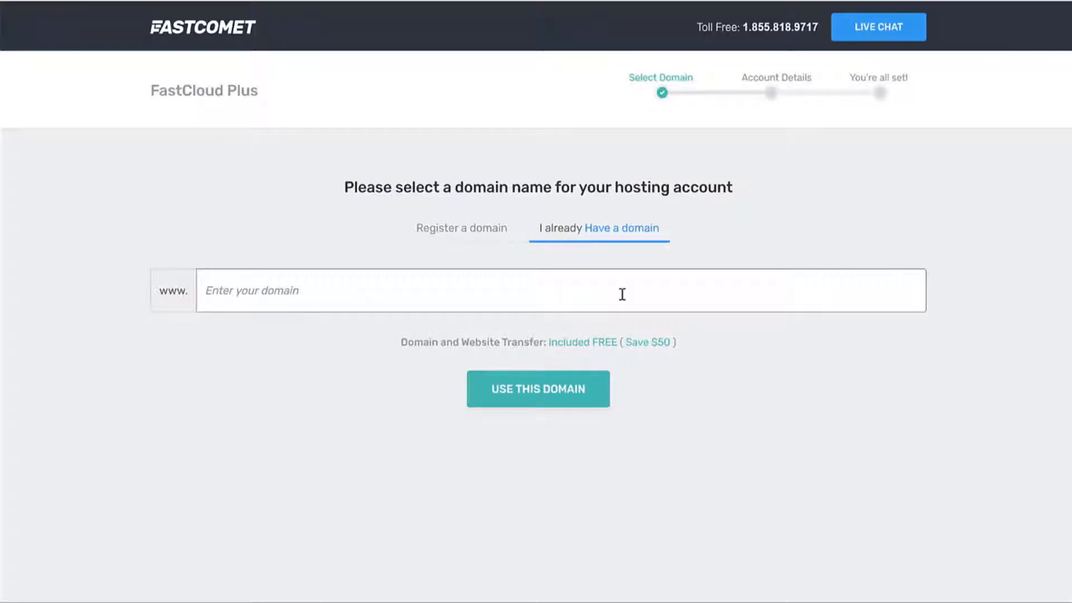
{"action": "left_click", "coordinate": [622, 295]}
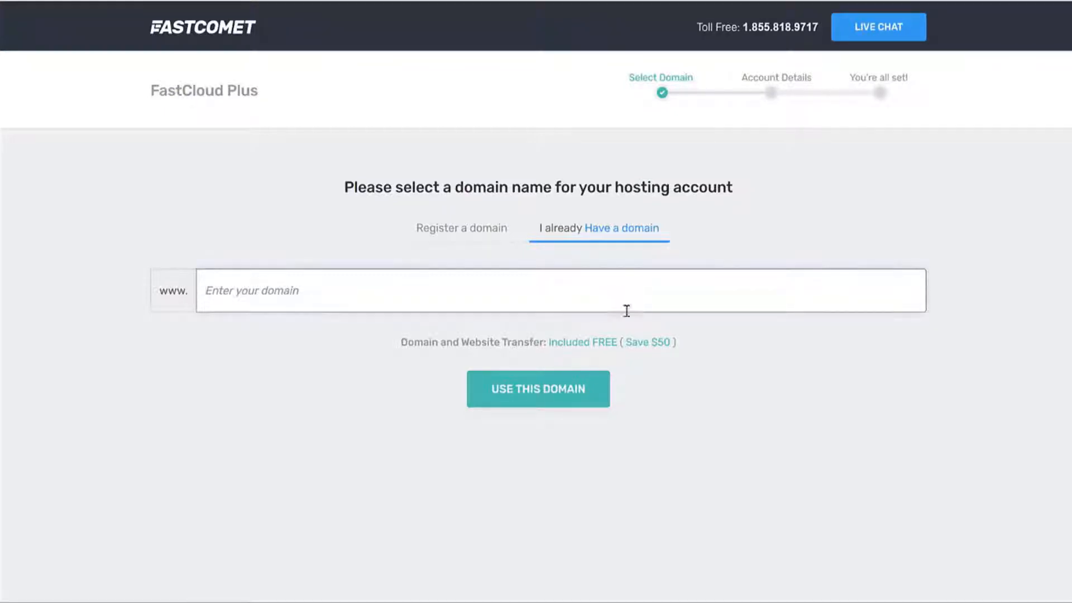
Step: Return to Register a domain, append 's' to the .com name, and use this domain
{"action": "left_click", "coordinate": [477, 238]}
{"action": "left_click", "coordinate": [462, 287]}
{"action": "type", "text": "shaikhs"}
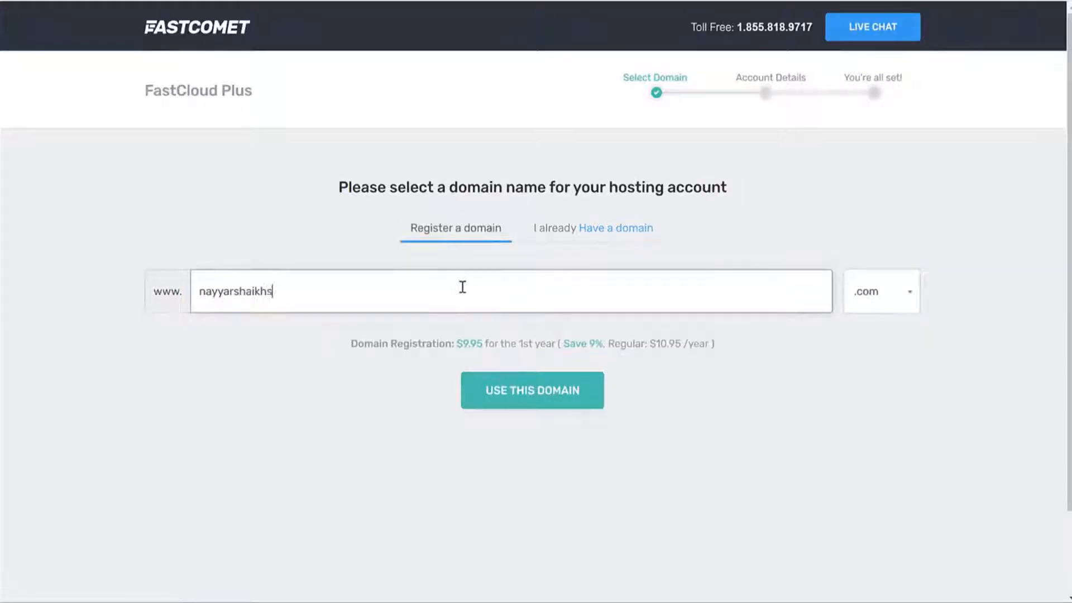
{"action": "left_click_drag", "start_coordinate": [360, 296], "coordinate": [203, 290]}
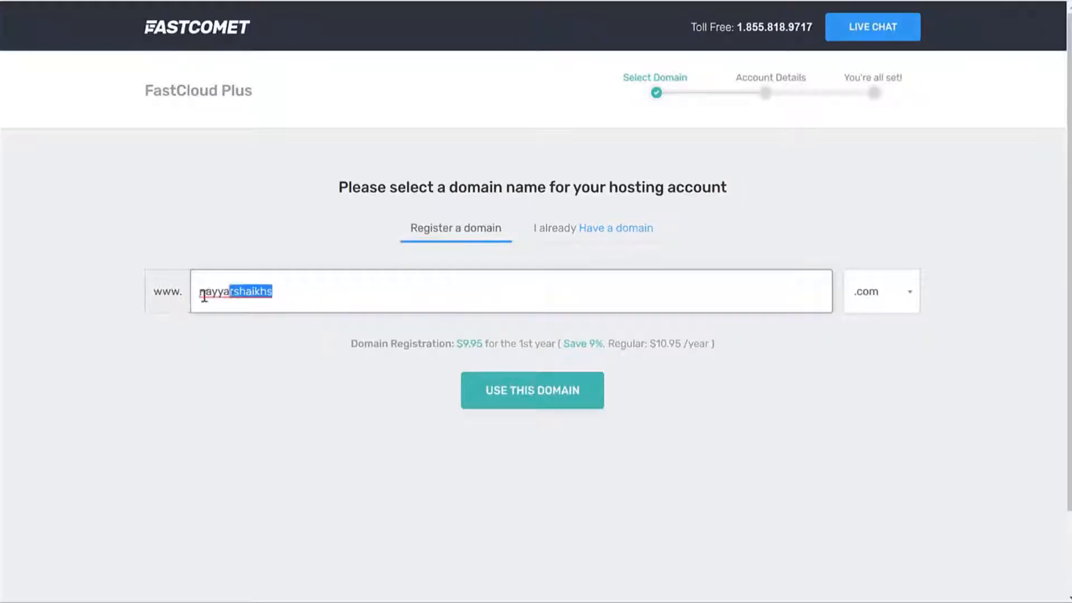
{"action": "left_click", "coordinate": [559, 400]}
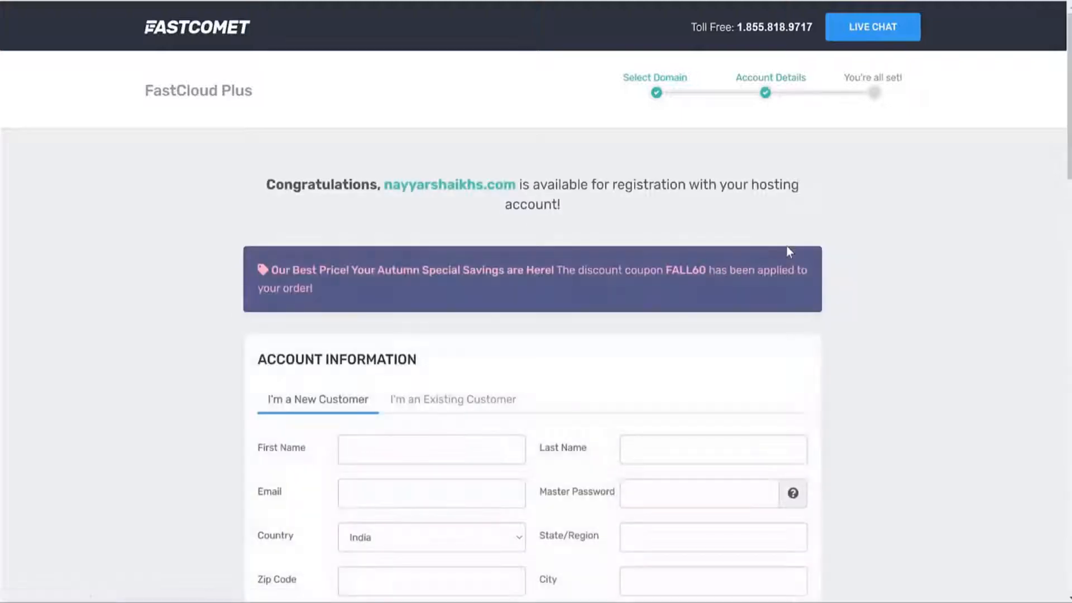
{"action": "scroll", "coordinate": [921, 307], "scroll_direction": "down", "scroll_amount": 3}
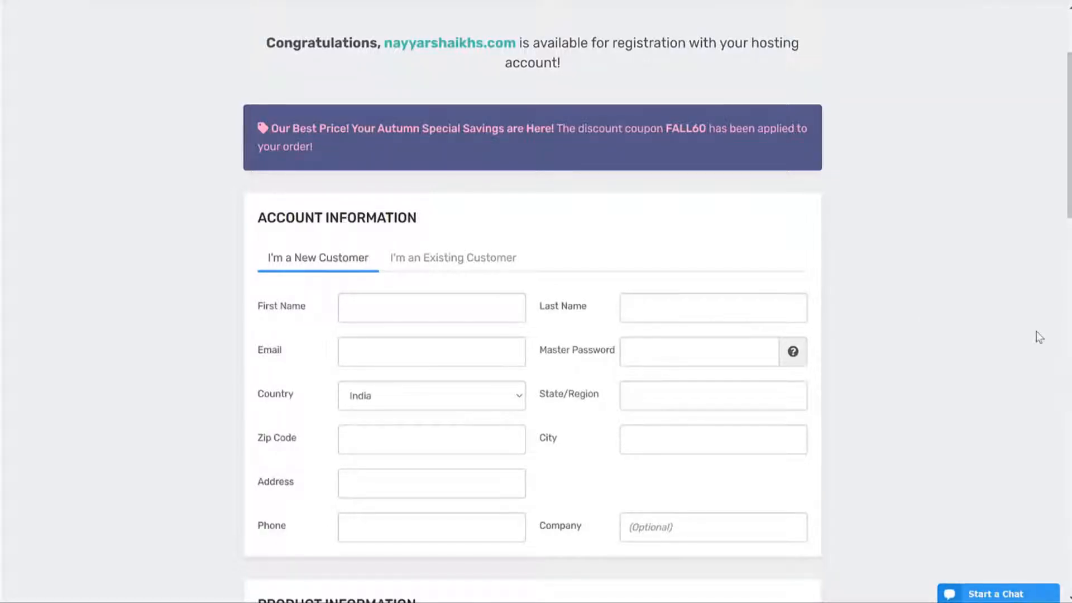
{"action": "scroll", "coordinate": [896, 413], "scroll_direction": "down", "scroll_amount": 2}
{"action": "scroll", "coordinate": [897, 413], "scroll_direction": "up", "scroll_amount": 1}
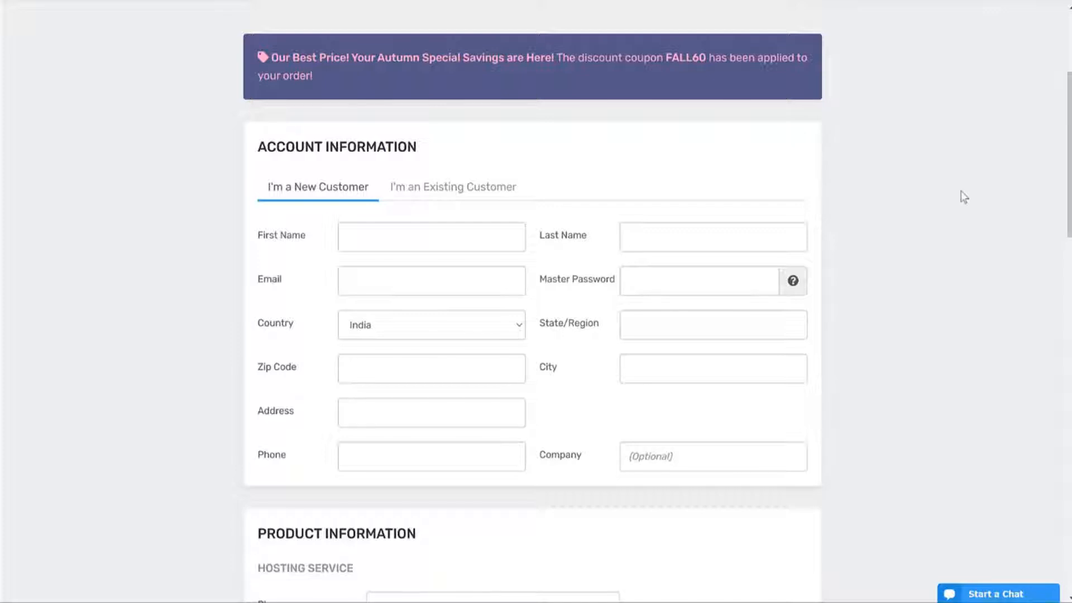
{"action": "scroll", "coordinate": [885, 246], "scroll_direction": "down", "scroll_amount": 2}
{"action": "scroll", "coordinate": [837, 243], "scroll_direction": "up", "scroll_amount": 1}
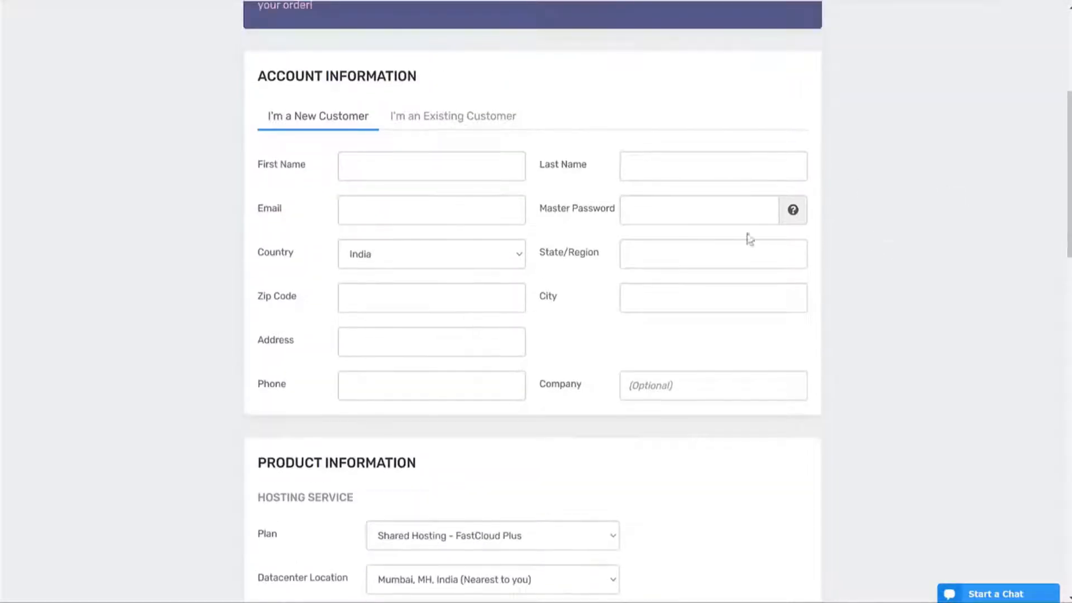
{"action": "left_click_drag", "start_coordinate": [252, 211], "coordinate": [418, 210]}
{"action": "left_click", "coordinate": [574, 211]}
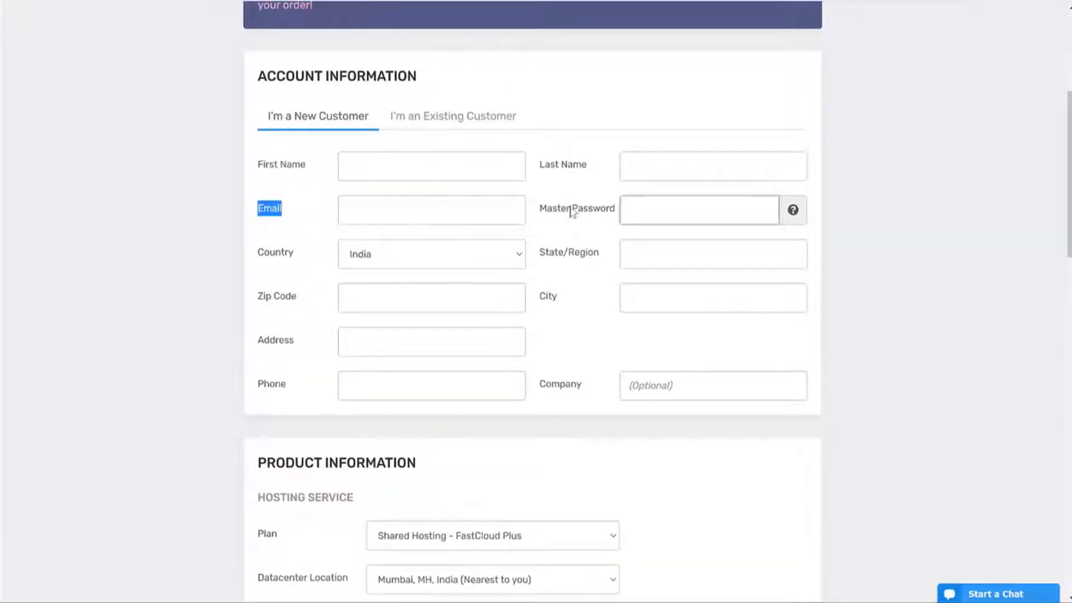
{"action": "left_click_drag", "start_coordinate": [546, 211], "coordinate": [610, 209]}
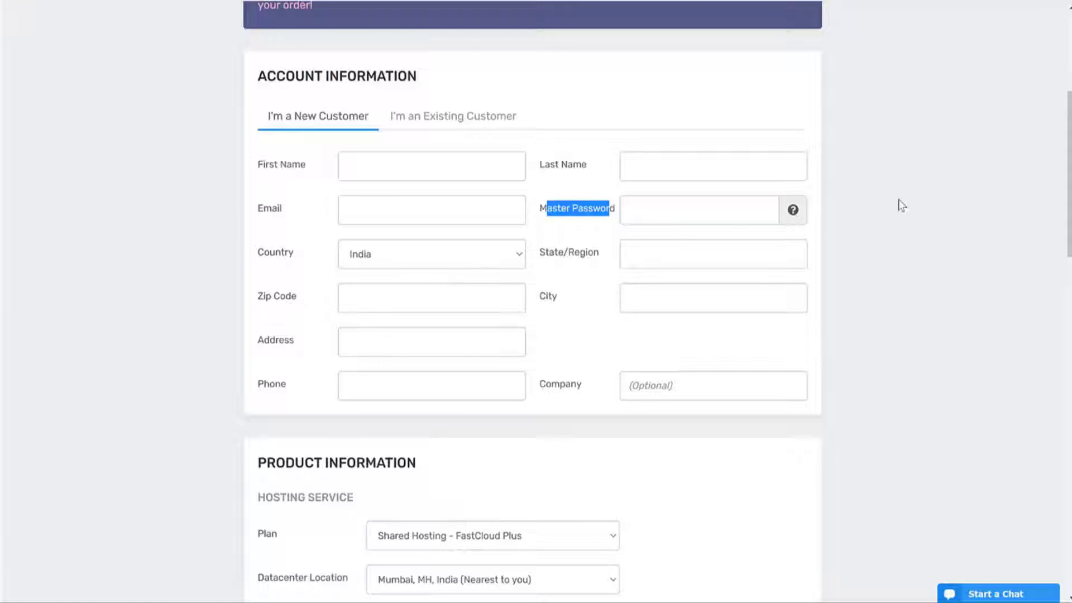
{"action": "scroll", "coordinate": [903, 206], "scroll_direction": "down", "scroll_amount": 6}
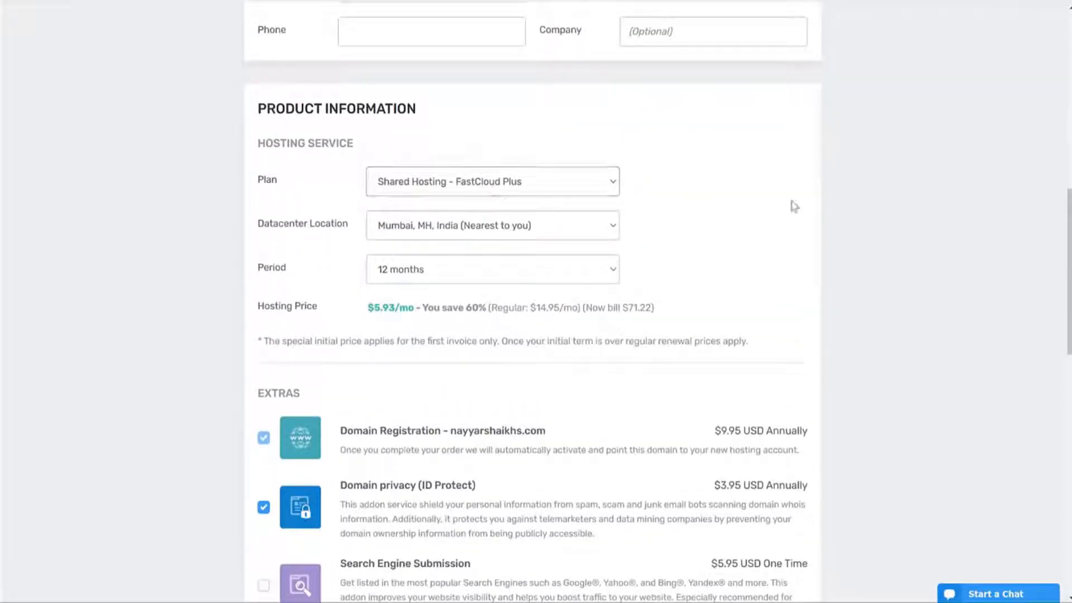
Step: Keep Mumbai as the Datacenter Location and highlight the Product Information section
{"action": "left_click_drag", "start_coordinate": [265, 232], "coordinate": [358, 232]}
{"action": "left_click", "coordinate": [554, 234]}
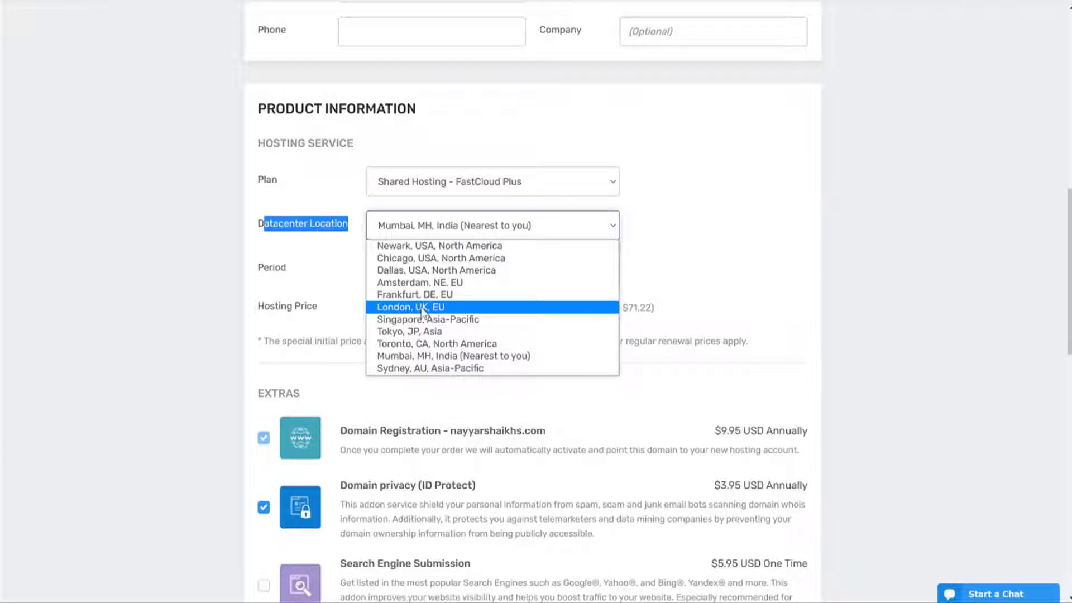
{"action": "left_click", "coordinate": [429, 355]}
{"action": "left_click", "coordinate": [905, 255]}
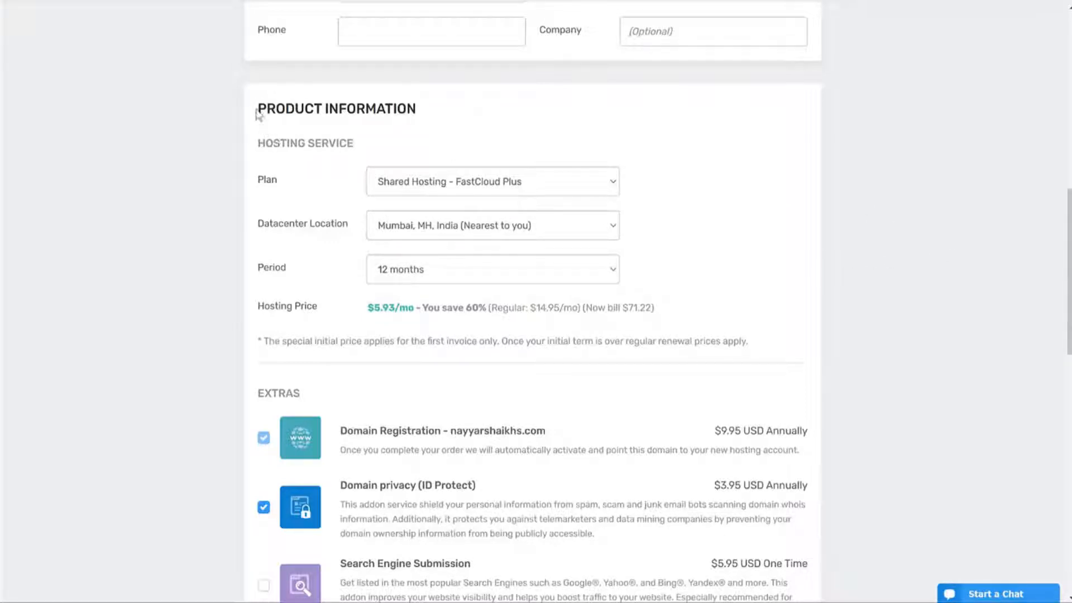
{"action": "left_click_drag", "start_coordinate": [258, 114], "coordinate": [318, 308]}
{"action": "left_click", "coordinate": [301, 158]}
{"action": "triple_click", "coordinate": [298, 104]}
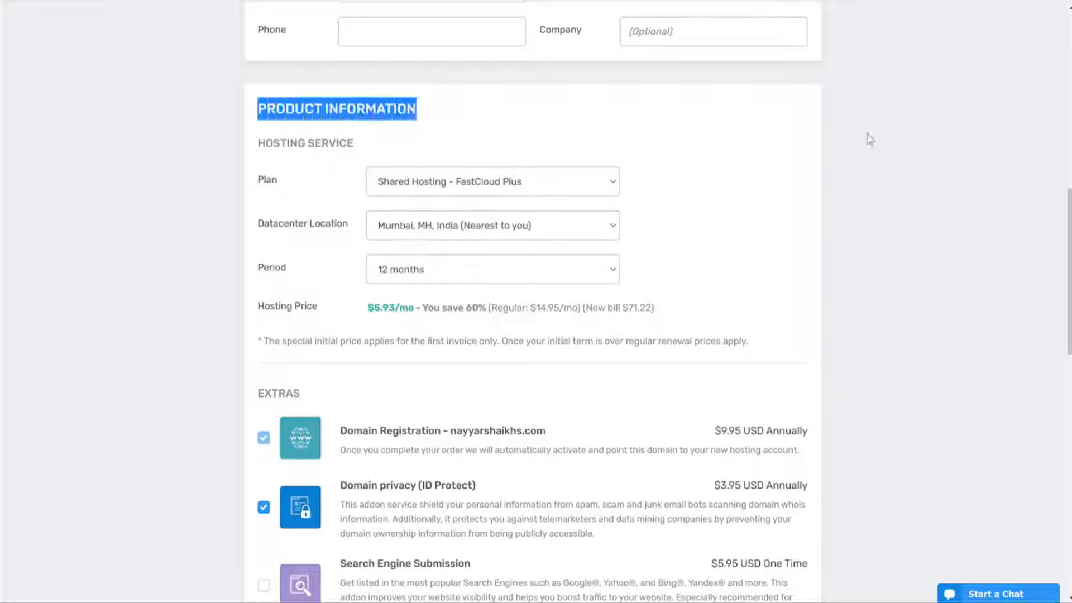
{"action": "left_click", "coordinate": [869, 139]}
Step: Uncheck the Domain privacy (ID Protect) extra, bringing the order total to $81.17
{"action": "scroll", "coordinate": [927, 299], "scroll_direction": "down", "scroll_amount": 6}
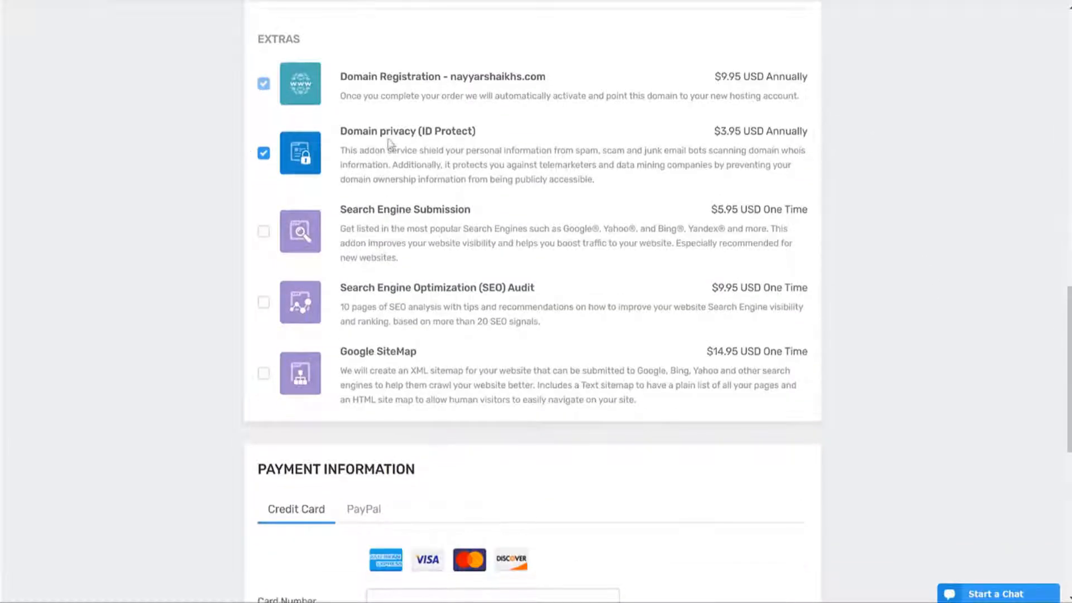
{"action": "left_click_drag", "start_coordinate": [347, 130], "coordinate": [487, 135]}
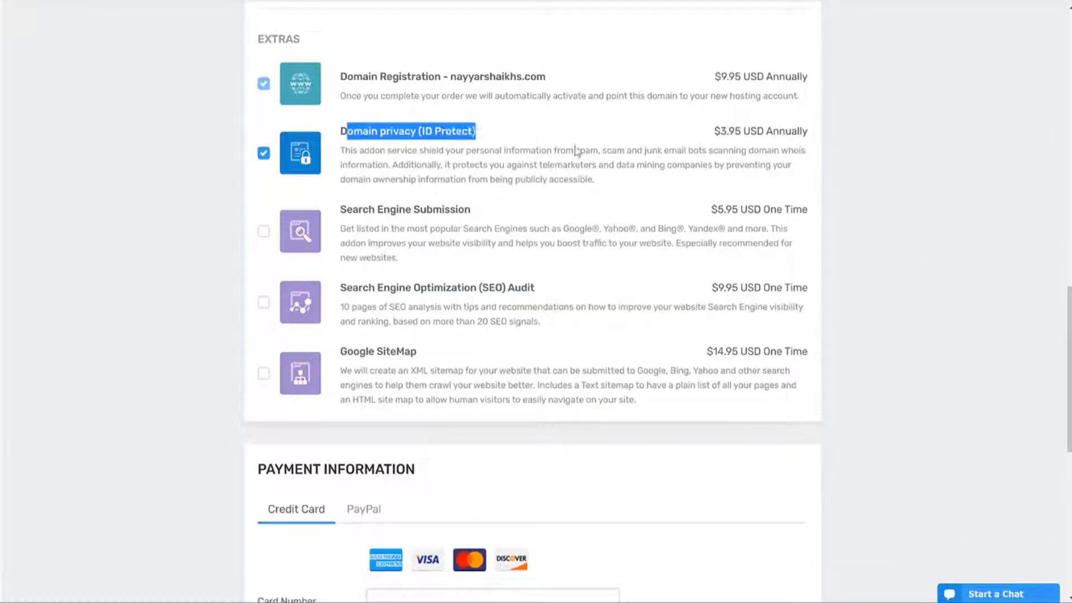
{"action": "left_click", "coordinate": [261, 156]}
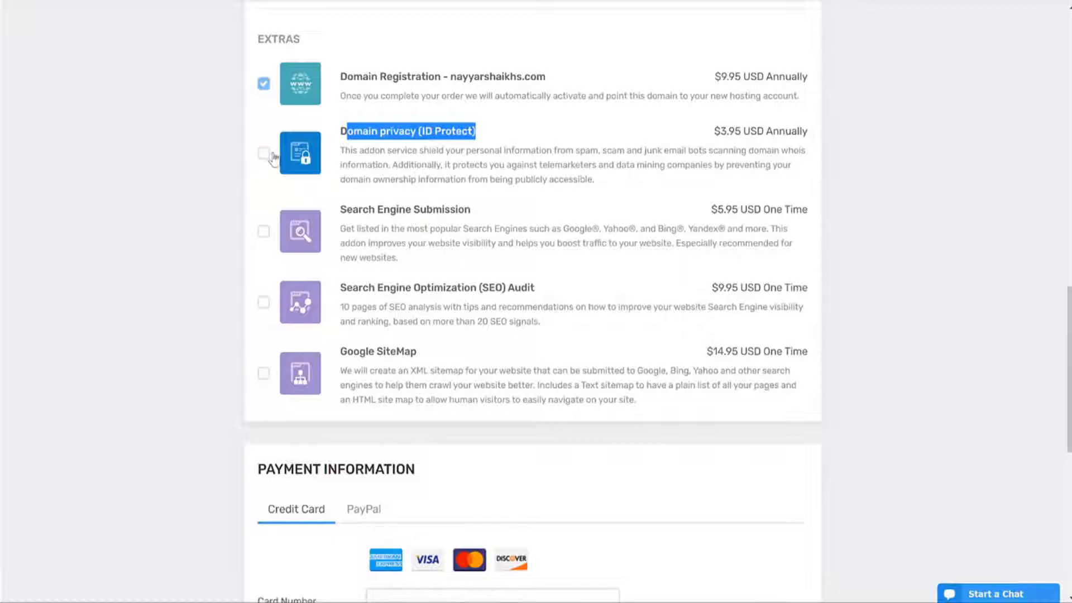
{"action": "left_click", "coordinate": [912, 182]}
{"action": "scroll", "coordinate": [927, 339], "scroll_direction": "down", "scroll_amount": 6}
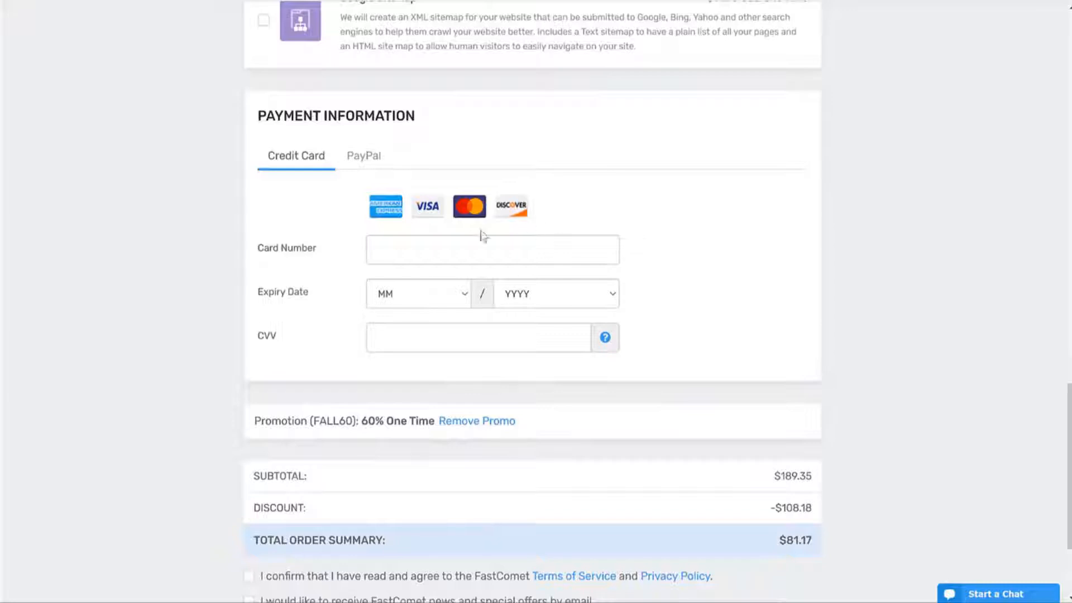
Step: Pay by Credit Card, accept the Terms of Service, opt into news, and place the $81.17 order
{"action": "left_click", "coordinate": [365, 155]}
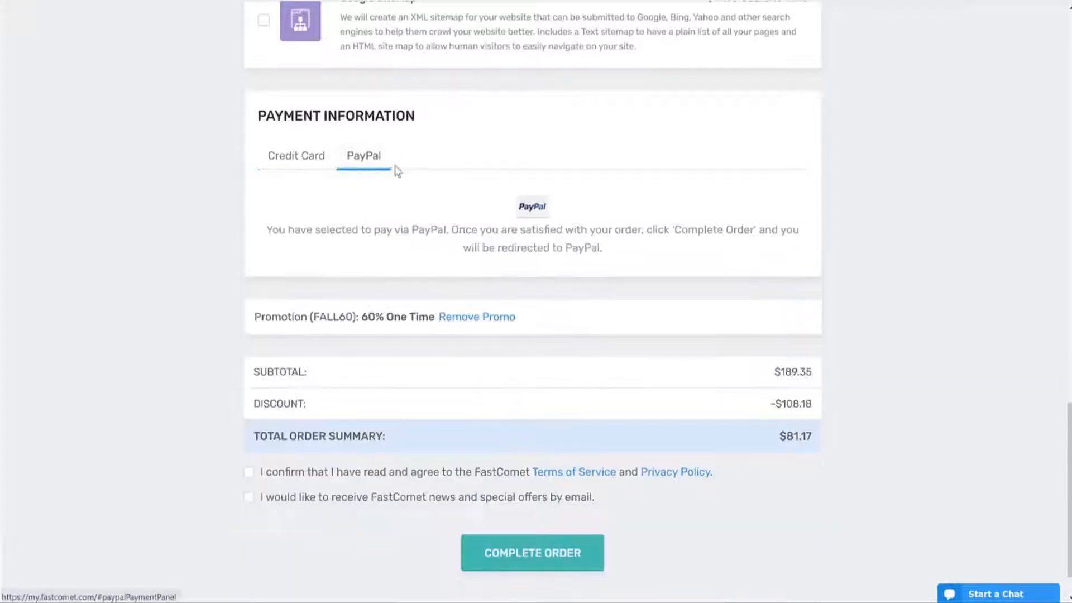
{"action": "left_click", "coordinate": [274, 158]}
{"action": "scroll", "coordinate": [887, 323], "scroll_direction": "down", "scroll_amount": 3}
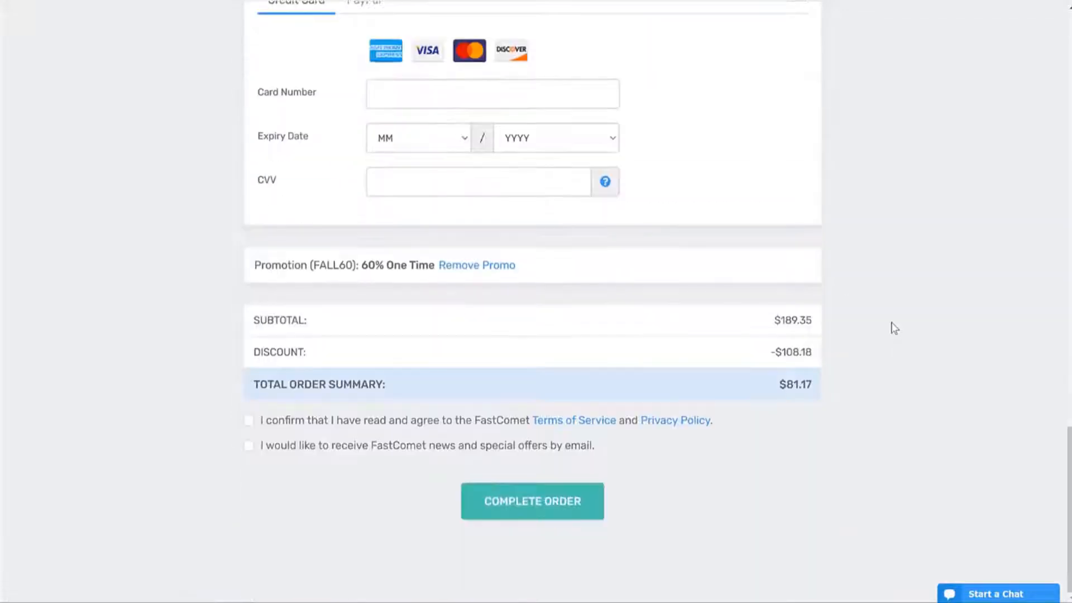
{"action": "left_click_drag", "start_coordinate": [779, 385], "coordinate": [893, 389]}
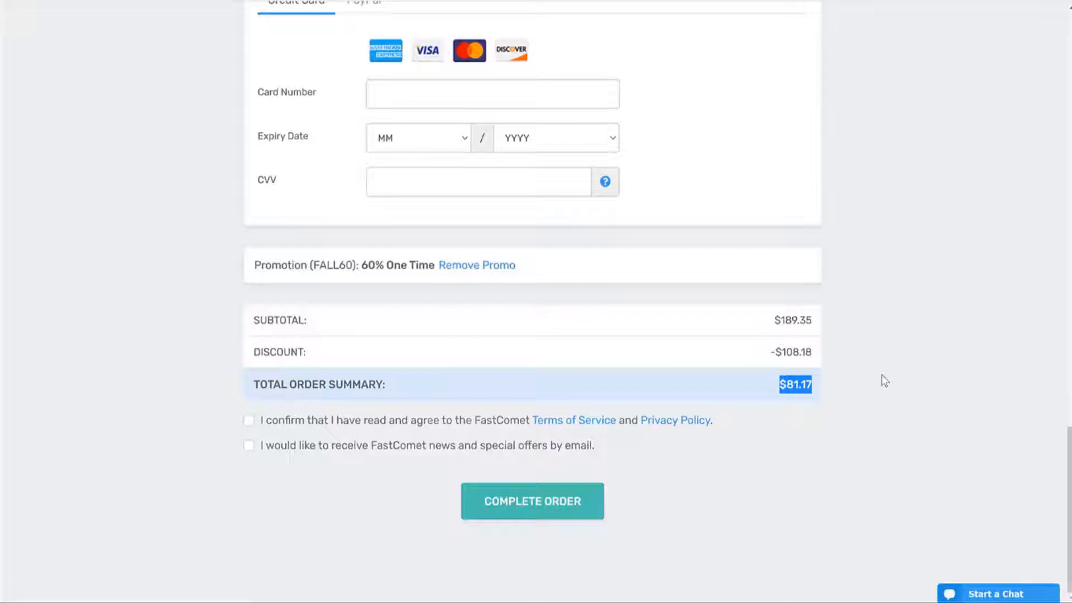
{"action": "left_click", "coordinate": [328, 424]}
{"action": "left_click", "coordinate": [322, 446]}
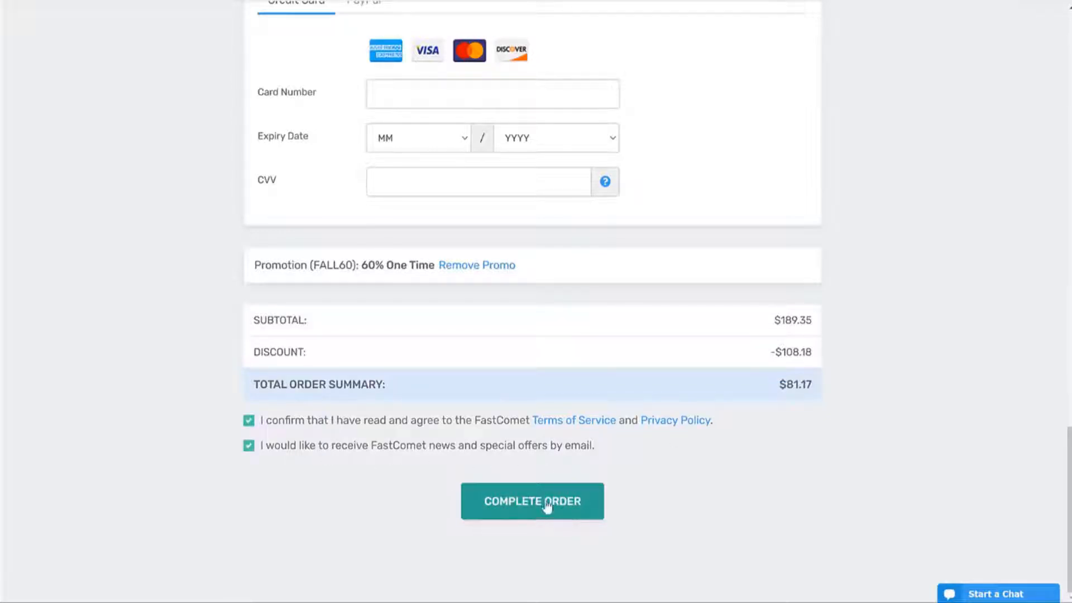
{"action": "left_click", "coordinate": [530, 499]}
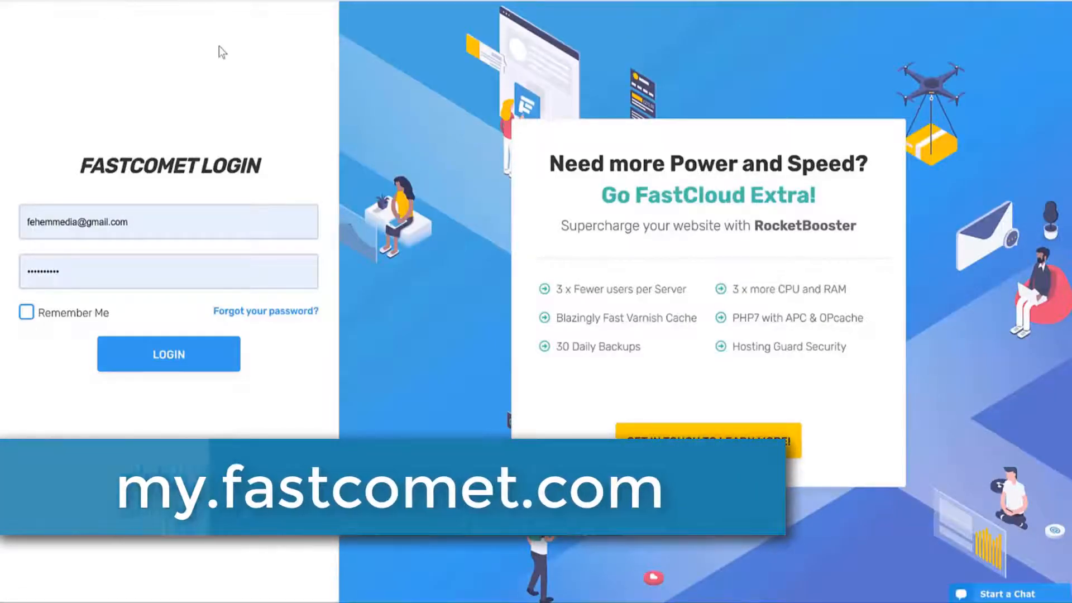
{"action": "left_click", "coordinate": [162, 227]}
{"action": "left_click", "coordinate": [250, 210]}
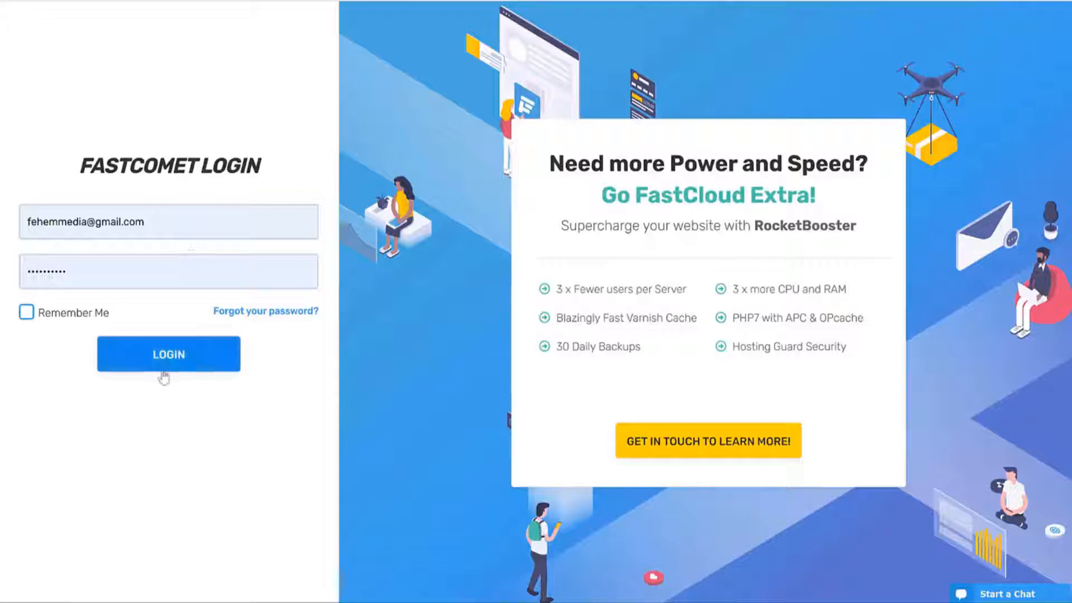
{"action": "left_click", "coordinate": [172, 356]}
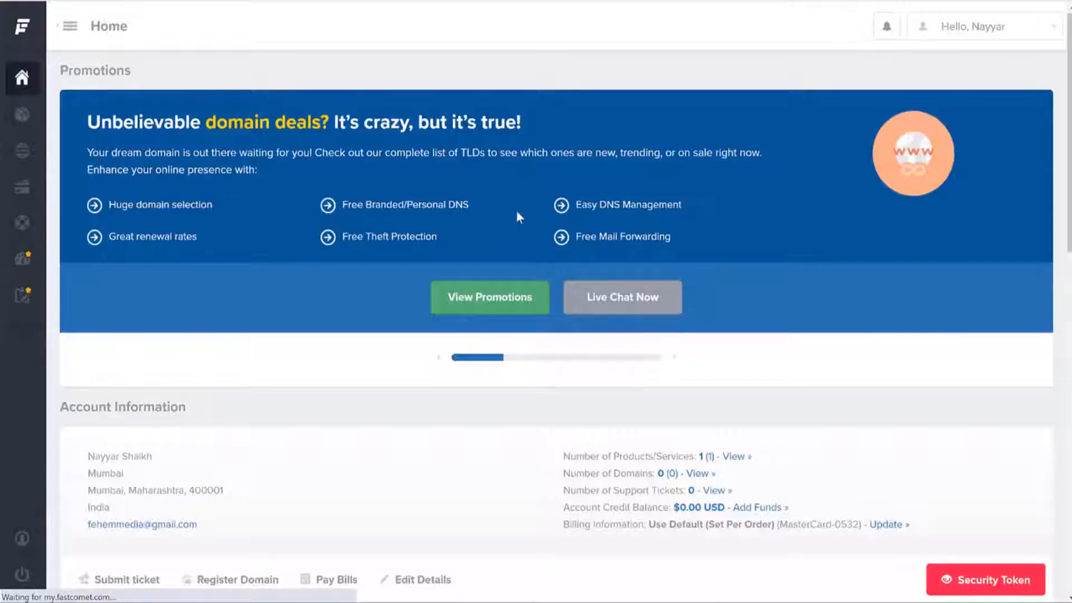
{"action": "scroll", "coordinate": [791, 242], "scroll_direction": "down", "scroll_amount": 6}
{"action": "scroll", "coordinate": [847, 278], "scroll_direction": "down", "scroll_amount": 4}
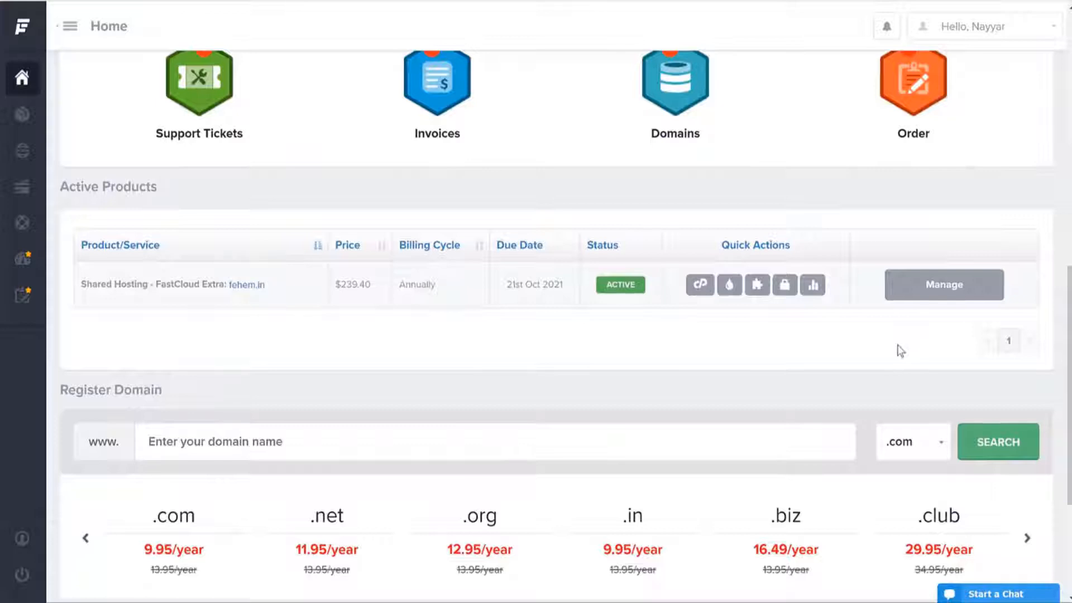
{"action": "scroll", "coordinate": [870, 374], "scroll_direction": "up", "scroll_amount": 3}
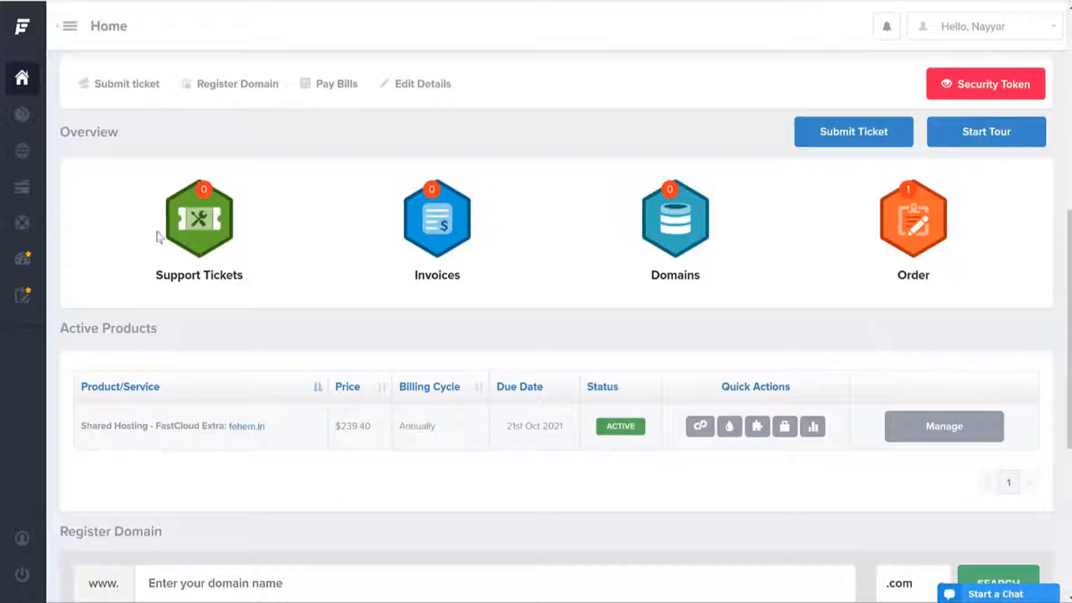
Step: Start a new support ticket for the Website Transfer department, review its form, then abandon it
{"action": "left_click", "coordinate": [195, 230]}
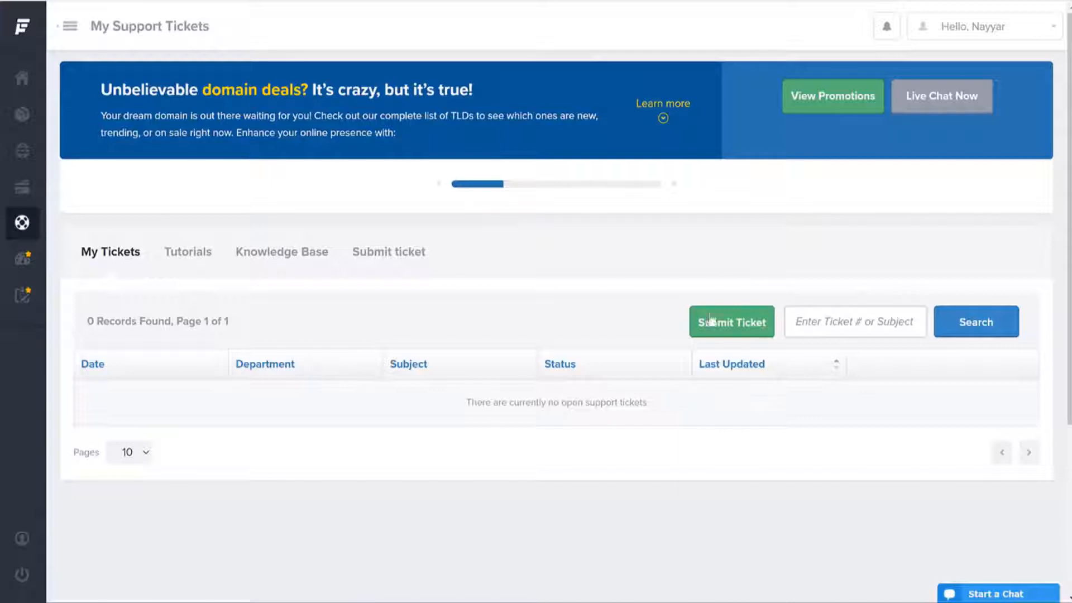
{"action": "left_click", "coordinate": [745, 332]}
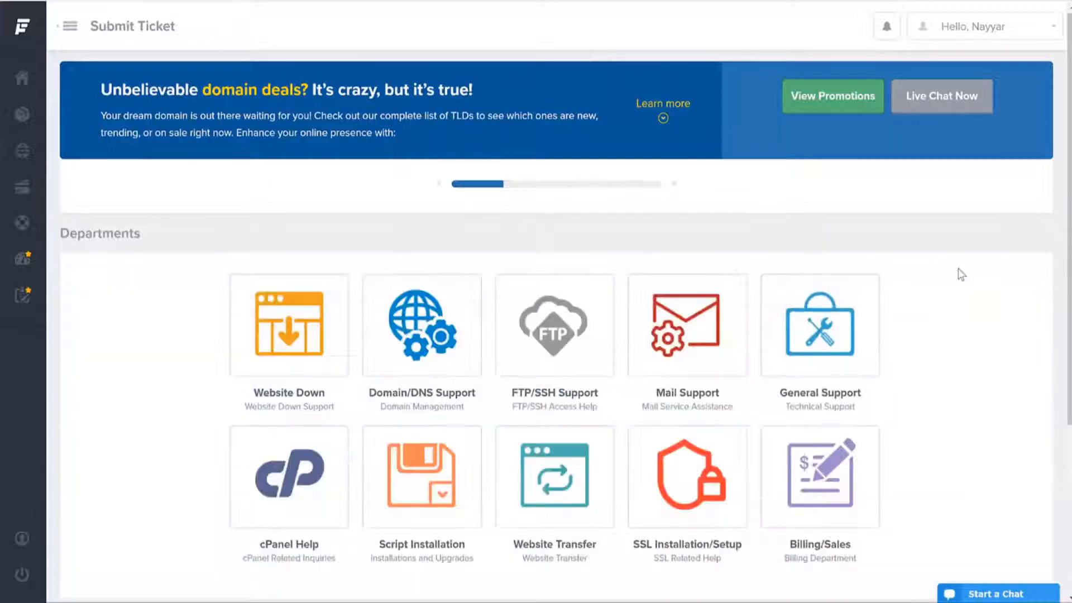
{"action": "scroll", "coordinate": [956, 270], "scroll_direction": "down", "scroll_amount": 3}
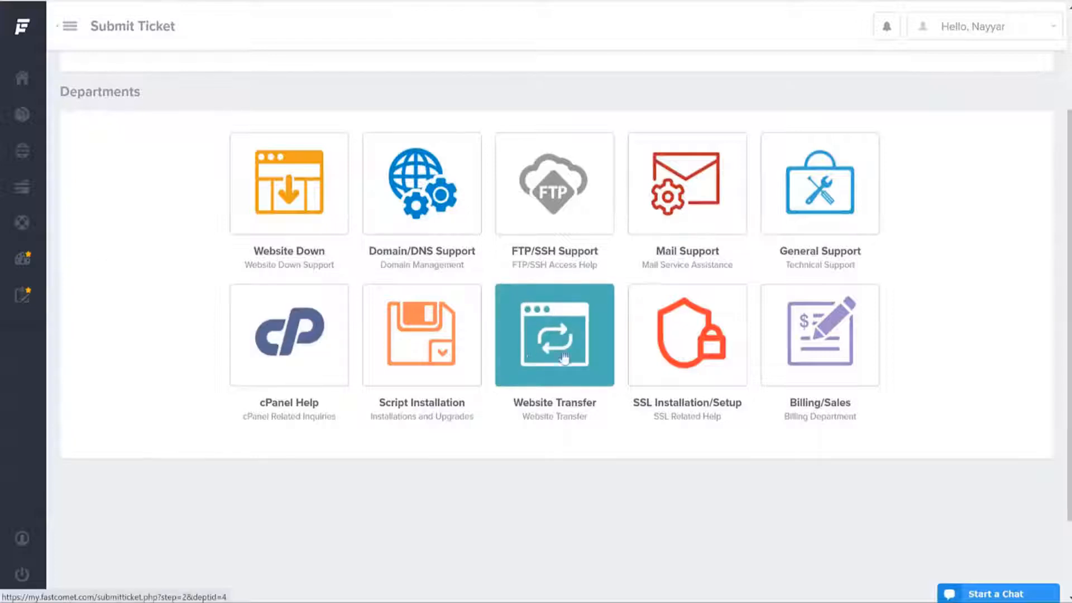
{"action": "left_click", "coordinate": [543, 344]}
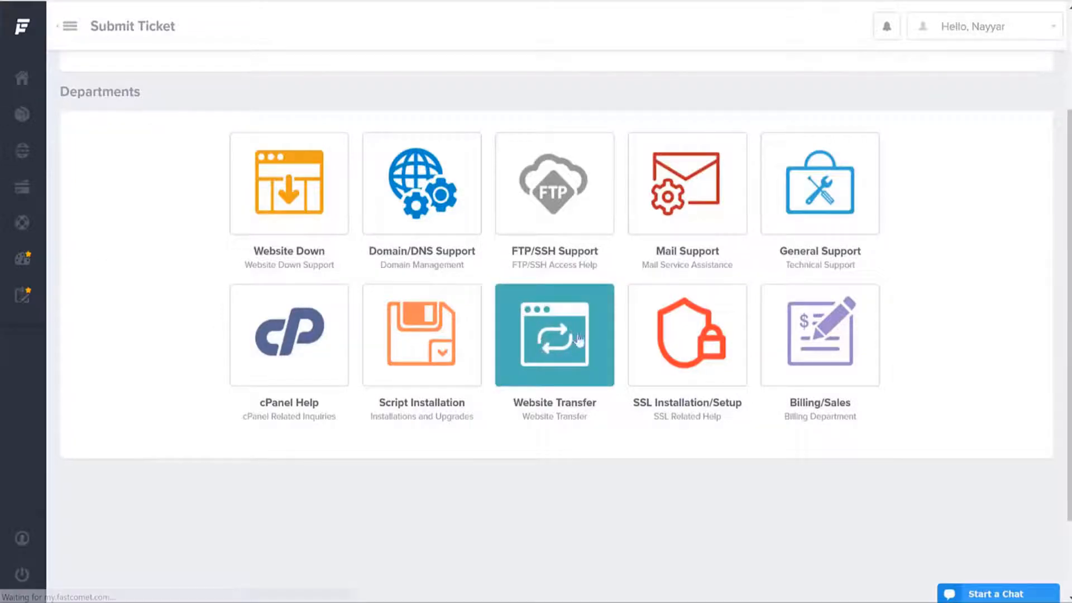
{"action": "scroll", "coordinate": [593, 297], "scroll_direction": "down", "scroll_amount": 6}
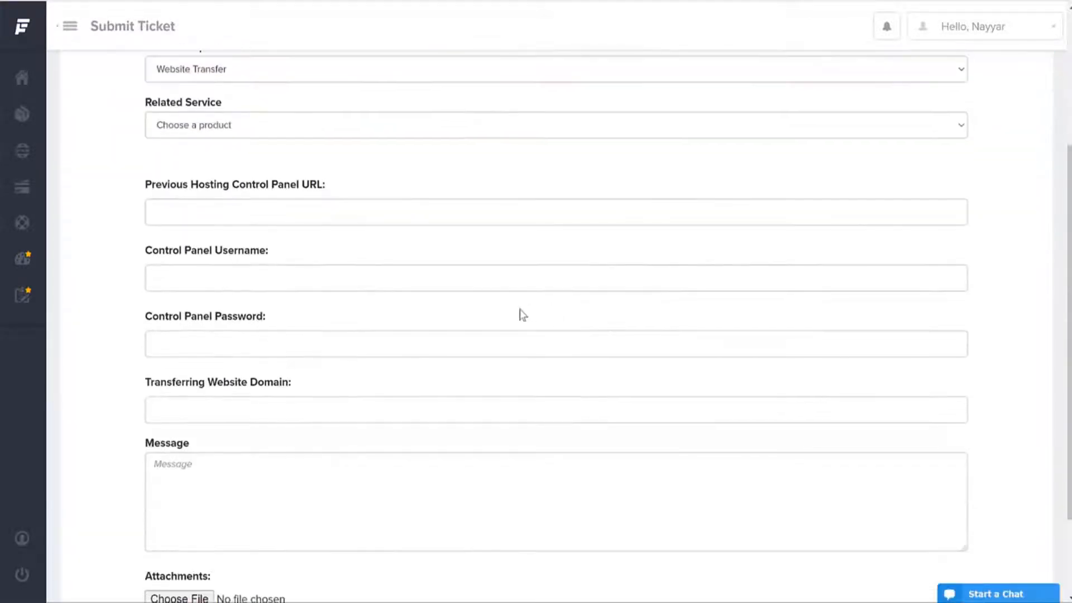
{"action": "scroll", "coordinate": [502, 531], "scroll_direction": "up", "scroll_amount": 6}
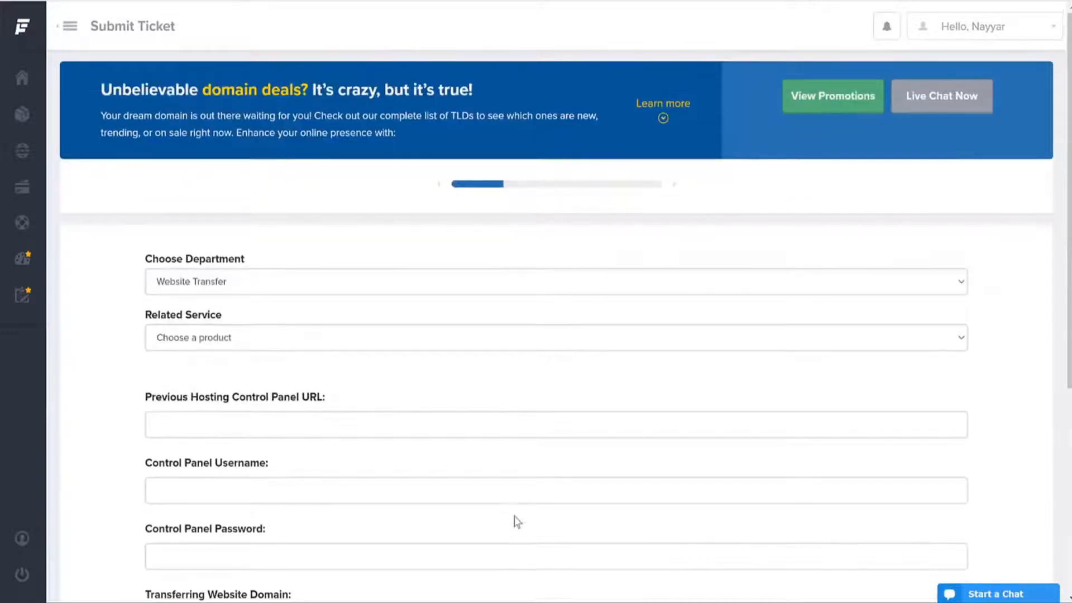
{"action": "scroll", "coordinate": [558, 519], "scroll_direction": "down", "scroll_amount": 6}
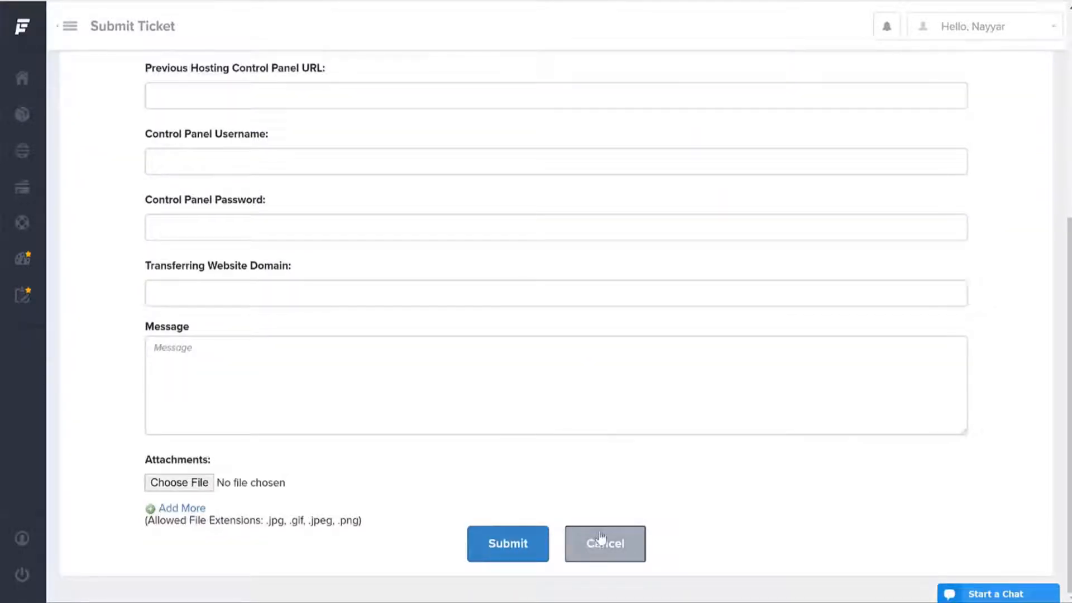
{"action": "left_click", "coordinate": [622, 545]}
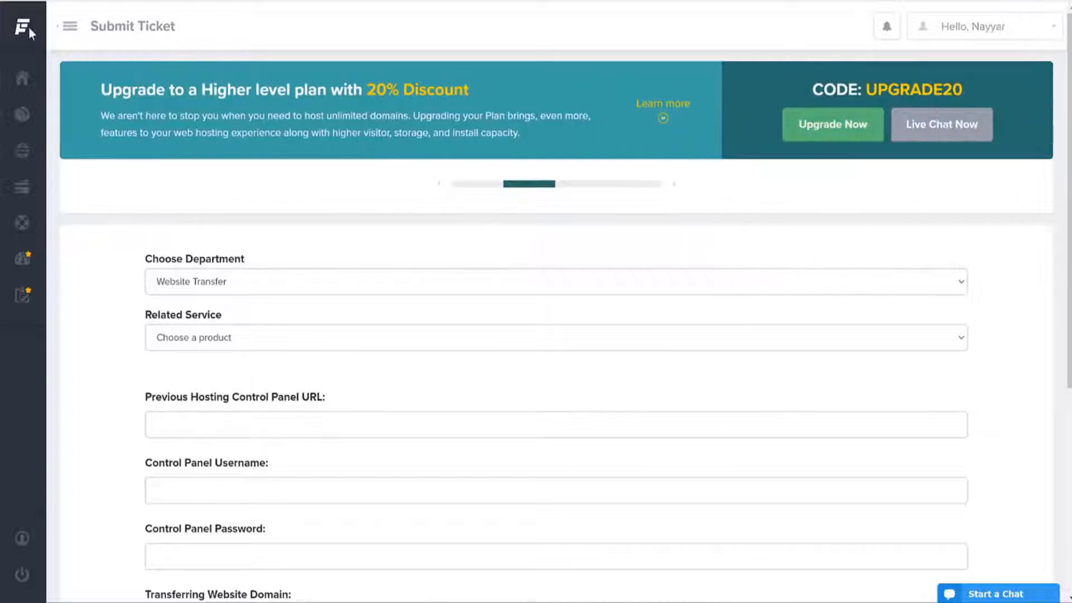
Step: Return to the client area home page and request cPanel access for the hosting plan
{"action": "mouse_move", "coordinate": [19, 28]}
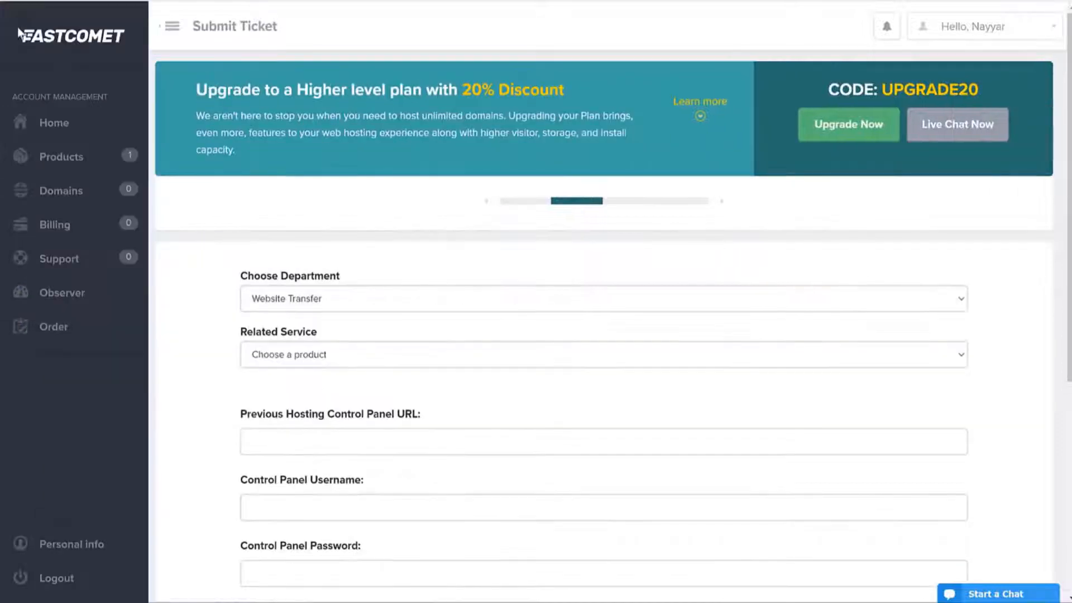
{"action": "left_click", "coordinate": [74, 130]}
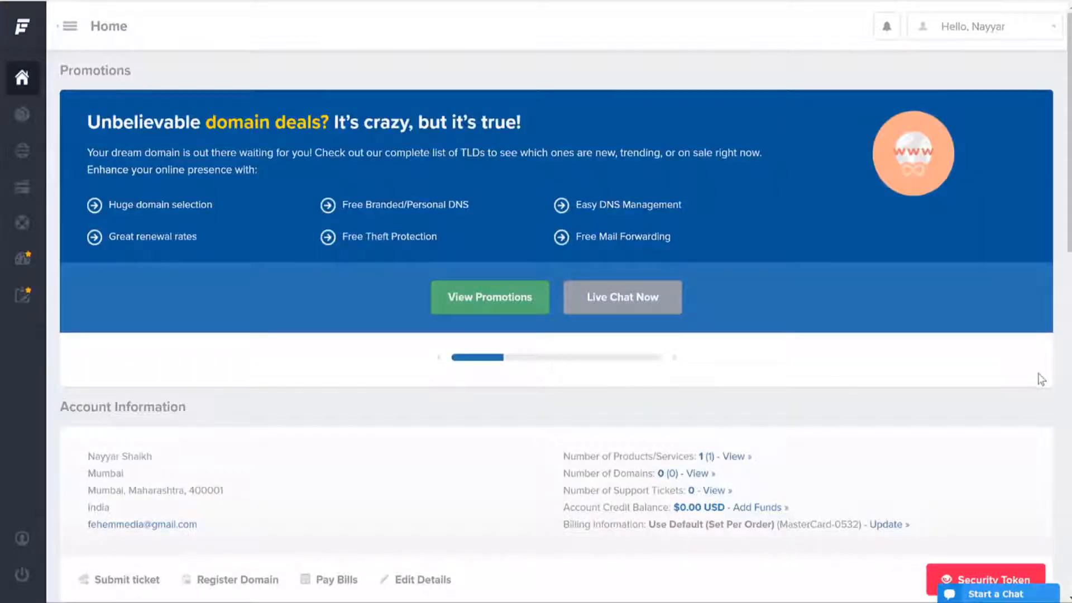
{"action": "scroll", "coordinate": [1059, 371], "scroll_direction": "down", "scroll_amount": 10}
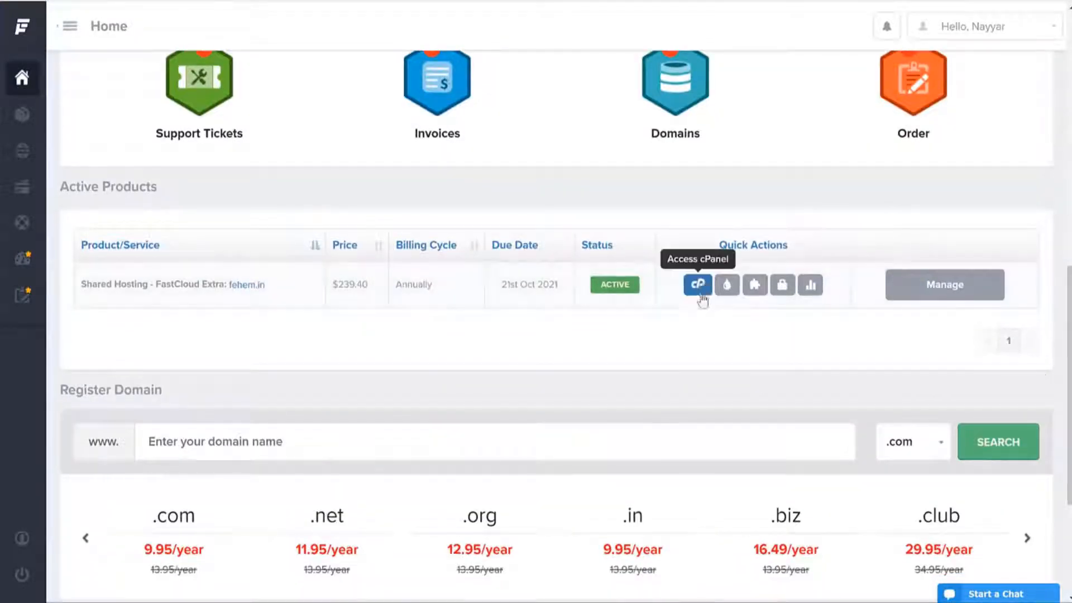
{"action": "left_click", "coordinate": [698, 284]}
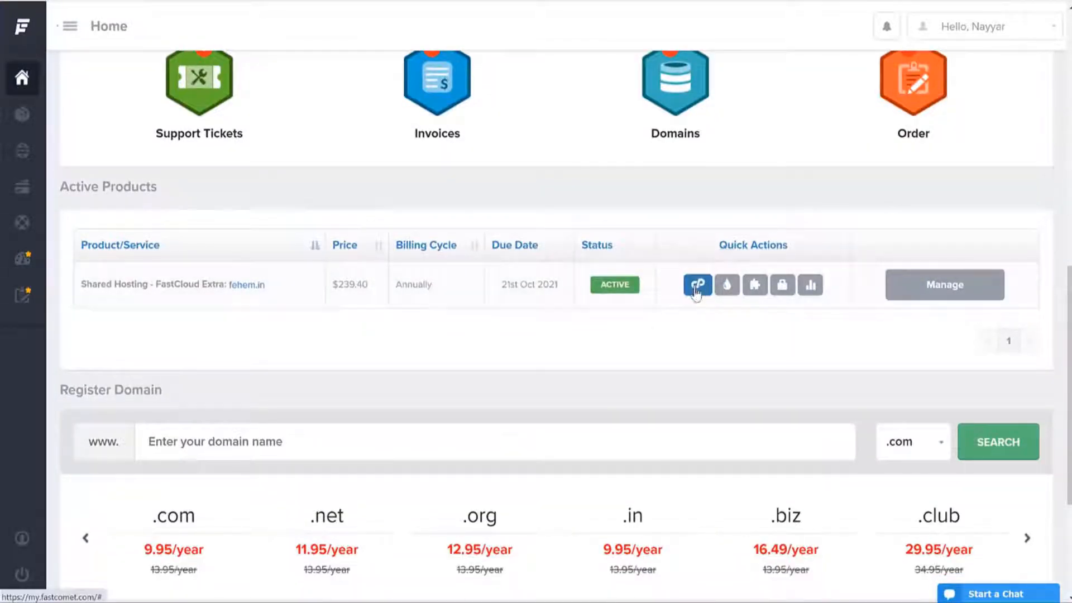
{"action": "left_click", "coordinate": [697, 286]}
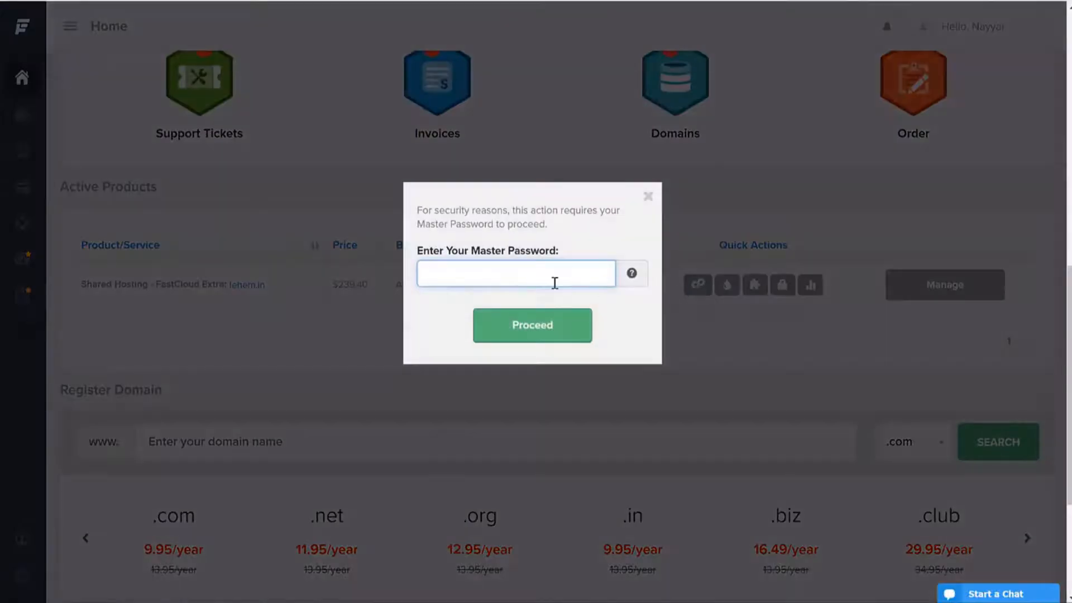
Step: Fill the Master Password field from saved passwords and proceed to cPanel
{"action": "left_click_drag", "start_coordinate": [470, 252], "coordinate": [566, 253]}
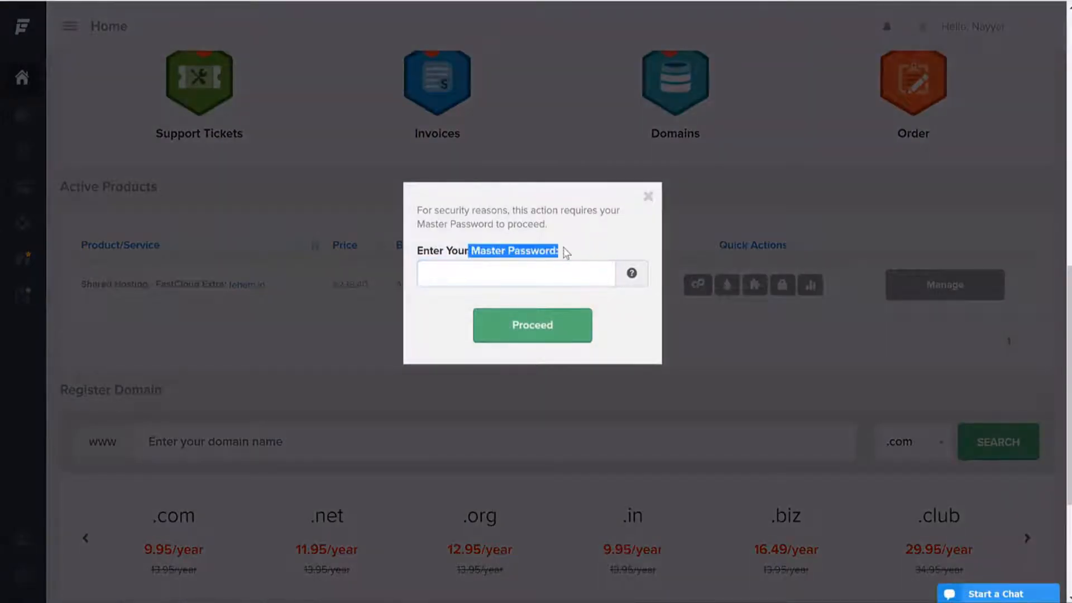
{"action": "left_click", "coordinate": [555, 275]}
{"action": "left_click", "coordinate": [506, 311]}
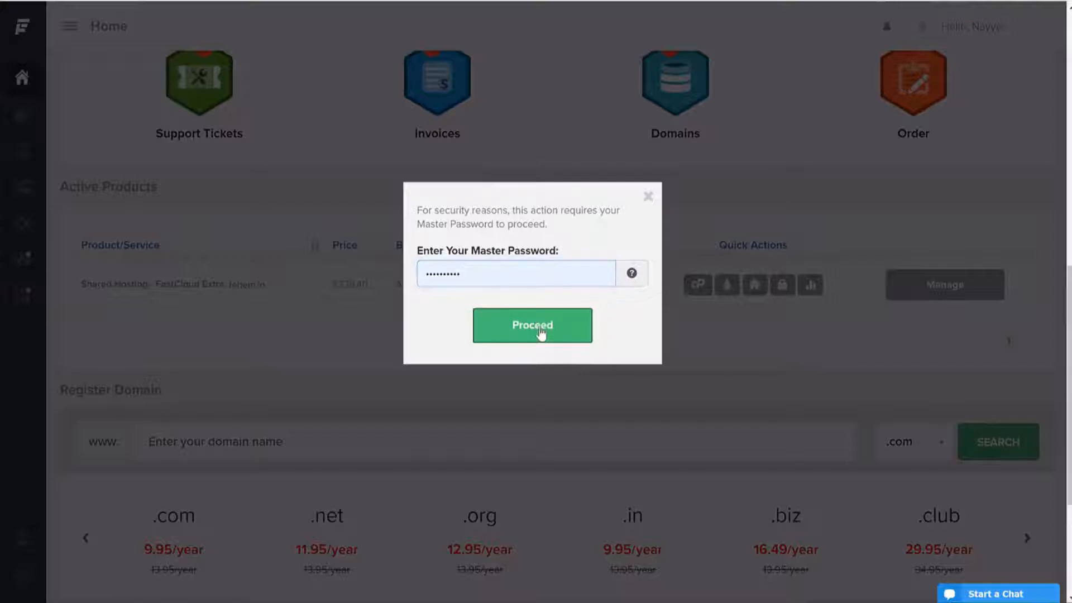
{"action": "left_click", "coordinate": [541, 333]}
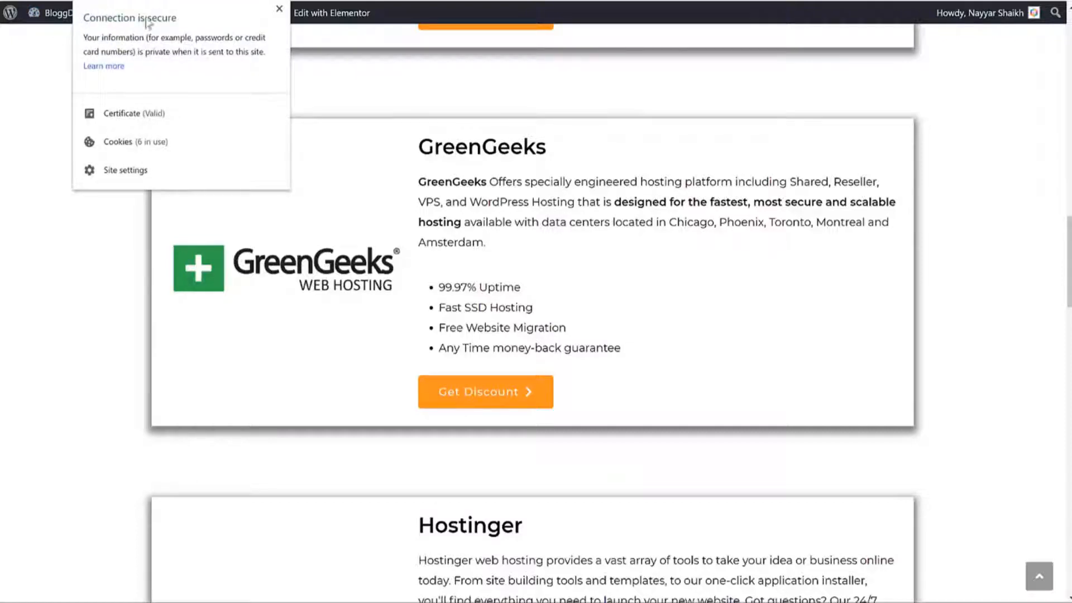
Step: Close the live site's secure connection information popup
{"action": "left_click", "coordinate": [278, 10]}
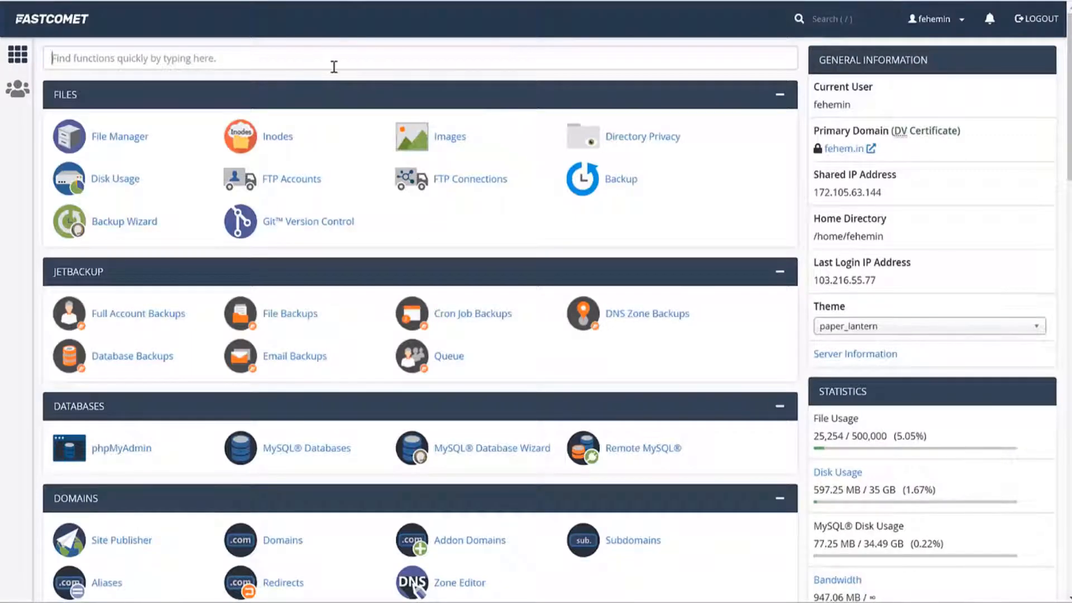
Step: Filter cPanel functions with 'lets' to show only the Lets Encrypt SSL tool
{"action": "left_click", "coordinate": [336, 62]}
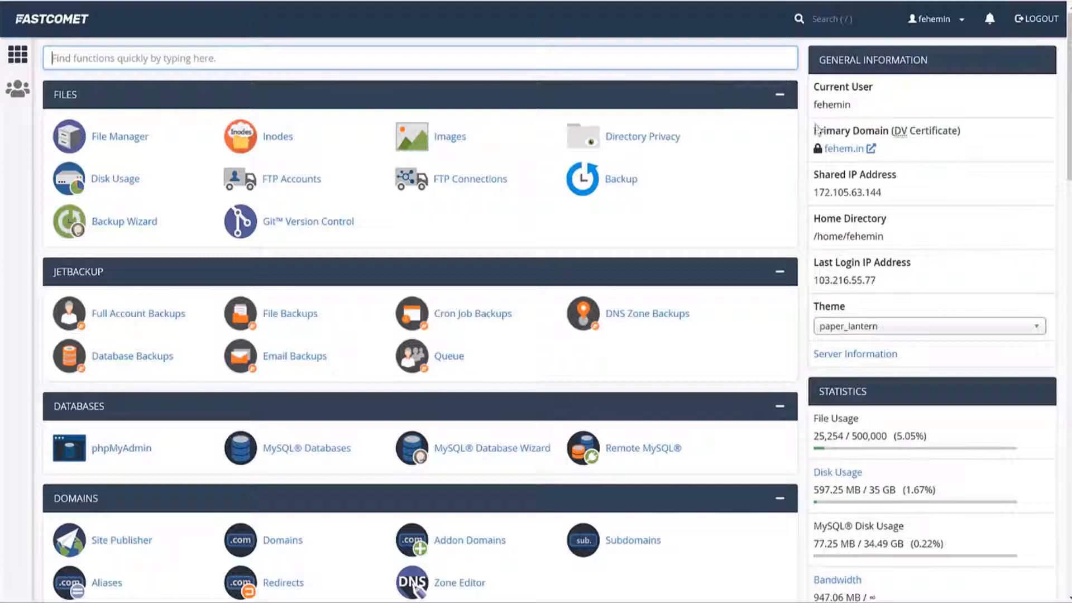
{"action": "left_click_drag", "start_coordinate": [814, 129], "coordinate": [890, 134]}
{"action": "left_click", "coordinate": [899, 145]}
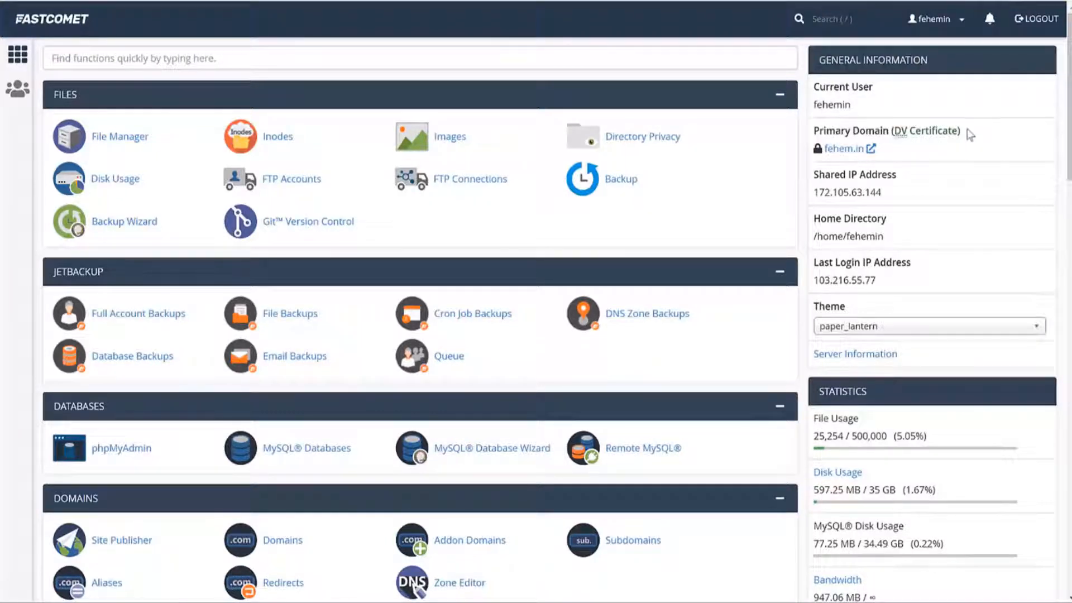
{"action": "left_click_drag", "start_coordinate": [960, 132], "coordinate": [897, 138]}
{"action": "left_click", "coordinate": [921, 153]}
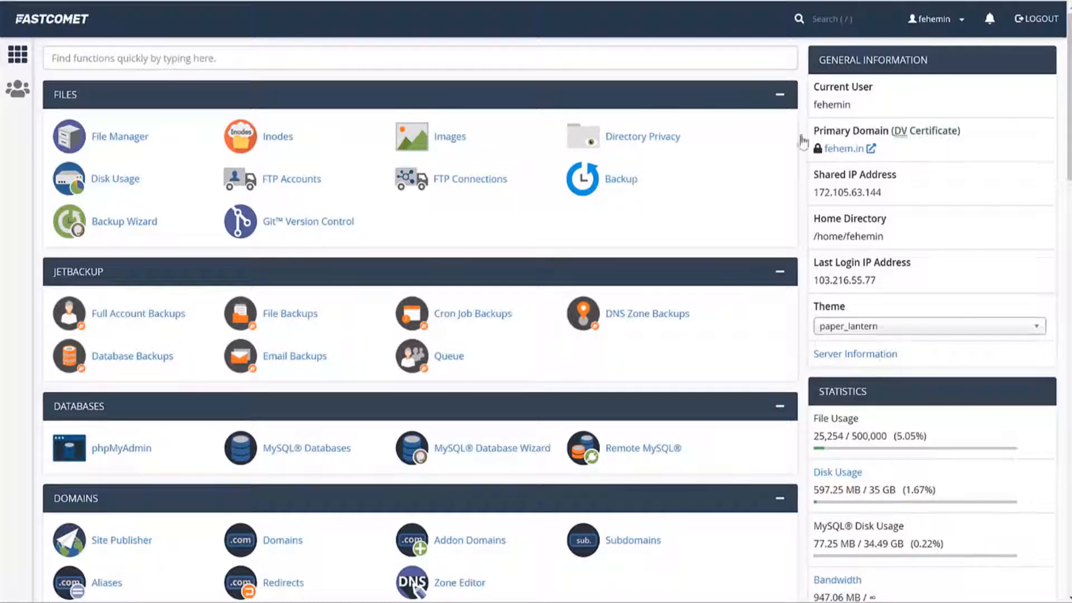
{"action": "left_click", "coordinate": [475, 62]}
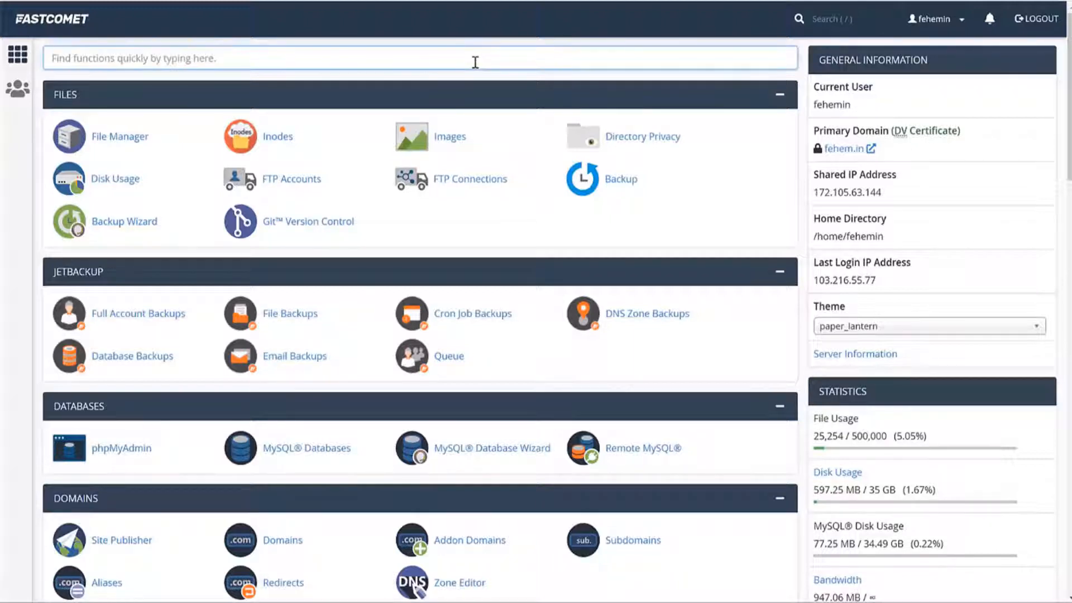
{"action": "type", "text": "lets"}
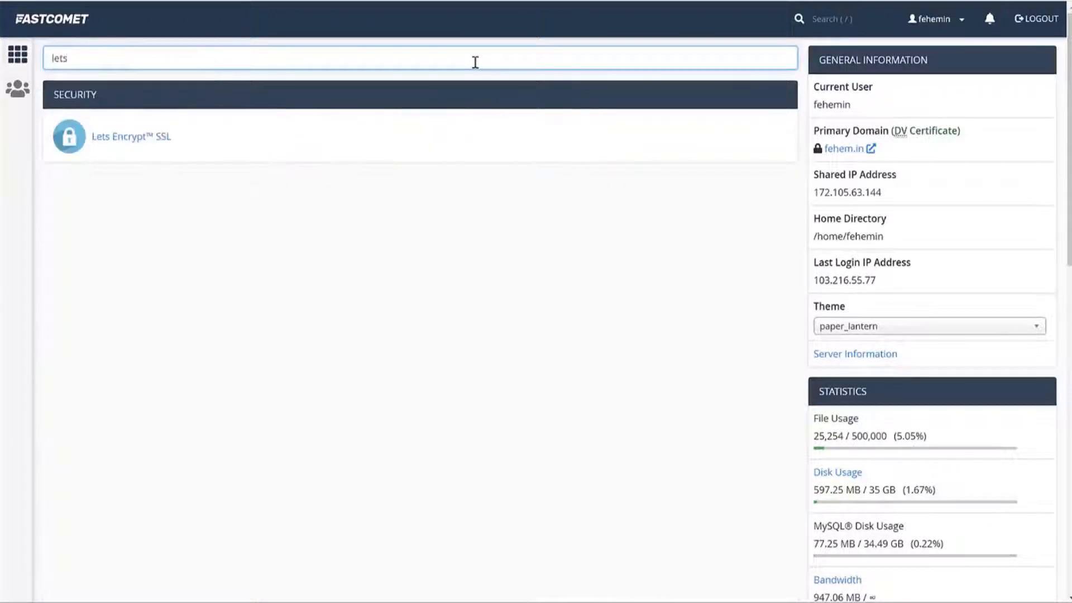
{"action": "left_click", "coordinate": [152, 144]}
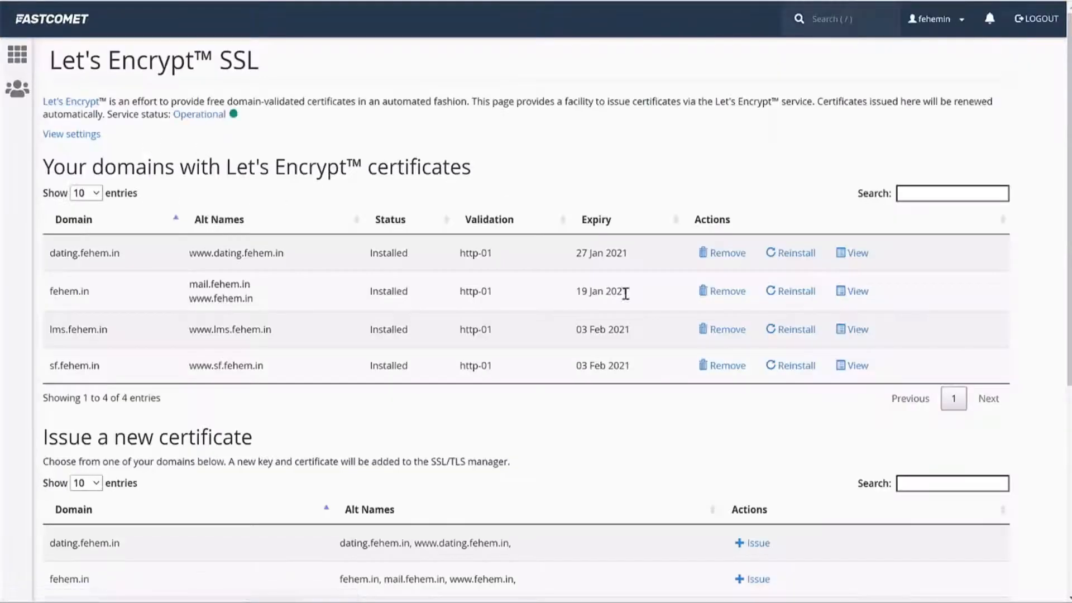
{"action": "scroll", "coordinate": [625, 293], "scroll_direction": "down", "scroll_amount": 5}
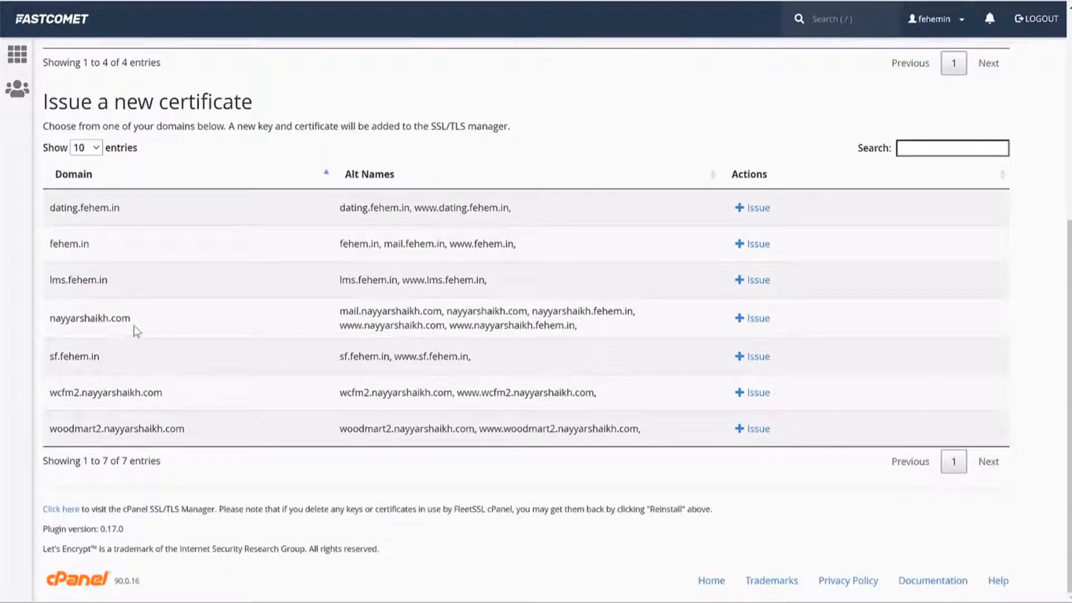
{"action": "left_click_drag", "start_coordinate": [131, 322], "coordinate": [55, 317]}
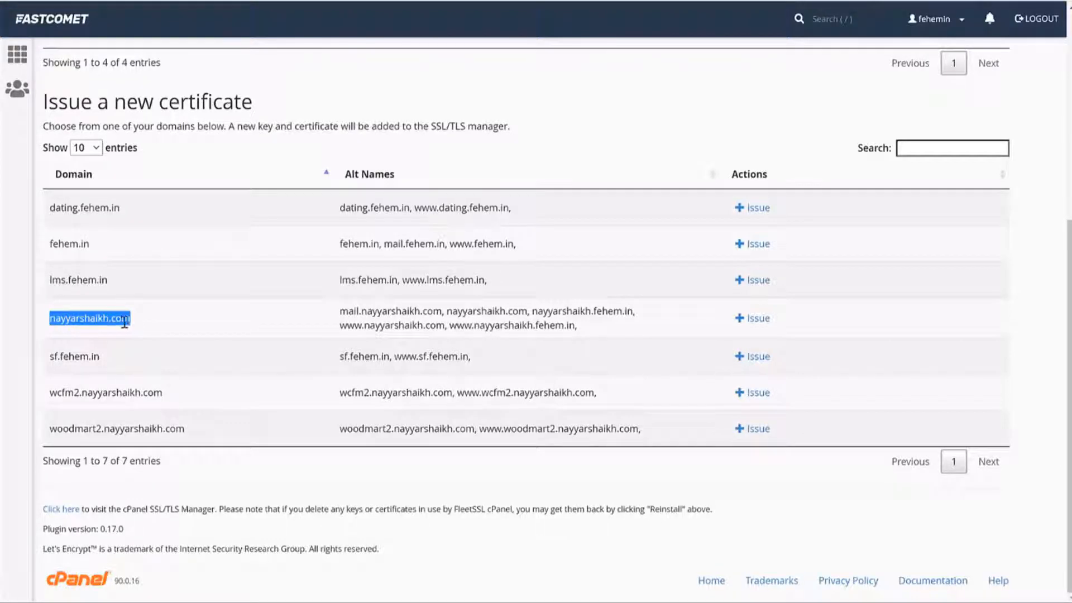
{"action": "left_click", "coordinate": [765, 327]}
{"action": "scroll", "coordinate": [96, 406], "scroll_direction": "down", "scroll_amount": 2}
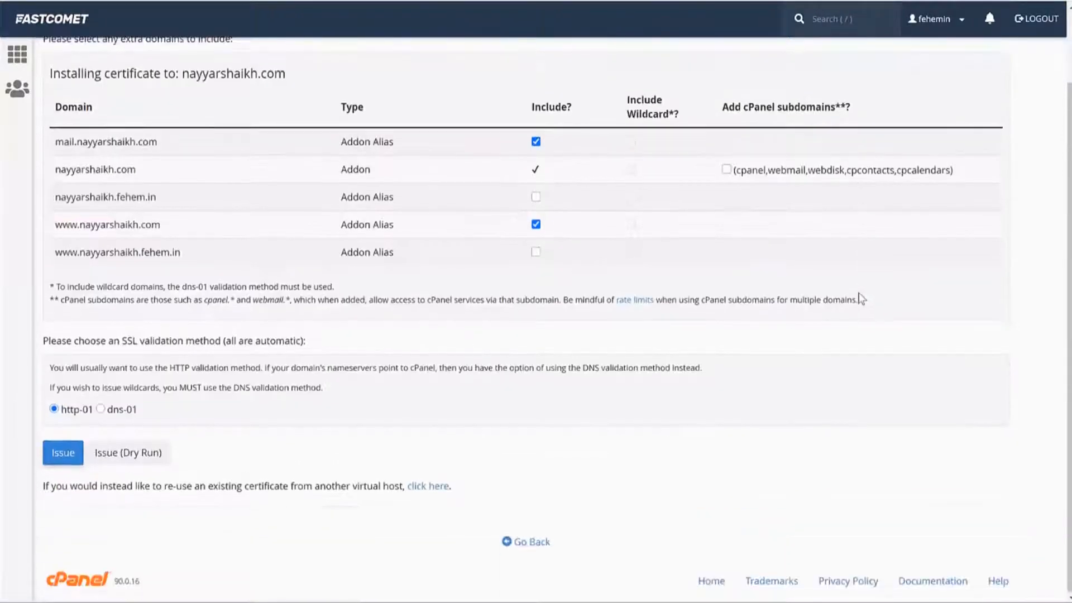
{"action": "mouse_move", "coordinate": [67, 408]}
{"action": "left_mouse_down"}
{"action": "mouse_move", "coordinate": [109, 408]}
{"action": "mouse_move", "coordinate": [89, 409]}
{"action": "left_mouse_up"}
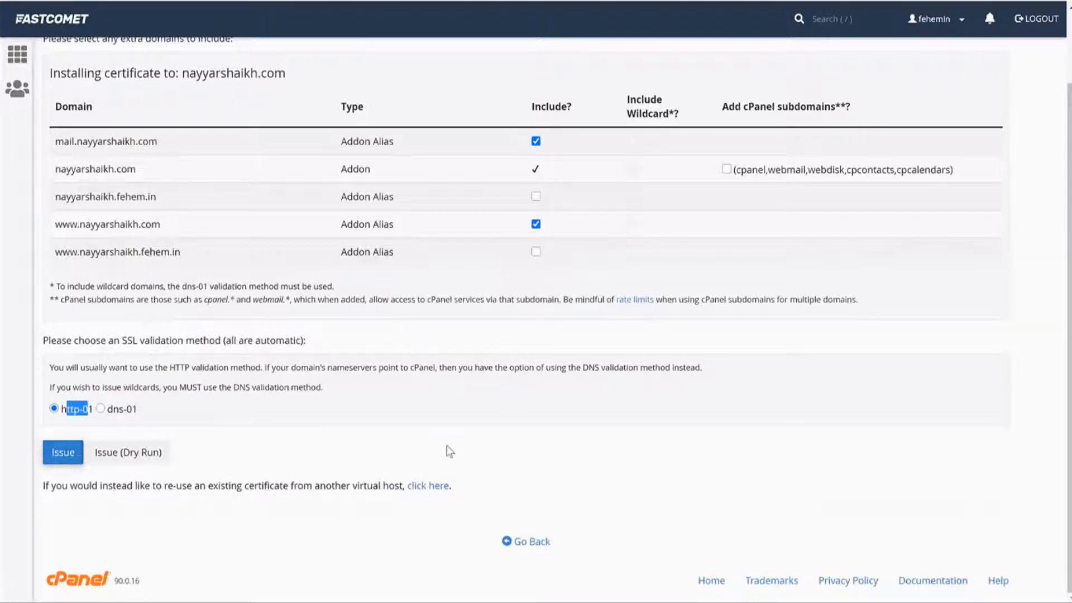
{"action": "scroll", "coordinate": [447, 447], "scroll_direction": "up", "scroll_amount": 2}
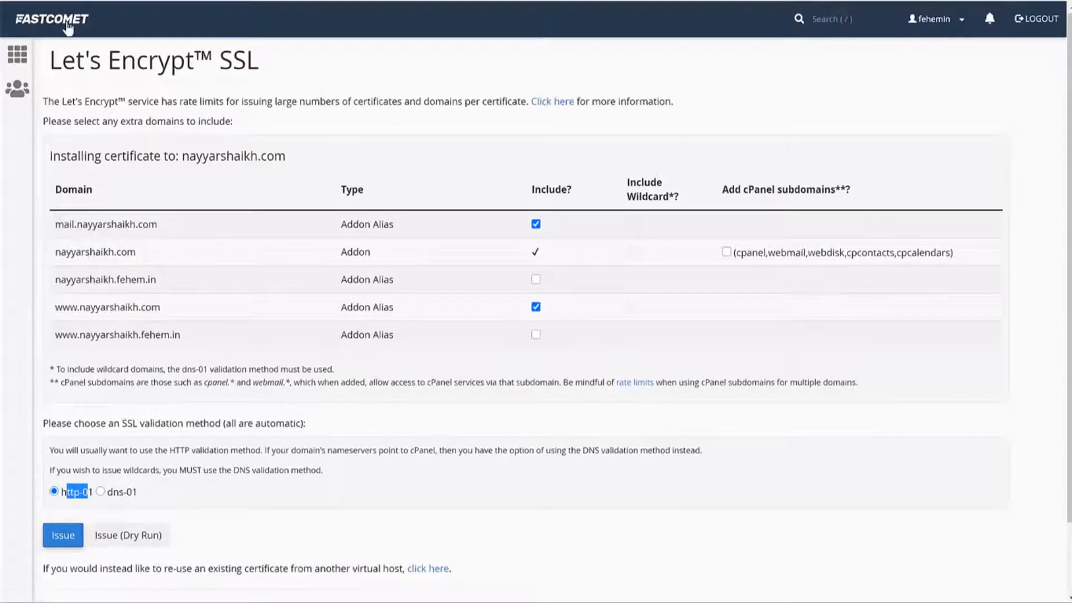
{"action": "left_click", "coordinate": [68, 25]}
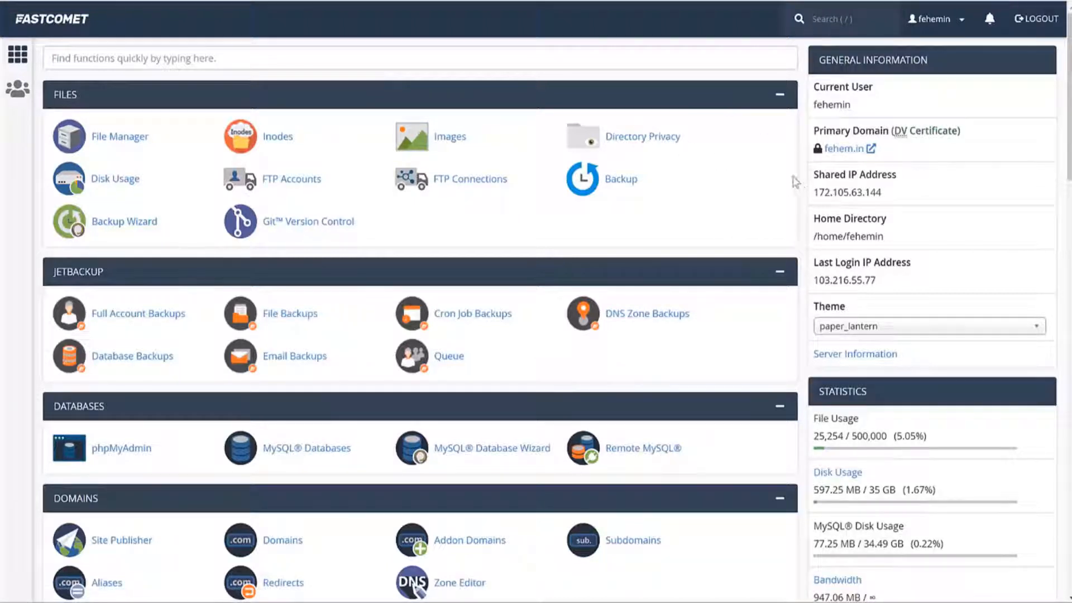
Step: Search cPanel for 'sof' and open the Softaculous Apps Installer
{"action": "left_click", "coordinate": [653, 52]}
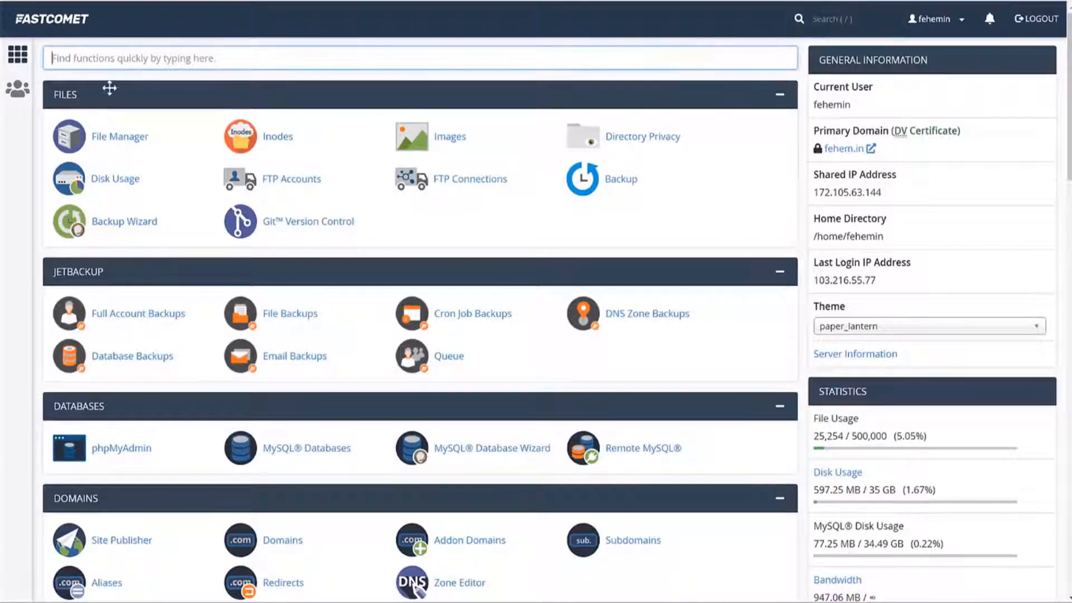
{"action": "type", "text": "sof"}
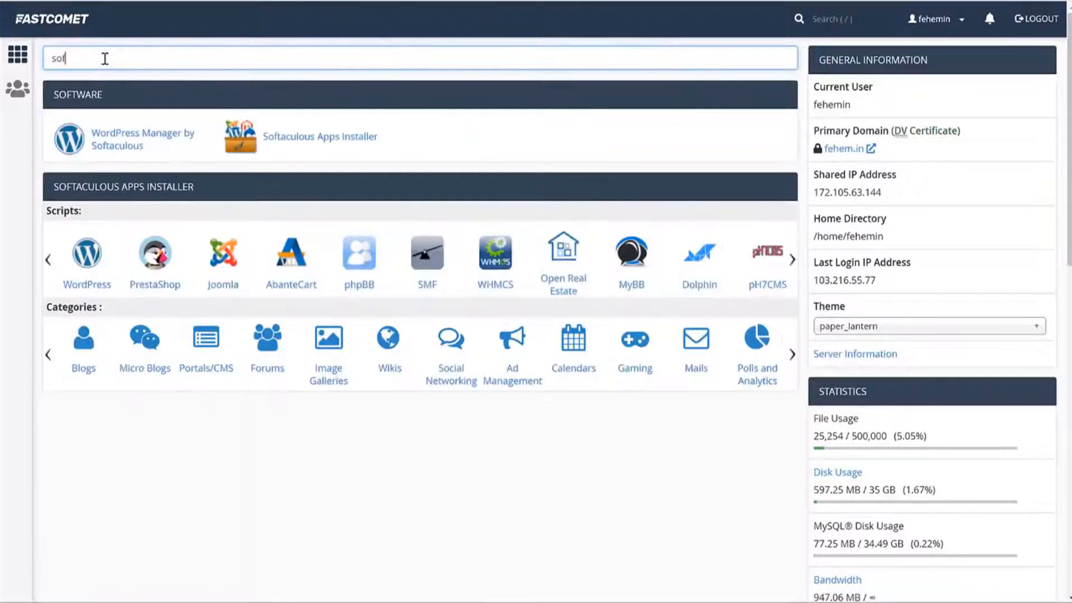
{"action": "left_click", "coordinate": [317, 147]}
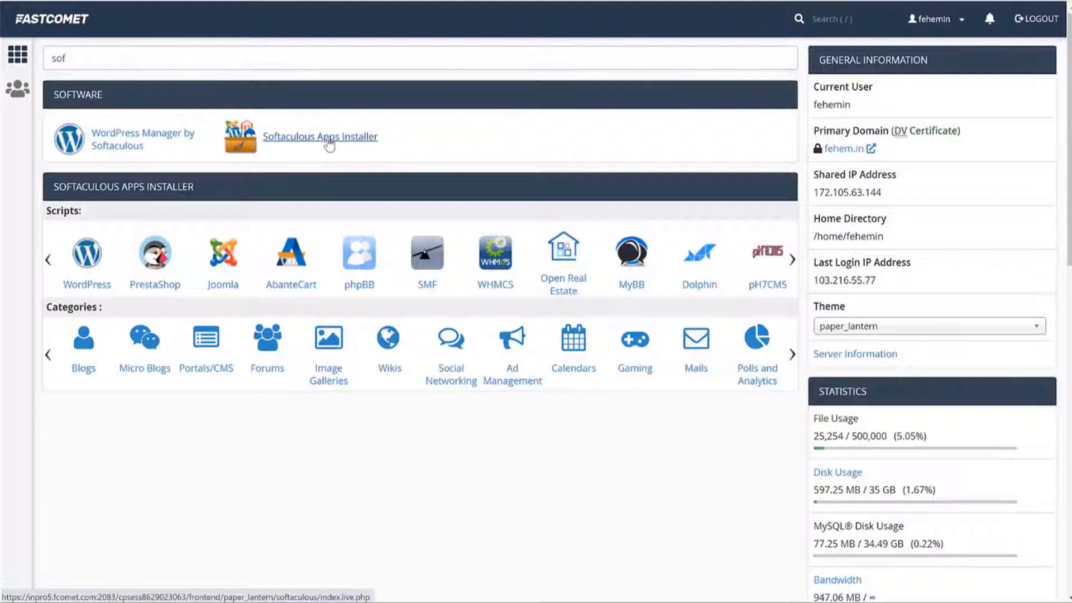
{"action": "scroll", "coordinate": [924, 341], "scroll_direction": "down", "scroll_amount": 12}
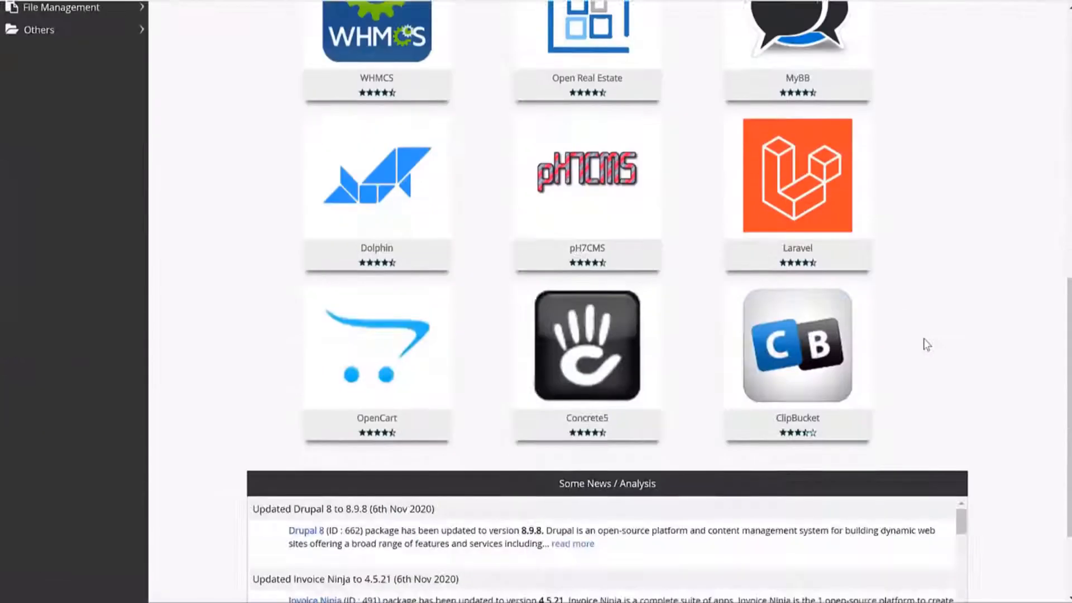
{"action": "scroll", "coordinate": [924, 341], "scroll_direction": "up", "scroll_amount": 7}
{"action": "scroll", "coordinate": [924, 342], "scroll_direction": "up", "scroll_amount": 5}
{"action": "scroll", "coordinate": [927, 342], "scroll_direction": "down", "scroll_amount": 5}
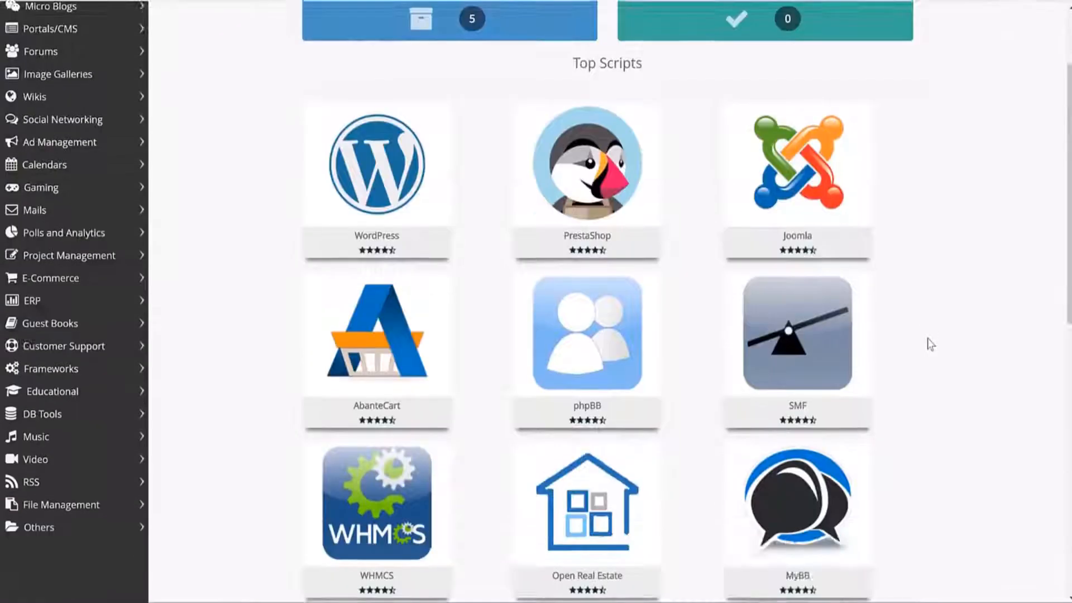
{"action": "mouse_move", "coordinate": [423, 306]}
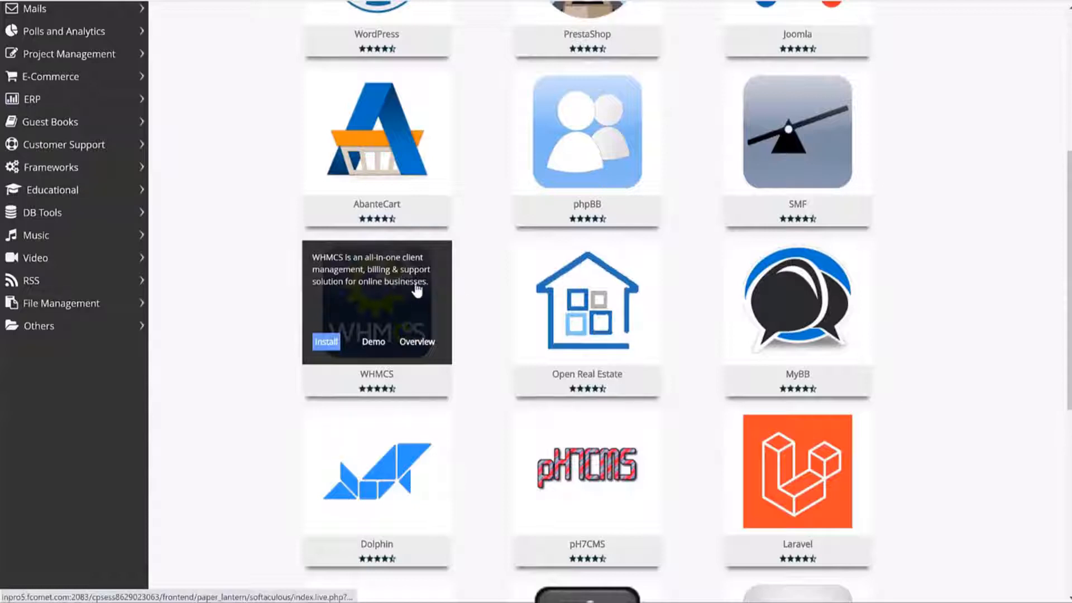
{"action": "scroll", "coordinate": [766, 209], "scroll_direction": "up", "scroll_amount": 4}
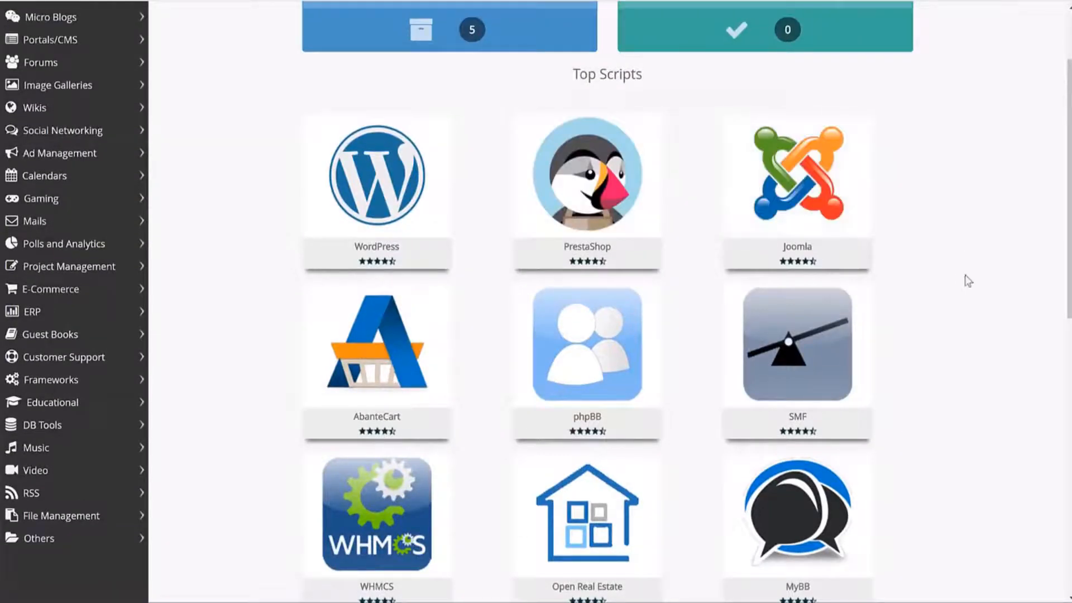
Step: Open the WordPress package overview and review the five existing 5.5.3 installations
{"action": "mouse_move", "coordinate": [345, 160]}
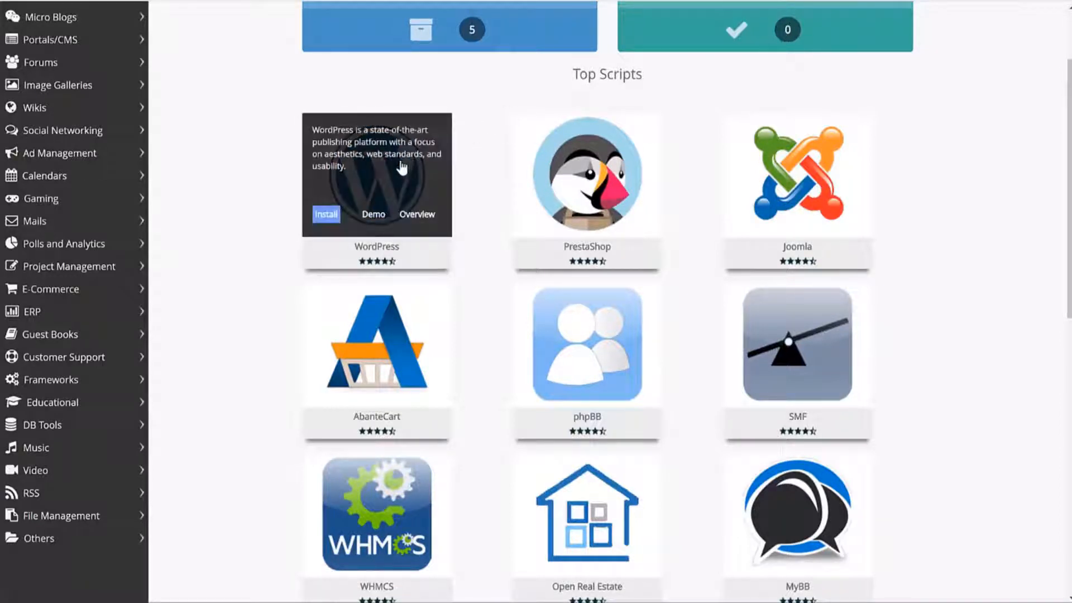
{"action": "left_click", "coordinate": [375, 158]}
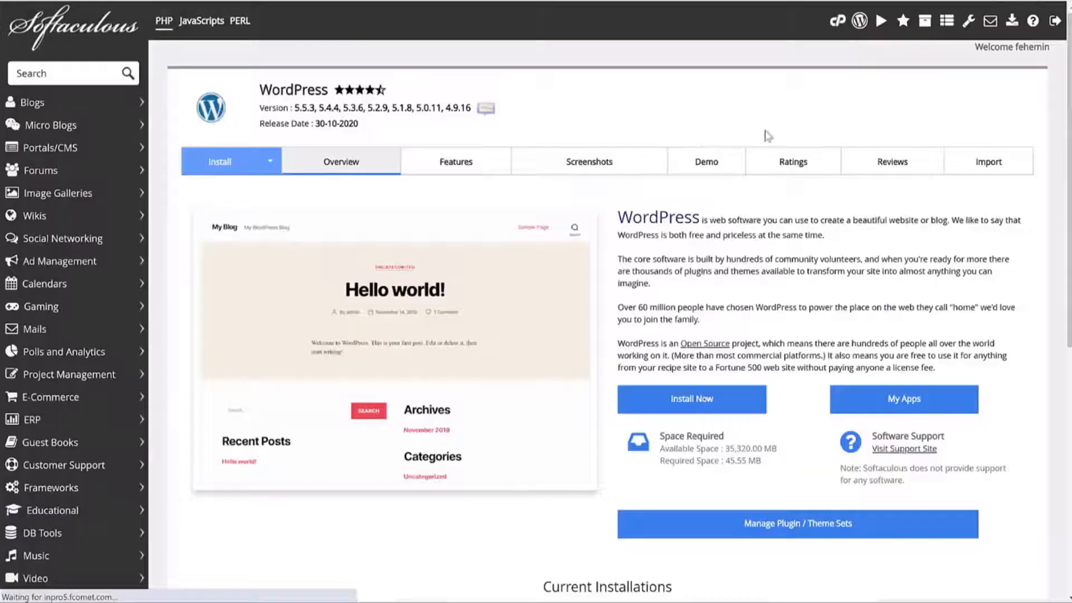
{"action": "scroll", "coordinate": [902, 241], "scroll_direction": "down", "scroll_amount": 8}
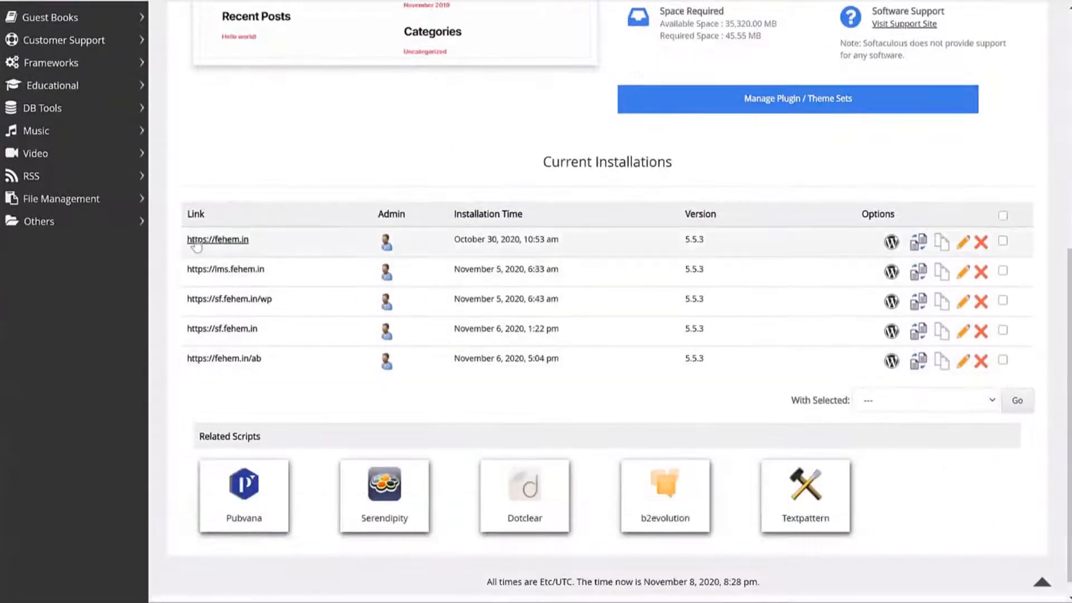
{"action": "left_click_drag", "start_coordinate": [186, 239], "coordinate": [514, 390]}
{"action": "left_click", "coordinate": [519, 393]}
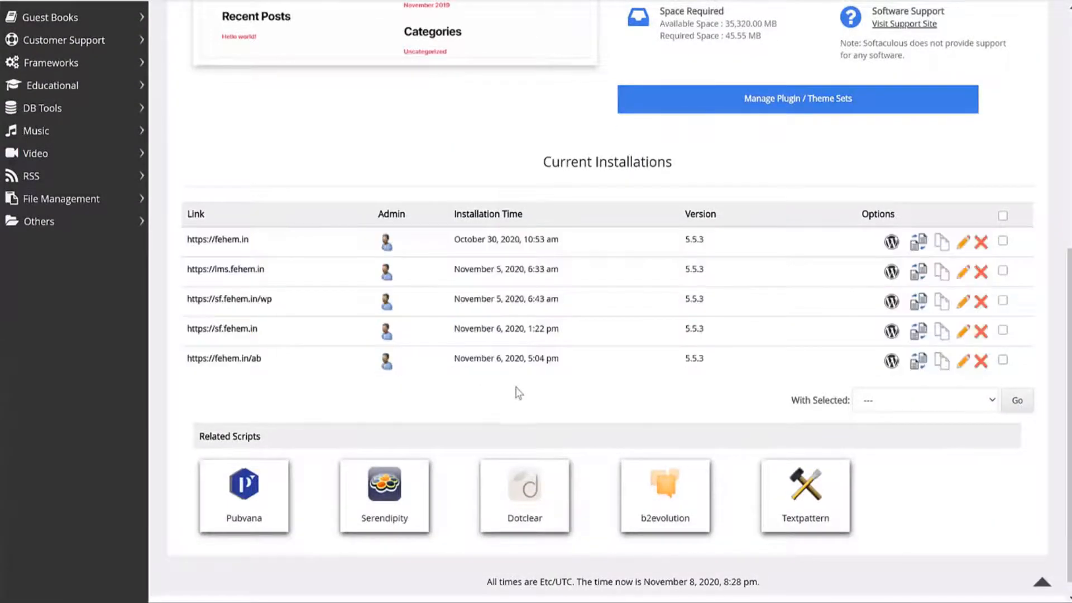
{"action": "scroll", "coordinate": [519, 393], "scroll_direction": "up", "scroll_amount": 8}
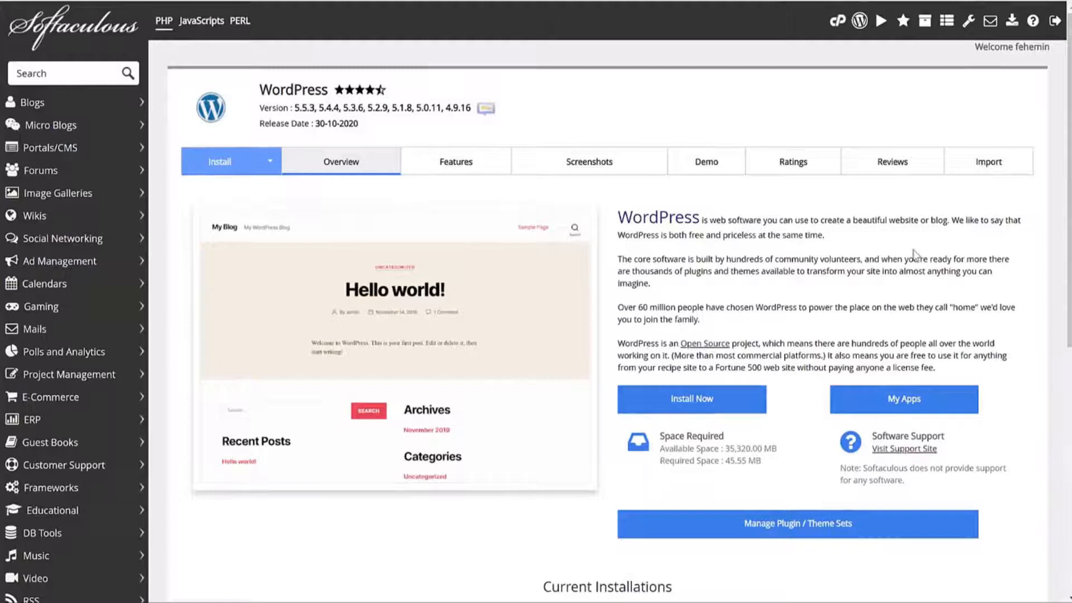
{"action": "left_click", "coordinate": [698, 402]}
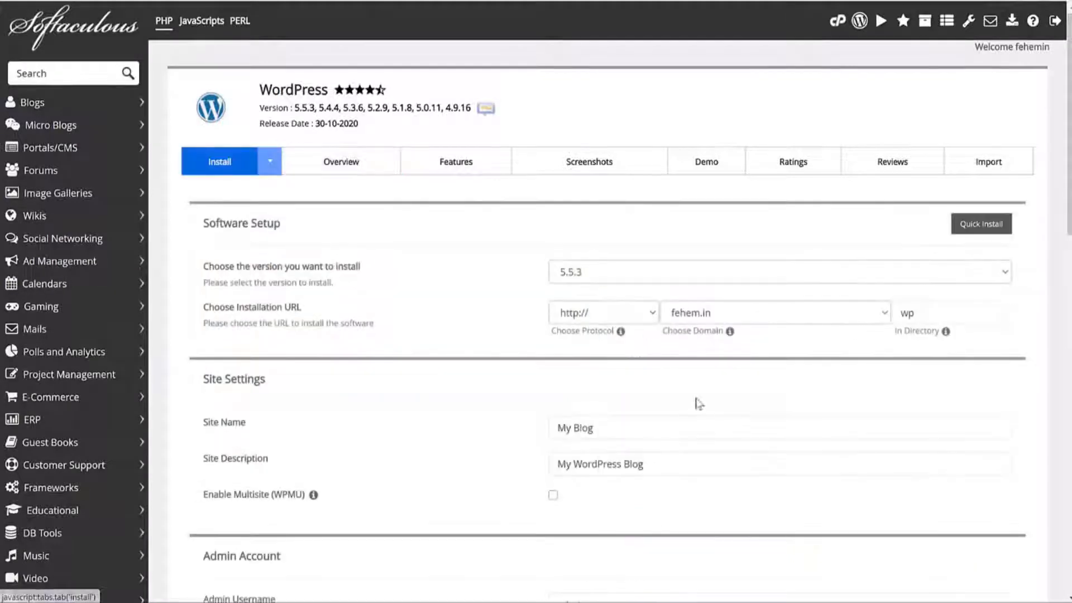
{"action": "left_click", "coordinate": [614, 274]}
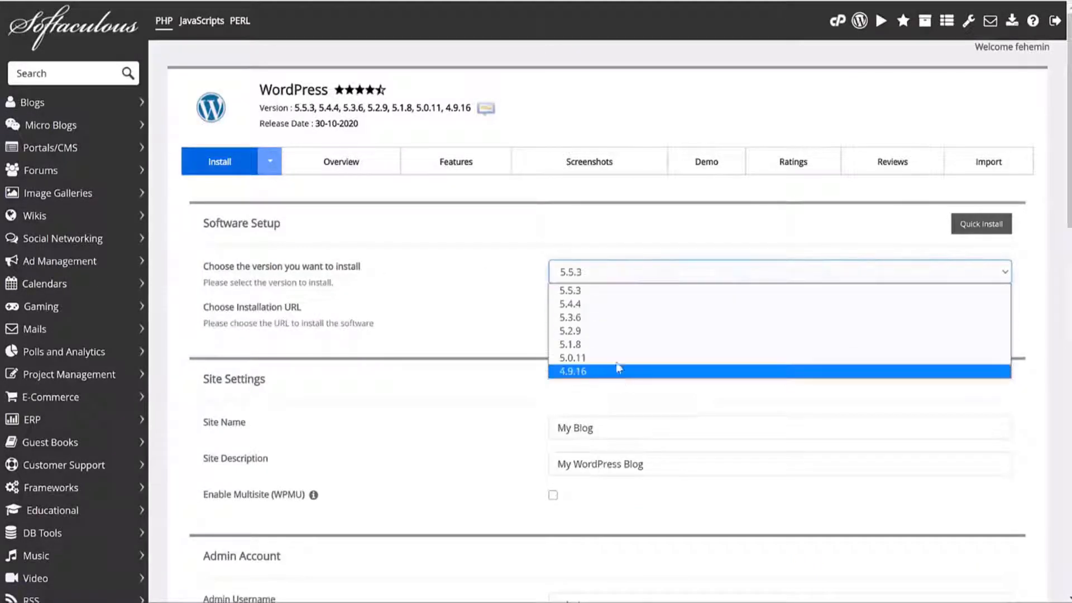
{"action": "left_click", "coordinate": [586, 291]}
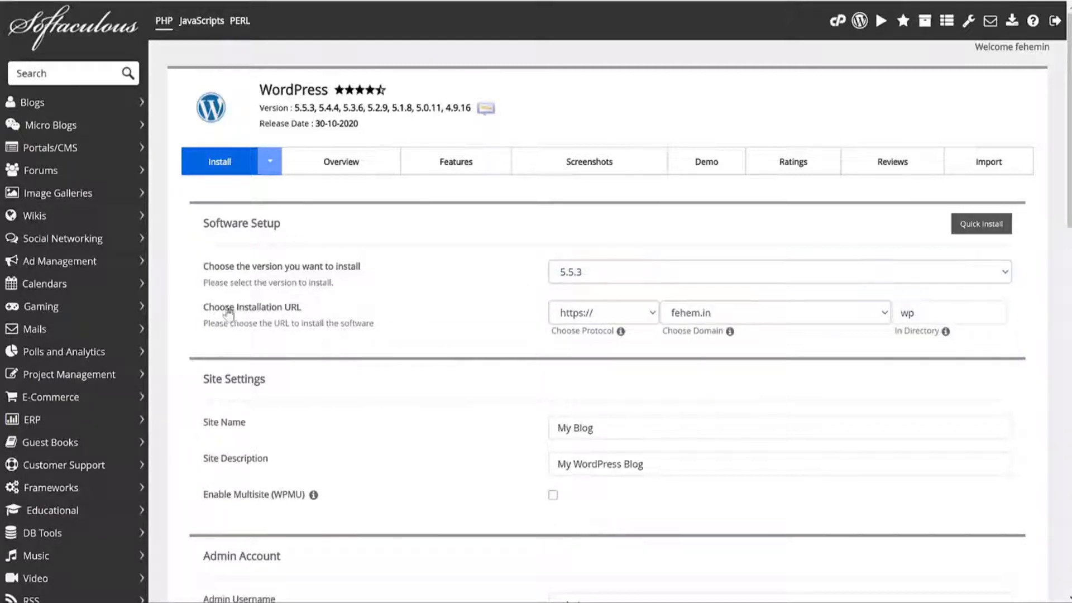
{"action": "left_click_drag", "start_coordinate": [210, 309], "coordinate": [312, 314]}
{"action": "left_click", "coordinate": [579, 361]}
{"action": "left_click_drag", "start_coordinate": [551, 335], "coordinate": [613, 332]}
{"action": "left_click", "coordinate": [595, 322]}
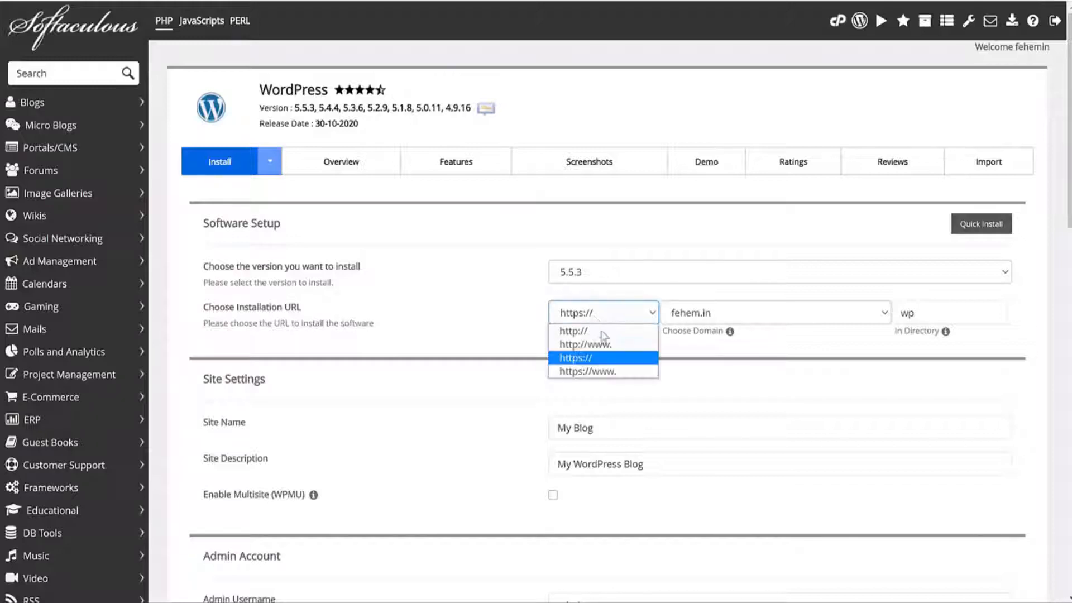
{"action": "left_click", "coordinate": [601, 360]}
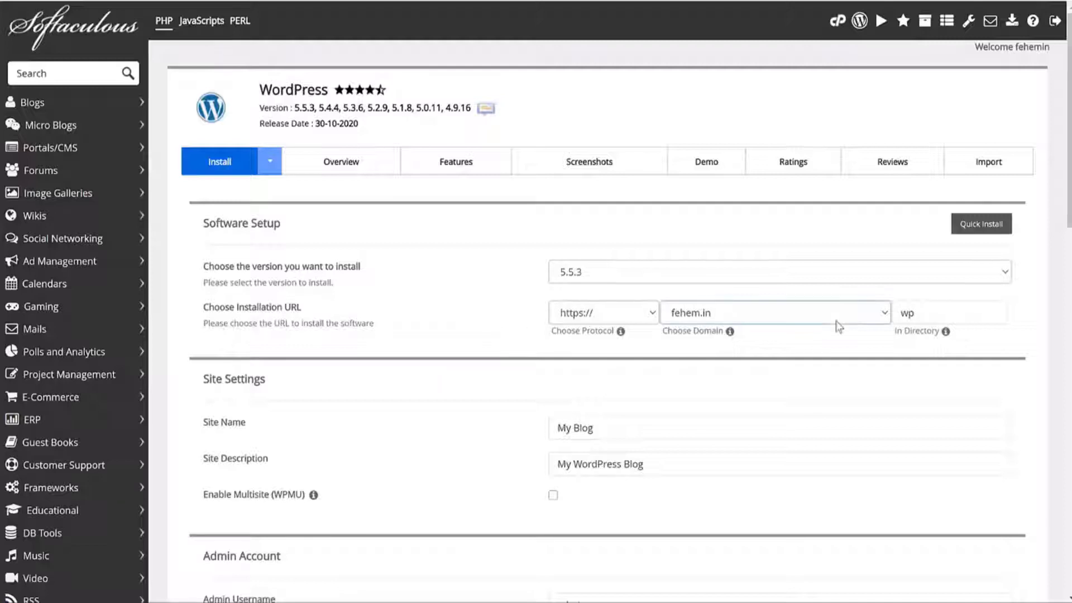
Step: Target lms.fehem.in and clear 'wp' from In Directory to install at the root
{"action": "left_click", "coordinate": [815, 316]}
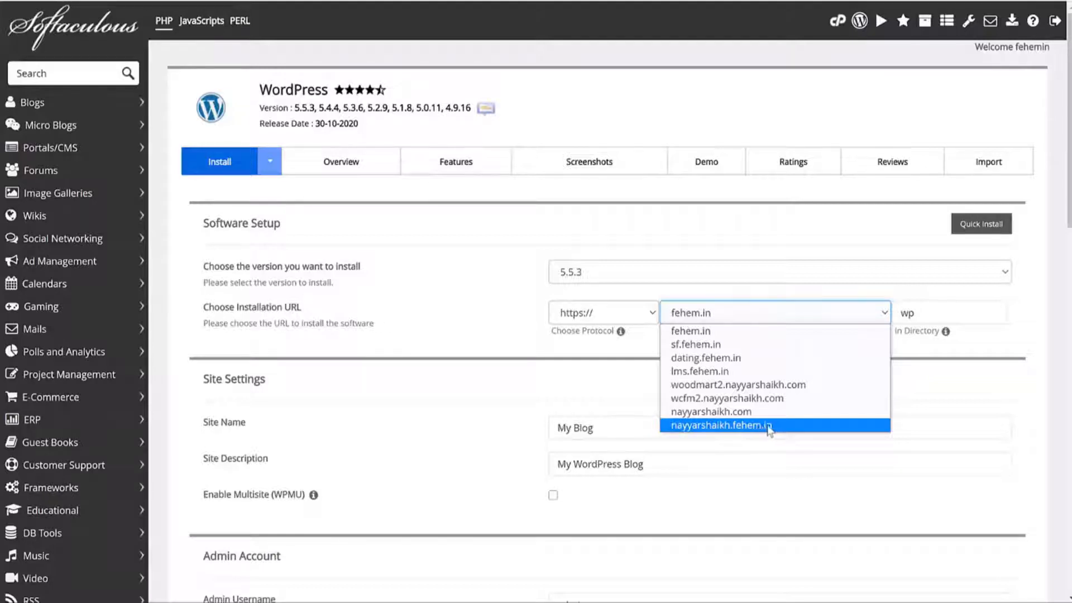
{"action": "left_click", "coordinate": [733, 374]}
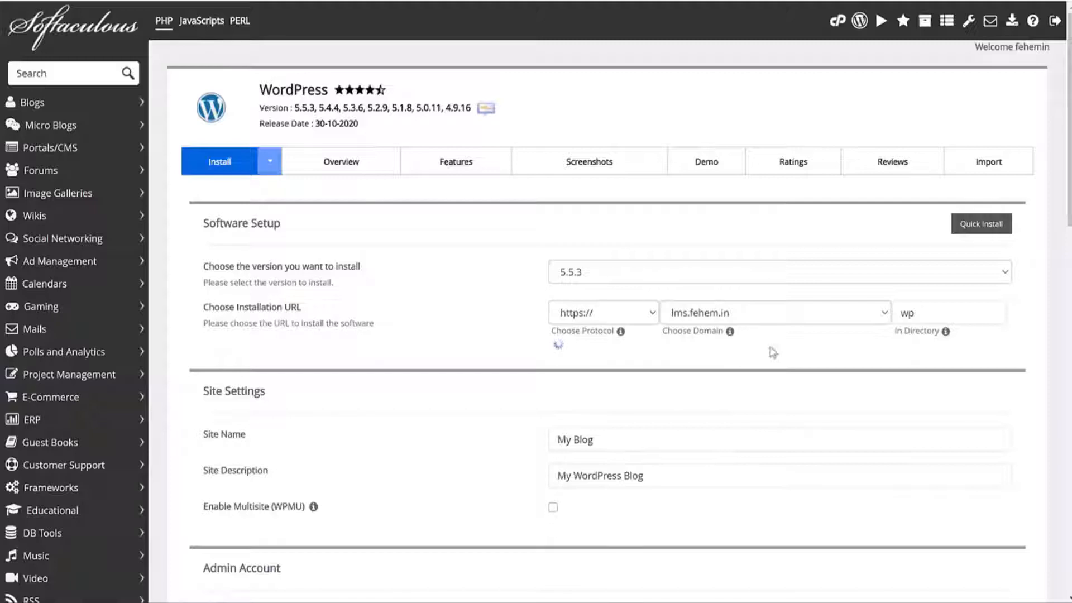
{"action": "left_click_drag", "start_coordinate": [896, 333], "coordinate": [945, 330]}
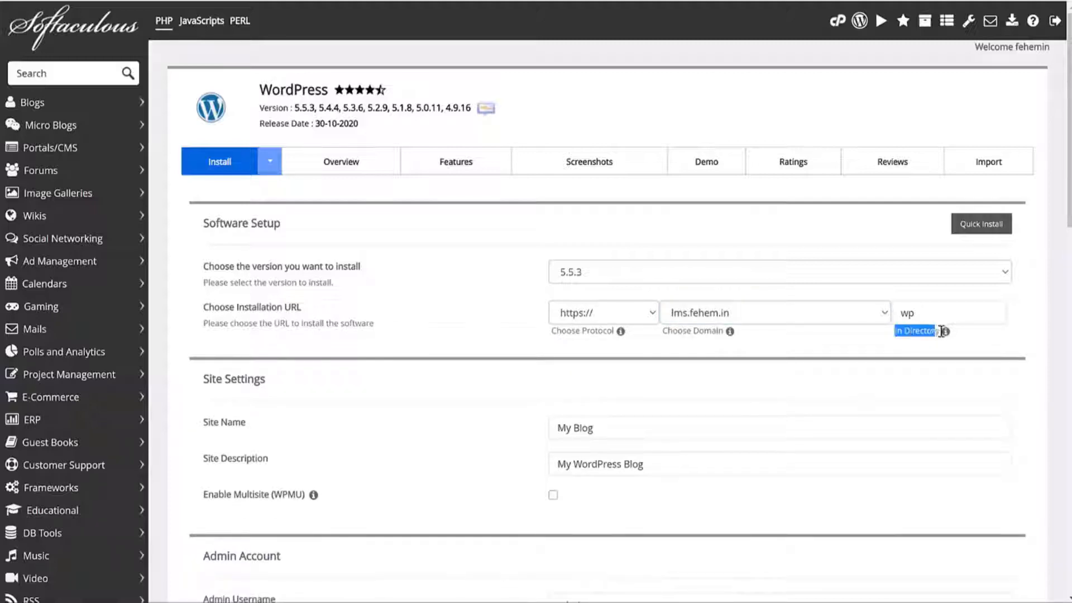
{"action": "left_click", "coordinate": [962, 320]}
{"action": "double_click", "coordinate": [953, 315]}
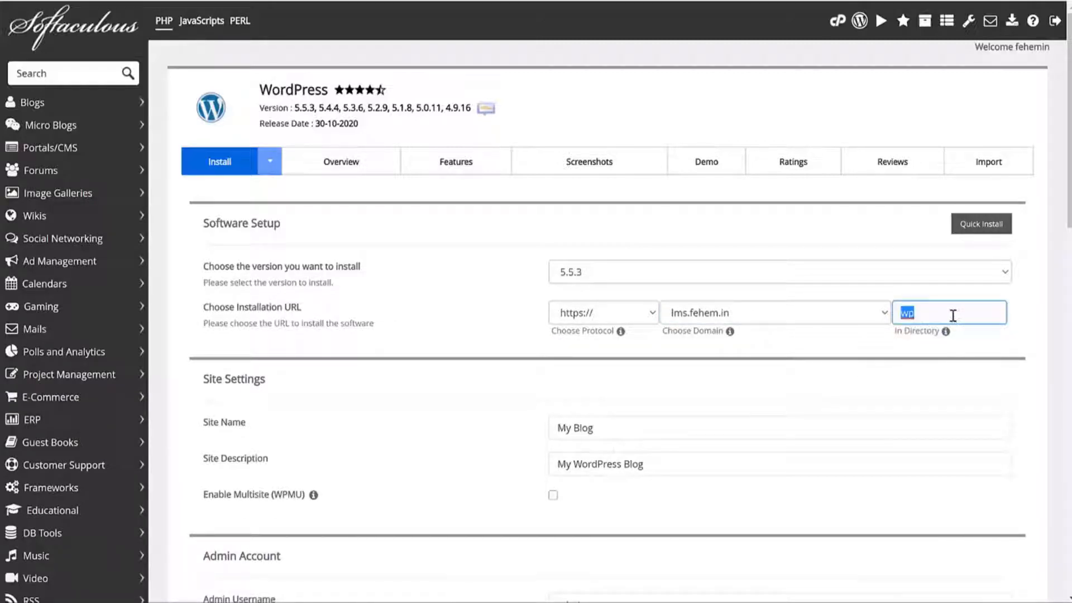
{"action": "key", "text": "BackSpace"}
Step: Replace the default admin username with the owner's chosen username
{"action": "scroll", "coordinate": [1036, 357], "scroll_direction": "down", "scroll_amount": 5}
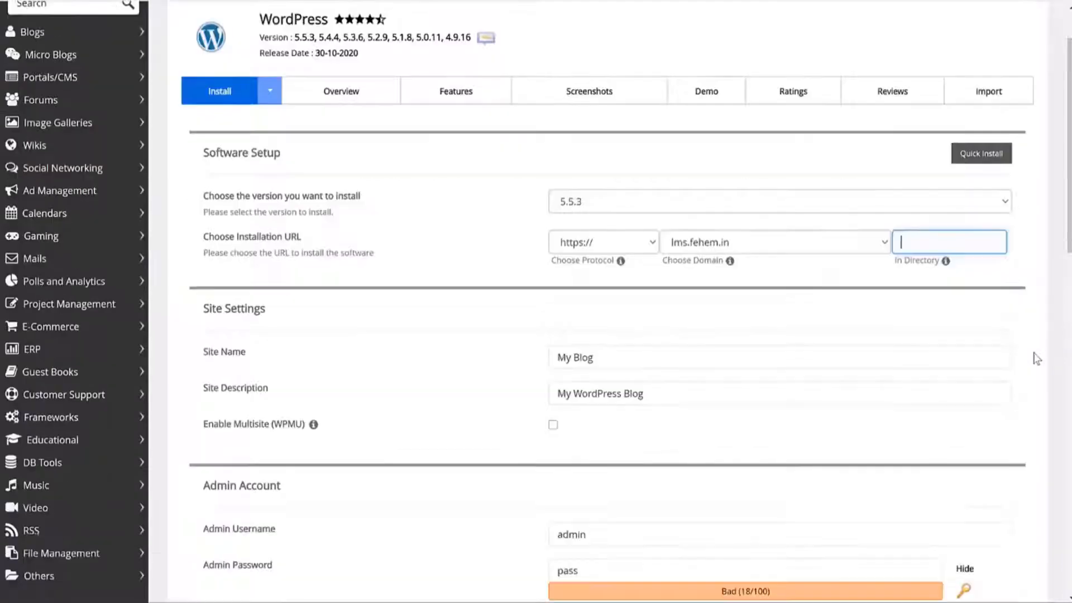
{"action": "left_click", "coordinate": [645, 434]}
{"action": "double_click", "coordinate": [645, 151]}
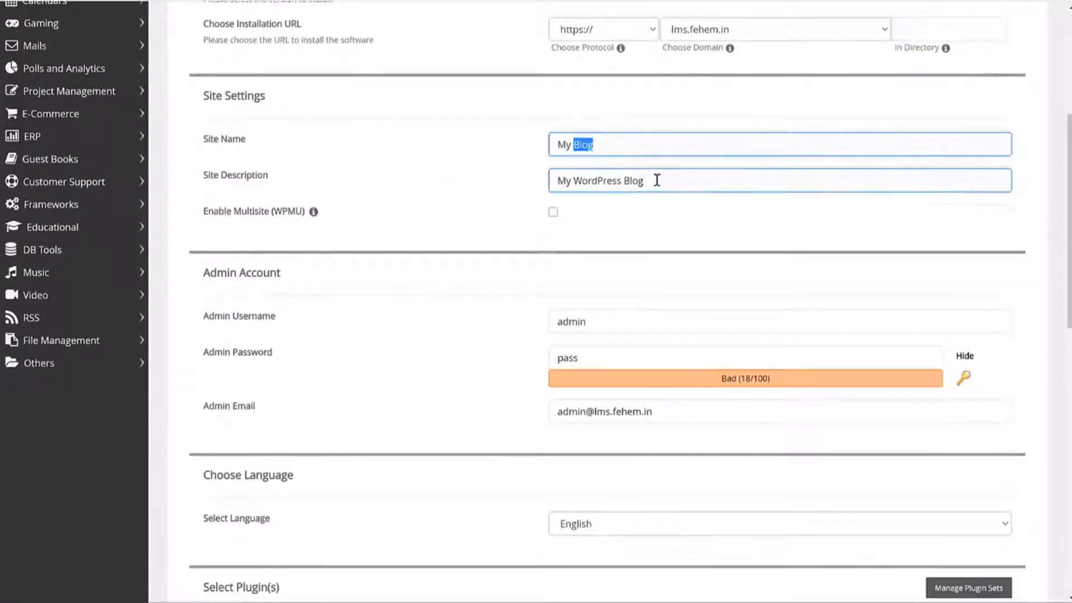
{"action": "triple_click", "coordinate": [657, 179]}
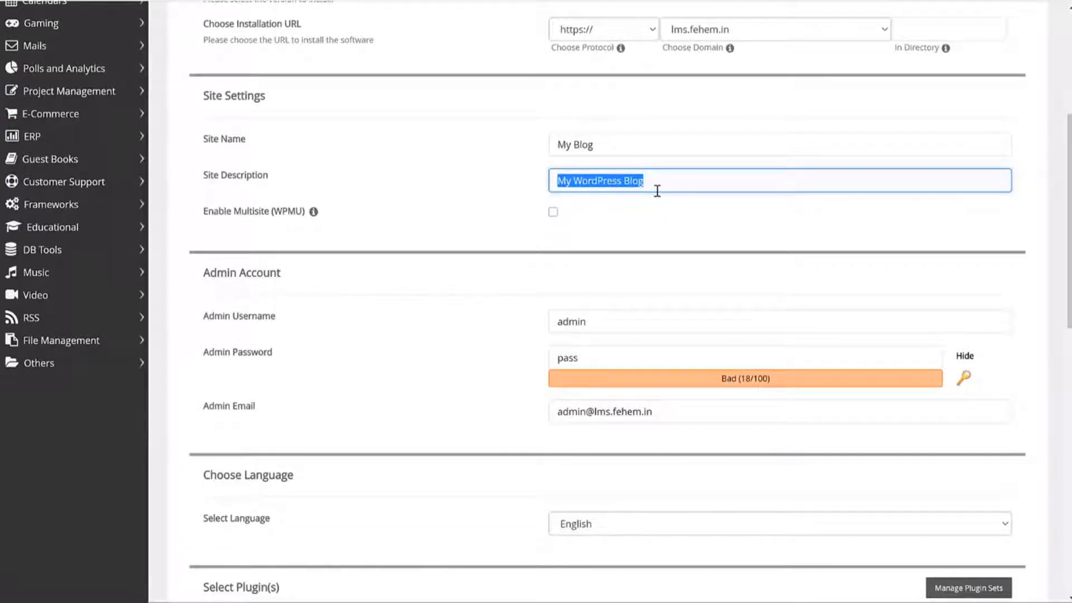
{"action": "scroll", "coordinate": [742, 257], "scroll_direction": "down", "scroll_amount": 3}
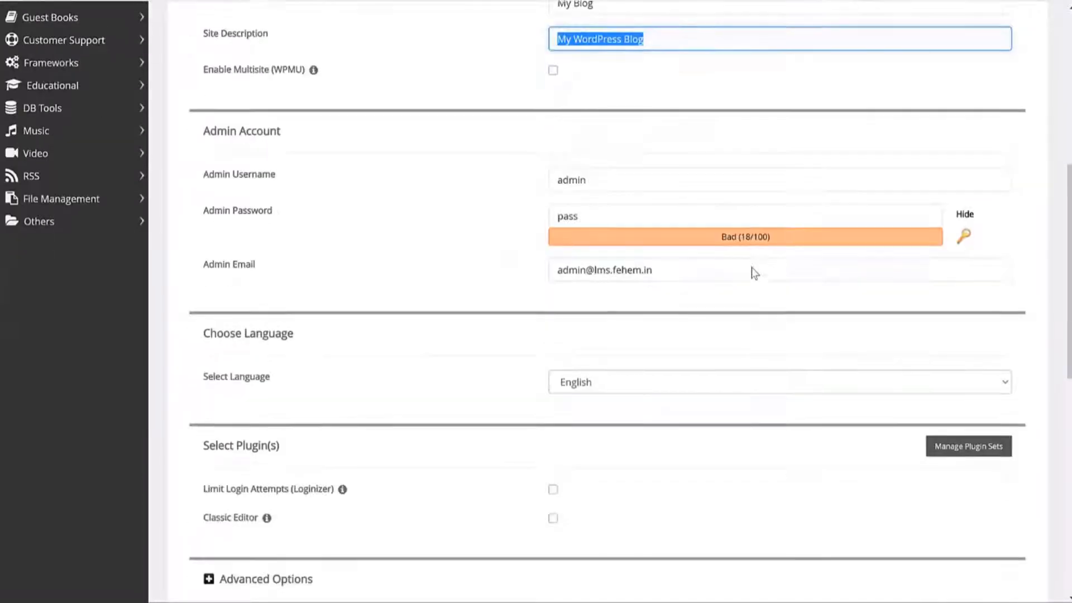
{"action": "left_click", "coordinate": [630, 177]}
{"action": "double_click", "coordinate": [629, 178]}
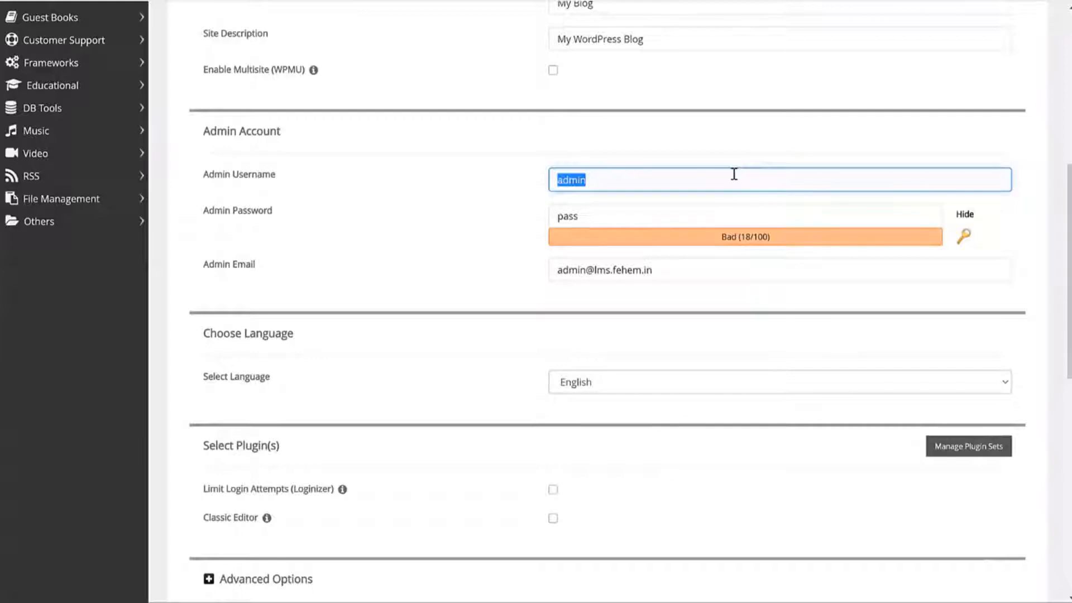
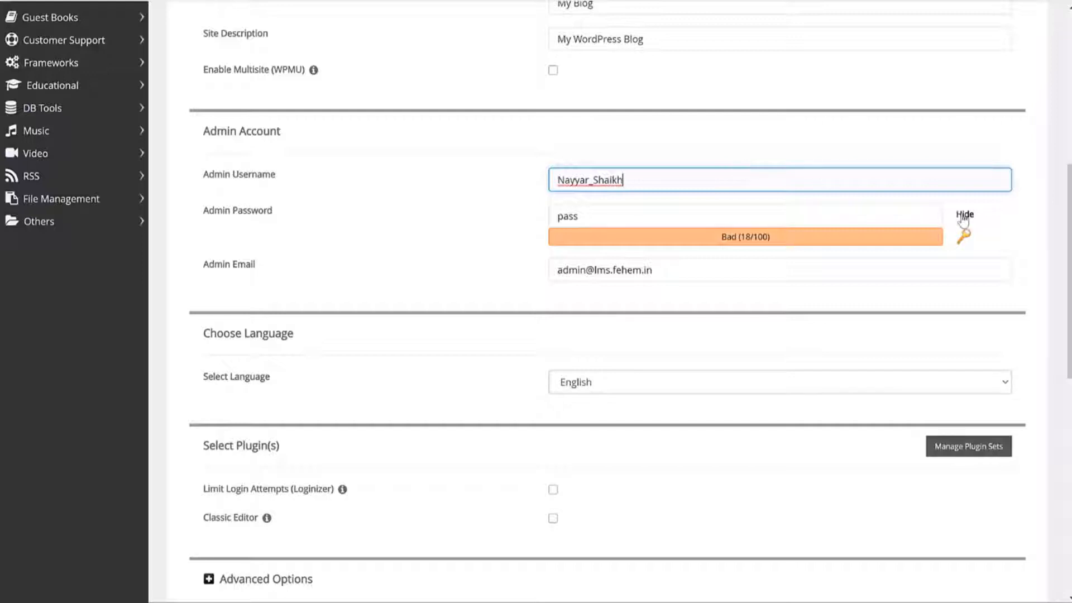
Step: Generate a strong admin password, mask it, and enter the chosen password
{"action": "double_click", "coordinate": [662, 222]}
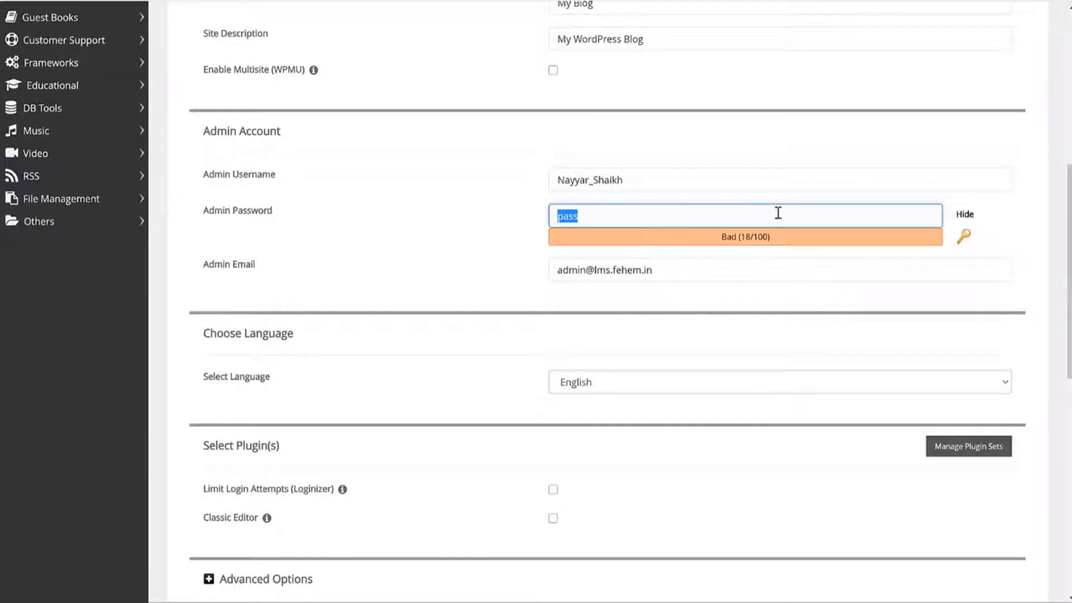
{"action": "left_click", "coordinate": [964, 236]}
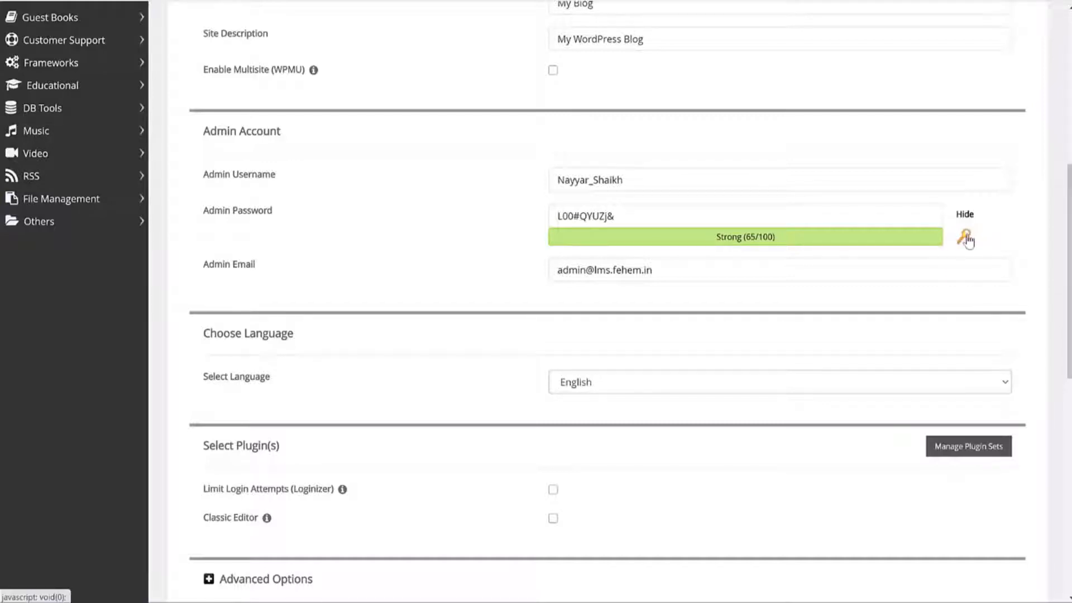
{"action": "left_click", "coordinate": [965, 237]}
{"action": "left_click", "coordinate": [965, 237]}
{"action": "left_click", "coordinate": [965, 237]}
{"action": "left_click", "coordinate": [965, 238]}
{"action": "left_click", "coordinate": [709, 213]}
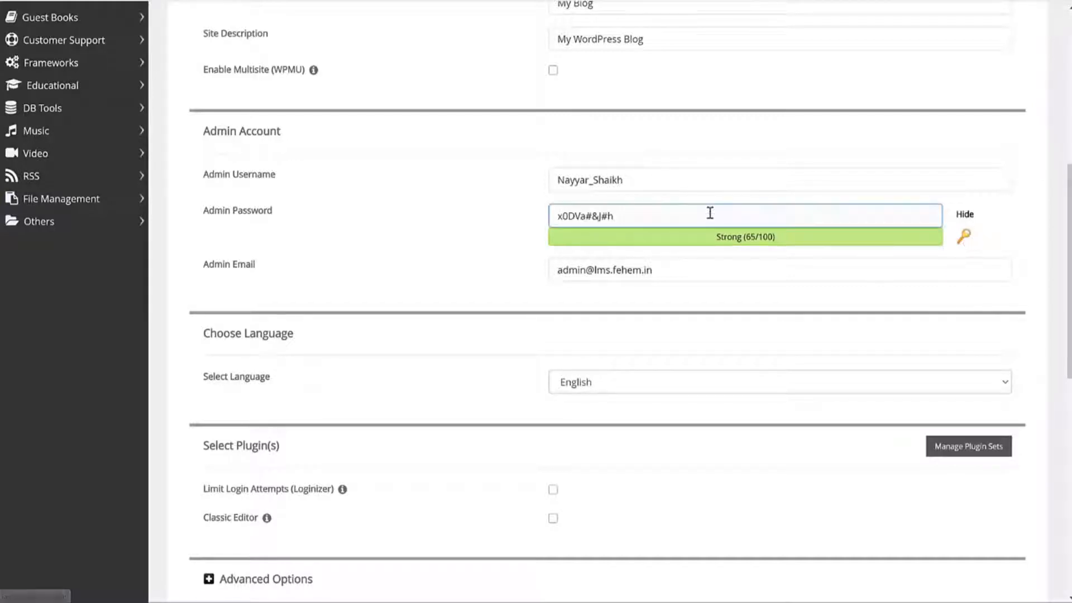
{"action": "triple_click", "coordinate": [690, 219]}
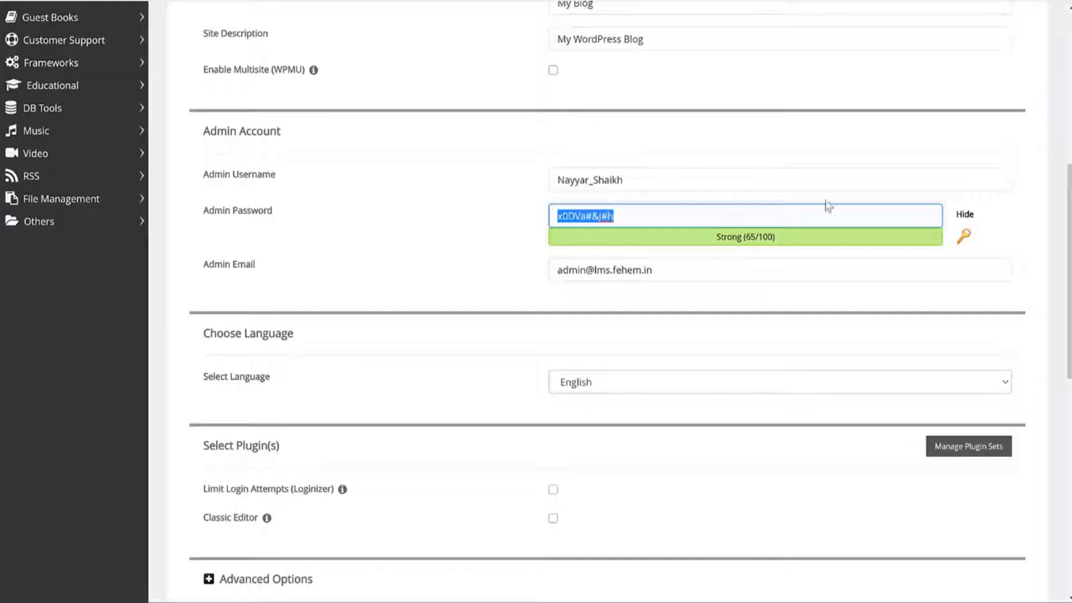
{"action": "left_click", "coordinate": [961, 214]}
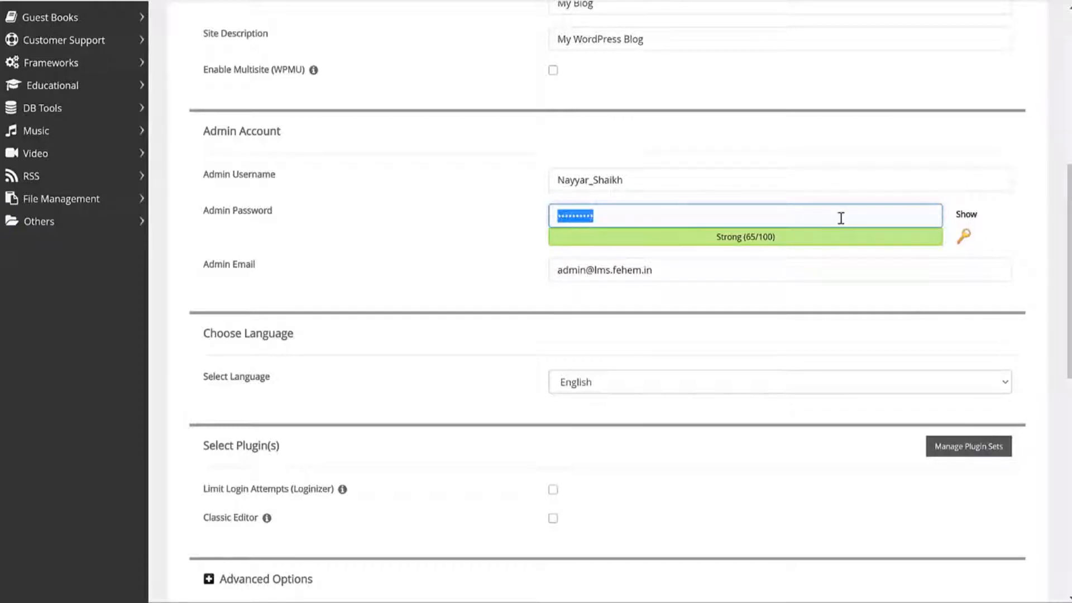
{"action": "type", "text": "********"}
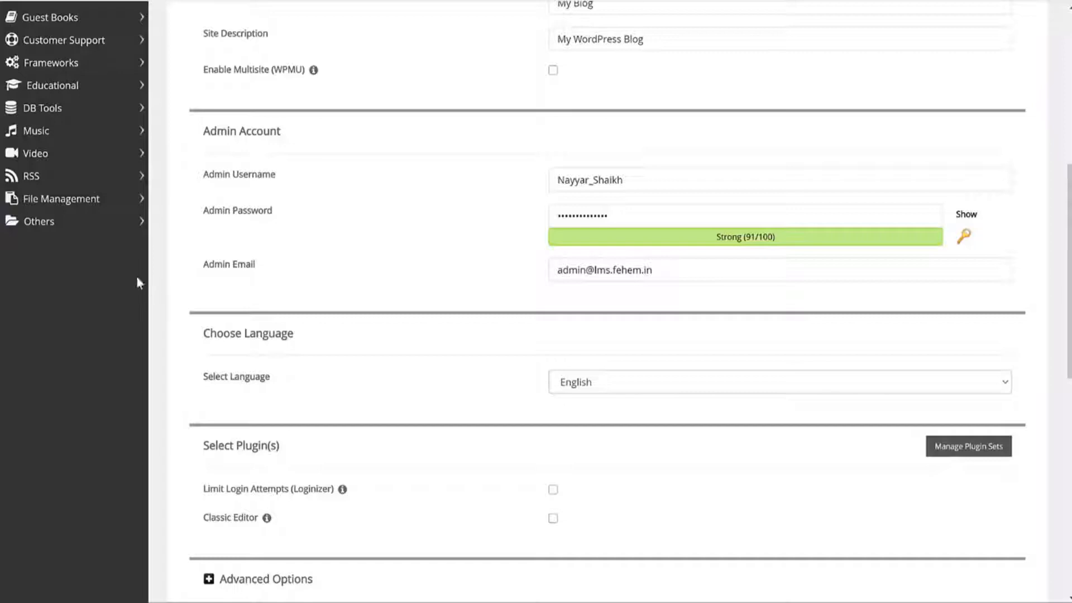
Step: Replace the placeholder admin e-mail with the owner's own e-mail address
{"action": "left_click", "coordinate": [214, 271]}
{"action": "left_click", "coordinate": [341, 275]}
{"action": "left_click", "coordinate": [623, 272]}
{"action": "triple_click", "coordinate": [623, 272]}
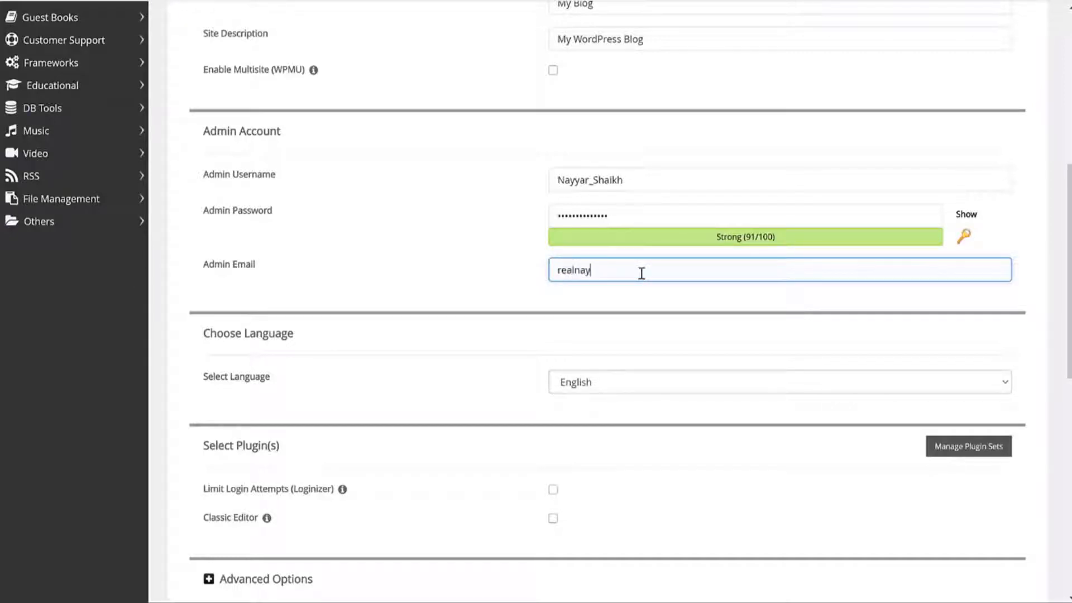
{"action": "scroll", "coordinate": [715, 318], "scroll_direction": "down", "scroll_amount": 10}
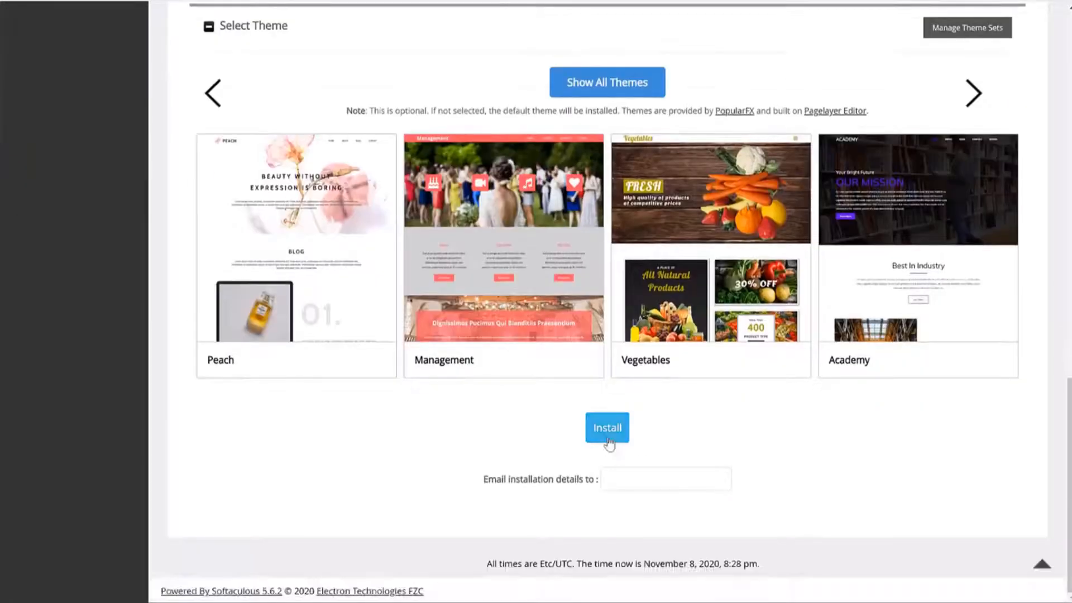
Step: Run the WordPress install, then open the new site and its admin URL in new tabs
{"action": "left_click", "coordinate": [607, 428]}
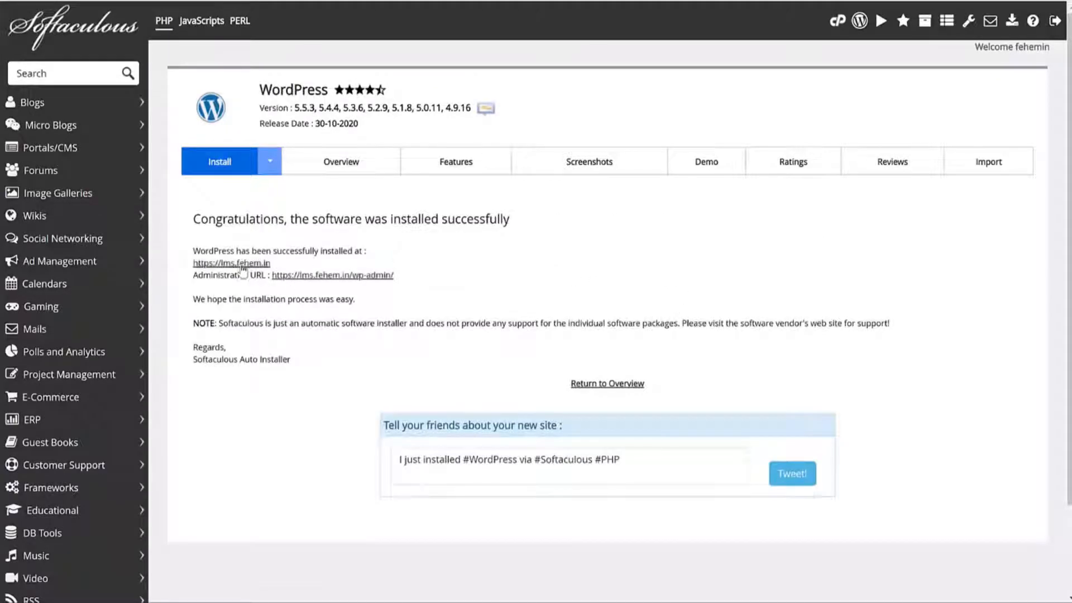
{"action": "right_click", "coordinate": [231, 263]}
{"action": "left_click", "coordinate": [262, 271]}
{"action": "right_click", "coordinate": [336, 274]}
{"action": "left_click", "coordinate": [368, 282]}
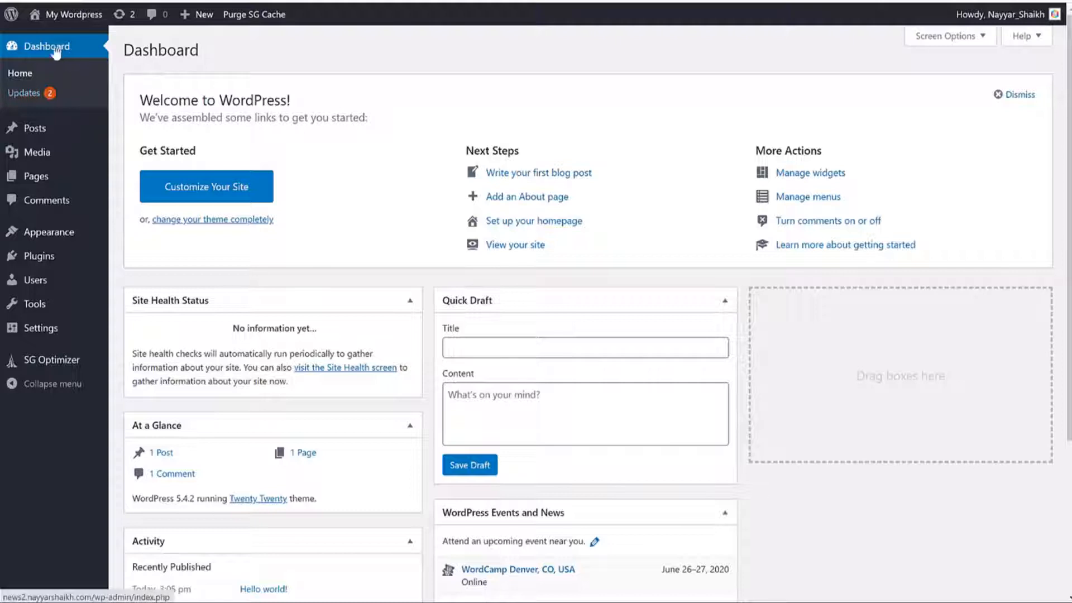
Step: Review the single Hello world! post, then go to the empty Media Library
{"action": "scroll", "coordinate": [809, 402], "scroll_direction": "down", "scroll_amount": 2}
{"action": "scroll", "coordinate": [795, 418], "scroll_direction": "up", "scroll_amount": 2}
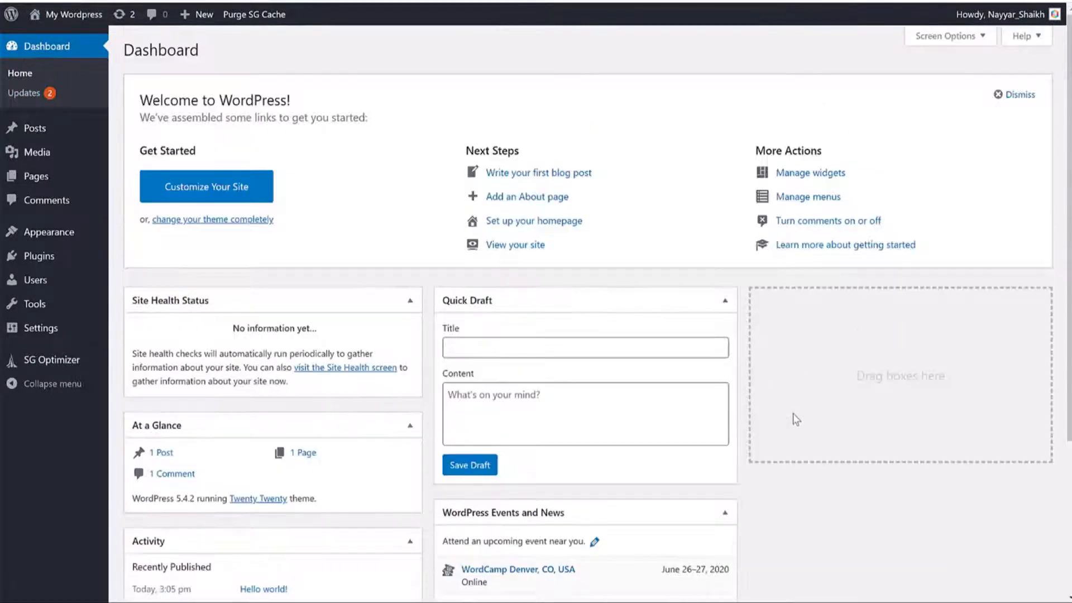
{"action": "mouse_move", "coordinate": [70, 139]}
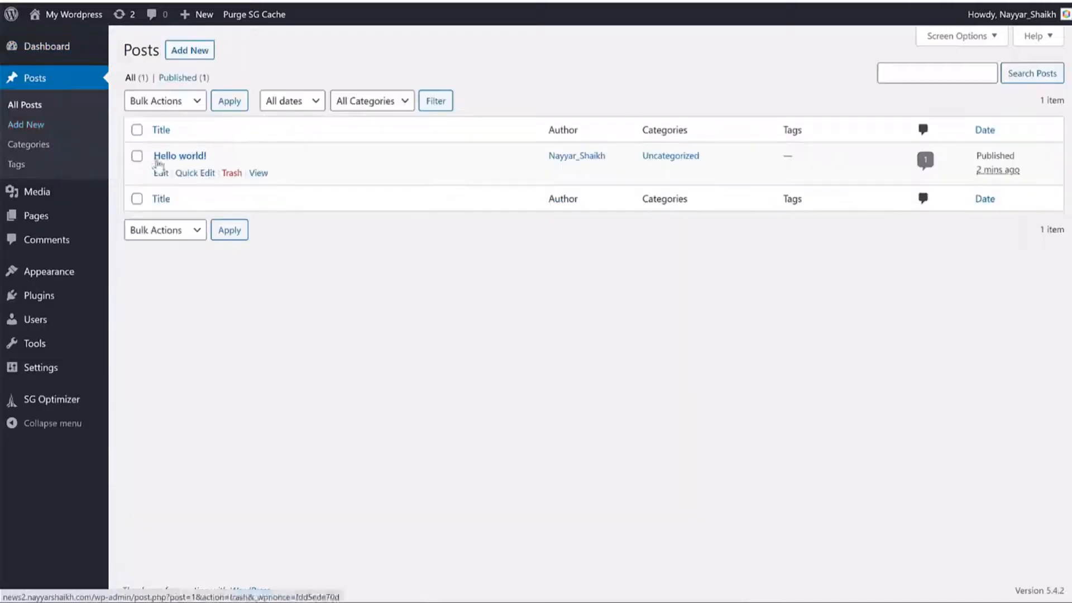
{"action": "left_click_drag", "start_coordinate": [217, 163], "coordinate": [294, 167]}
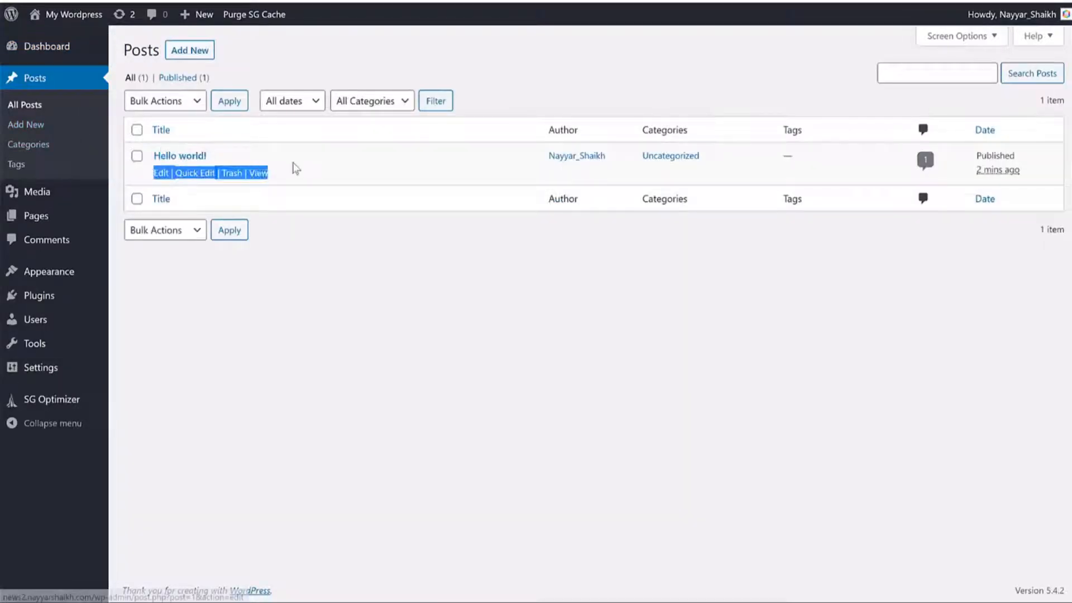
{"action": "mouse_move", "coordinate": [246, 174]}
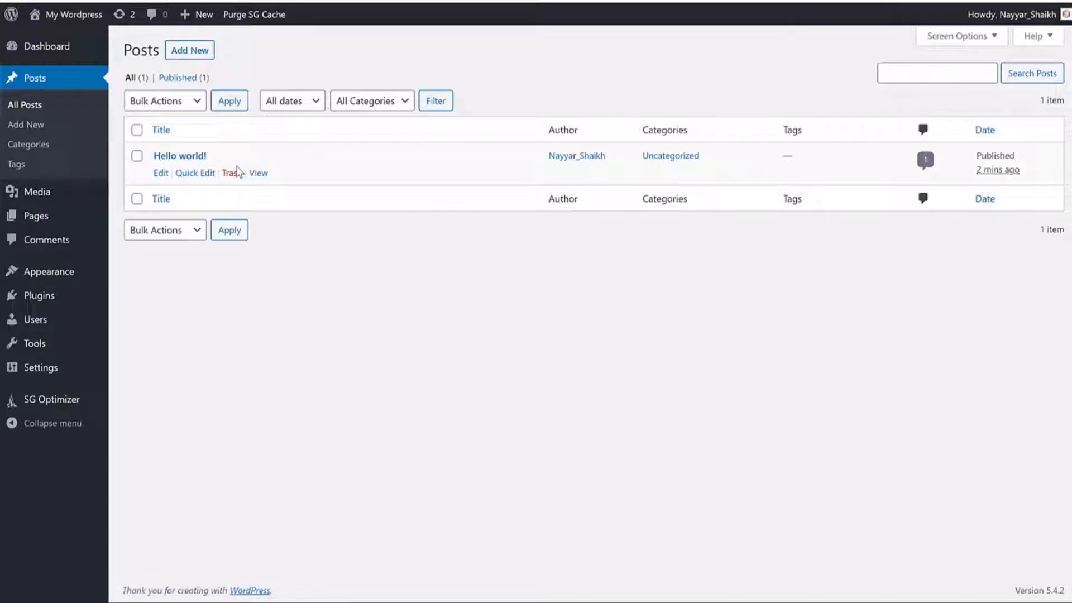
{"action": "left_click", "coordinate": [70, 200]}
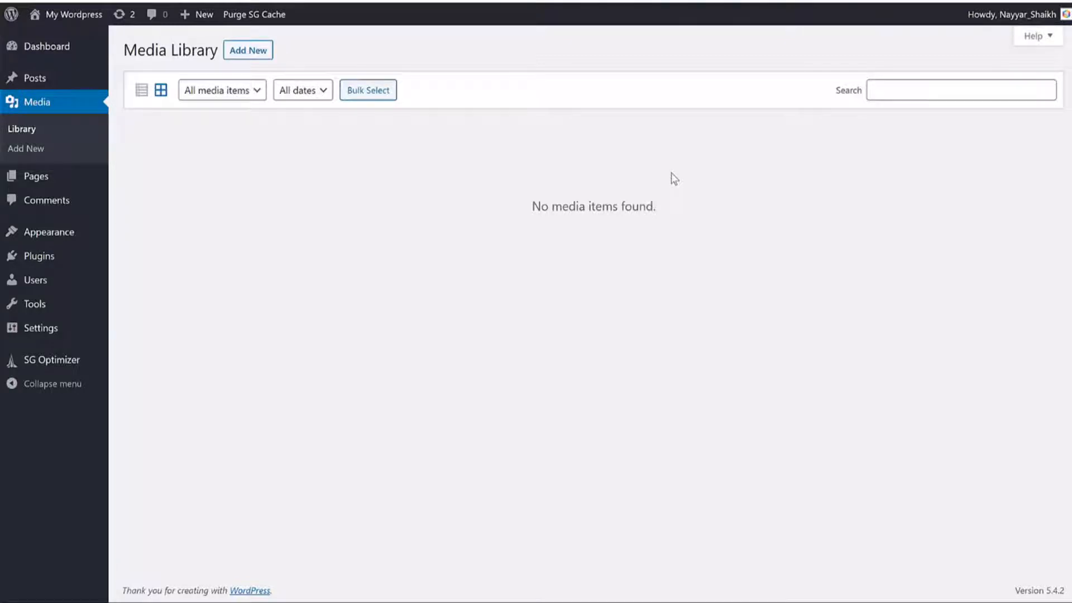
Step: Trash the default Sample Page and check the Comments list
{"action": "left_click", "coordinate": [79, 183]}
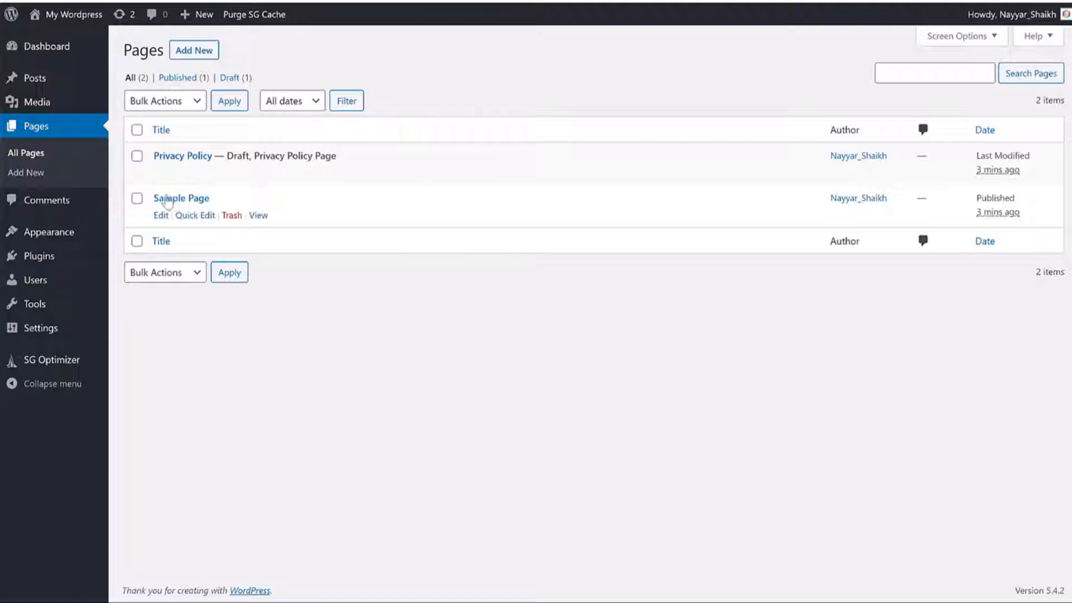
{"action": "left_click", "coordinate": [232, 216]}
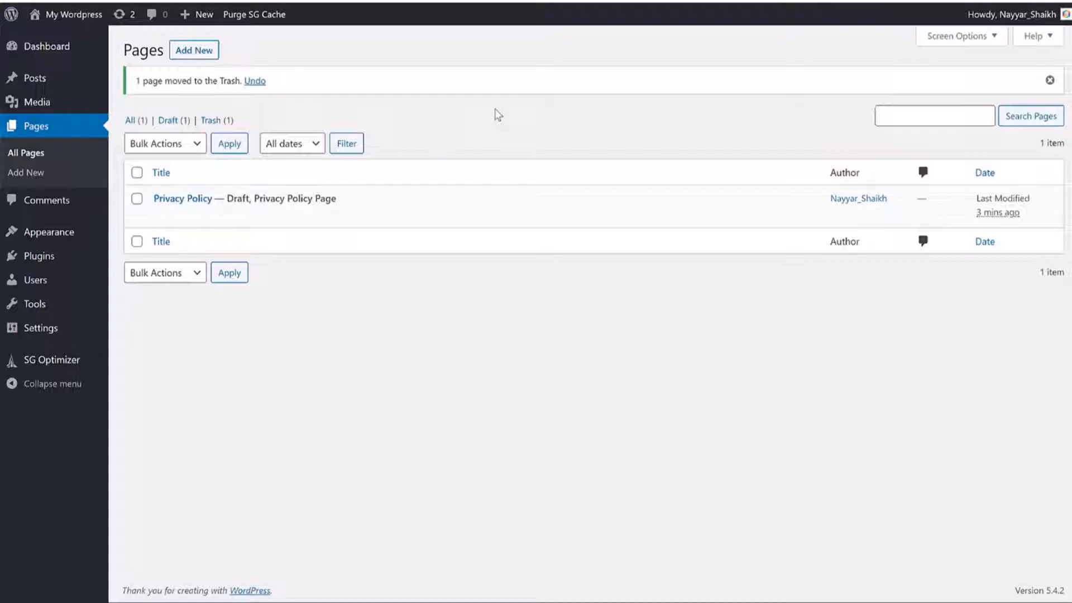
{"action": "left_click", "coordinate": [71, 212]}
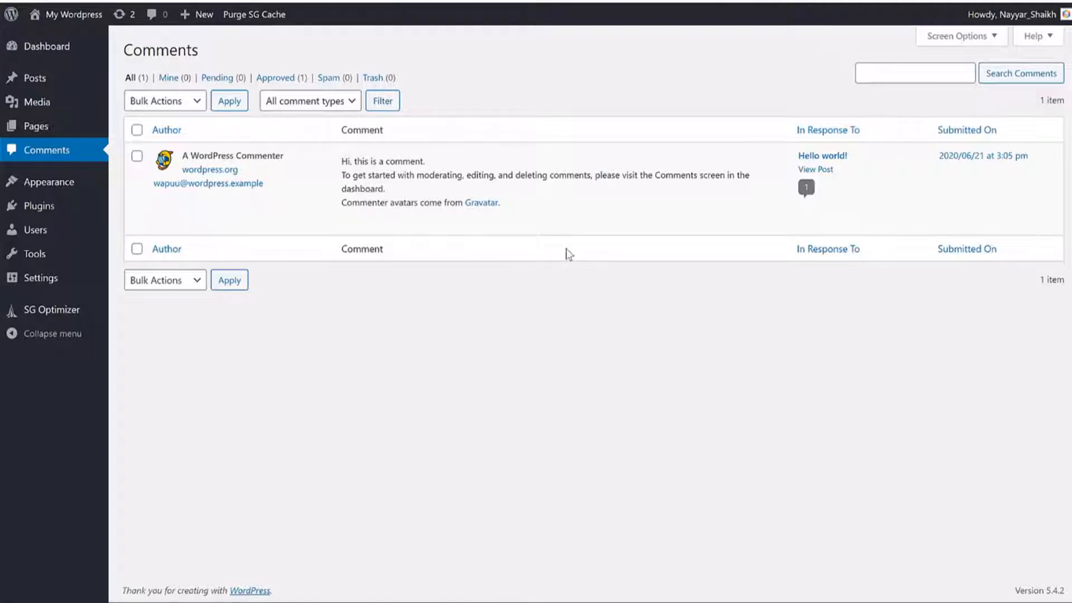
Step: View the three installed themes and preview the live site's front end
{"action": "mouse_move", "coordinate": [503, 226]}
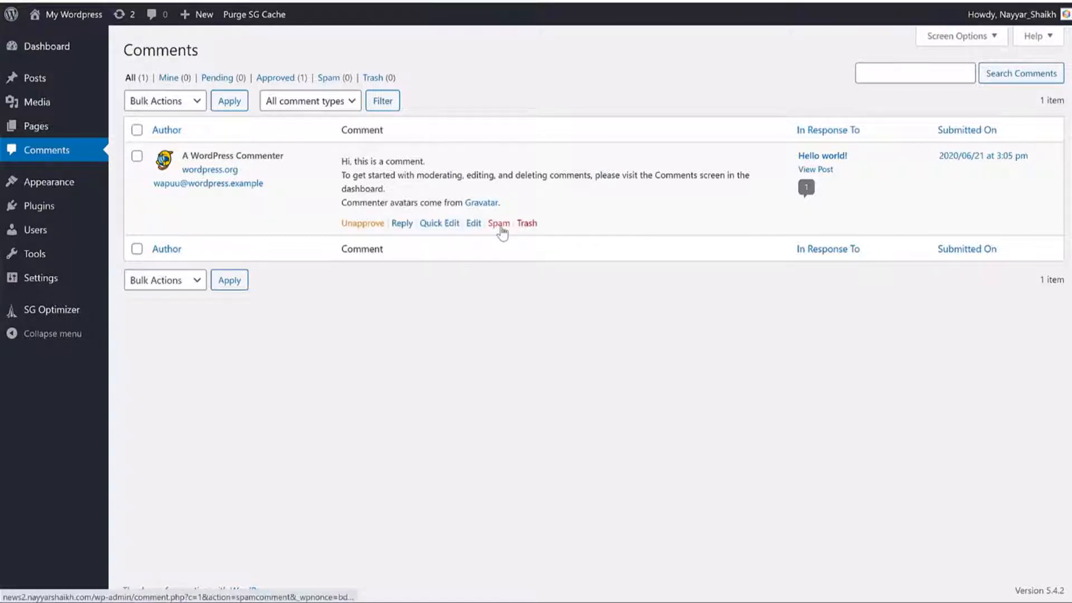
{"action": "left_click", "coordinate": [90, 195]}
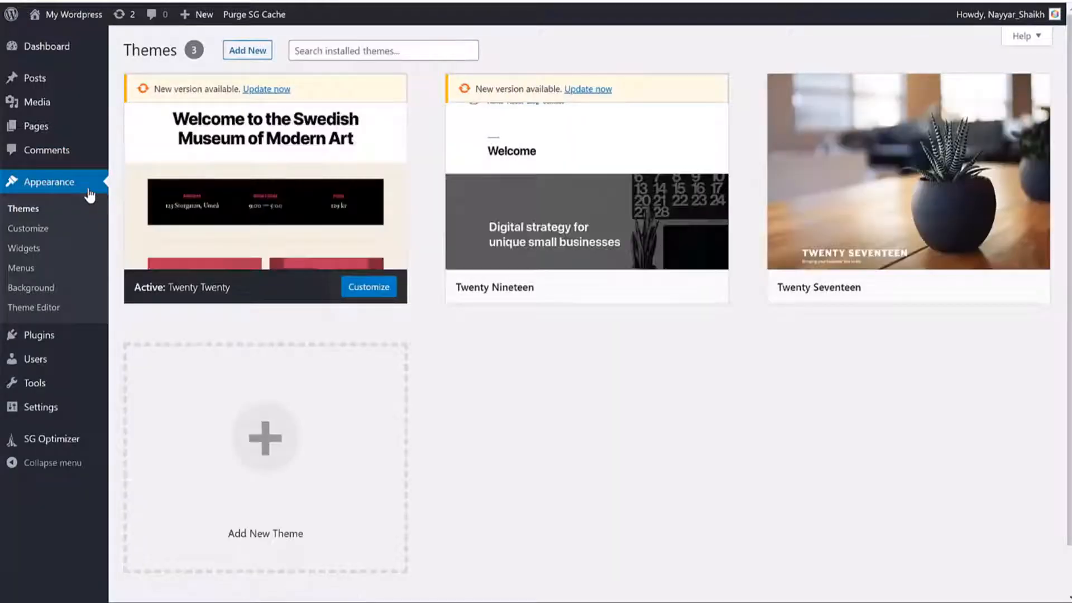
{"action": "right_click", "coordinate": [61, 14]}
{"action": "left_click", "coordinate": [112, 24]}
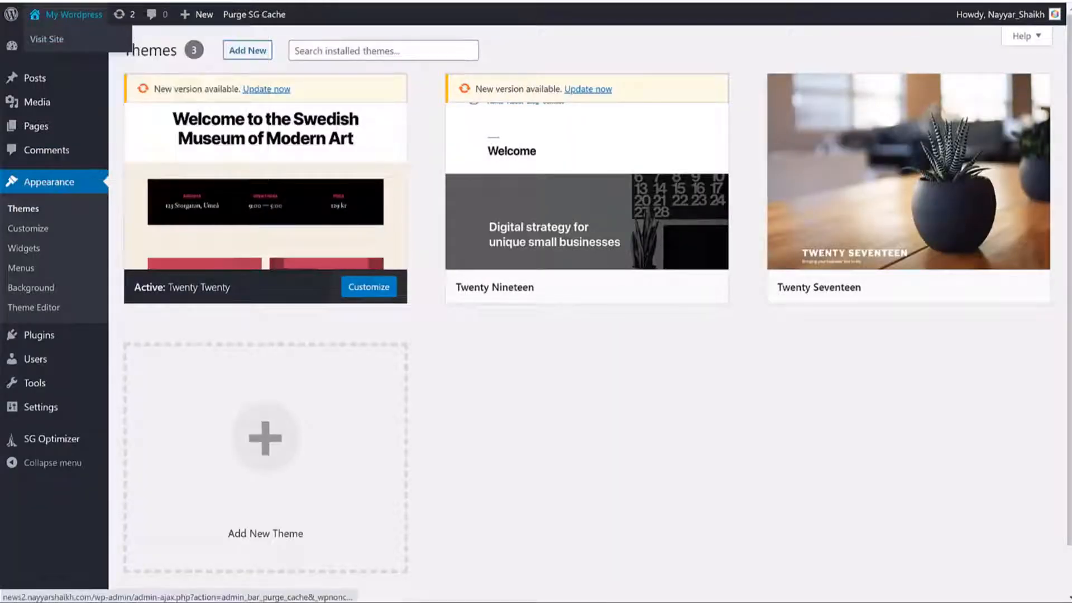
{"action": "left_click", "coordinate": [47, 39]}
{"action": "scroll", "coordinate": [779, 184], "scroll_direction": "down", "scroll_amount": 5}
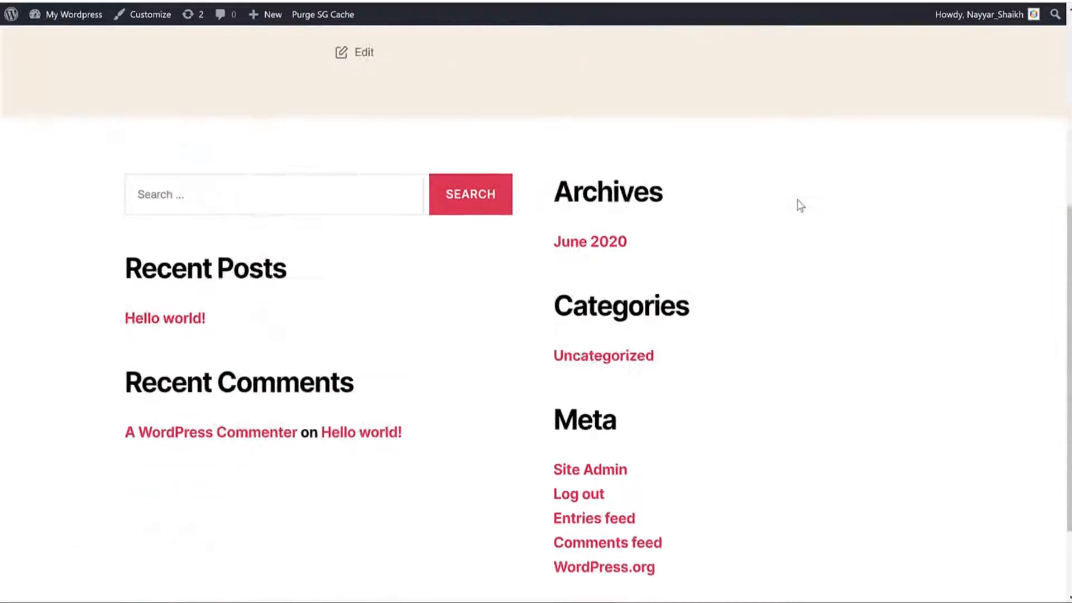
{"action": "scroll", "coordinate": [800, 206], "scroll_direction": "down", "scroll_amount": 2}
{"action": "scroll", "coordinate": [798, 208], "scroll_direction": "up", "scroll_amount": 9}
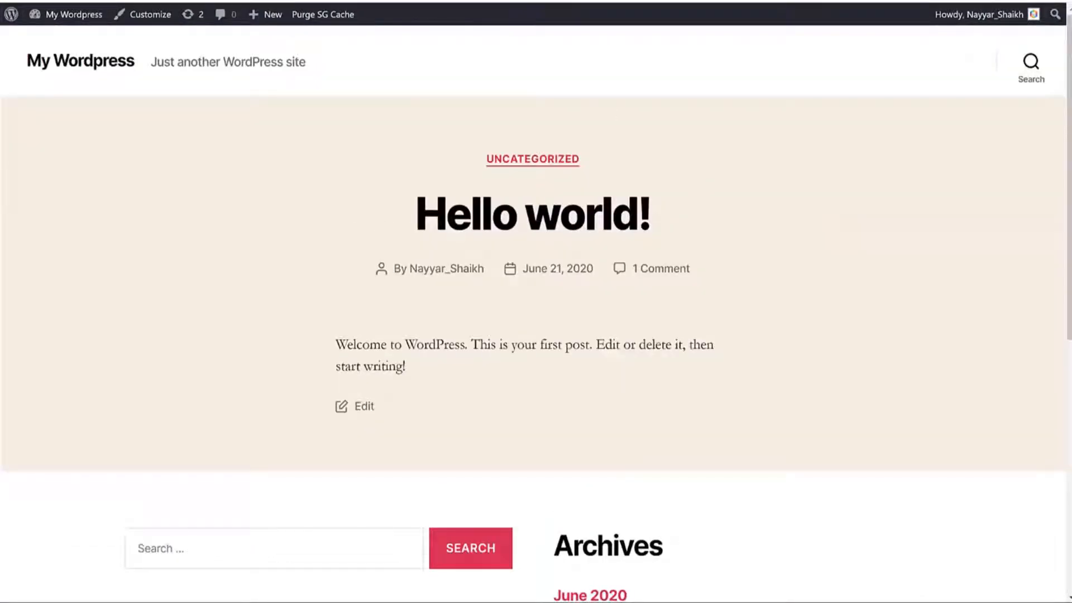
{"action": "scroll", "coordinate": [768, 220], "scroll_direction": "down", "scroll_amount": 5}
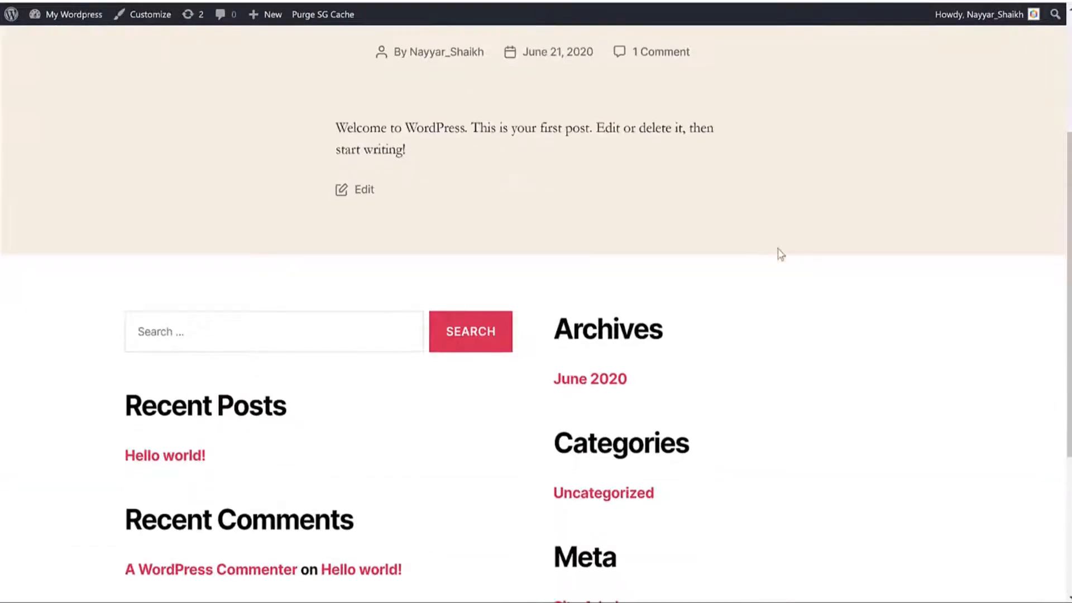
{"action": "scroll", "coordinate": [787, 291], "scroll_direction": "up", "scroll_amount": 7}
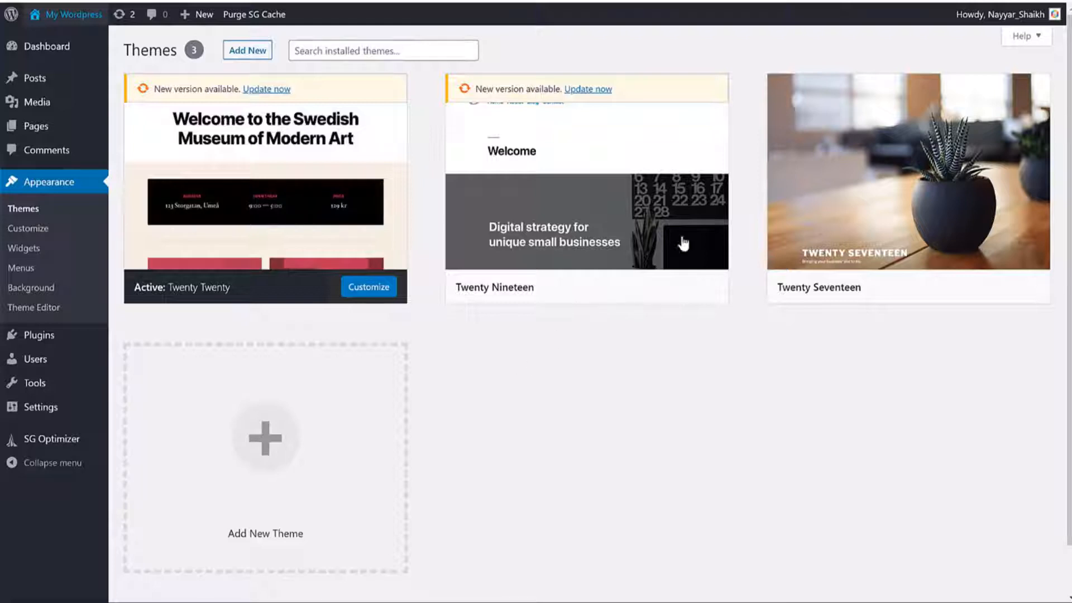
Step: Activate the Twenty Seventeen theme and preview the site with it
{"action": "mouse_move", "coordinate": [890, 267]}
{"action": "mouse_move", "coordinate": [859, 296]}
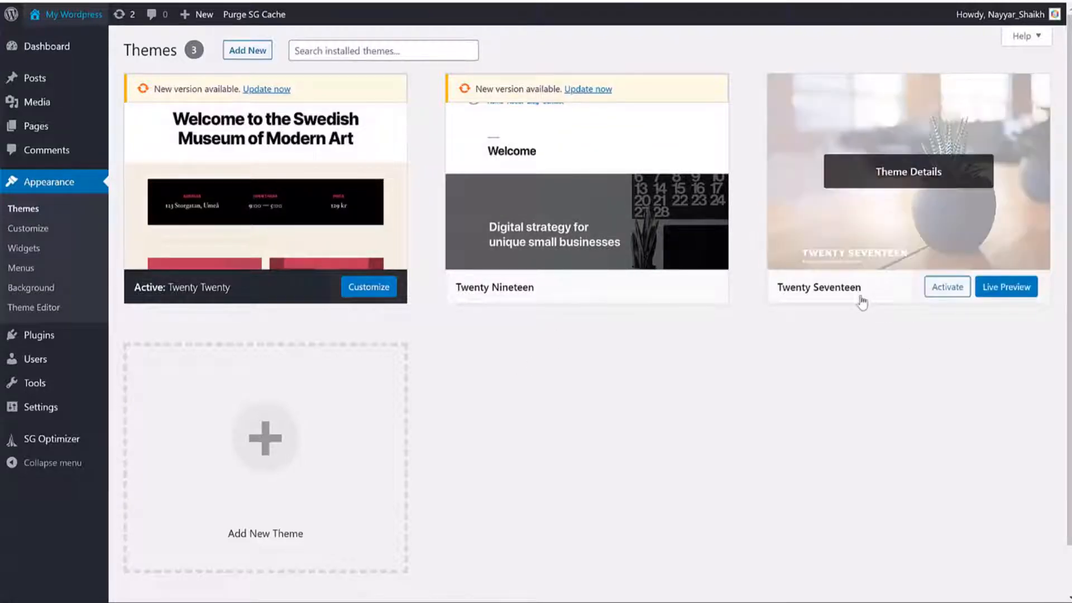
{"action": "left_click", "coordinate": [952, 295]}
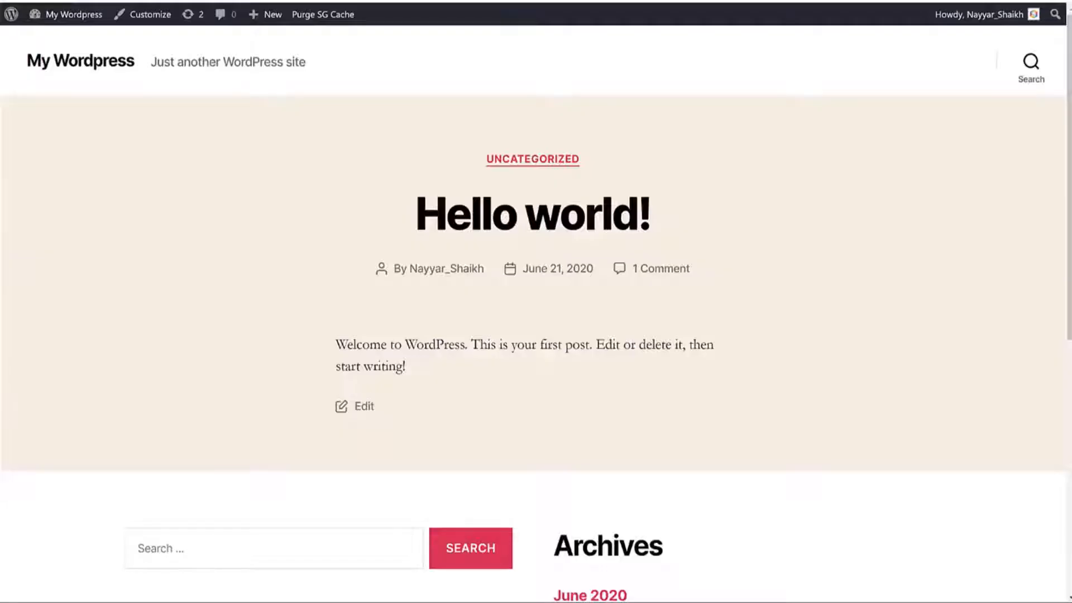
{"action": "left_click", "coordinate": [60, 3]}
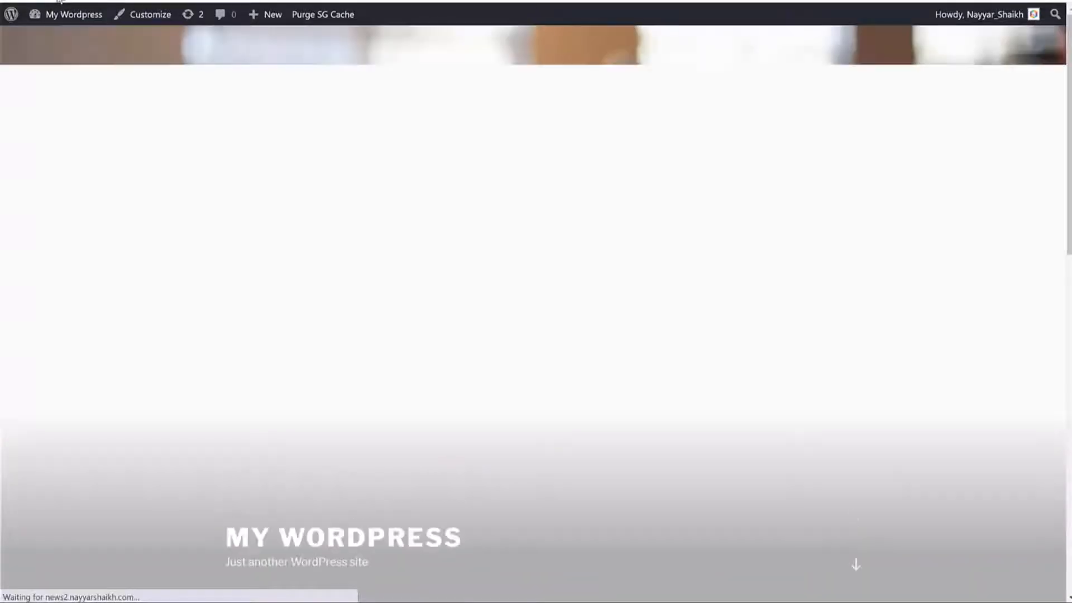
{"action": "scroll", "coordinate": [739, 96], "scroll_direction": "down", "scroll_amount": 8}
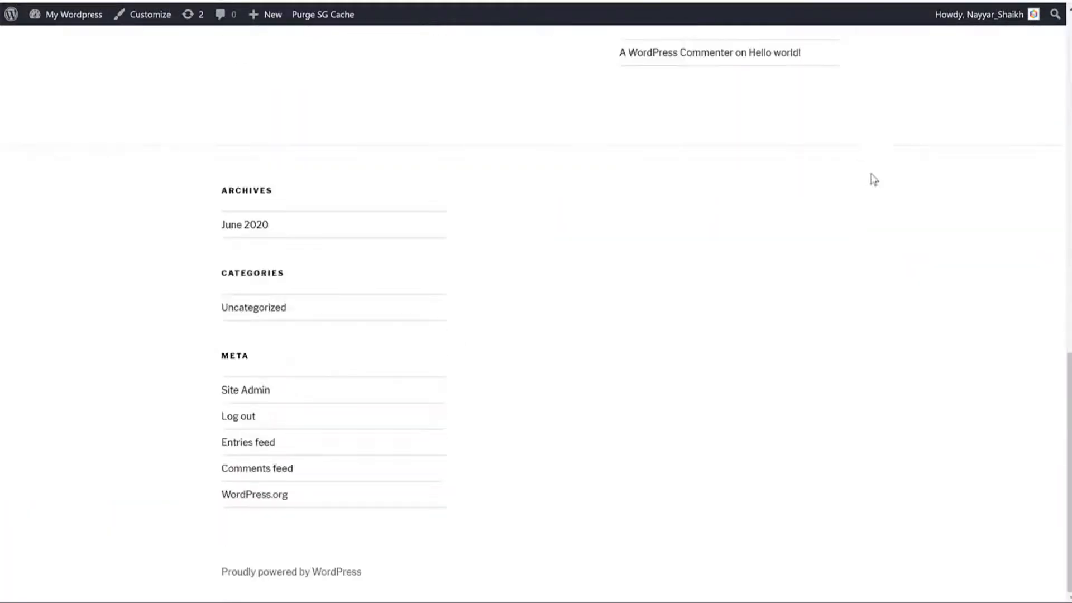
{"action": "scroll", "coordinate": [873, 176], "scroll_direction": "up", "scroll_amount": 10}
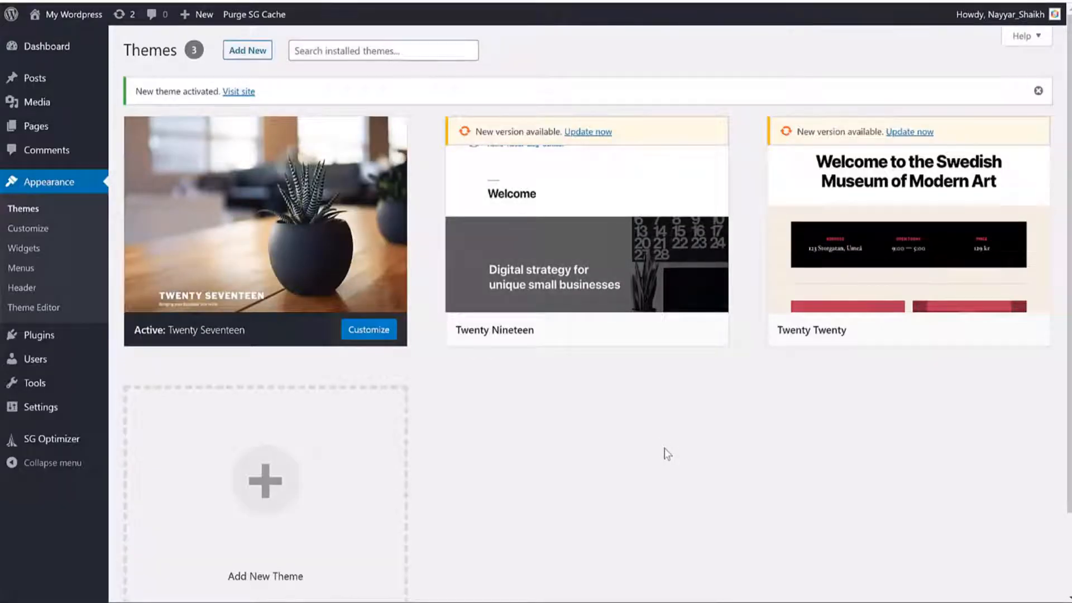
Step: Delete the Twenty Nineteen and Twenty Twenty themes, confirming each deletion
{"action": "left_click", "coordinate": [659, 327]}
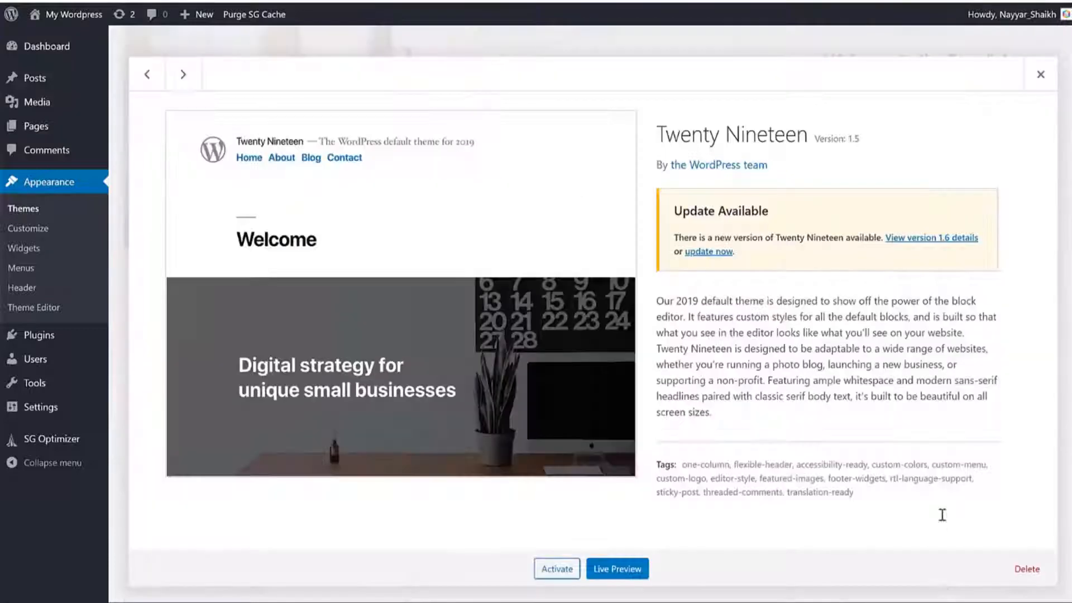
{"action": "left_click", "coordinate": [1030, 567]}
{"action": "left_click", "coordinate": [605, 94]}
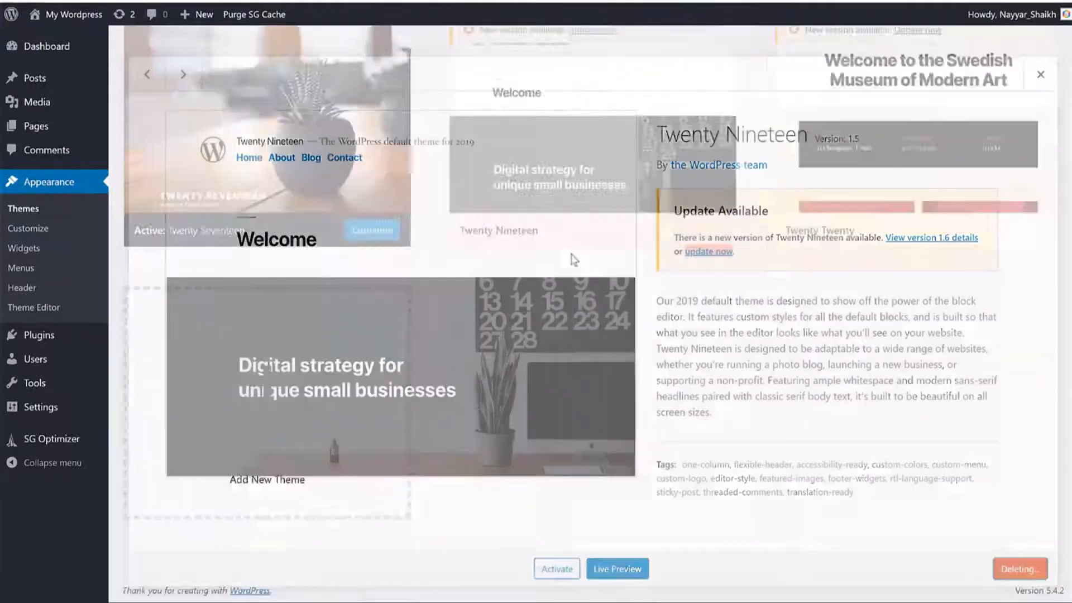
{"action": "left_click", "coordinate": [568, 222]}
{"action": "left_click", "coordinate": [1030, 567]}
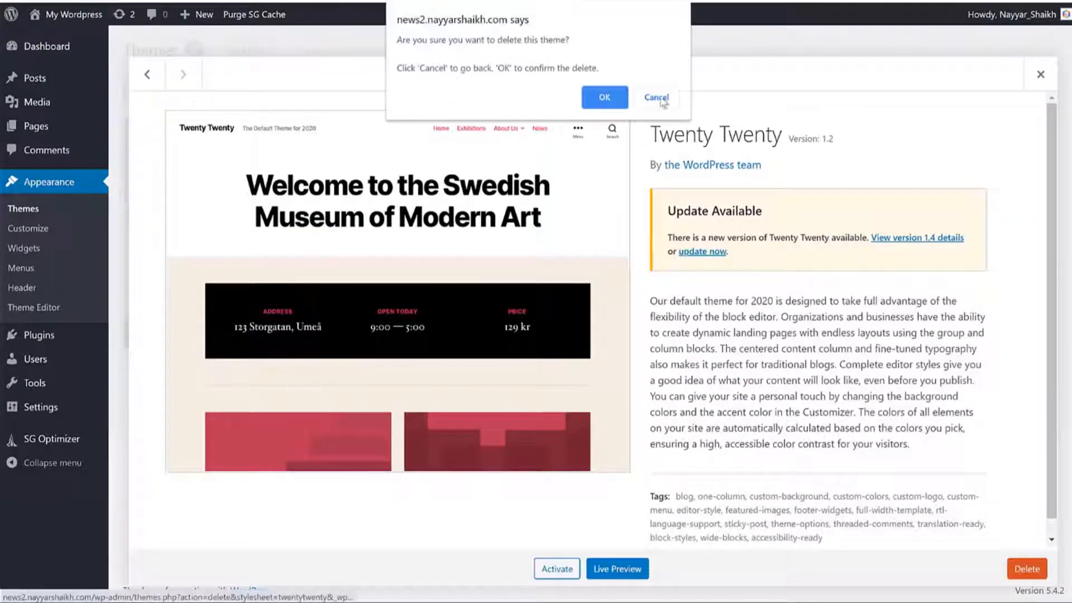
{"action": "left_click", "coordinate": [605, 93]}
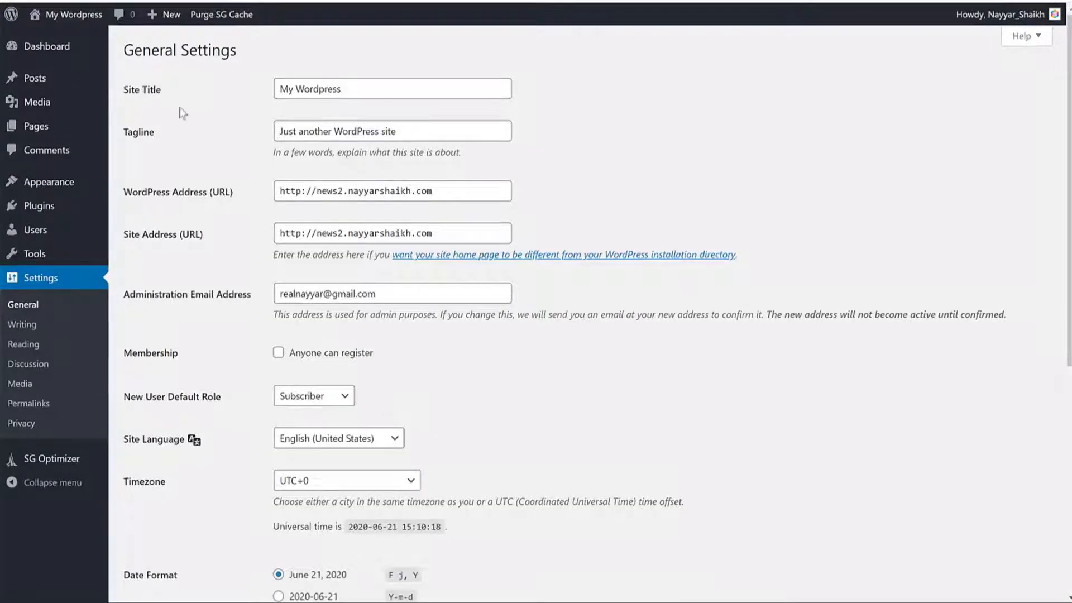
{"action": "double_click", "coordinate": [348, 94]}
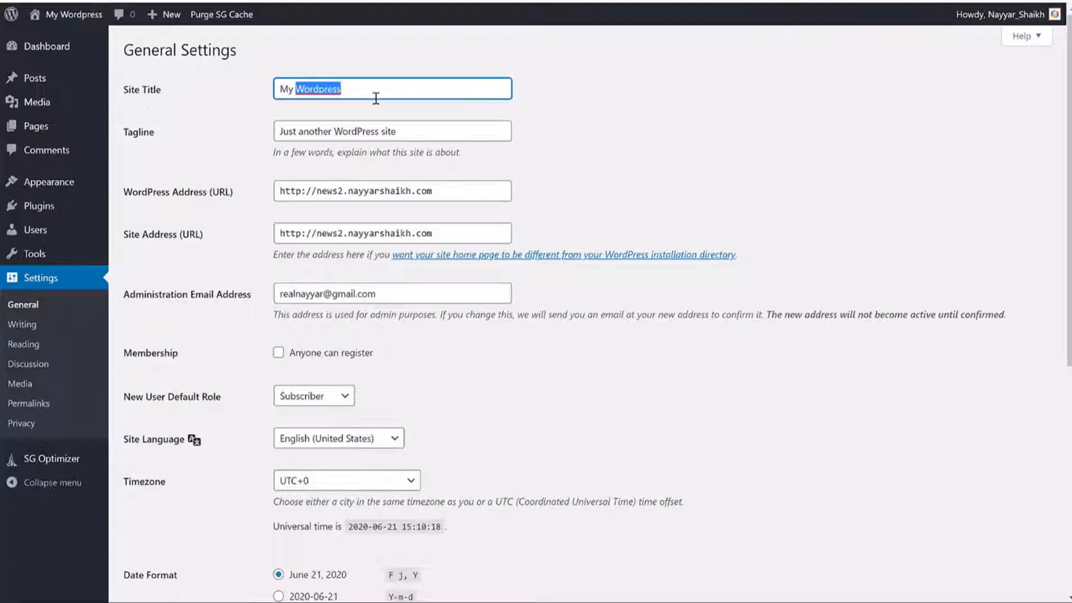
{"action": "key", "text": "ctrl+a"}
{"action": "key", "text": "BackSpace"}
{"action": "type", "text": "News"}
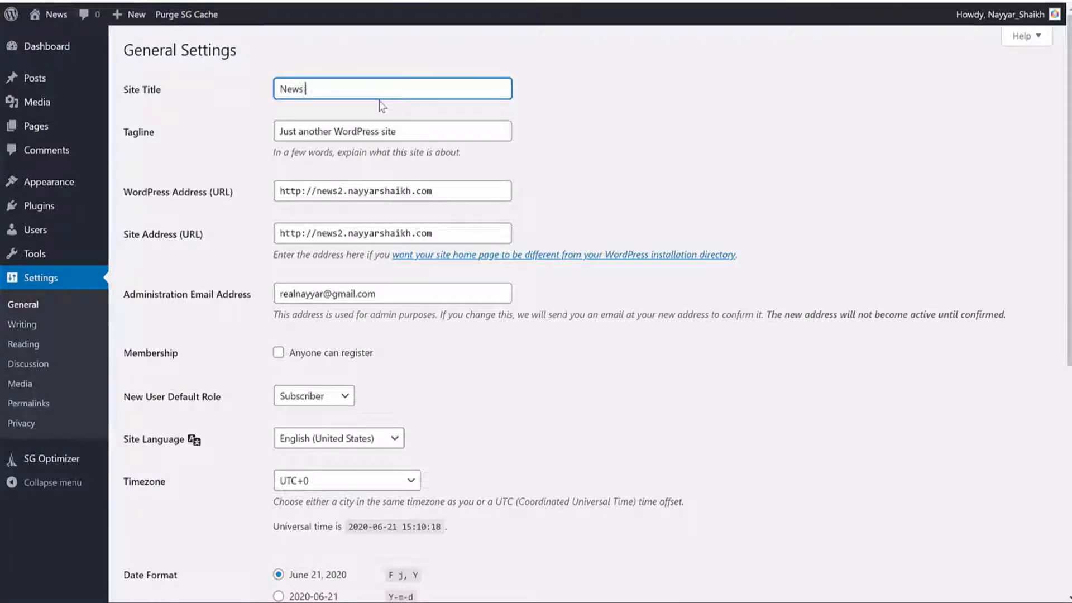
{"action": "type", "text": " Website"}
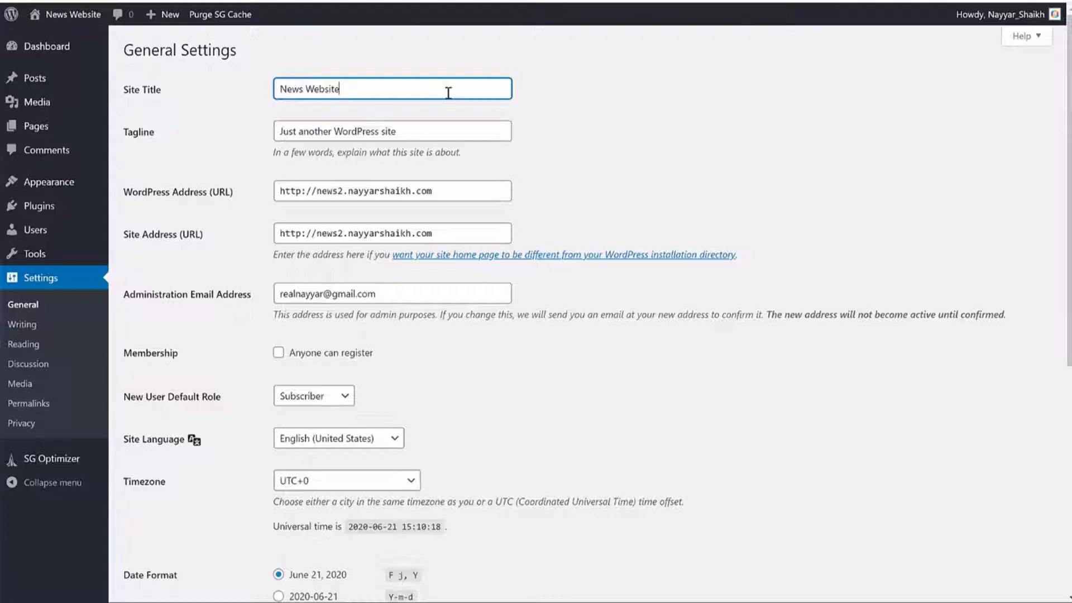
{"action": "left_click", "coordinate": [627, 148]}
{"action": "left_click", "coordinate": [468, 131]}
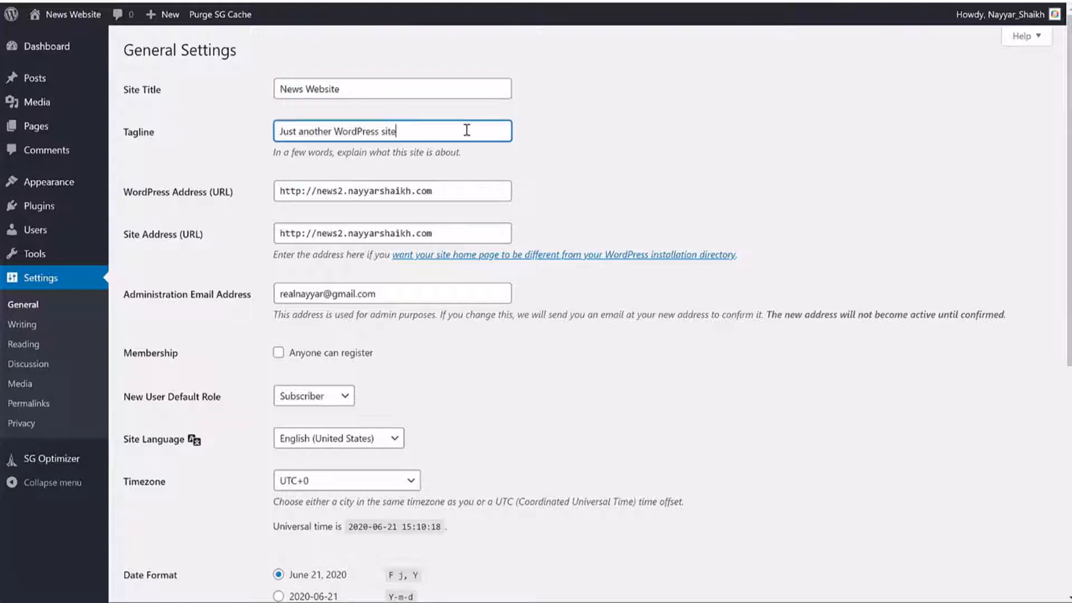
{"action": "key", "text": "ctrl+shift+Left"}
{"action": "triple_click", "coordinate": [427, 131]}
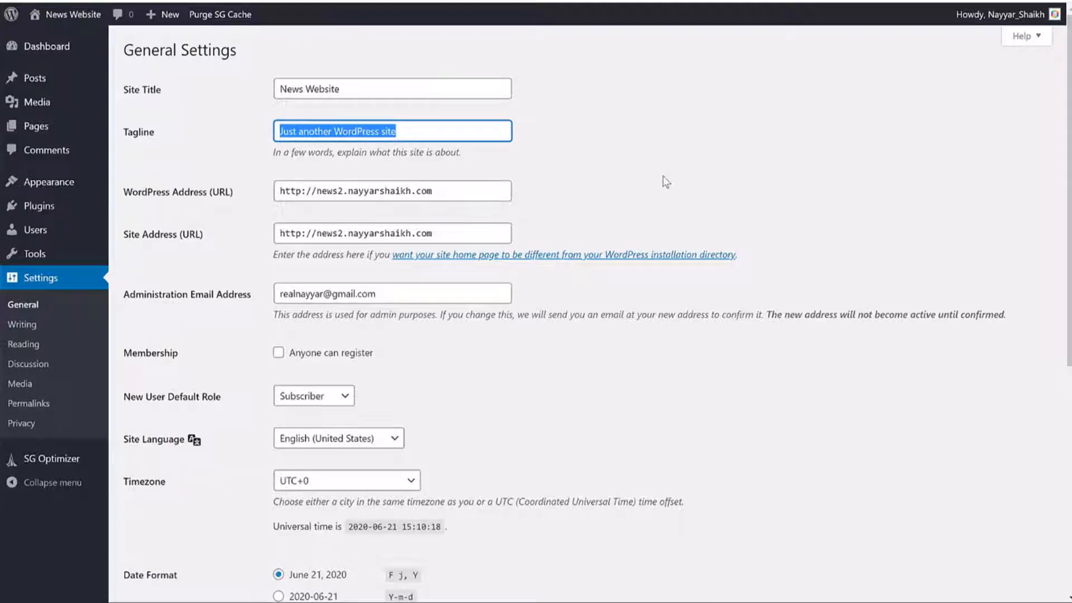
{"action": "scroll", "coordinate": [663, 179], "scroll_direction": "down", "scroll_amount": 3}
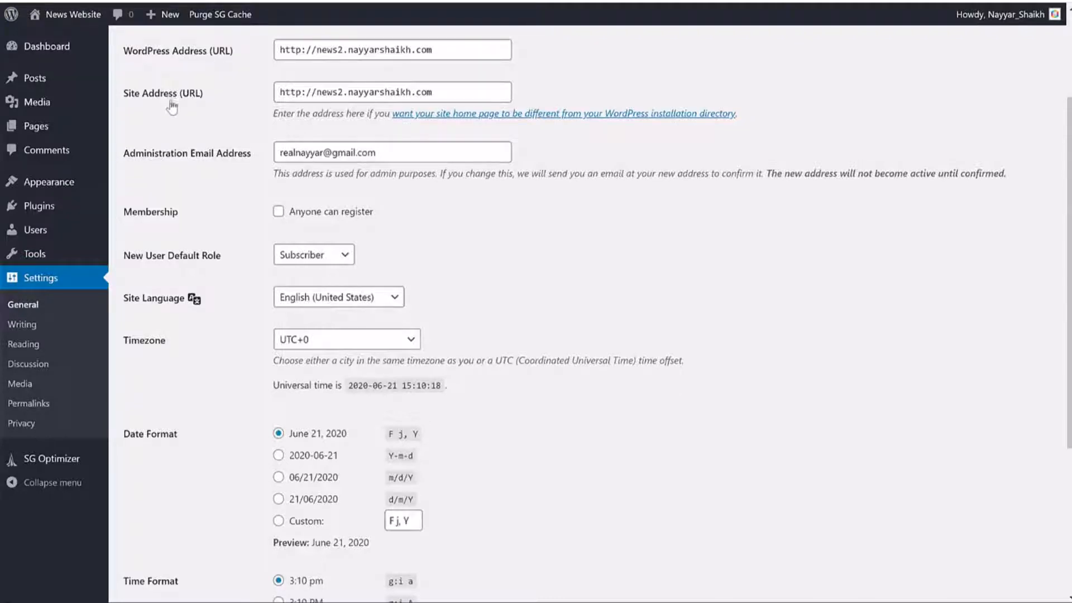
{"action": "left_click", "coordinate": [143, 1]}
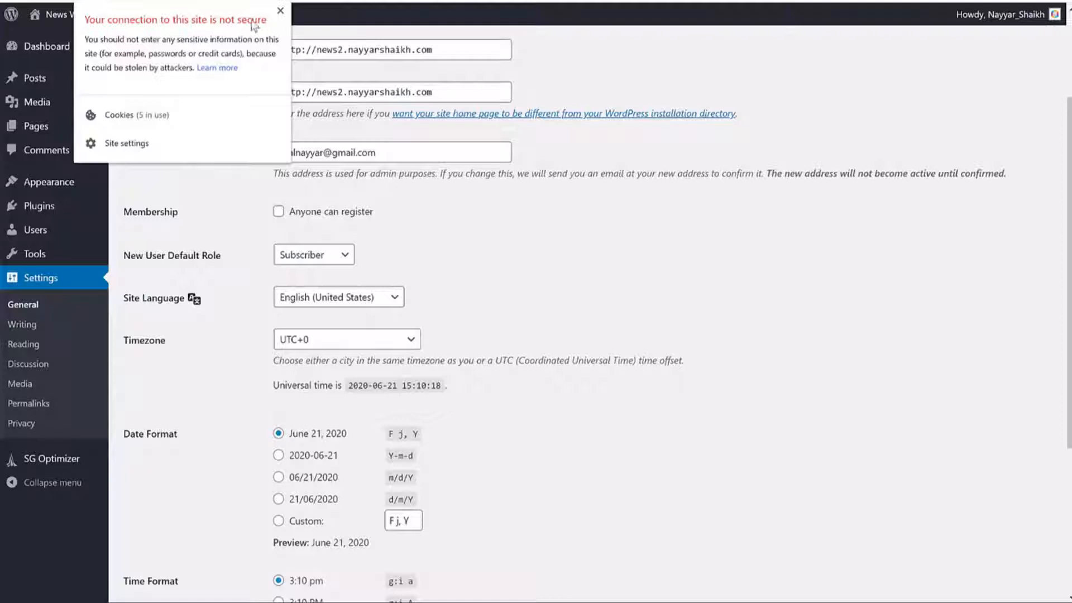
{"action": "left_click", "coordinate": [280, 11]}
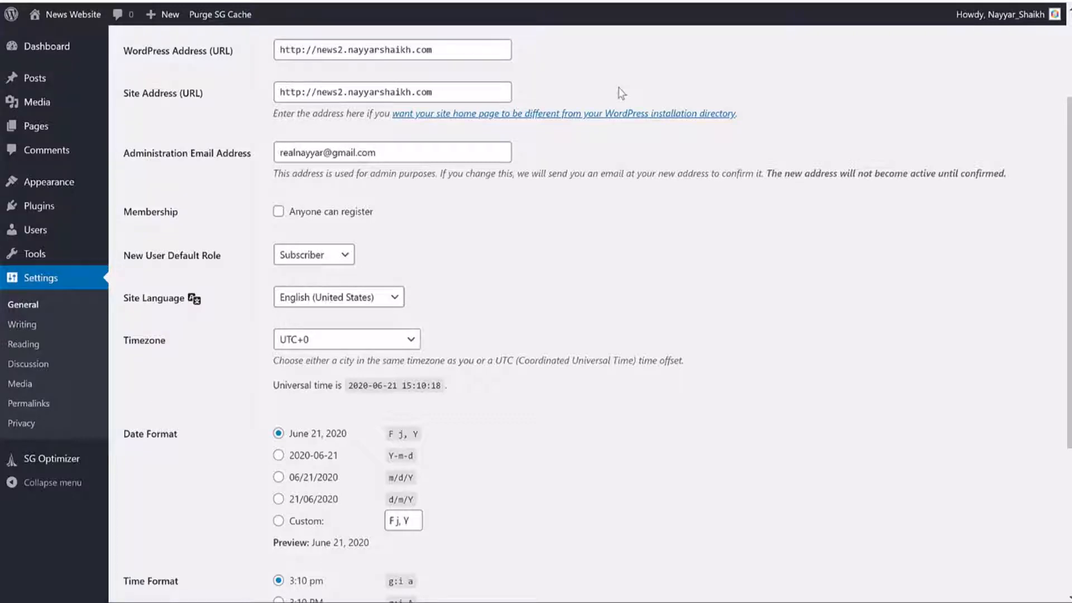
Step: Change the WordPress Address and Site Address from http to https
{"action": "key", "text": "Tab"}
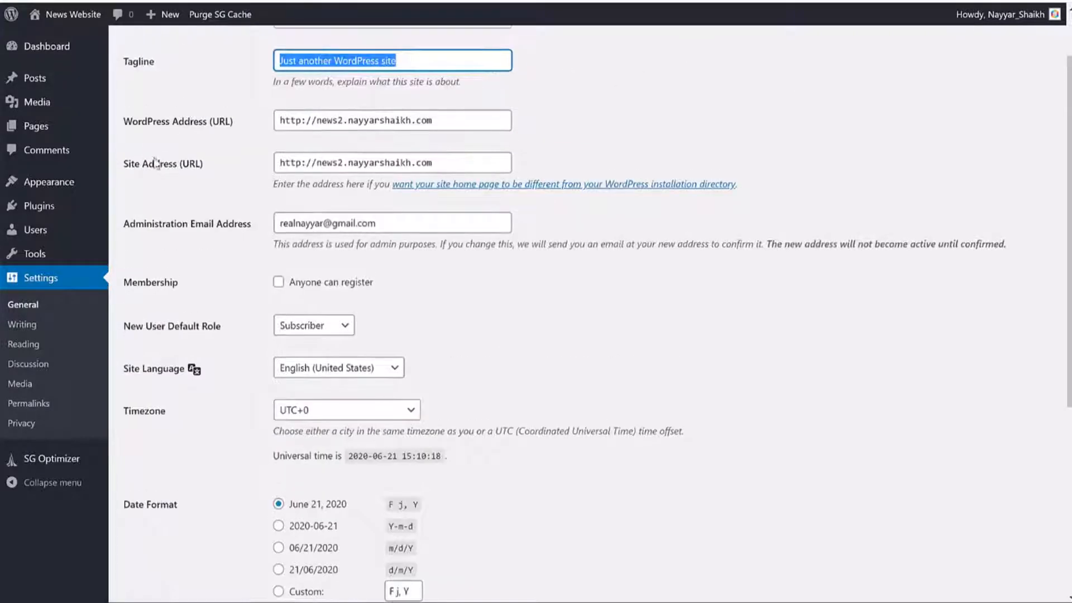
{"action": "double_click", "coordinate": [301, 120]}
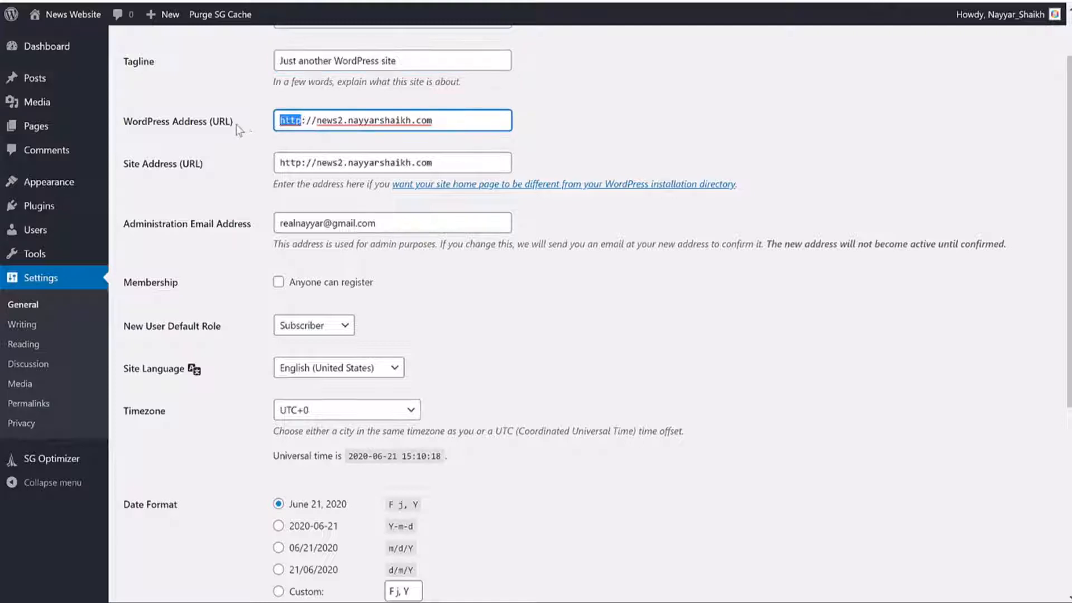
{"action": "left_click", "coordinate": [301, 121]}
{"action": "type", "text": "s"}
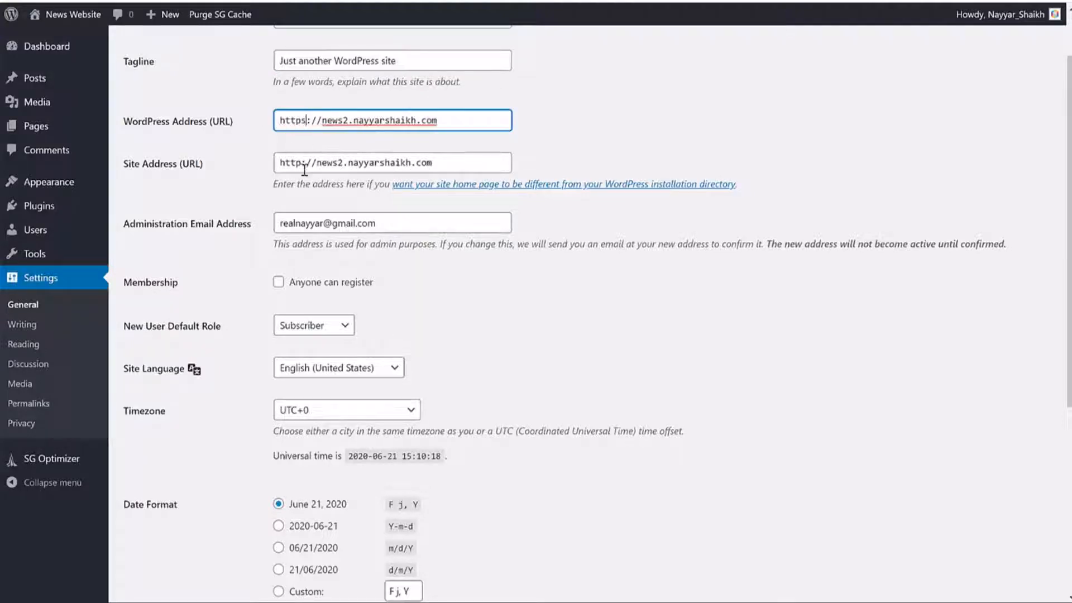
{"action": "left_click", "coordinate": [302, 163]}
{"action": "type", "text": "s"}
{"action": "left_click_drag", "start_coordinate": [311, 120], "coordinate": [260, 121]}
{"action": "left_click_drag", "start_coordinate": [307, 162], "coordinate": [226, 162]}
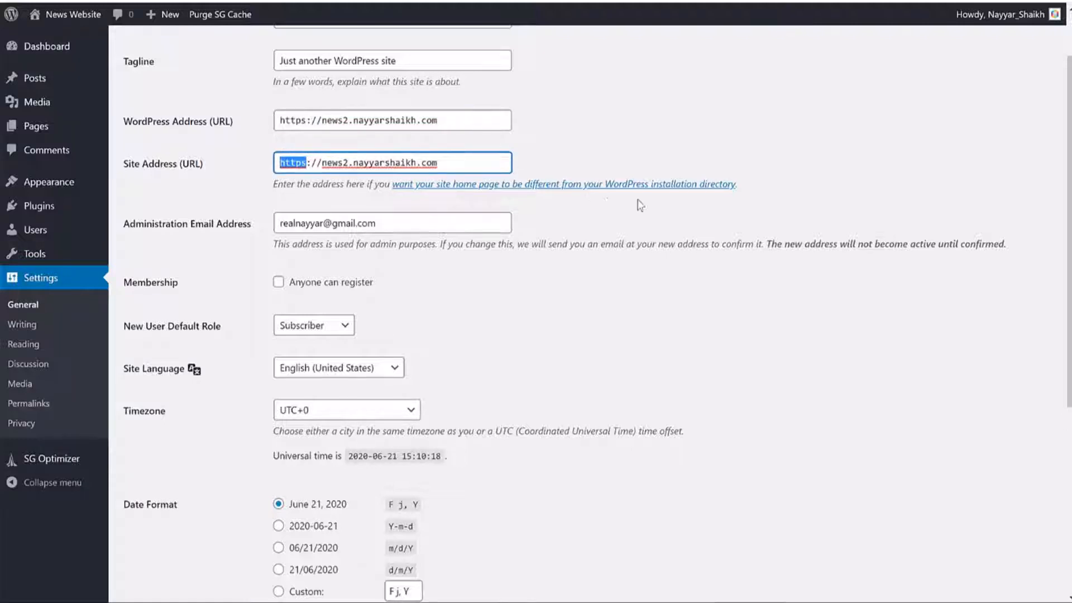
Step: Keep the administration e-mail unchanged and enable Anyone can register
{"action": "scroll", "coordinate": [307, 112], "scroll_direction": "down", "scroll_amount": 3}
{"action": "left_click", "coordinate": [384, 82]}
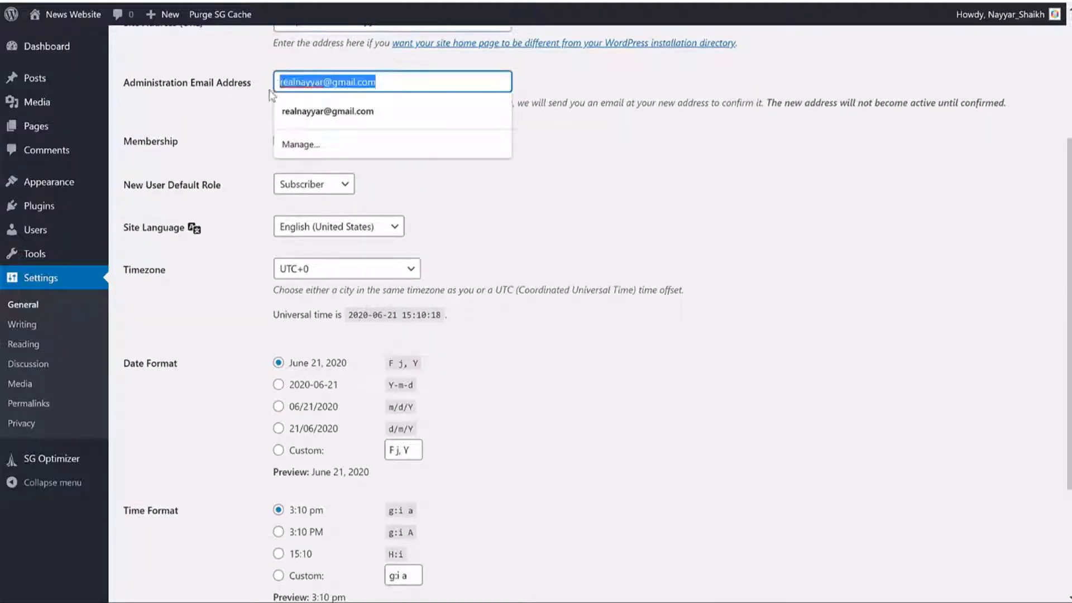
{"action": "left_click", "coordinate": [608, 101]}
{"action": "triple_click", "coordinate": [432, 79]}
{"action": "left_click", "coordinate": [602, 90]}
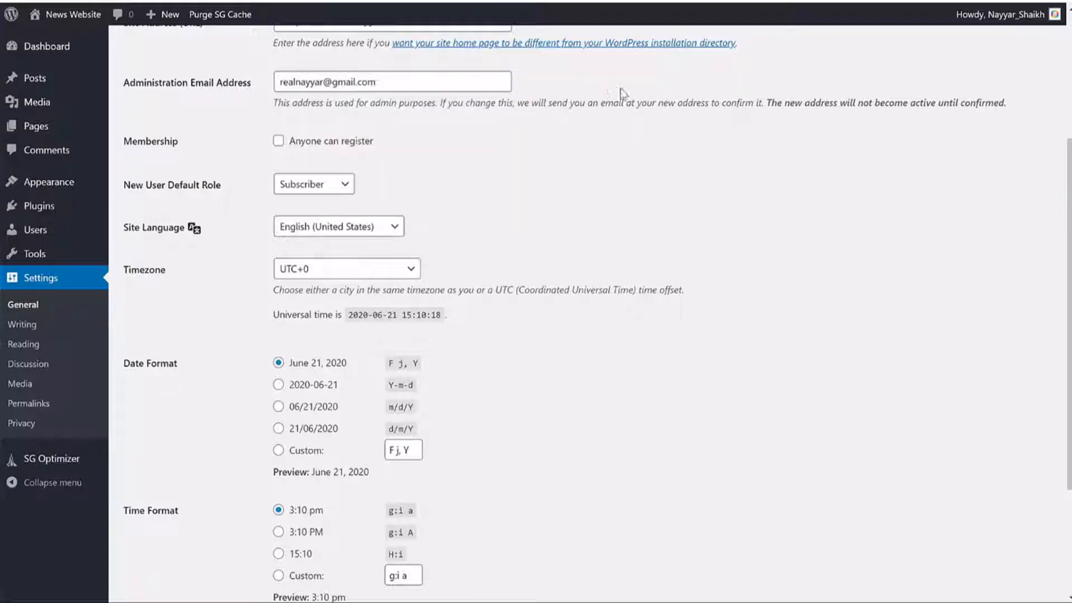
{"action": "double_click", "coordinate": [161, 142]}
{"action": "left_click", "coordinate": [341, 142]}
{"action": "left_click", "coordinate": [562, 133]}
Step: Set the timezone to Kolkata and save the general settings
{"action": "scroll", "coordinate": [695, 231], "scroll_direction": "down", "scroll_amount": 1}
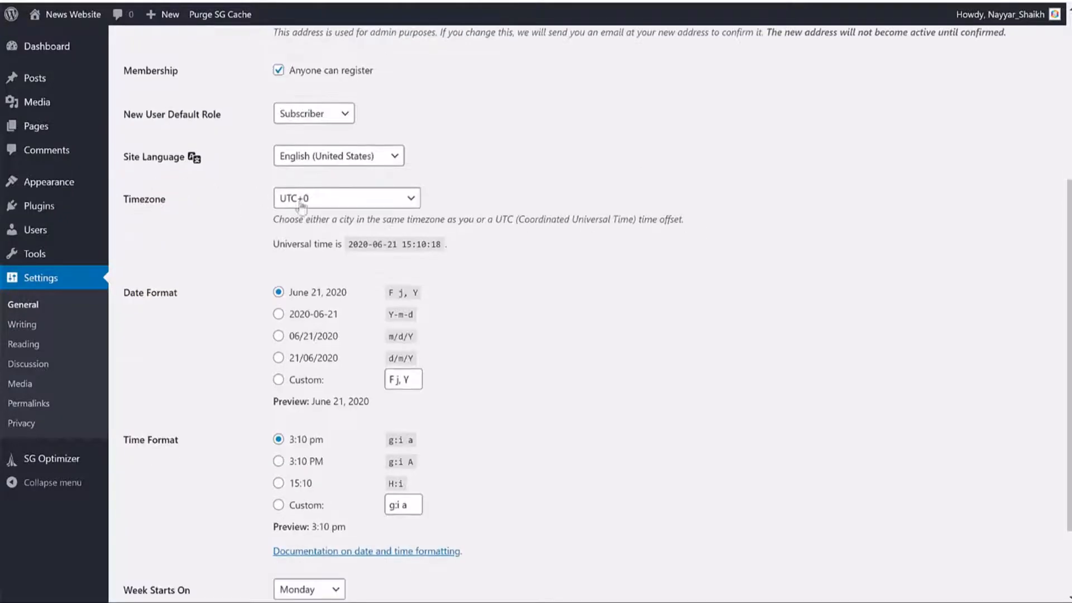
{"action": "left_click", "coordinate": [322, 200]}
{"action": "type", "text": "kolkata"}
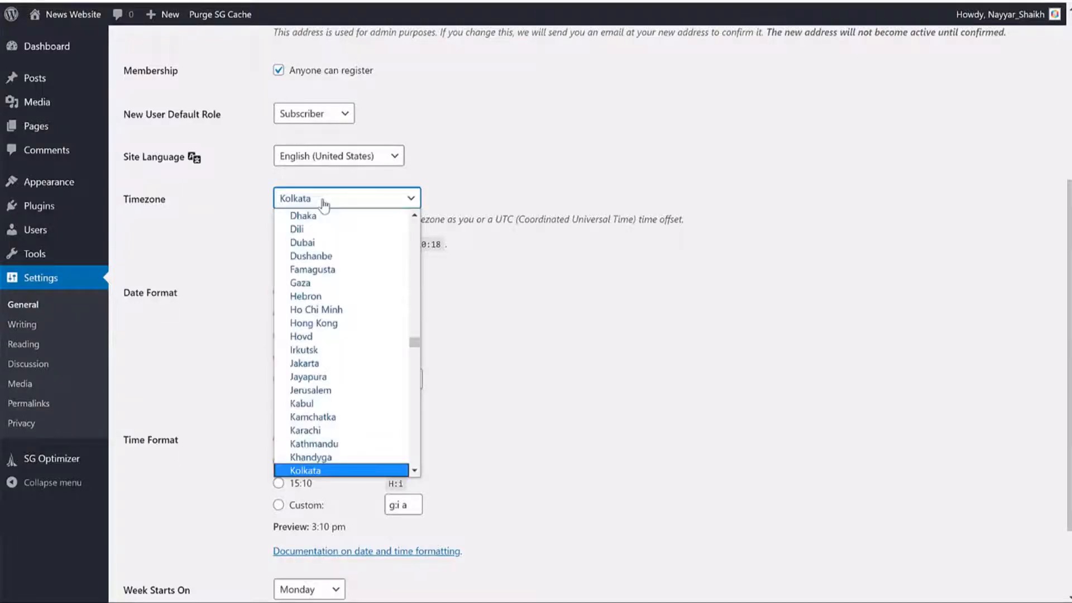
{"action": "key", "text": "Return"}
{"action": "scroll", "coordinate": [658, 285], "scroll_direction": "down", "scroll_amount": 2}
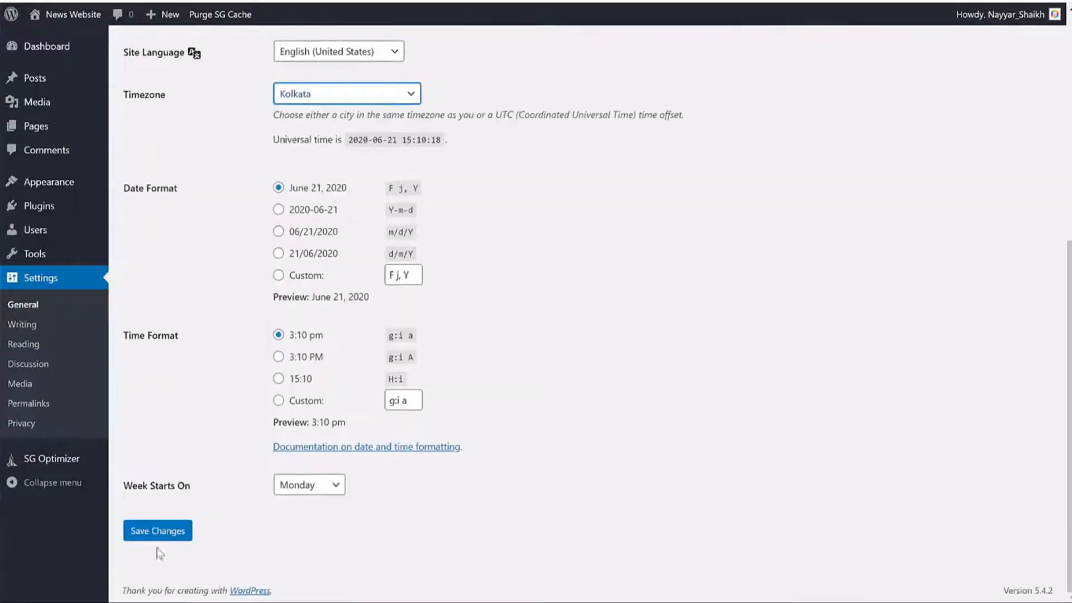
{"action": "left_click", "coordinate": [179, 533]}
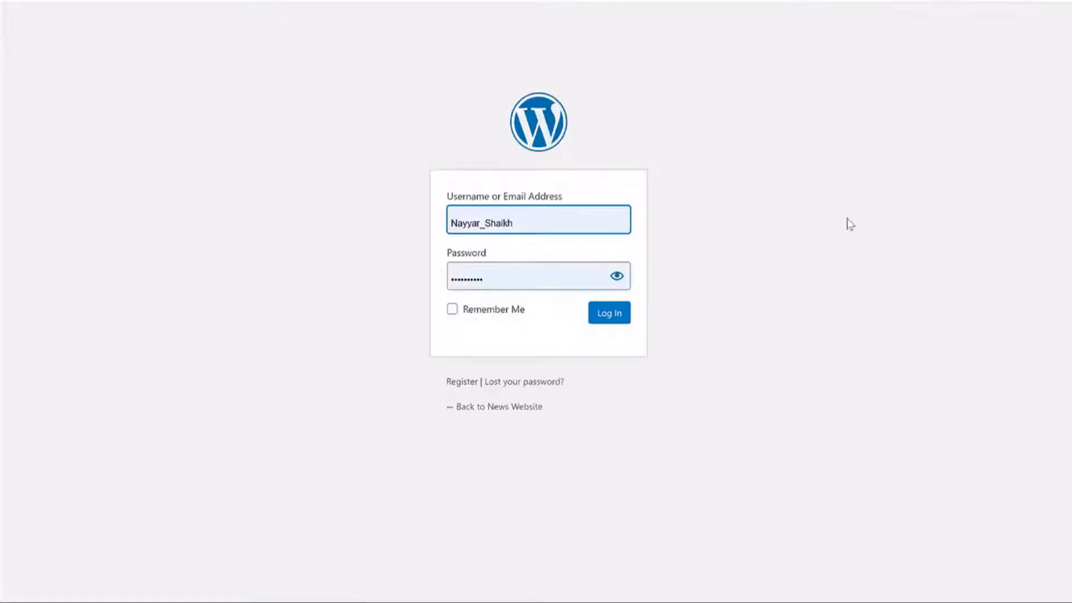
Step: Log back in to the admin area and confirm the connection is secure
{"action": "left_click", "coordinate": [611, 313]}
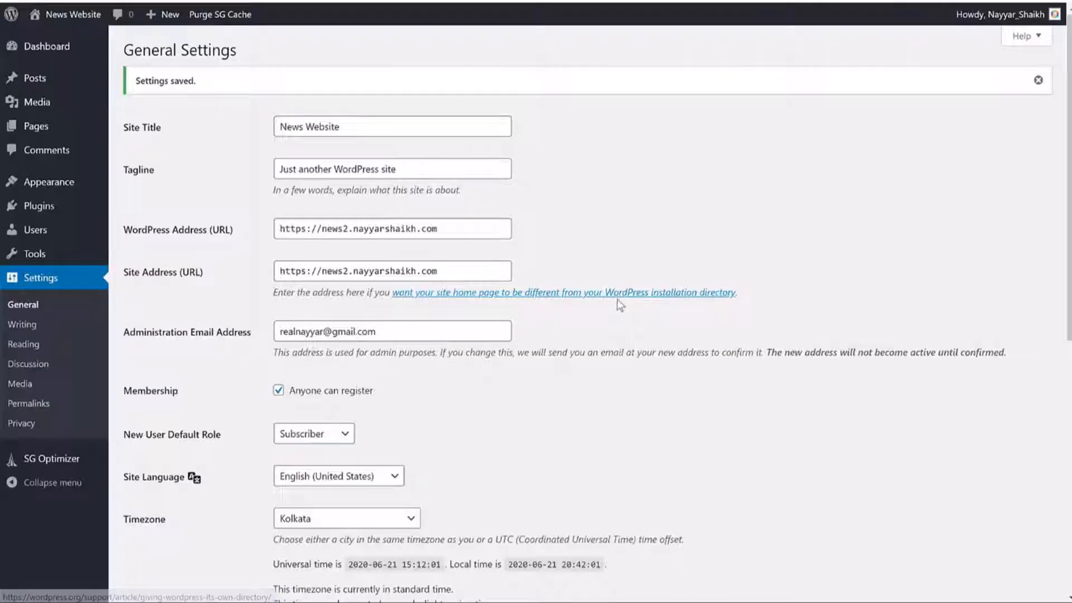
{"action": "left_click", "coordinate": [83, 1]}
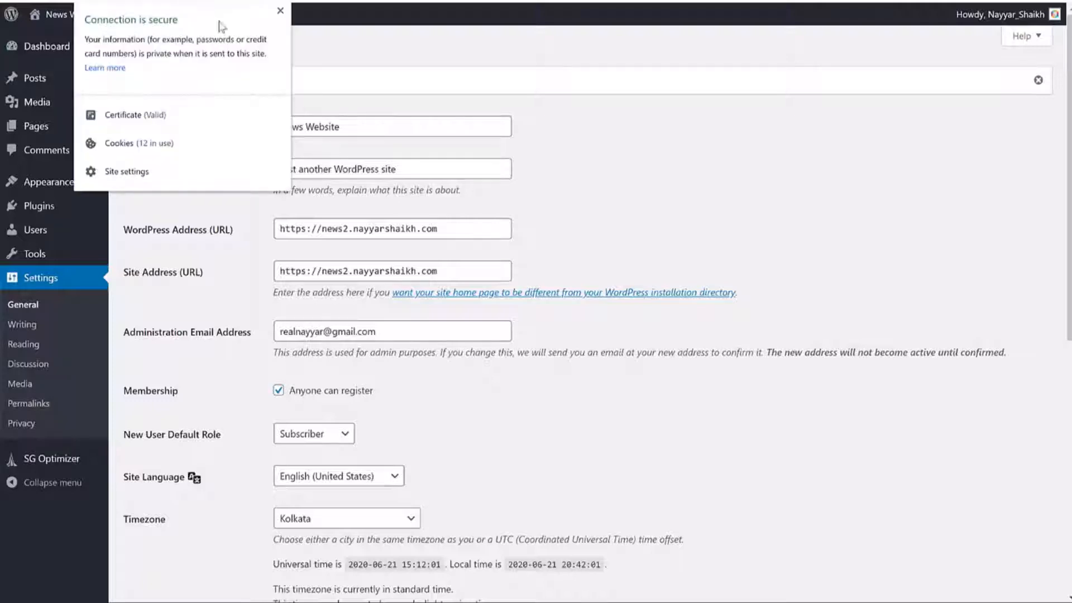
{"action": "left_click", "coordinate": [281, 12]}
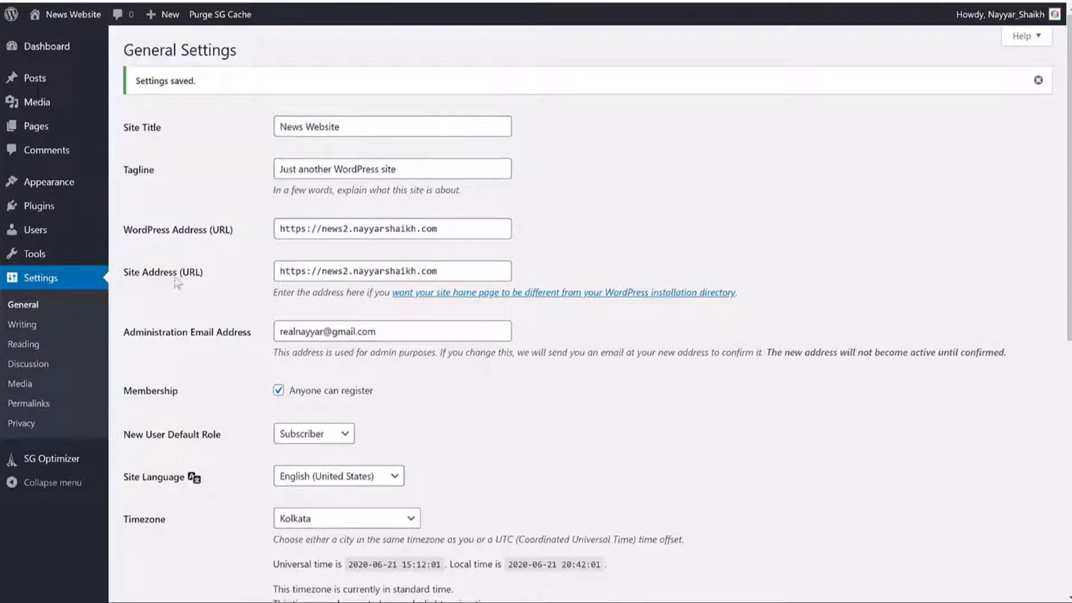
Step: Save the permalink structure as Post name, then return to the Dashboard
{"action": "left_click", "coordinate": [48, 408]}
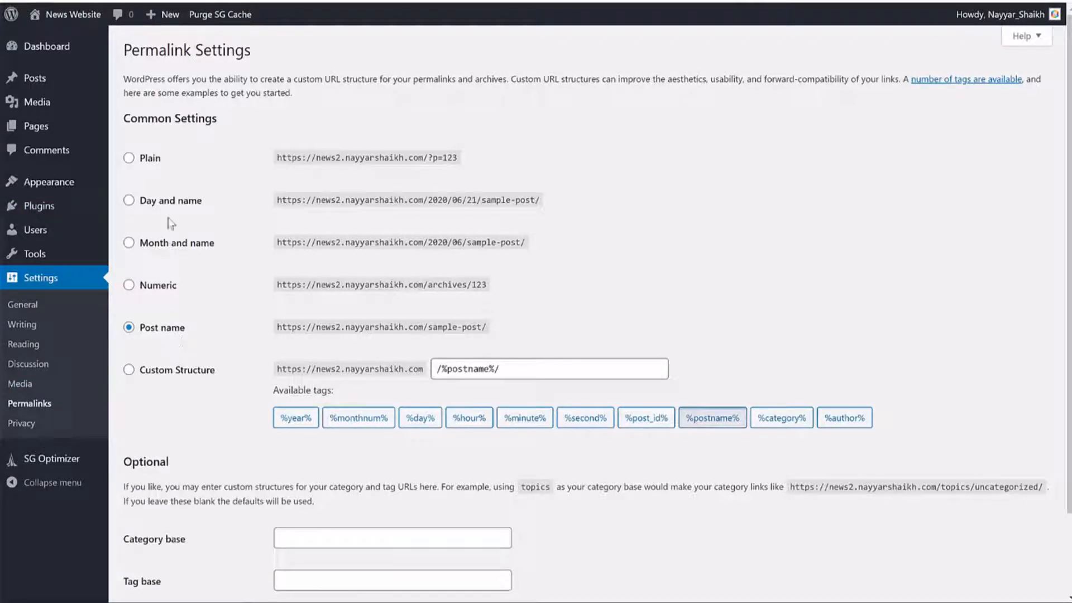
{"action": "left_click", "coordinate": [161, 202]}
{"action": "left_click", "coordinate": [144, 161]}
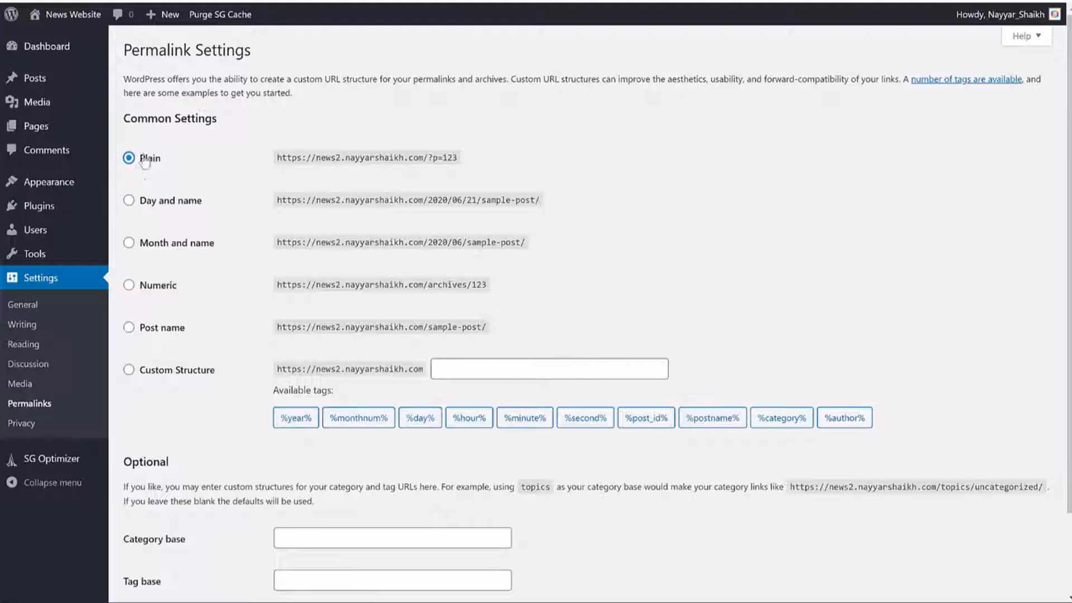
{"action": "left_click", "coordinate": [174, 329]}
{"action": "scroll", "coordinate": [230, 345], "scroll_direction": "down", "scroll_amount": 2}
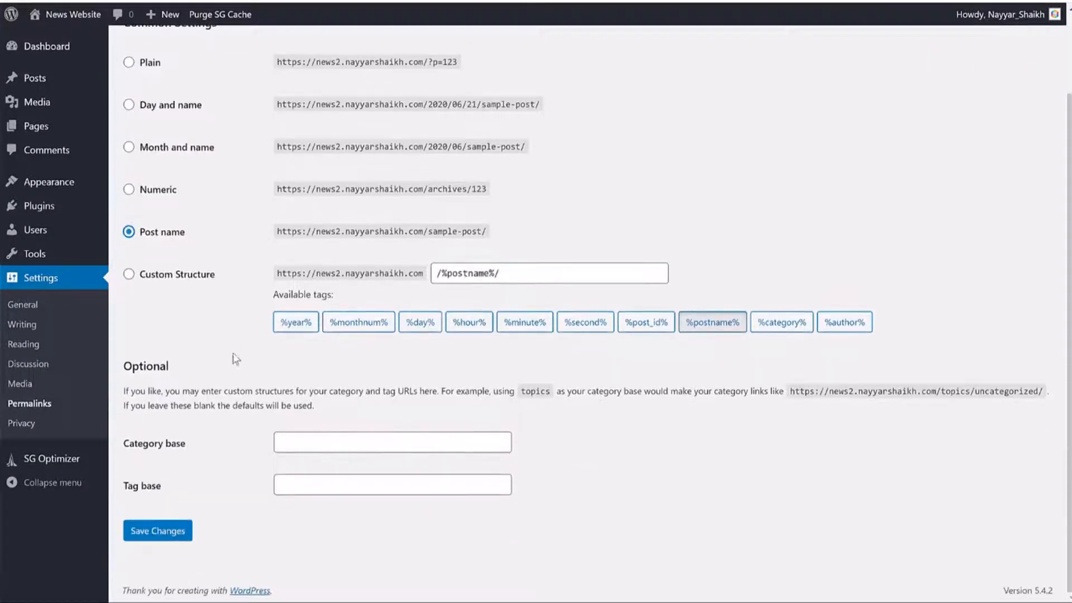
{"action": "left_click", "coordinate": [159, 533]}
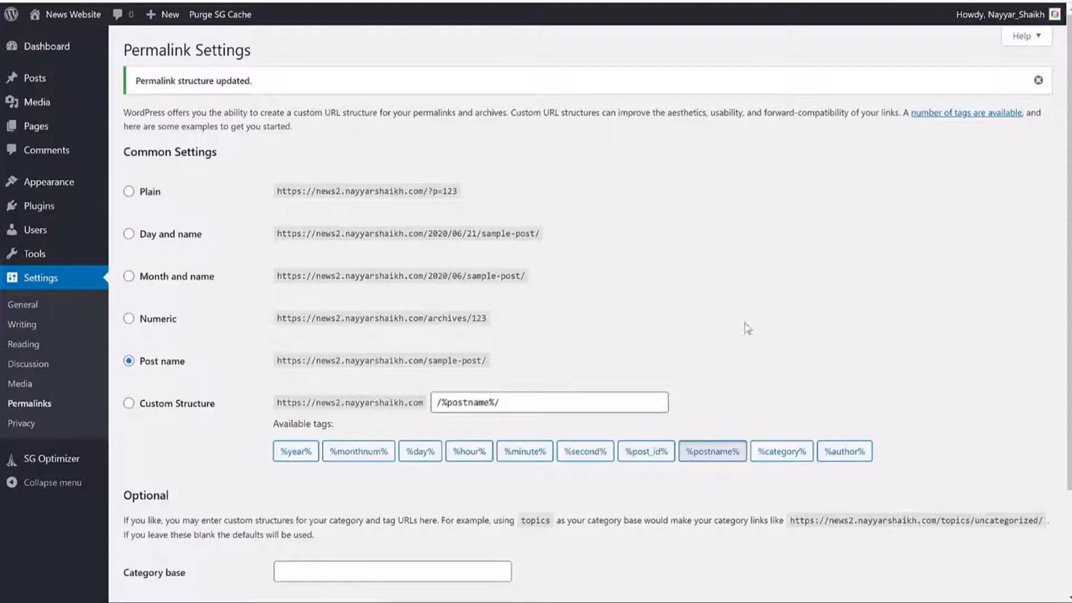
{"action": "left_click", "coordinate": [47, 45]}
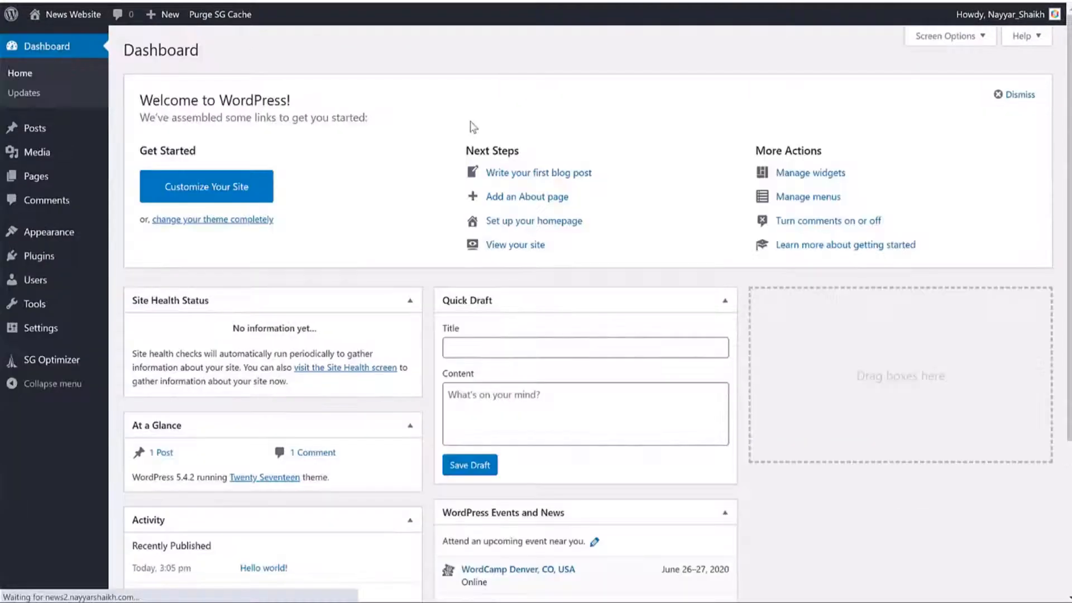
Step: Hide Site Health Status, At a Glance, Activity, Quick Draft, WordPress Events and News, and Welcome in Screen Options
{"action": "scroll", "coordinate": [725, 332], "scroll_direction": "down", "scroll_amount": 4}
{"action": "scroll", "coordinate": [731, 368], "scroll_direction": "up", "scroll_amount": 4}
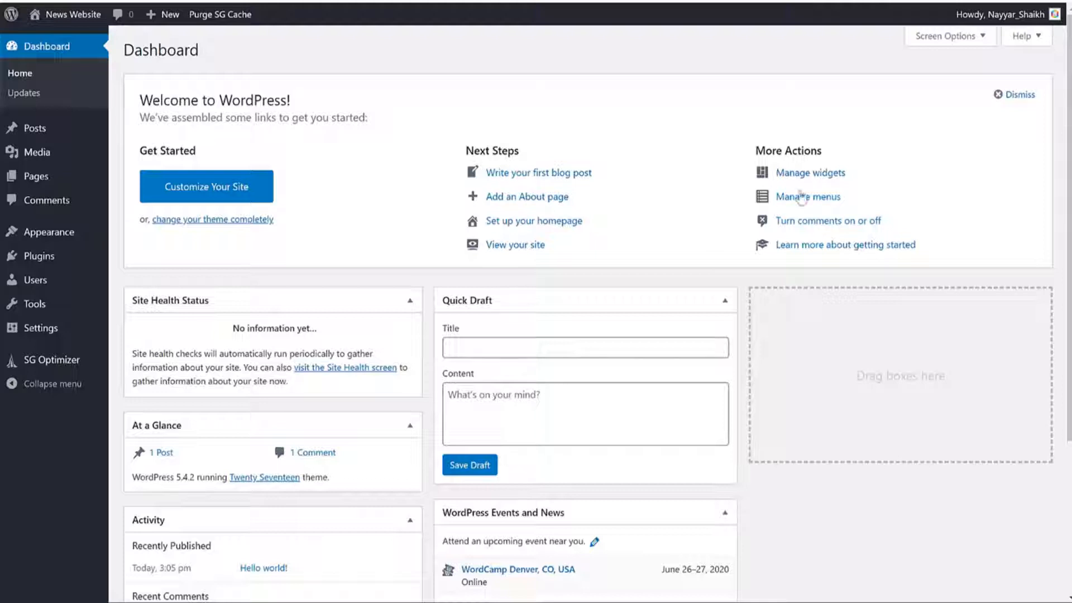
{"action": "left_click", "coordinate": [943, 40]}
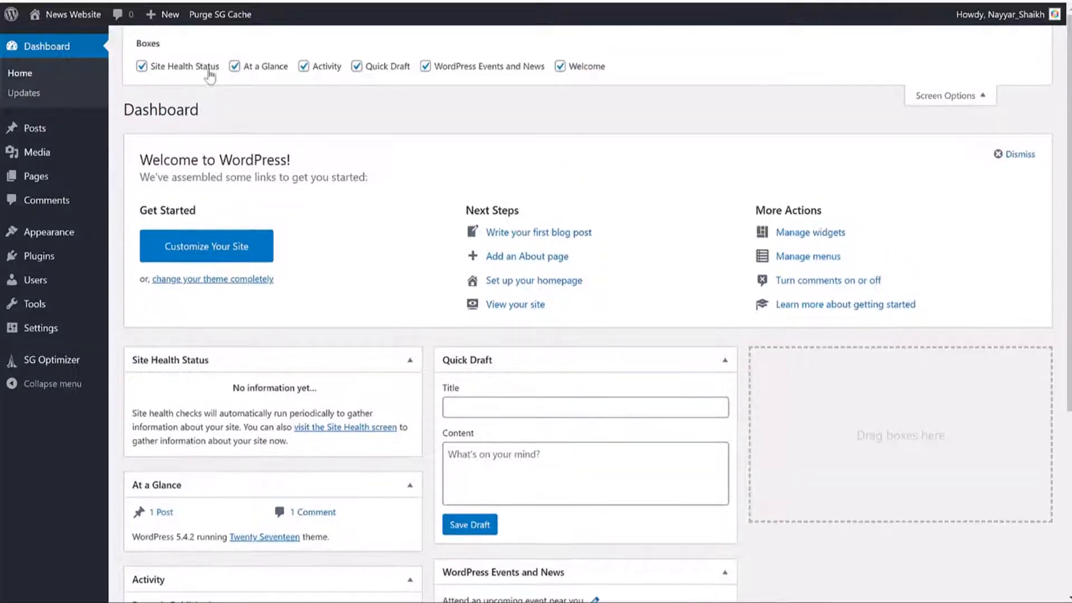
{"action": "left_click", "coordinate": [209, 70]}
{"action": "left_click", "coordinate": [235, 67]}
{"action": "left_click", "coordinate": [317, 69]}
{"action": "left_click", "coordinate": [357, 67]}
{"action": "left_click", "coordinate": [425, 67]}
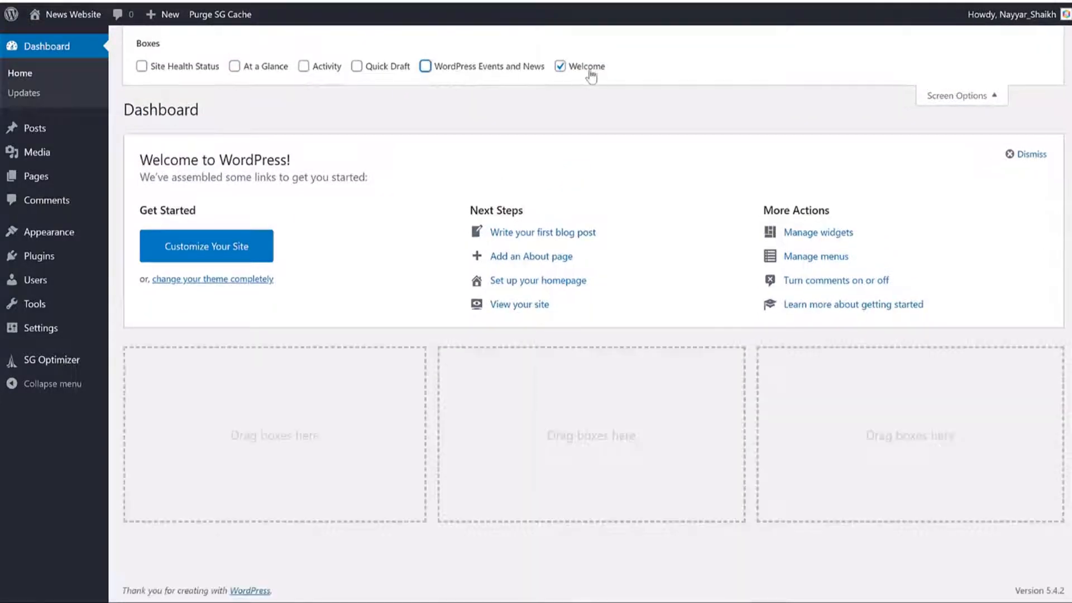
{"action": "left_click", "coordinate": [589, 71]}
{"action": "left_click", "coordinate": [957, 96]}
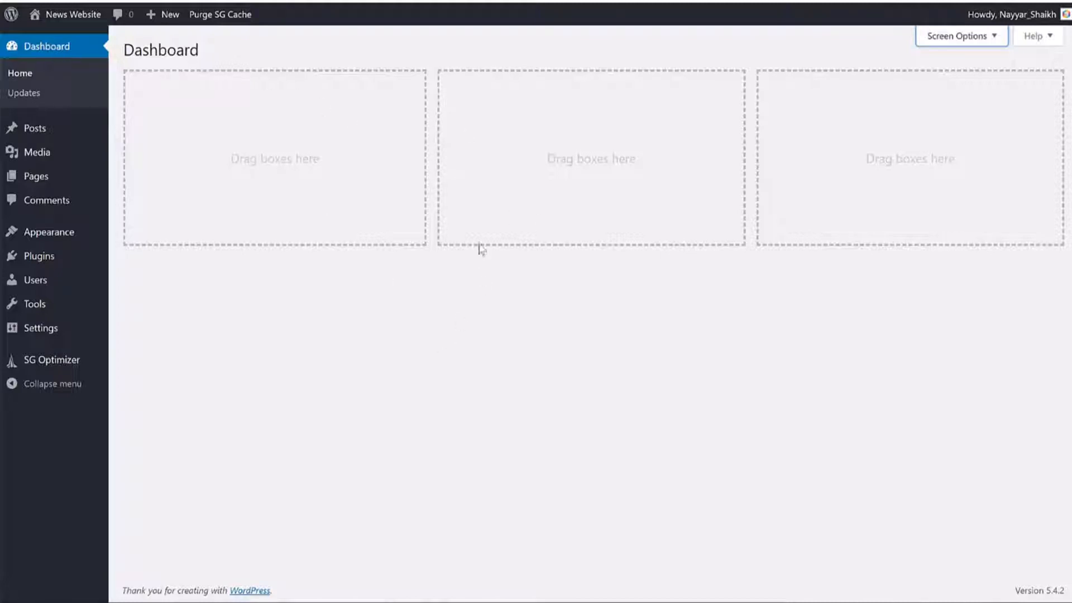
Step: Trash the default 'Hello world!' post from All Posts and start a new post
{"action": "mouse_move", "coordinate": [56, 135]}
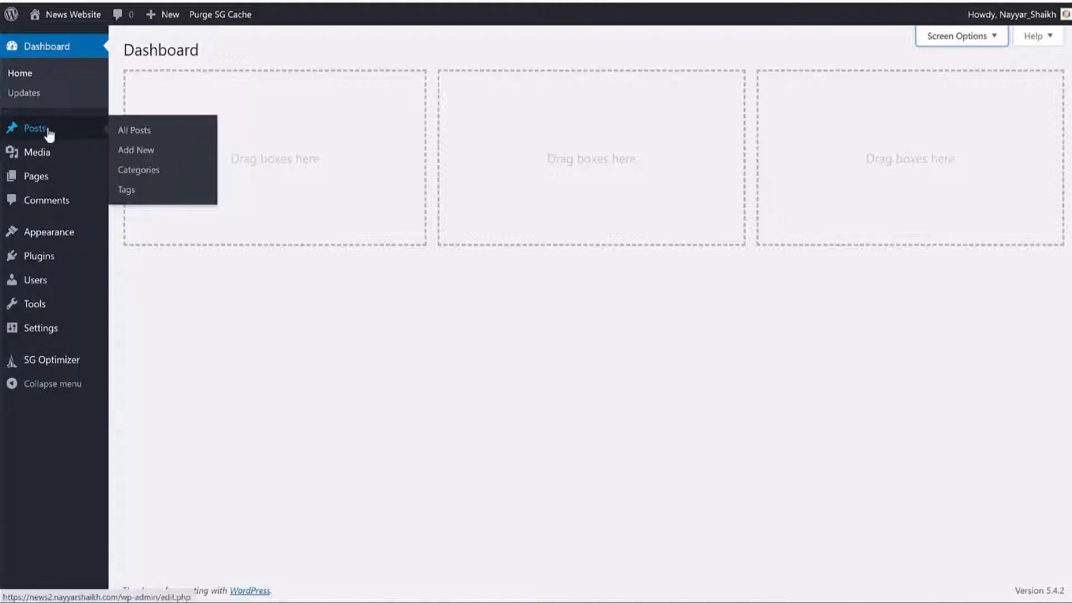
{"action": "left_click", "coordinate": [150, 156]}
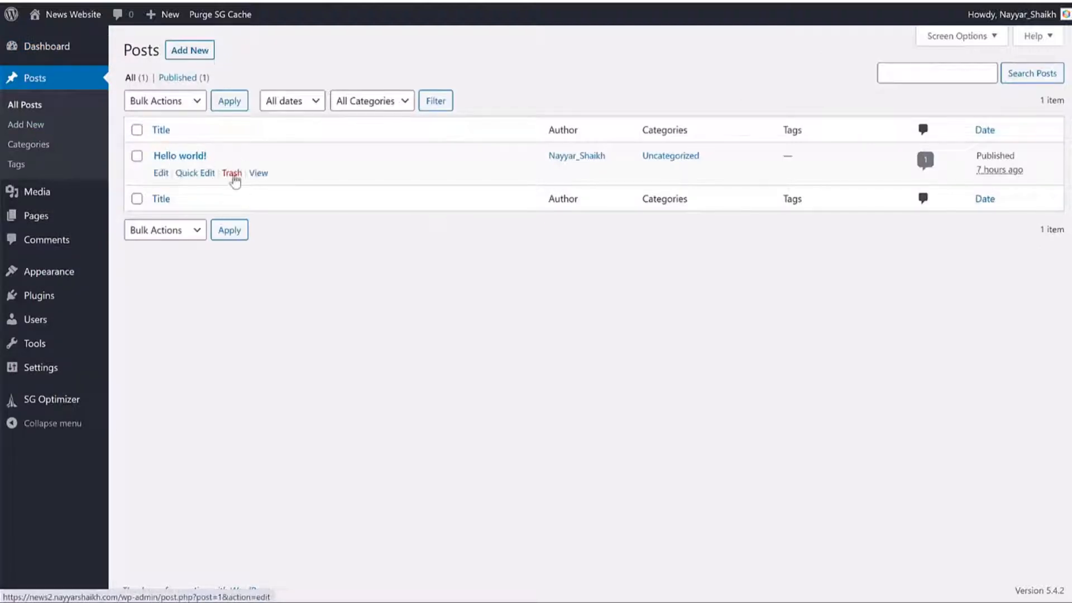
{"action": "left_click", "coordinate": [232, 173]}
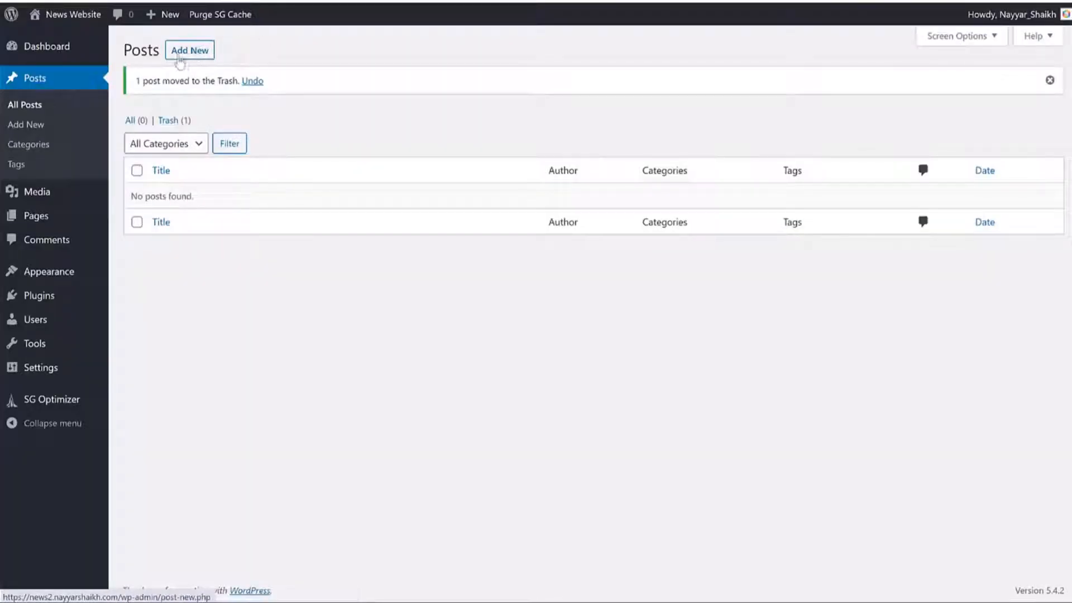
{"action": "left_click", "coordinate": [201, 54]}
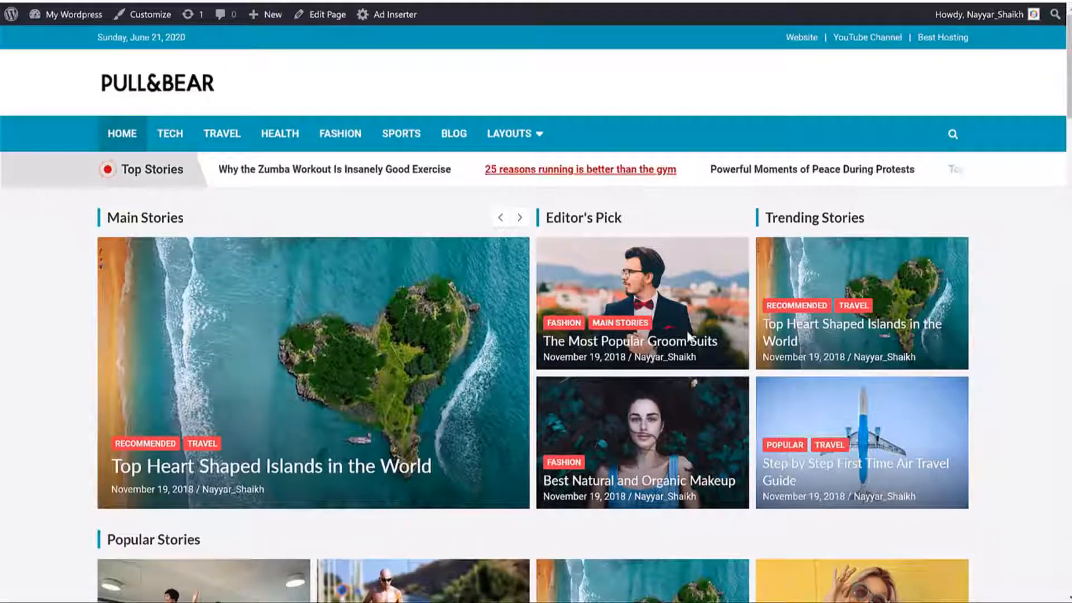
{"action": "scroll", "coordinate": [263, 319], "scroll_direction": "down", "scroll_amount": 4}
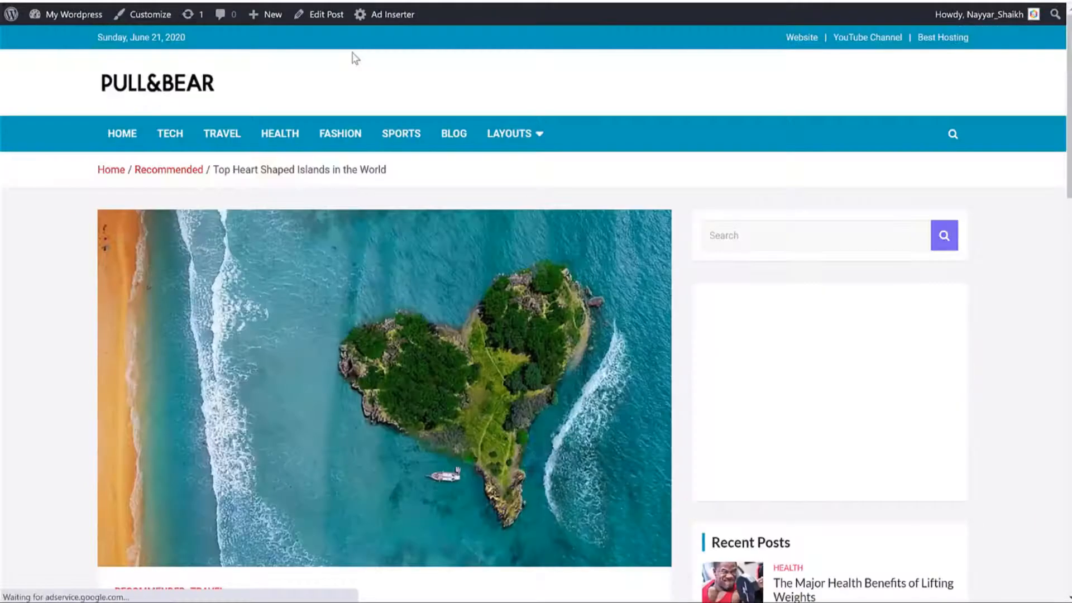
Step: Copy the demo title 'Top Heart Shaped Islands in the World' into the new post's title
{"action": "scroll", "coordinate": [661, 246], "scroll_direction": "down", "scroll_amount": 5}
{"action": "scroll", "coordinate": [670, 263], "scroll_direction": "down", "scroll_amount": 9}
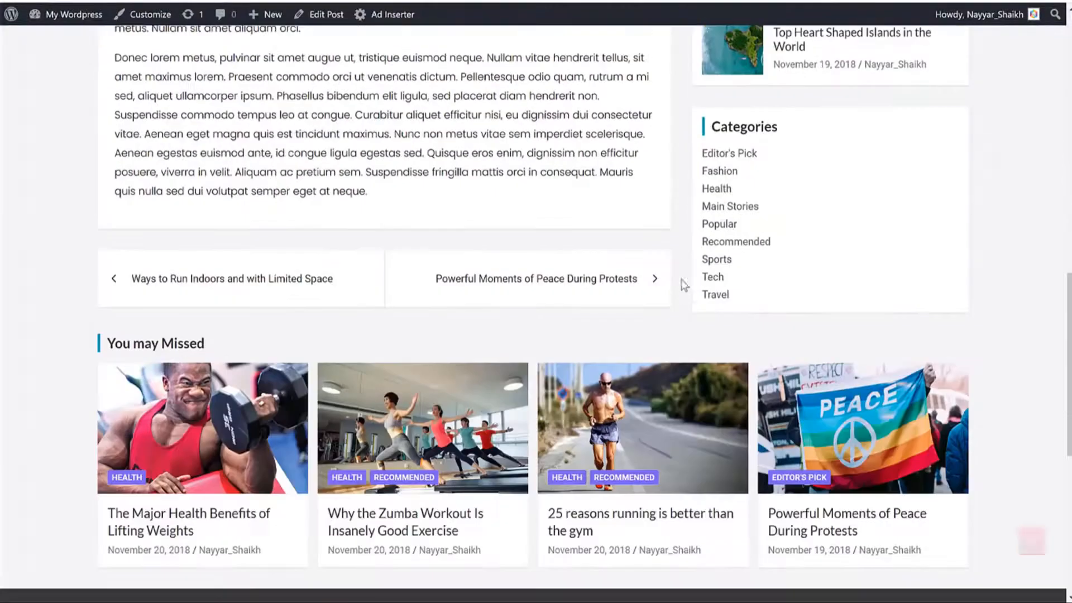
{"action": "scroll", "coordinate": [681, 290], "scroll_direction": "up", "scroll_amount": 9}
{"action": "scroll", "coordinate": [683, 302], "scroll_direction": "up", "scroll_amount": 6}
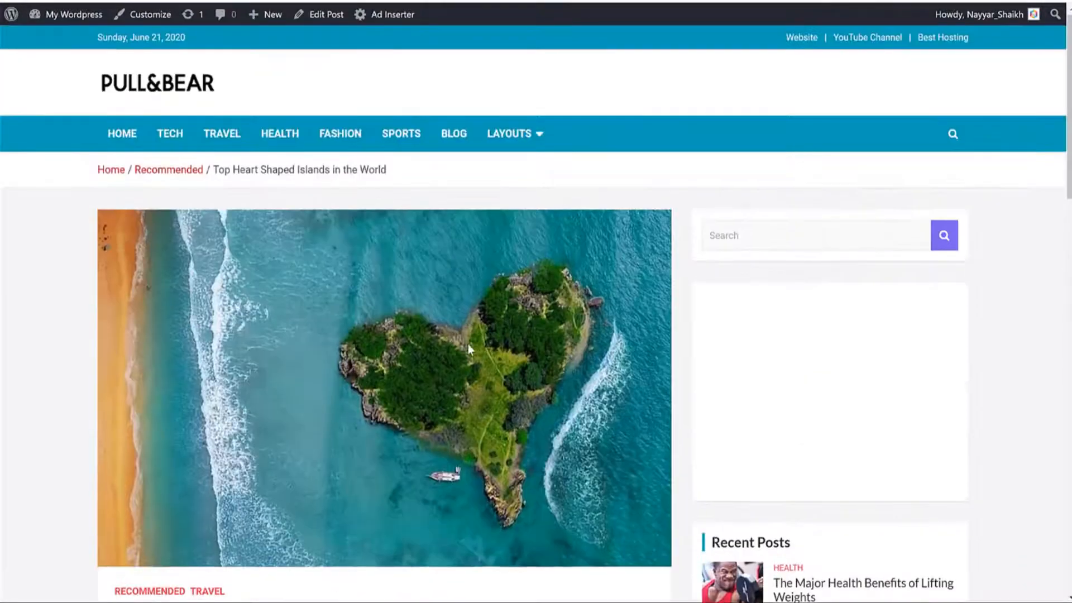
{"action": "scroll", "coordinate": [469, 343], "scroll_direction": "down", "scroll_amount": 6}
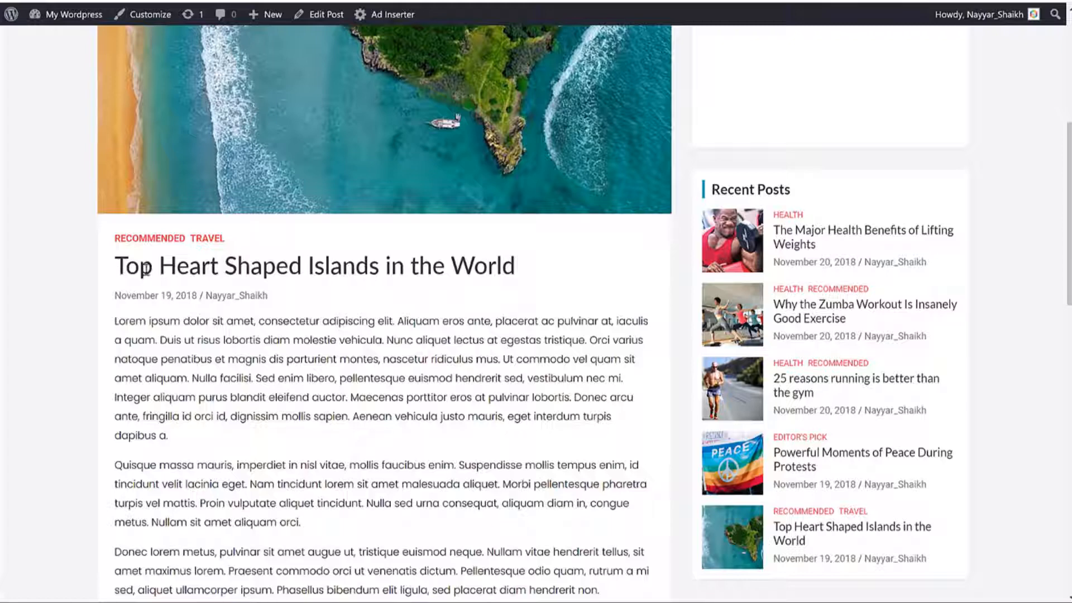
{"action": "left_click_drag", "start_coordinate": [146, 269], "coordinate": [524, 276]}
{"action": "key", "text": "ctrl+c"}
{"action": "scroll", "coordinate": [434, 240], "scroll_direction": "down", "scroll_amount": 1}
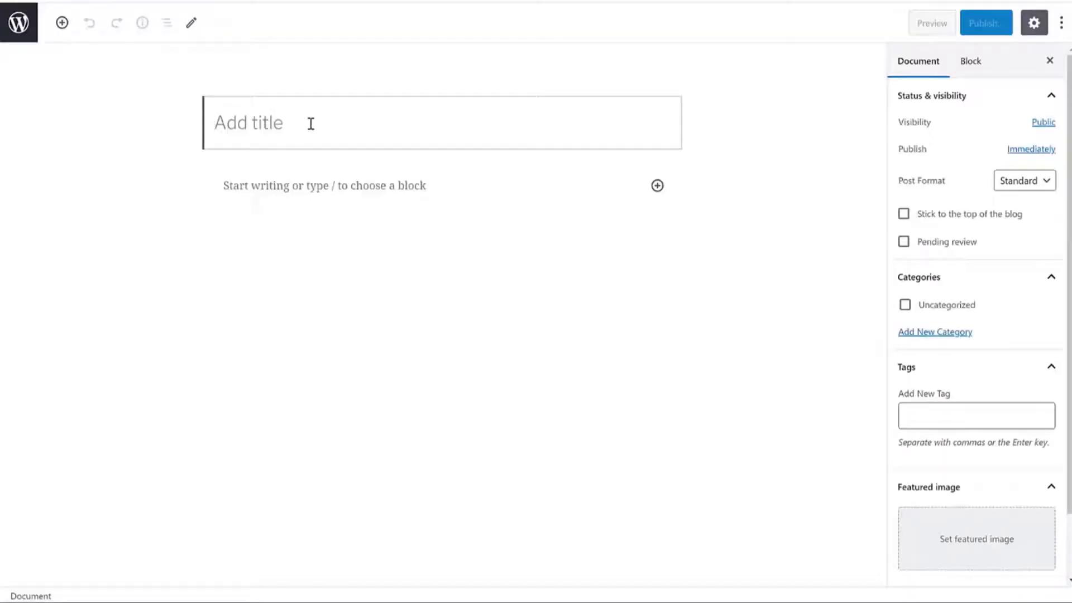
{"action": "key", "text": "ctrl+v"}
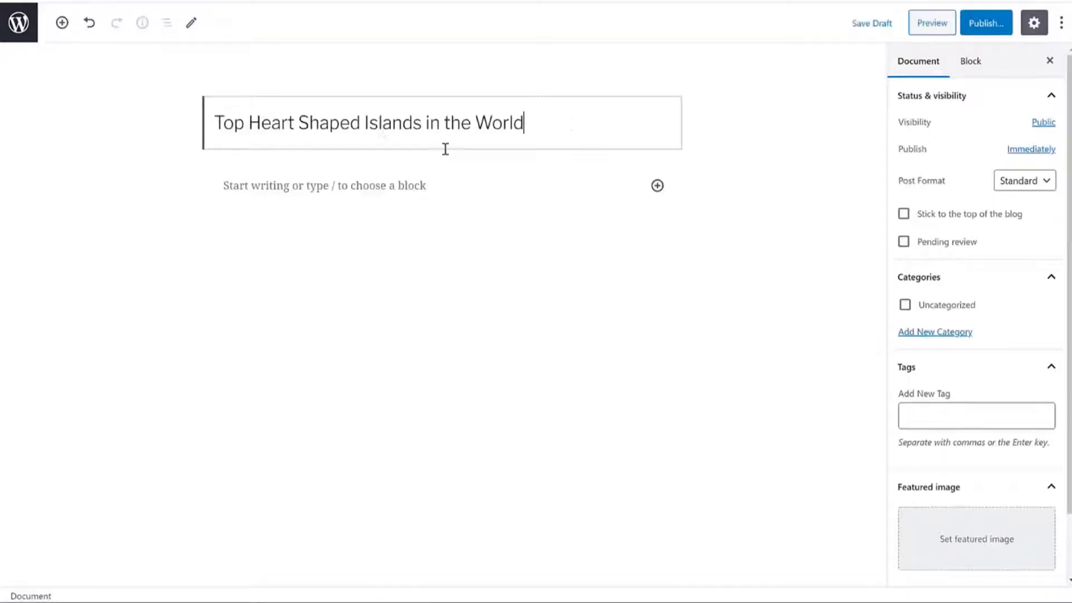
{"action": "left_click_drag", "start_coordinate": [575, 124], "coordinate": [196, 110]}
Step: Paste the demo post's first two Lorem ipsum paragraphs into the post body
{"action": "left_click", "coordinate": [365, 179]}
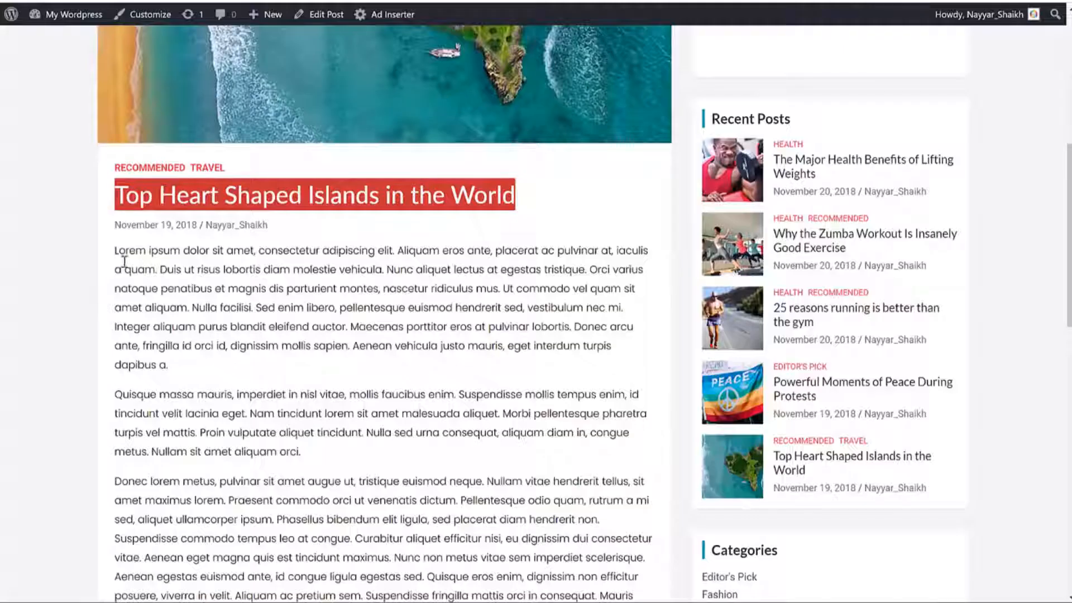
{"action": "left_click_drag", "start_coordinate": [115, 249], "coordinate": [366, 450]}
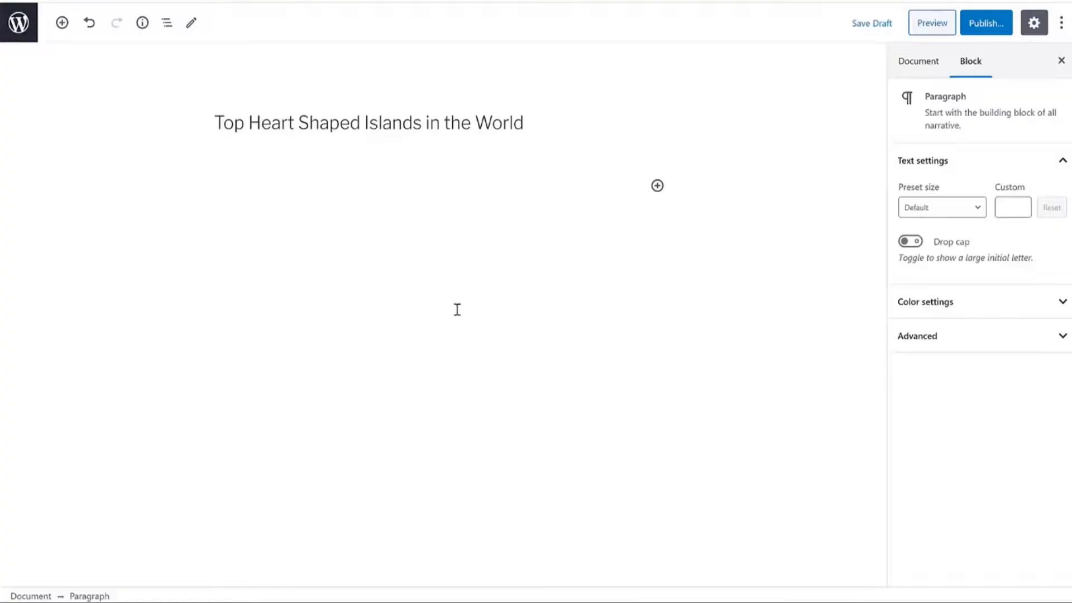
{"action": "type", "text": "lotremr e"}
{"action": "key", "text": "BackSpace"}
{"action": "key", "text": "BackSpace"}
{"action": "key", "text": "BackSpace"}
{"action": "key", "text": "BackSpace"}
{"action": "key", "text": "BackSpace"}
{"action": "key", "text": "BackSpace"}
{"action": "key", "text": "BackSpace"}
{"action": "key", "text": "ctrl+v"}
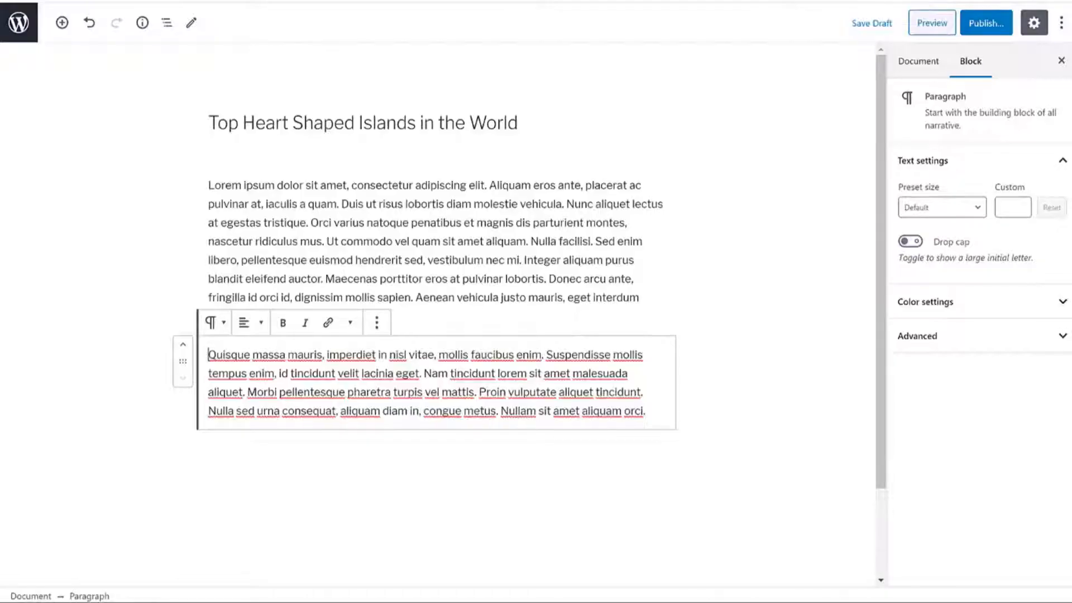
{"action": "left_click", "coordinate": [706, 313]}
{"action": "scroll", "coordinate": [761, 333], "scroll_direction": "down", "scroll_amount": 2}
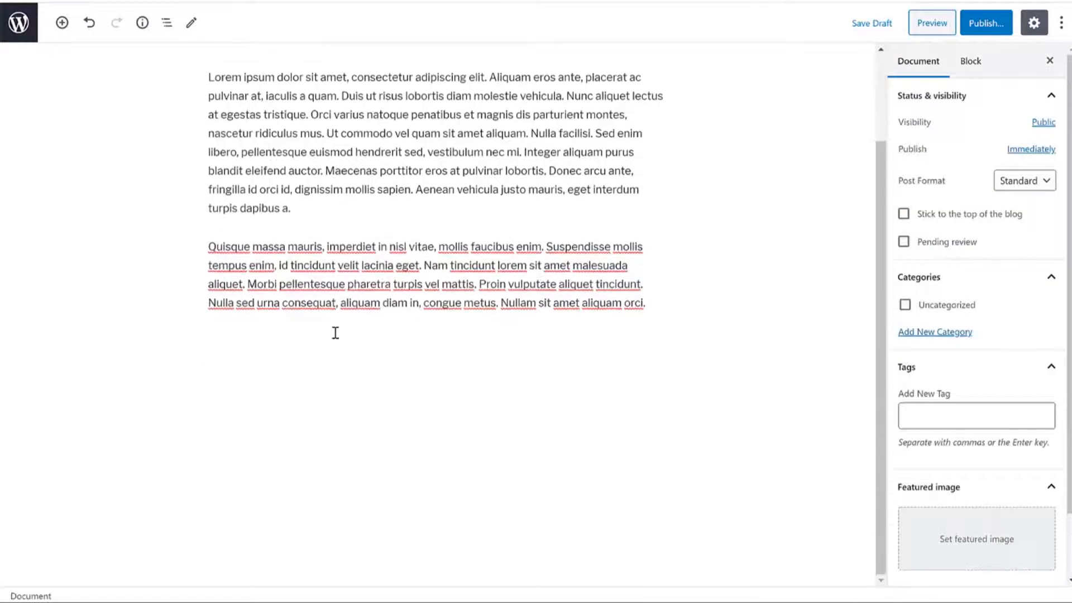
{"action": "left_click", "coordinate": [335, 332]}
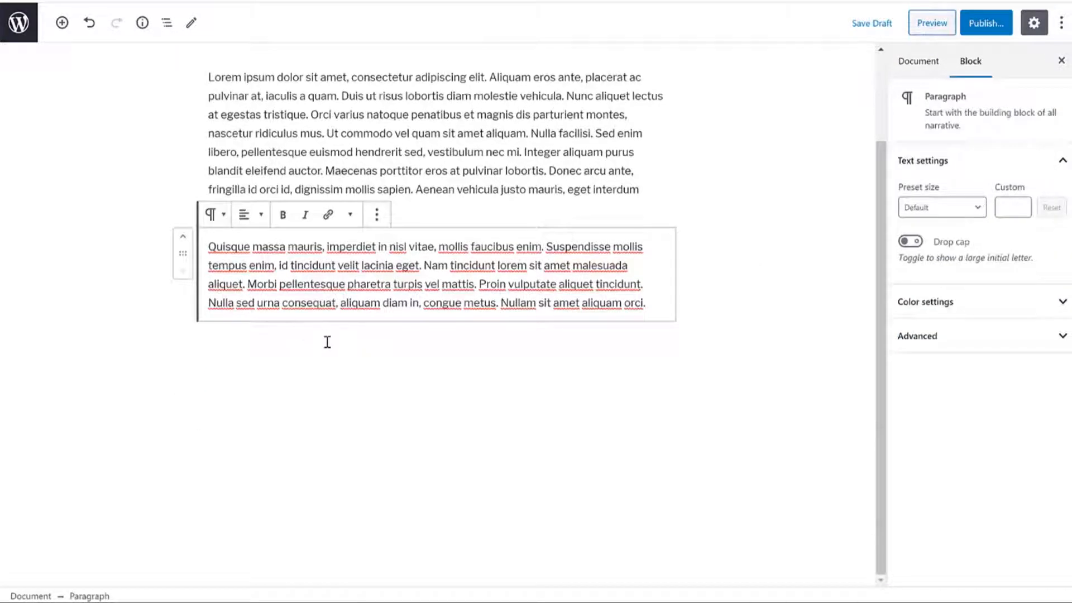
Step: Insert an Image block below the paragraphs with an uploaded photo of a woman eating a burger
{"action": "left_click", "coordinate": [62, 23]}
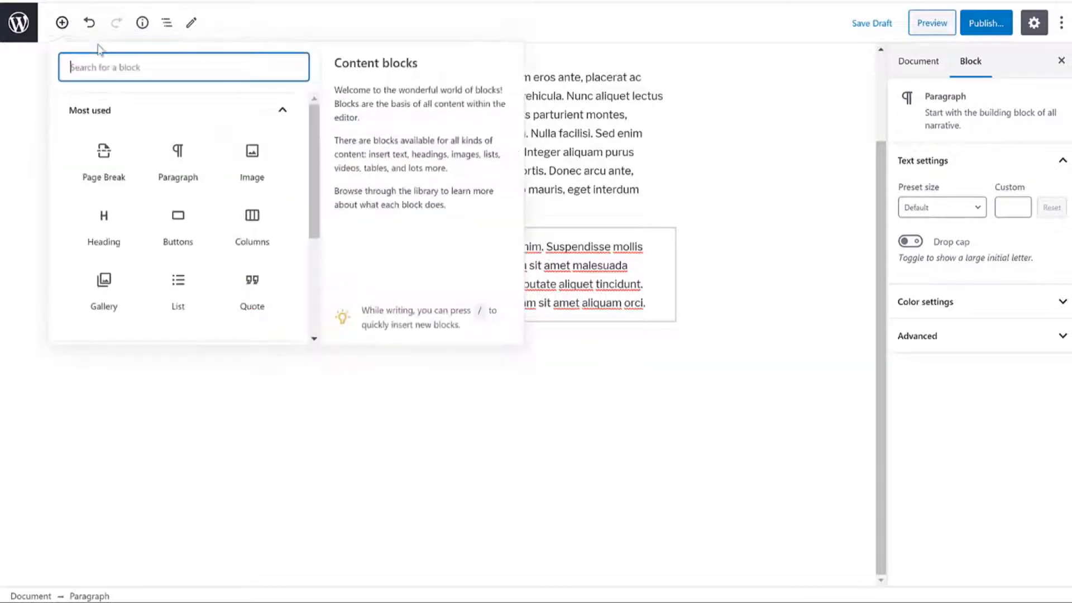
{"action": "type", "text": "imag"}
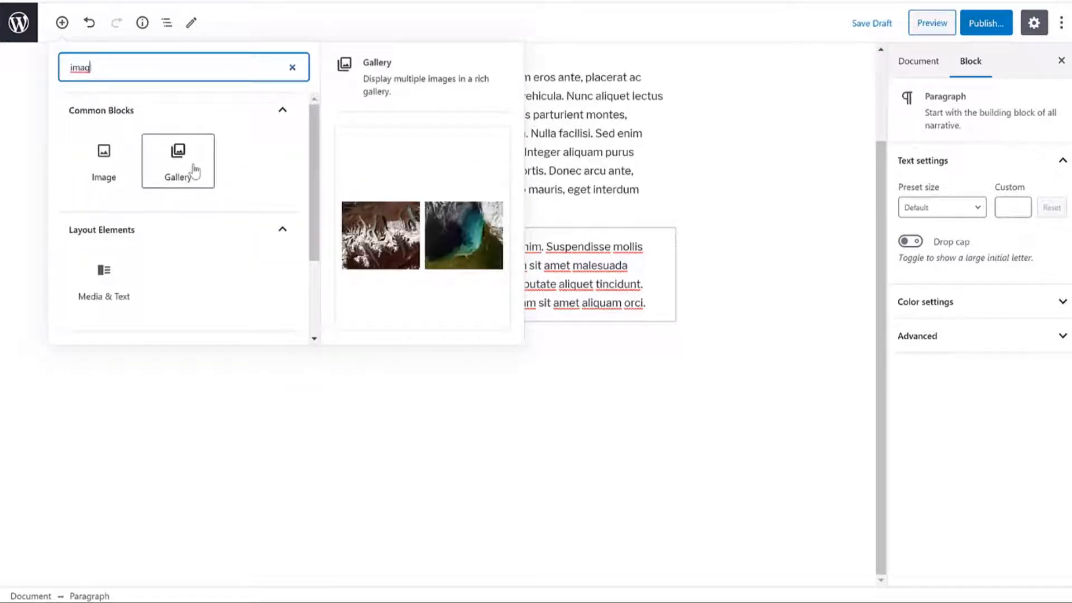
{"action": "left_click", "coordinate": [111, 164]}
{"action": "scroll", "coordinate": [223, 352], "scroll_direction": "down", "scroll_amount": 3}
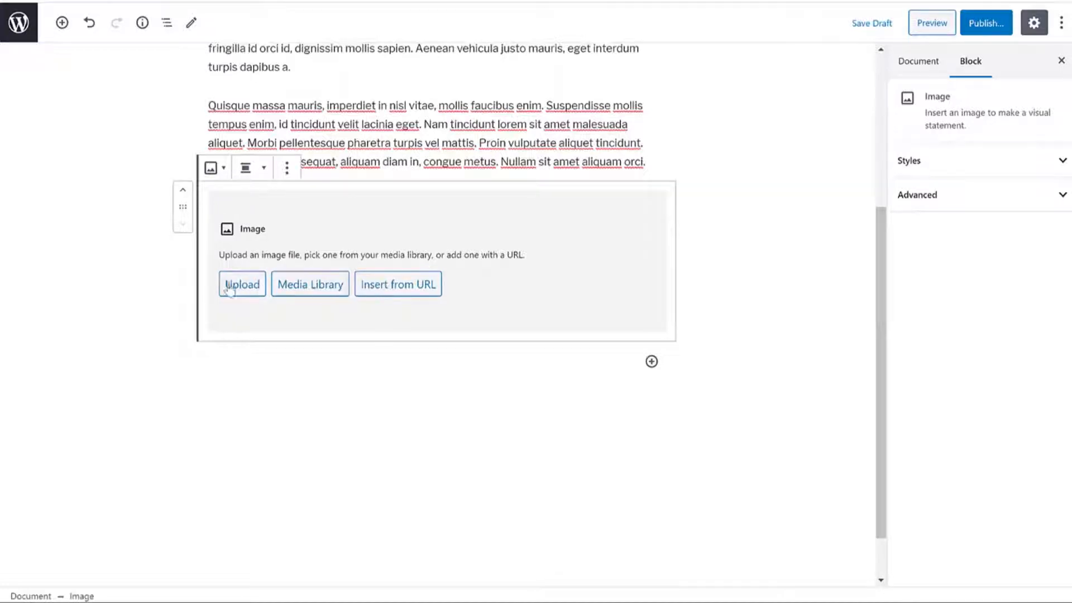
{"action": "left_click", "coordinate": [256, 288]}
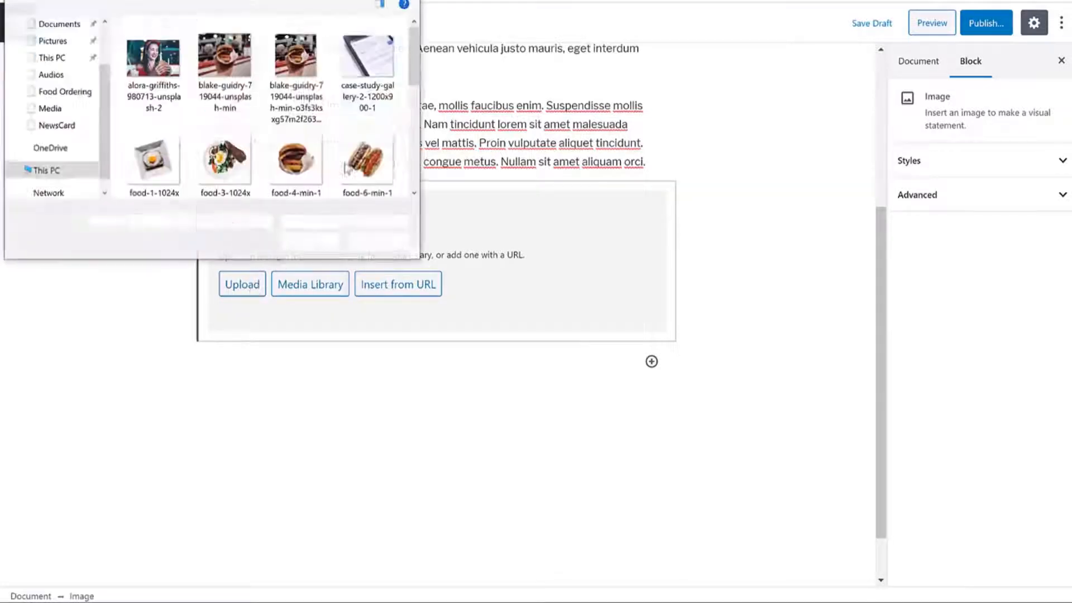
{"action": "left_click", "coordinate": [182, 36]}
{"action": "left_click", "coordinate": [297, 246]}
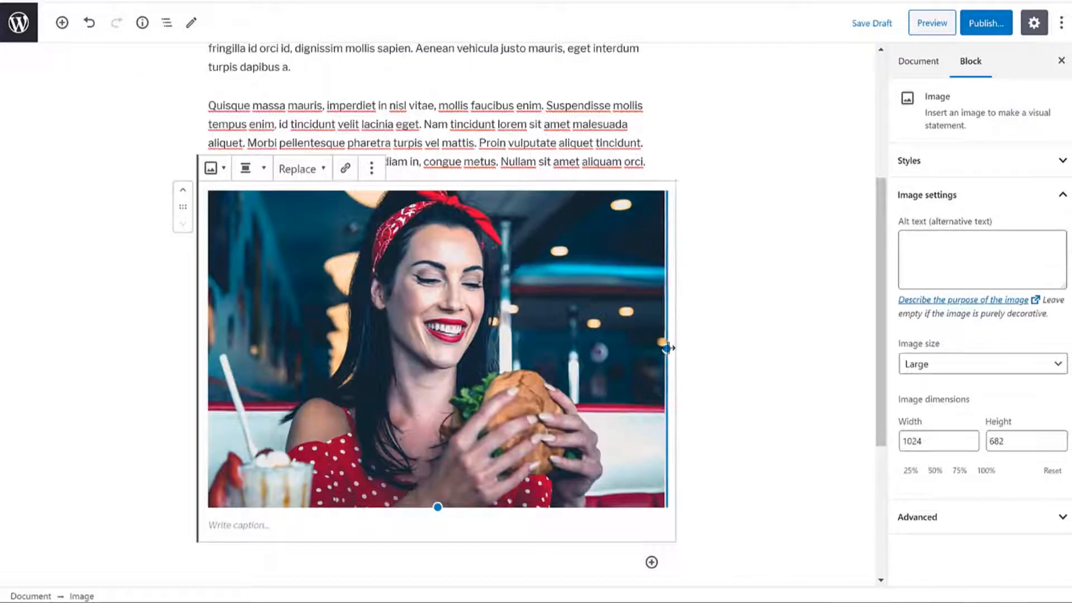
Step: Shrink the photo to 328×218 and caption it 'Caption at bottom'
{"action": "left_click_drag", "start_coordinate": [667, 348], "coordinate": [433, 348]}
{"action": "left_click", "coordinate": [314, 375]}
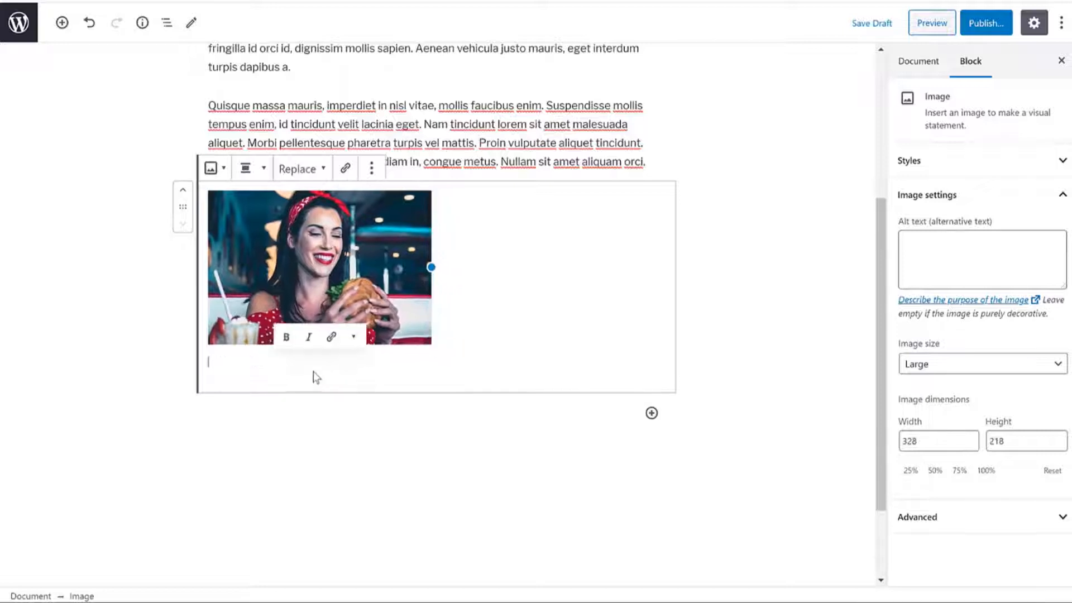
{"action": "type", "text": "Caption at bottom"}
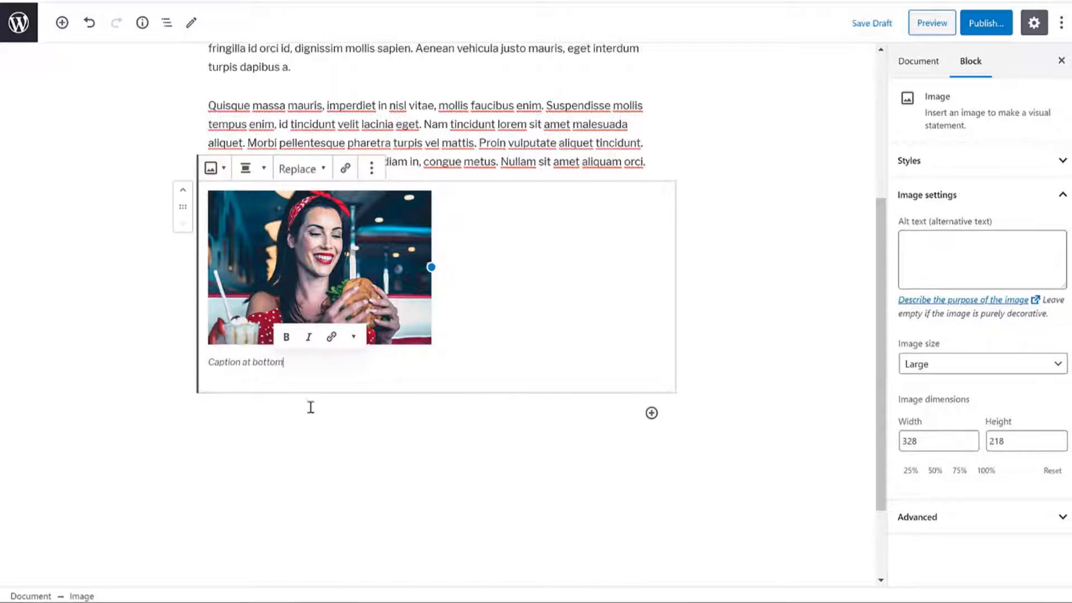
{"action": "left_click_drag", "start_coordinate": [289, 362], "coordinate": [209, 362]}
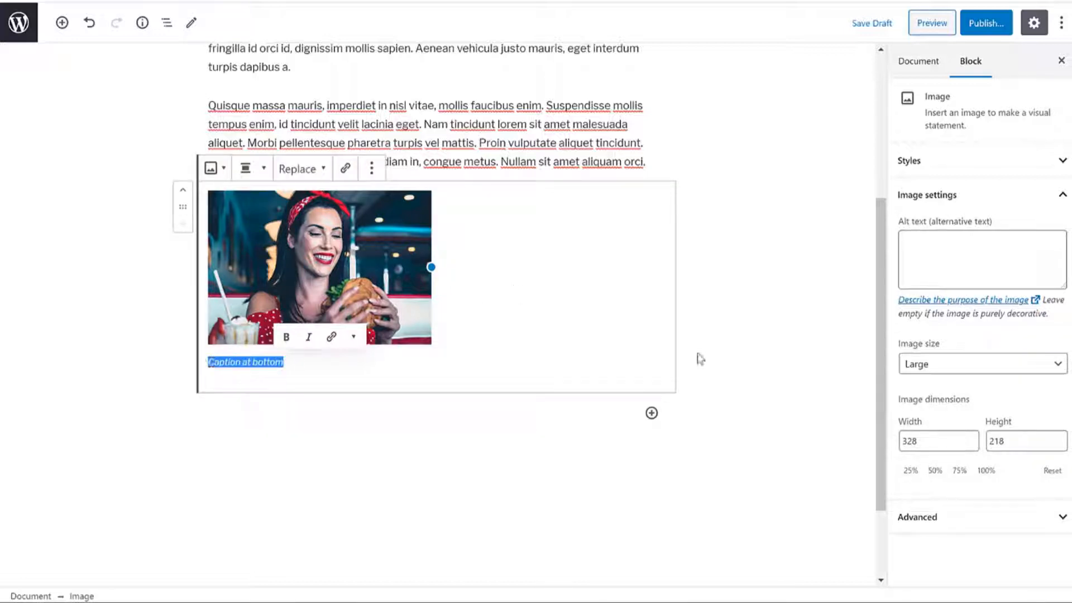
{"action": "left_click", "coordinate": [779, 328]}
{"action": "left_click", "coordinate": [443, 253]}
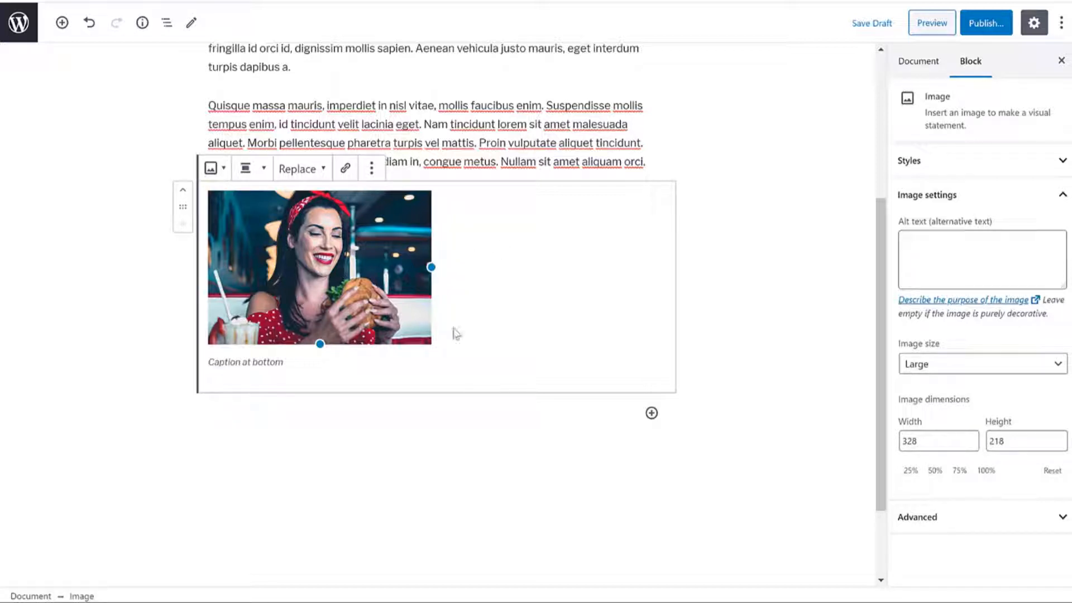
{"action": "scroll", "coordinate": [424, 296], "scroll_direction": "down", "scroll_amount": 1}
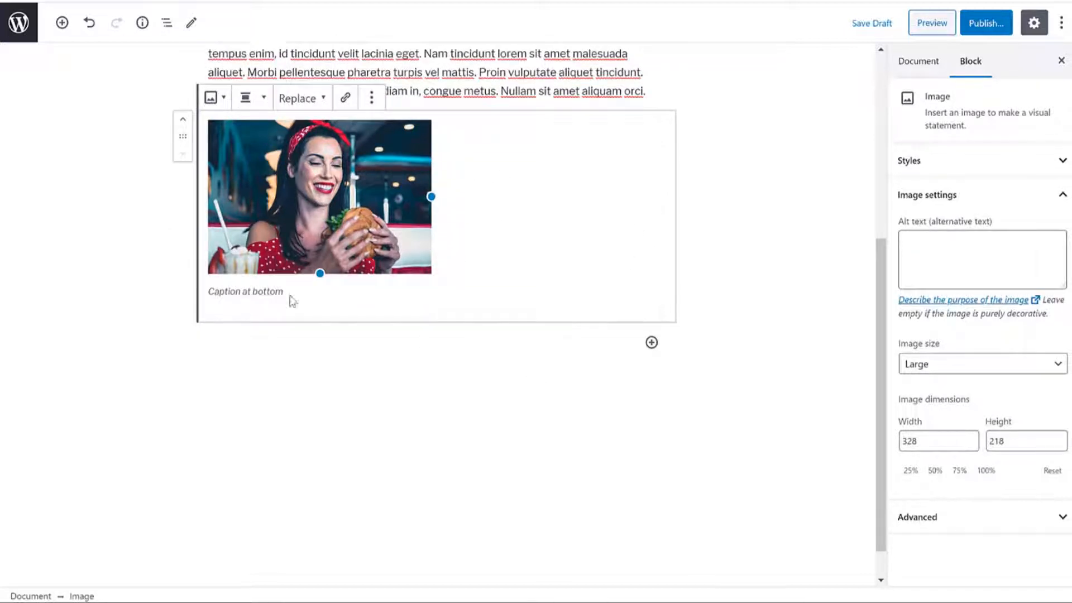
{"action": "left_click", "coordinate": [62, 23]}
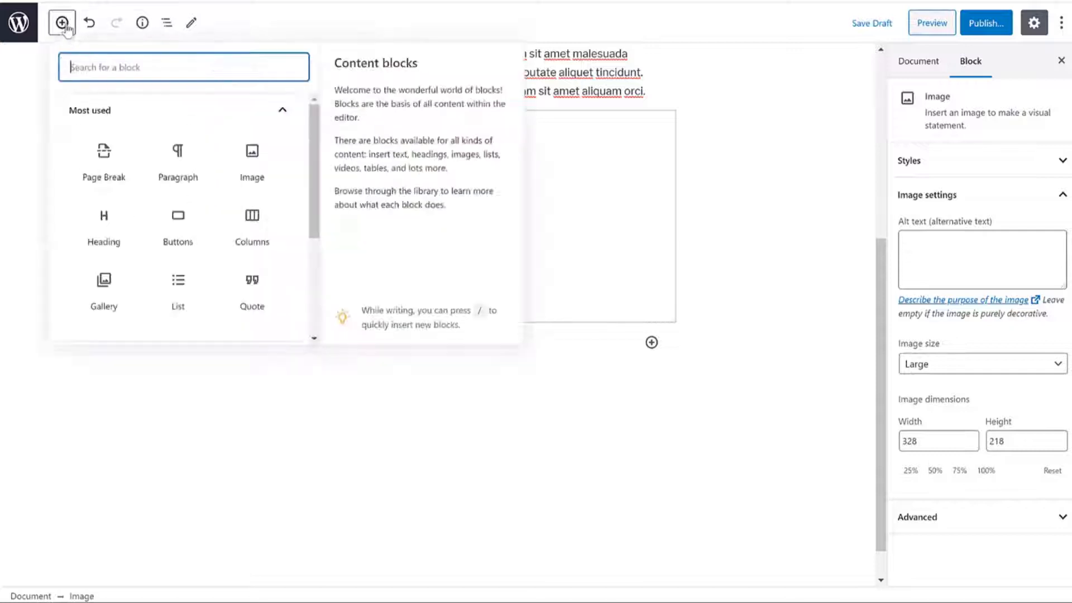
Step: Add a two-equal-columns block with the woman photo from the Media Library, captioned, on the left
{"action": "type", "text": "colu"}
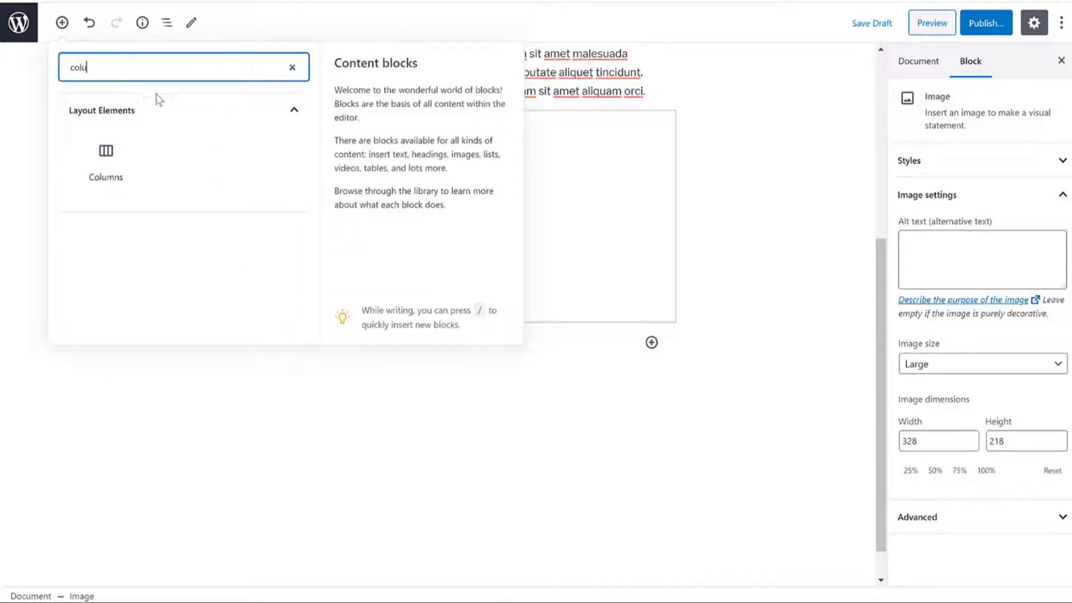
{"action": "left_click", "coordinate": [104, 161]}
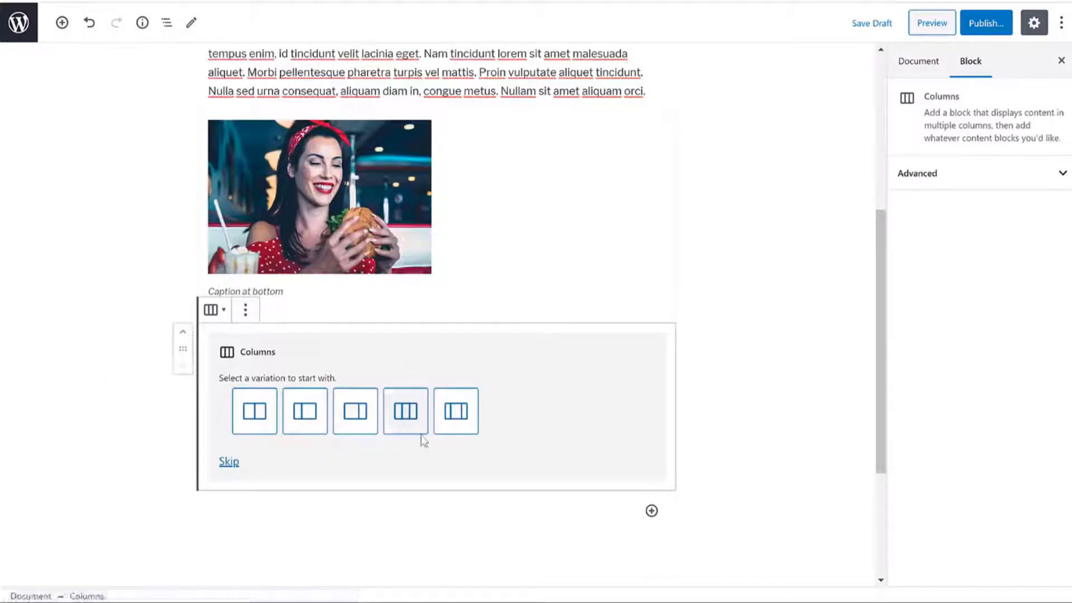
{"action": "scroll", "coordinate": [439, 438], "scroll_direction": "down", "scroll_amount": 1}
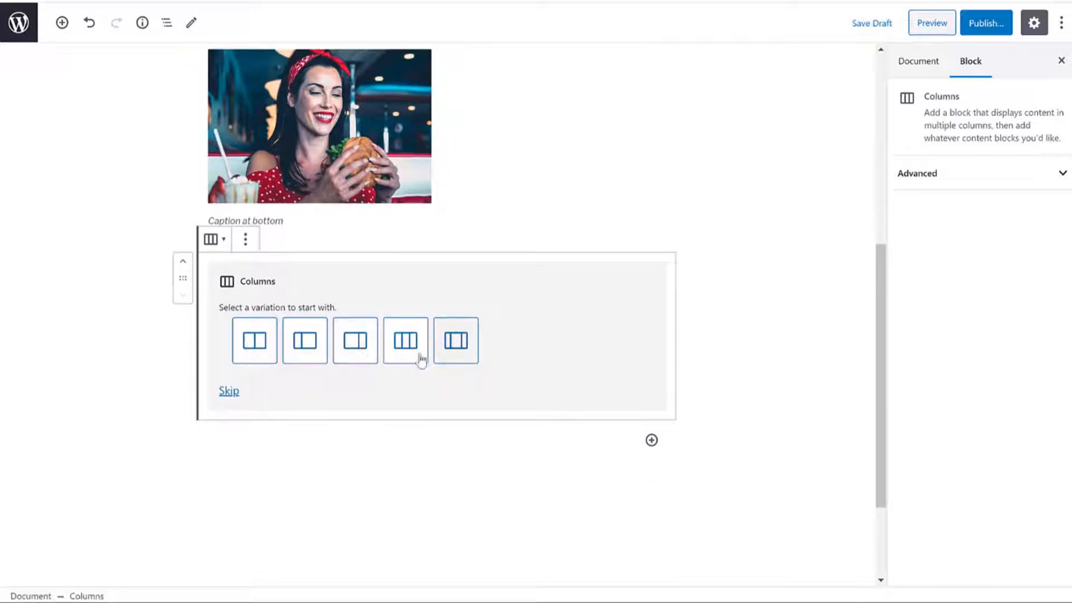
{"action": "left_click", "coordinate": [258, 343]}
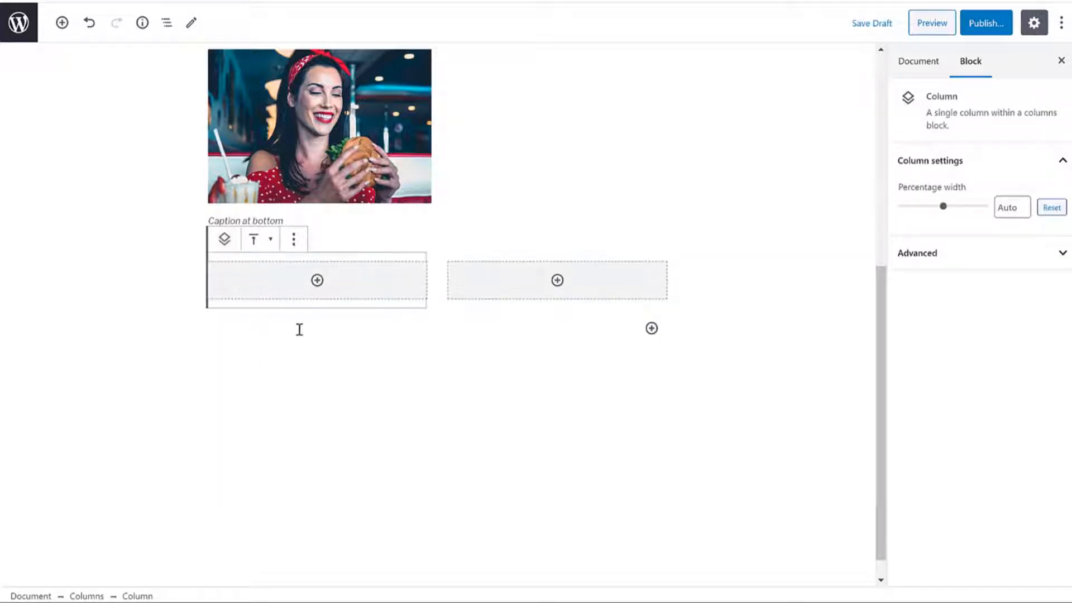
{"action": "left_click", "coordinate": [318, 281]}
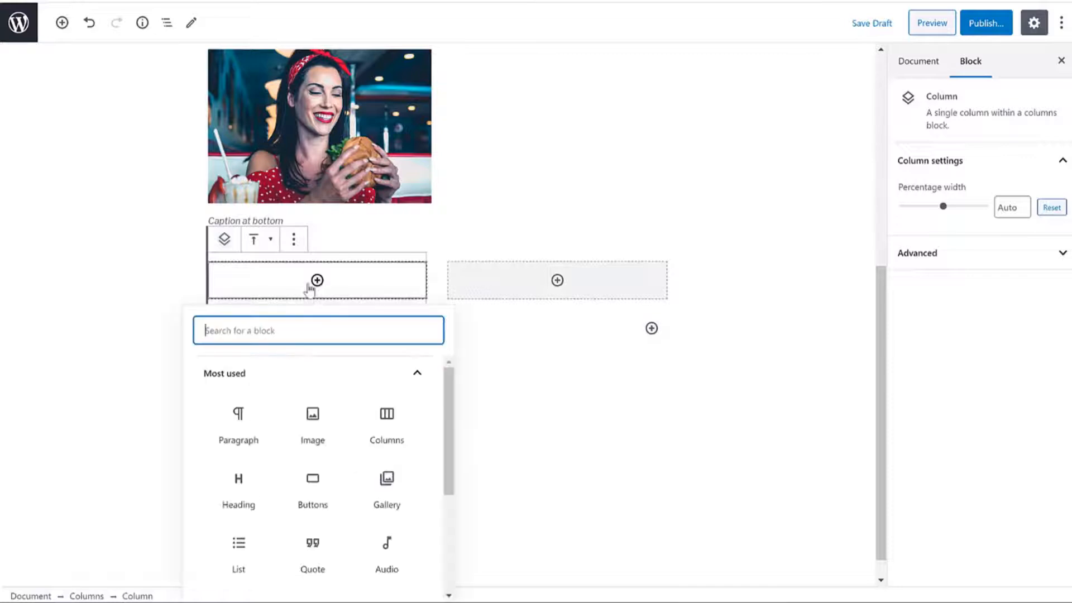
{"action": "left_click", "coordinate": [293, 428]}
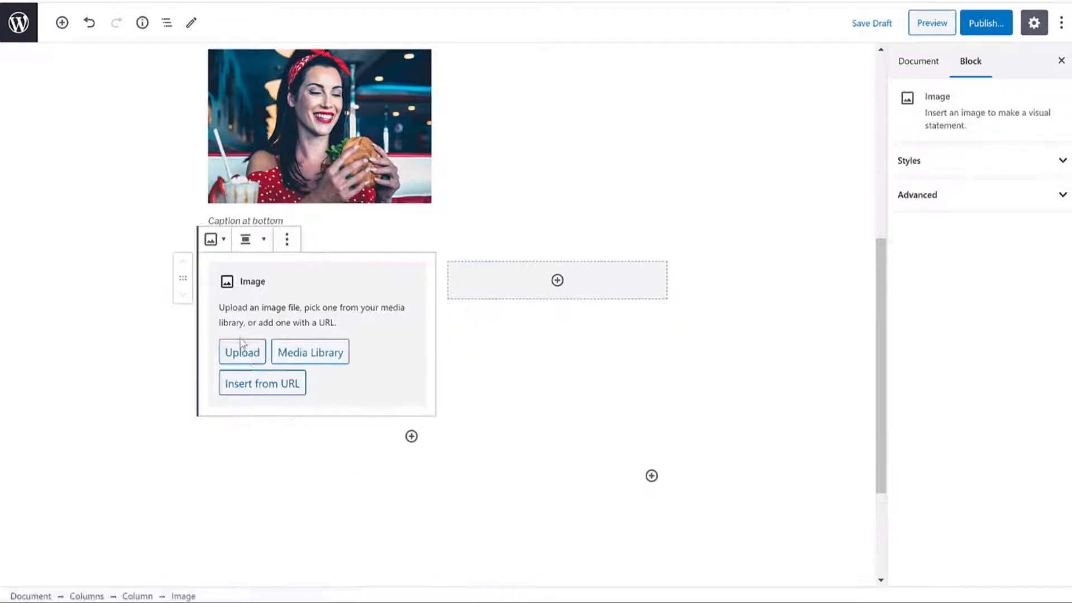
{"action": "left_click", "coordinate": [307, 356]}
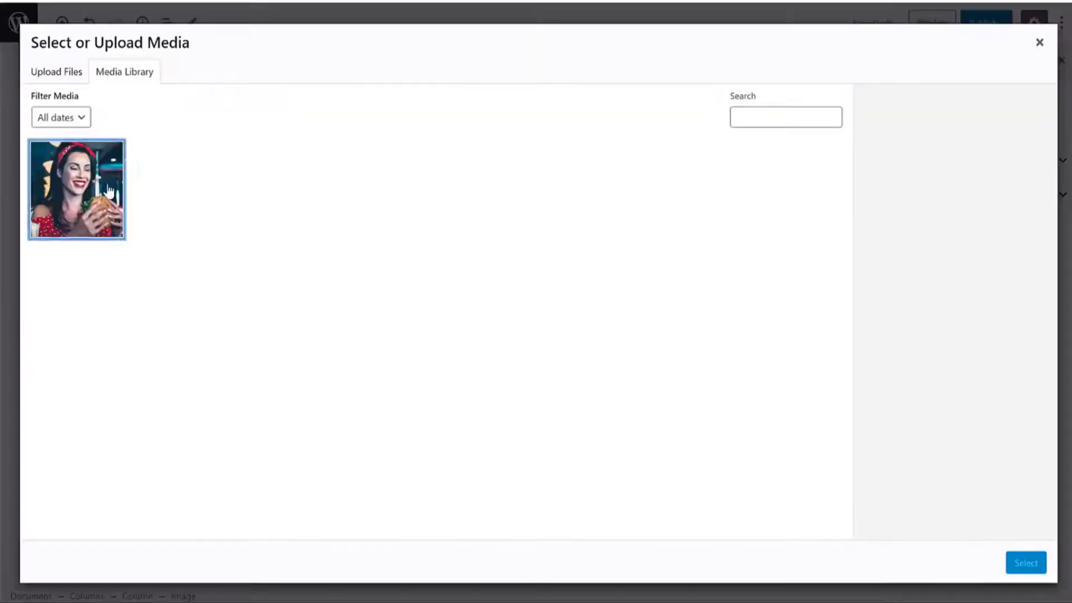
{"action": "left_click", "coordinate": [109, 191]}
{"action": "left_click", "coordinate": [1025, 562]}
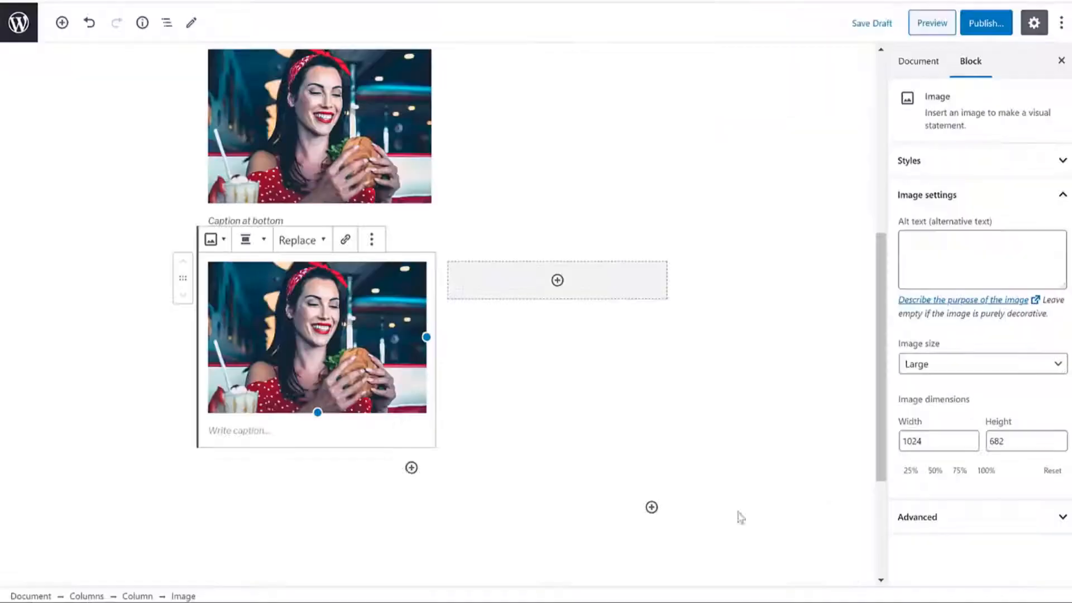
{"action": "left_click", "coordinate": [286, 433]}
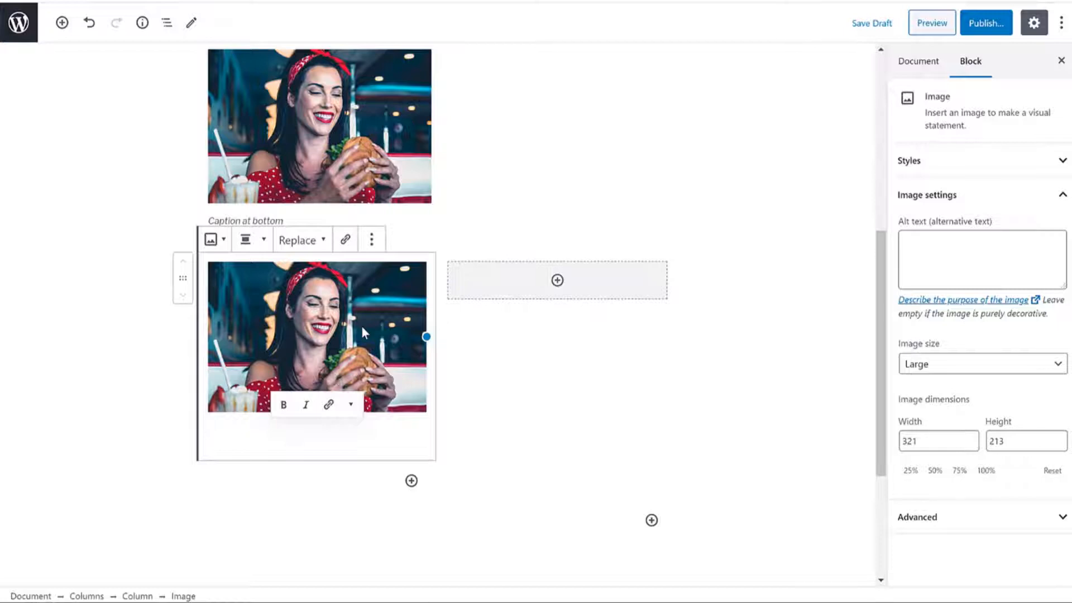
Step: Upload the burger photo into an Image block in the right column
{"action": "left_click", "coordinate": [475, 279]}
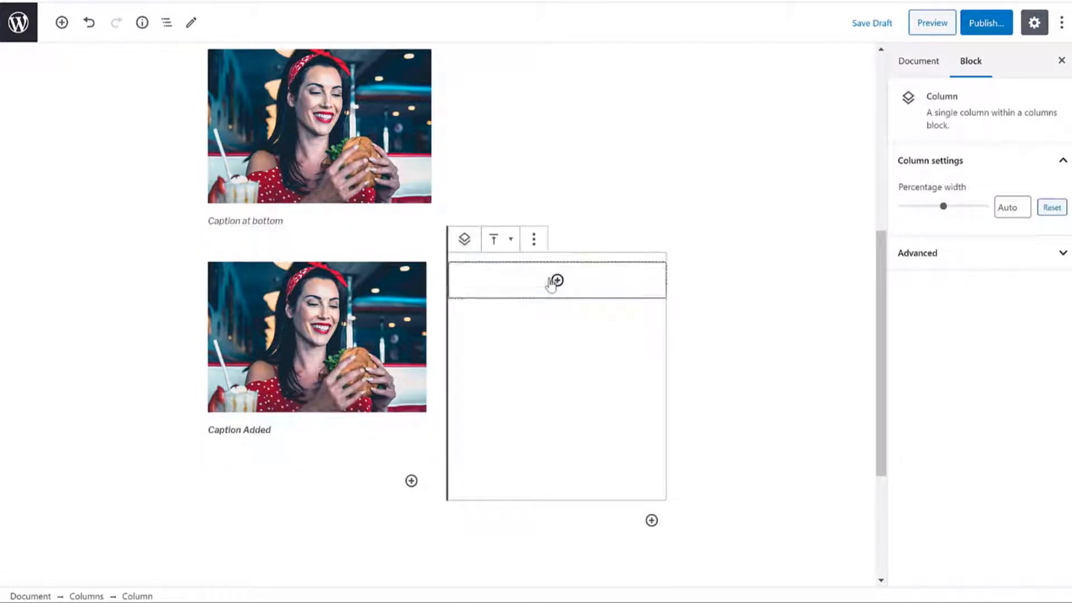
{"action": "left_click", "coordinate": [556, 281]}
{"action": "left_click", "coordinate": [580, 431]}
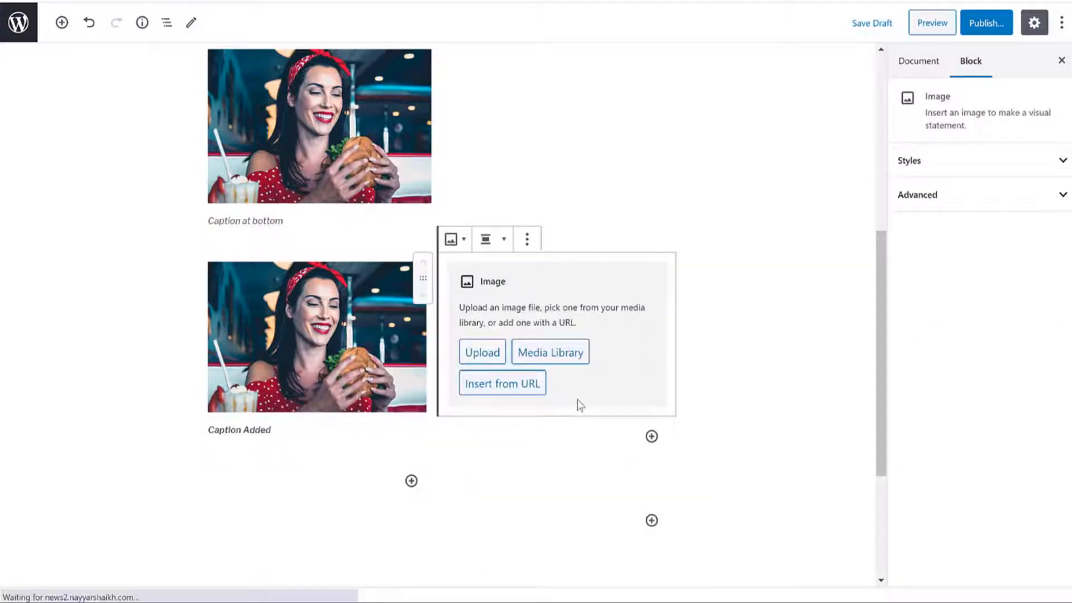
{"action": "left_click", "coordinate": [497, 353]}
{"action": "left_click", "coordinate": [251, 49]}
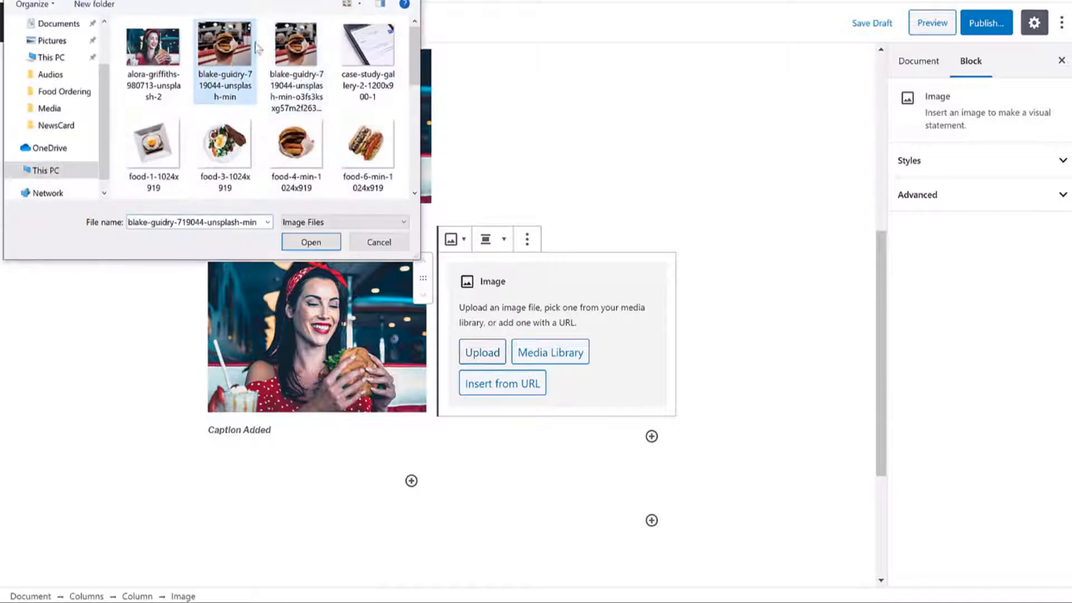
{"action": "left_click", "coordinate": [310, 242]}
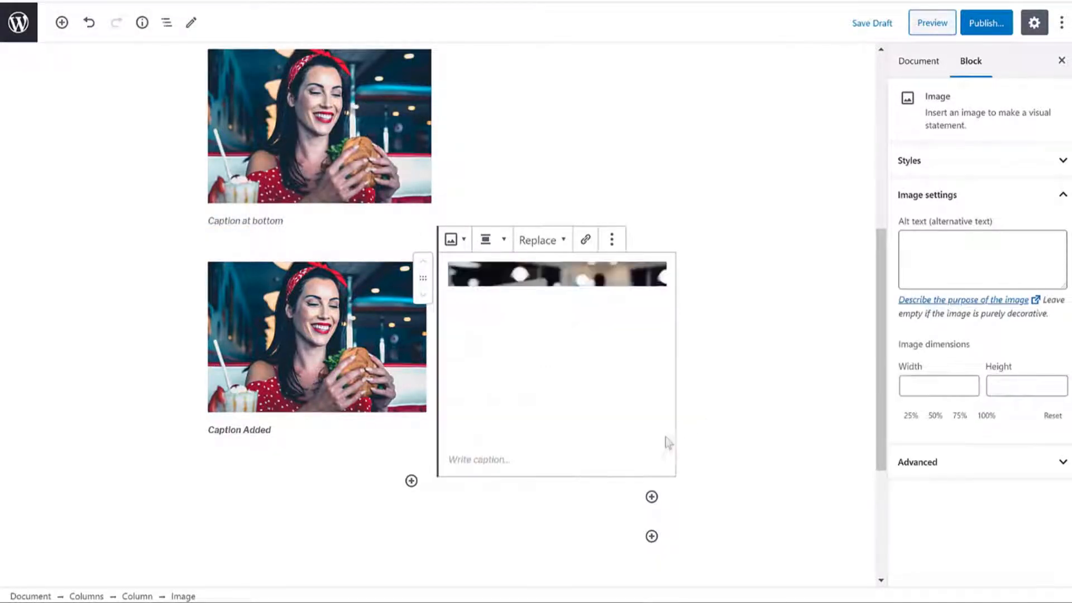
{"action": "left_click_drag", "start_coordinate": [554, 442], "coordinate": [553, 417]}
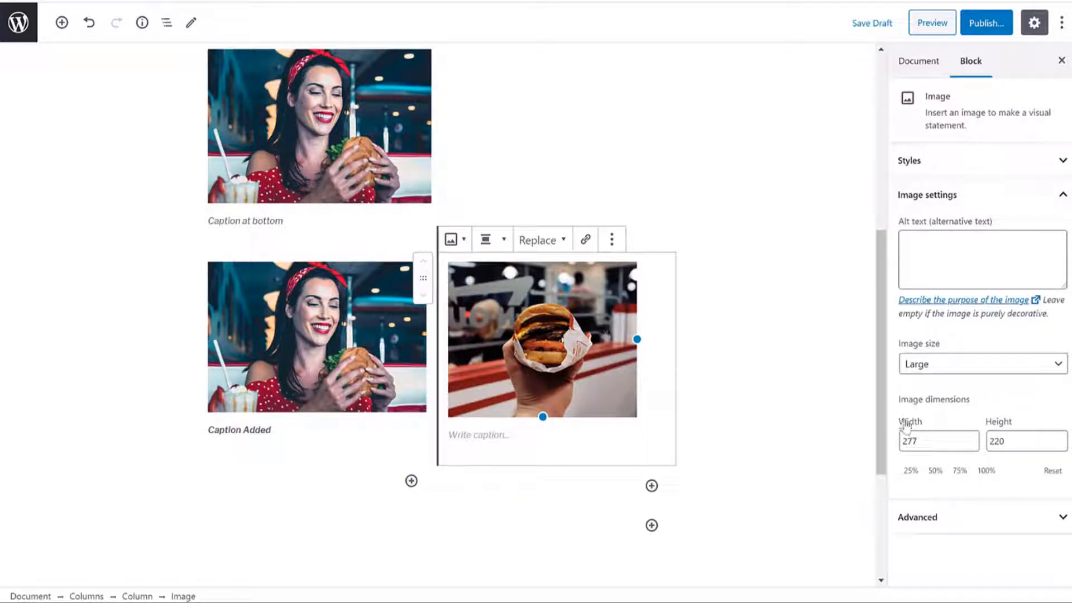
Step: Set the burger image's width to 321, matching the woman photo on the left
{"action": "left_click_drag", "start_coordinate": [931, 440], "coordinate": [860, 437]}
{"action": "left_click", "coordinate": [491, 435]}
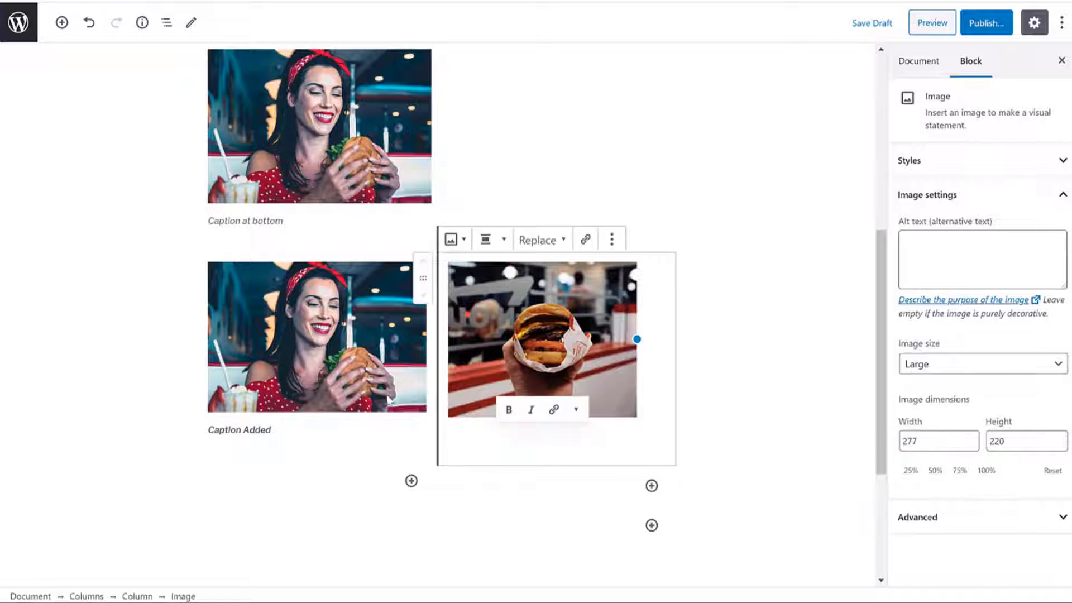
{"action": "left_click", "coordinate": [326, 349]}
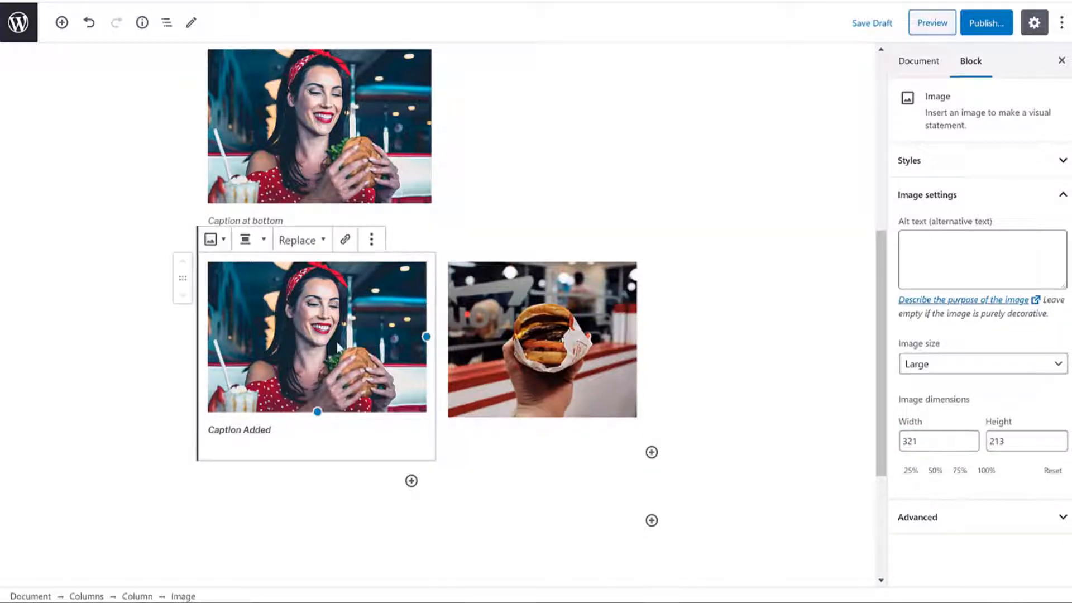
{"action": "left_click_drag", "start_coordinate": [942, 441], "coordinate": [863, 436]}
{"action": "key", "text": "ctrl+c"}
{"action": "left_click", "coordinate": [533, 368]}
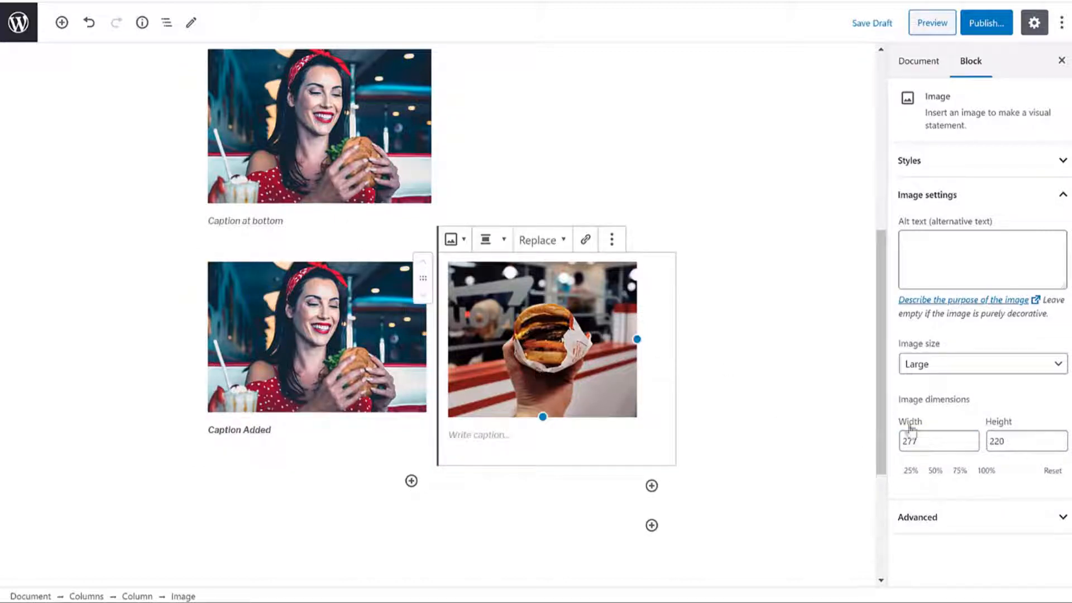
{"action": "key", "text": "ctrl+v"}
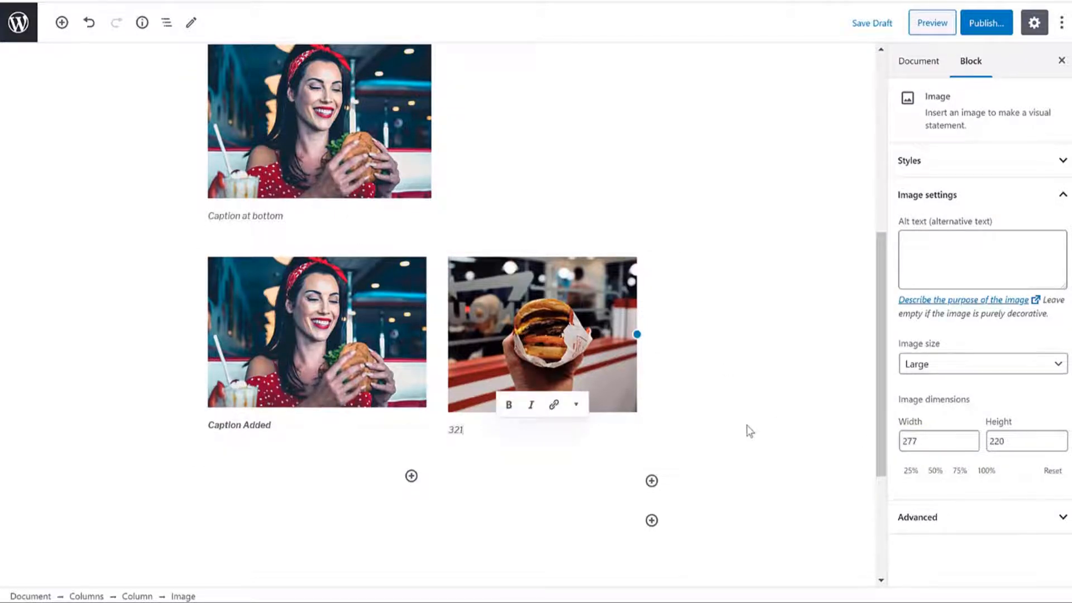
{"action": "left_click", "coordinate": [907, 440]}
{"action": "double_click", "coordinate": [905, 440]}
{"action": "type", "text": "32"}
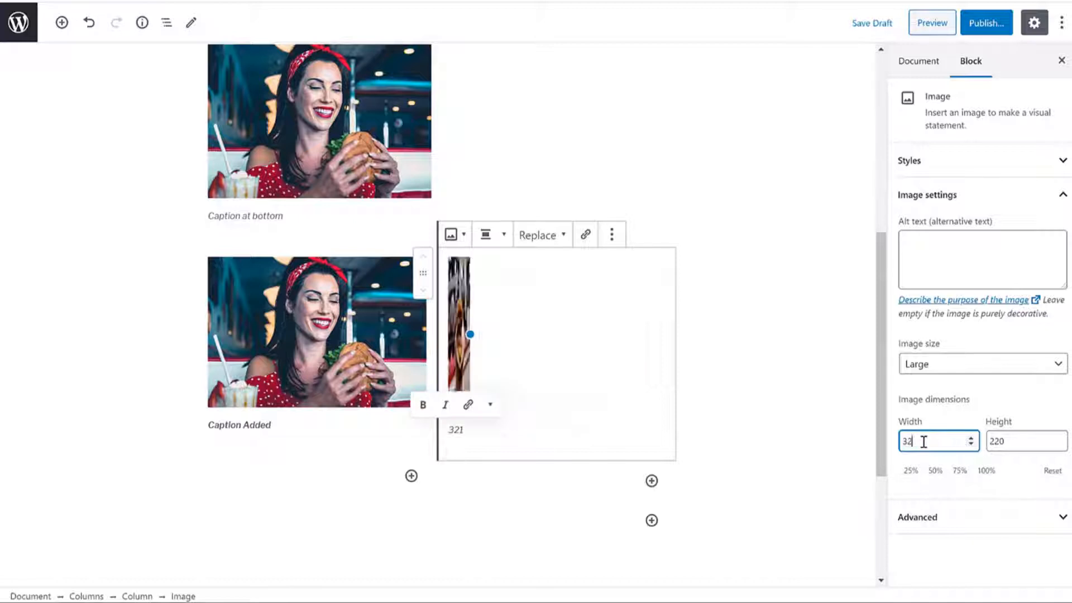
{"action": "type", "text": "1"}
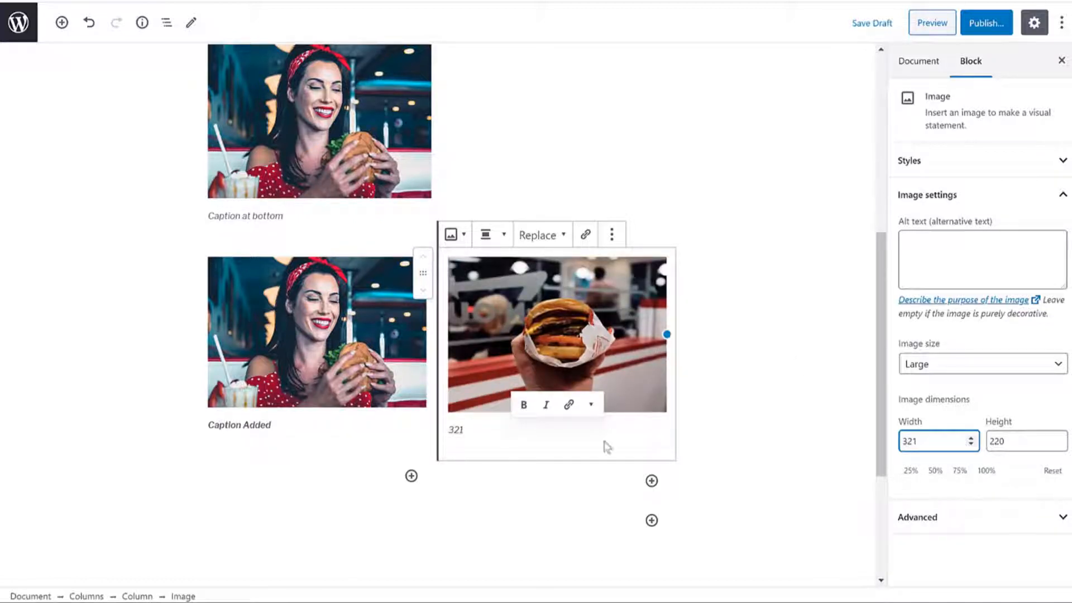
{"action": "double_click", "coordinate": [458, 431]}
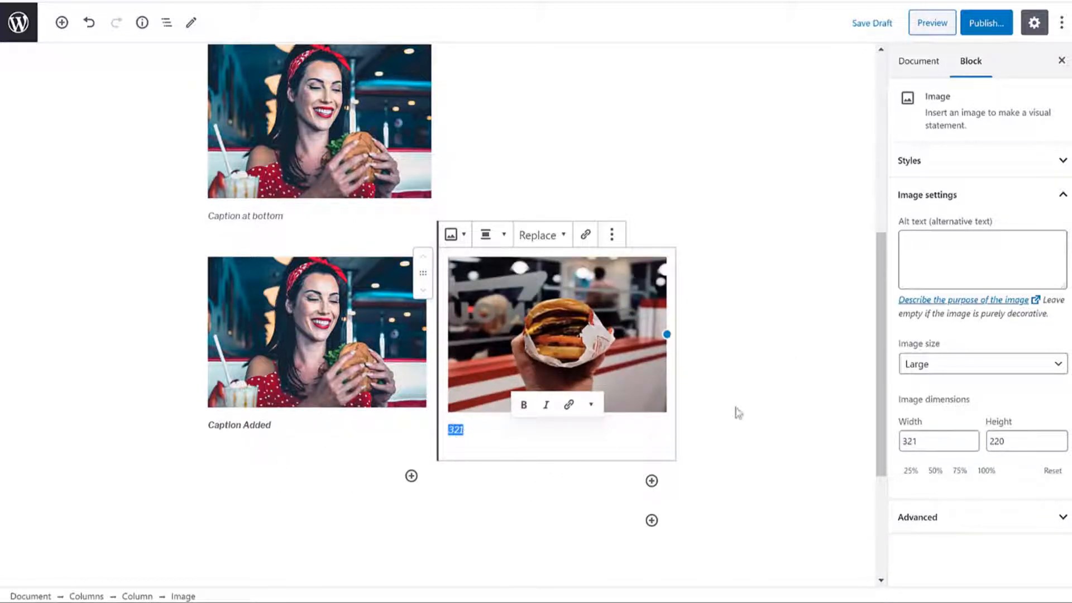
{"action": "left_click", "coordinate": [792, 386]}
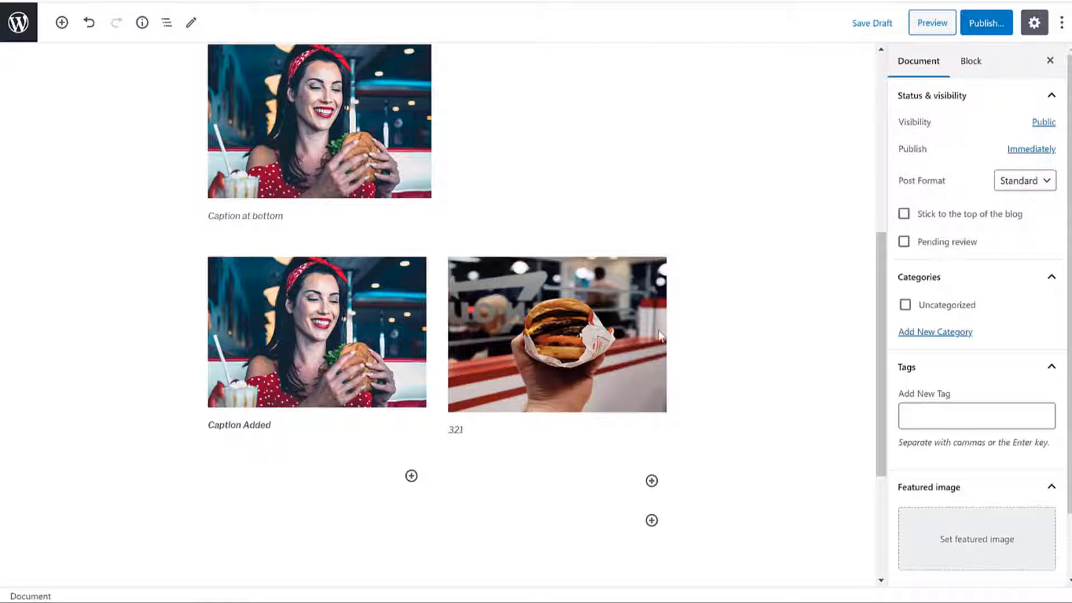
{"action": "scroll", "coordinate": [708, 346], "scroll_direction": "up", "scroll_amount": 8}
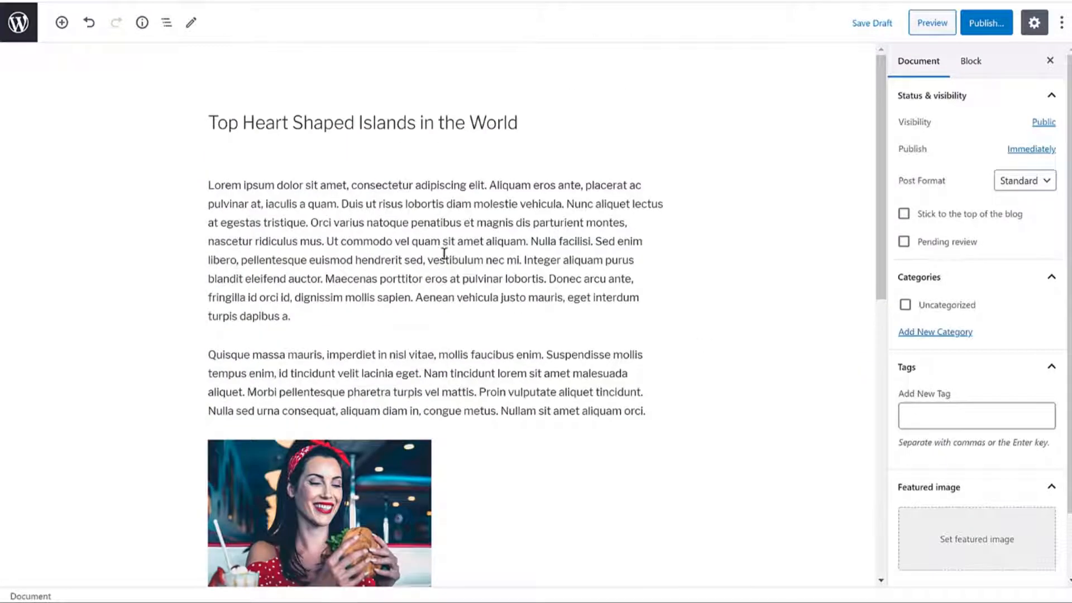
Step: Try Normal, Huge and custom 35 sizes on the first paragraph, then reset it to Default
{"action": "left_click", "coordinate": [424, 222]}
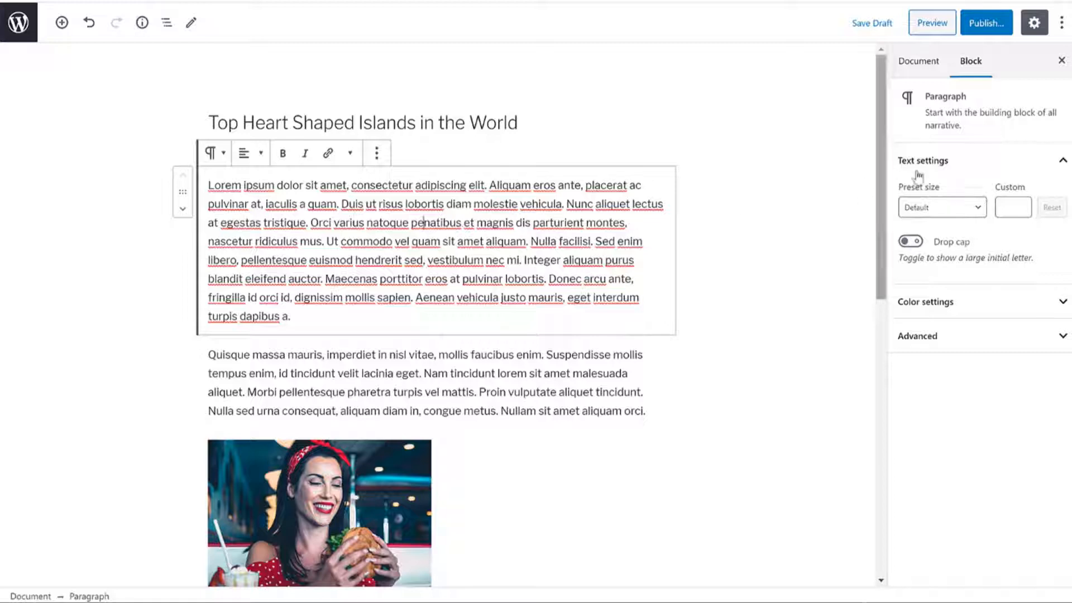
{"action": "left_click", "coordinate": [928, 215]}
{"action": "left_click", "coordinate": [928, 305]}
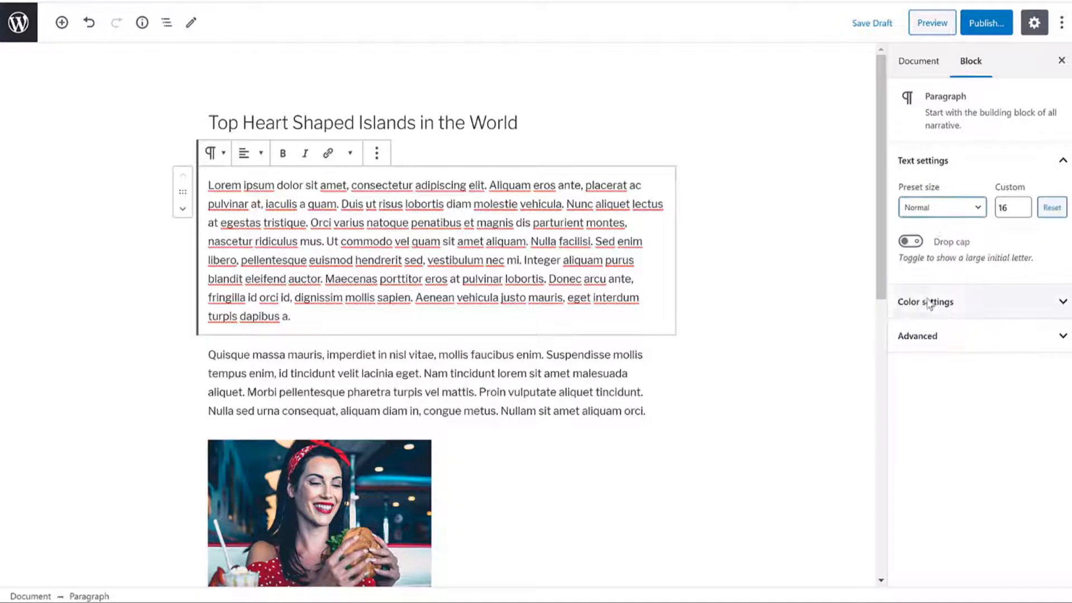
{"action": "left_click", "coordinate": [943, 207]}
{"action": "left_click", "coordinate": [951, 402]}
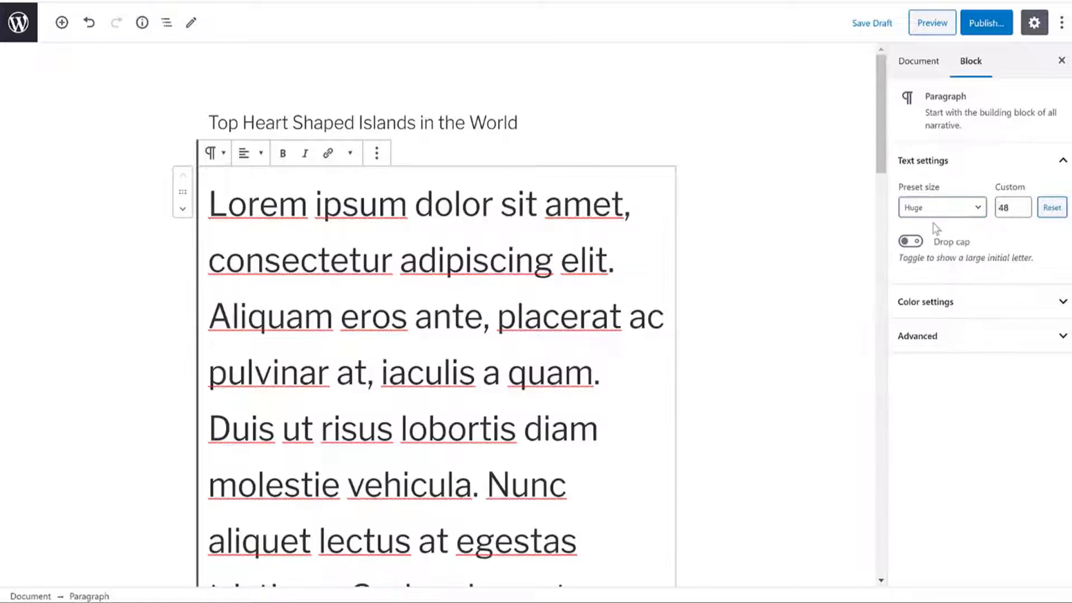
{"action": "left_click", "coordinate": [938, 209]}
{"action": "left_click", "coordinate": [943, 241]}
{"action": "left_click", "coordinate": [1013, 209]}
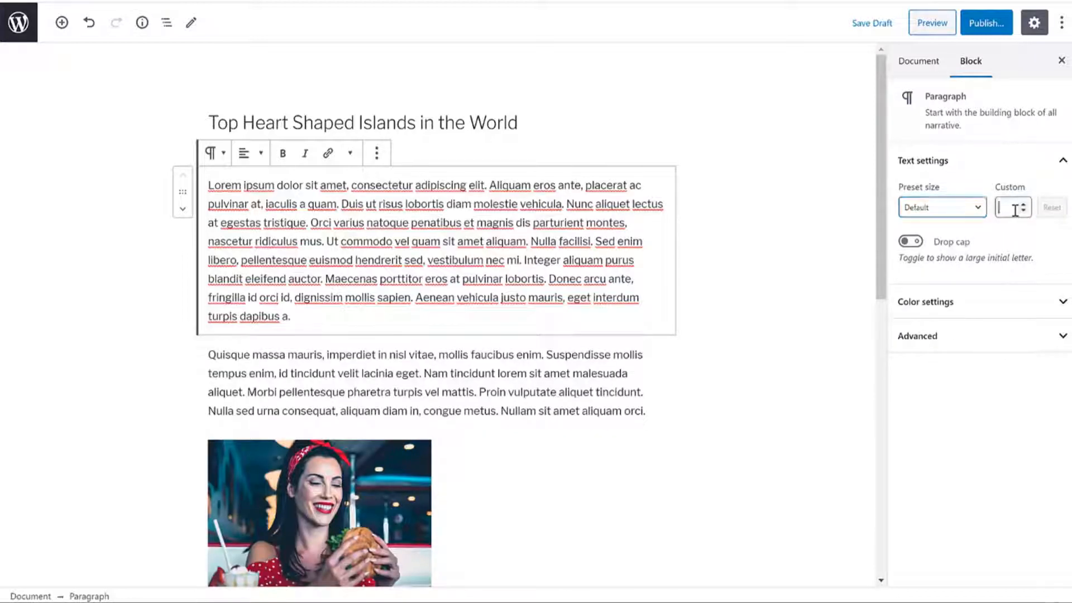
{"action": "type", "text": "35"}
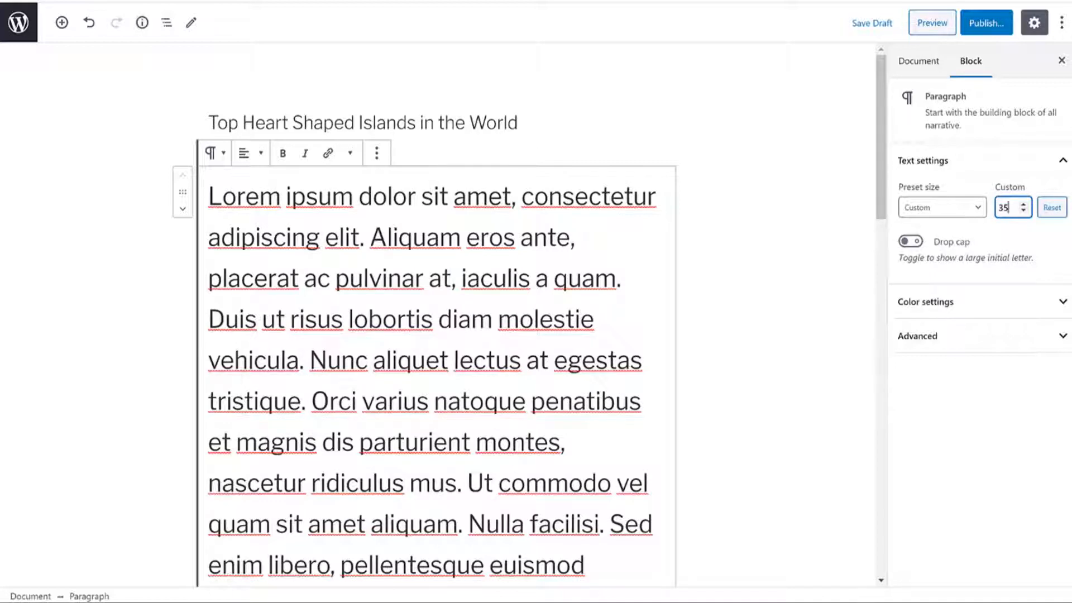
{"action": "key", "text": "BackSpace"}
{"action": "key", "text": "BackSpace"}
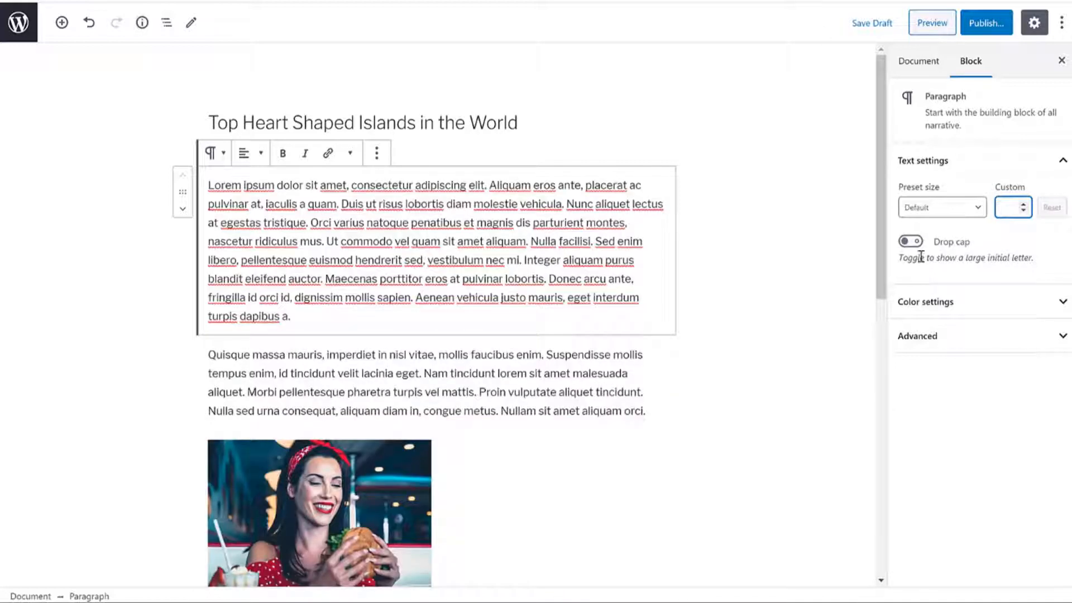
Step: Turn on Drop cap for the first paragraph
{"action": "left_click", "coordinate": [911, 241]}
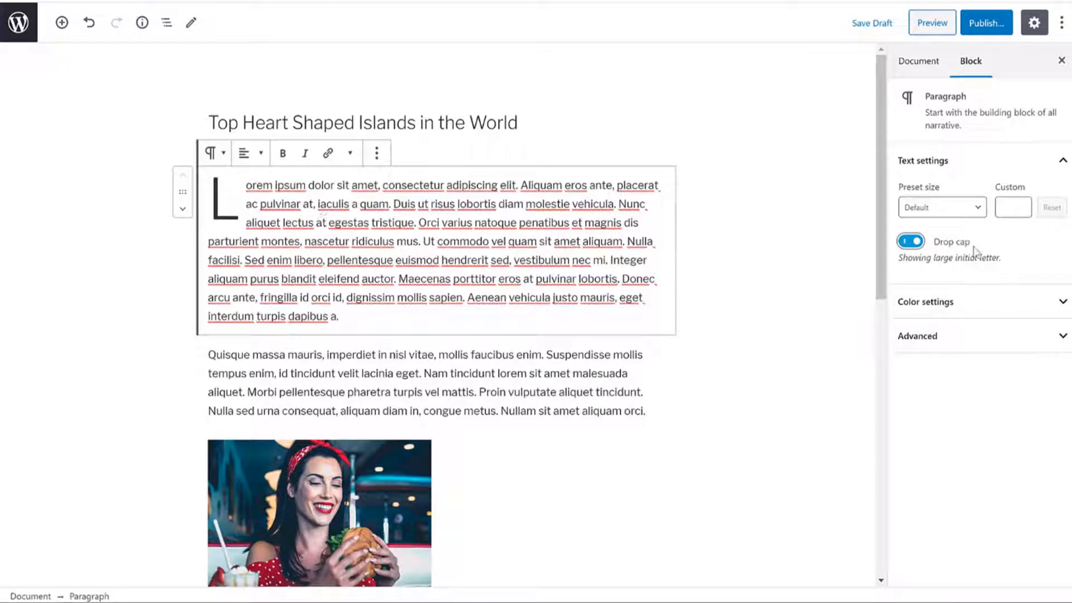
{"action": "left_click_drag", "start_coordinate": [981, 244], "coordinate": [937, 246]}
{"action": "scroll", "coordinate": [702, 360], "scroll_direction": "down", "scroll_amount": 9}
{"action": "scroll", "coordinate": [400, 376], "scroll_direction": "up", "scroll_amount": 4}
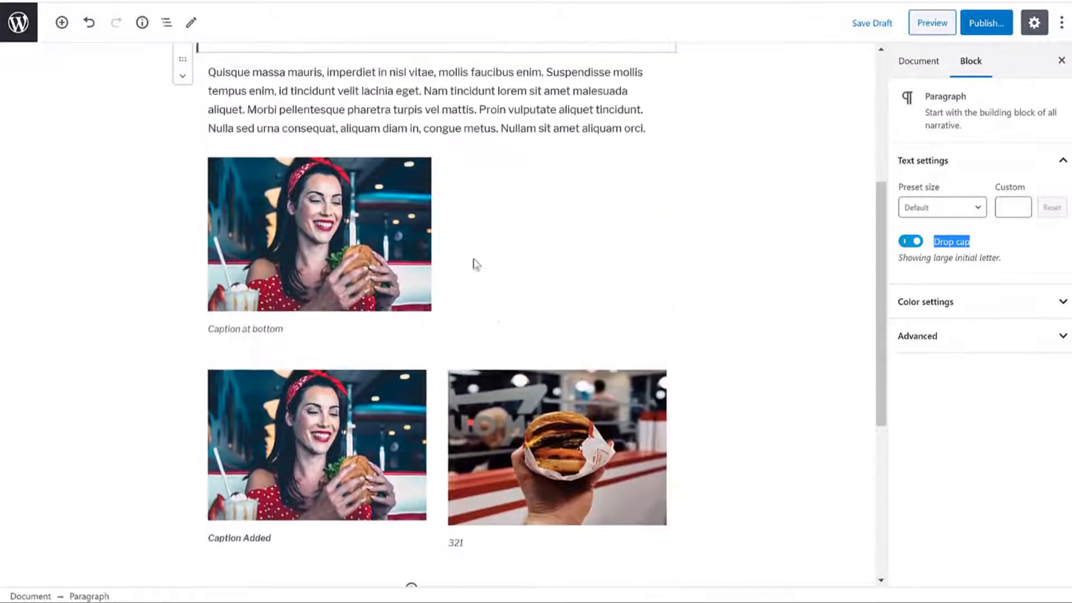
{"action": "scroll", "coordinate": [474, 263], "scroll_direction": "down", "scroll_amount": 4}
Step: Insert a Quote block holding the copied Donec paragraph and an author citation
{"action": "left_click", "coordinate": [66, 31]}
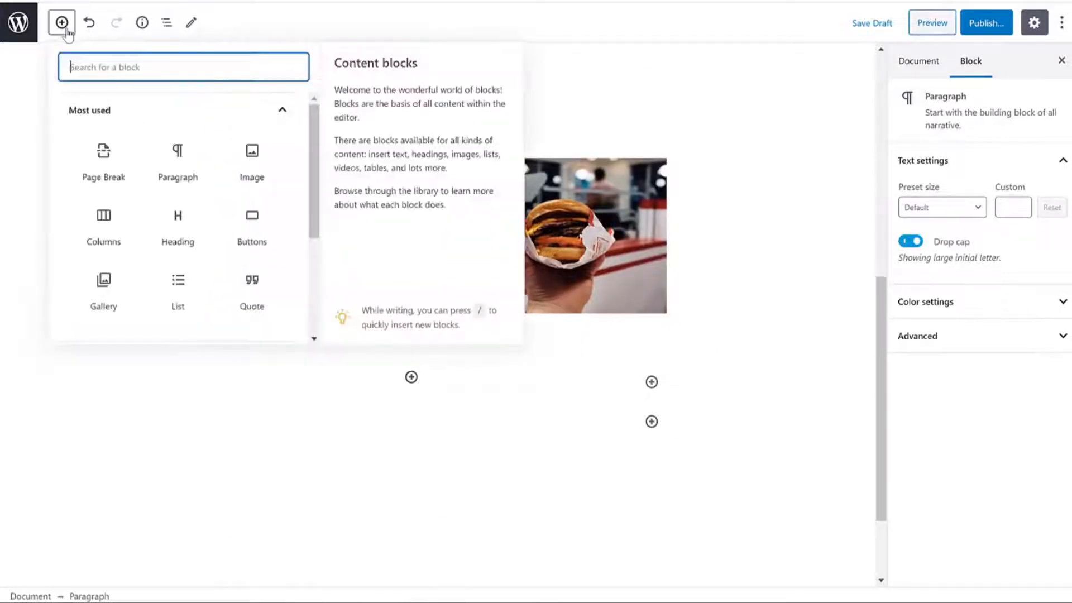
{"action": "left_click", "coordinate": [260, 292]}
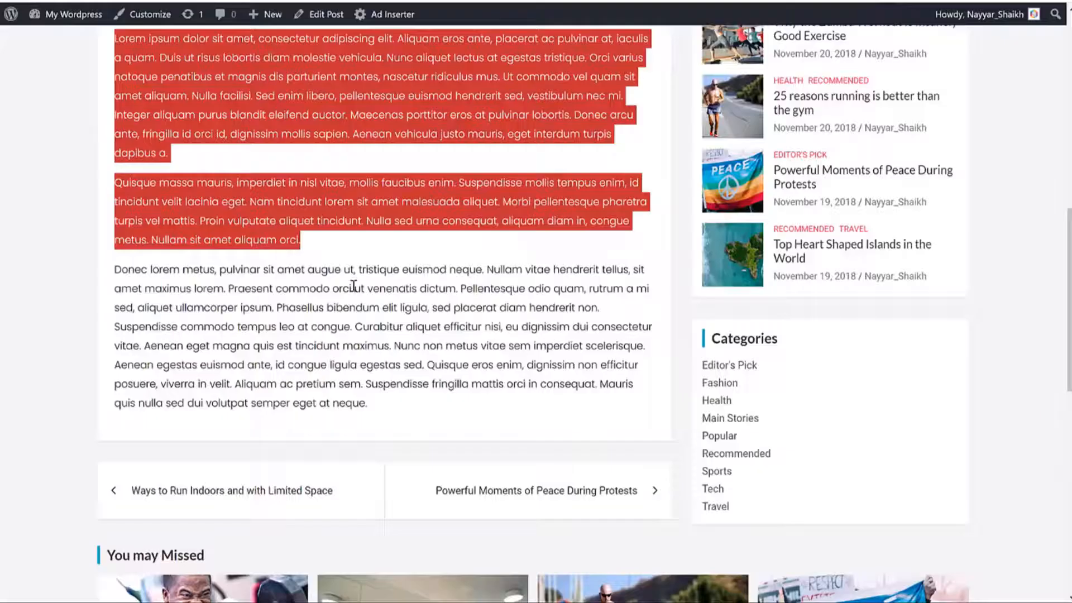
{"action": "left_click", "coordinate": [288, 296]}
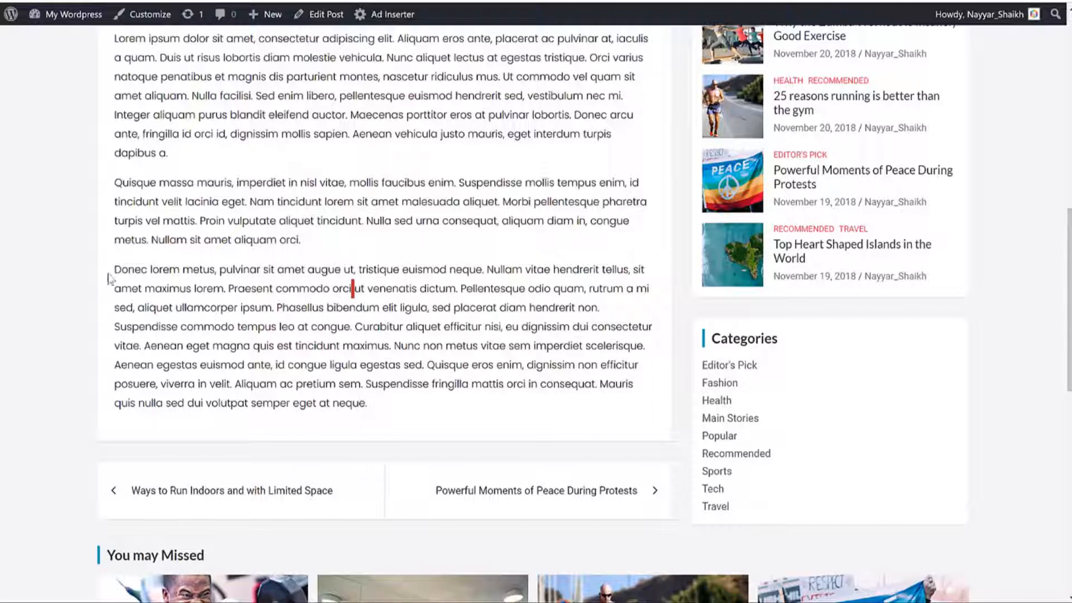
{"action": "left_click_drag", "start_coordinate": [109, 273], "coordinate": [278, 299]}
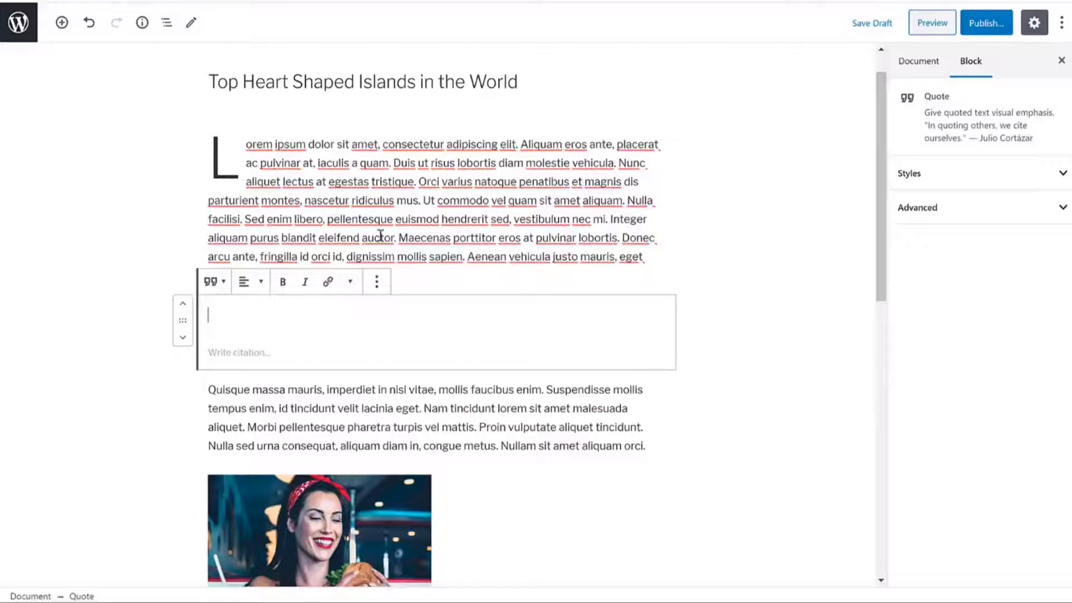
{"action": "type", "text": "Donec lorem metus, pulvinar sit amet augue ut, tristique euismod neque. Nullam vitae hendrerit tellus, sit amet maximus lorem. Praesent commodo orci ut venenatis dictum. Pellentesque odio quam, rutrum a mi sed, aliquet ullamcorper ipsum."}
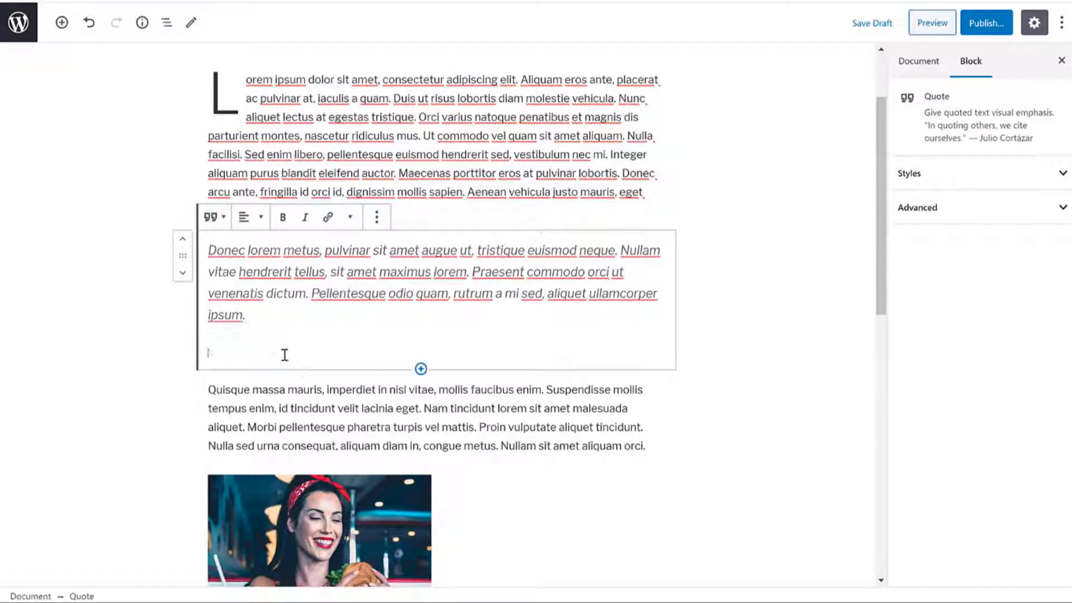
{"action": "scroll", "coordinate": [385, 352], "scroll_direction": "down", "scroll_amount": 1}
{"action": "type", "text": "Steve"}
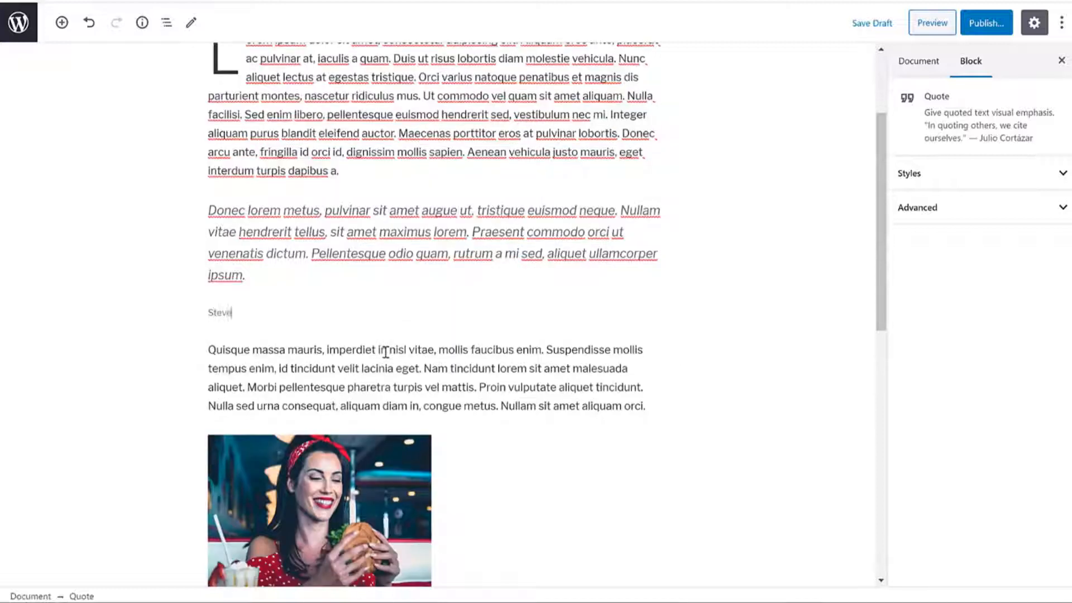
{"action": "type", "text": " Jobs"}
Step: Center-align the quote and apply the Large quote style
{"action": "left_click", "coordinate": [256, 185]}
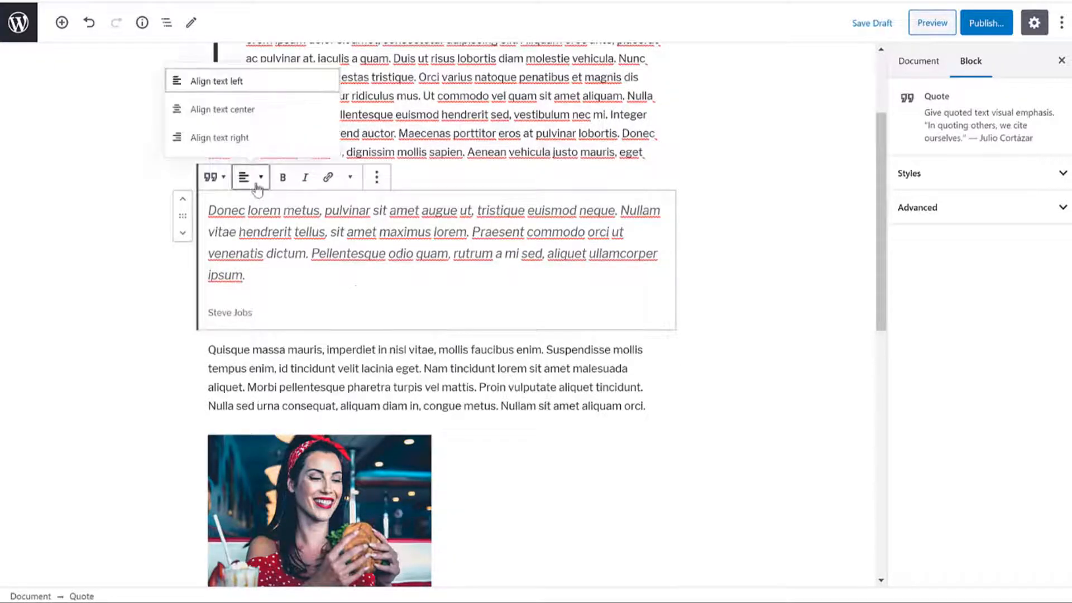
{"action": "left_click", "coordinate": [239, 109]}
{"action": "left_click", "coordinate": [243, 176]}
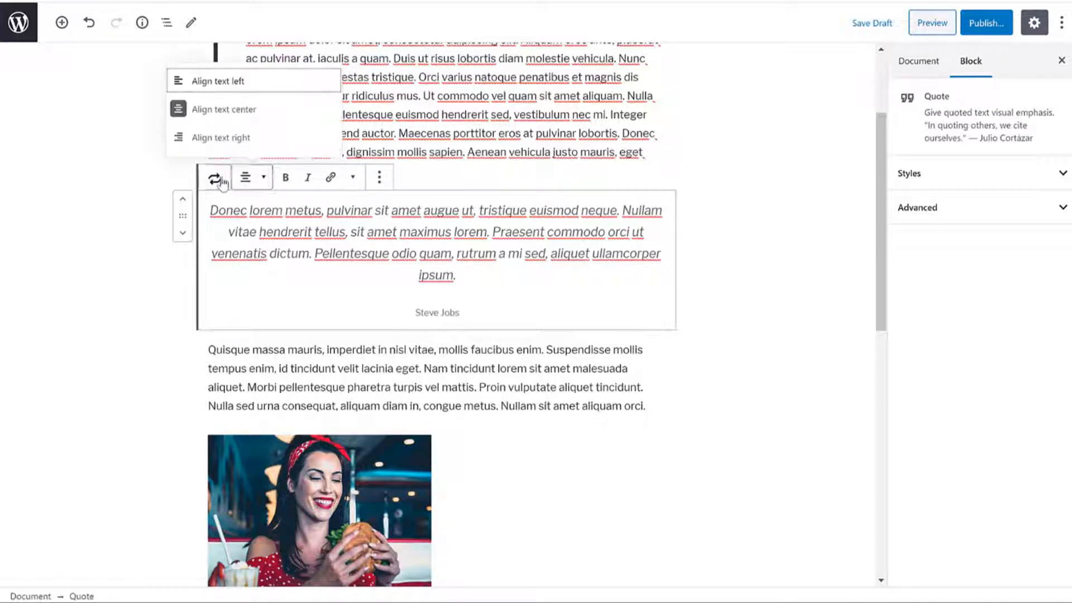
{"action": "left_click", "coordinate": [220, 180]}
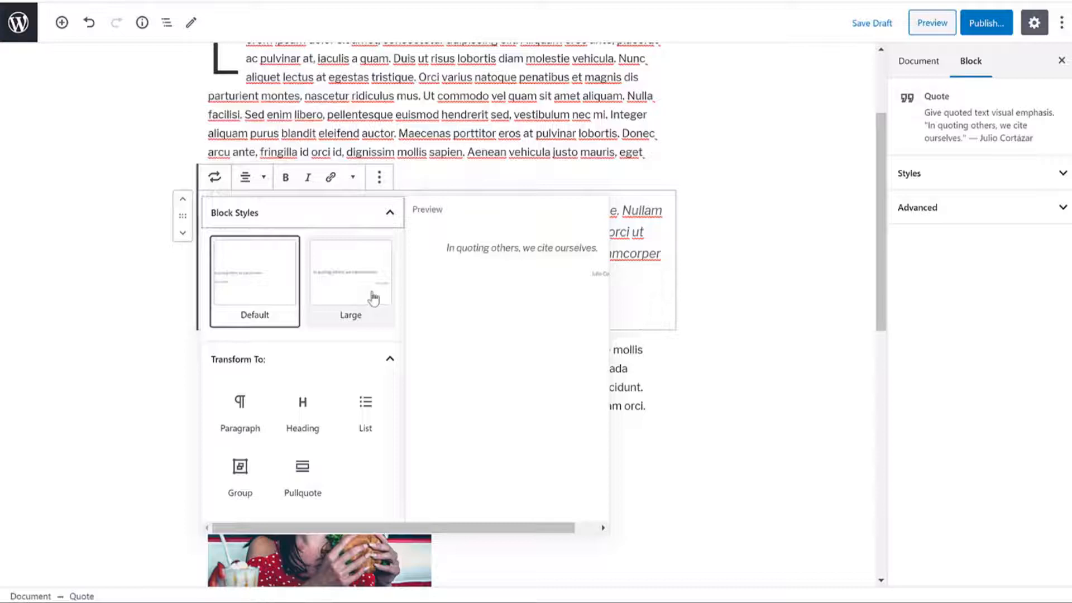
{"action": "left_click", "coordinate": [373, 299]}
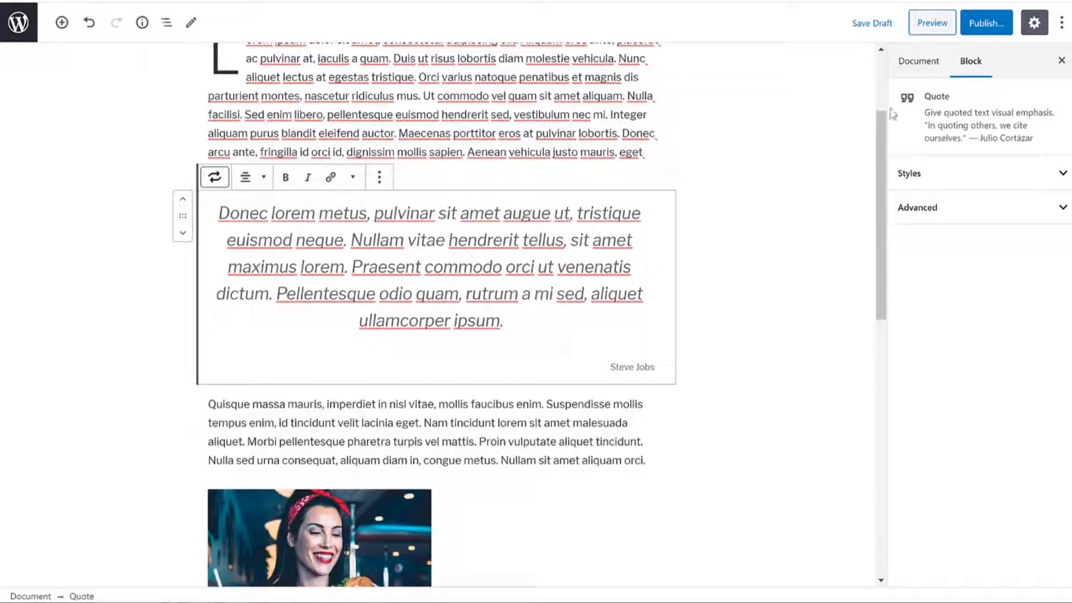
{"action": "scroll", "coordinate": [735, 363], "scroll_direction": "down", "scroll_amount": 1}
{"action": "scroll", "coordinate": [739, 376], "scroll_direction": "up", "scroll_amount": 4}
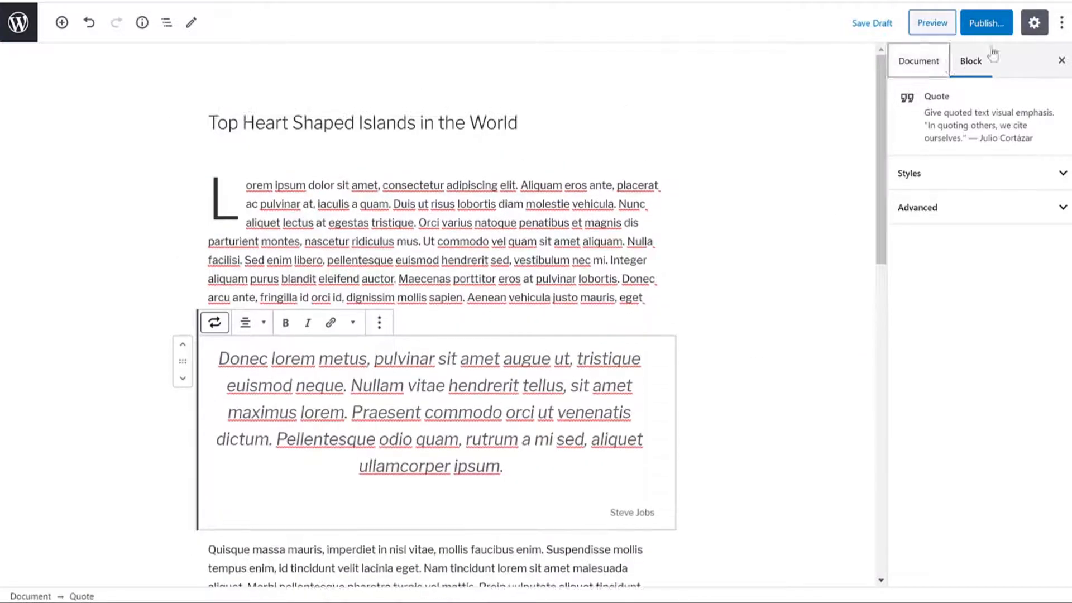
Step: Publish the post and open it on the live site via View Post
{"action": "left_click", "coordinate": [988, 25]}
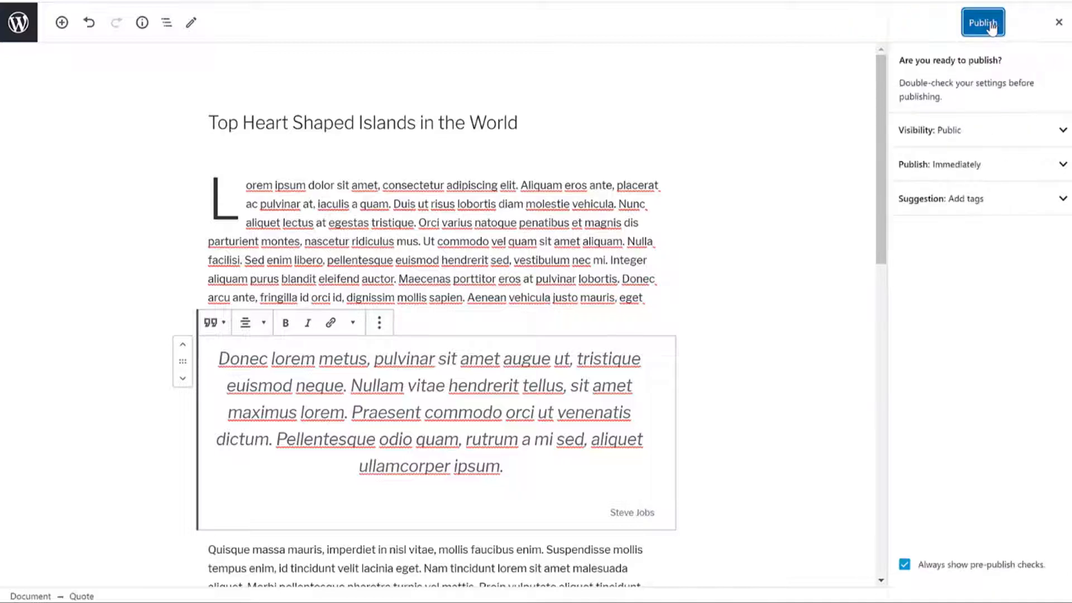
{"action": "left_click", "coordinate": [990, 25]}
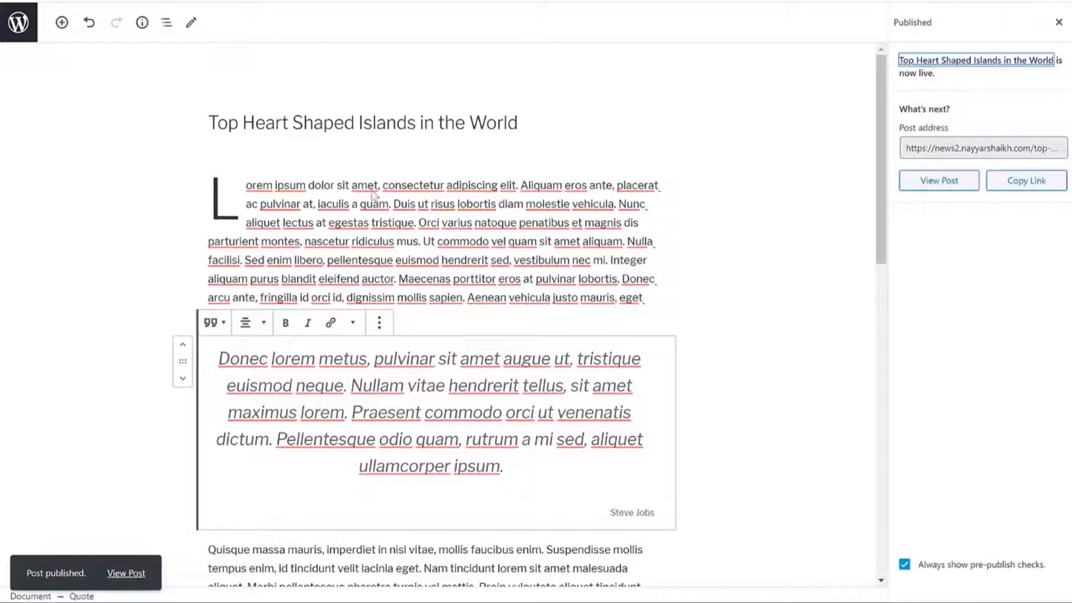
{"action": "right_click", "coordinate": [134, 573]}
{"action": "left_click", "coordinate": [216, 419]}
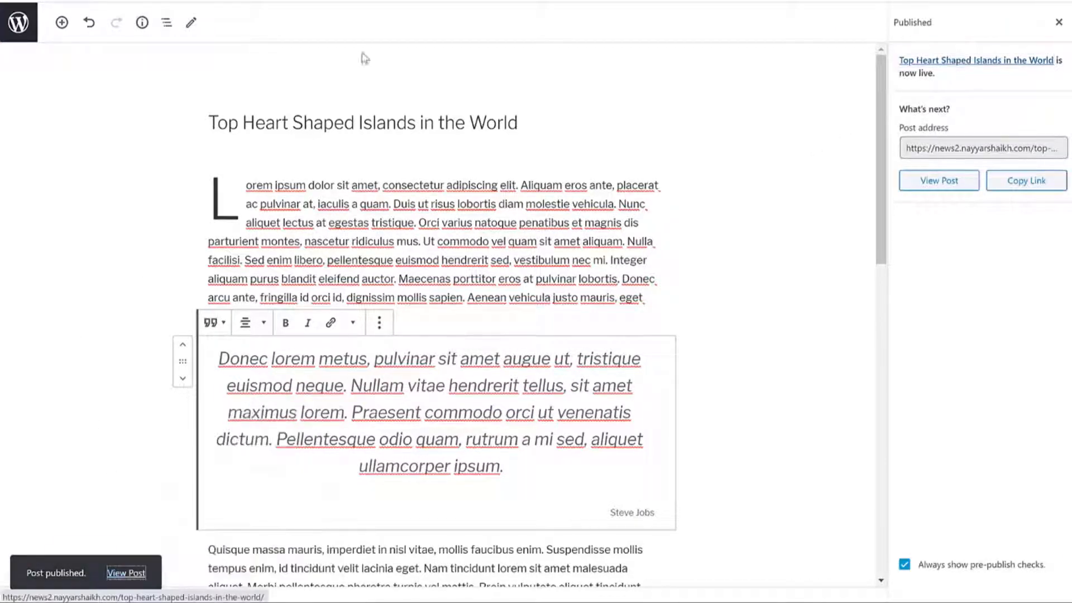
{"action": "key", "text": "Return"}
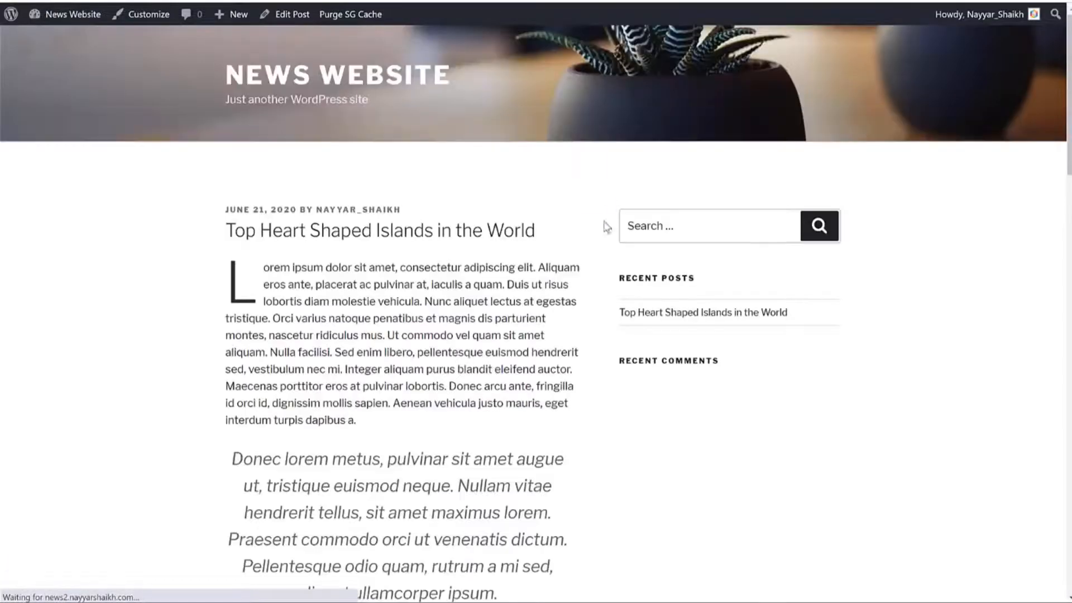
Step: Scroll through the published post, then go back to the editor
{"action": "scroll", "coordinate": [645, 249], "scroll_direction": "down", "scroll_amount": 5}
{"action": "scroll", "coordinate": [646, 242], "scroll_direction": "up", "scroll_amount": 5}
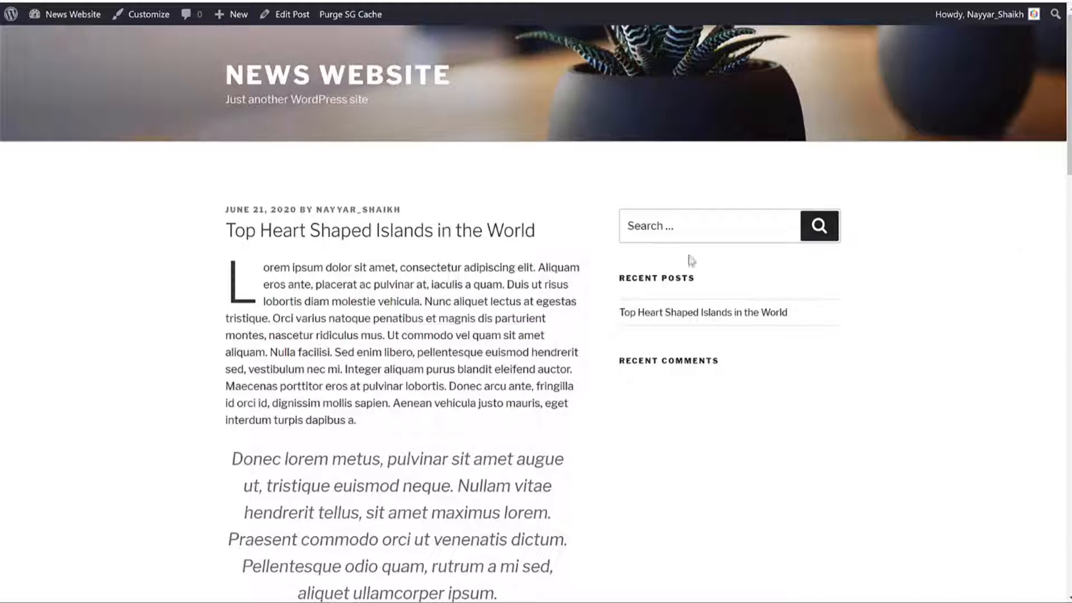
{"action": "scroll", "coordinate": [825, 292], "scroll_direction": "down", "scroll_amount": 10}
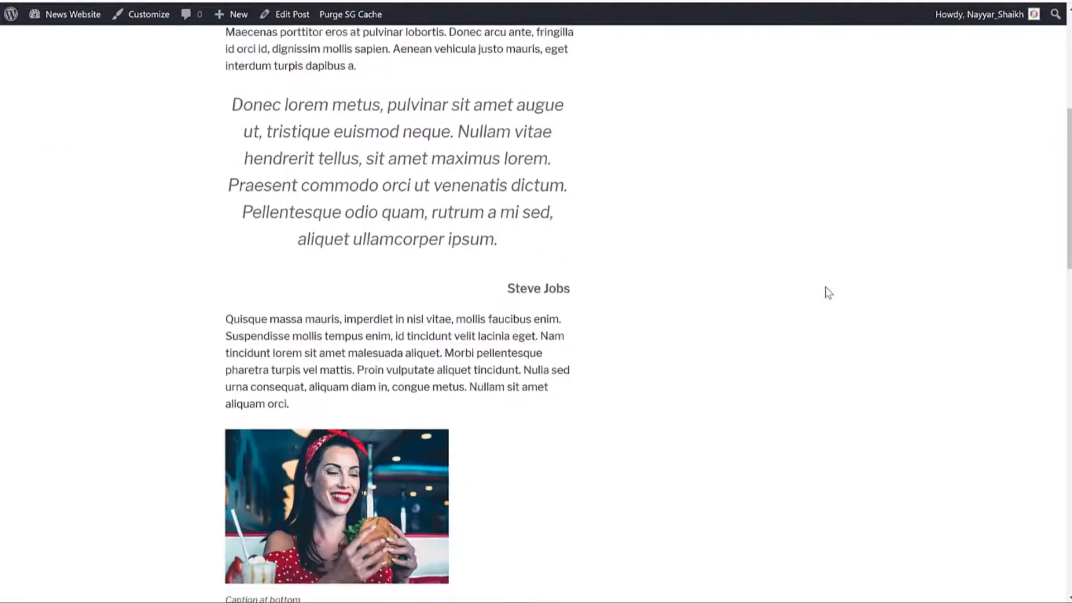
{"action": "scroll", "coordinate": [832, 292], "scroll_direction": "down", "scroll_amount": 3}
{"action": "scroll", "coordinate": [804, 359], "scroll_direction": "down", "scroll_amount": 5}
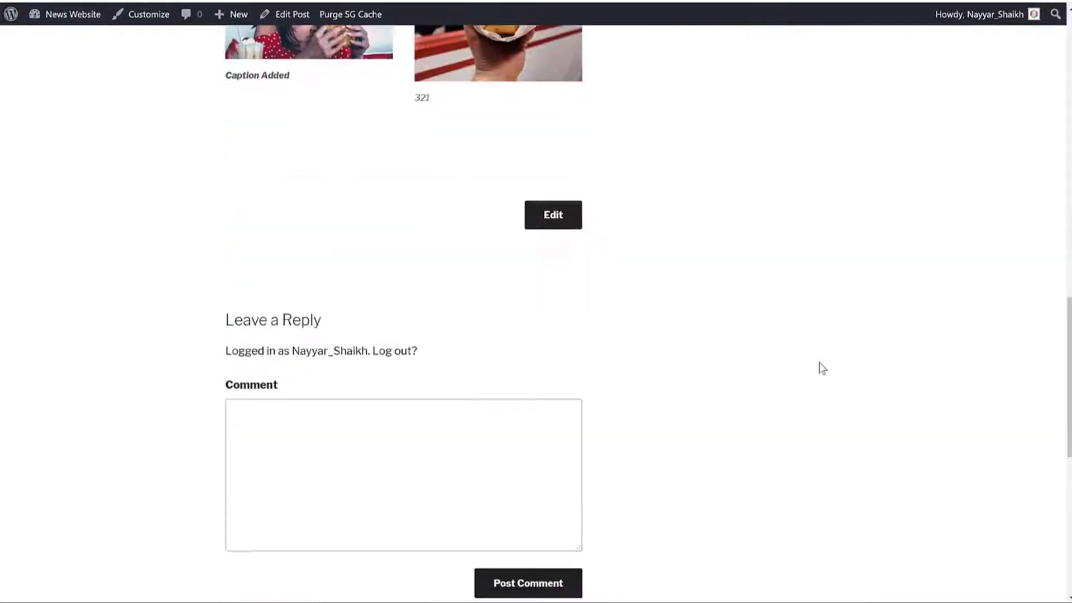
{"action": "scroll", "coordinate": [821, 366], "scroll_direction": "up", "scroll_amount": 6}
{"action": "scroll", "coordinate": [820, 368], "scroll_direction": "up", "scroll_amount": 12}
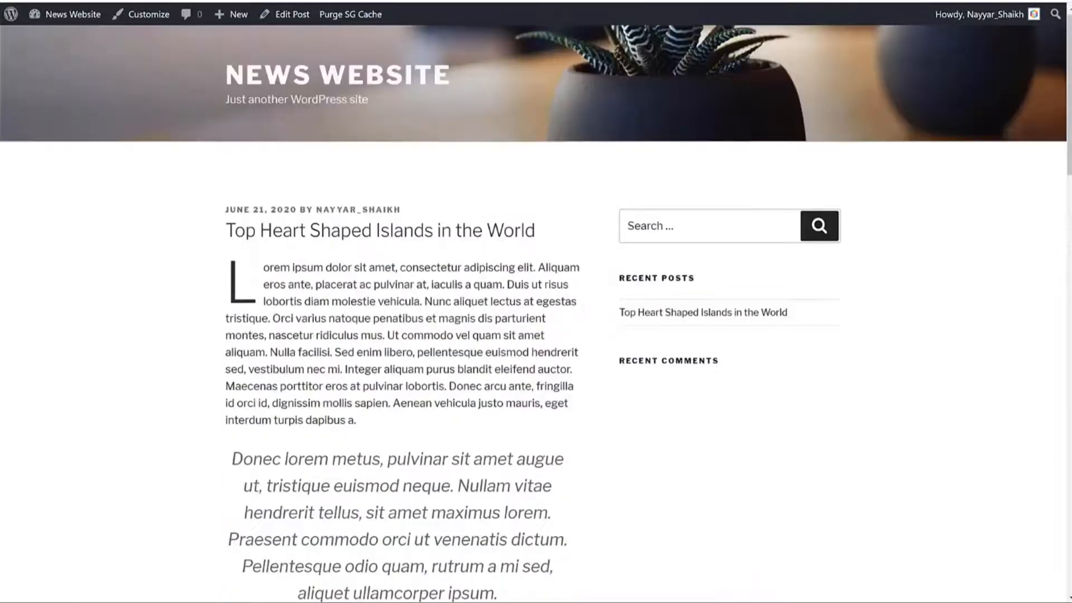
{"action": "left_click", "coordinate": [223, 1]}
Step: Link 'natoque' in the first paragraph to the YouTube URL, opening in a new tab
{"action": "scroll", "coordinate": [606, 201], "scroll_direction": "down", "scroll_amount": 14}
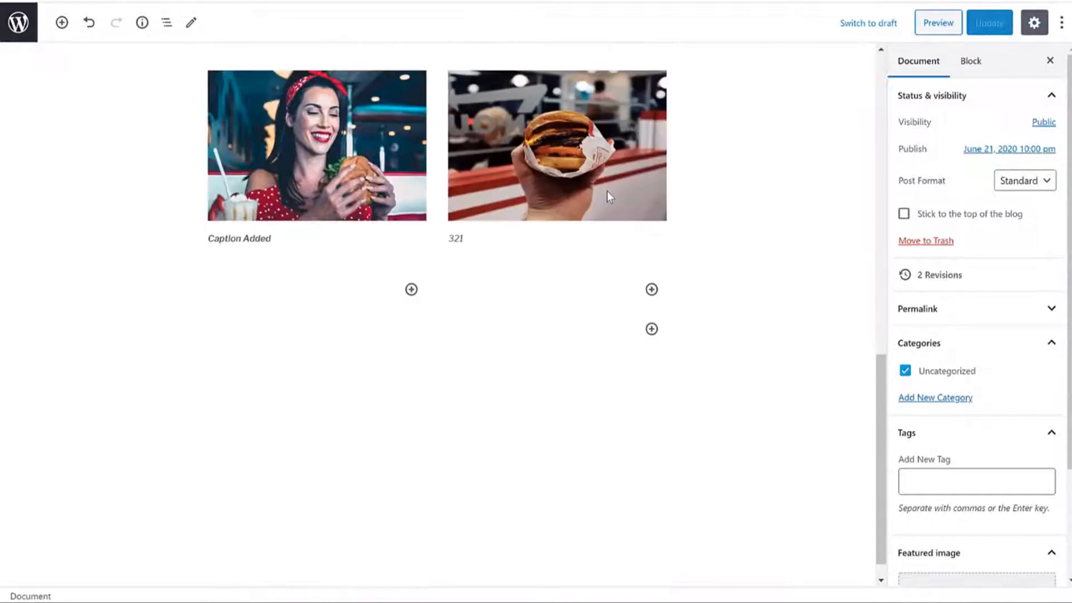
{"action": "scroll", "coordinate": [607, 191], "scroll_direction": "up", "scroll_amount": 6}
{"action": "scroll", "coordinate": [541, 236], "scroll_direction": "up", "scroll_amount": 8}
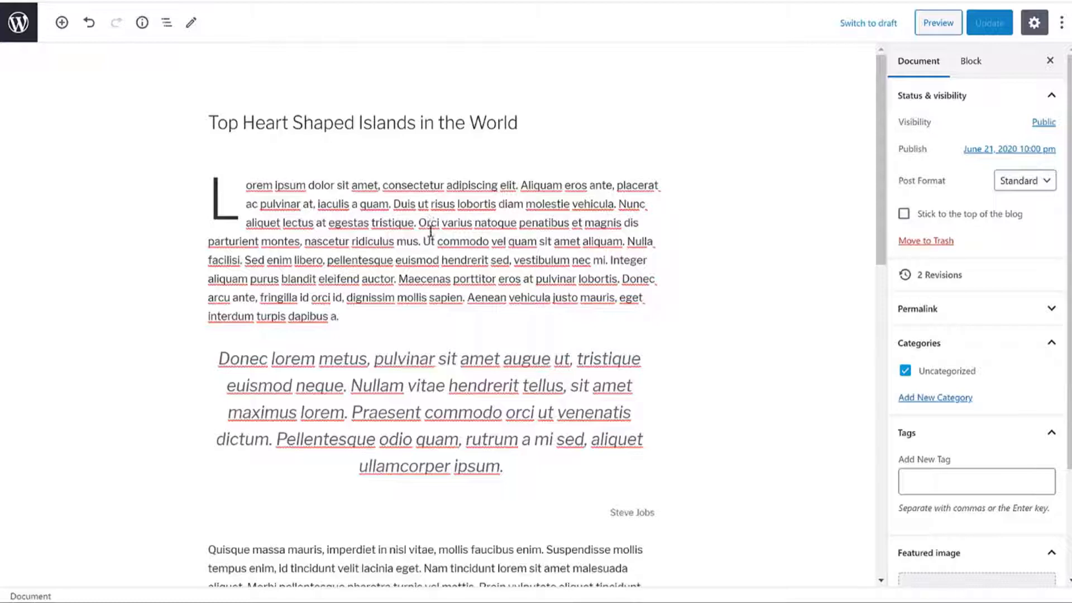
{"action": "left_click", "coordinate": [328, 223]}
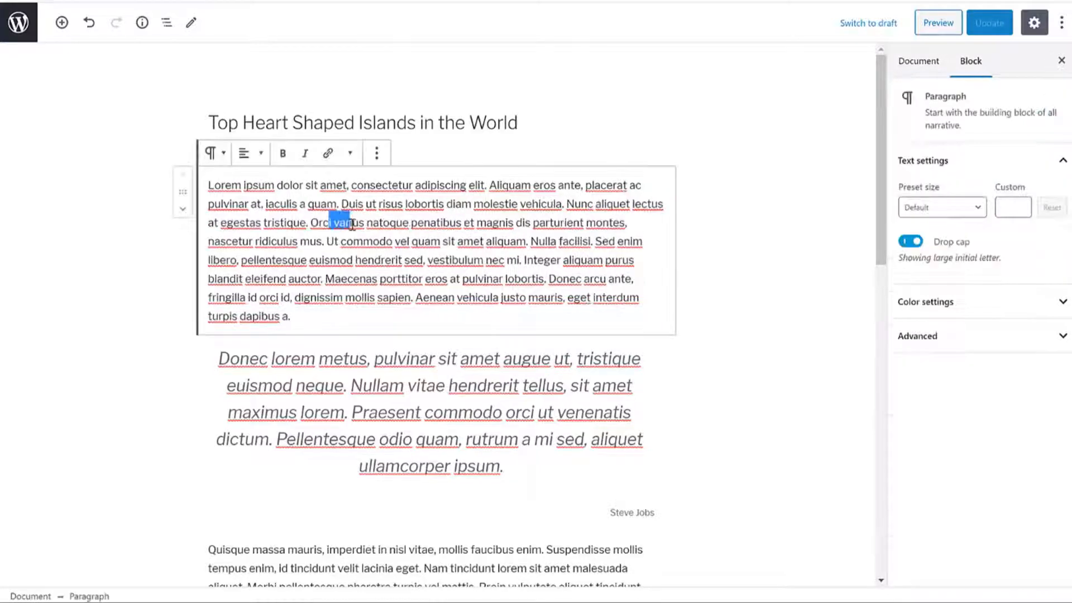
{"action": "left_click_drag", "start_coordinate": [367, 222], "coordinate": [412, 228]}
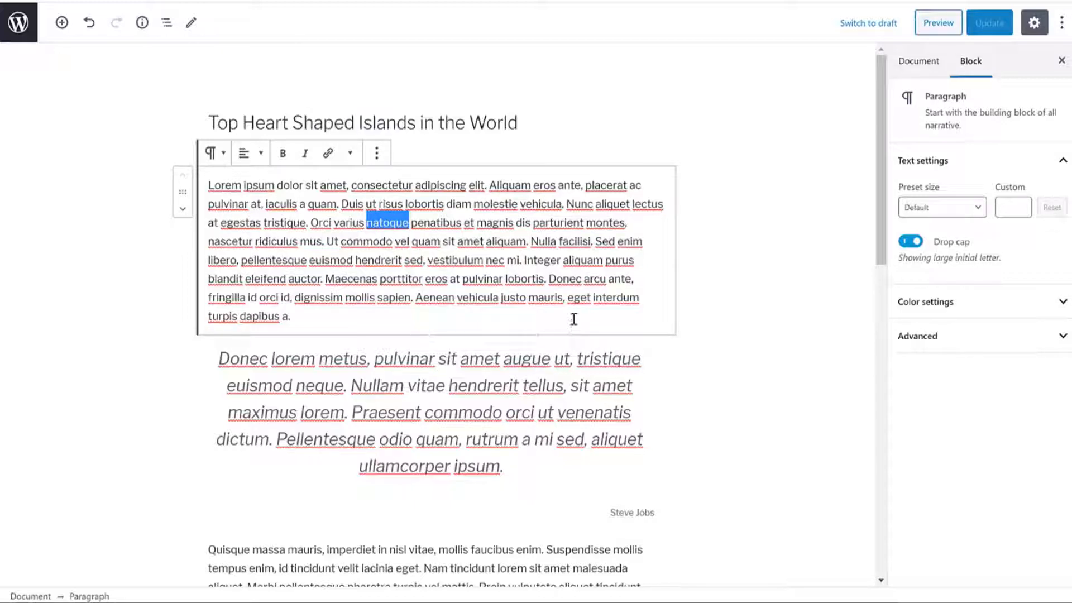
{"action": "left_click", "coordinate": [328, 153]}
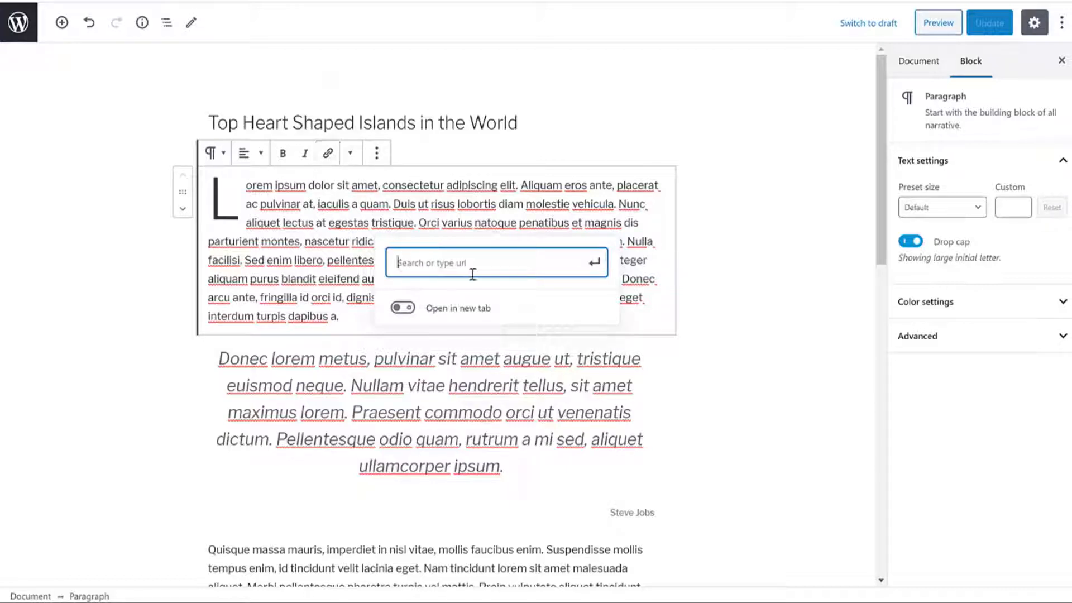
{"action": "key", "text": "ctrl+v"}
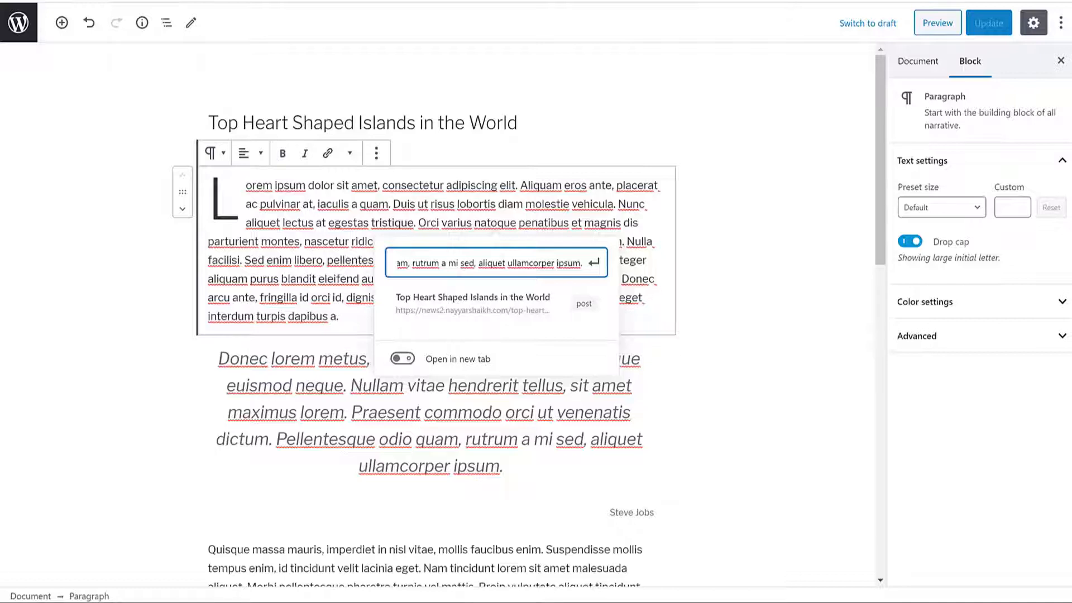
{"action": "key", "text": "Home"}
{"action": "key", "text": "ctrl+a"}
{"action": "key", "text": "ctrl+v"}
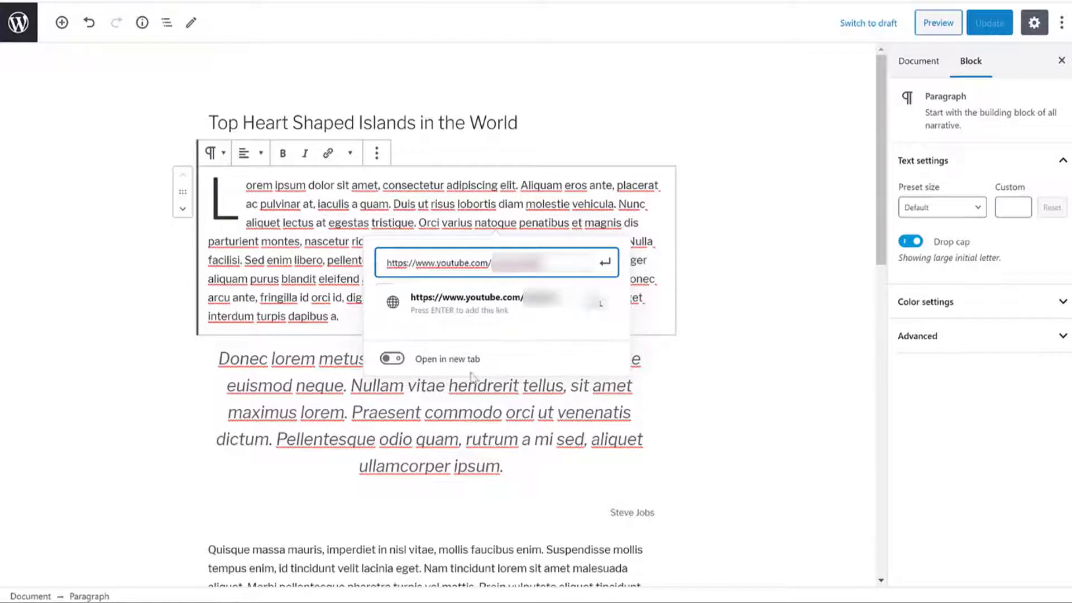
{"action": "left_click", "coordinate": [397, 360]}
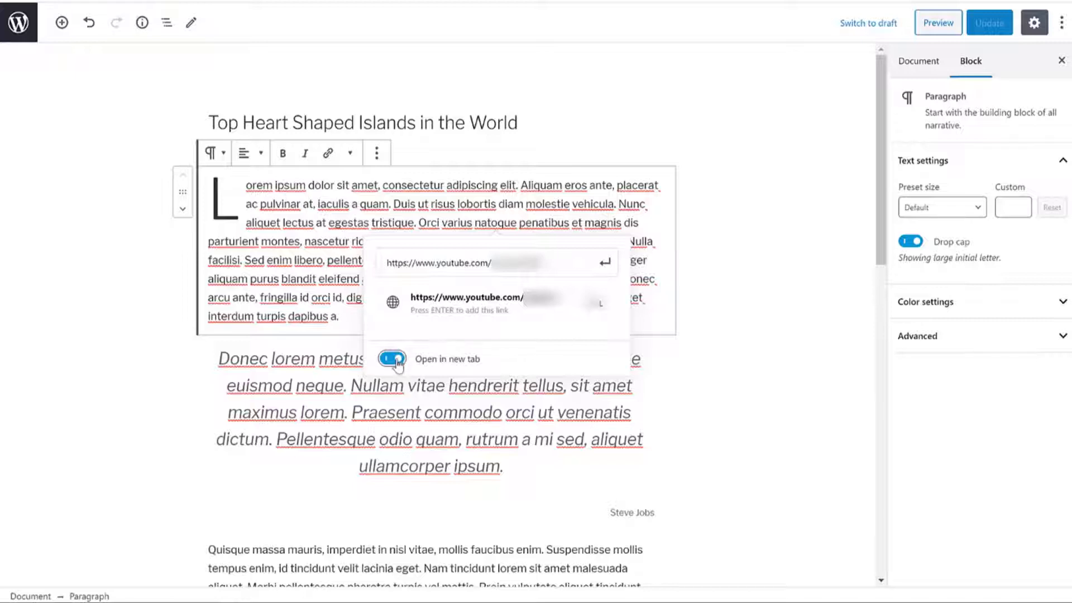
{"action": "left_click", "coordinate": [606, 262]}
{"action": "left_click", "coordinate": [705, 251]}
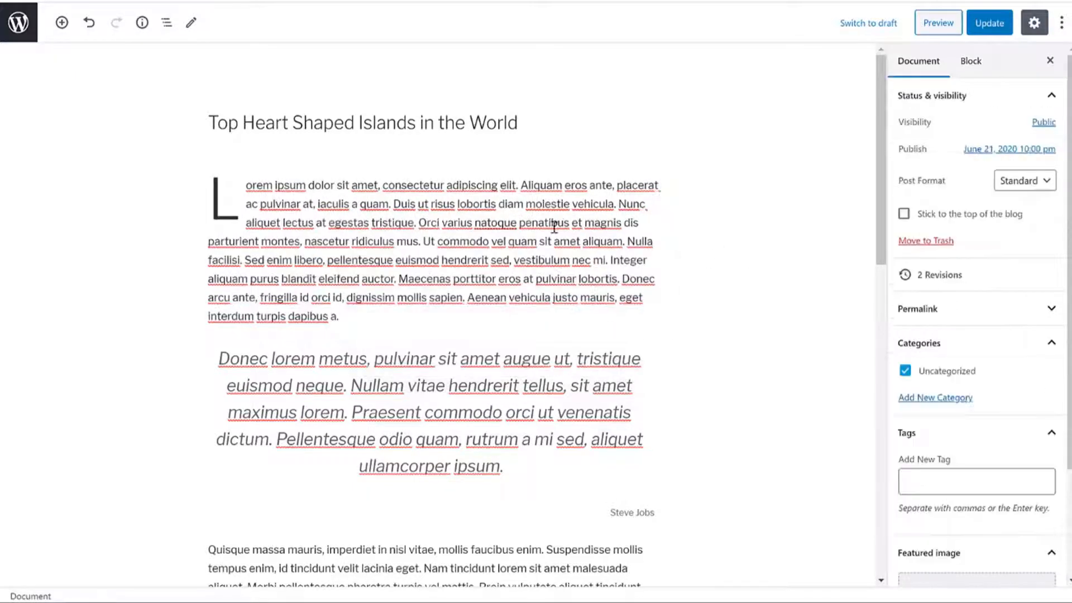
Step: Update the post and check the linked word natoque on the live page
{"action": "left_click", "coordinate": [989, 22]}
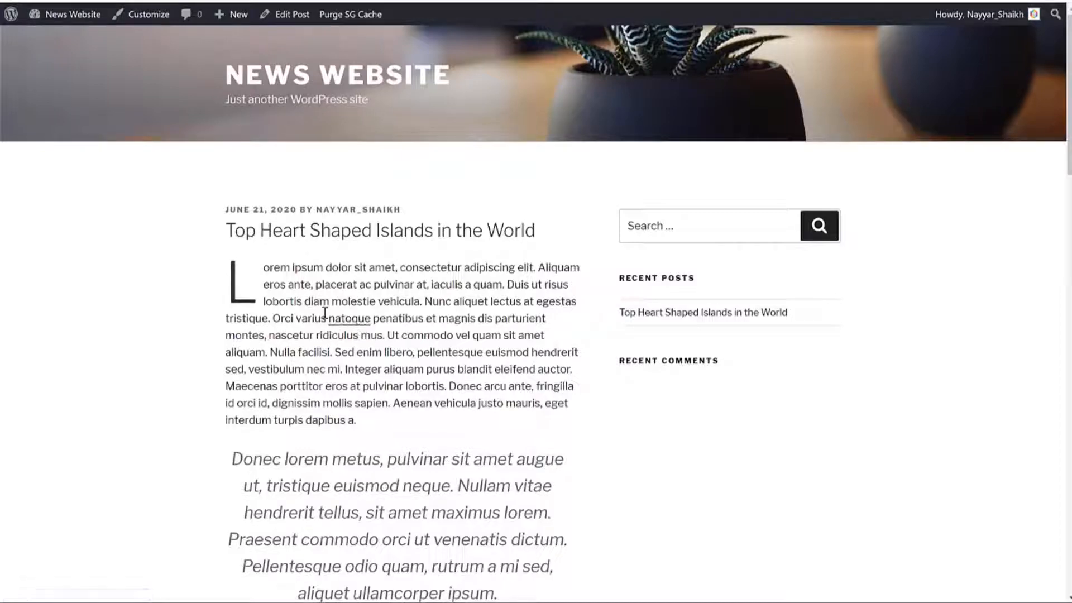
{"action": "left_click_drag", "start_coordinate": [325, 313], "coordinate": [371, 316]}
{"action": "left_click", "coordinate": [396, 350]}
Step: Open the block inserter below the two-column image row
{"action": "scroll", "coordinate": [655, 388], "scroll_direction": "down", "scroll_amount": 10}
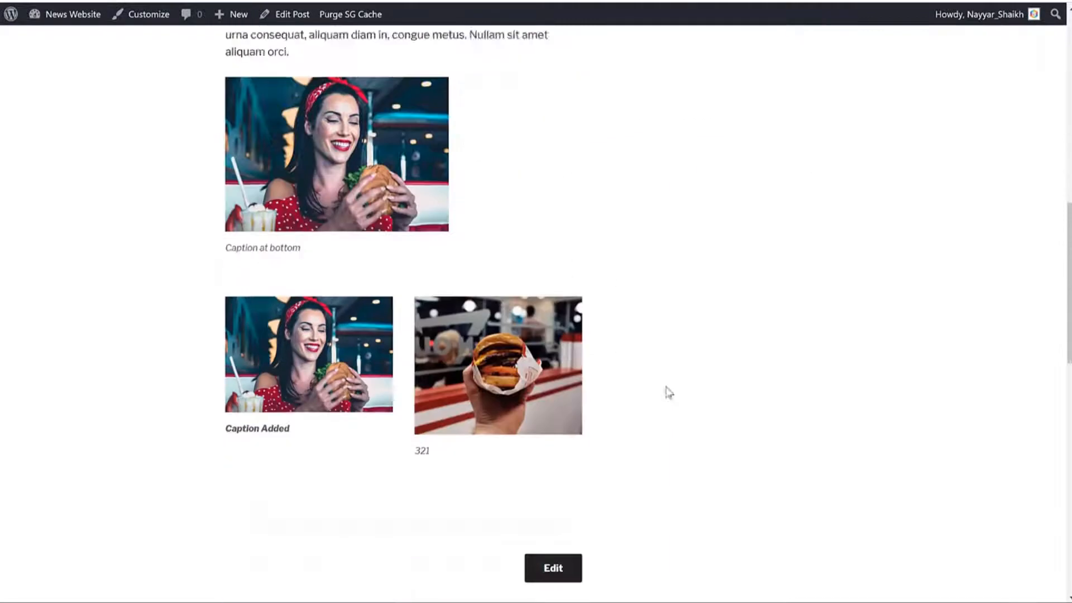
{"action": "scroll", "coordinate": [668, 390], "scroll_direction": "up", "scroll_amount": 5}
{"action": "scroll", "coordinate": [723, 418], "scroll_direction": "up", "scroll_amount": 8}
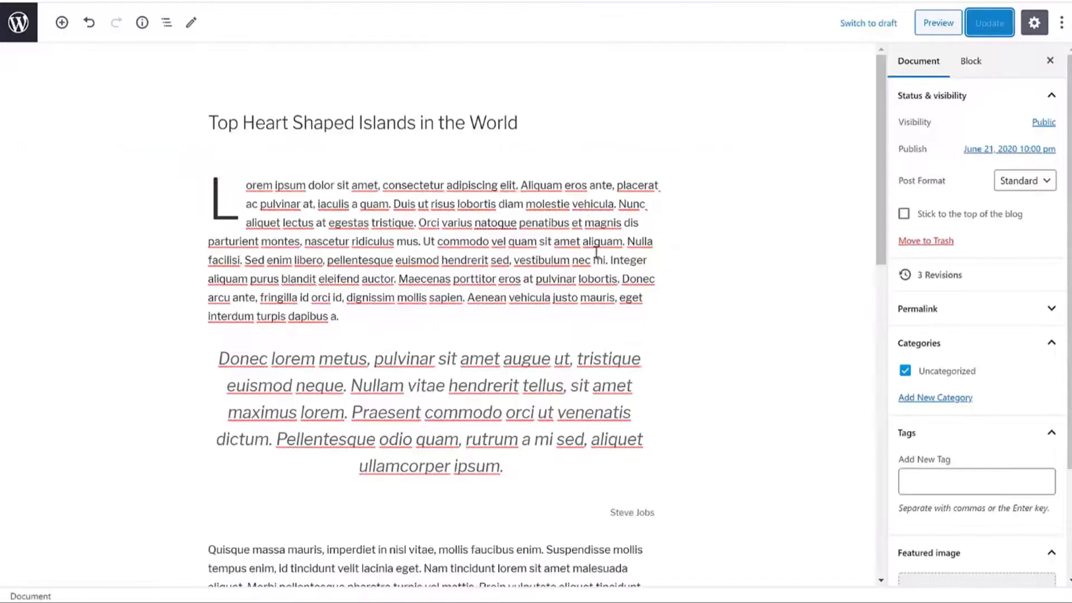
{"action": "scroll", "coordinate": [596, 251], "scroll_direction": "down", "scroll_amount": 15}
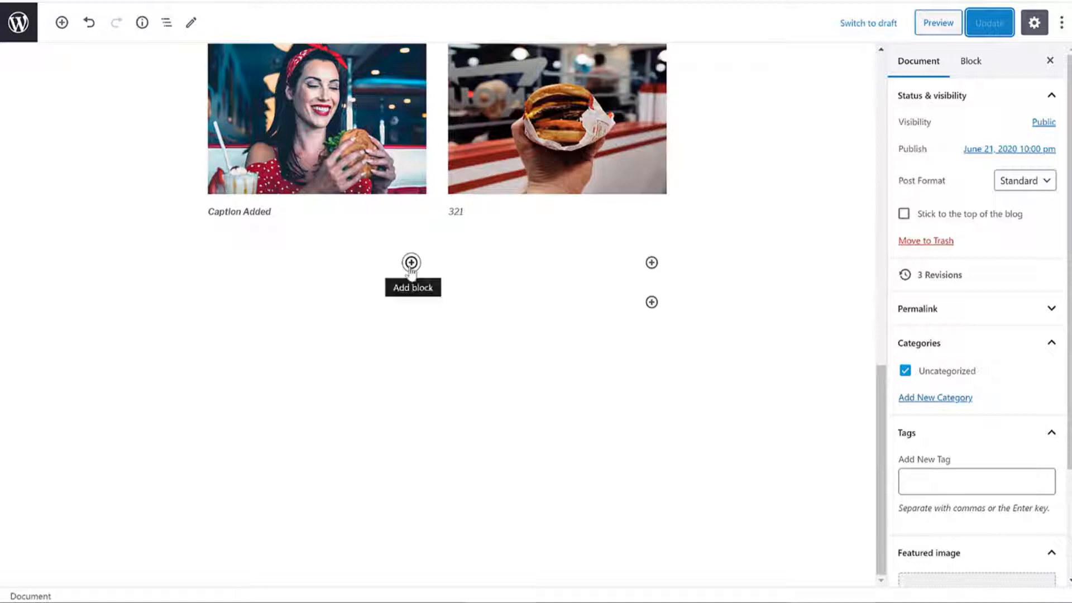
{"action": "left_click", "coordinate": [410, 262]}
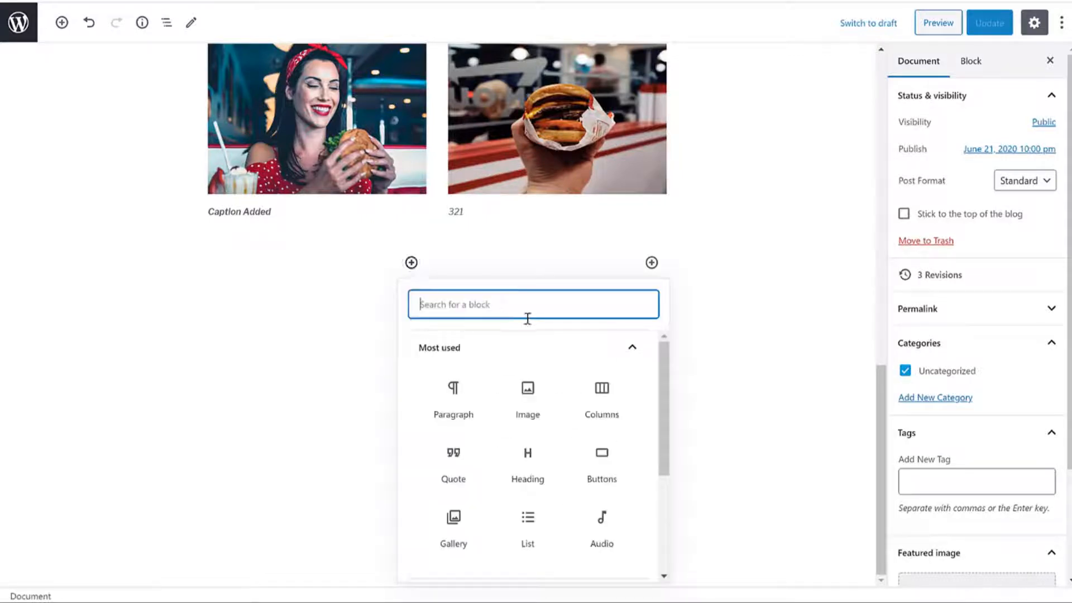
Step: Insert a Buttons block below the images labelled 'Affiliate Link'
{"action": "left_click", "coordinate": [614, 455]}
{"action": "scroll", "coordinate": [239, 293], "scroll_direction": "down", "scroll_amount": 2}
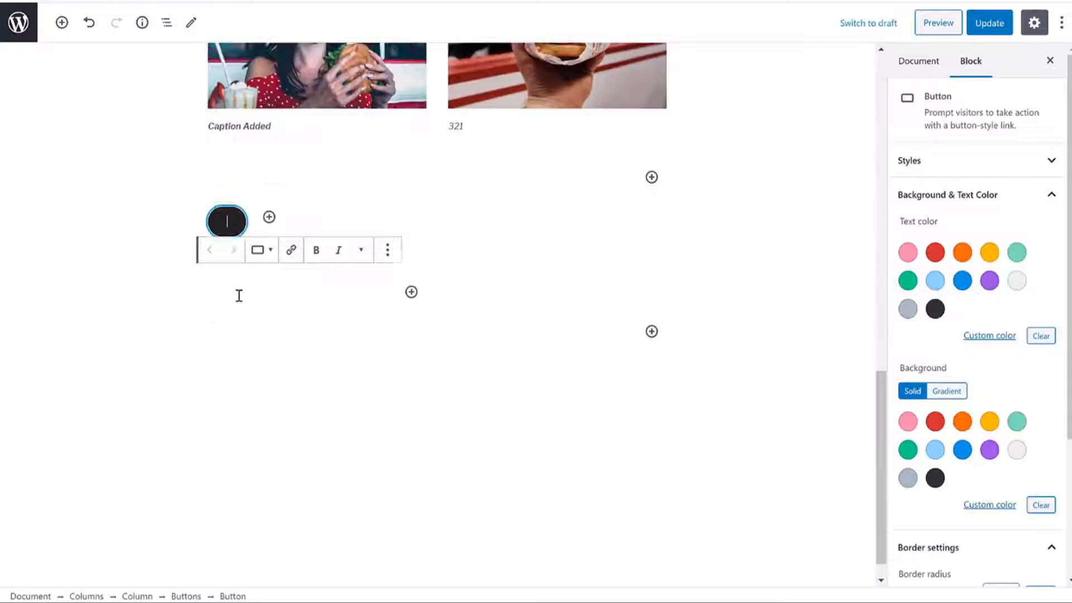
{"action": "type", "text": "Affiliate Link"}
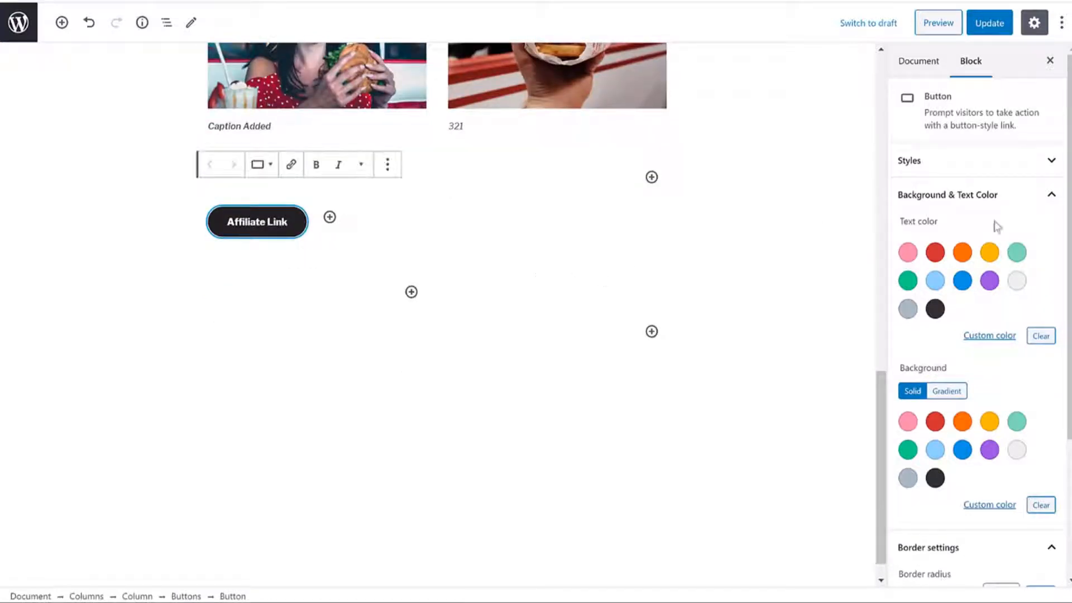
Step: Try several button background colours, settling on an orange gradient
{"action": "left_click", "coordinate": [908, 252]}
{"action": "scroll", "coordinate": [984, 392], "scroll_direction": "down", "scroll_amount": 1}
{"action": "scroll", "coordinate": [984, 393], "scroll_direction": "down", "scroll_amount": 2}
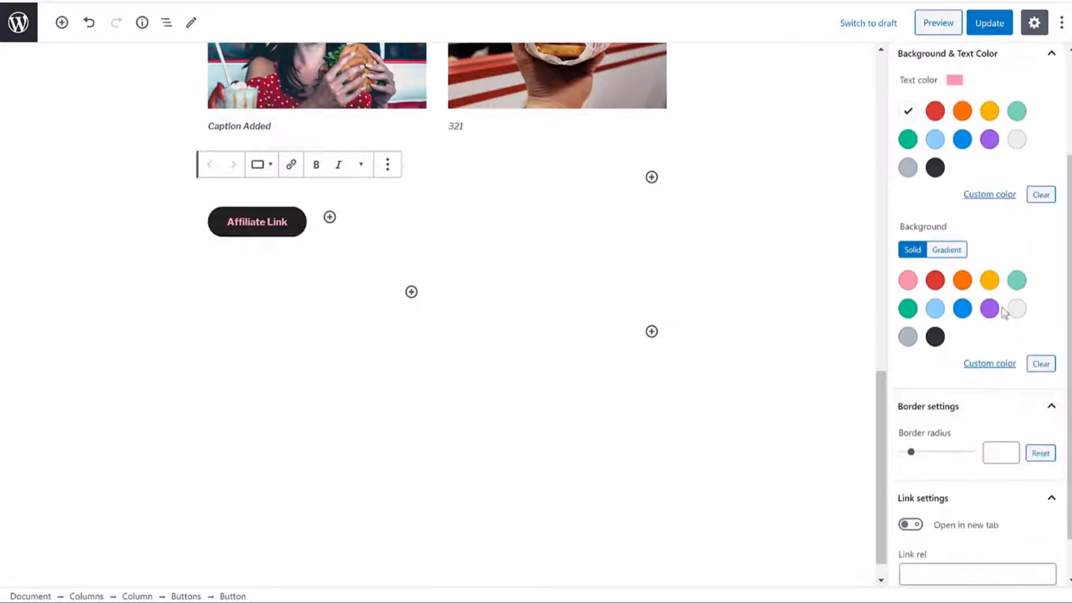
{"action": "left_click", "coordinate": [989, 309]}
{"action": "left_click", "coordinate": [909, 337]}
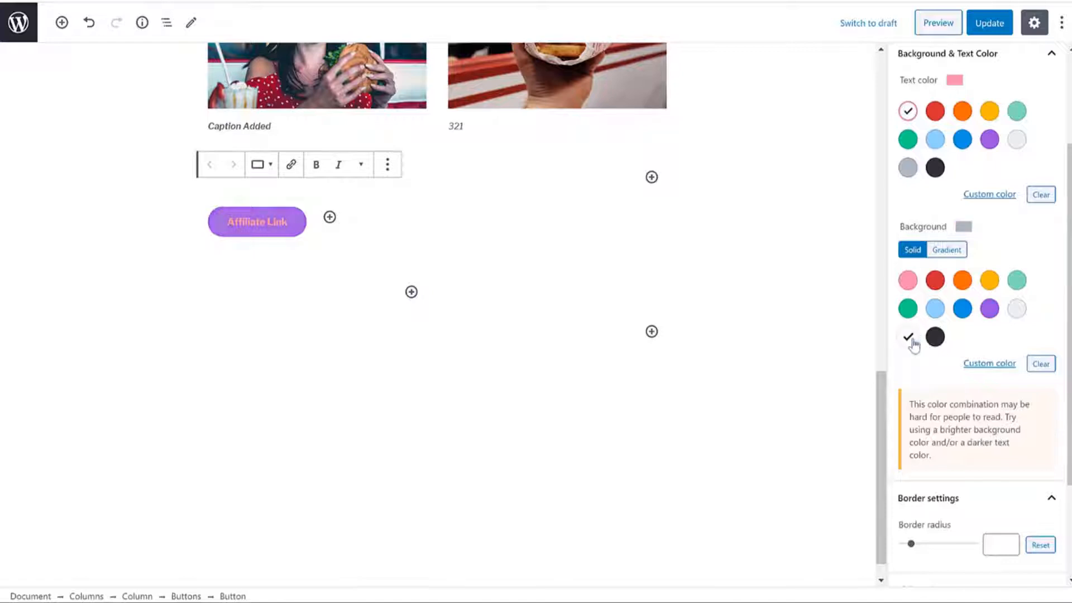
{"action": "scroll", "coordinate": [957, 313], "scroll_direction": "down", "scroll_amount": 2}
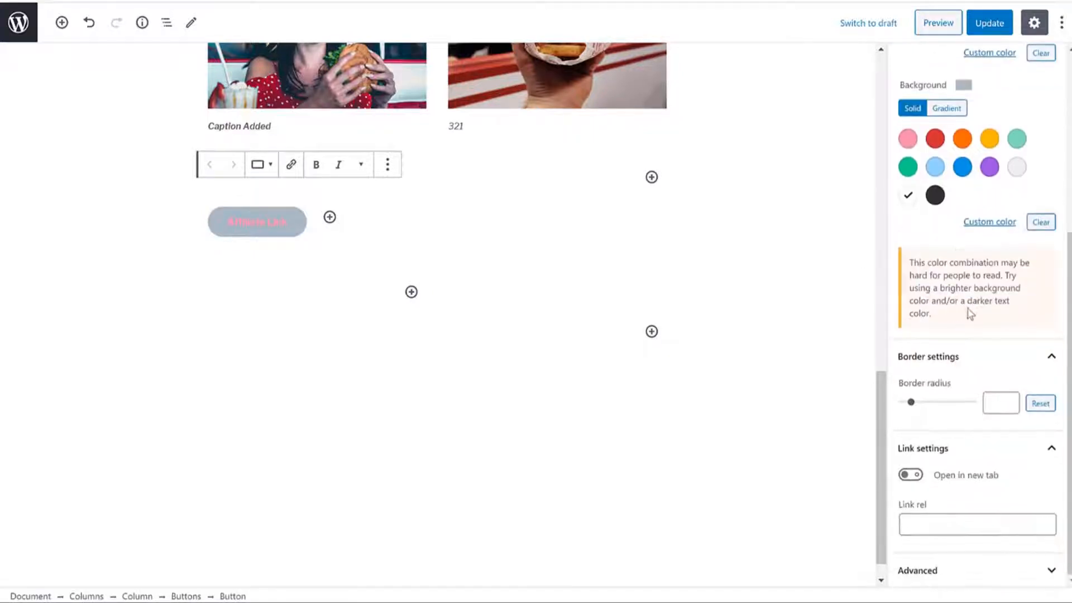
{"action": "scroll", "coordinate": [963, 313], "scroll_direction": "up", "scroll_amount": 4}
{"action": "scroll", "coordinate": [1008, 272], "scroll_direction": "down", "scroll_amount": 4}
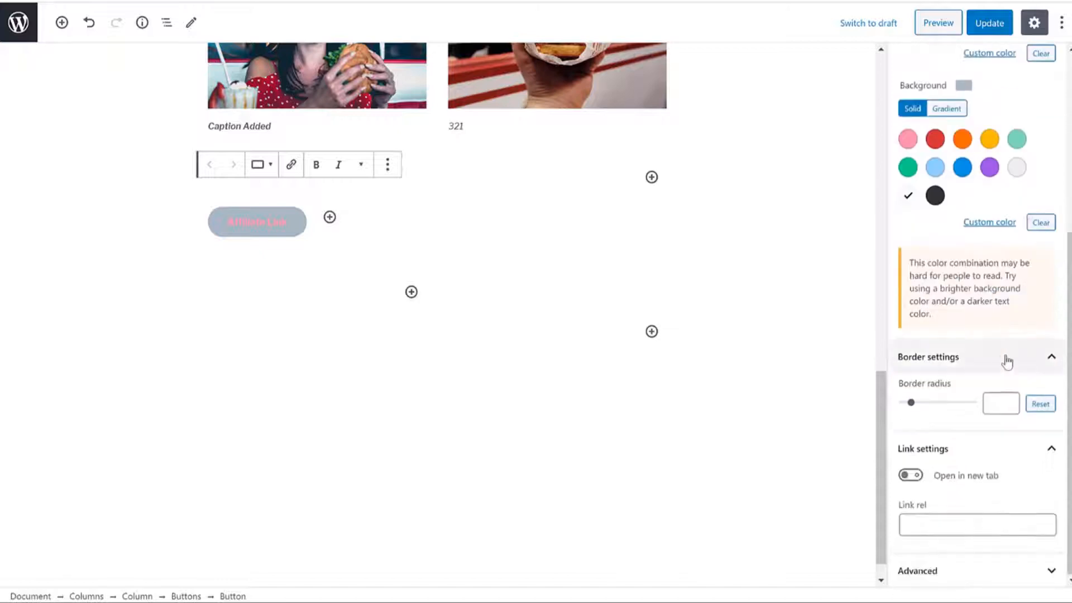
{"action": "scroll", "coordinate": [1006, 362], "scroll_direction": "up", "scroll_amount": 4}
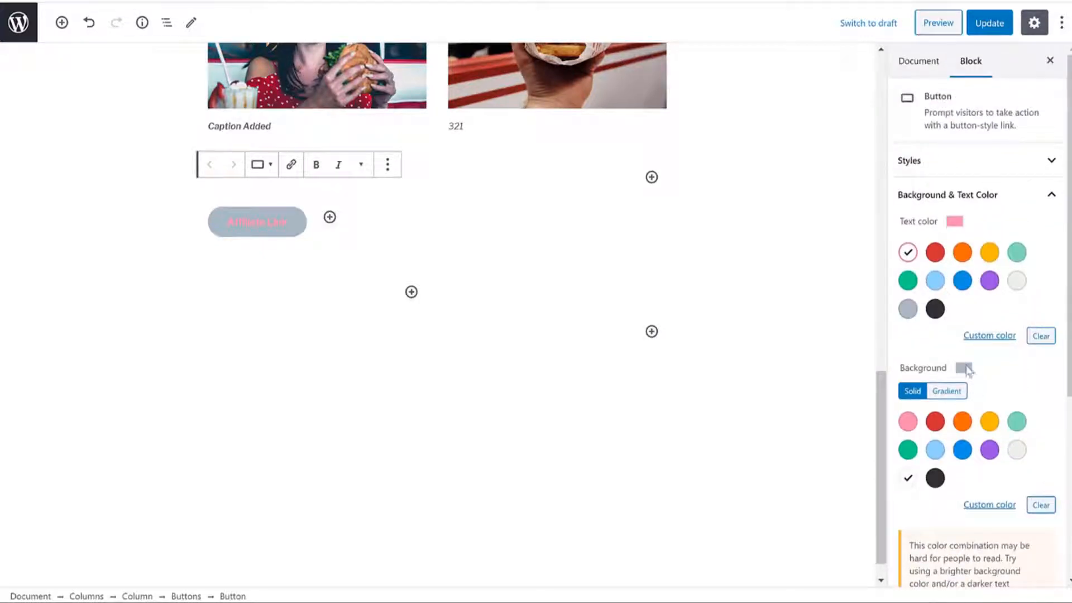
{"action": "left_click_drag", "start_coordinate": [921, 370], "coordinate": [900, 369]}
{"action": "left_click", "coordinate": [945, 391]}
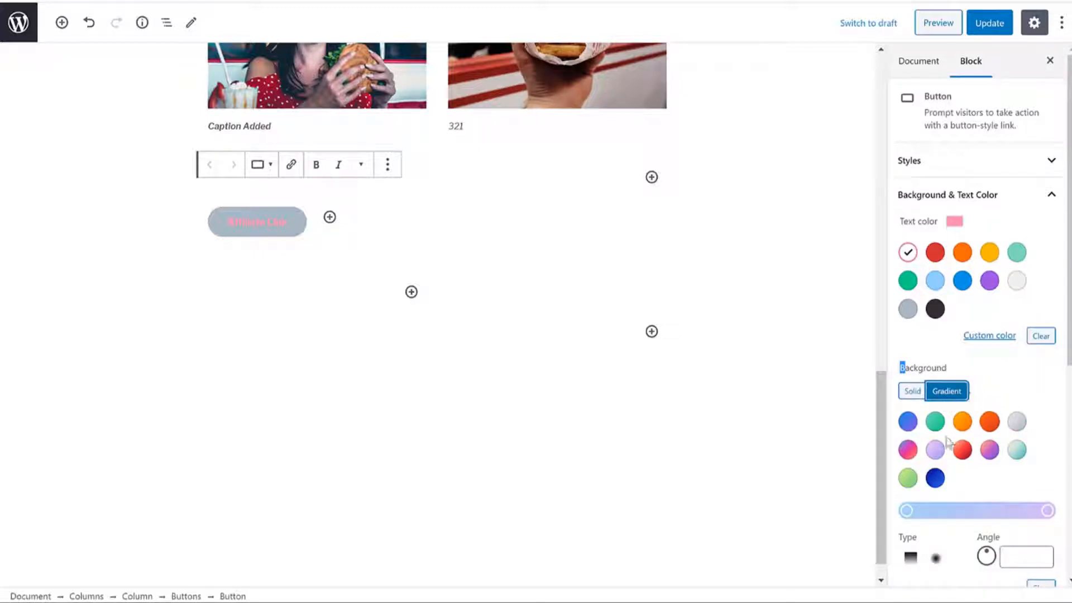
{"action": "left_click", "coordinate": [962, 421]}
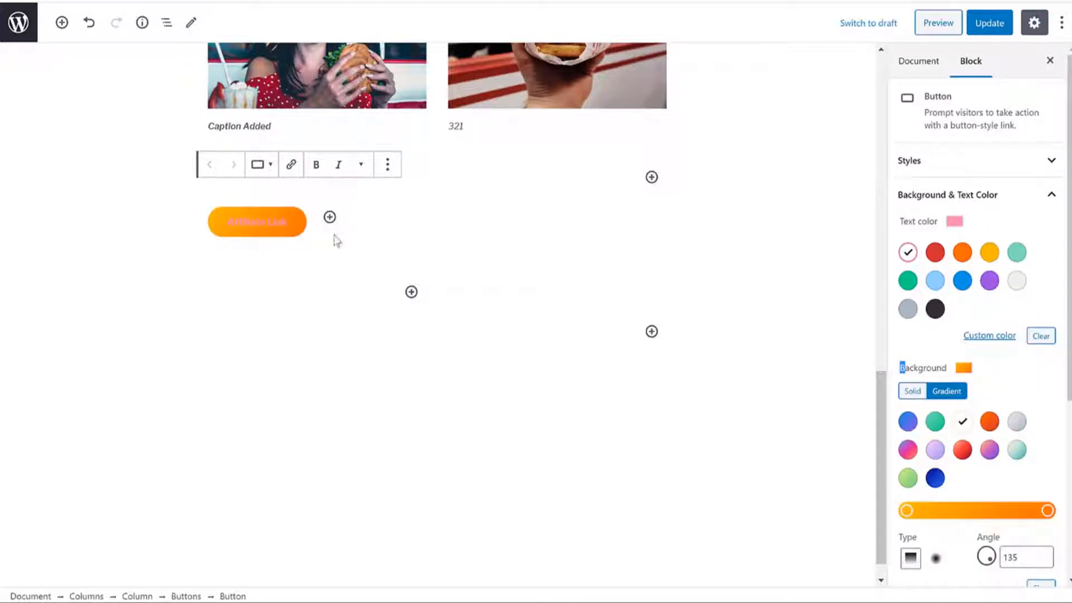
{"action": "left_click", "coordinate": [962, 449]}
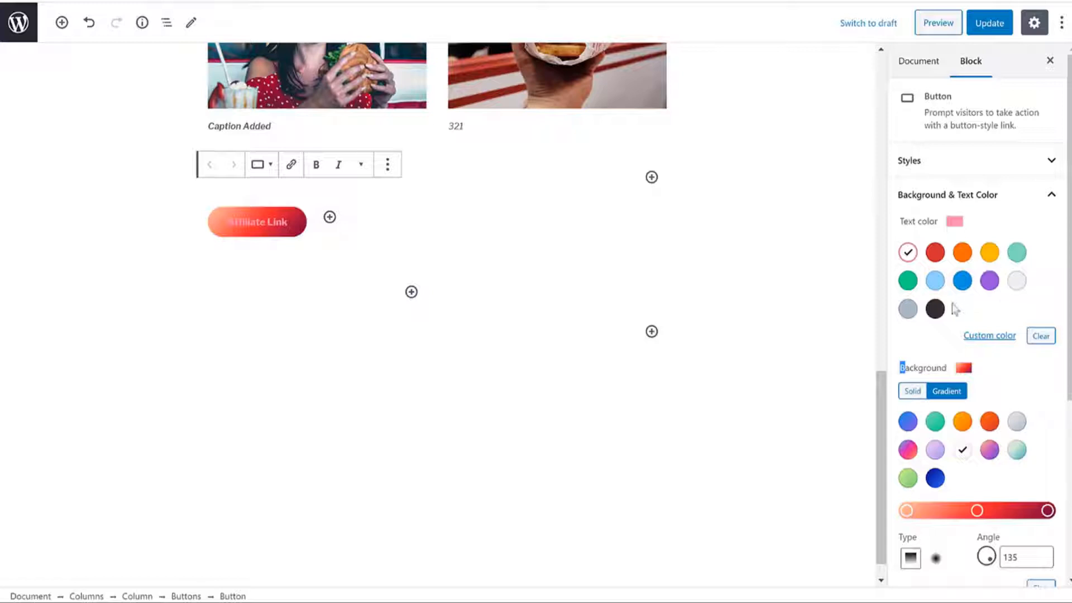
Step: Make the button text white and keep the orange gradient background
{"action": "left_click", "coordinate": [1016, 280]}
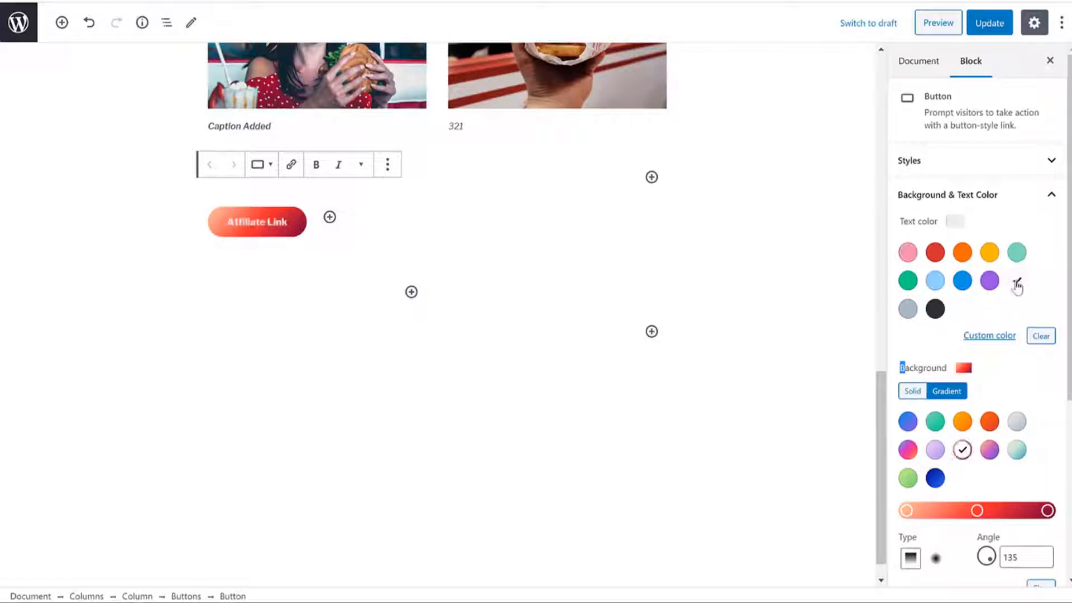
{"action": "left_click", "coordinate": [998, 345]}
{"action": "left_click", "coordinate": [864, 309]}
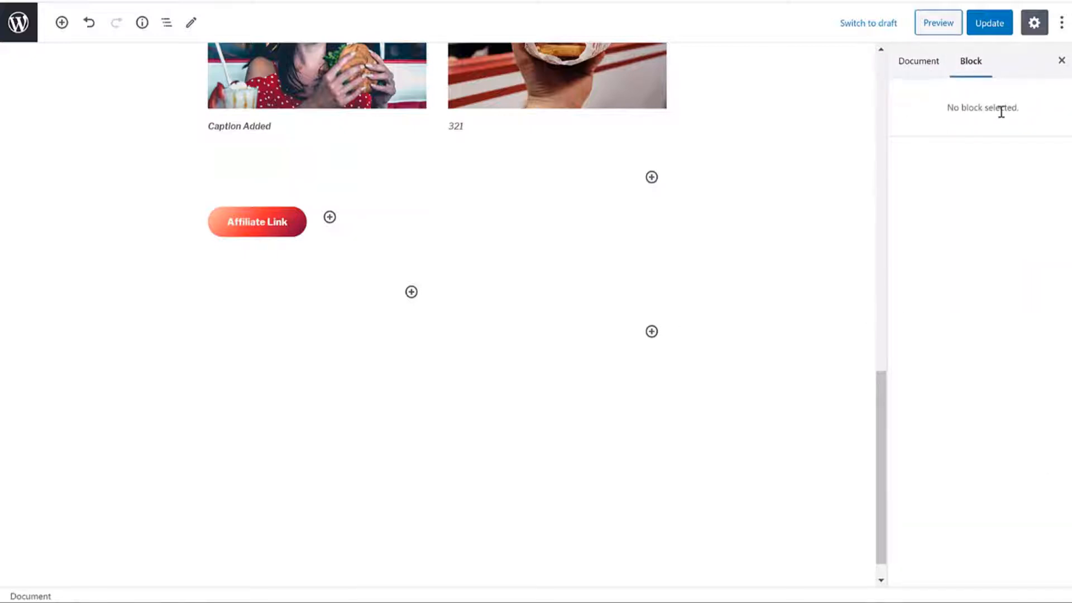
{"action": "left_click", "coordinate": [259, 233]}
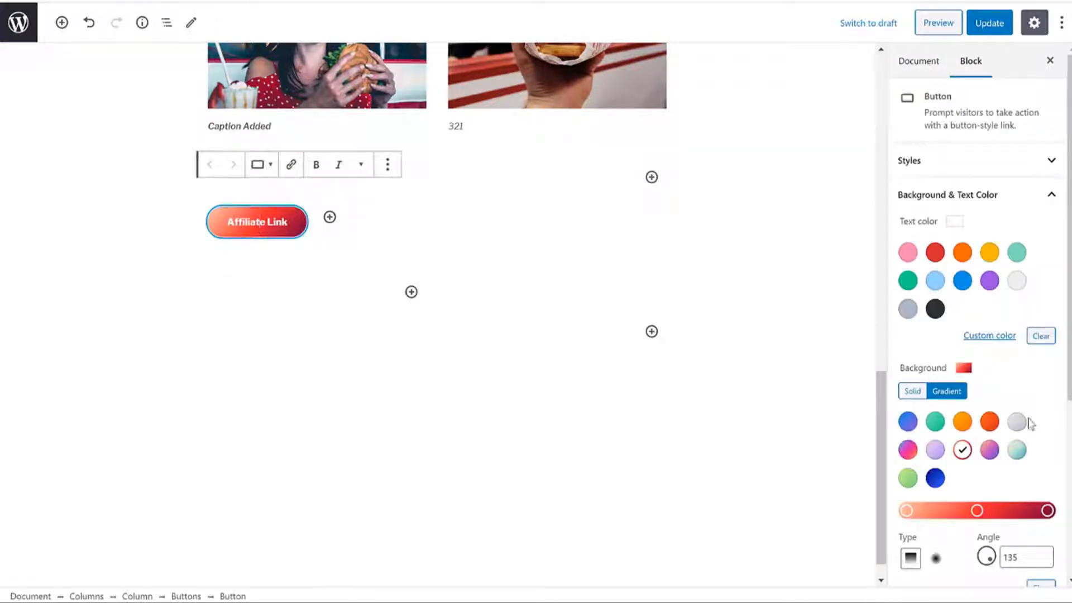
{"action": "scroll", "coordinate": [1030, 423], "scroll_direction": "down", "scroll_amount": 1}
{"action": "left_click", "coordinate": [1011, 382]}
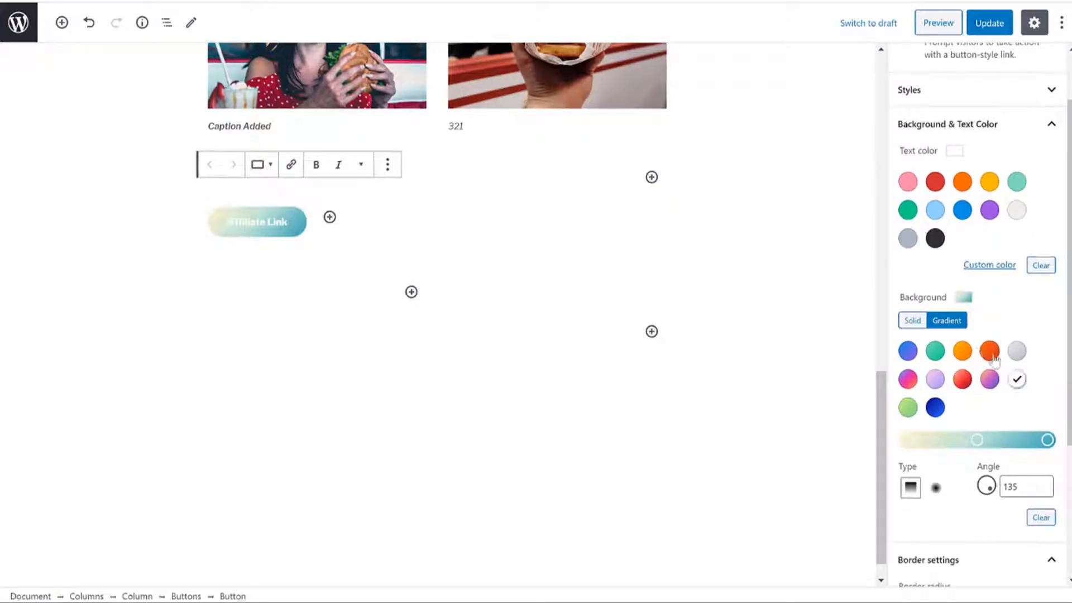
{"action": "left_click", "coordinate": [963, 351]}
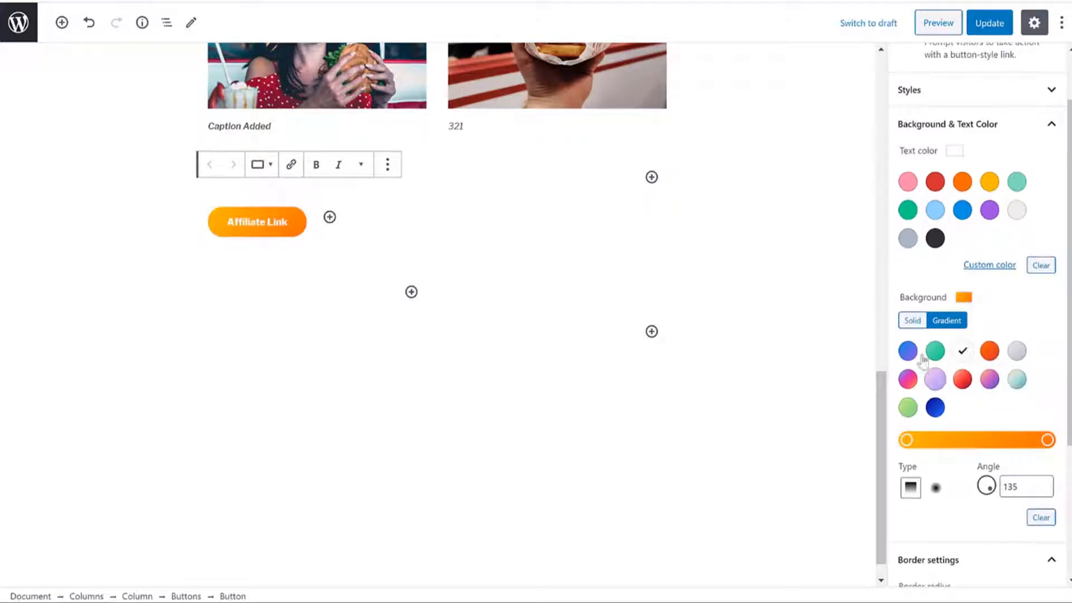
{"action": "scroll", "coordinate": [1007, 409], "scroll_direction": "down", "scroll_amount": 2}
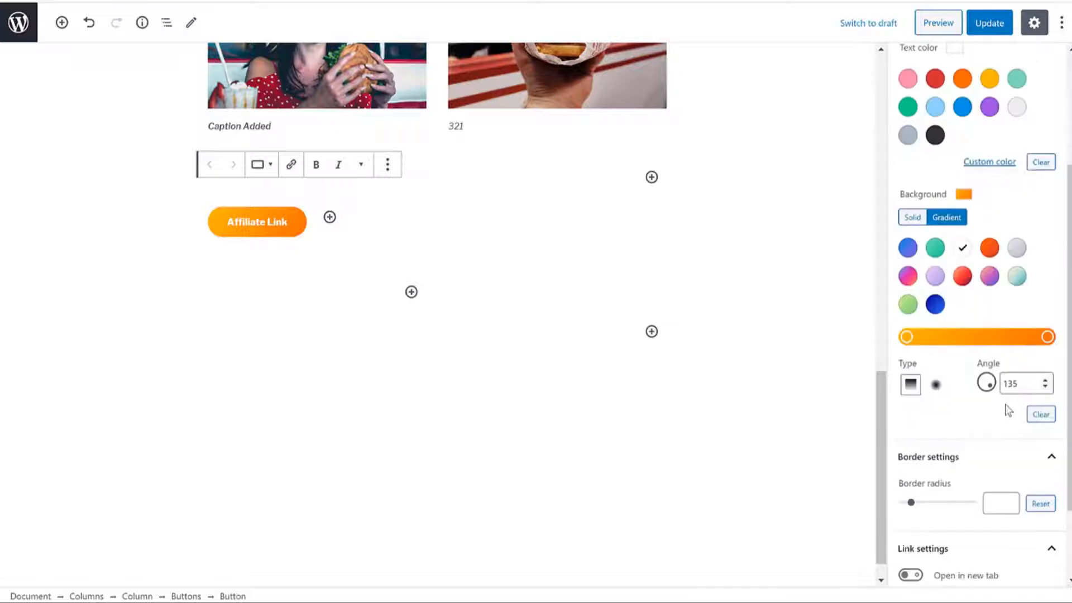
{"action": "left_click", "coordinate": [275, 223]}
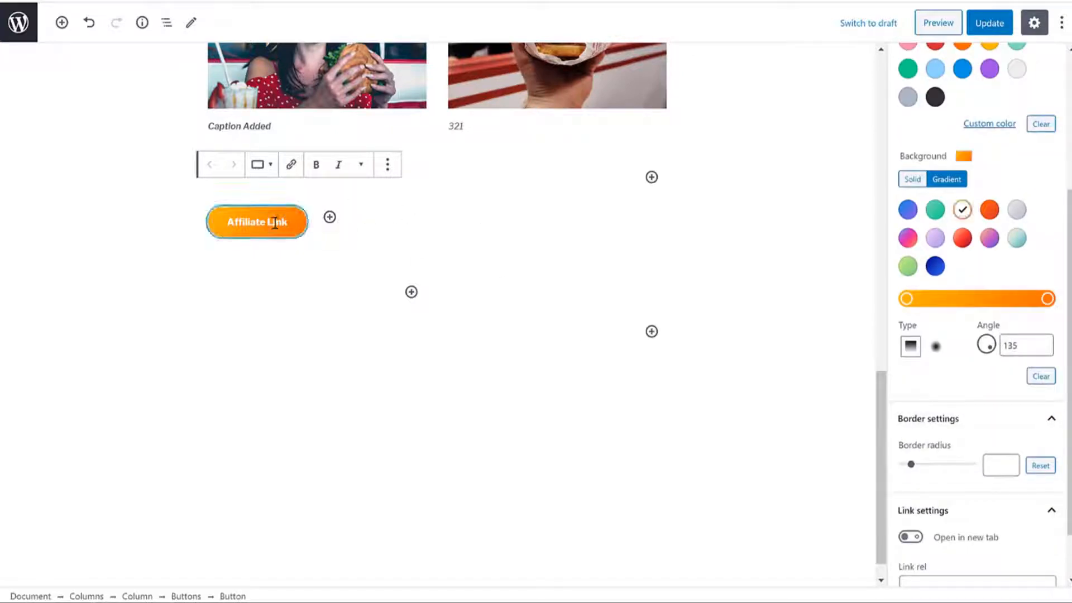
Step: Link the Affiliate Link button to the pasted YouTube channel URL, opening in a new tab
{"action": "left_click", "coordinate": [291, 164]}
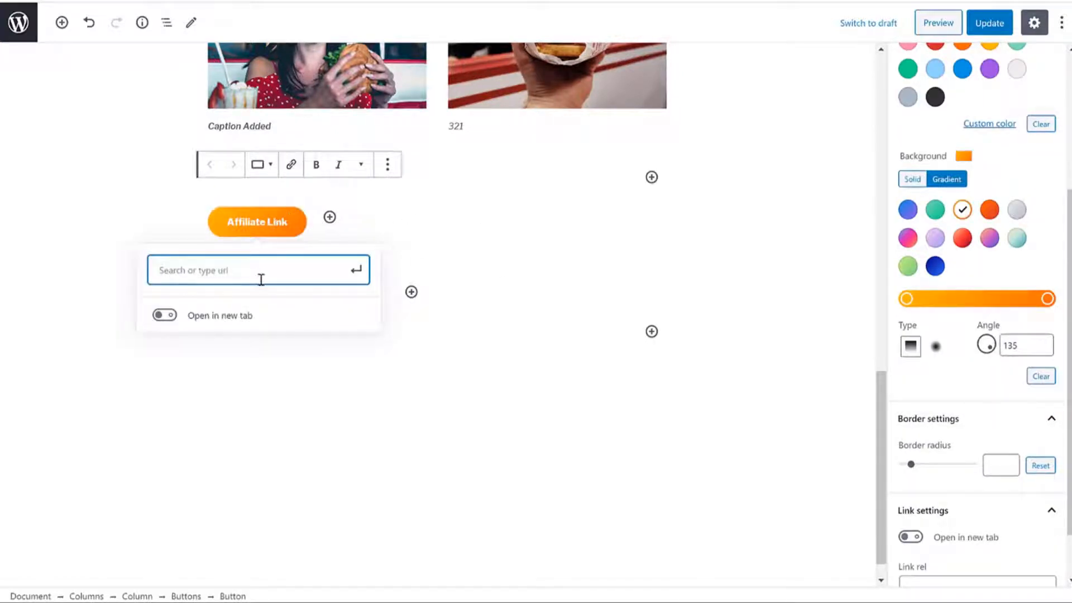
{"action": "key", "text": "ctrl+v"}
{"action": "left_click", "coordinate": [153, 367]}
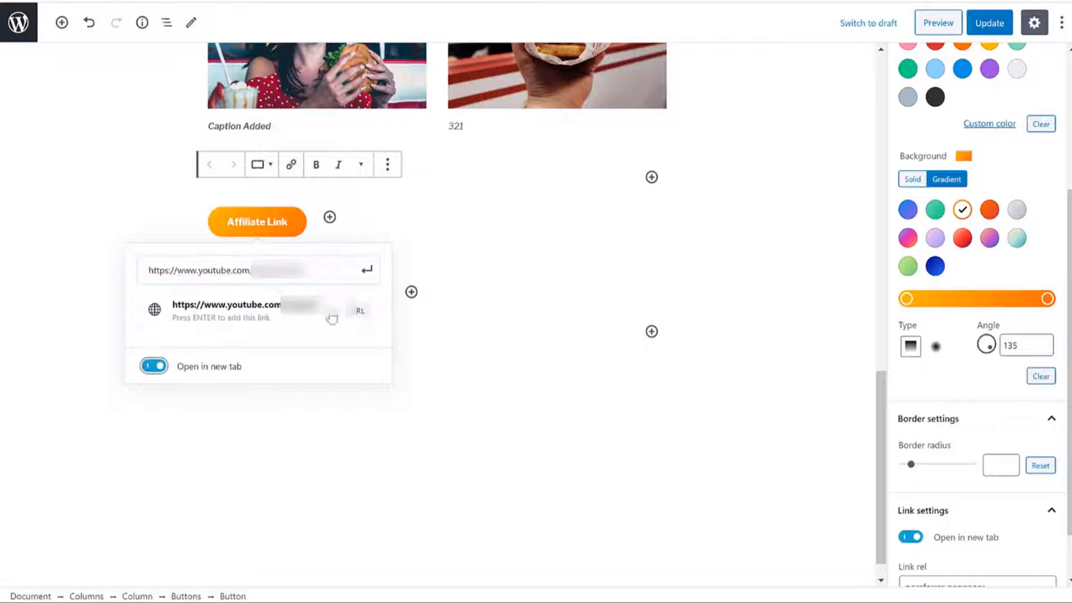
{"action": "left_click", "coordinate": [366, 269]}
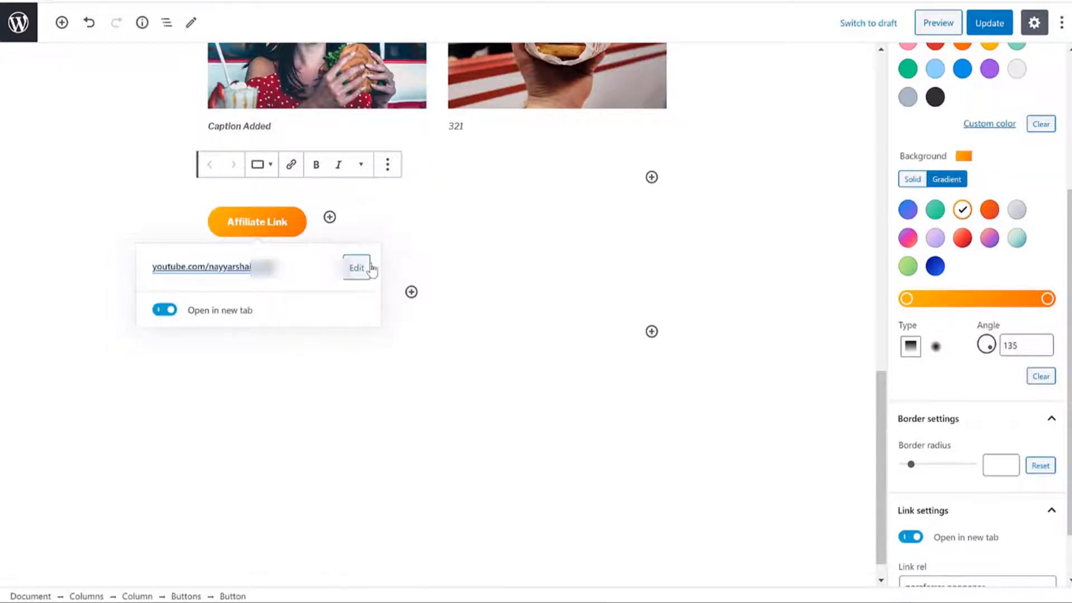
{"action": "left_click", "coordinate": [513, 233]}
{"action": "left_click", "coordinate": [246, 223]}
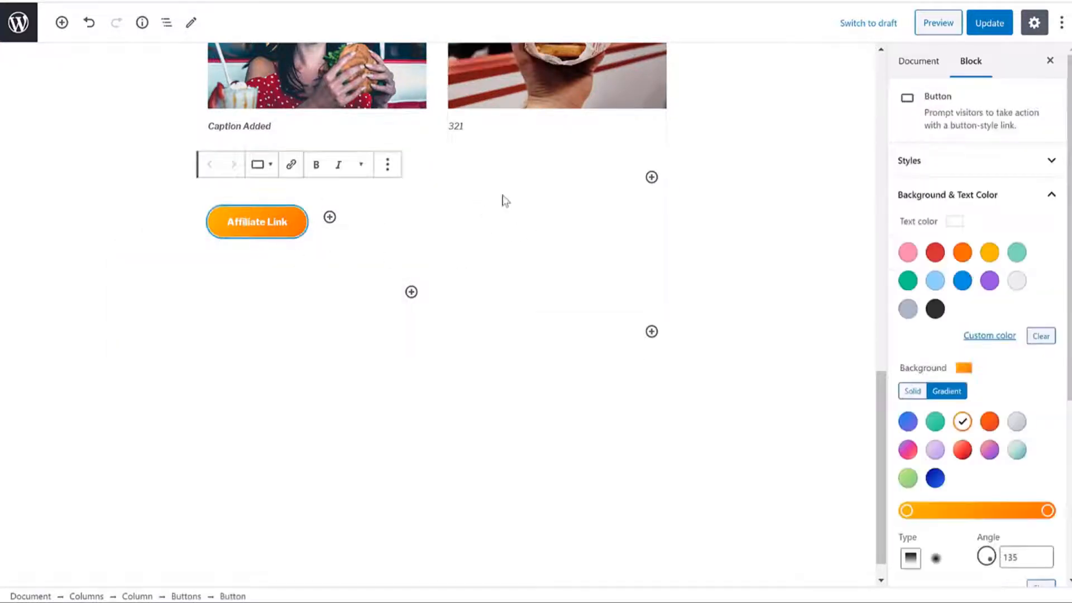
{"action": "left_click", "coordinate": [600, 293]}
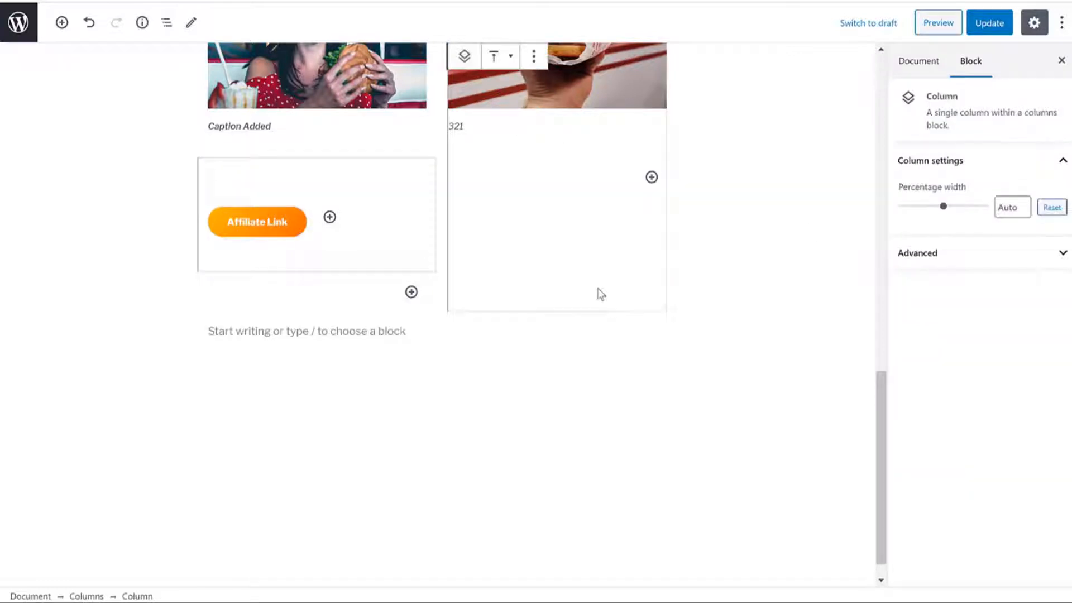
Step: Add an empty paragraph below the columns and bring up the block inserter
{"action": "left_click", "coordinate": [63, 23]}
{"action": "left_click", "coordinate": [62, 22]}
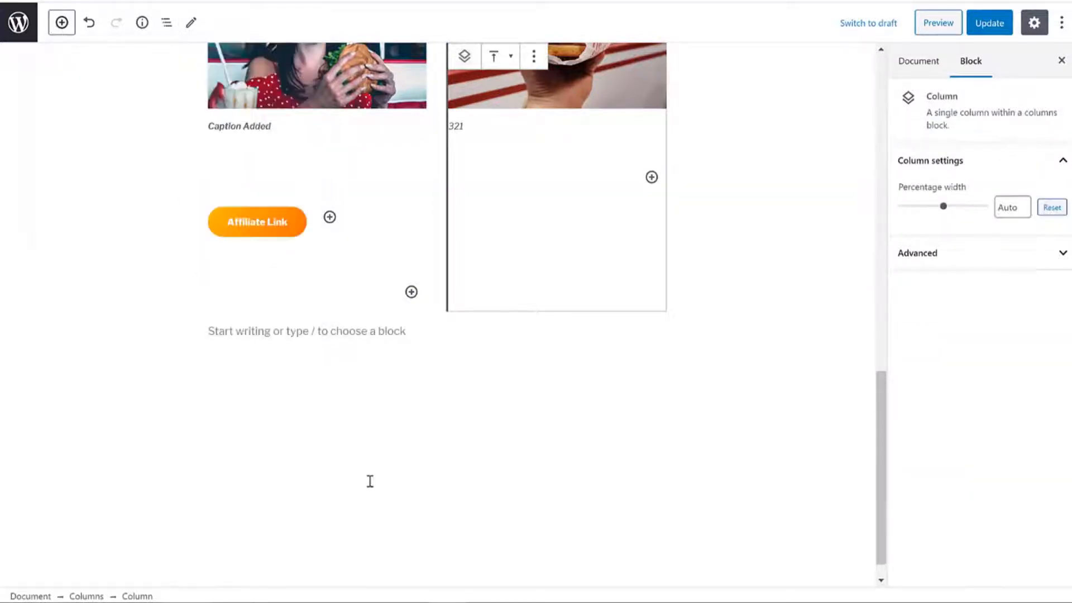
{"action": "left_click", "coordinate": [346, 325]}
{"action": "left_click", "coordinate": [62, 22]}
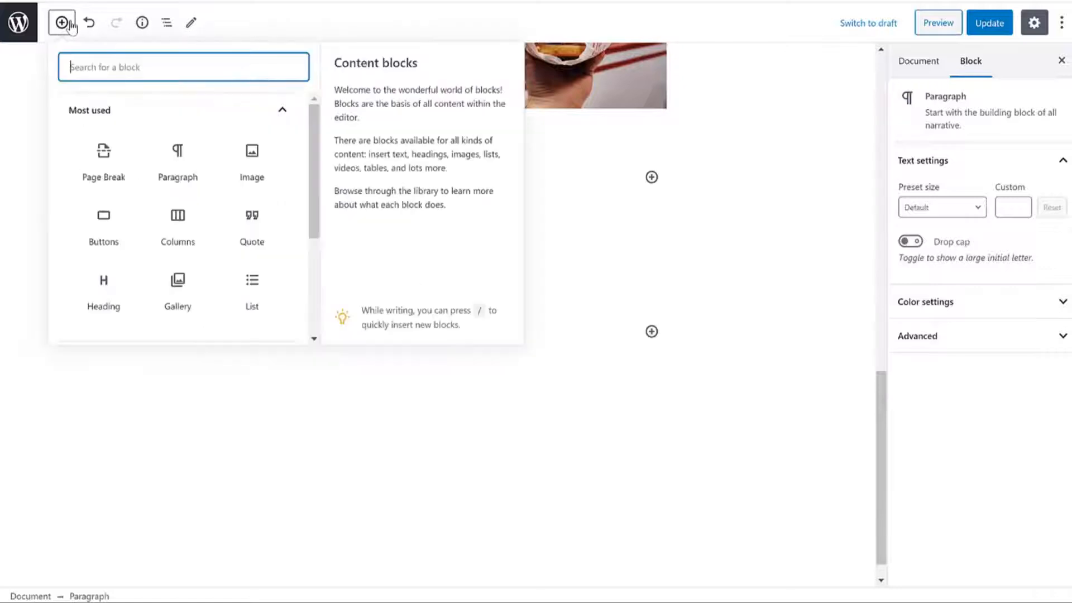
{"action": "scroll", "coordinate": [226, 233], "scroll_direction": "down", "scroll_amount": 1}
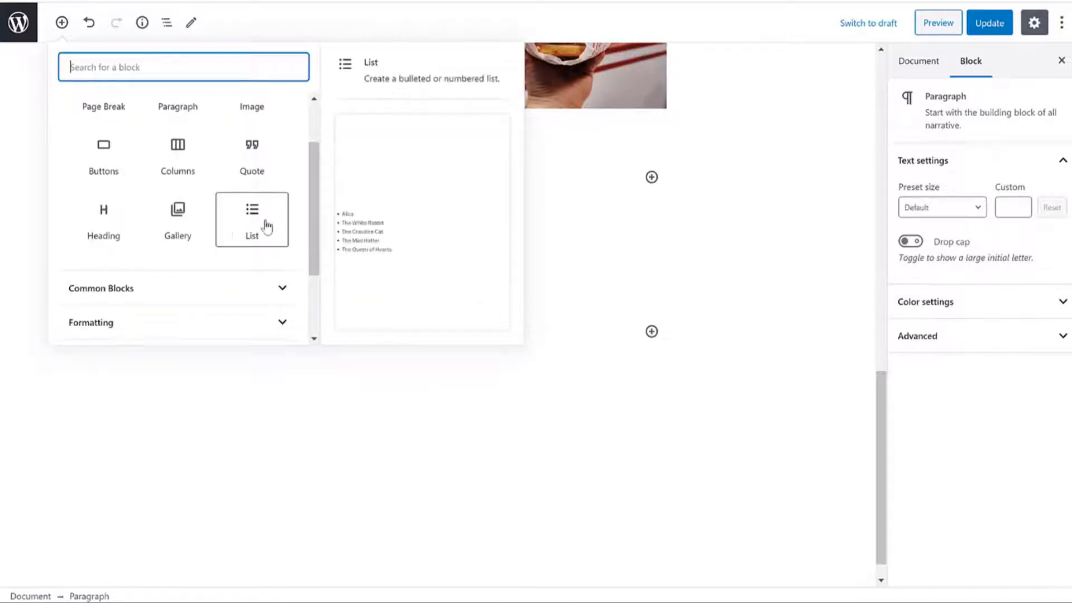
{"action": "scroll", "coordinate": [267, 226], "scroll_direction": "up", "scroll_amount": 1}
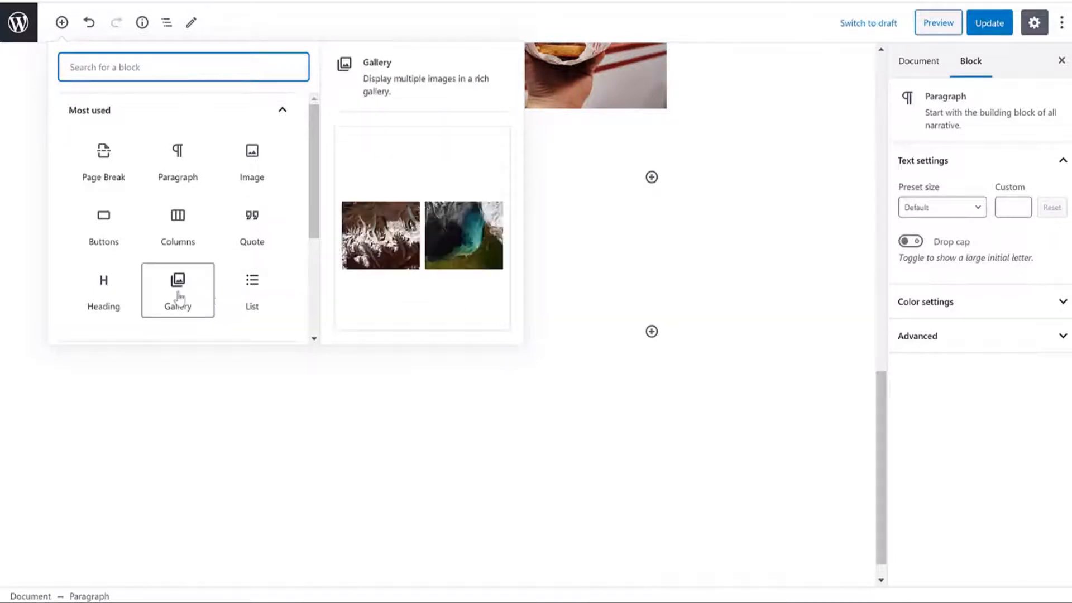
{"action": "scroll", "coordinate": [223, 199], "scroll_direction": "down", "scroll_amount": 2}
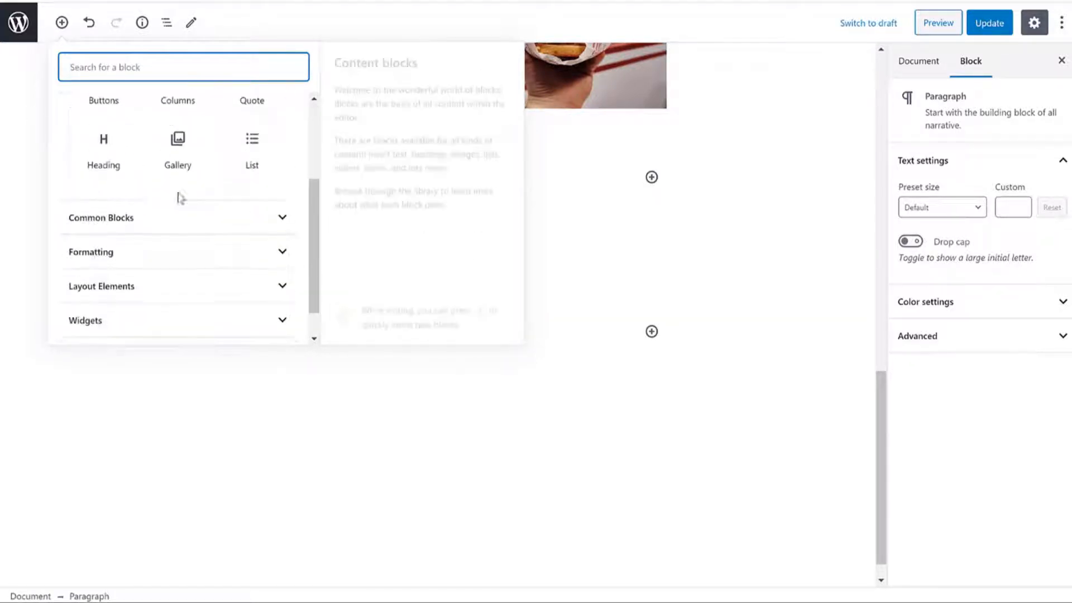
Step: Expand the Common Blocks, Formatting, Layout Elements, Widgets and Embeds block categories
{"action": "left_click", "coordinate": [157, 226]}
{"action": "scroll", "coordinate": [210, 240], "scroll_direction": "down", "scroll_amount": 2}
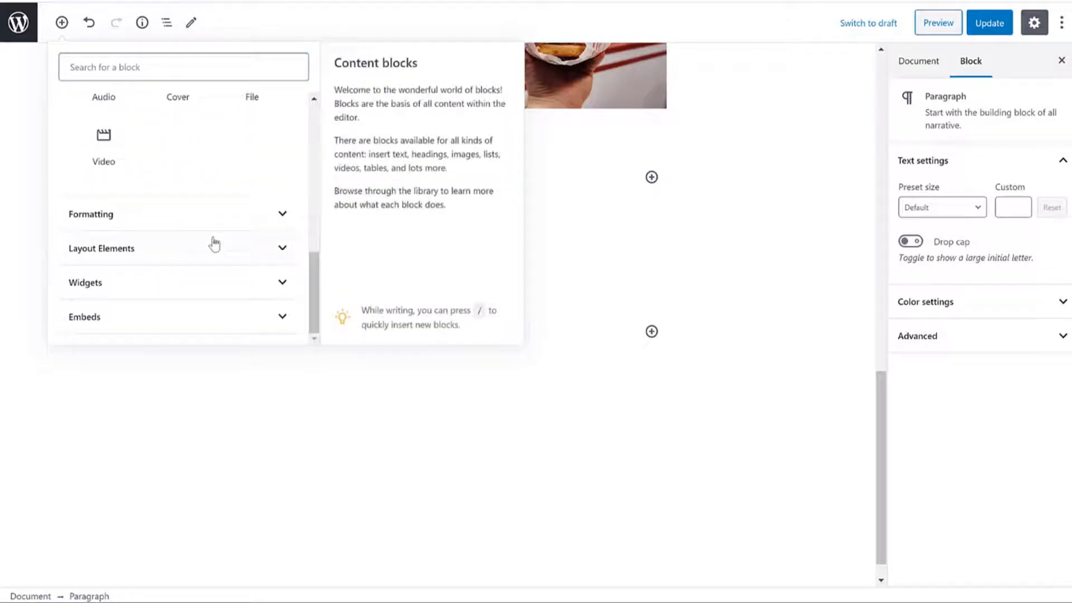
{"action": "left_click", "coordinate": [167, 221]}
{"action": "scroll", "coordinate": [207, 251], "scroll_direction": "down", "scroll_amount": 2}
{"action": "left_click", "coordinate": [187, 253]}
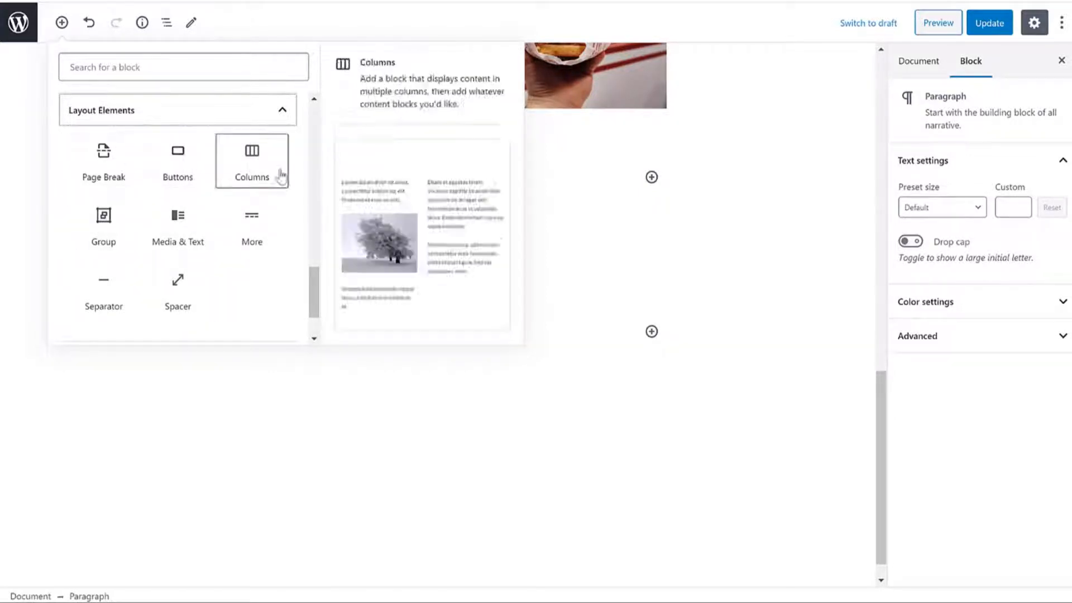
{"action": "scroll", "coordinate": [296, 190], "scroll_direction": "down", "scroll_amount": 1}
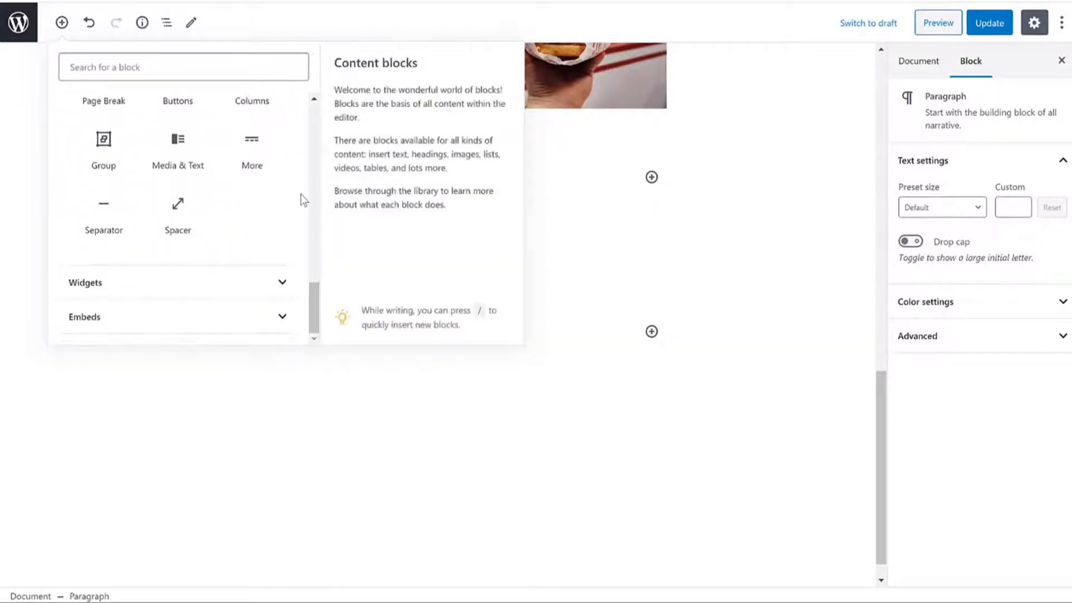
{"action": "left_click", "coordinate": [228, 285]}
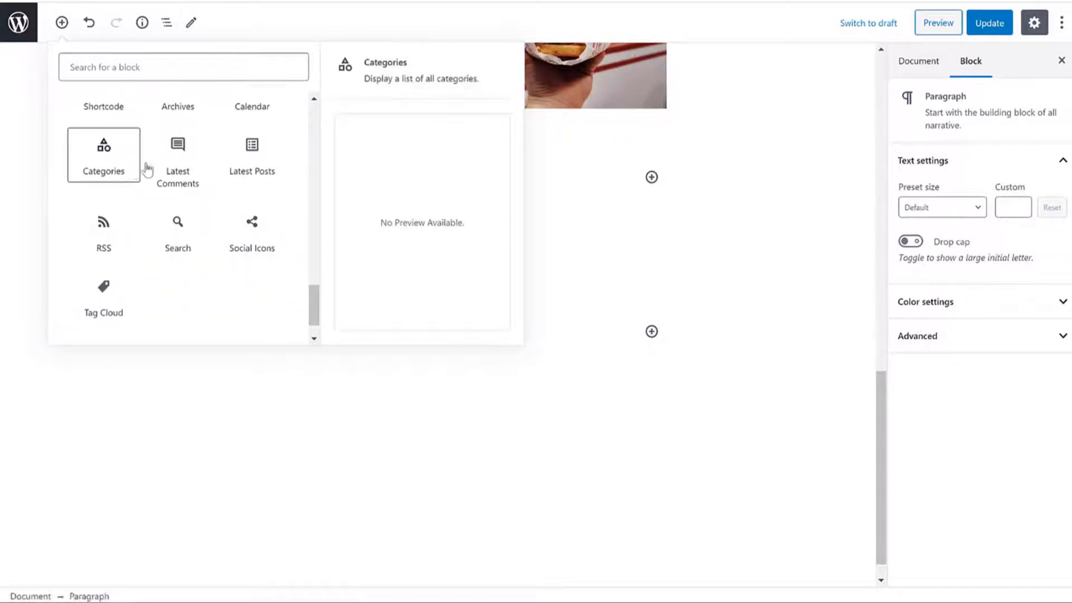
{"action": "scroll", "coordinate": [242, 256], "scroll_direction": "up", "scroll_amount": 4}
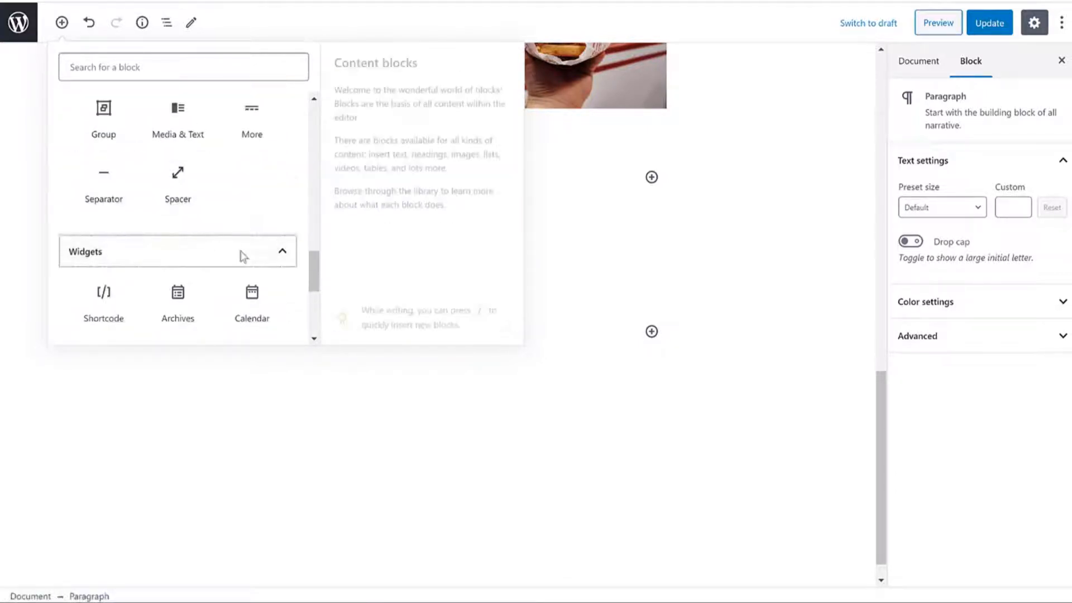
{"action": "scroll", "coordinate": [246, 273], "scroll_direction": "down", "scroll_amount": 5}
{"action": "left_click", "coordinate": [219, 316]}
{"action": "scroll", "coordinate": [220, 313], "scroll_direction": "down", "scroll_amount": 3}
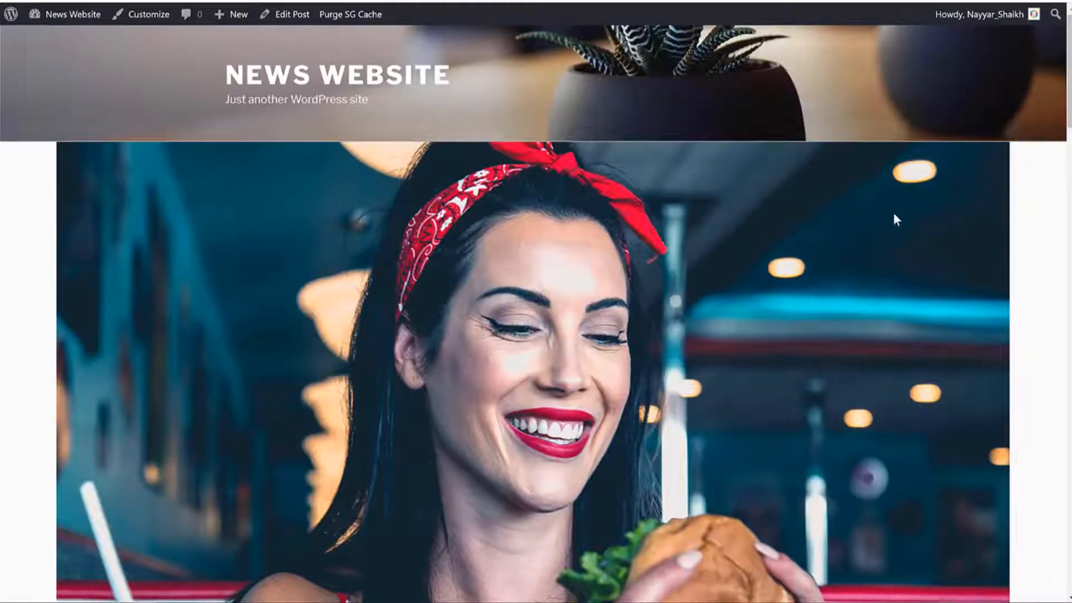
Step: Go to Appearance > Themes and choose Add New
{"action": "scroll", "coordinate": [895, 215], "scroll_direction": "down", "scroll_amount": 15}
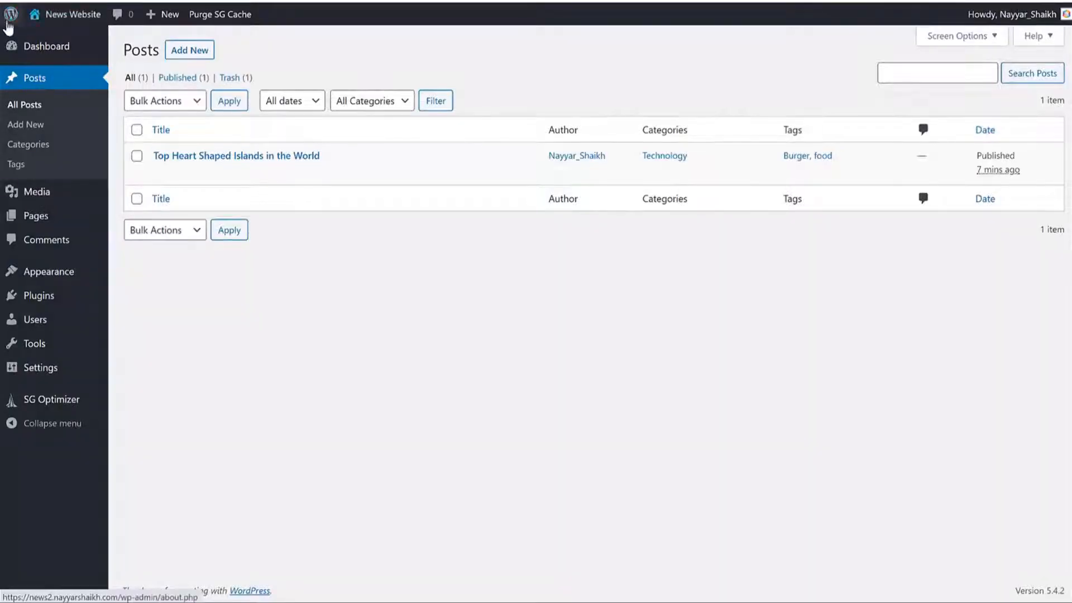
{"action": "left_click", "coordinate": [63, 272]}
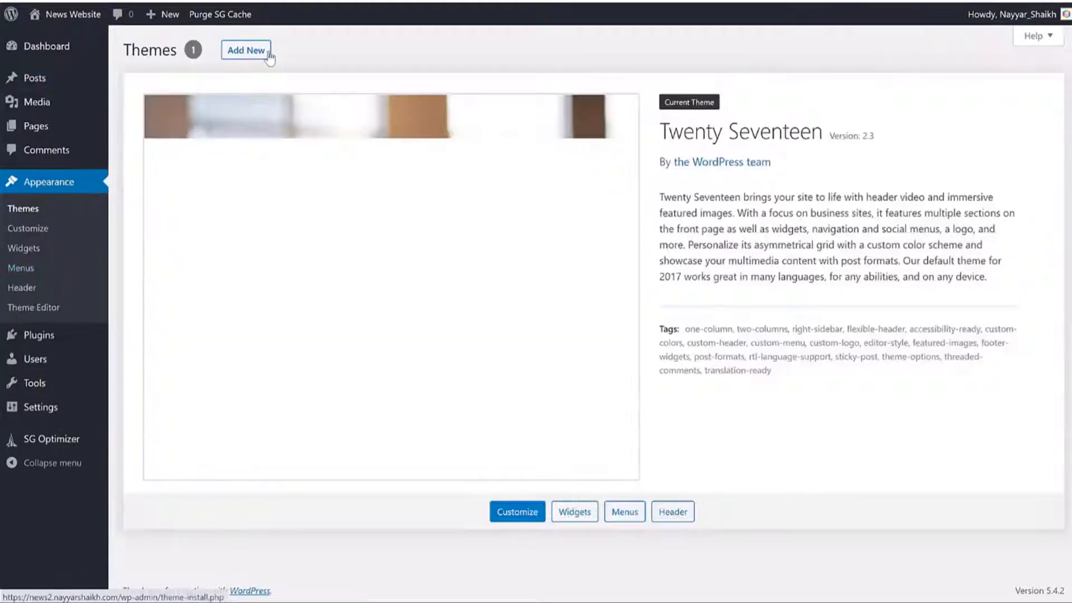
{"action": "left_click", "coordinate": [269, 55]}
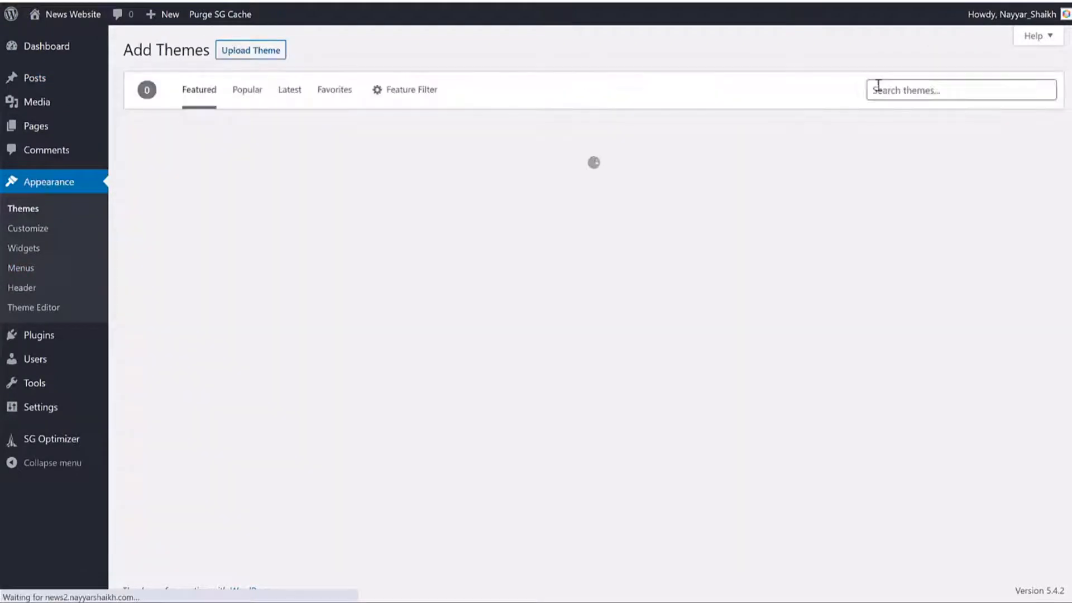
Step: Search themes for 'newscar', then install and activate NewsCard
{"action": "left_click", "coordinate": [893, 86]}
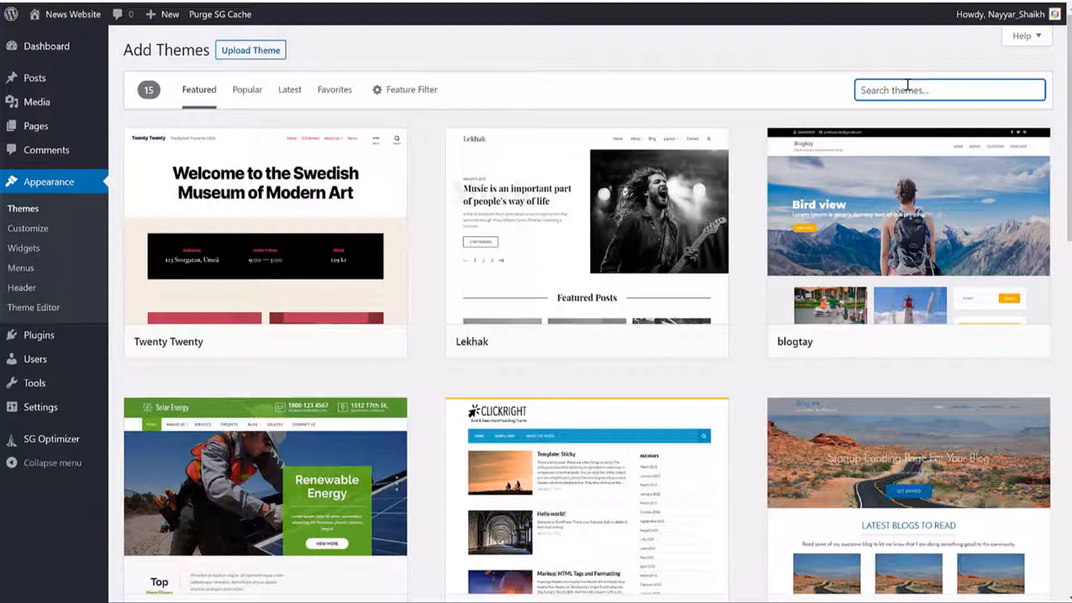
{"action": "type", "text": "newscard"}
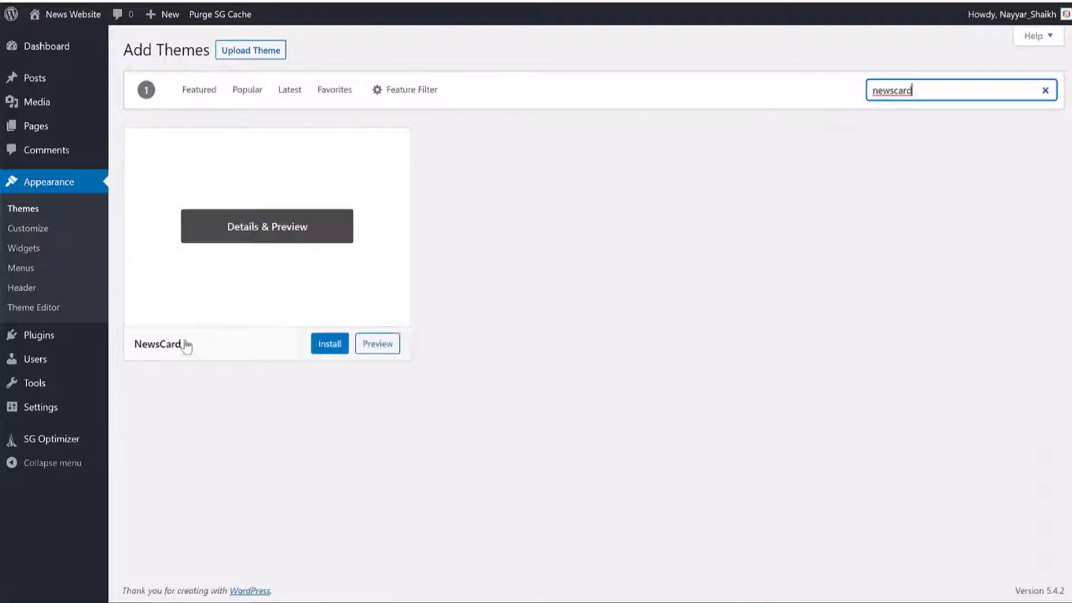
{"action": "left_click", "coordinate": [319, 350]}
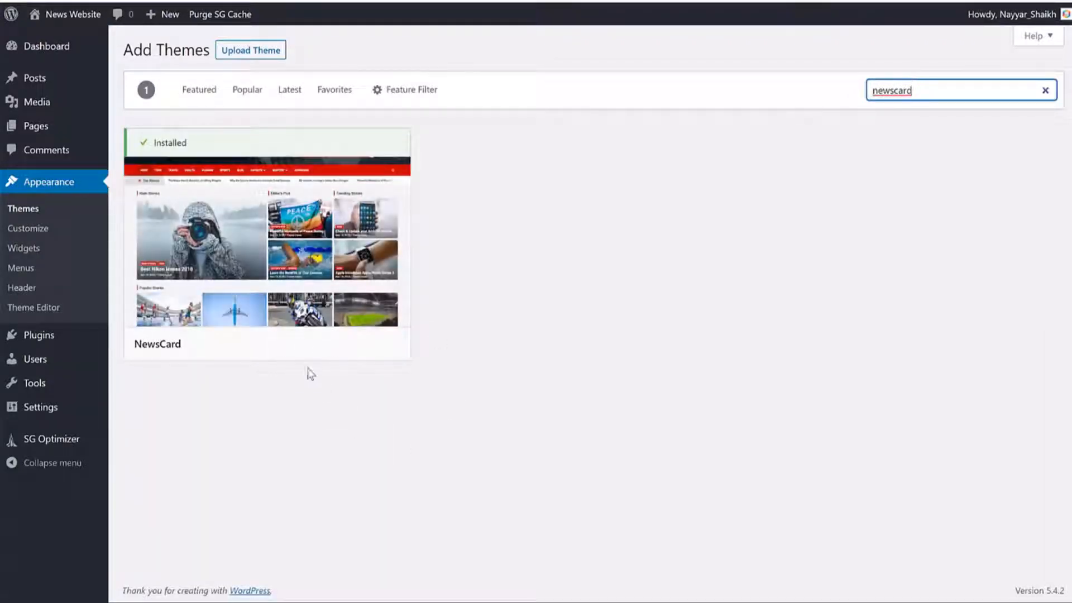
{"action": "left_click", "coordinate": [303, 345]}
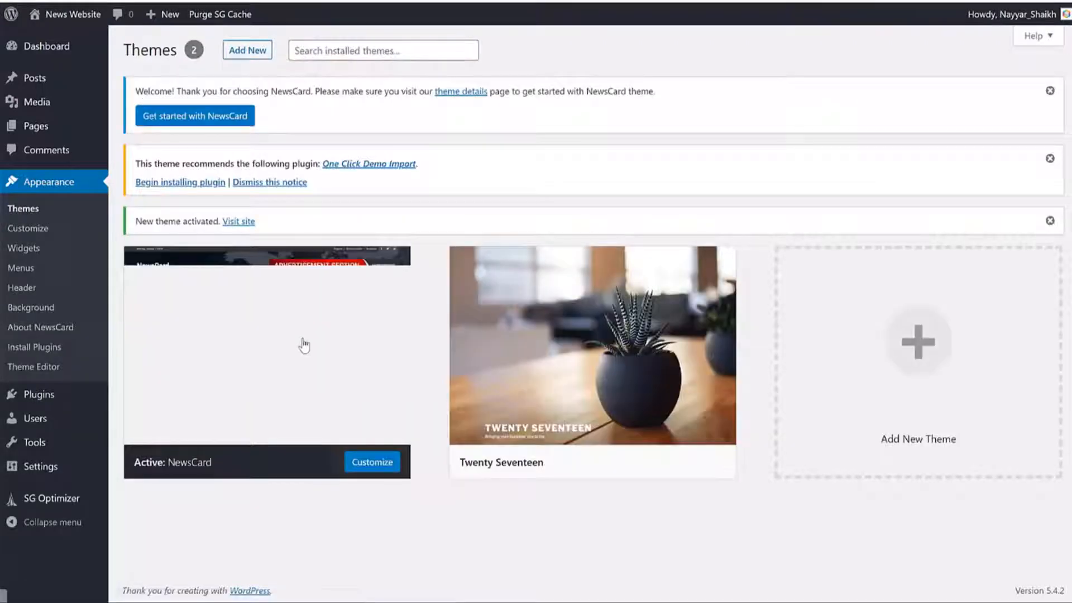
Step: Dismiss the recommended plugin notice and delete the Twenty Seventeen theme
{"action": "left_click", "coordinate": [292, 189]}
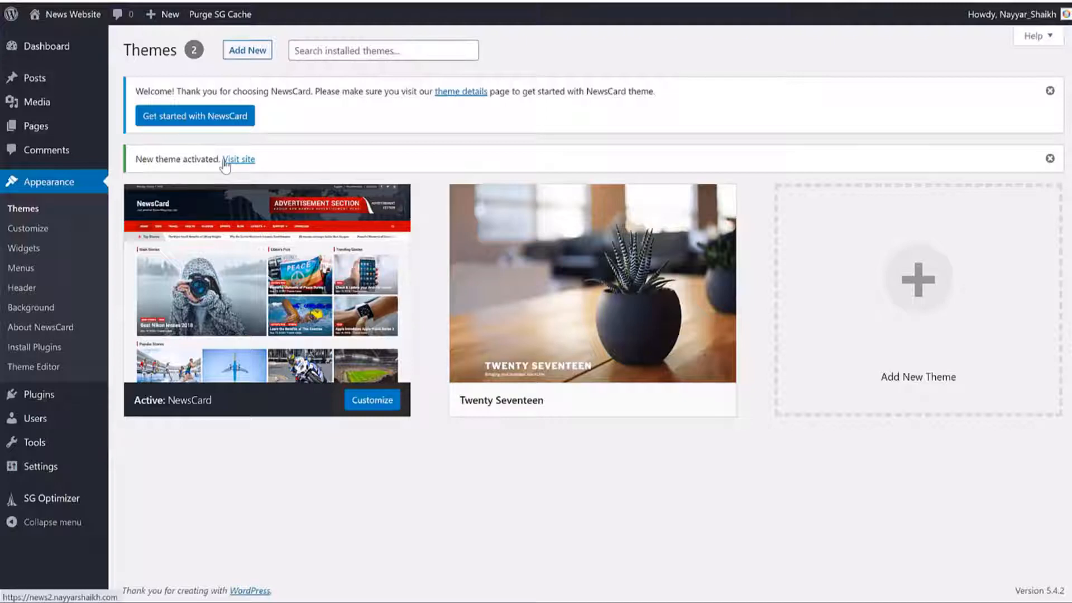
{"action": "left_click", "coordinate": [551, 257]}
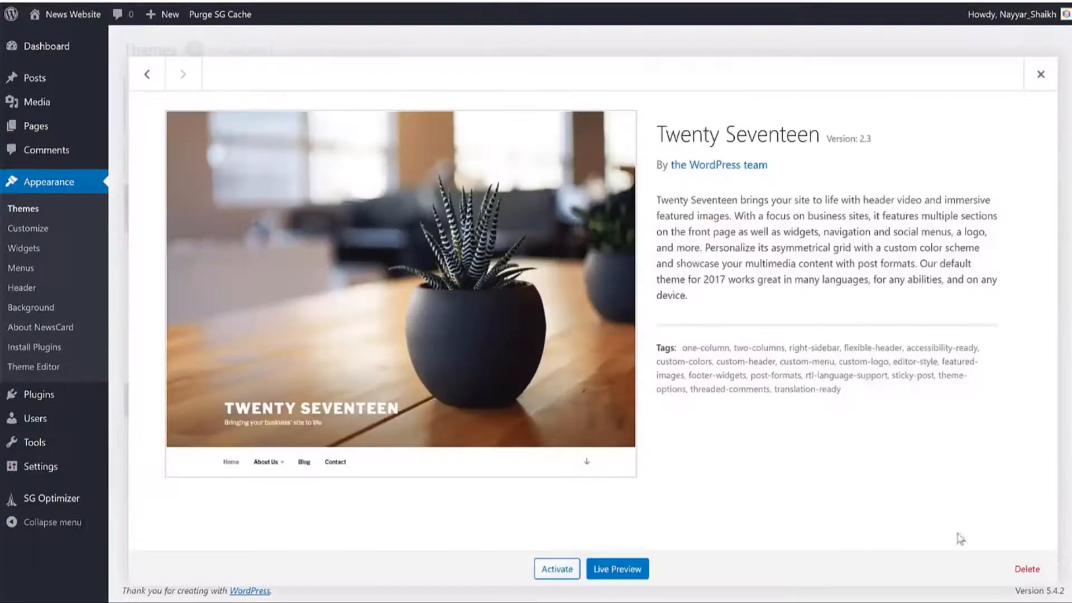
{"action": "left_click", "coordinate": [1027, 569]}
{"action": "left_click", "coordinate": [604, 97]}
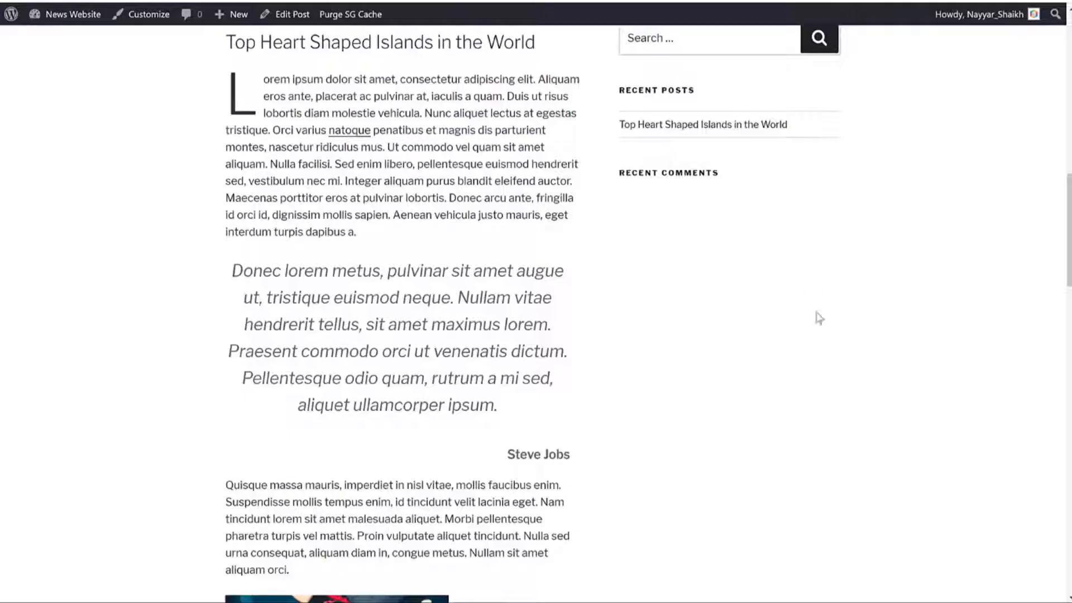
Step: Reload the post to review it in the NewsCard design, then go to the home page
{"action": "scroll", "coordinate": [819, 318], "scroll_direction": "up", "scroll_amount": 10}
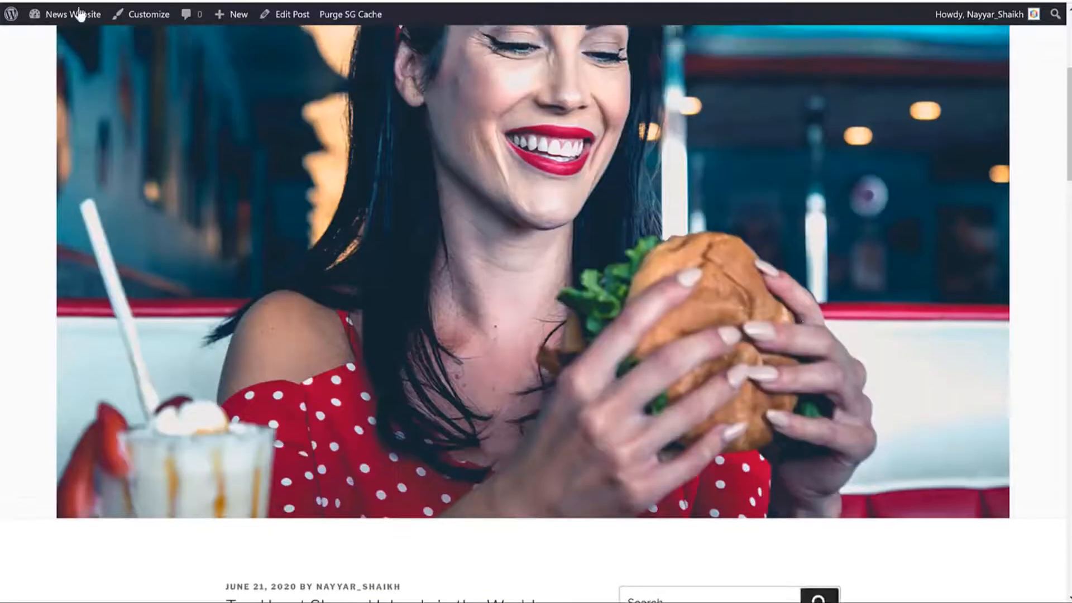
{"action": "left_click", "coordinate": [58, 2]}
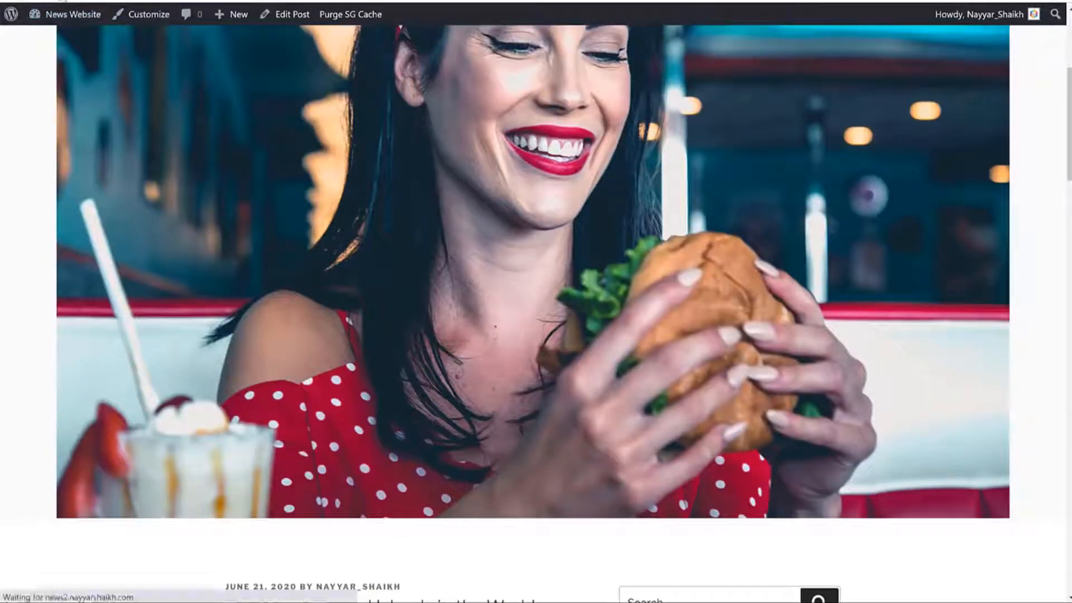
{"action": "scroll", "coordinate": [816, 442], "scroll_direction": "up", "scroll_amount": 5}
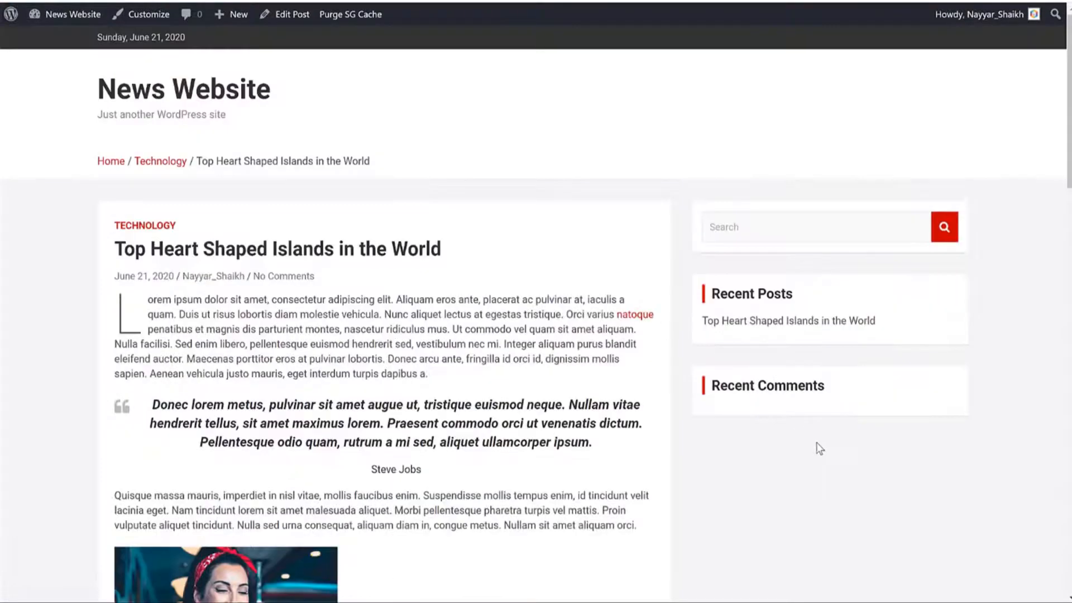
{"action": "scroll", "coordinate": [944, 415], "scroll_direction": "down", "scroll_amount": 4}
{"action": "scroll", "coordinate": [957, 400], "scroll_direction": "down", "scroll_amount": 14}
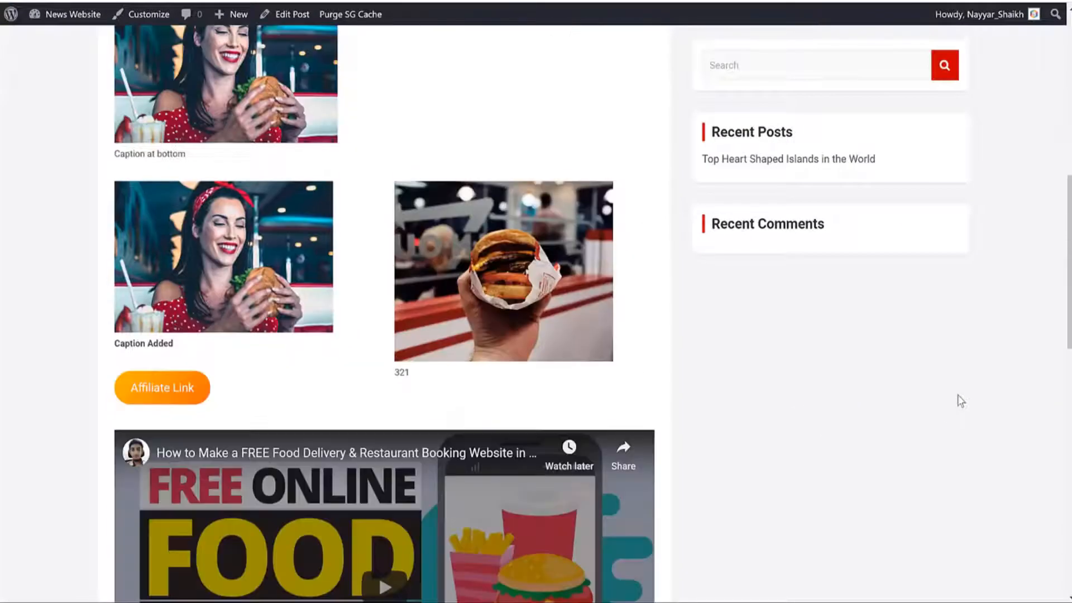
{"action": "scroll", "coordinate": [980, 427], "scroll_direction": "up", "scroll_amount": 9}
{"action": "scroll", "coordinate": [986, 430], "scroll_direction": "up", "scroll_amount": 9}
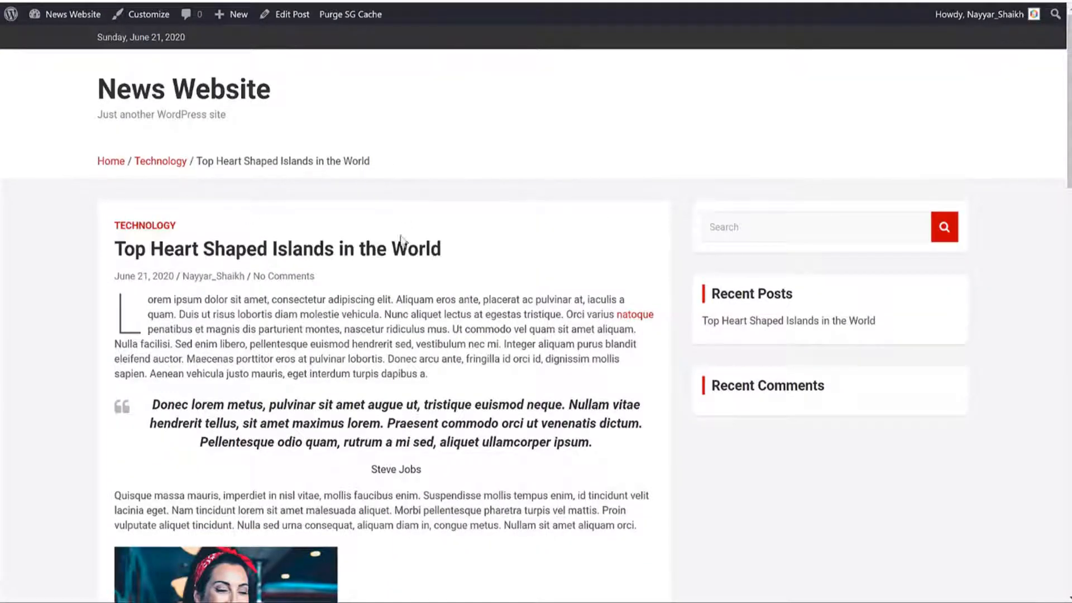
{"action": "scroll", "coordinate": [532, 298], "scroll_direction": "down", "scroll_amount": 6}
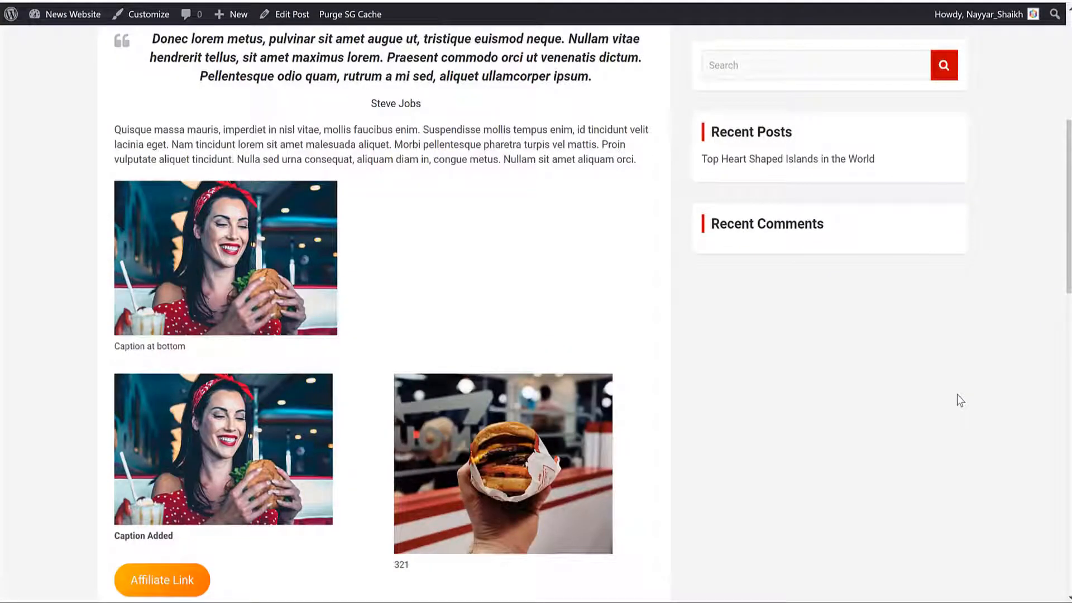
{"action": "scroll", "coordinate": [864, 426], "scroll_direction": "up", "scroll_amount": 6}
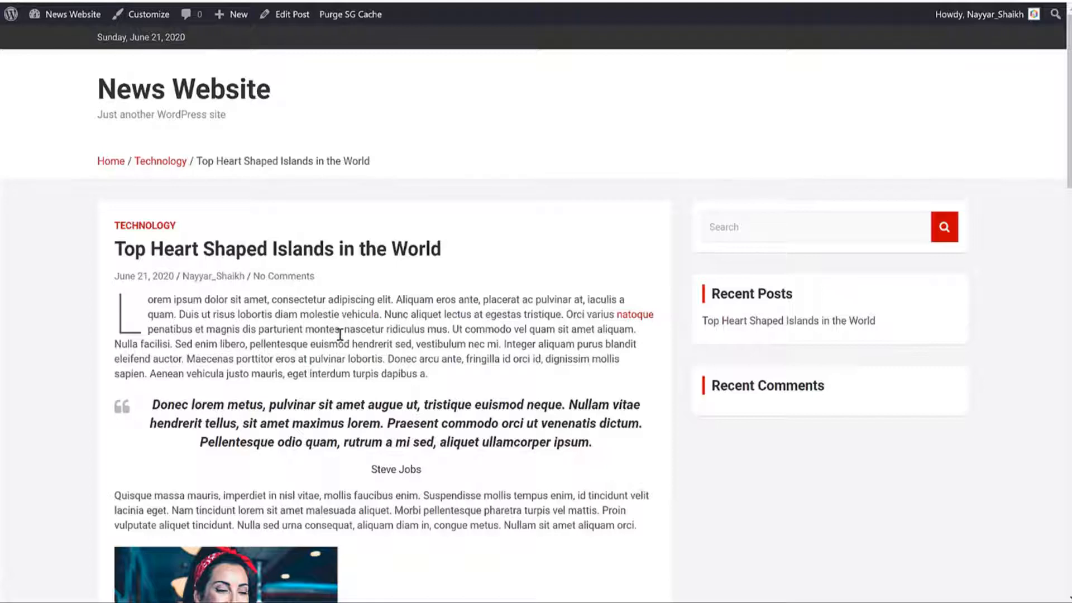
{"action": "left_click", "coordinate": [634, 314]}
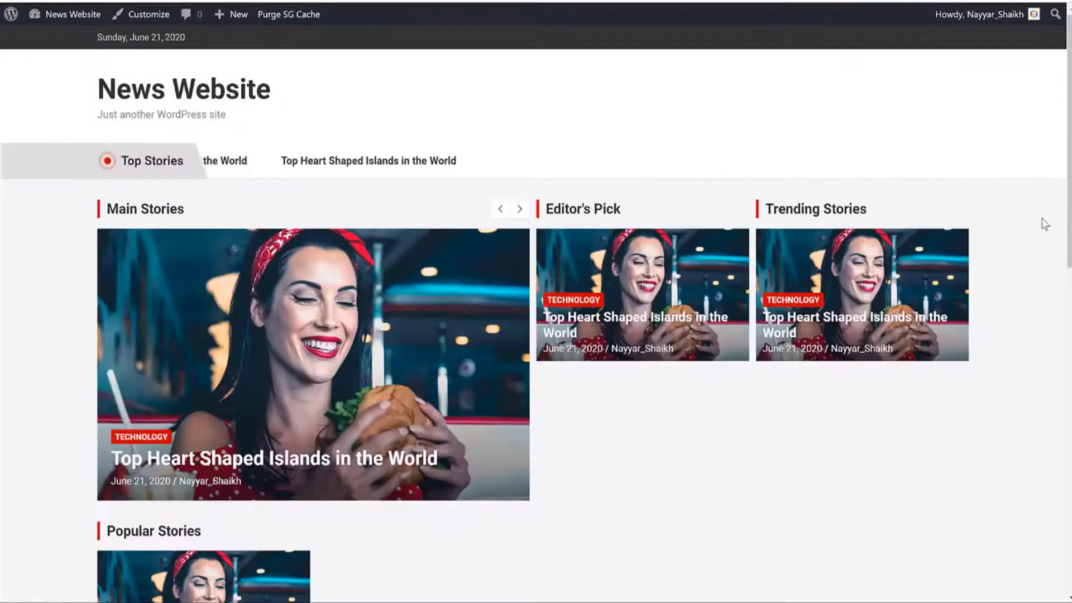
Step: Scroll the home page to check posts in Main Stories, Editor's Pick, Trending and Popular Stories
{"action": "scroll", "coordinate": [318, 351], "scroll_direction": "down", "scroll_amount": 14}
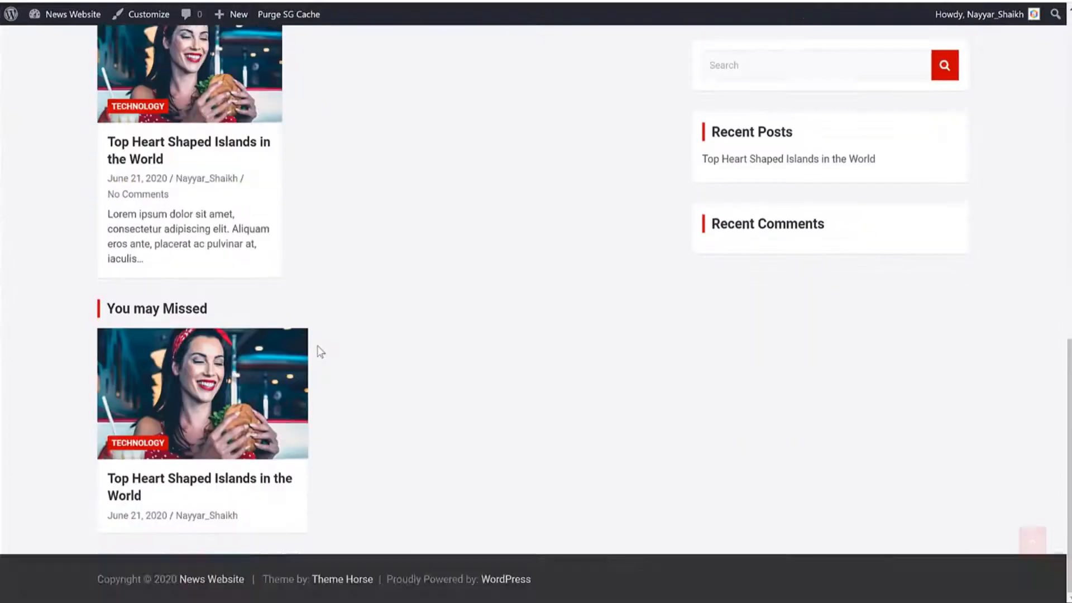
{"action": "scroll", "coordinate": [549, 410], "scroll_direction": "up", "scroll_amount": 14}
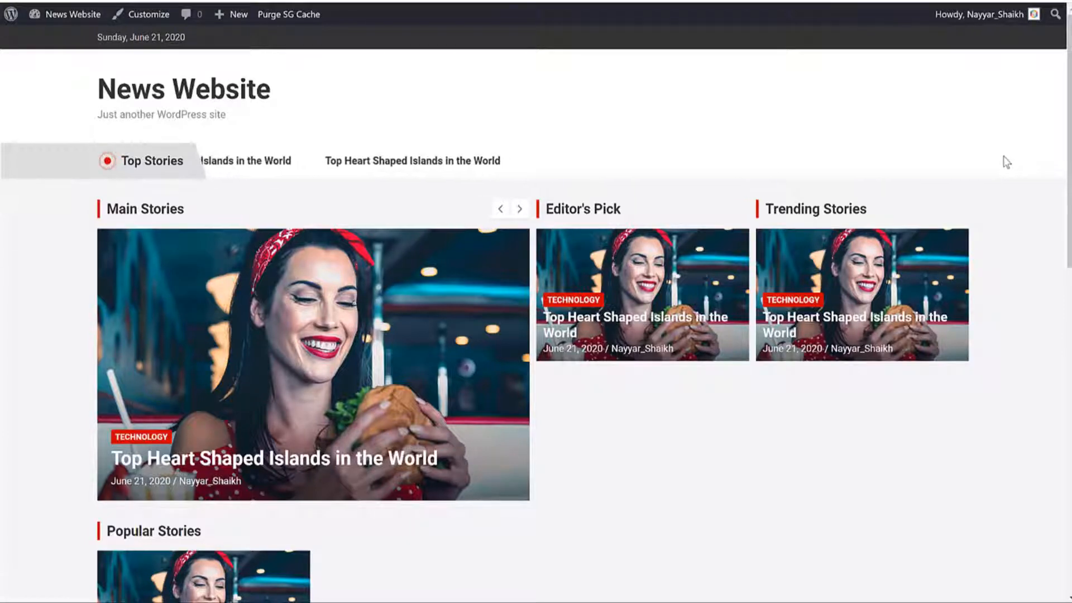
{"action": "scroll", "coordinate": [493, 246], "scroll_direction": "down", "scroll_amount": 14}
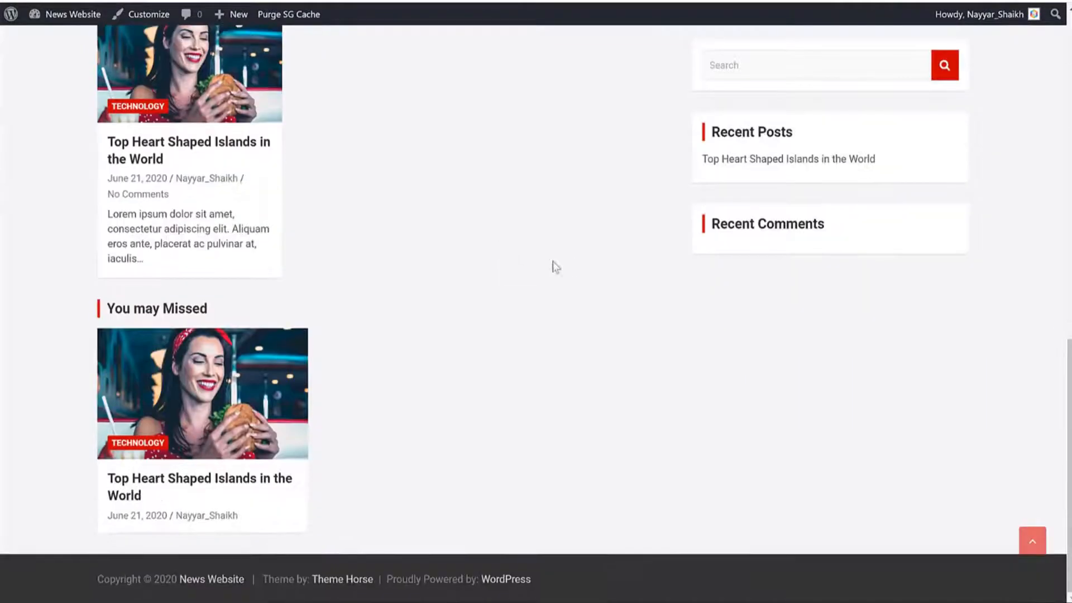
{"action": "scroll", "coordinate": [573, 272], "scroll_direction": "up", "scroll_amount": 6}
{"action": "scroll", "coordinate": [573, 272], "scroll_direction": "up", "scroll_amount": 6}
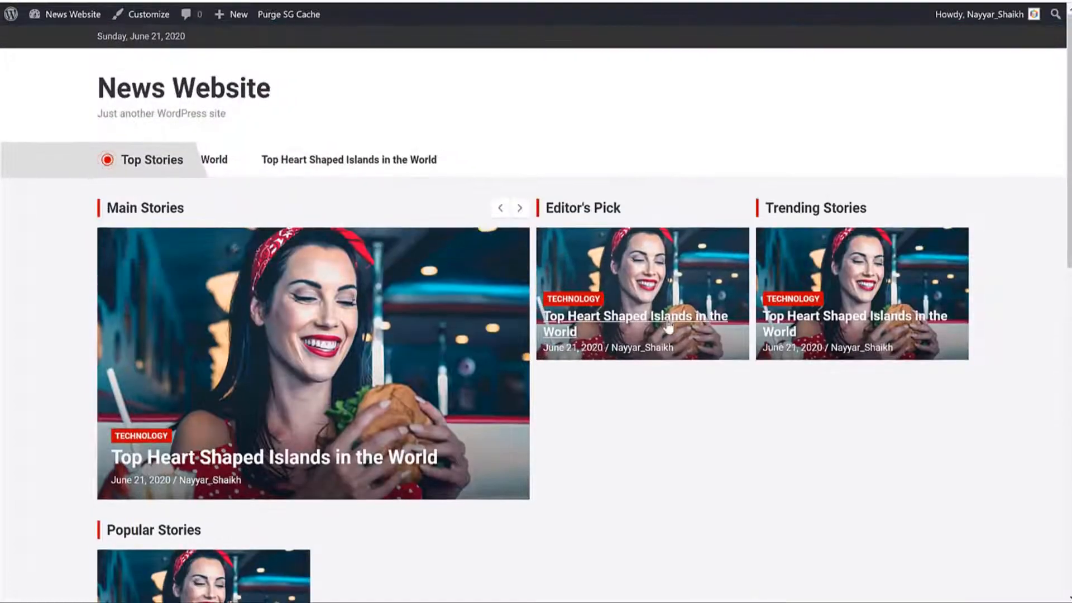
{"action": "scroll", "coordinate": [671, 324], "scroll_direction": "down", "scroll_amount": 6}
{"action": "scroll", "coordinate": [669, 321], "scroll_direction": "down", "scroll_amount": 5}
{"action": "scroll", "coordinate": [670, 324], "scroll_direction": "up", "scroll_amount": 10}
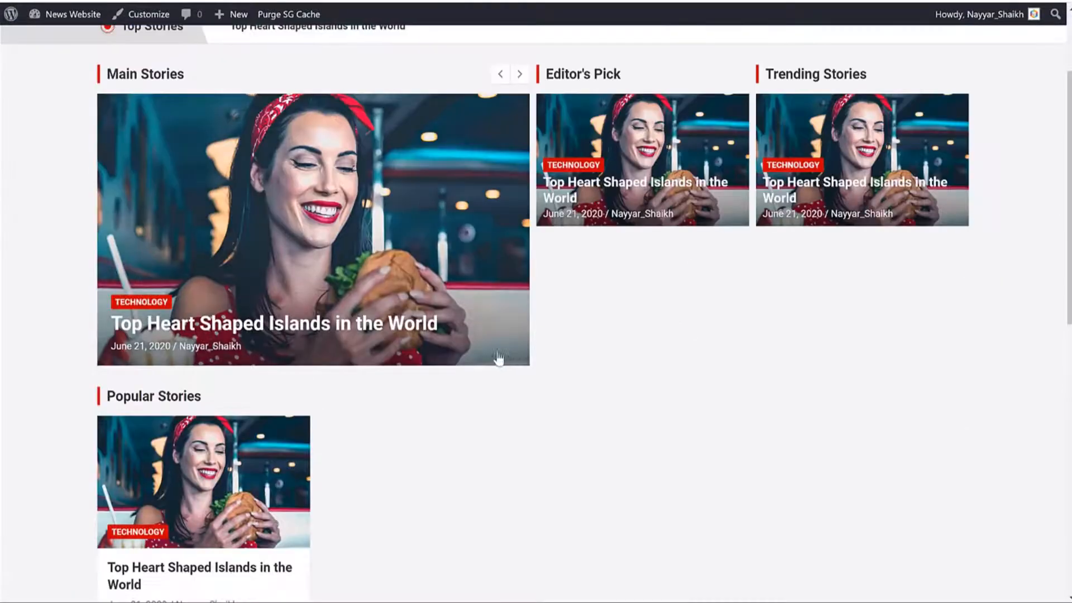
{"action": "scroll", "coordinate": [708, 323], "scroll_direction": "down", "scroll_amount": 10}
{"action": "scroll", "coordinate": [698, 327], "scroll_direction": "up", "scroll_amount": 9}
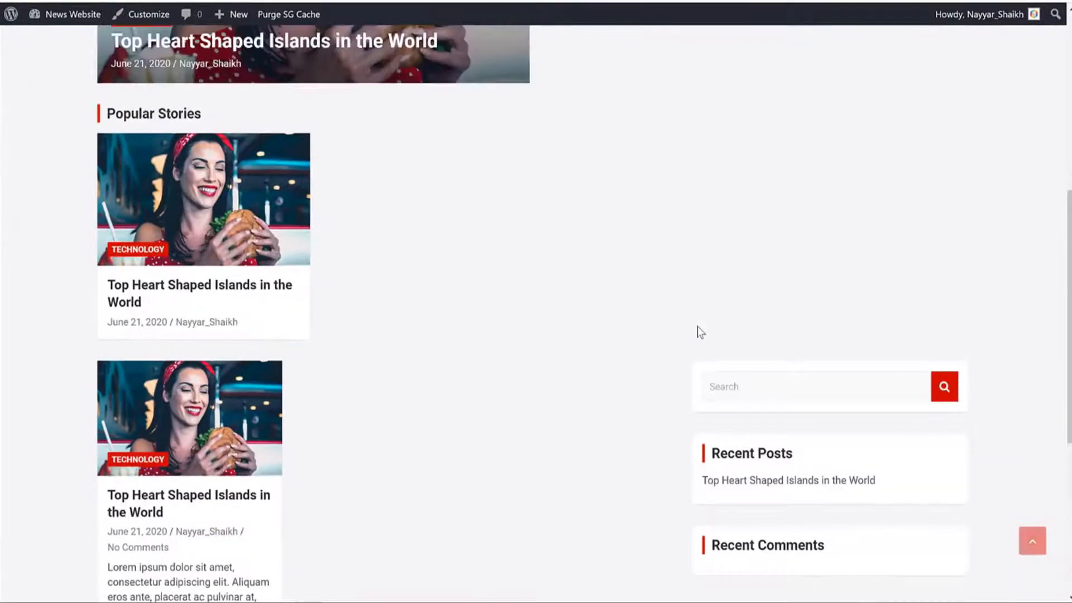
{"action": "scroll", "coordinate": [698, 327], "scroll_direction": "up", "scroll_amount": 2}
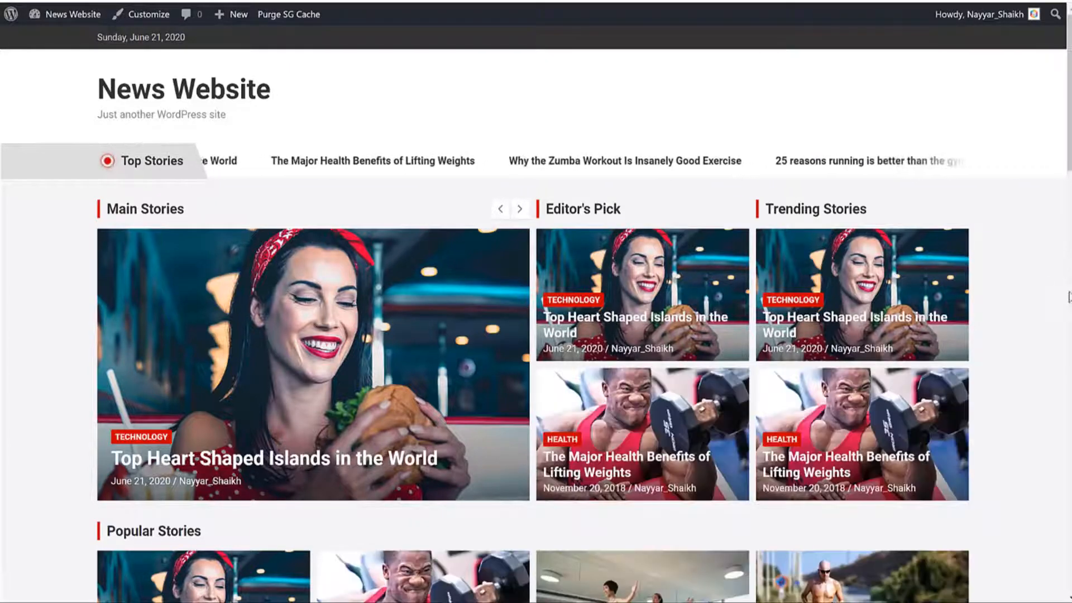
Step: Scroll through the NewsCard home page sections
{"action": "scroll", "coordinate": [1053, 311], "scroll_direction": "down", "scroll_amount": 18}
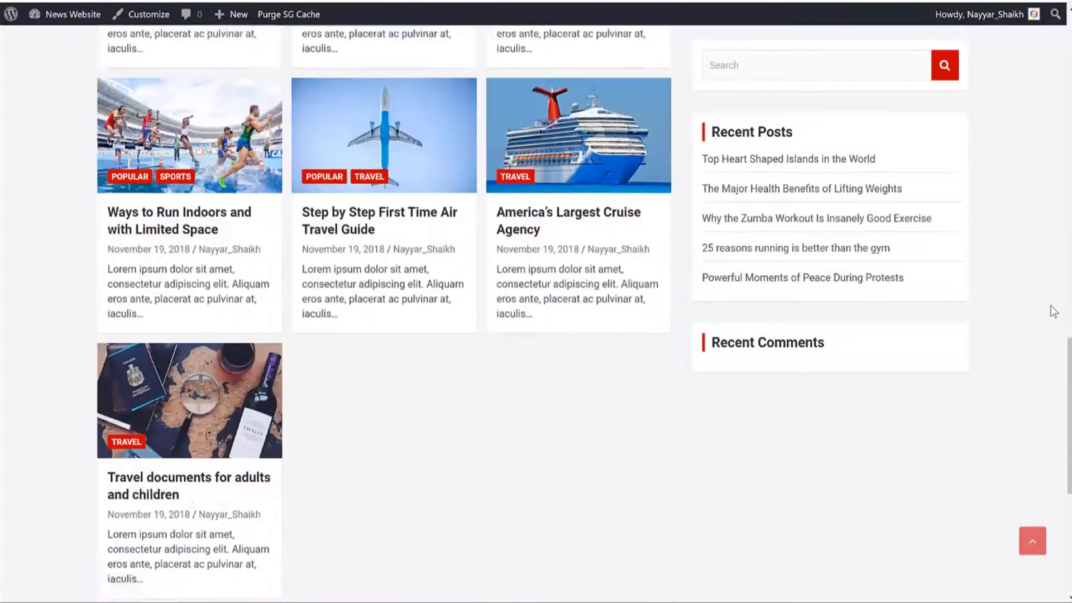
{"action": "scroll", "coordinate": [1053, 311], "scroll_direction": "down", "scroll_amount": 6}
{"action": "scroll", "coordinate": [1053, 311], "scroll_direction": "up", "scroll_amount": 12}
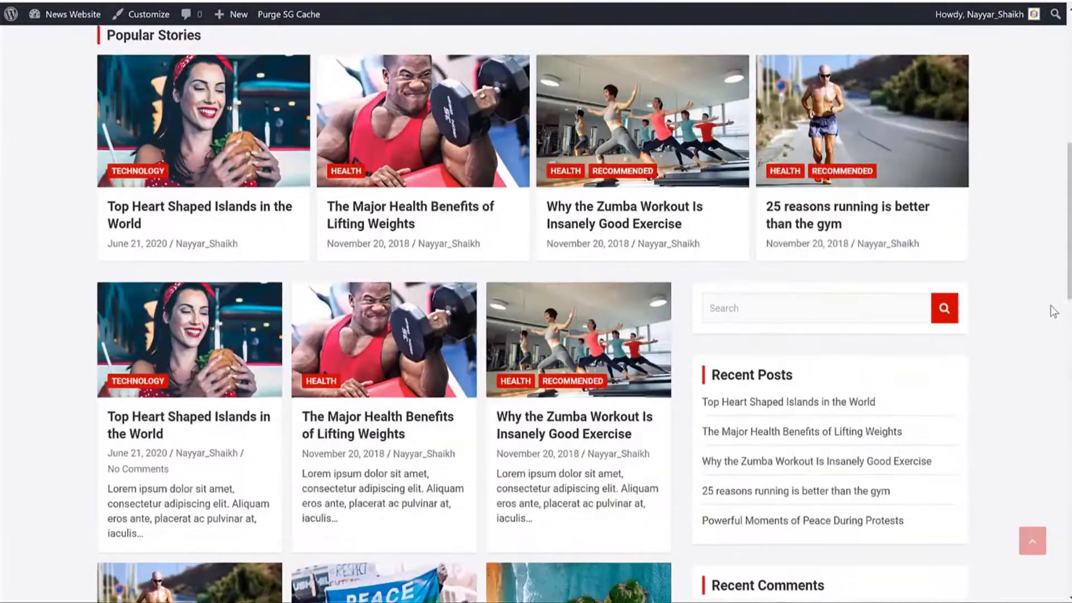
{"action": "scroll", "coordinate": [1053, 311], "scroll_direction": "up", "scroll_amount": 6}
{"action": "scroll", "coordinate": [1048, 309], "scroll_direction": "down", "scroll_amount": 8}
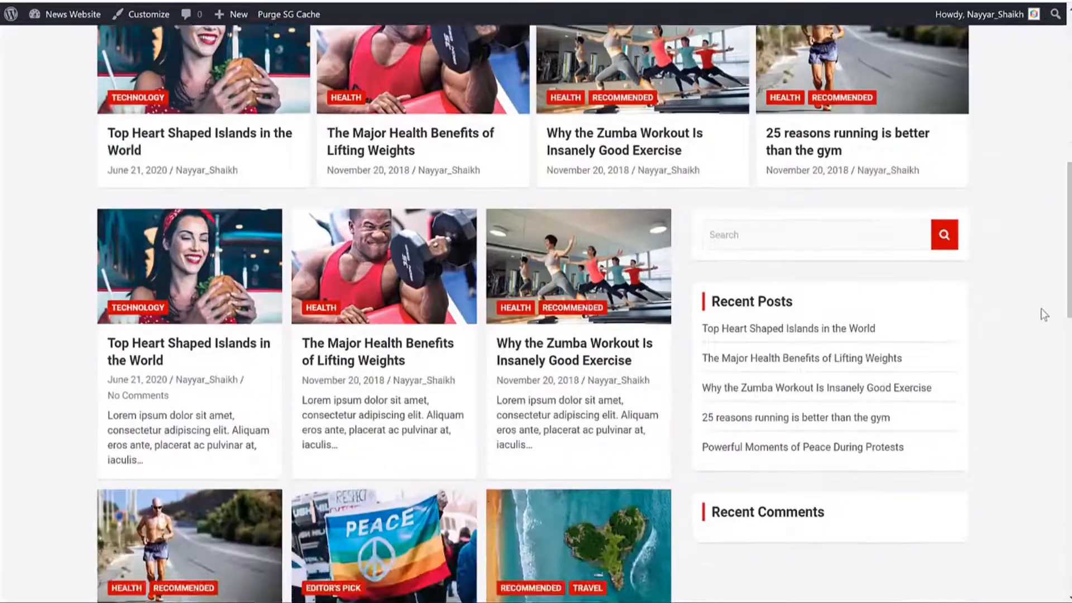
{"action": "scroll", "coordinate": [1043, 314], "scroll_direction": "down", "scroll_amount": 10}
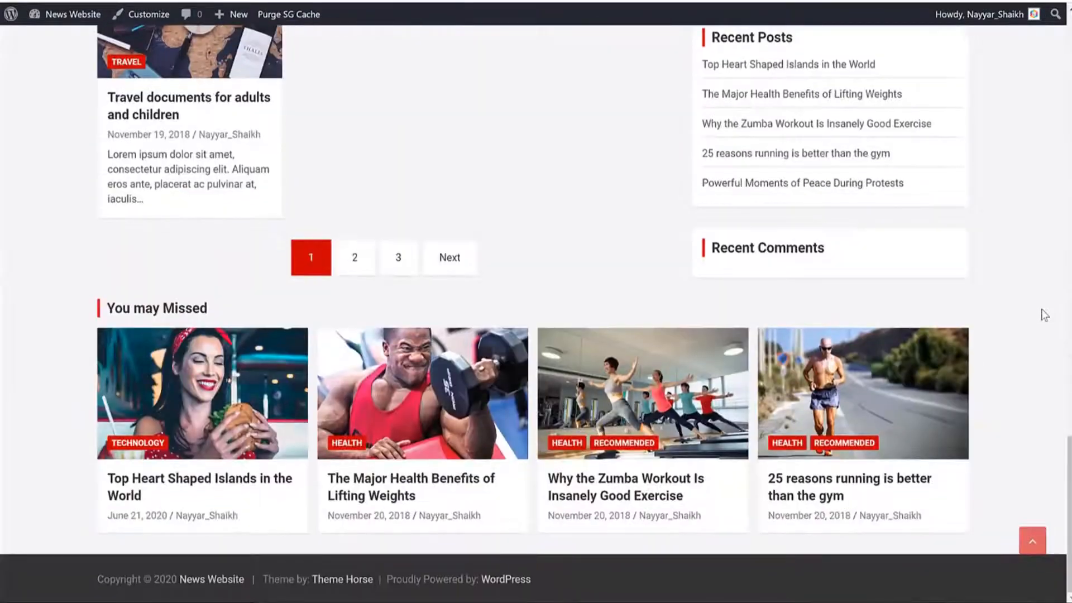
{"action": "scroll", "coordinate": [1044, 315], "scroll_direction": "up", "scroll_amount": 15}
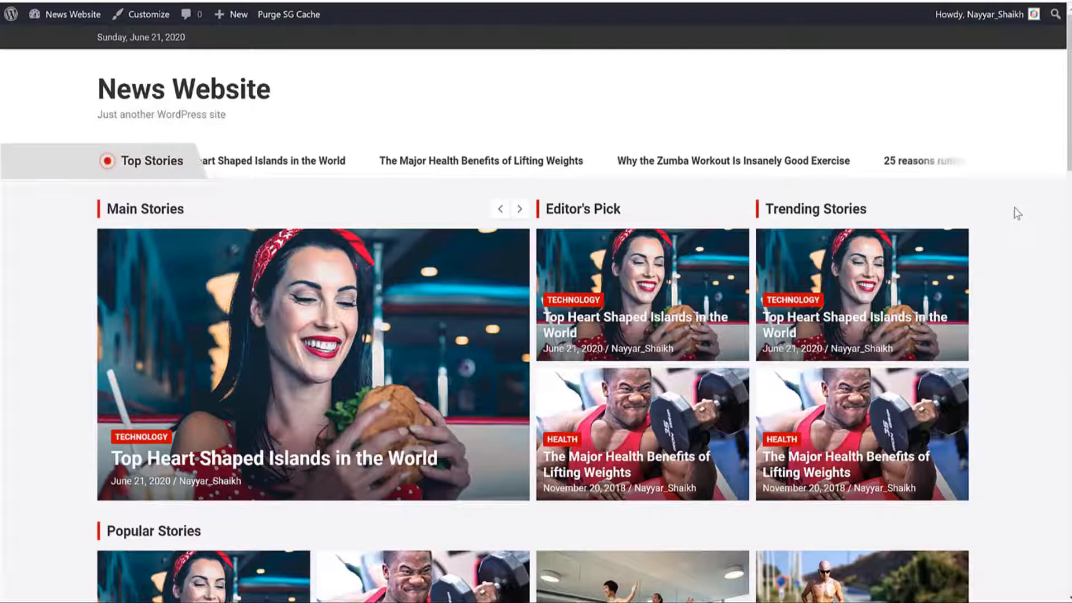
{"action": "scroll", "coordinate": [1017, 214], "scroll_direction": "down", "scroll_amount": 8}
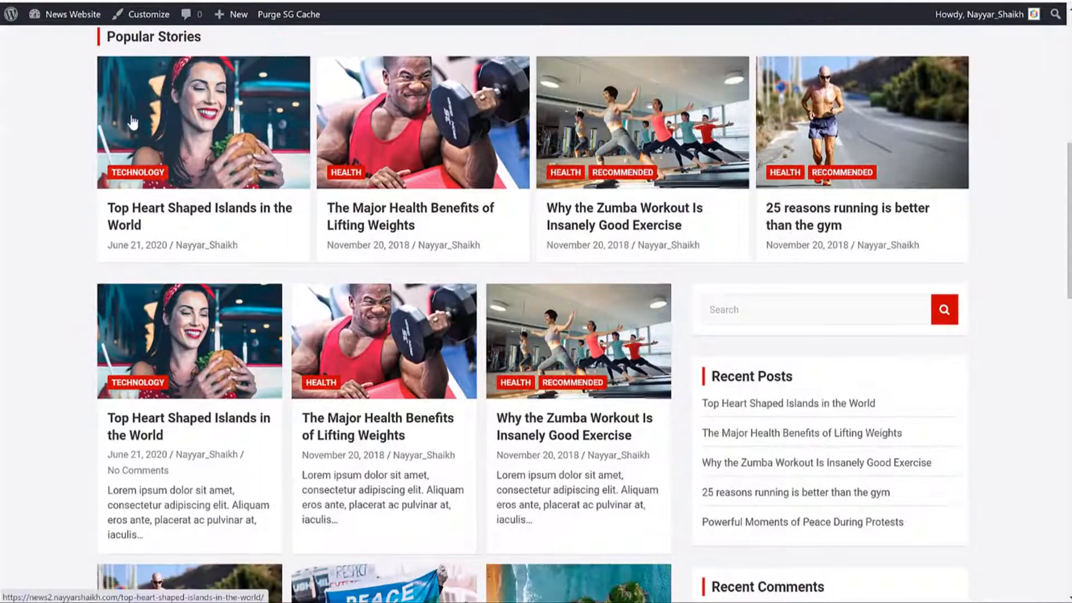
Step: Open the first Popular Stories post, then return to the home page
{"action": "left_click", "coordinate": [130, 118]}
{"action": "scroll", "coordinate": [959, 400], "scroll_direction": "down", "scroll_amount": 6}
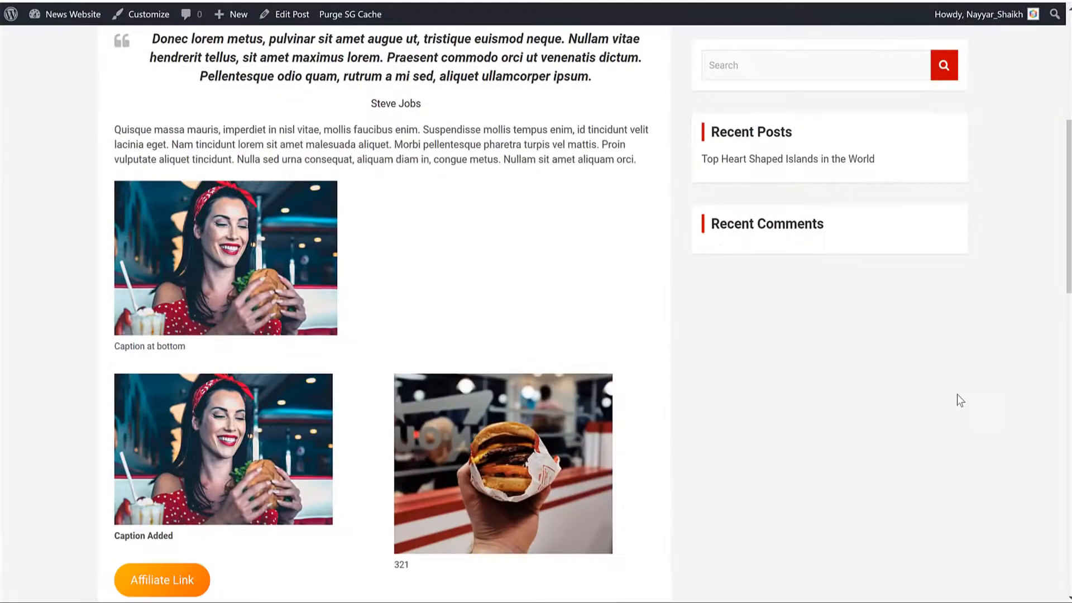
{"action": "scroll", "coordinate": [959, 400], "scroll_direction": "up", "scroll_amount": 7}
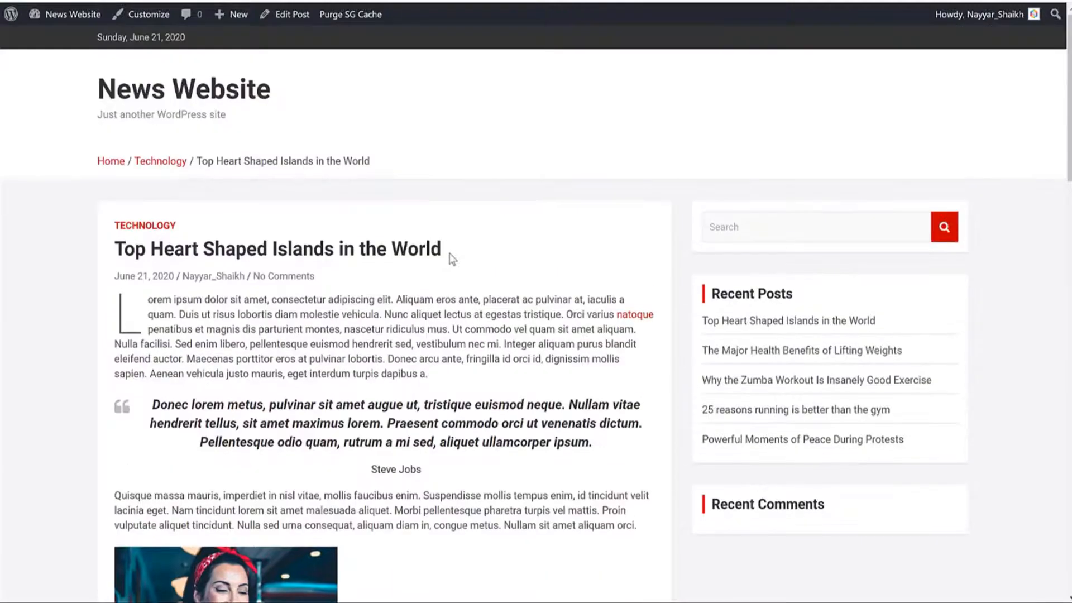
{"action": "key", "text": "alt+Left"}
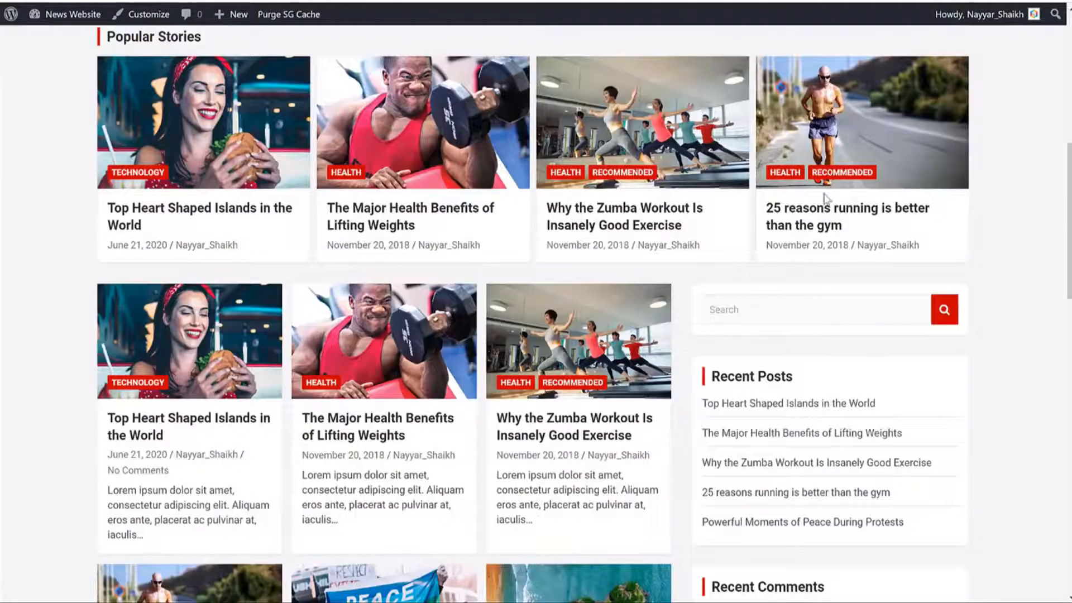
{"action": "scroll", "coordinate": [1021, 208], "scroll_direction": "up", "scroll_amount": 8}
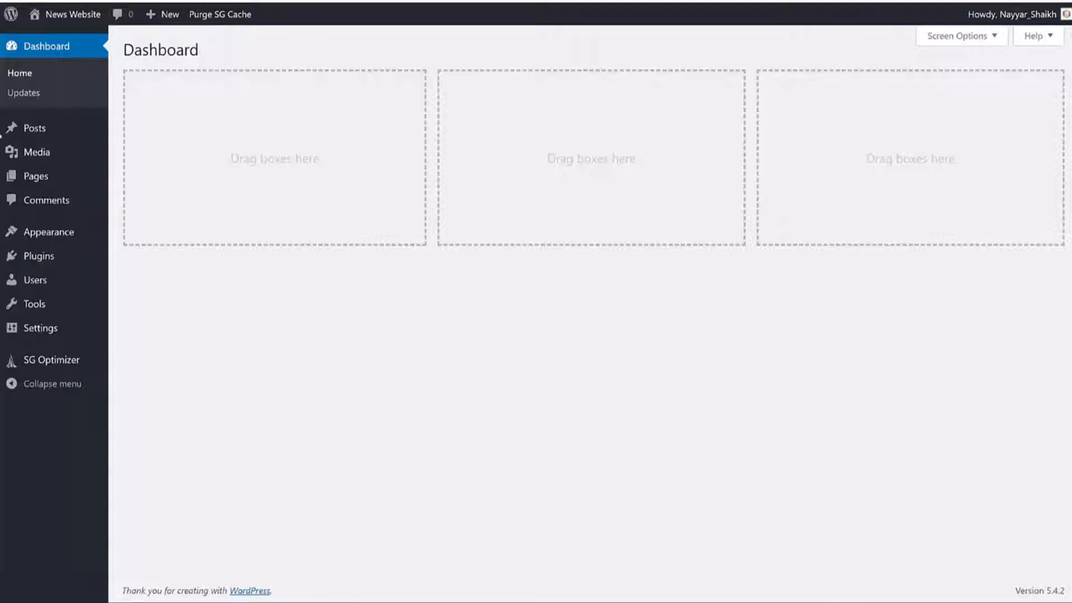
Step: Create and publish a new page titled 'Home'
{"action": "mouse_move", "coordinate": [53, 184]}
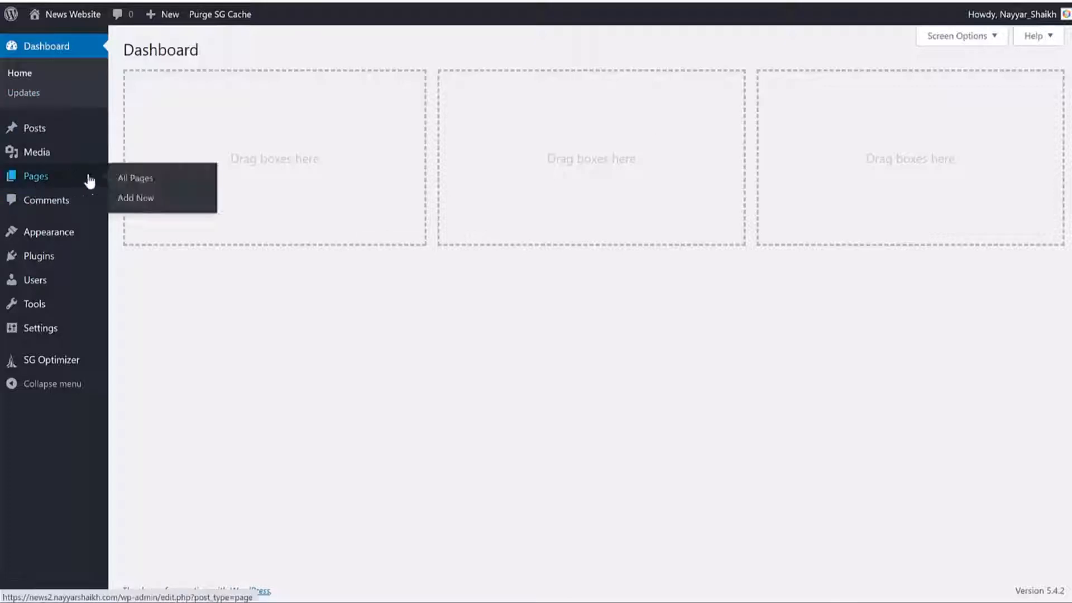
{"action": "left_click", "coordinate": [150, 202]}
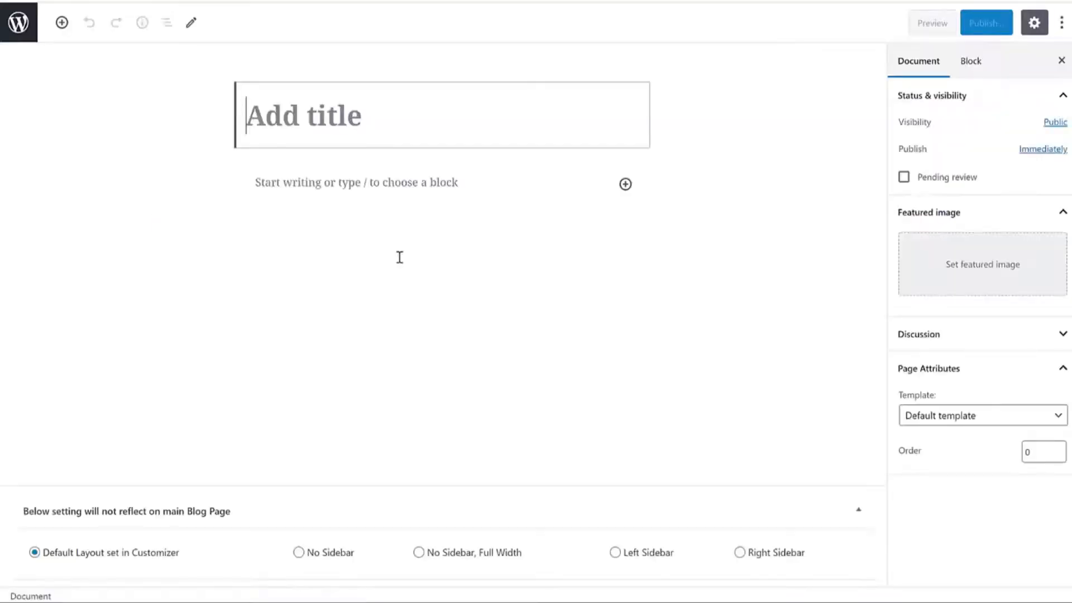
{"action": "type", "text": "Home"}
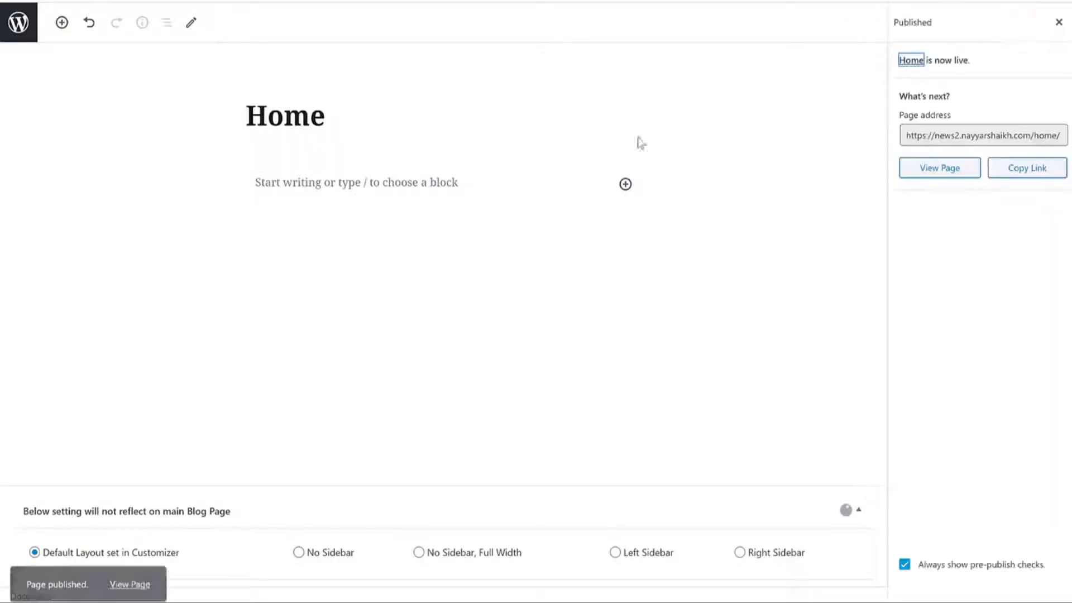
Step: Open the published Home page in a new tab and check its title
{"action": "right_click", "coordinate": [128, 571]}
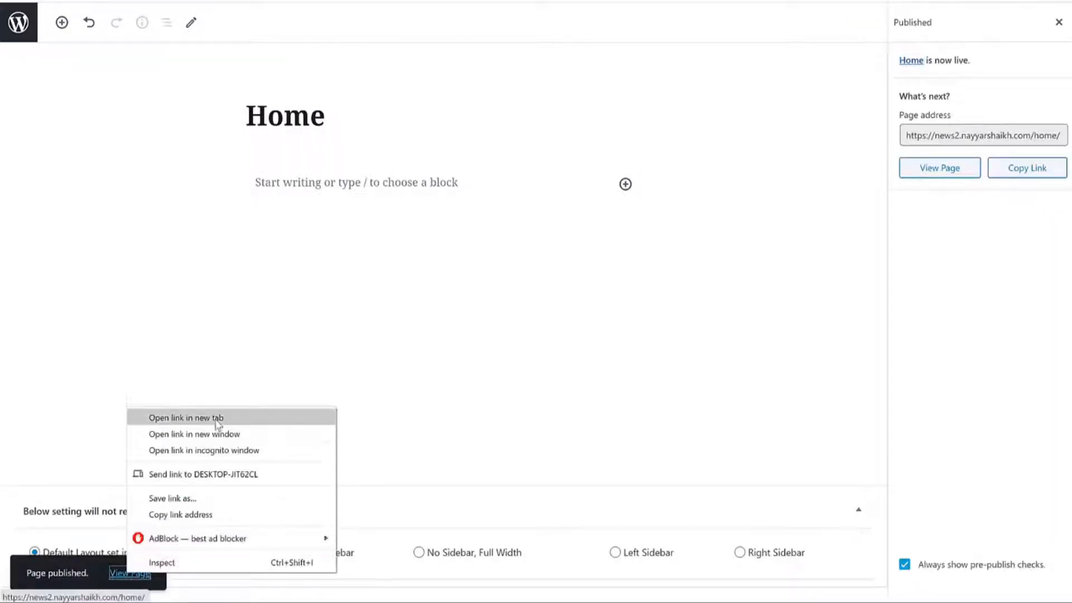
{"action": "left_click", "coordinate": [208, 420]}
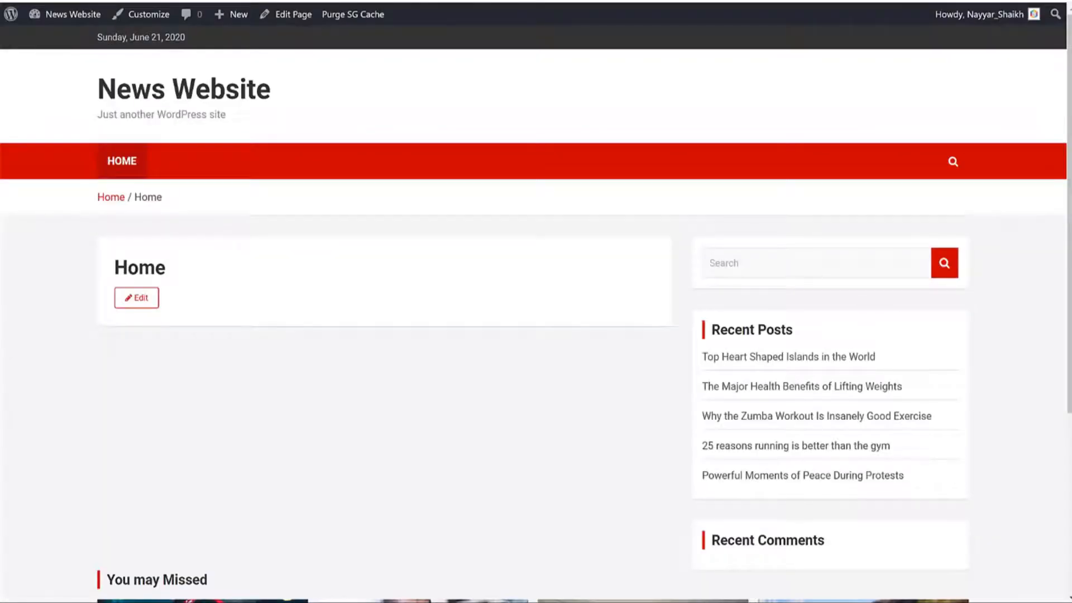
{"action": "scroll", "coordinate": [651, 471], "scroll_direction": "down", "scroll_amount": 4}
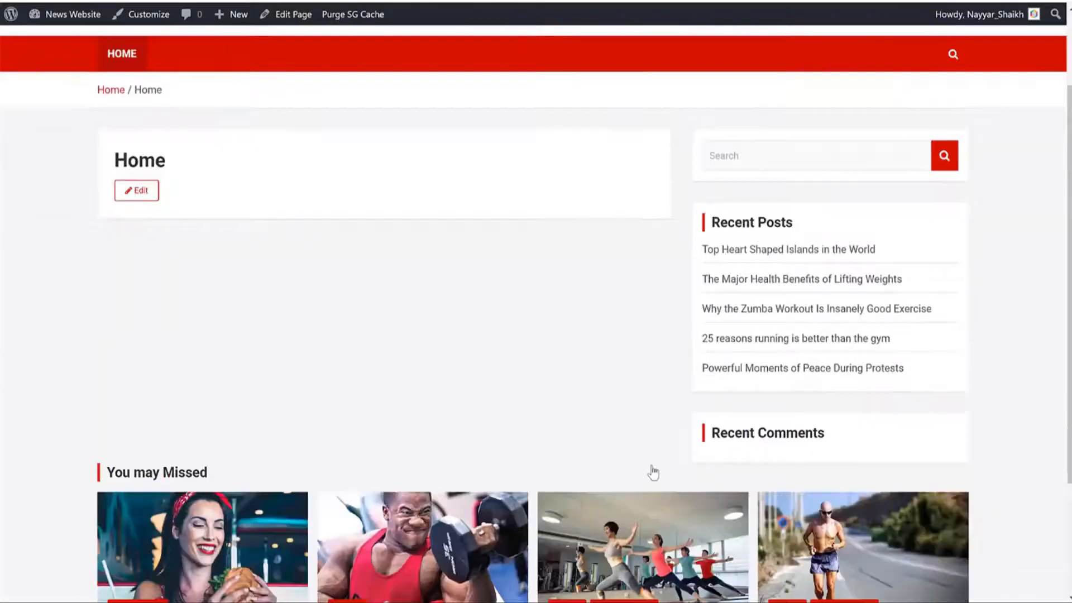
{"action": "scroll", "coordinate": [651, 469], "scroll_direction": "up", "scroll_amount": 4}
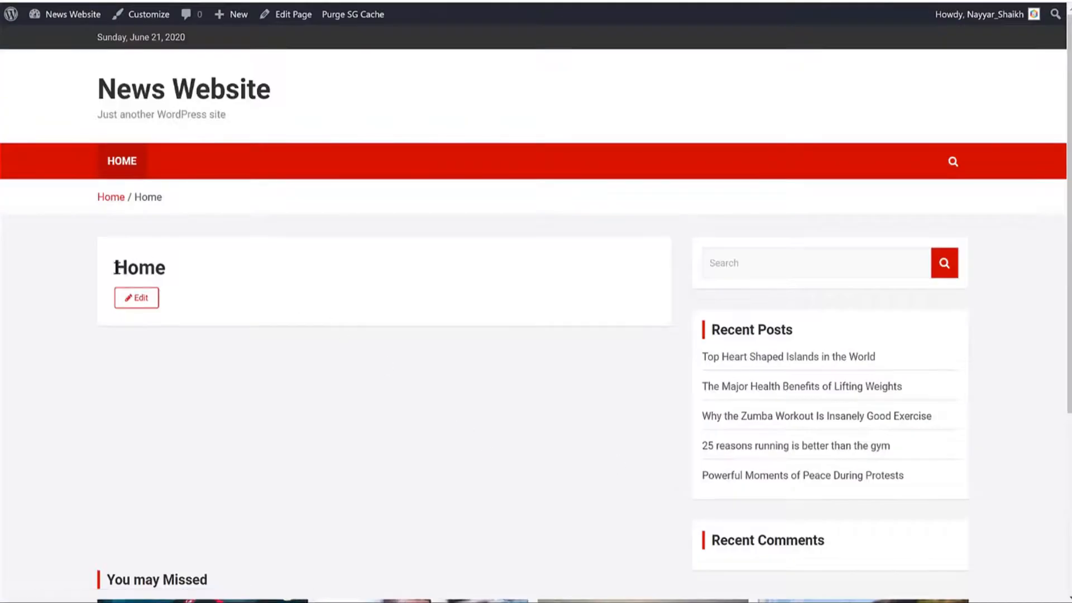
{"action": "left_click_drag", "start_coordinate": [116, 267], "coordinate": [208, 265]}
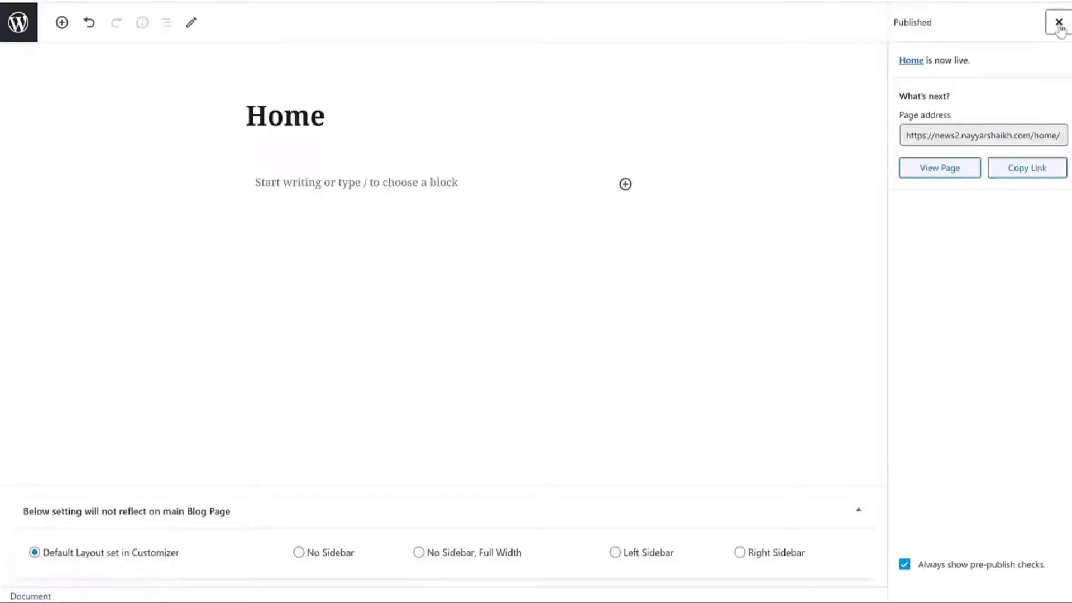
Step: Set the Home page template to Front Page Template, update, and reload the live page
{"action": "left_click", "coordinate": [1058, 23]}
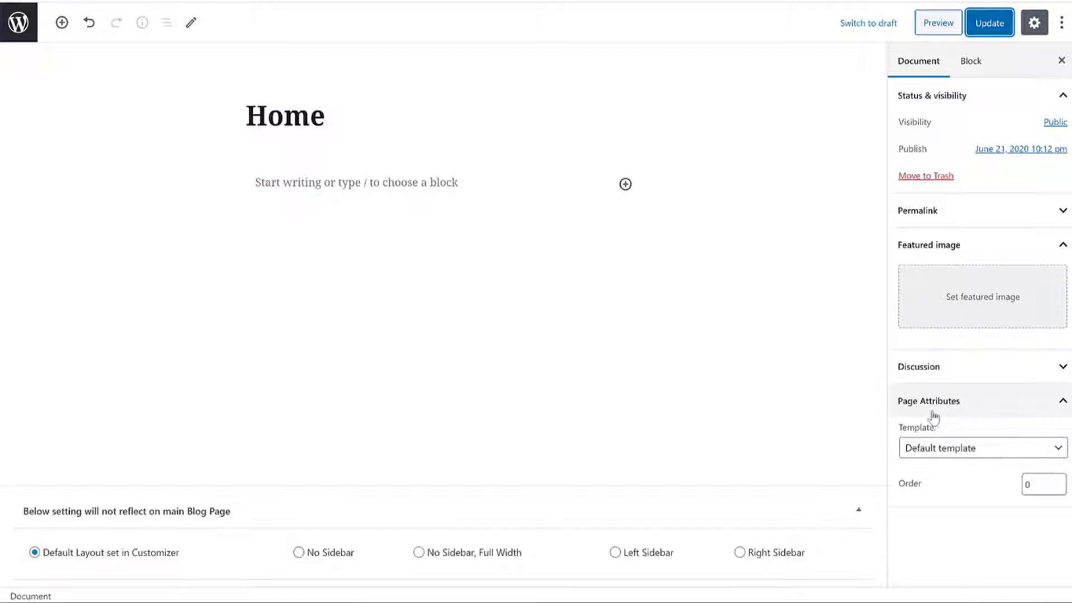
{"action": "left_click", "coordinate": [954, 448]}
{"action": "left_click", "coordinate": [951, 479]}
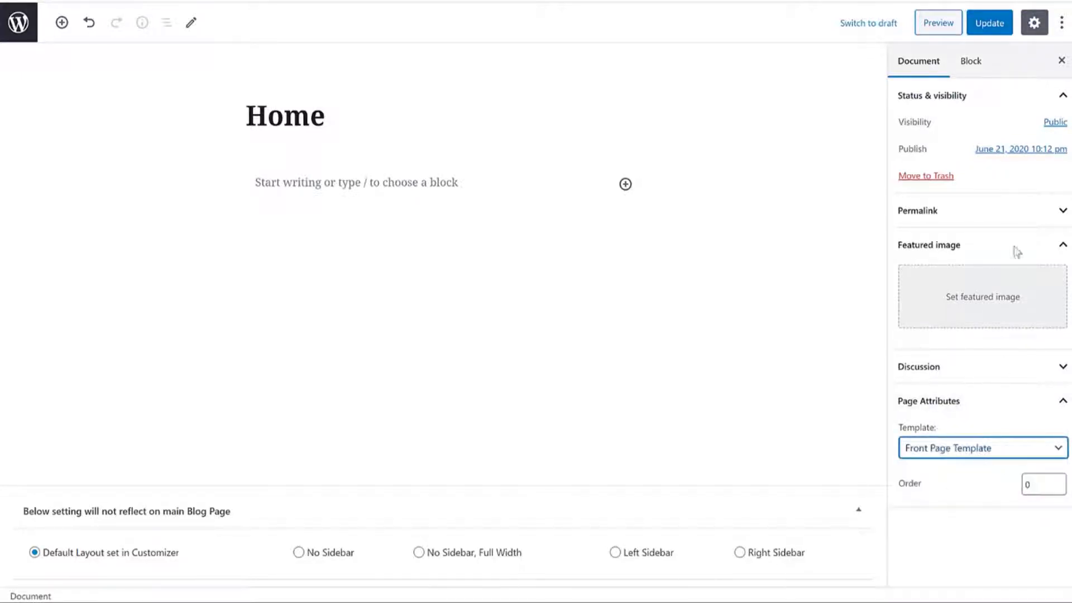
{"action": "left_click", "coordinate": [997, 23]}
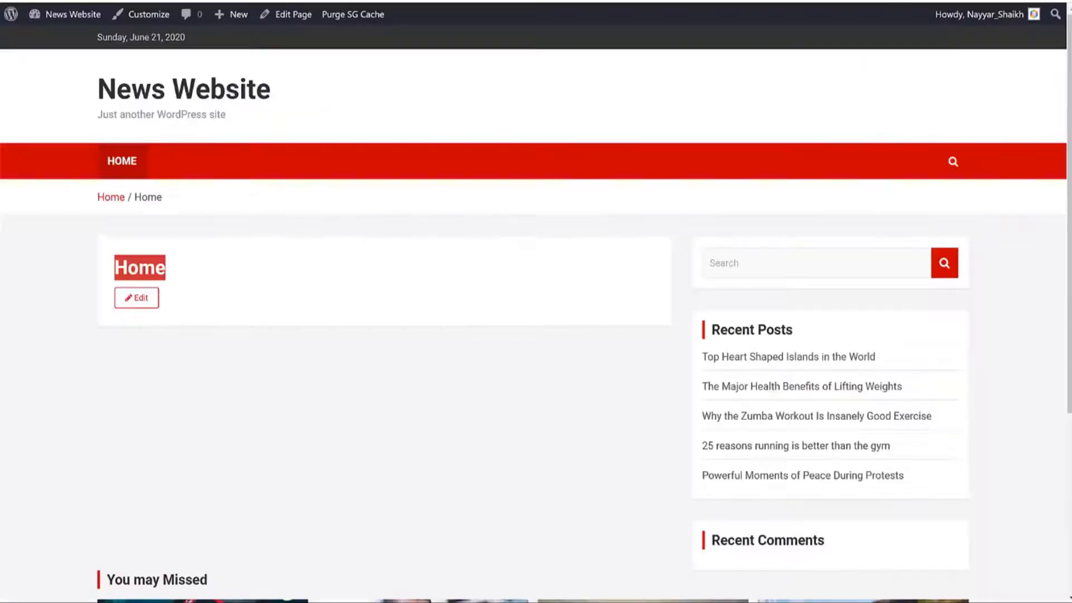
{"action": "key", "text": "F5"}
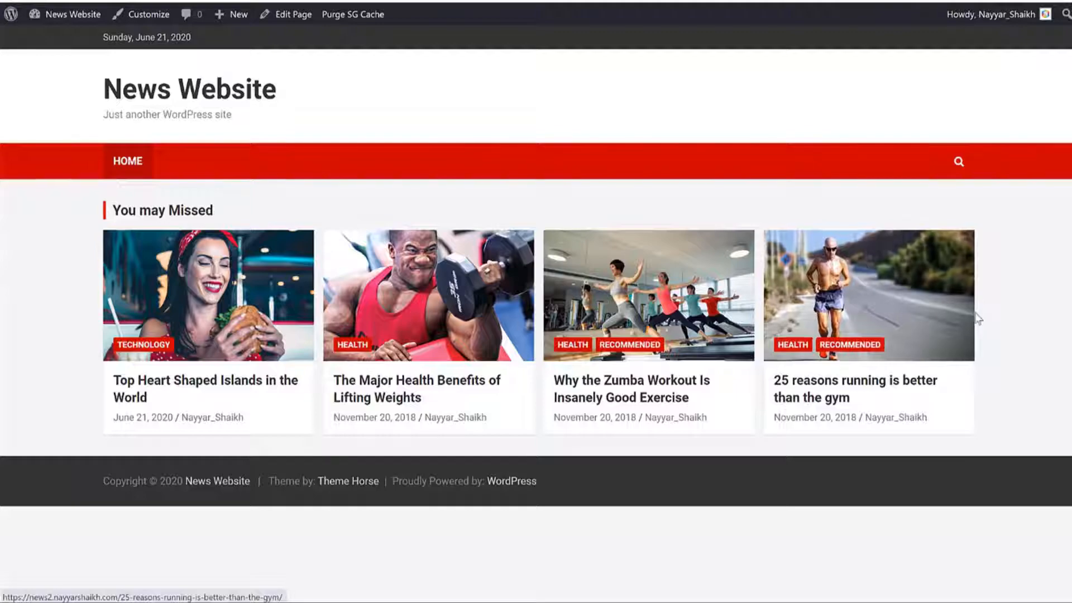
Step: Check the site's main home page, then go to the admin Pages list
{"action": "left_click", "coordinate": [222, 96]}
{"action": "scroll", "coordinate": [479, 95], "scroll_direction": "down", "scroll_amount": 10}
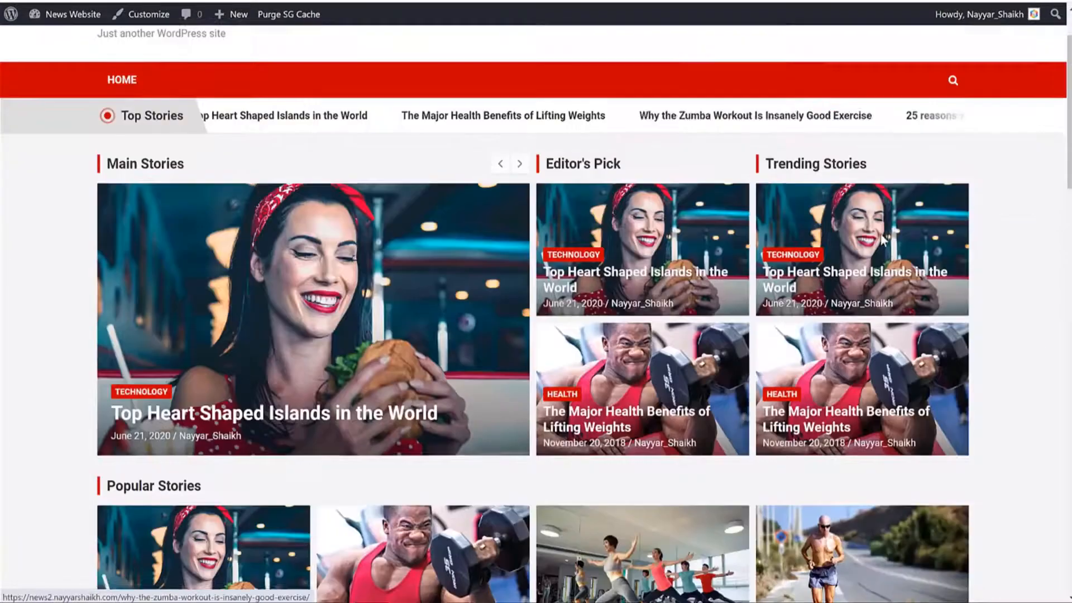
{"action": "scroll", "coordinate": [907, 253], "scroll_direction": "down", "scroll_amount": 10}
{"action": "scroll", "coordinate": [923, 294], "scroll_direction": "up", "scroll_amount": 10}
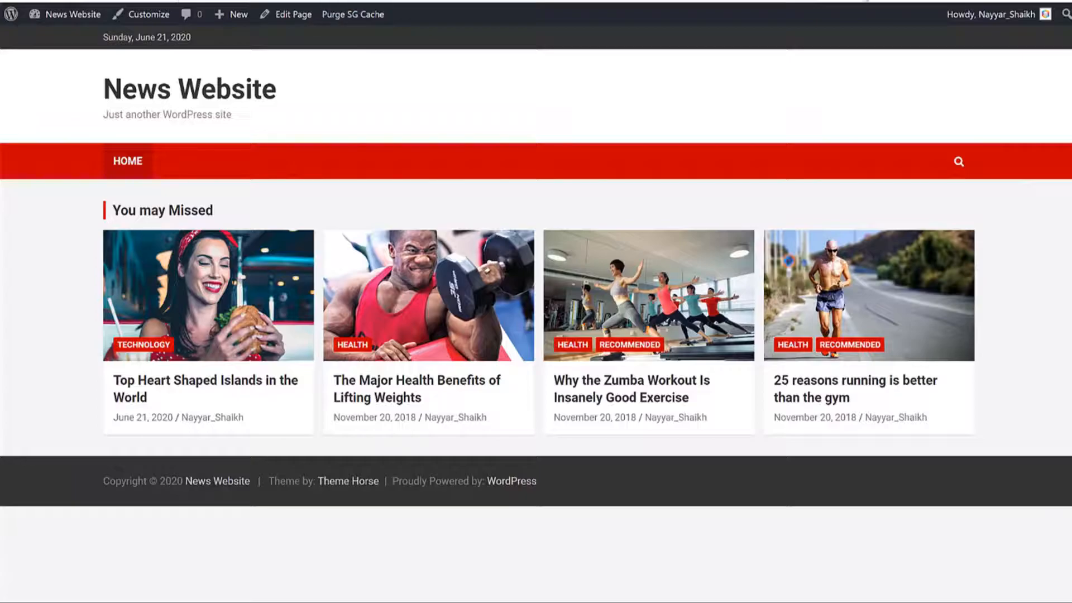
{"action": "left_click", "coordinate": [625, 1]}
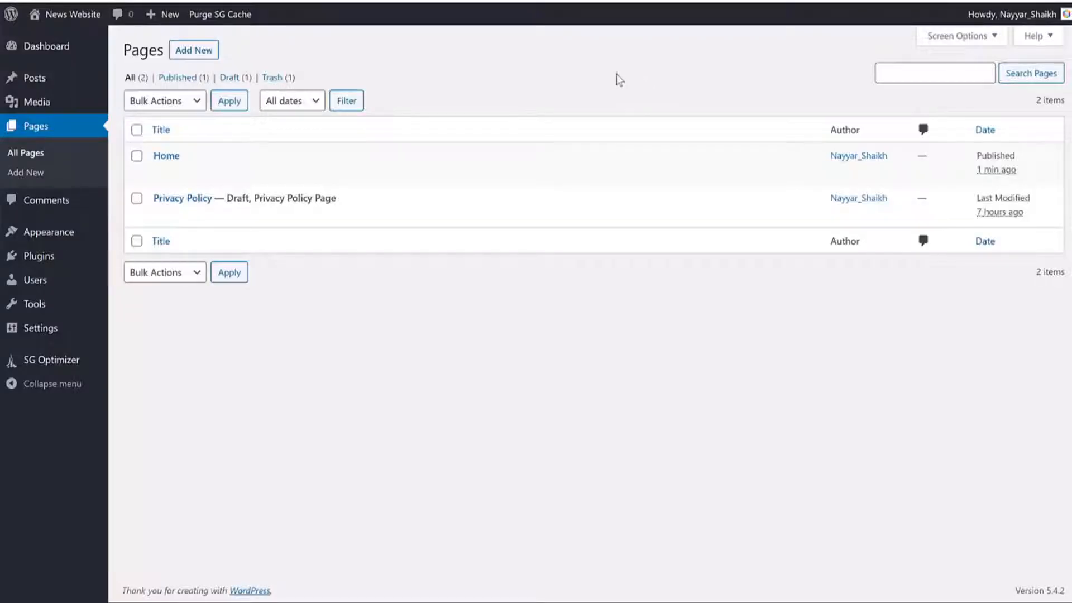
Step: In Reading Settings, make the homepage display the static page Home and save
{"action": "mouse_move", "coordinate": [42, 334]}
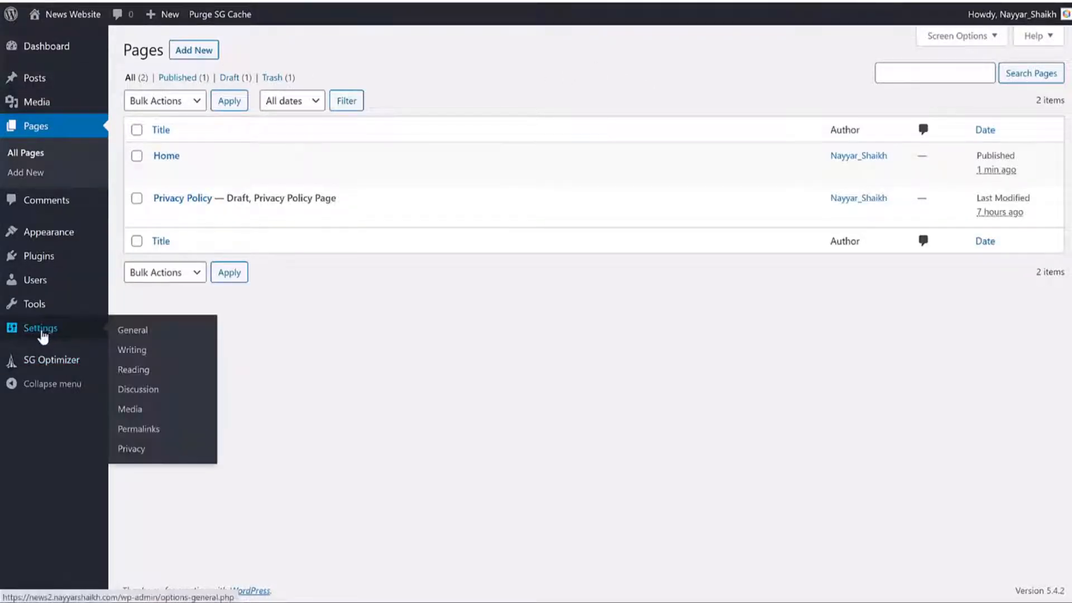
{"action": "left_click", "coordinate": [140, 371]}
{"action": "left_click_drag", "start_coordinate": [127, 88], "coordinate": [211, 95]}
{"action": "left_click", "coordinate": [222, 88]}
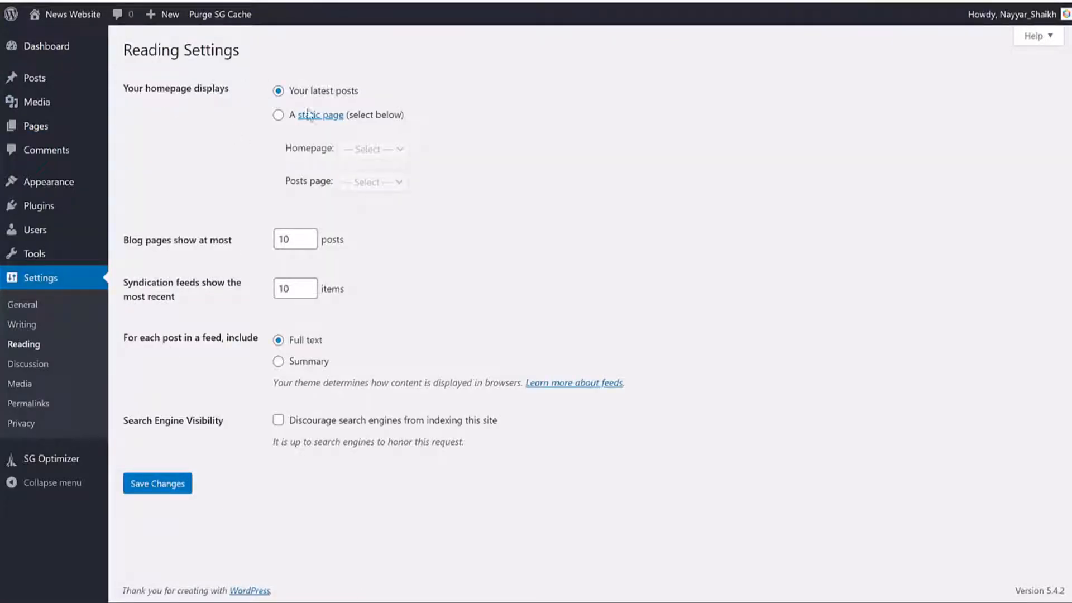
{"action": "left_click", "coordinate": [278, 115]}
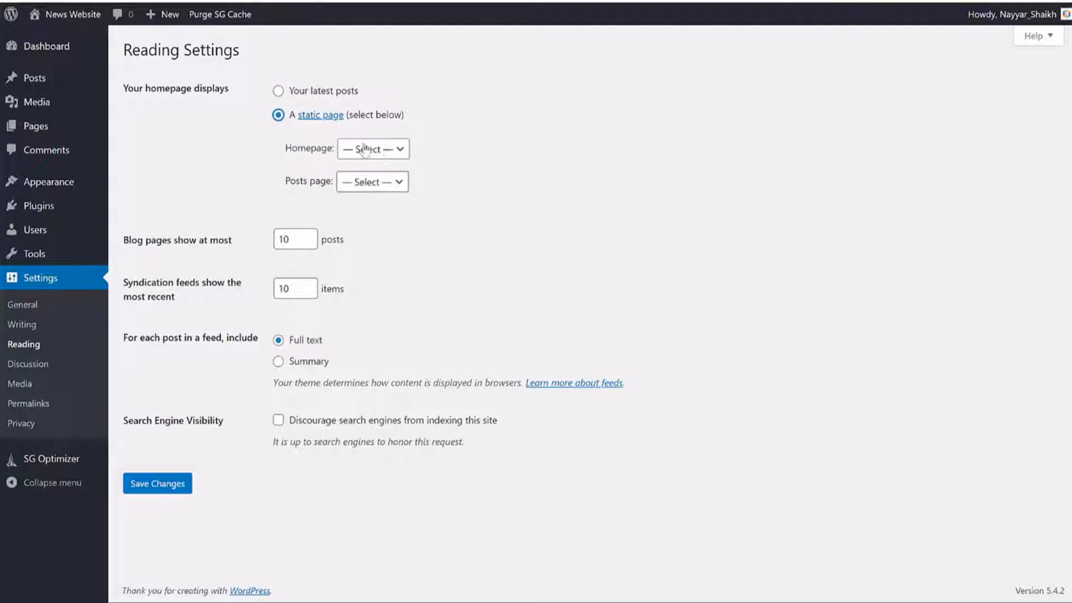
{"action": "left_click", "coordinate": [364, 149]}
{"action": "left_click", "coordinate": [369, 174]}
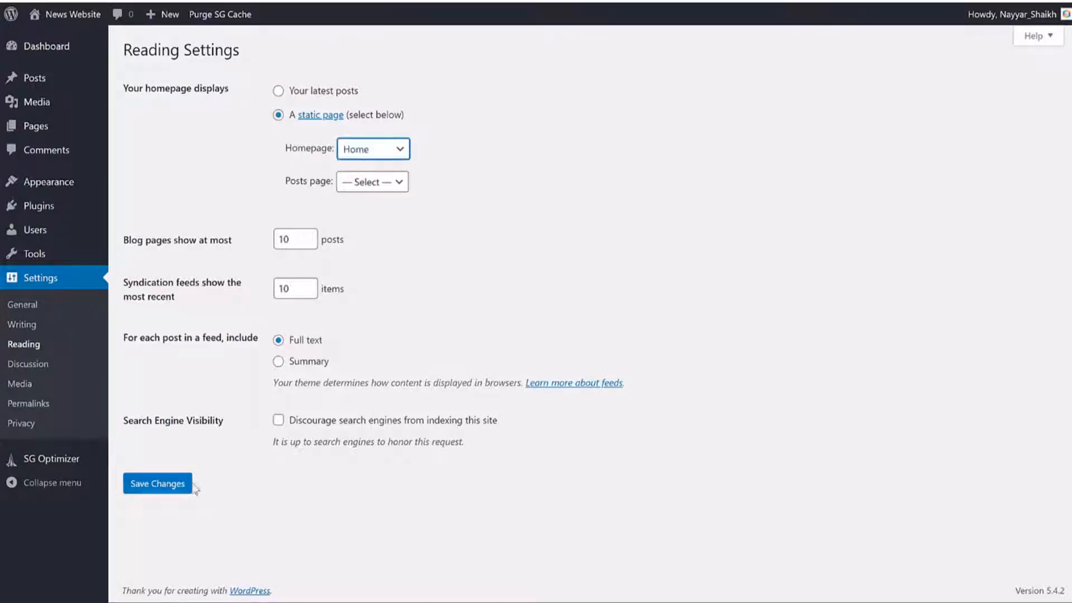
{"action": "left_click", "coordinate": [164, 484]}
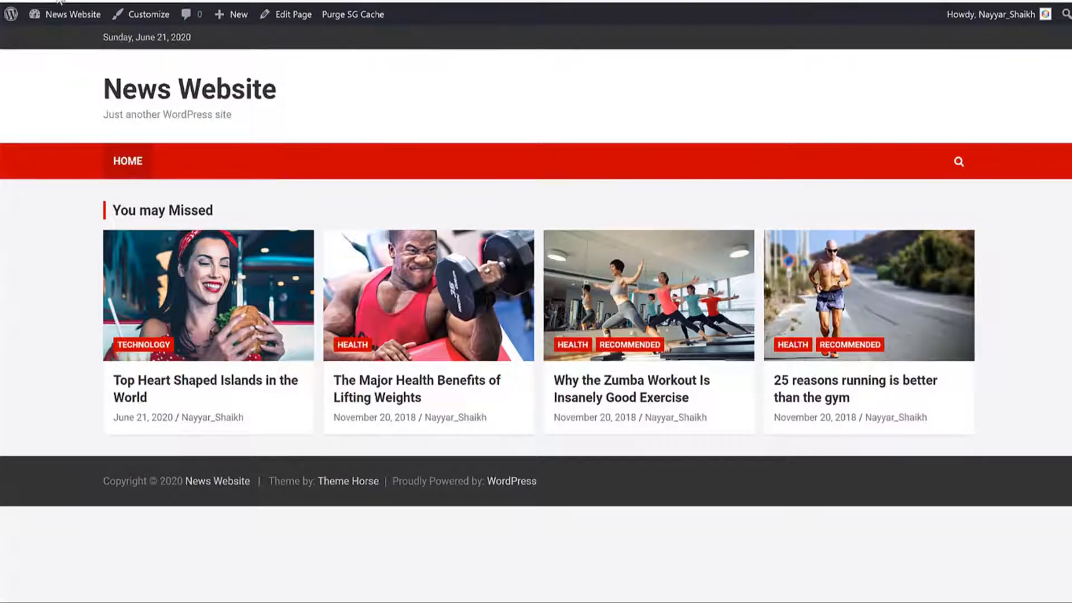
Step: Reload the front page and scroll through the new news layout
{"action": "key", "text": "F5"}
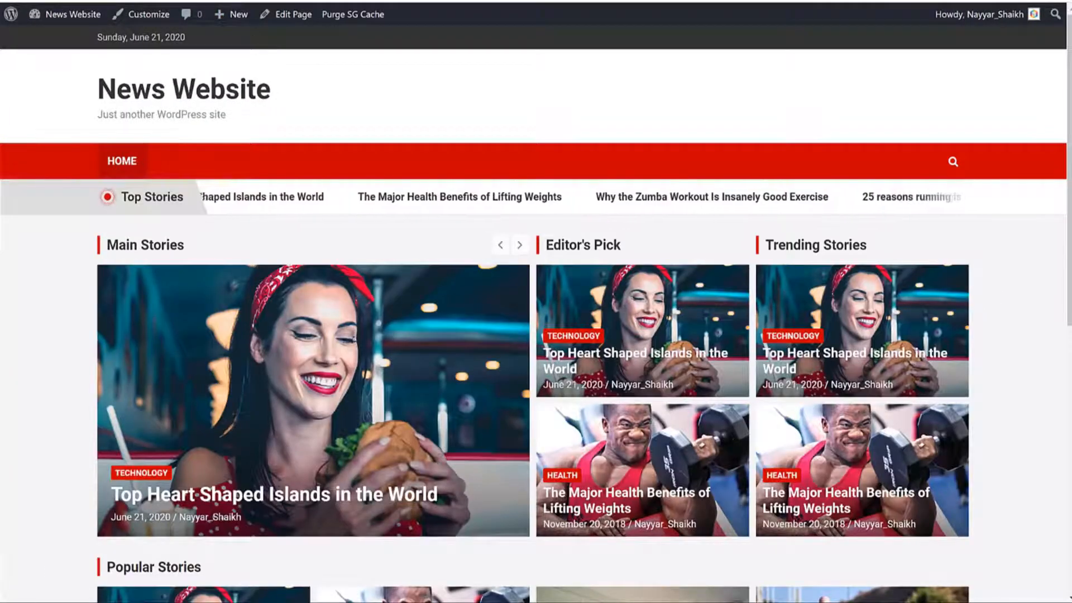
{"action": "scroll", "coordinate": [618, 363], "scroll_direction": "down", "scroll_amount": 9}
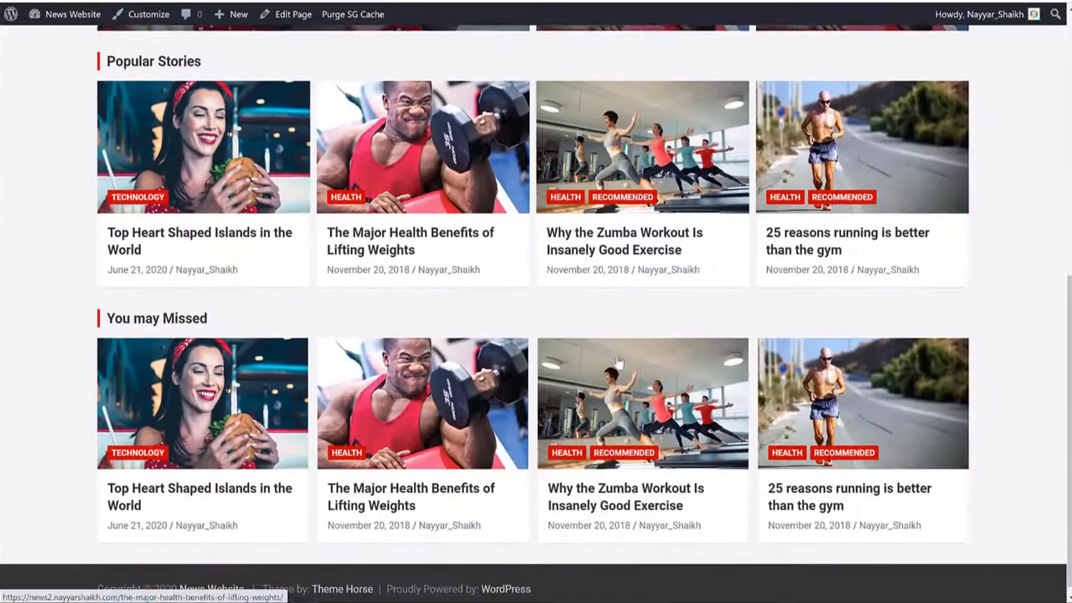
{"action": "scroll", "coordinate": [618, 363], "scroll_direction": "up", "scroll_amount": 10}
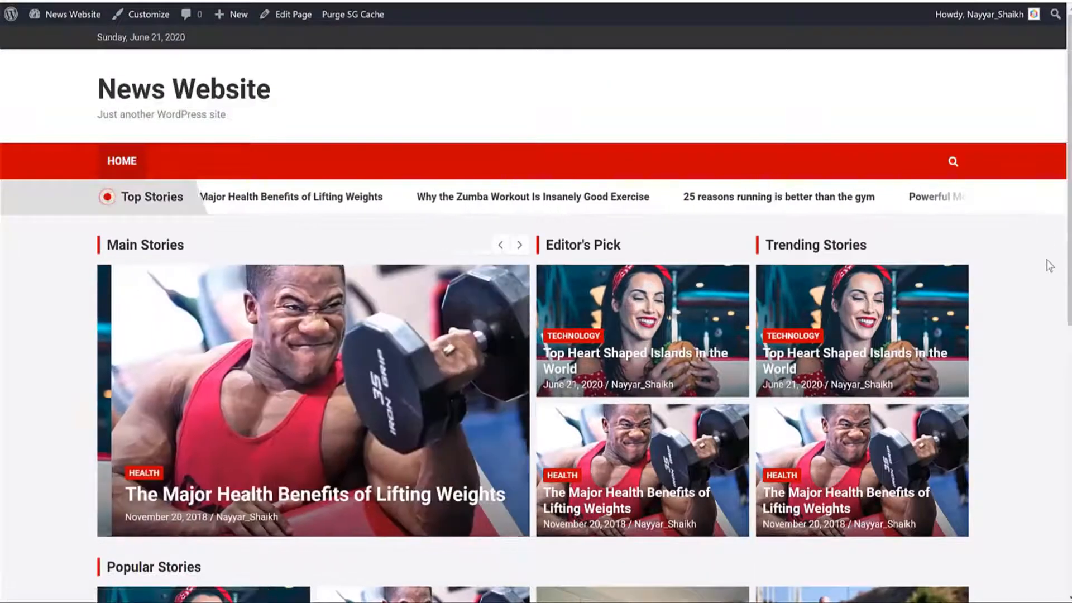
{"action": "scroll", "coordinate": [1049, 264], "scroll_direction": "down", "scroll_amount": 3}
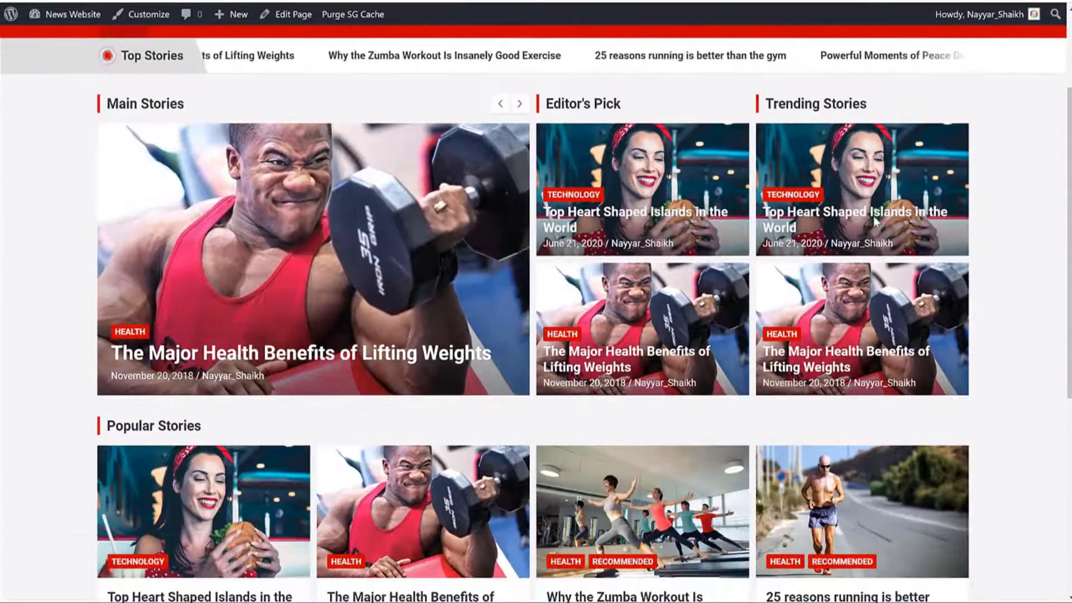
{"action": "scroll", "coordinate": [290, 149], "scroll_direction": "down", "scroll_amount": 4}
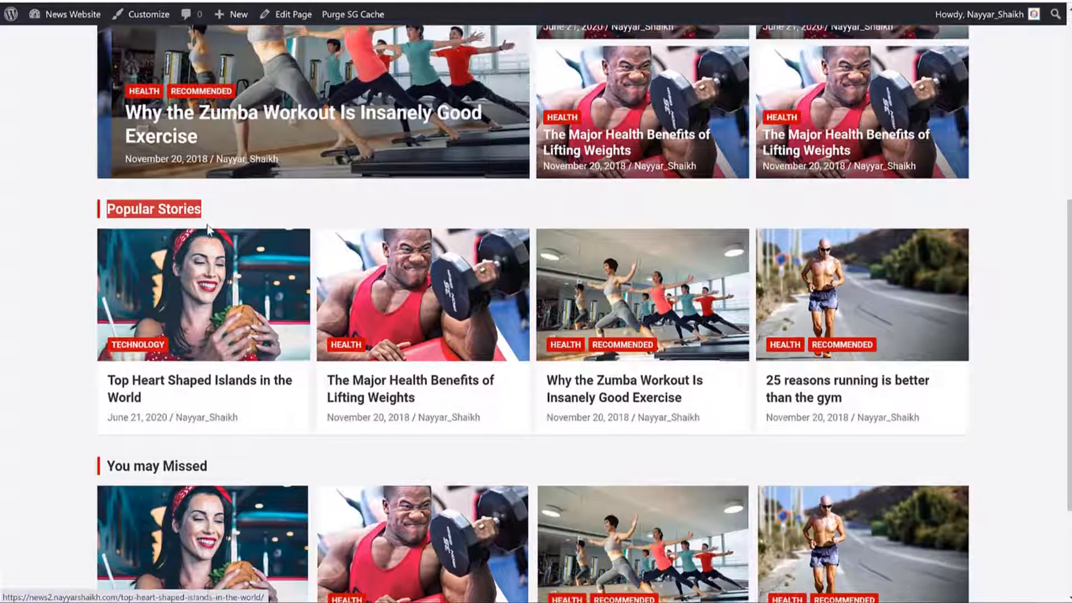
{"action": "scroll", "coordinate": [226, 223], "scroll_direction": "down", "scroll_amount": 3}
{"action": "left_click_drag", "start_coordinate": [206, 308], "coordinate": [105, 309]}
{"action": "scroll", "coordinate": [738, 330], "scroll_direction": "up", "scroll_amount": 10}
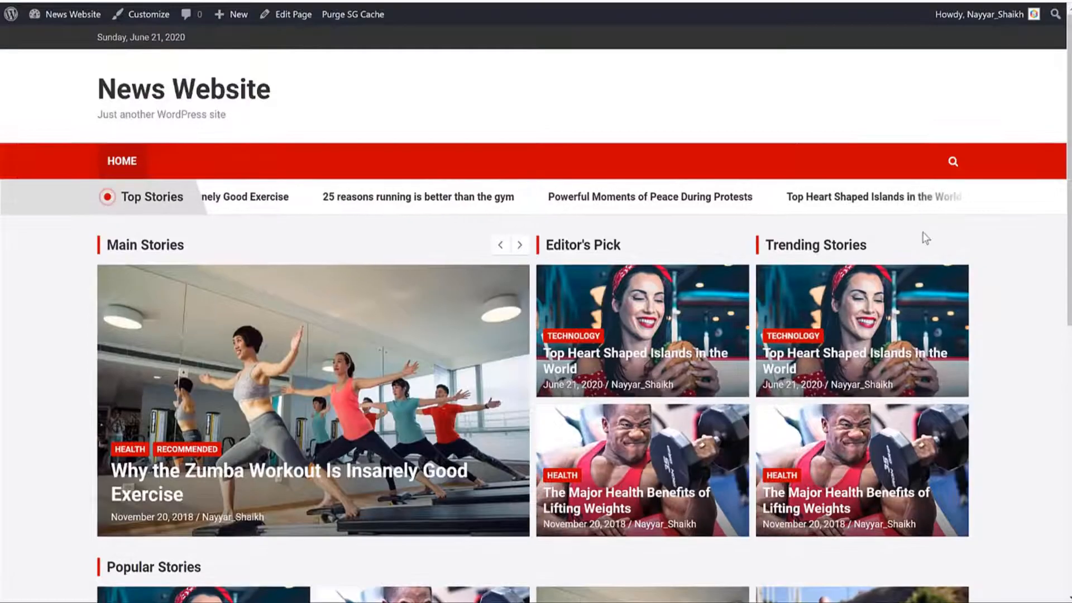
{"action": "scroll", "coordinate": [987, 368], "scroll_direction": "down", "scroll_amount": 10}
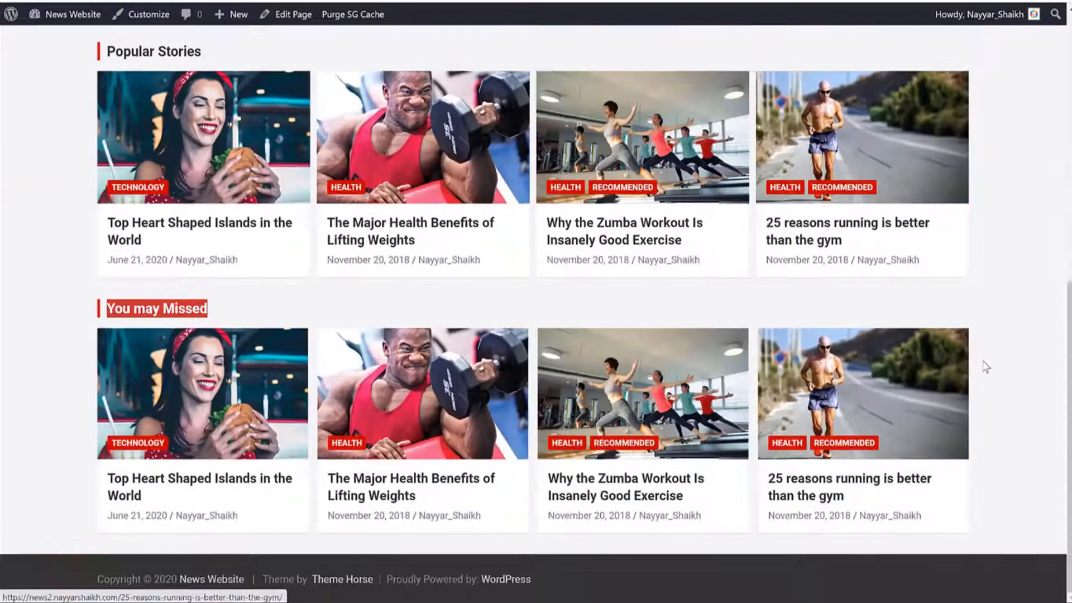
{"action": "scroll", "coordinate": [1031, 332], "scroll_direction": "up", "scroll_amount": 10}
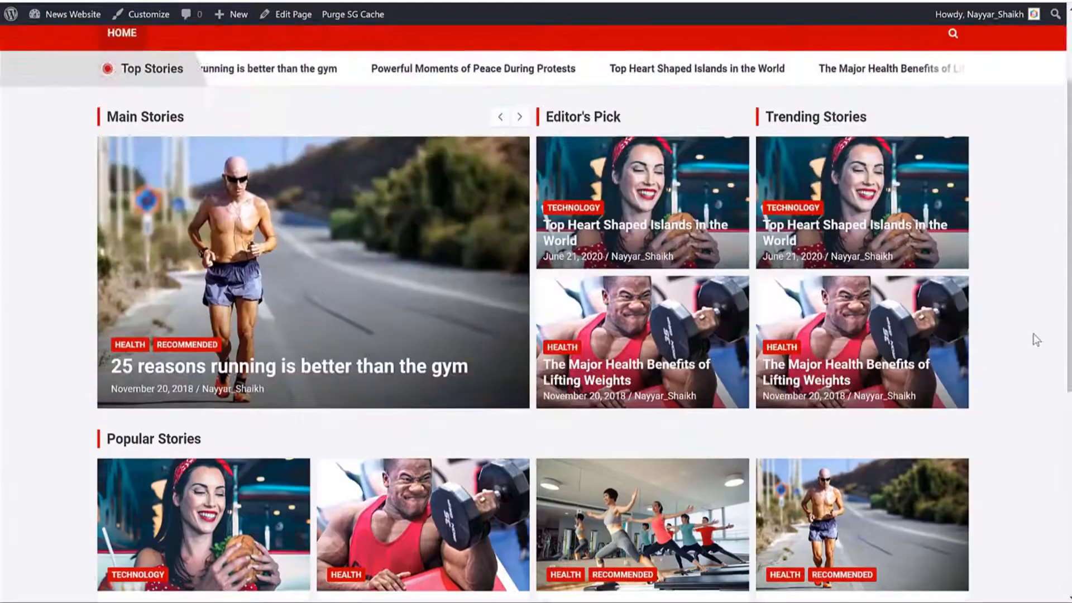
{"action": "scroll", "coordinate": [931, 321], "scroll_direction": "down", "scroll_amount": 4}
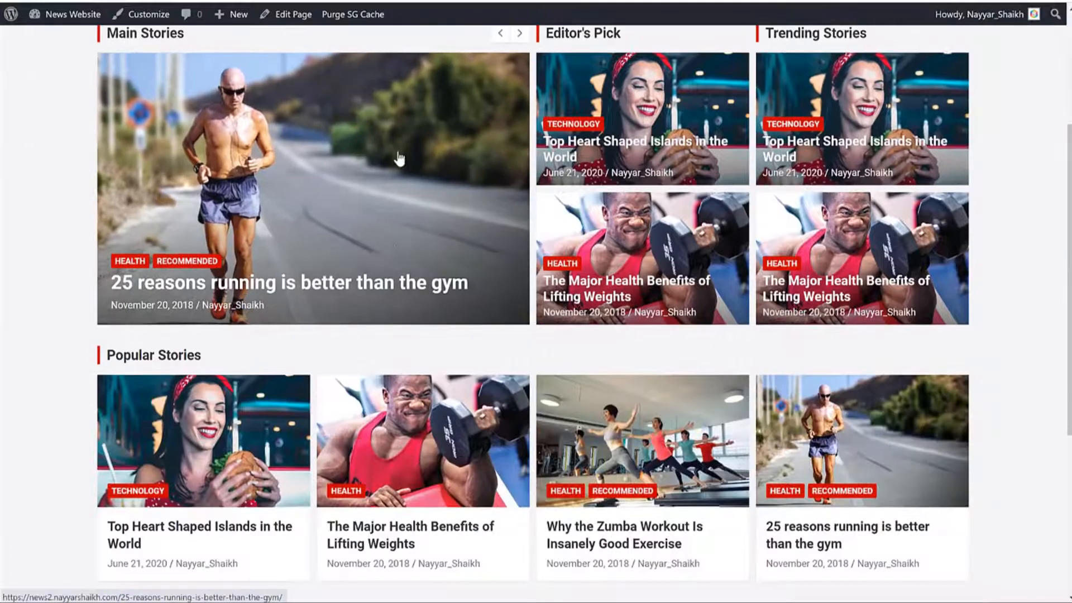
{"action": "scroll", "coordinate": [622, 163], "scroll_direction": "up", "scroll_amount": 3}
Step: Inspect the Editor's Pick and Trending Stories sections on the front page
{"action": "left_click_drag", "start_coordinate": [621, 170], "coordinate": [544, 170]}
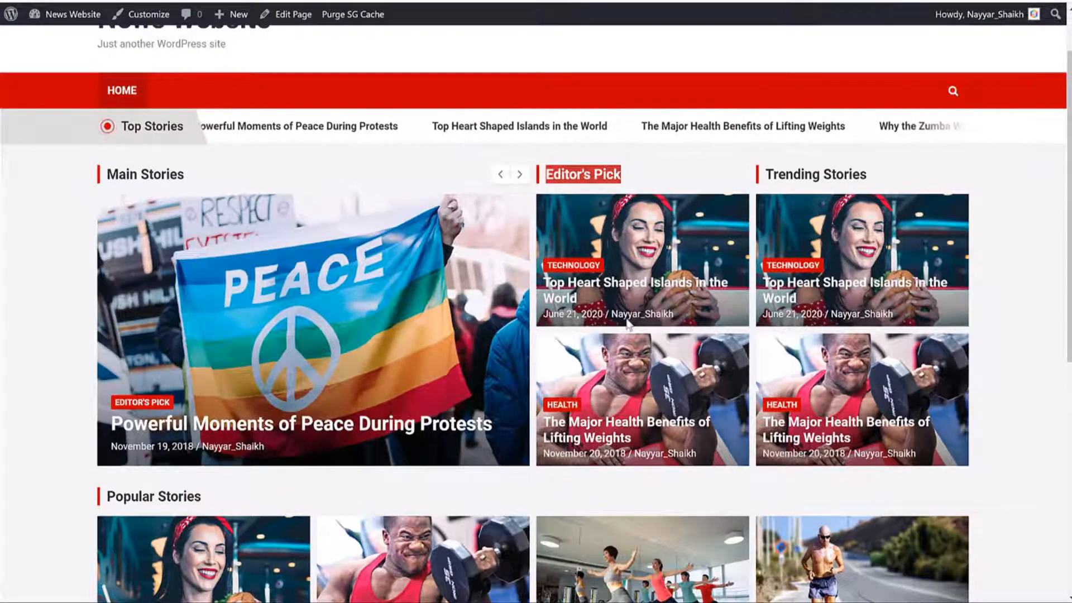
{"action": "left_click", "coordinate": [642, 167]}
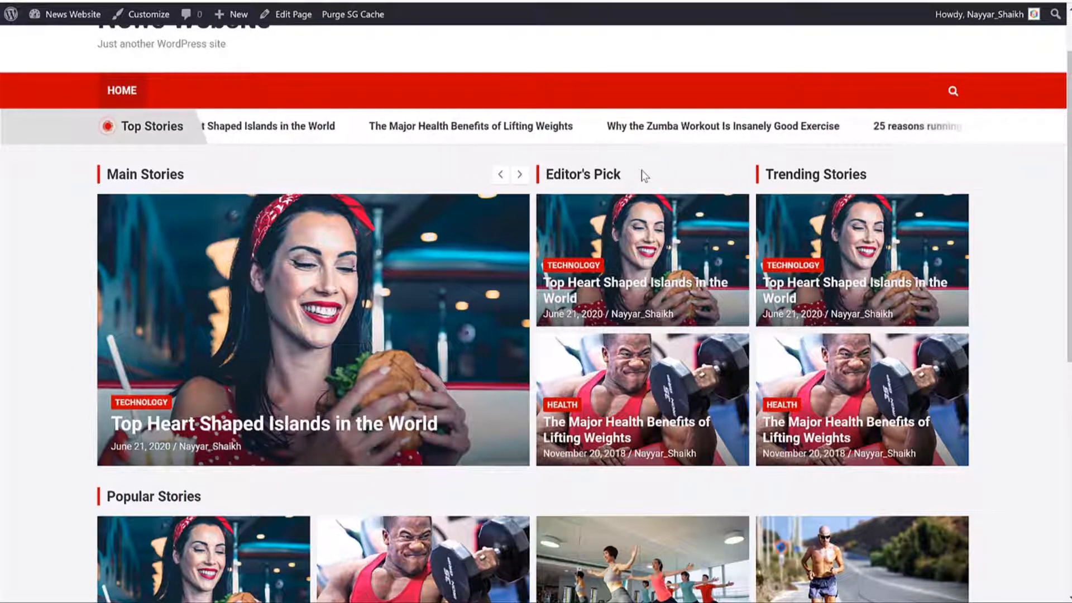
{"action": "left_click_drag", "start_coordinate": [621, 175], "coordinate": [577, 176]}
{"action": "left_click_drag", "start_coordinate": [866, 174], "coordinate": [765, 174]}
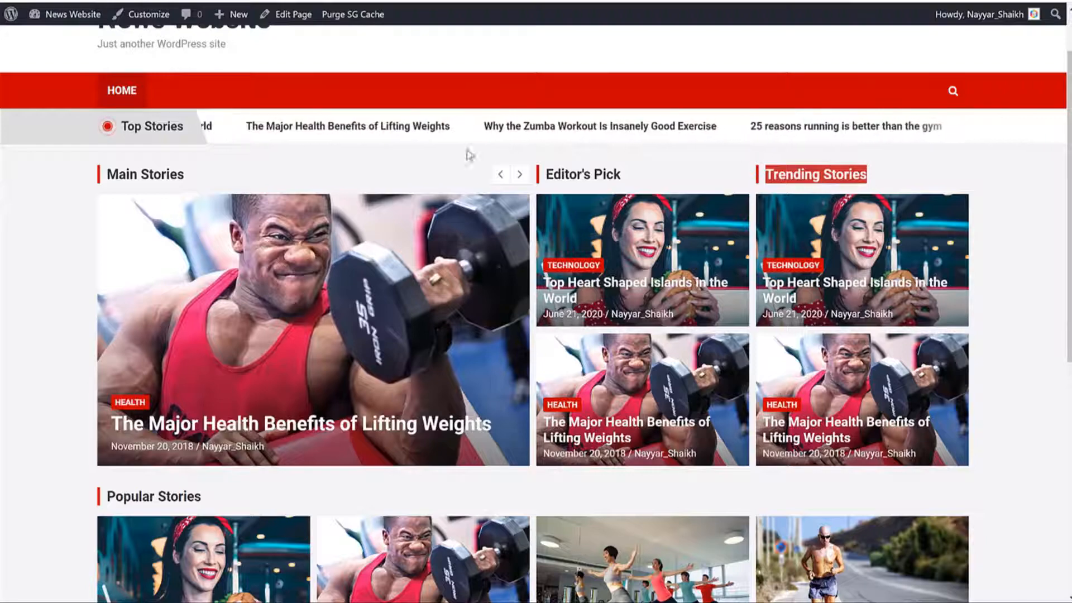
{"action": "scroll", "coordinate": [888, 198], "scroll_direction": "down", "scroll_amount": 4}
{"action": "scroll", "coordinate": [888, 198], "scroll_direction": "down", "scroll_amount": 2}
{"action": "scroll", "coordinate": [888, 199], "scroll_direction": "up", "scroll_amount": 8}
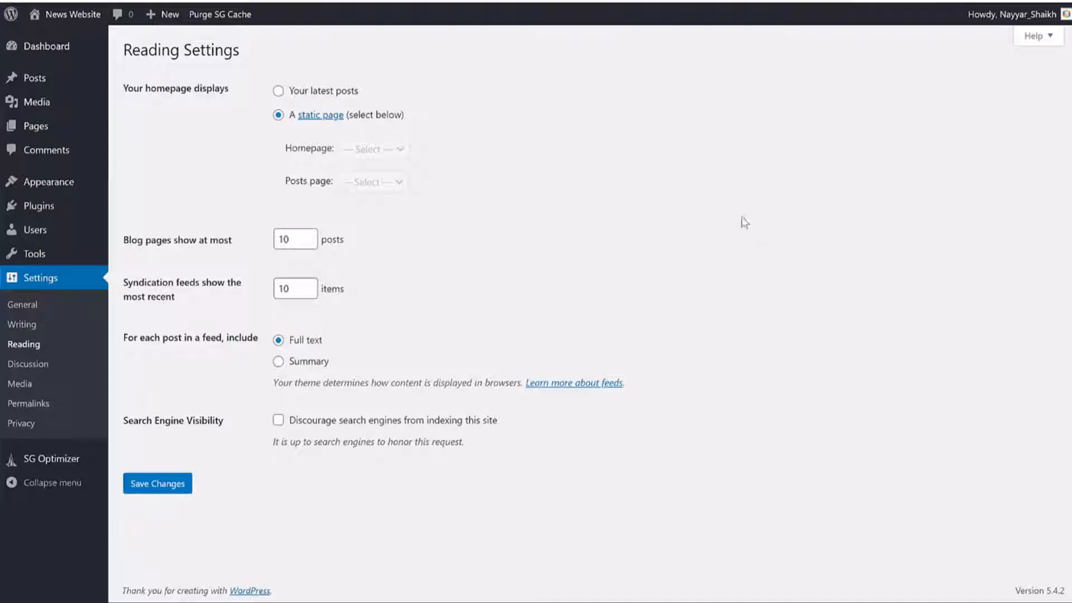
Step: Create and publish a new page titled 'Blog'
{"action": "left_click", "coordinate": [35, 124]}
{"action": "left_click", "coordinate": [190, 50]}
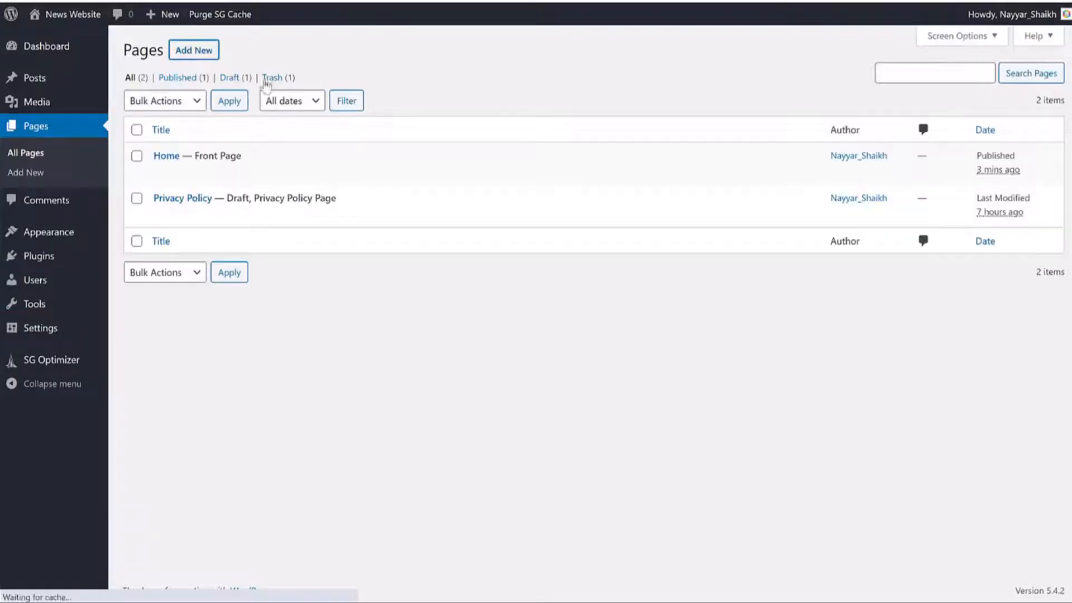
{"action": "type", "text": "Blog"}
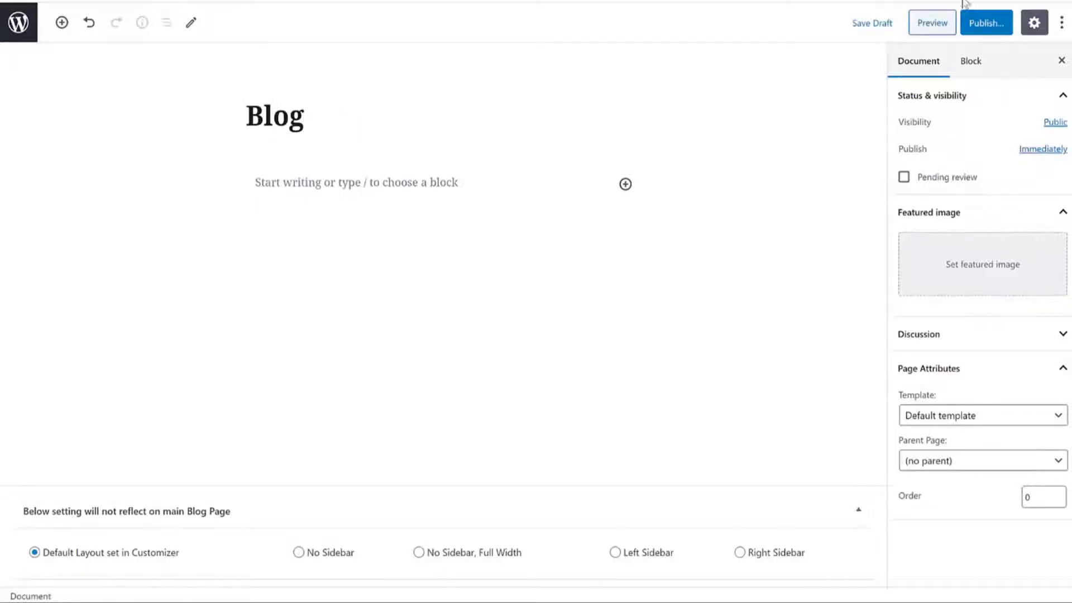
{"action": "left_click", "coordinate": [986, 23]}
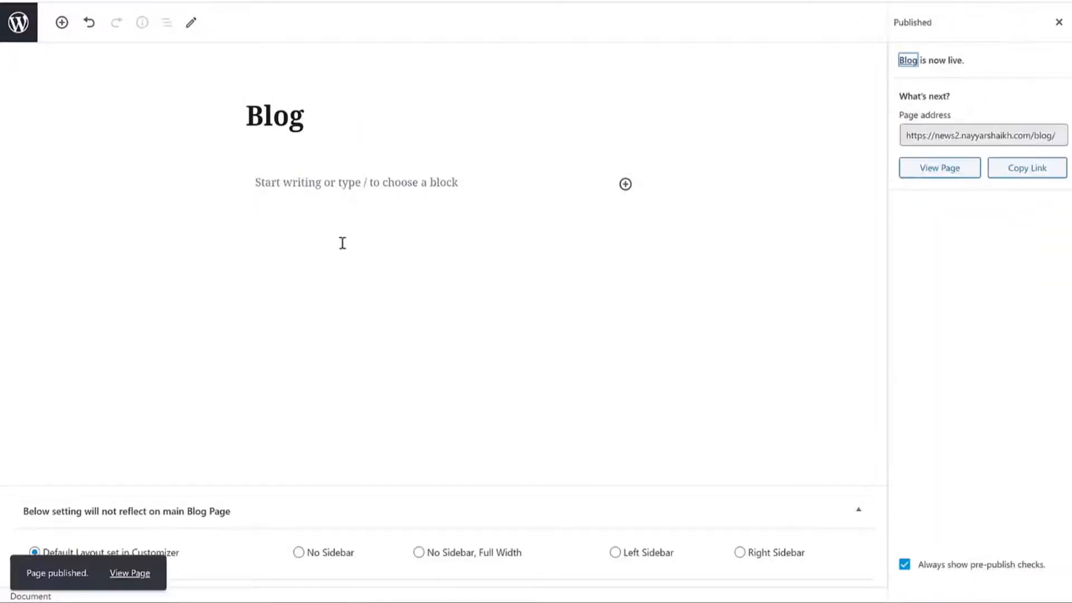
{"action": "left_click", "coordinate": [12, 25]}
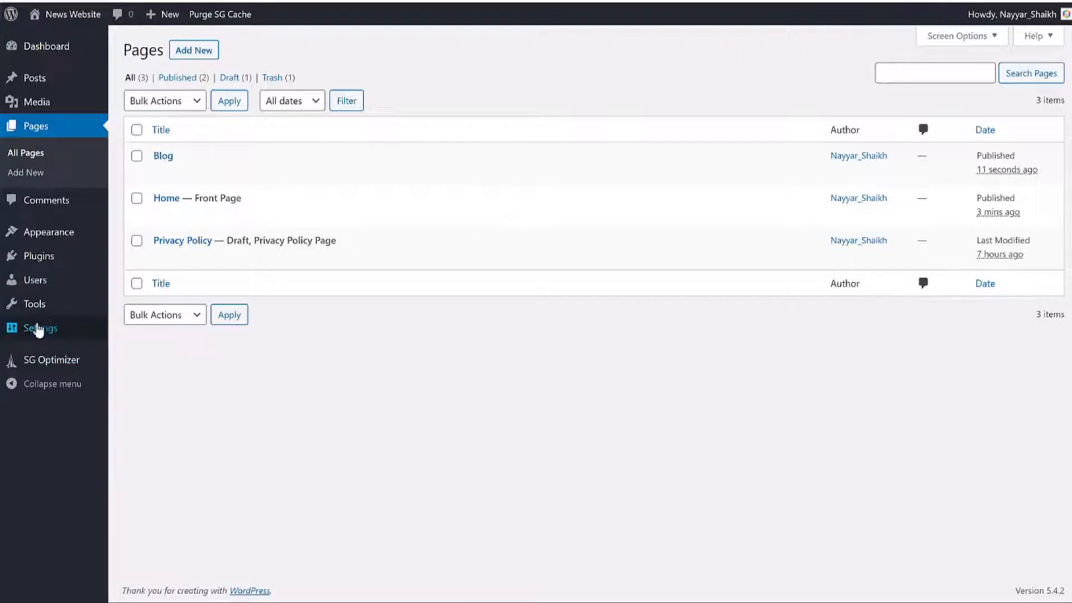
Step: Set Blog as the posts page in Reading Settings and save
{"action": "mouse_move", "coordinate": [40, 329]}
{"action": "left_click", "coordinate": [156, 378]}
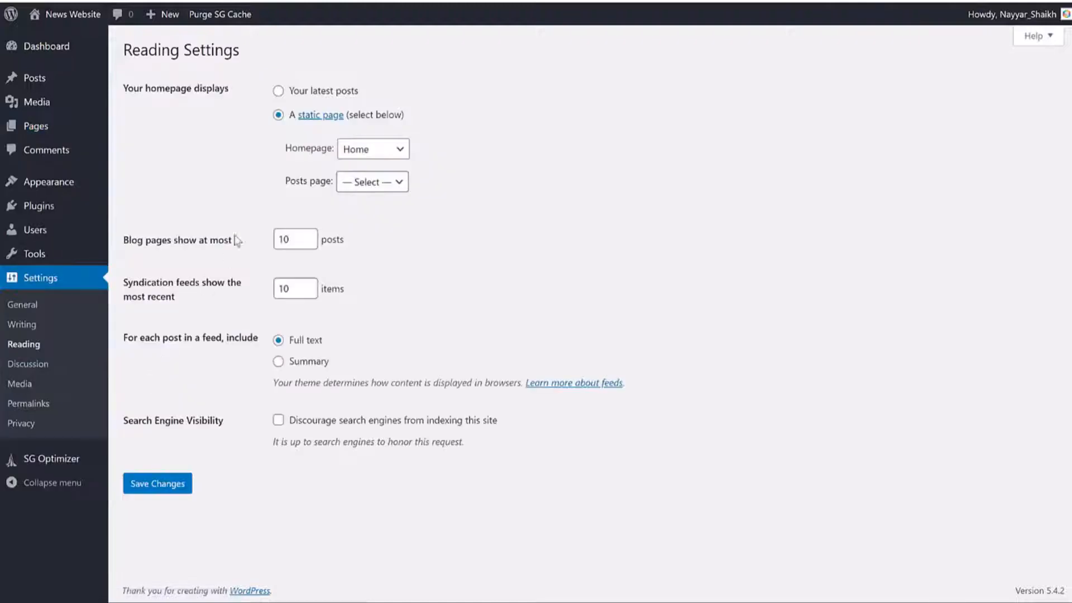
{"action": "left_click_drag", "start_coordinate": [287, 184], "coordinate": [325, 183]}
{"action": "left_click", "coordinate": [371, 182]}
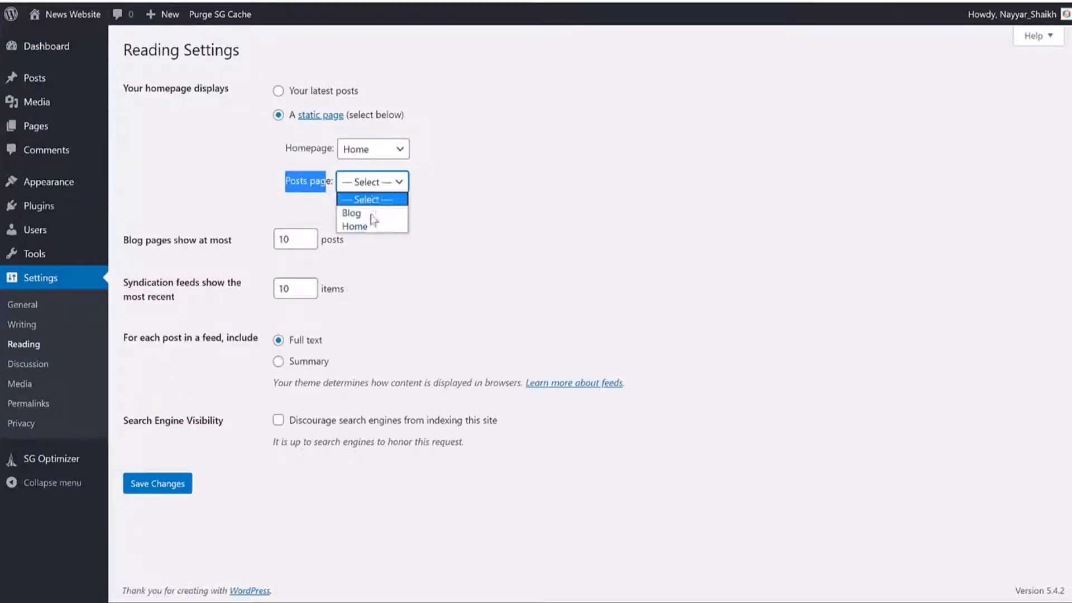
{"action": "left_click", "coordinate": [372, 214]}
{"action": "left_click", "coordinate": [491, 196]}
{"action": "left_click", "coordinate": [158, 484]}
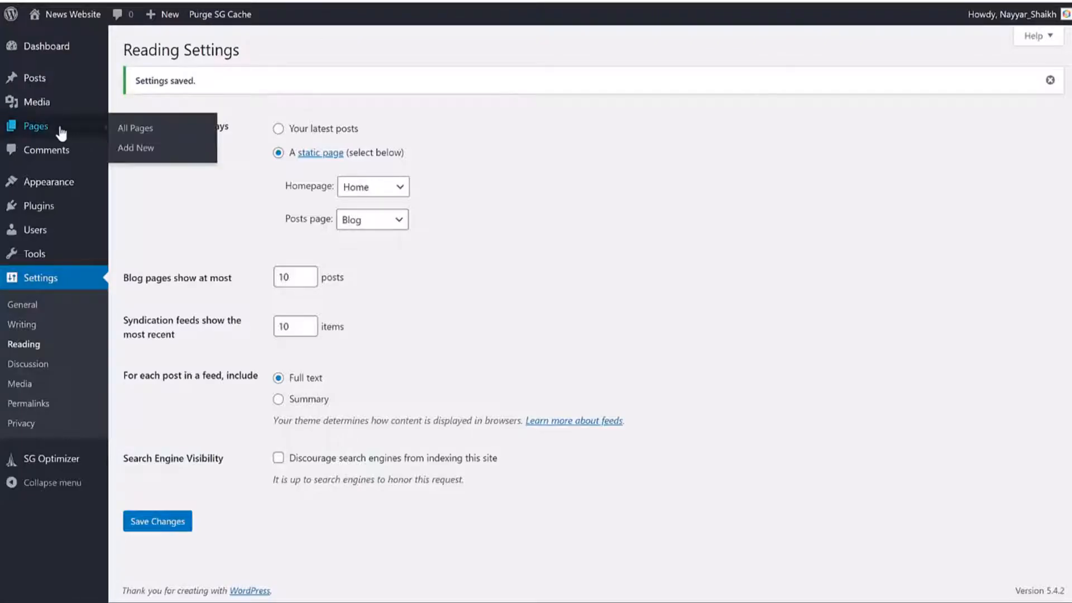
{"action": "left_click", "coordinate": [47, 89]}
{"action": "scroll", "coordinate": [452, 302], "scroll_direction": "down", "scroll_amount": 6}
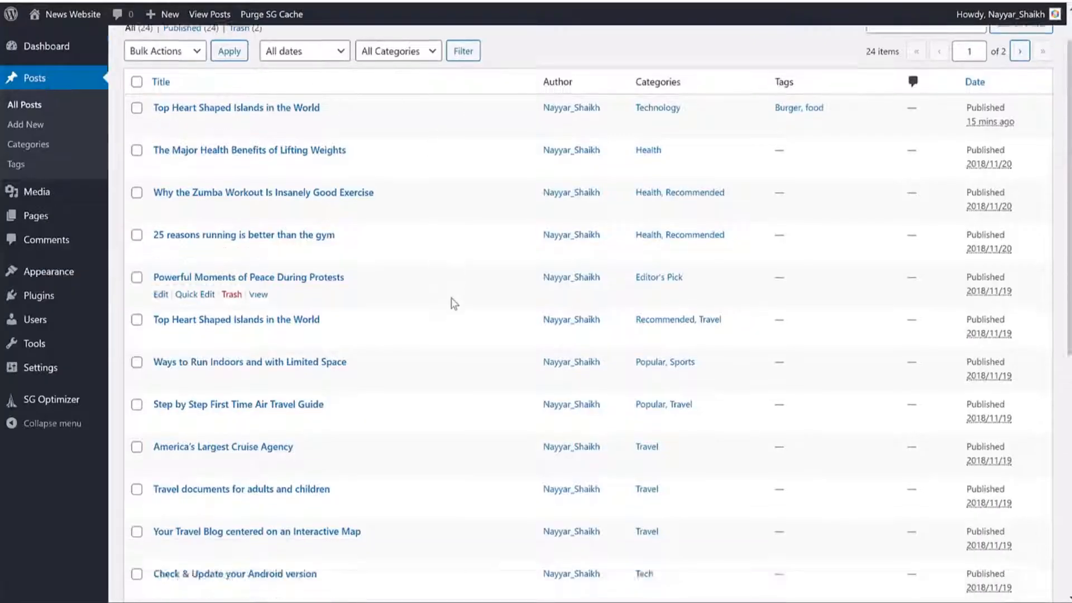
{"action": "scroll", "coordinate": [453, 334], "scroll_direction": "up", "scroll_amount": 4}
{"action": "scroll", "coordinate": [455, 370], "scroll_direction": "up", "scroll_amount": 4}
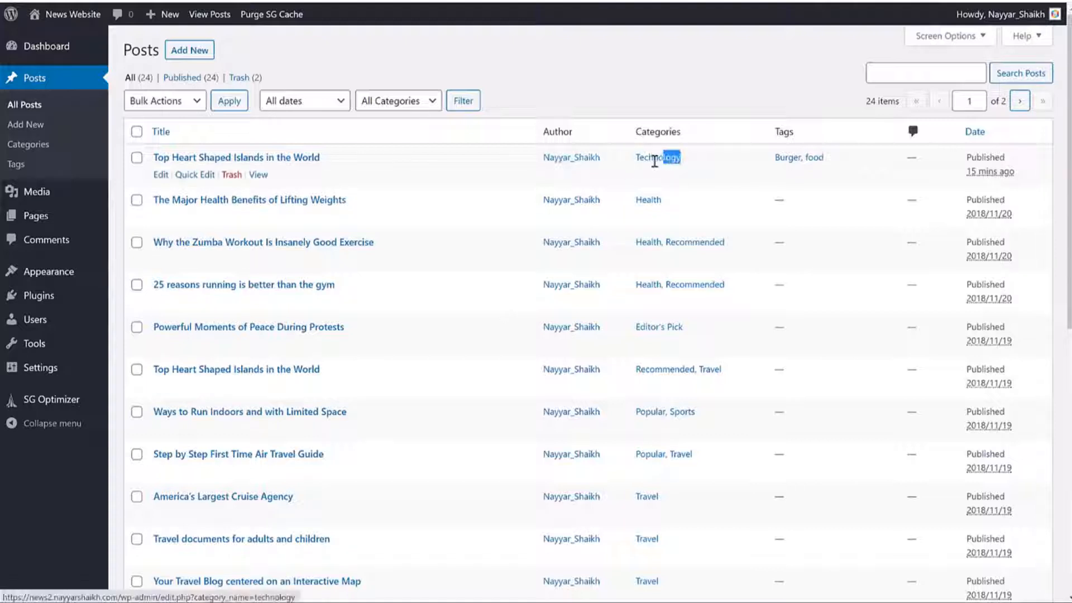
{"action": "left_click_drag", "start_coordinate": [638, 162], "coordinate": [634, 157]}
{"action": "left_click_drag", "start_coordinate": [369, 156], "coordinate": [216, 159]}
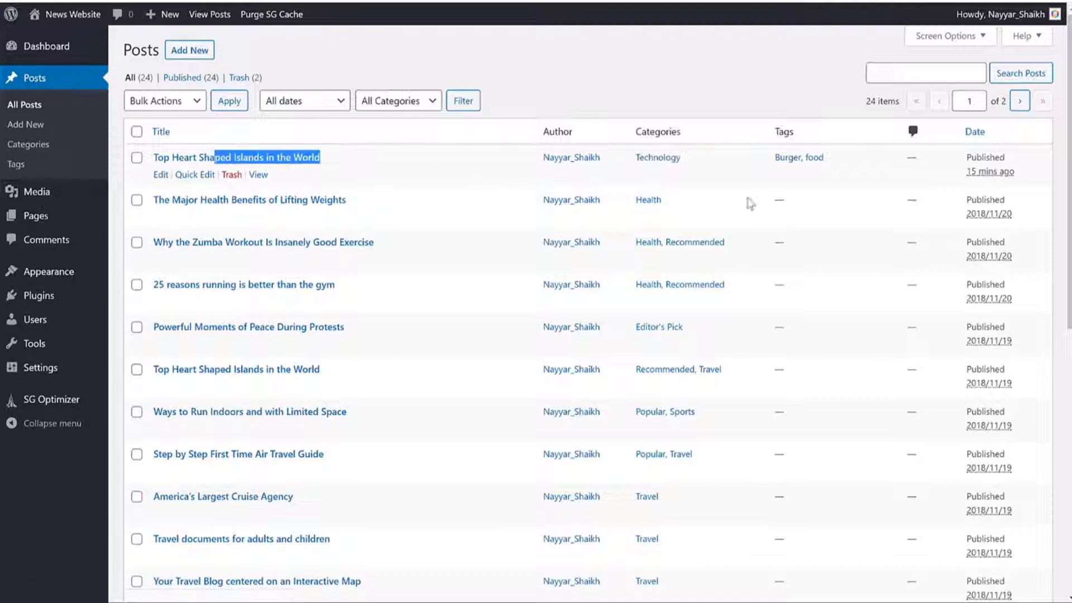
{"action": "scroll", "coordinate": [711, 225], "scroll_direction": "down", "scroll_amount": 1}
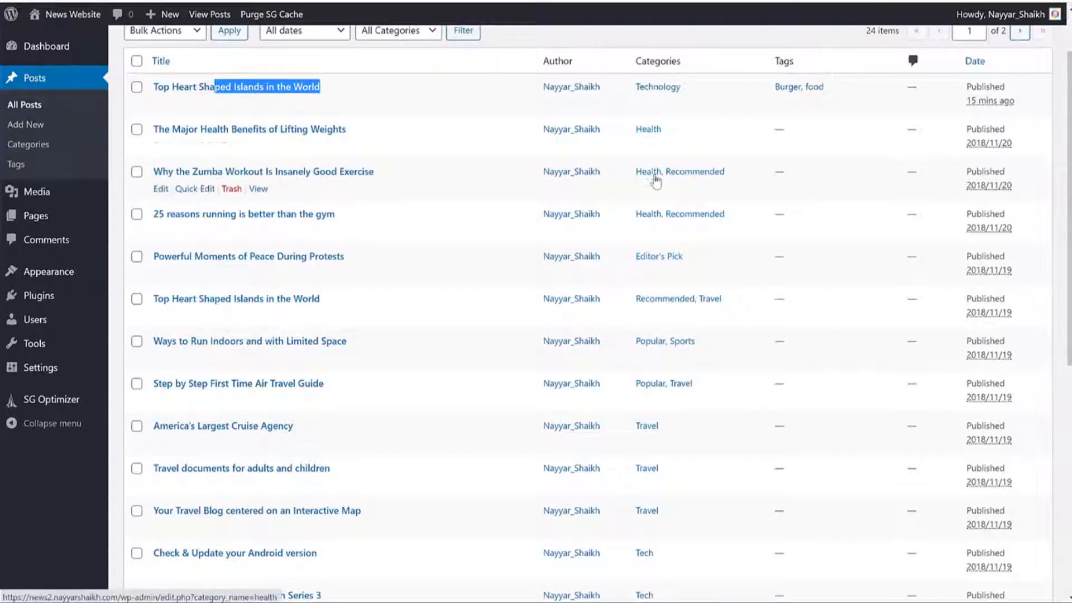
{"action": "scroll", "coordinate": [682, 266], "scroll_direction": "down", "scroll_amount": 3}
{"action": "scroll", "coordinate": [682, 301], "scroll_direction": "down", "scroll_amount": 3}
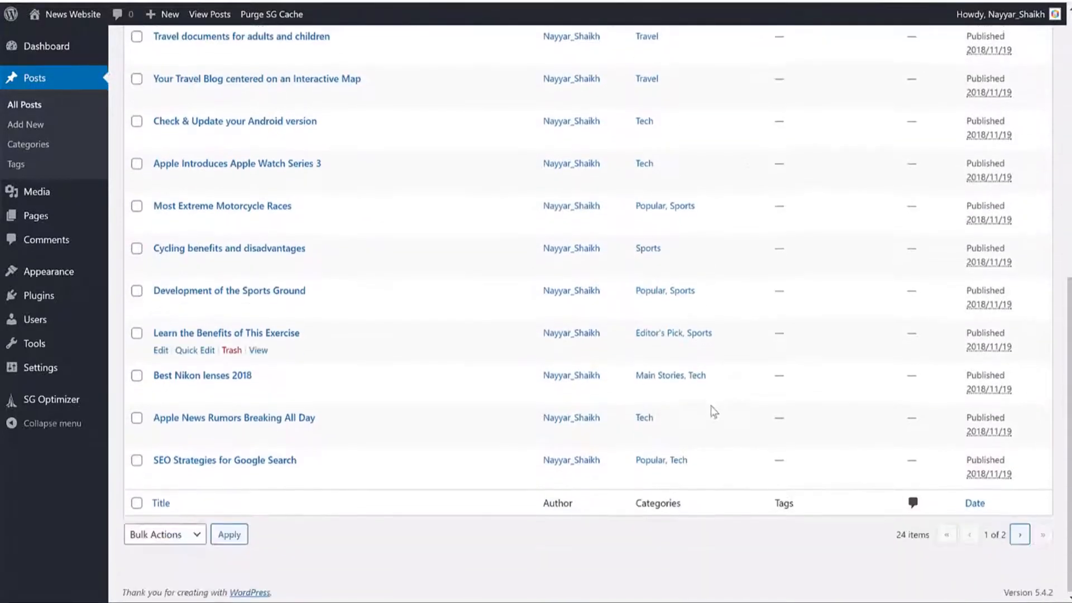
{"action": "scroll", "coordinate": [711, 413], "scroll_direction": "up", "scroll_amount": 7}
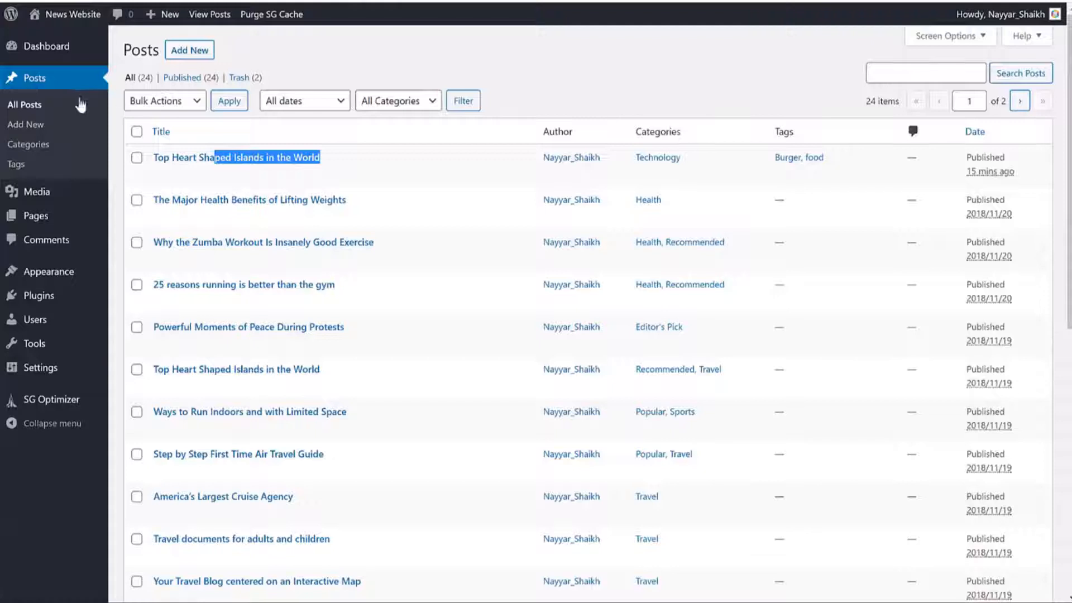
{"action": "mouse_move", "coordinate": [52, 276]}
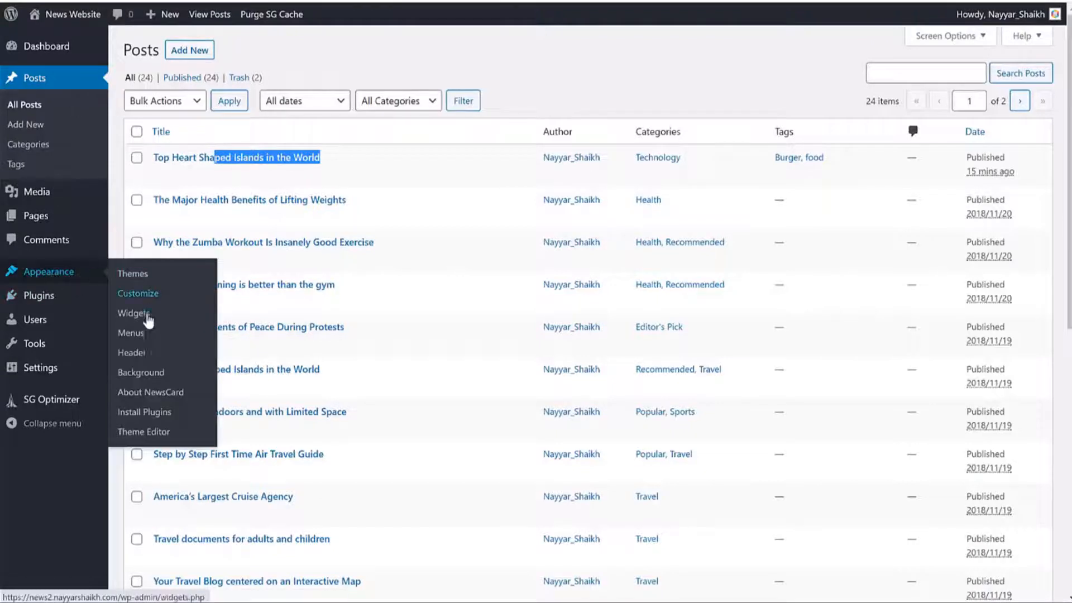
Step: Create a new navigation menu named 'Main Menu'
{"action": "left_click", "coordinate": [146, 335]}
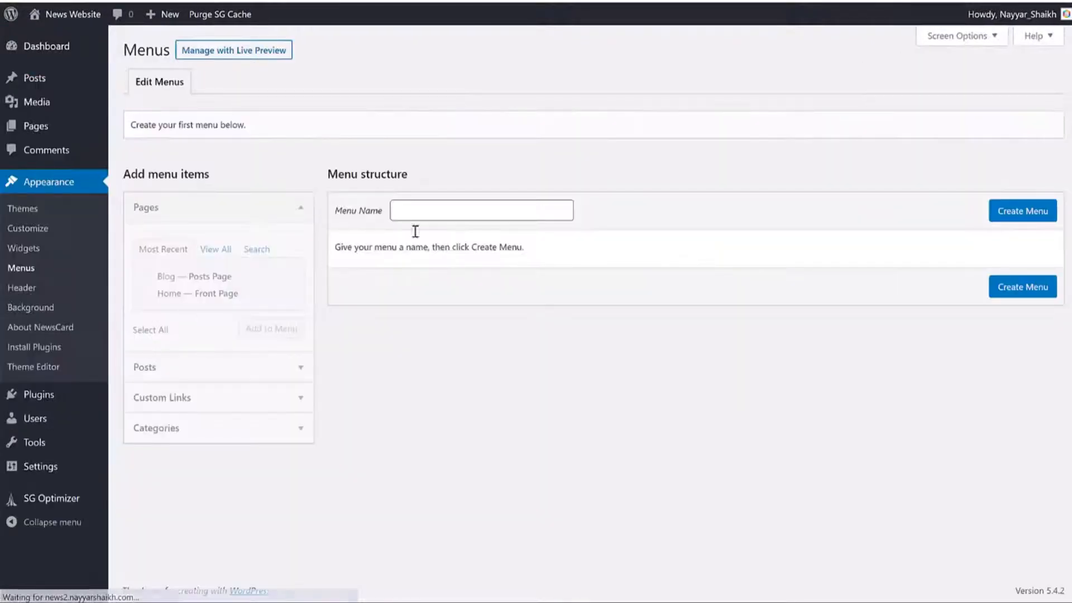
{"action": "left_click", "coordinate": [456, 205]}
{"action": "key", "text": "Return"}
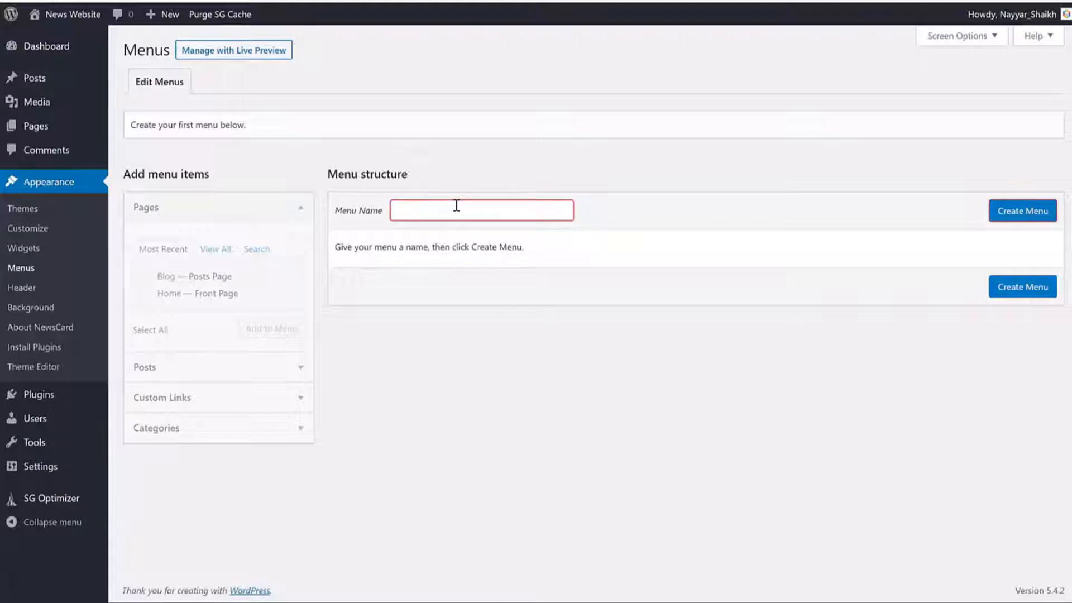
{"action": "type", "text": "m"}
{"action": "key", "text": "BackSpace"}
{"action": "type", "text": "Main Menu"}
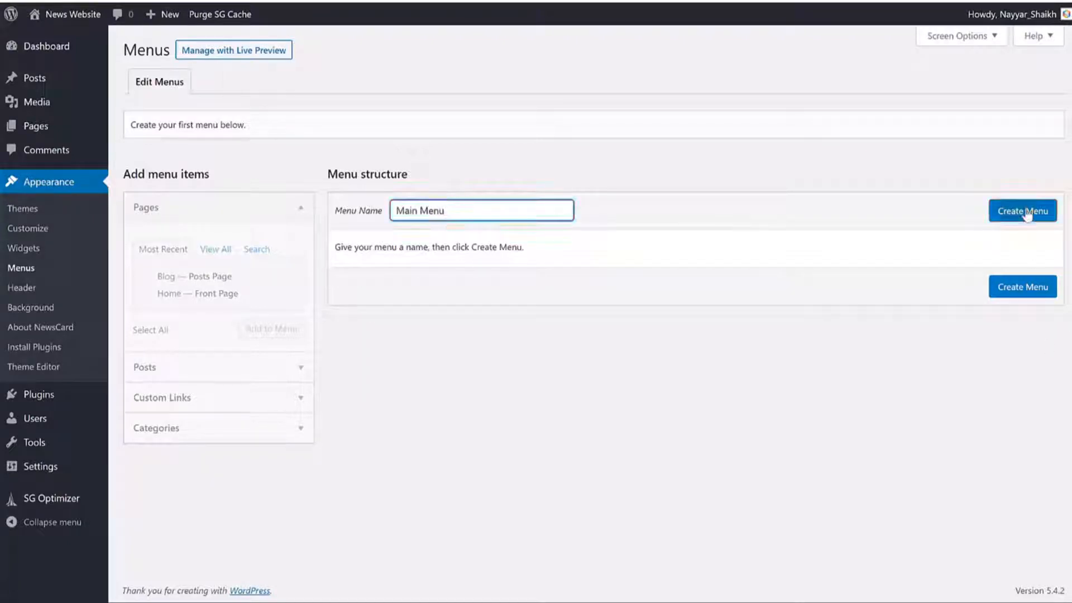
{"action": "left_click", "coordinate": [1023, 211]}
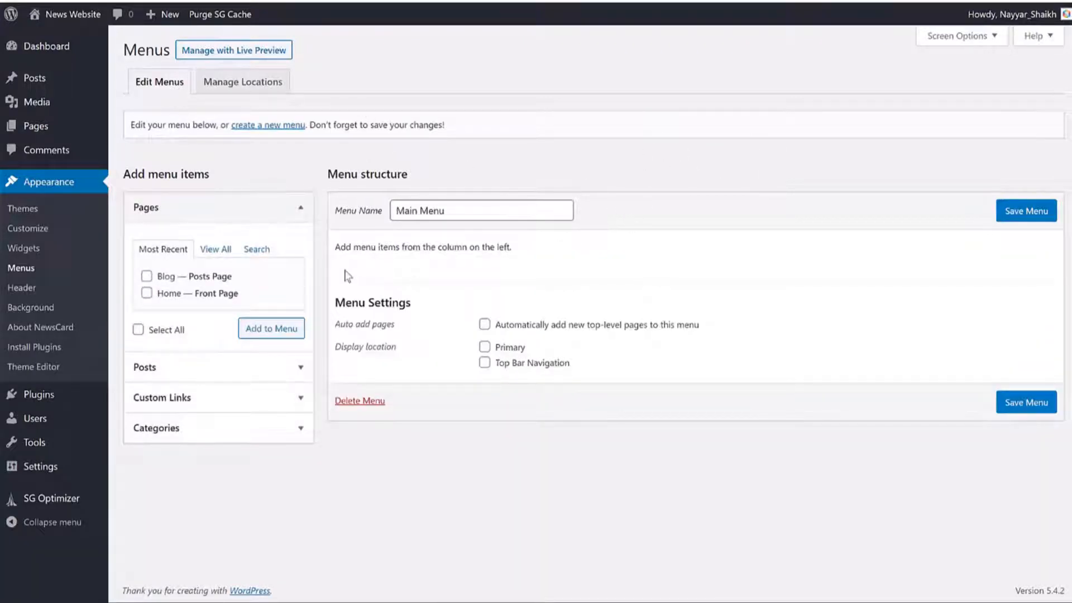
Step: Add the Home and Blog pages to the menu, with Home first, and save
{"action": "left_click", "coordinate": [225, 251]}
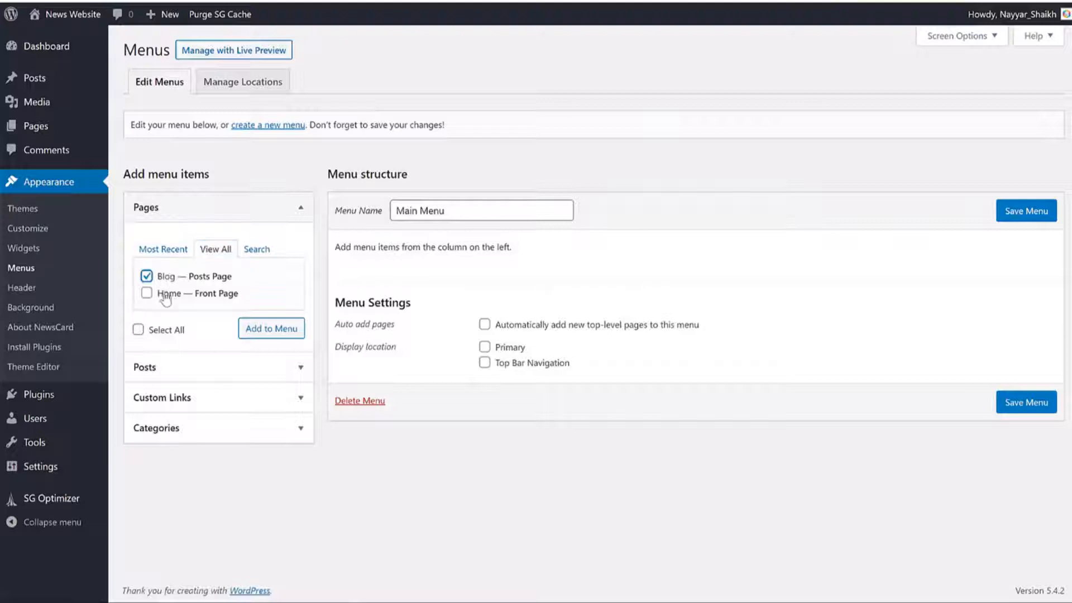
{"action": "left_click", "coordinate": [165, 298]}
{"action": "left_click", "coordinate": [252, 328]}
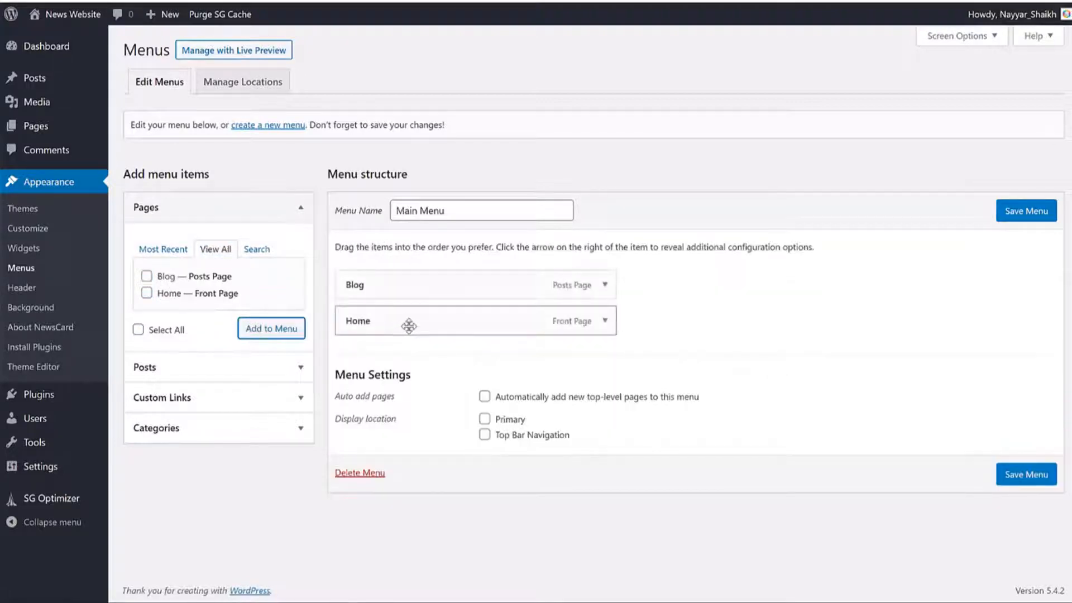
{"action": "left_click_drag", "start_coordinate": [409, 325], "coordinate": [445, 283]}
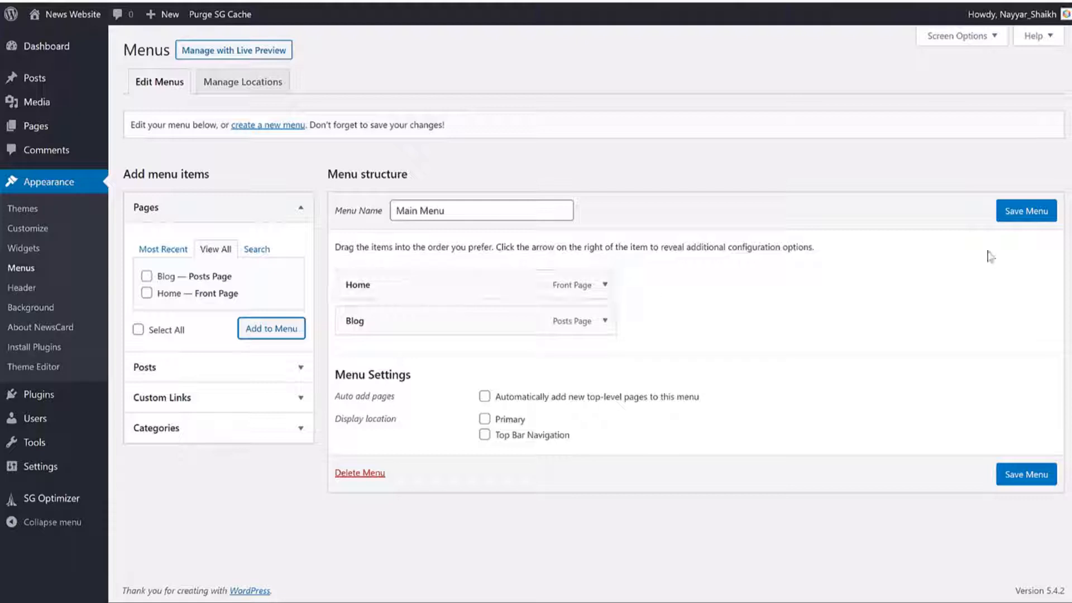
{"action": "left_click", "coordinate": [1026, 212]}
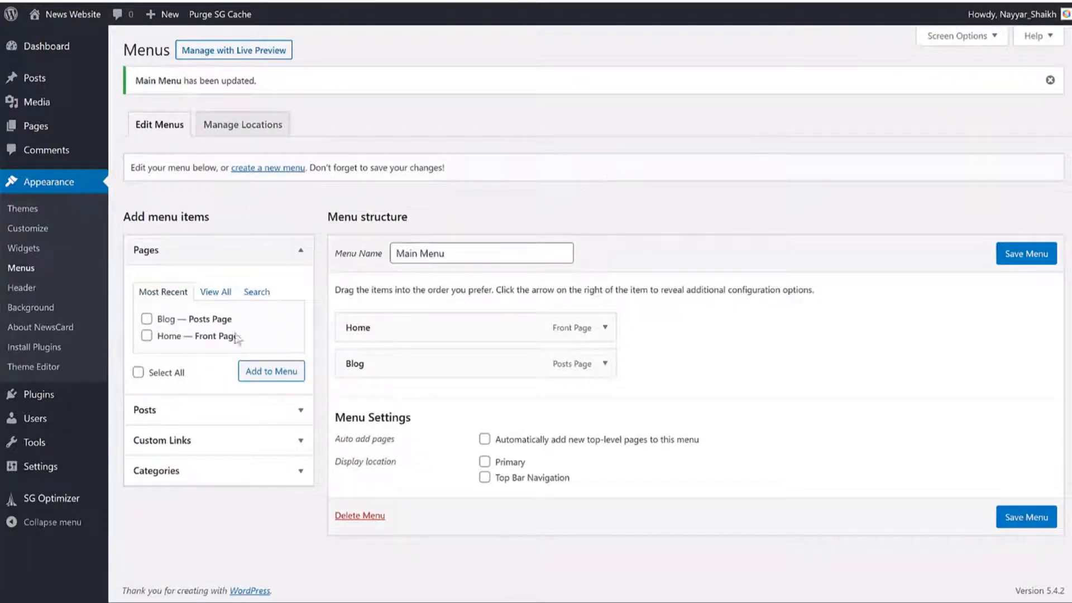
Step: Add the Fashion, Health, Main Stories, Popular, Sports, Tech and Technology categories to the menu
{"action": "left_click", "coordinate": [212, 475]}
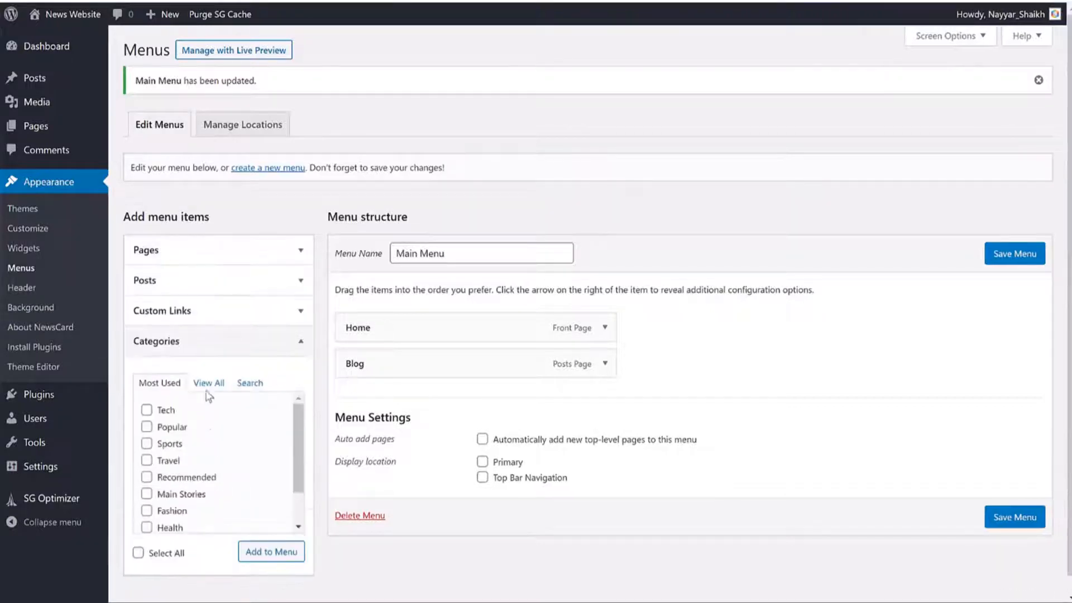
{"action": "left_click", "coordinate": [209, 383]}
{"action": "left_click", "coordinate": [177, 393]}
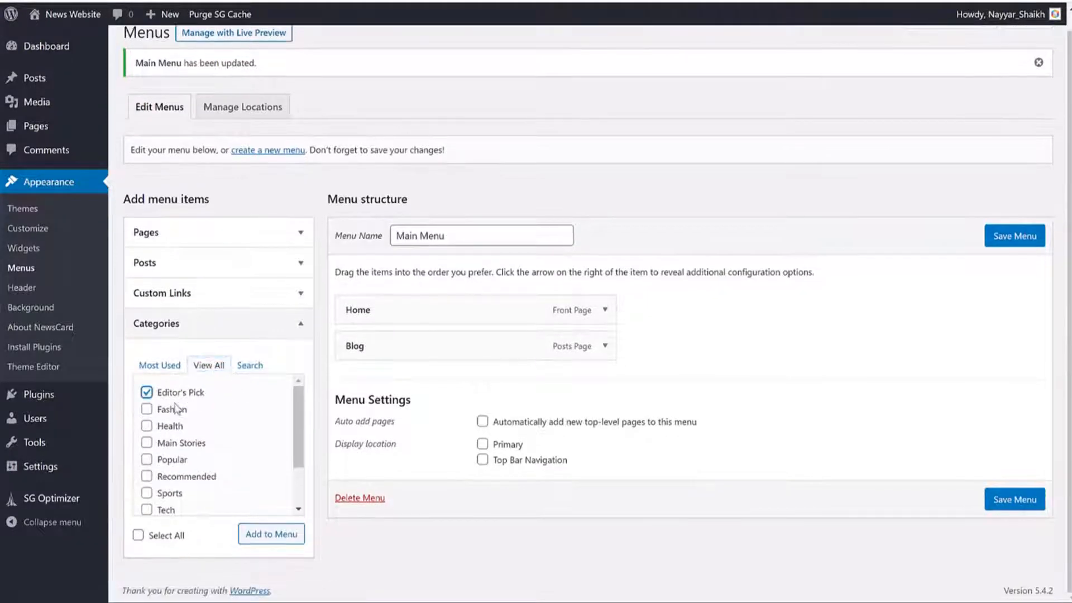
{"action": "left_click", "coordinate": [173, 397]}
{"action": "left_click", "coordinate": [172, 410]}
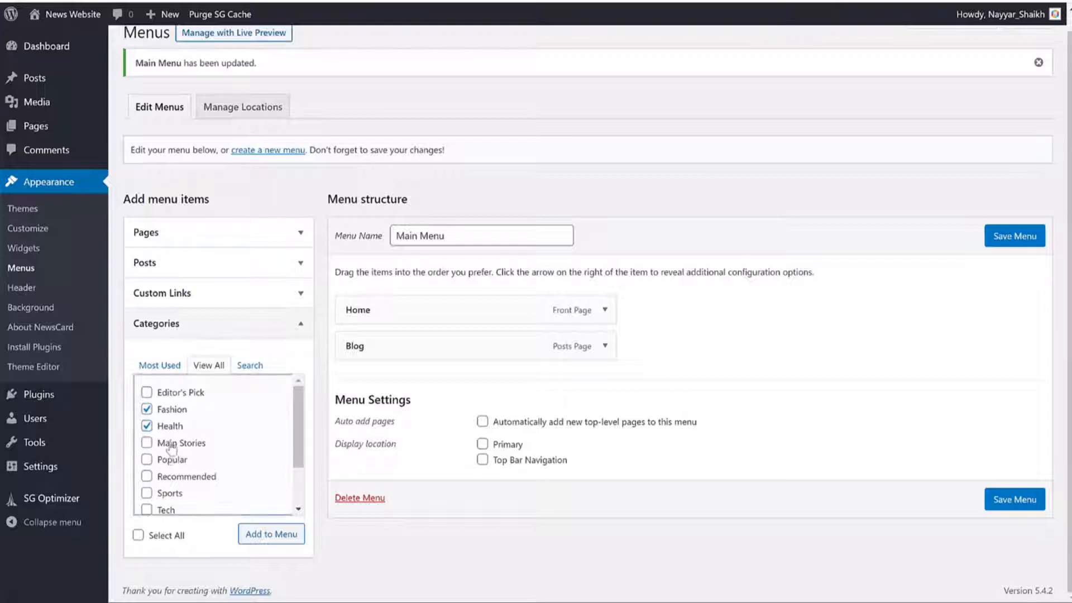
{"action": "left_click", "coordinate": [167, 444]}
{"action": "scroll", "coordinate": [170, 445], "scroll_direction": "down", "scroll_amount": 1}
{"action": "left_click", "coordinate": [171, 398]}
{"action": "left_click", "coordinate": [171, 433]}
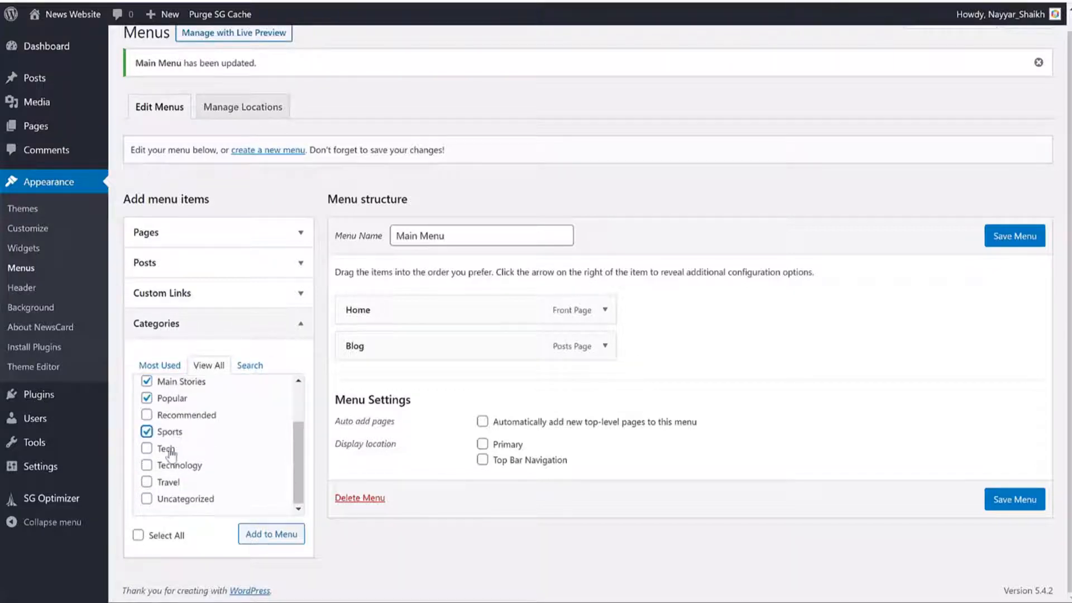
{"action": "left_click", "coordinate": [166, 448]}
{"action": "left_click", "coordinate": [174, 465]}
{"action": "left_click", "coordinate": [268, 536]}
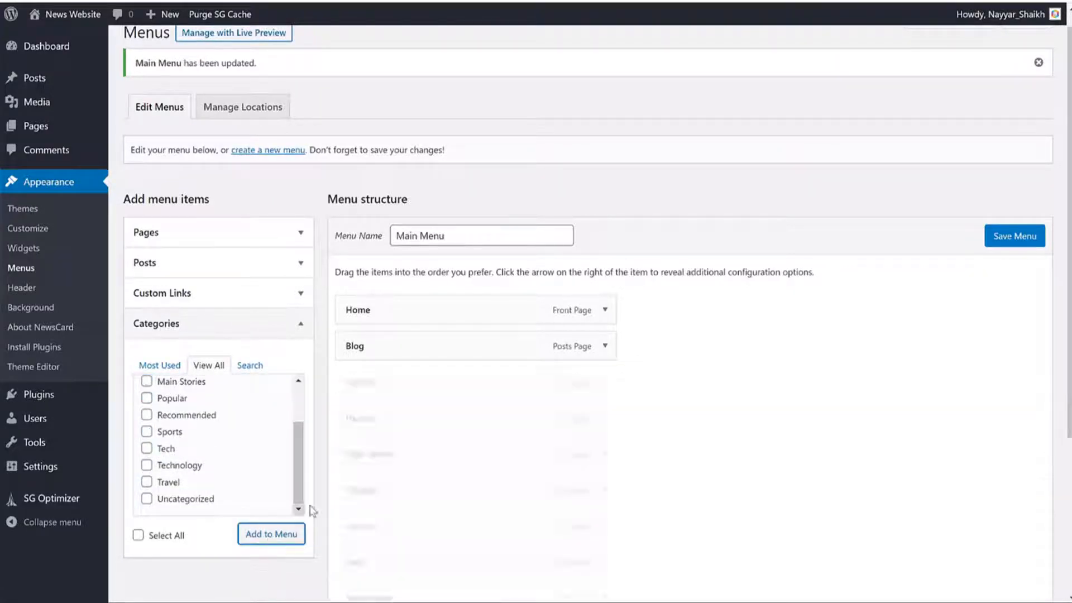
Step: Remove the Technology item and save the finished Main Menu
{"action": "scroll", "coordinate": [614, 436], "scroll_direction": "down", "scroll_amount": 3}
{"action": "left_click", "coordinate": [613, 459]}
{"action": "scroll", "coordinate": [614, 459], "scroll_direction": "down", "scroll_amount": 3}
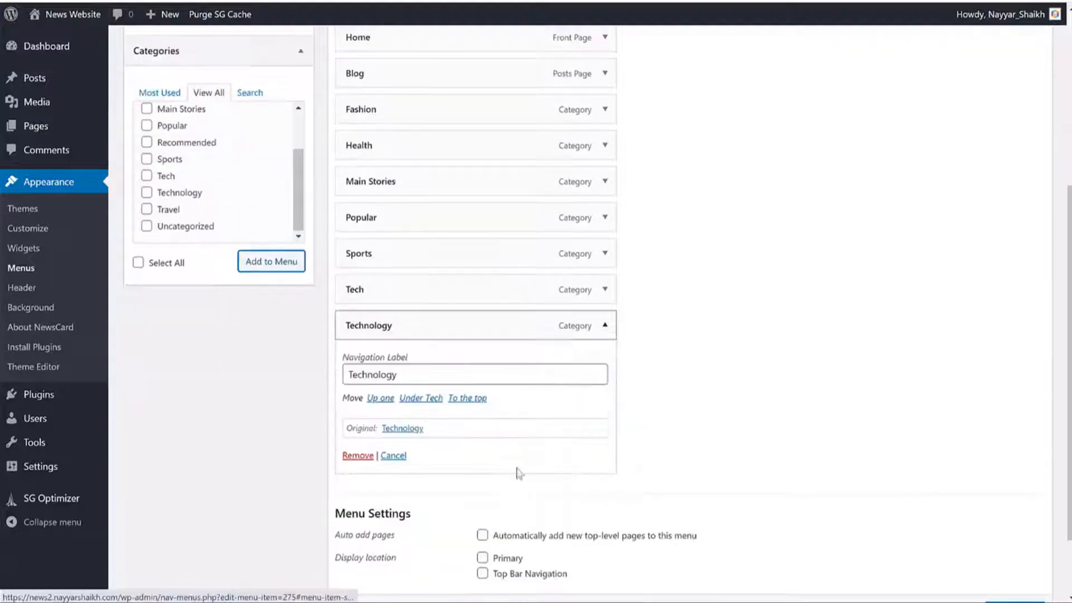
{"action": "left_click", "coordinate": [355, 443]}
{"action": "scroll", "coordinate": [584, 370], "scroll_direction": "up", "scroll_amount": 1}
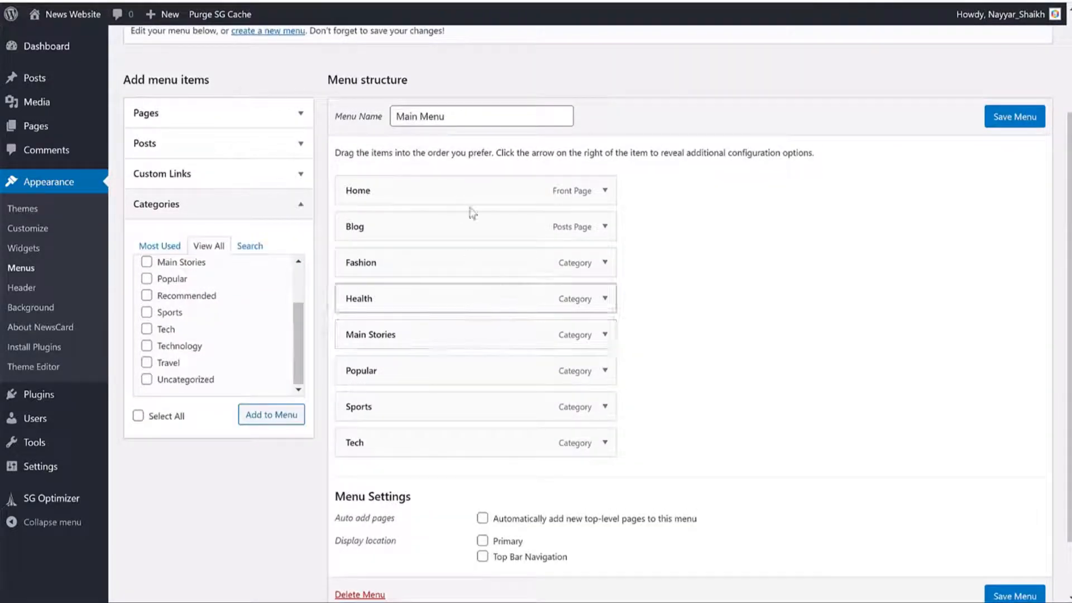
{"action": "scroll", "coordinate": [581, 178], "scroll_direction": "down", "scroll_amount": 1}
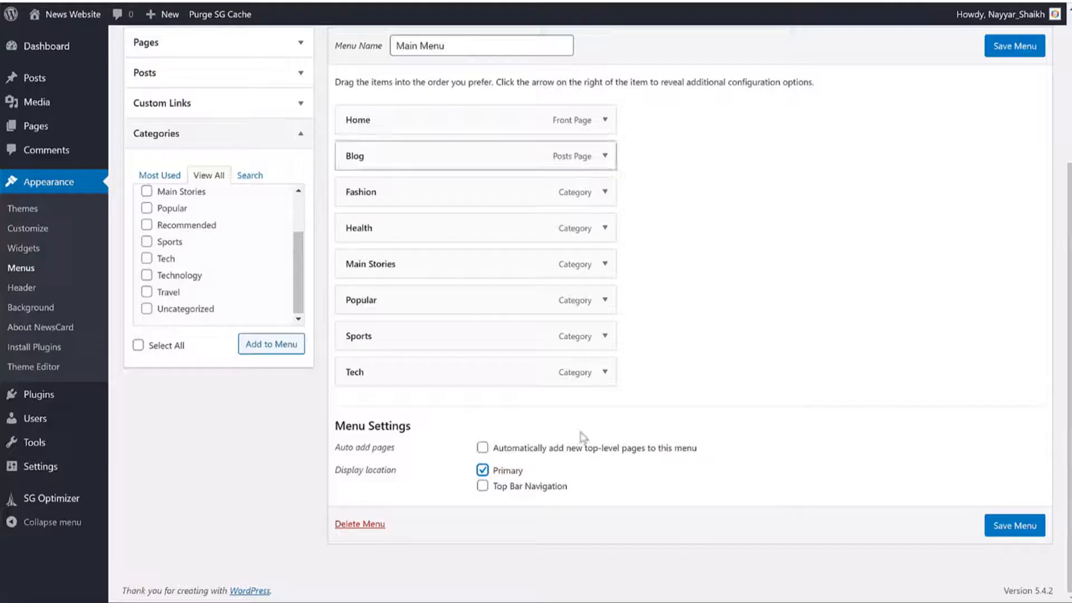
{"action": "left_click", "coordinate": [1026, 528]}
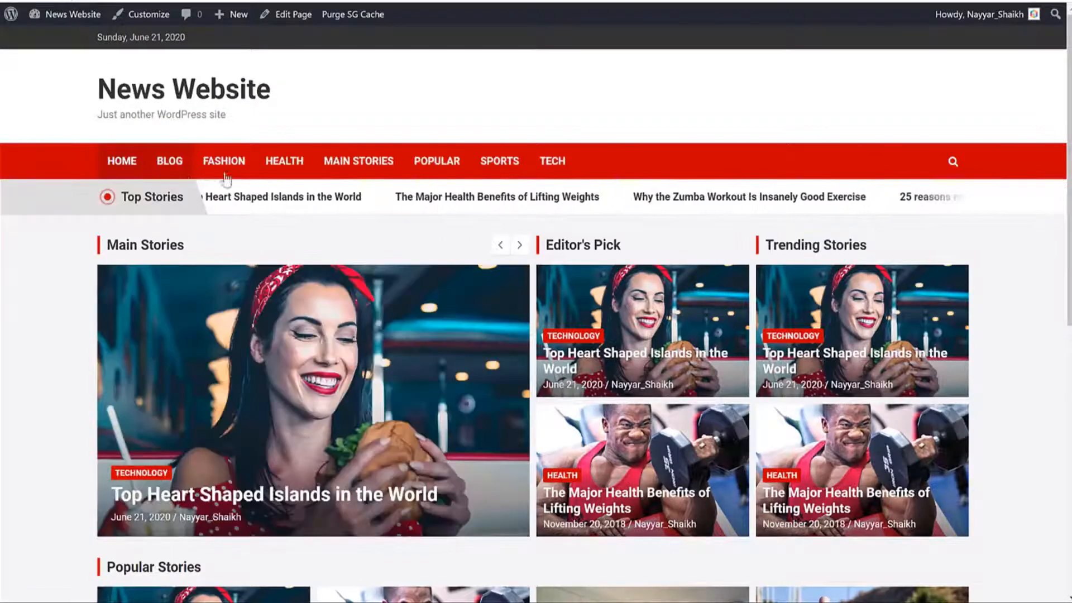
Step: Test the header menu's Fashion, Blog, Main Stories and Home links on the live site
{"action": "left_click", "coordinate": [226, 166]}
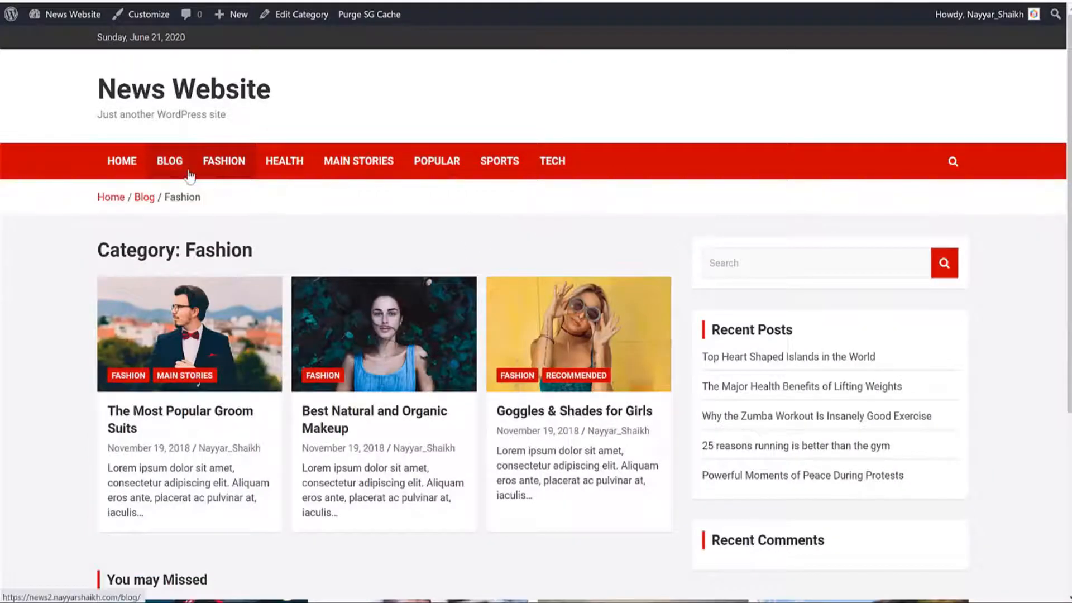
{"action": "left_click", "coordinate": [169, 163]}
{"action": "left_click", "coordinate": [382, 167]}
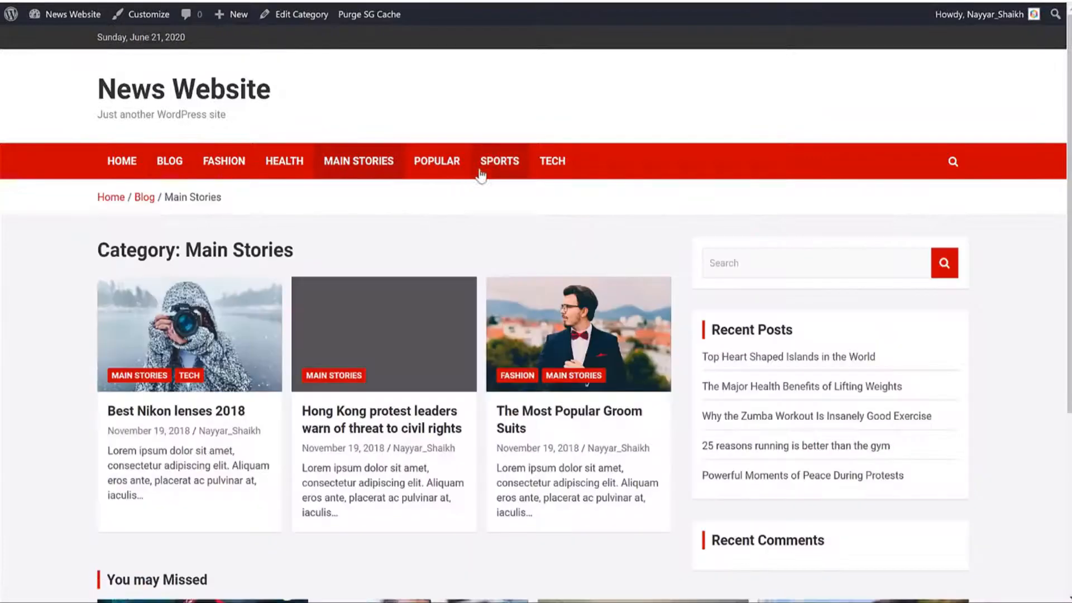
{"action": "left_click", "coordinate": [115, 172]}
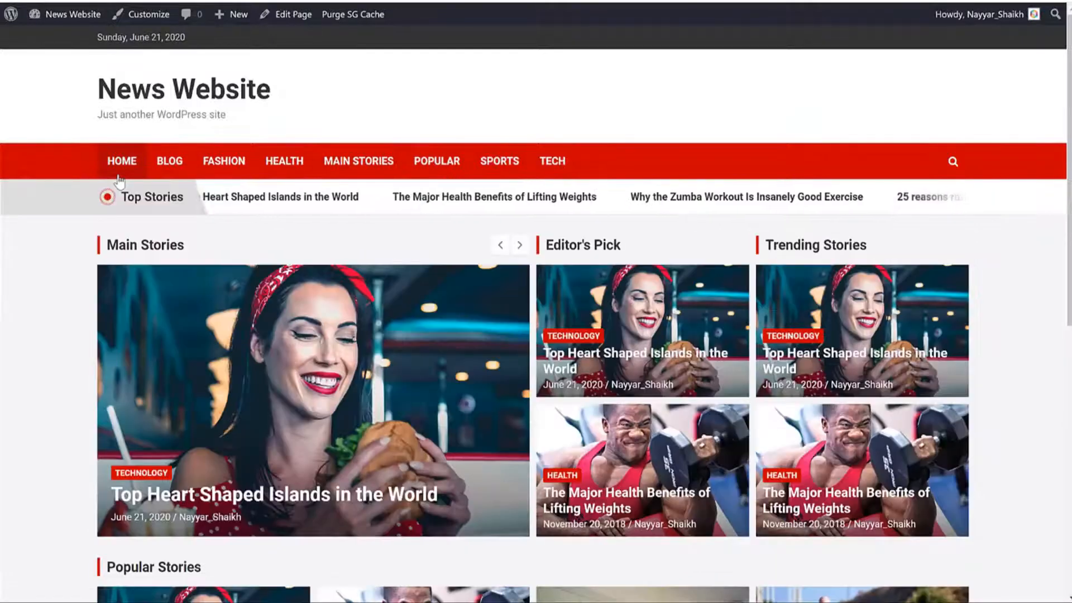
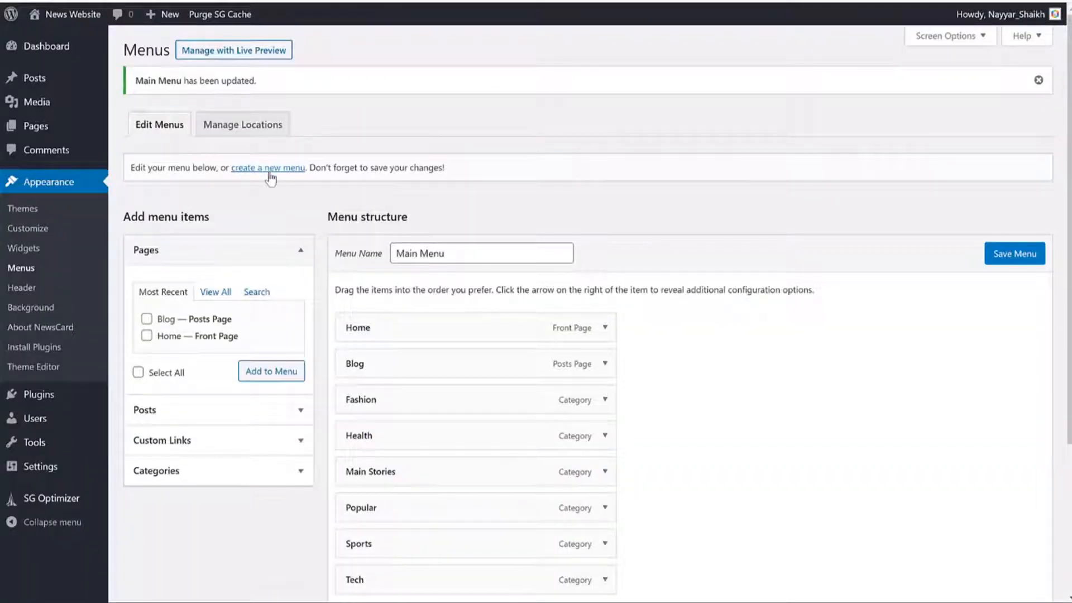
Step: Create a menu named Top Menu and add a Website custom link using the reference site's address
{"action": "left_click", "coordinate": [270, 168]}
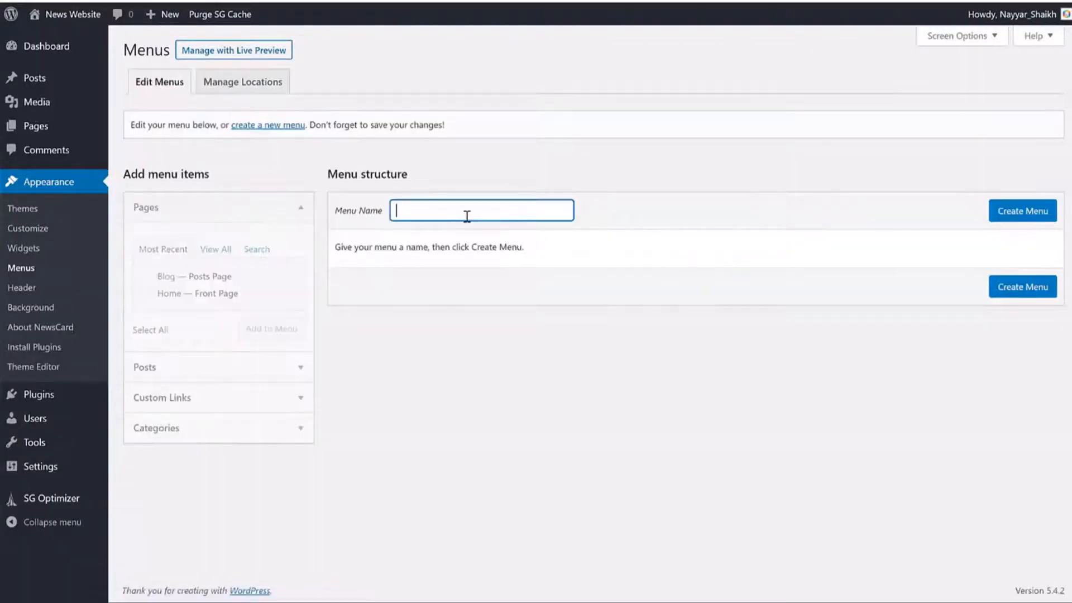
{"action": "type", "text": "Top Menu"}
{"action": "left_click", "coordinate": [996, 217]}
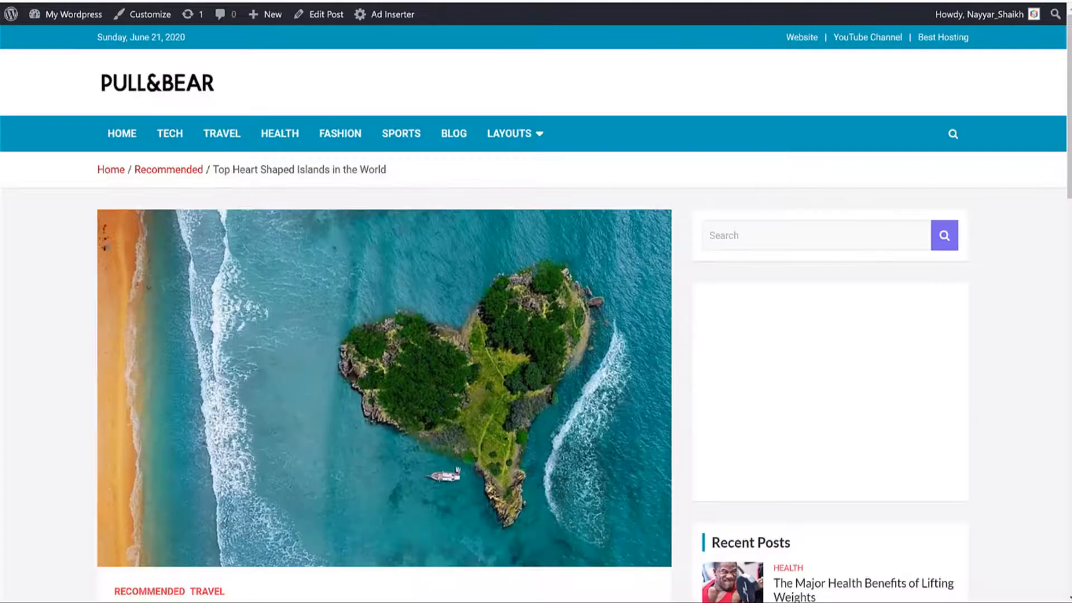
{"action": "right_click", "coordinate": [805, 37]}
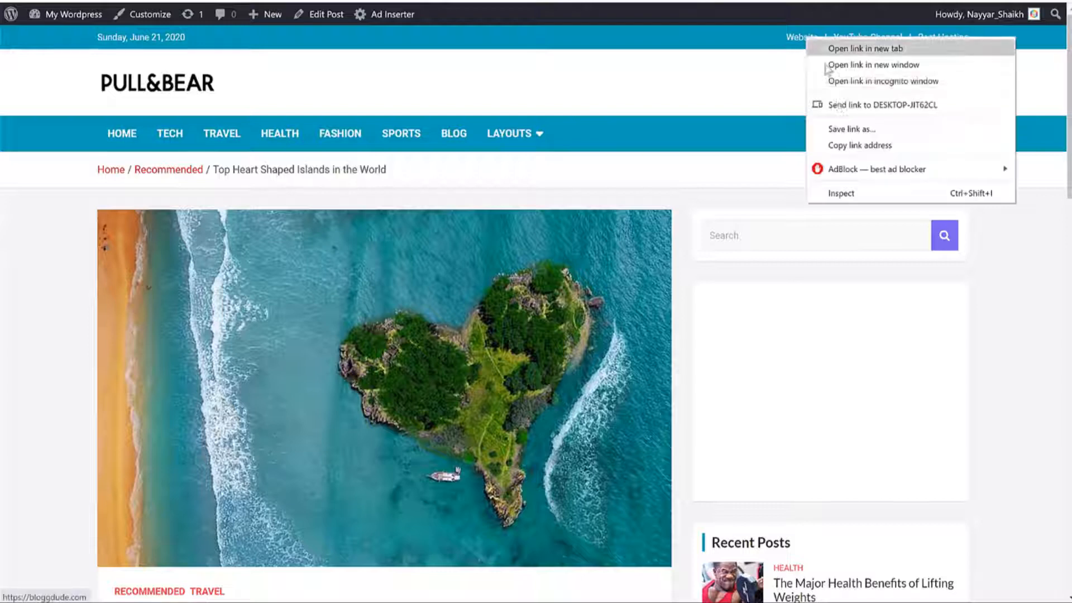
{"action": "left_click", "coordinate": [856, 146]}
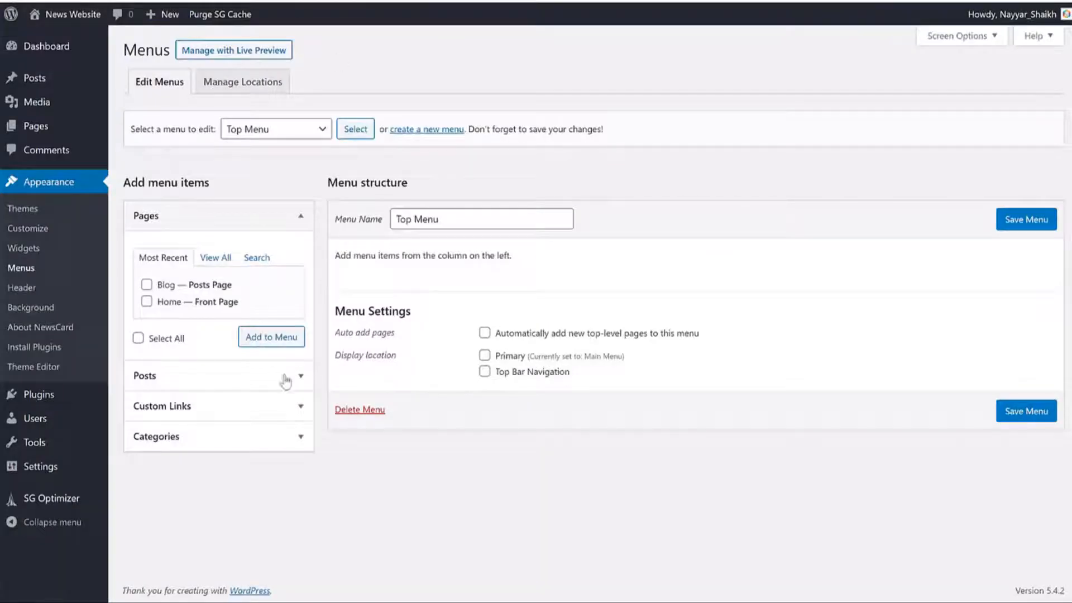
{"action": "left_click", "coordinate": [285, 406]}
{"action": "left_click", "coordinate": [229, 322]}
{"action": "key", "text": "ctrl+v"}
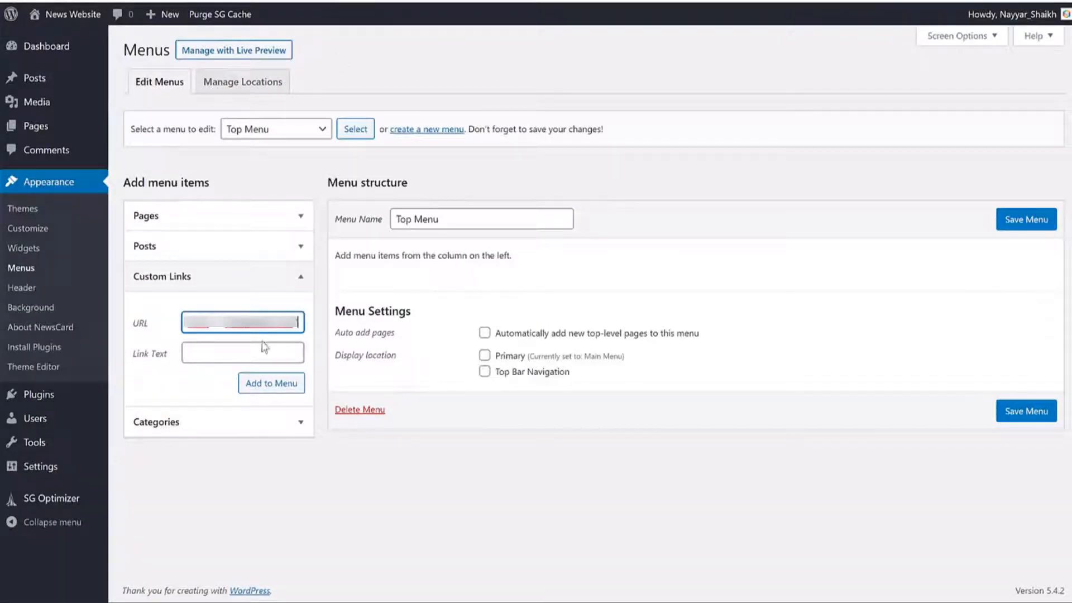
{"action": "left_click", "coordinate": [270, 349]}
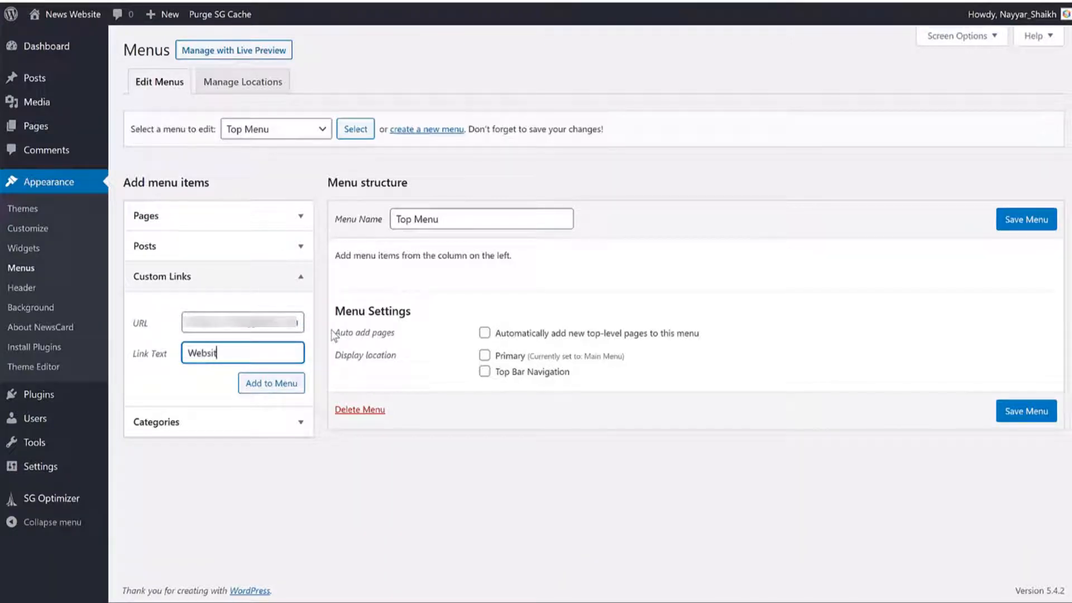
{"action": "left_click", "coordinate": [271, 384]}
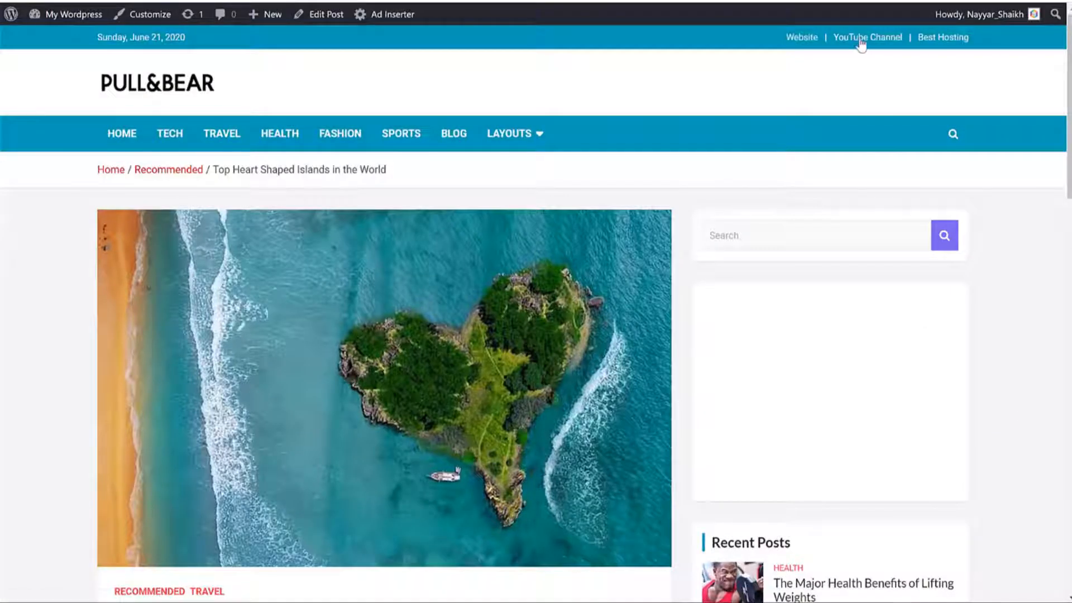
Step: Add a YouTube Channel custom link with the copied YouTube address
{"action": "right_click", "coordinate": [861, 41]}
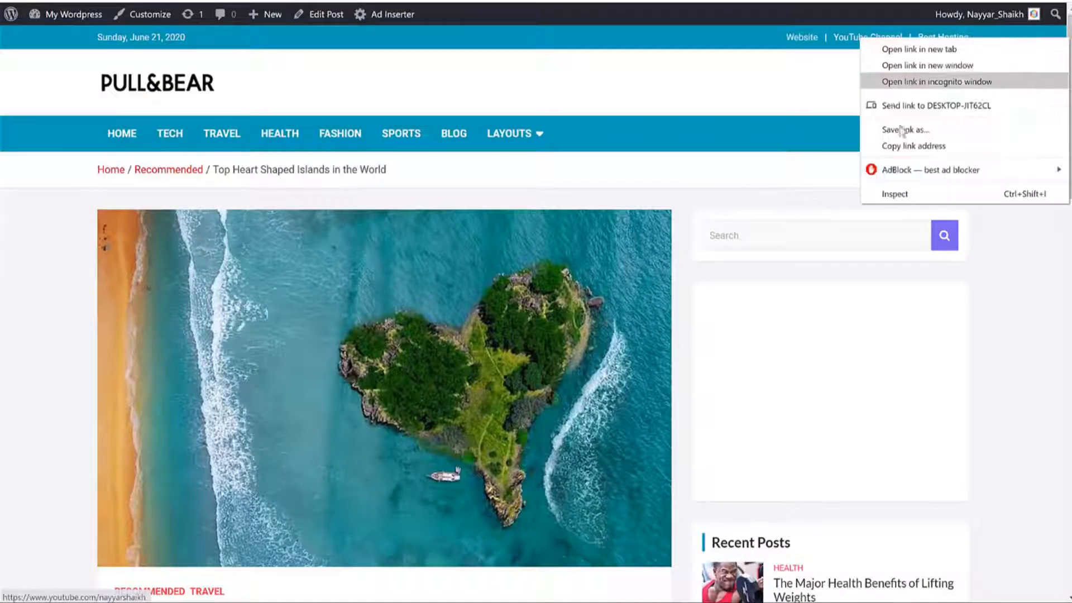
{"action": "left_click", "coordinate": [912, 148]}
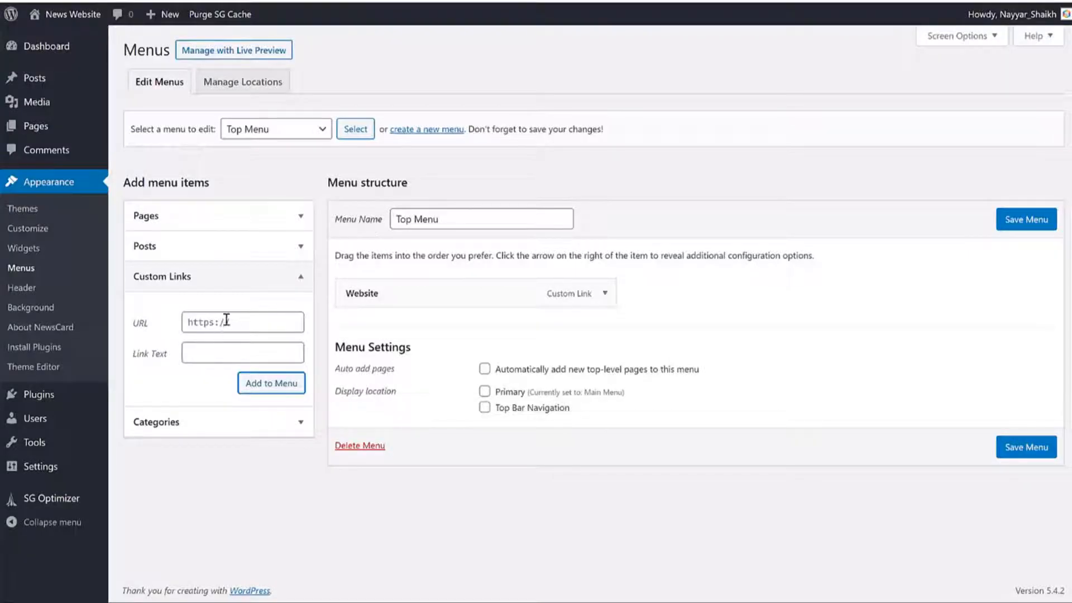
{"action": "triple_click", "coordinate": [226, 321]}
{"action": "key", "text": "ctrl+v"}
{"action": "left_click", "coordinate": [267, 355]}
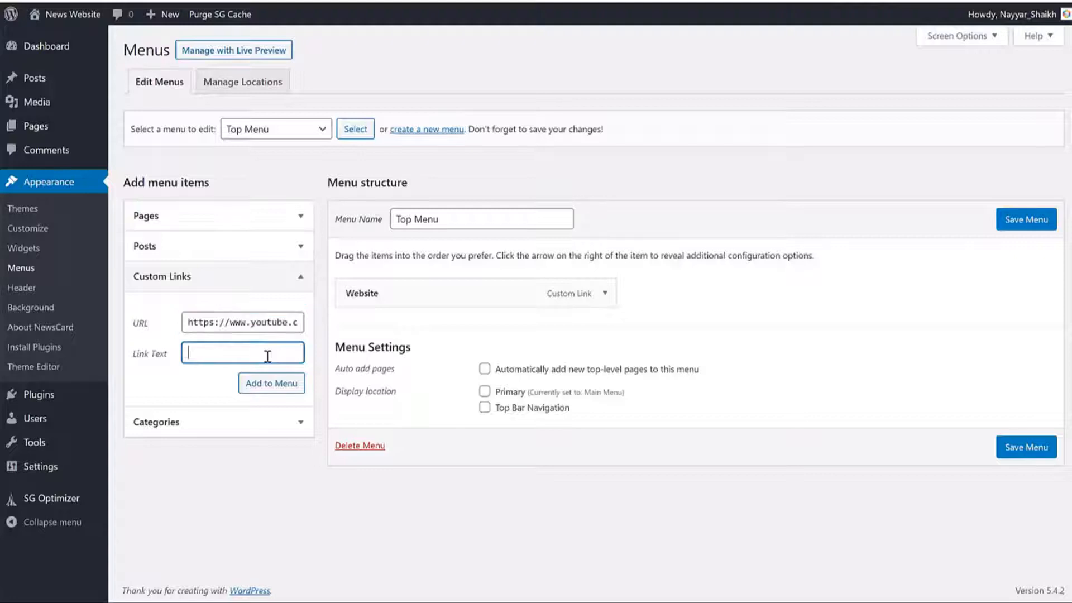
{"action": "type", "text": "YouTube Channe"}
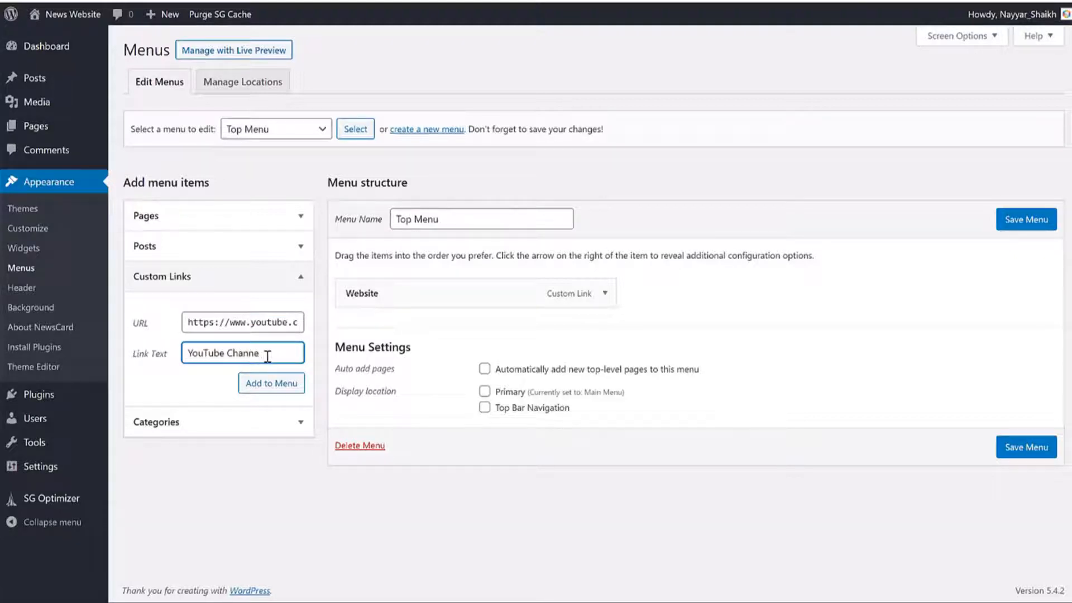
{"action": "type", "text": "l"}
{"action": "left_click", "coordinate": [281, 384]}
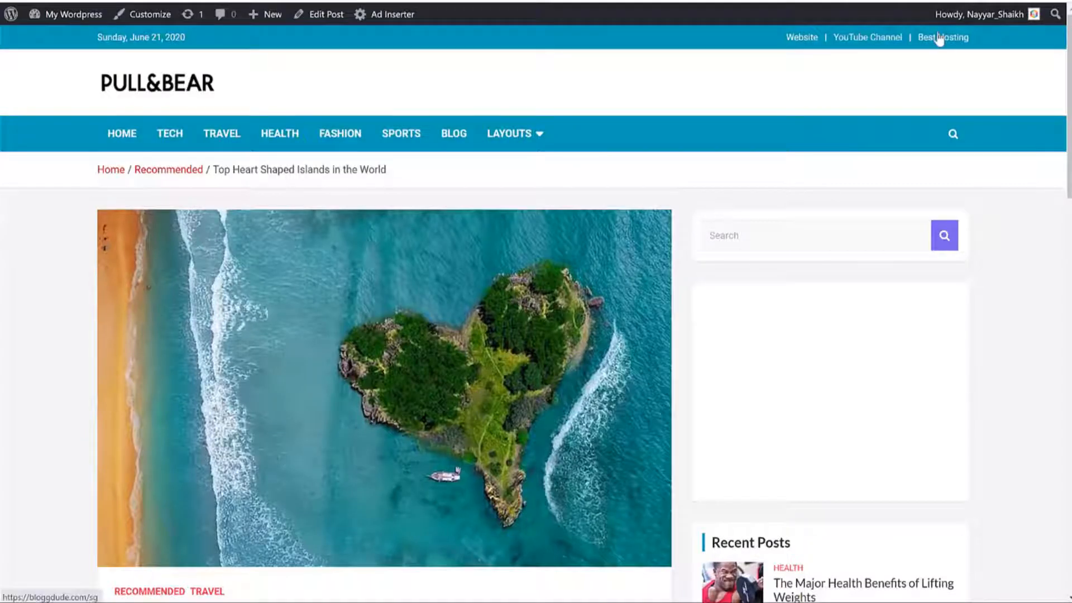
Step: Add a Best Hosting custom link and assign the menu to Top Bar Navigation
{"action": "right_click", "coordinate": [937, 39]}
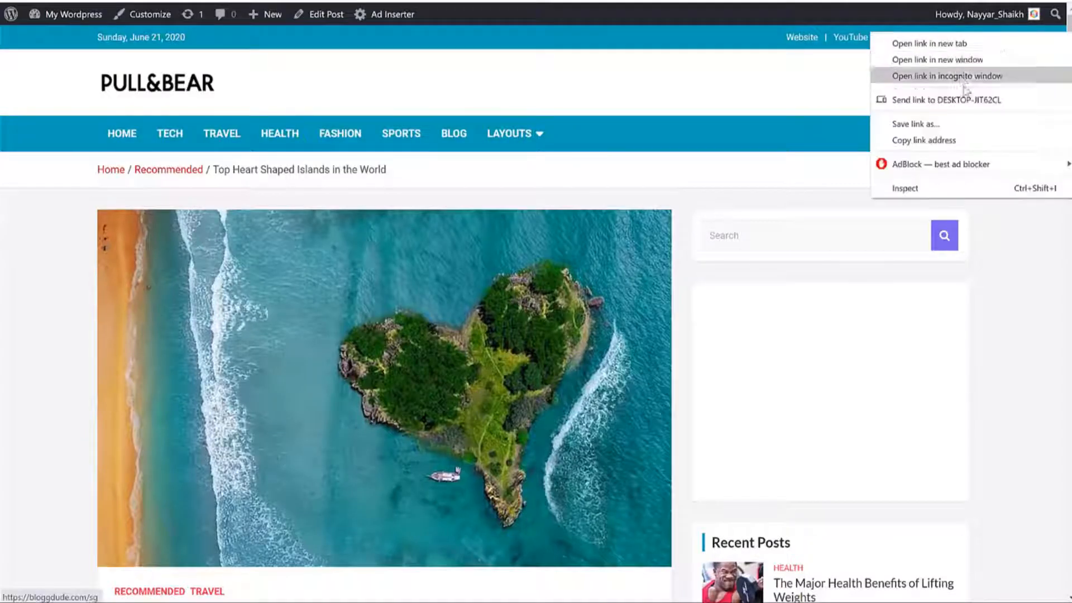
{"action": "left_click", "coordinate": [960, 139]}
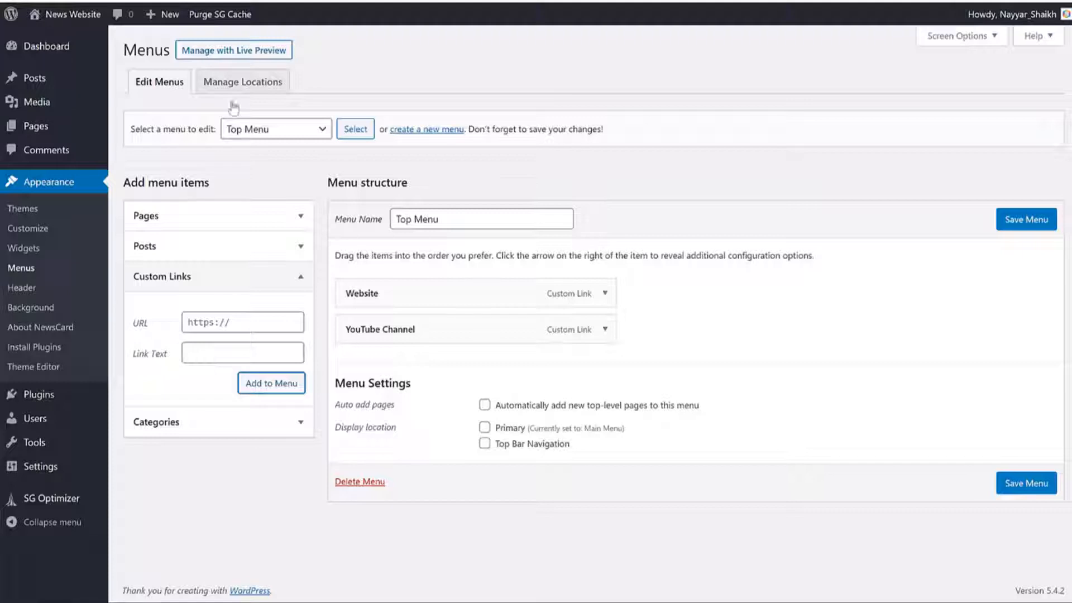
{"action": "left_click", "coordinate": [229, 324]}
{"action": "key", "text": "ctrl+v"}
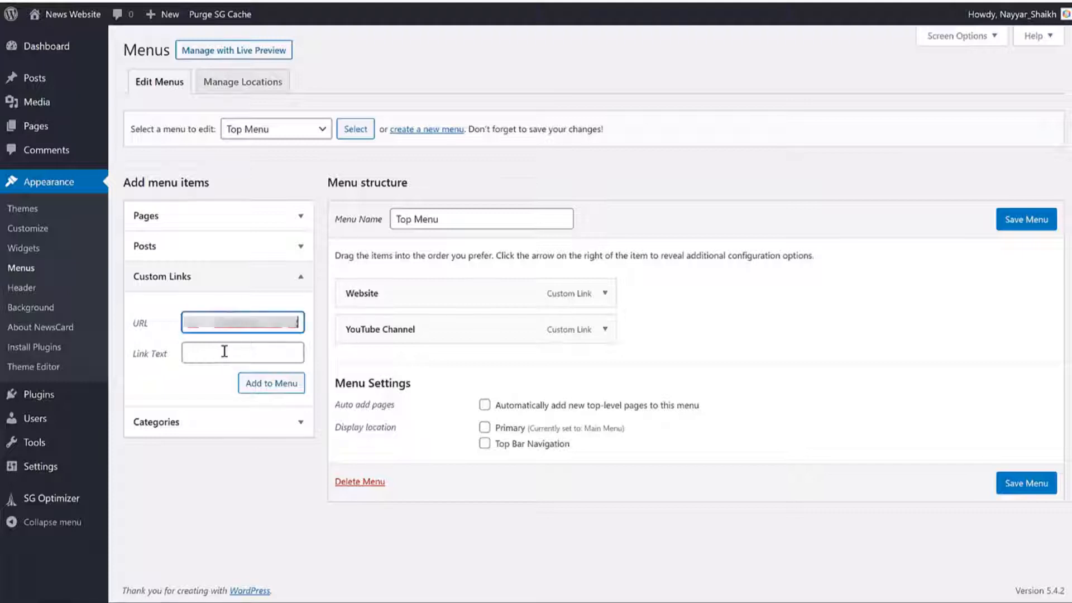
{"action": "left_click", "coordinate": [254, 353]}
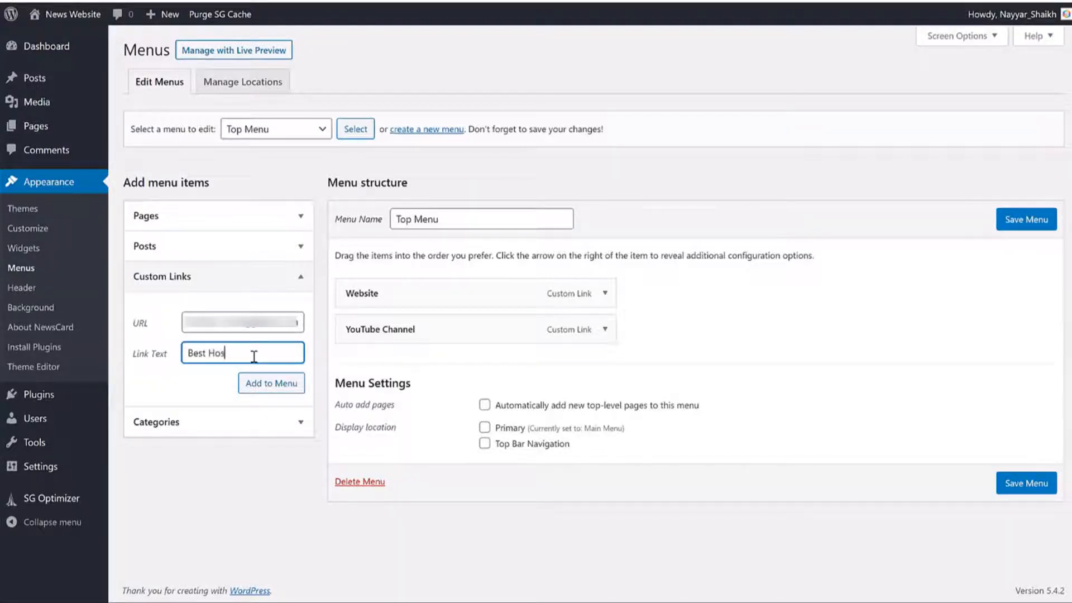
{"action": "left_click", "coordinate": [299, 388]}
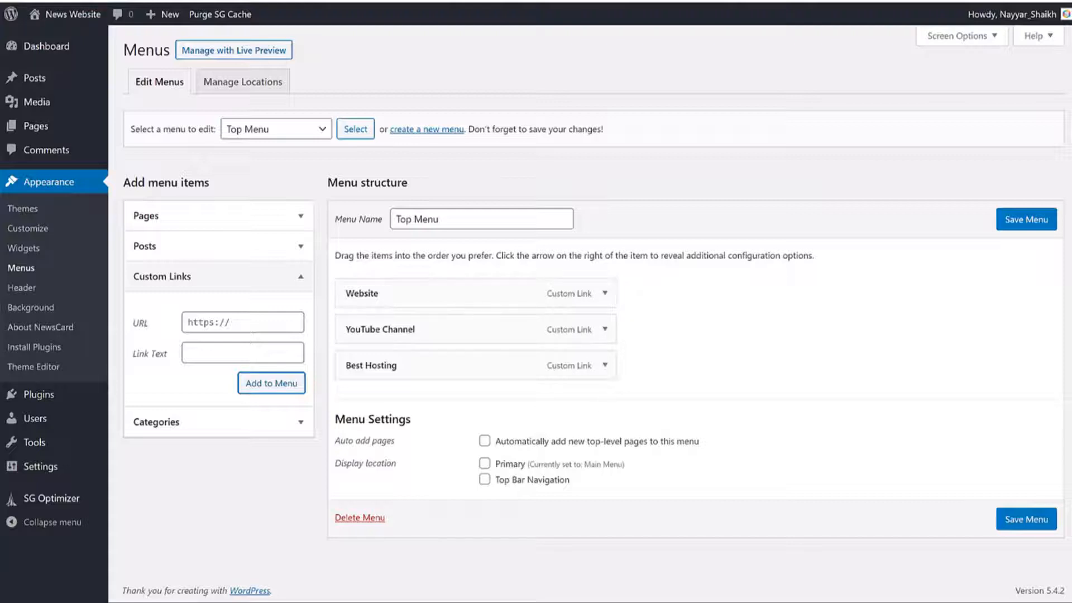
{"action": "left_click", "coordinate": [527, 480]}
Step: Save Top Menu and check the Website, YouTube Channel and Best Hosting links in the top bar
{"action": "left_click", "coordinate": [1032, 520]}
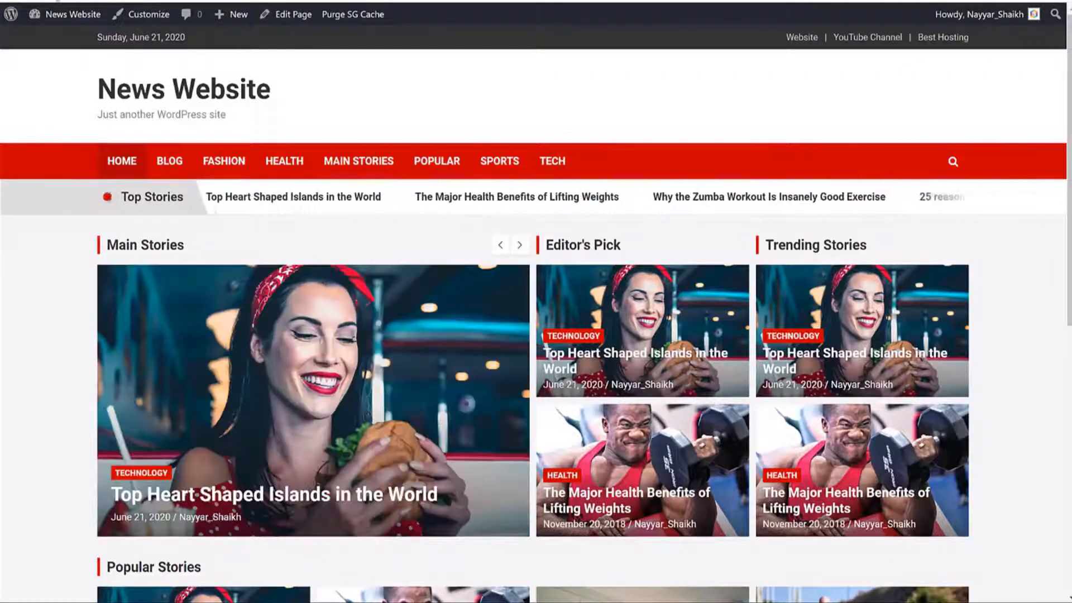
{"action": "triple_click", "coordinate": [773, 48]}
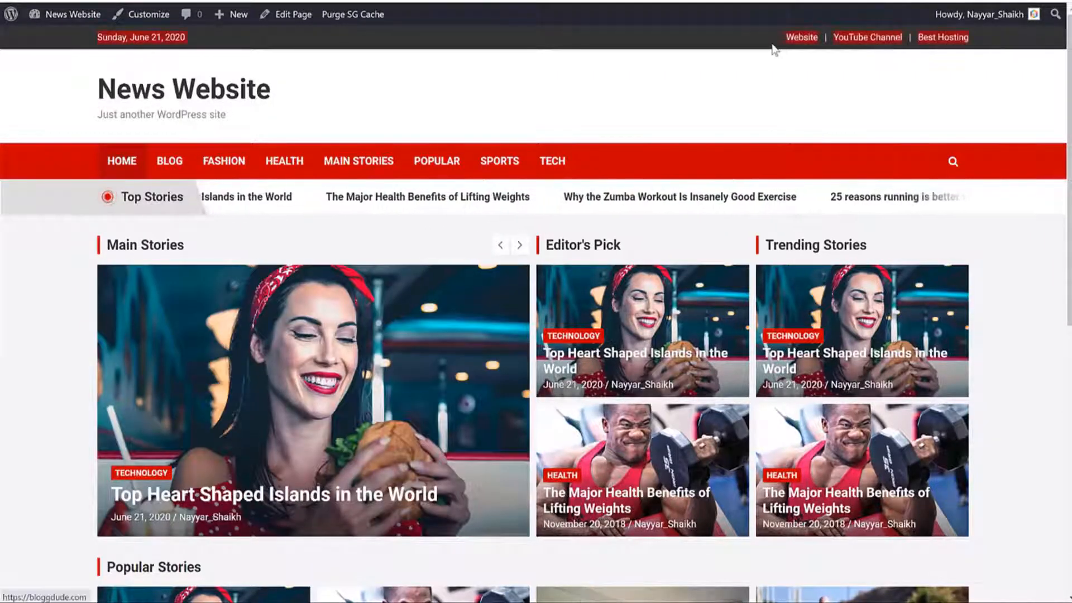
{"action": "left_click", "coordinate": [772, 49]}
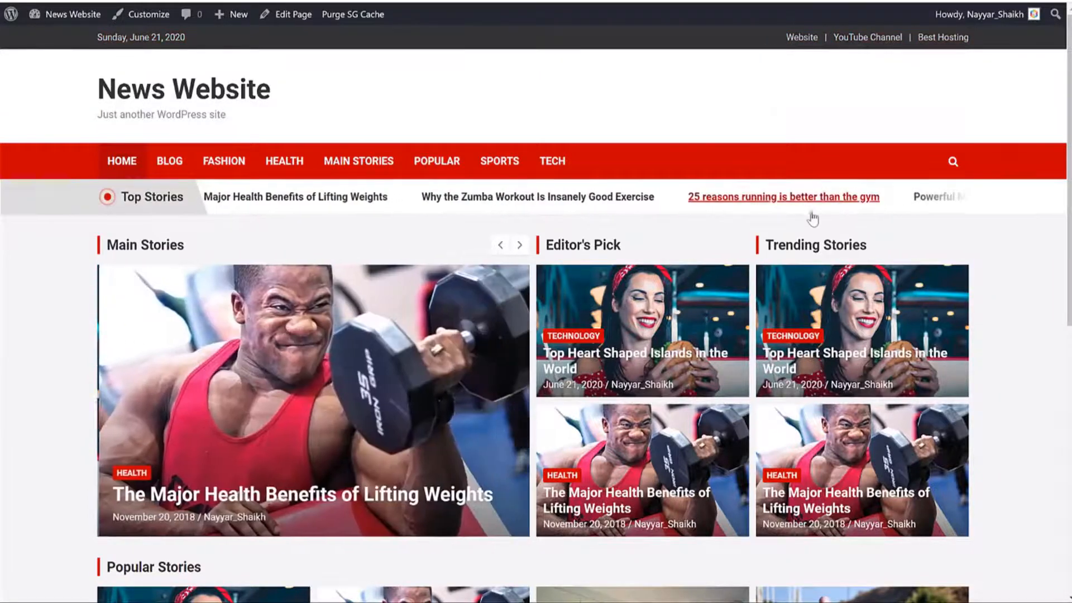
{"action": "scroll", "coordinate": [813, 218], "scroll_direction": "down", "scroll_amount": 8}
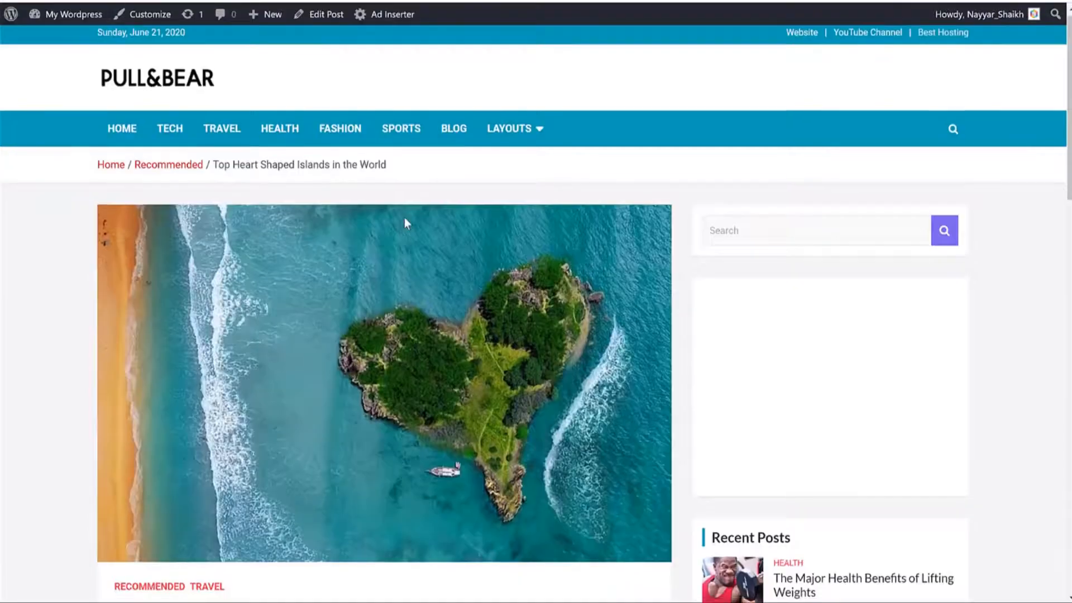
{"action": "scroll", "coordinate": [404, 216], "scroll_direction": "down", "scroll_amount": 10}
{"action": "scroll", "coordinate": [405, 218], "scroll_direction": "down", "scroll_amount": 10}
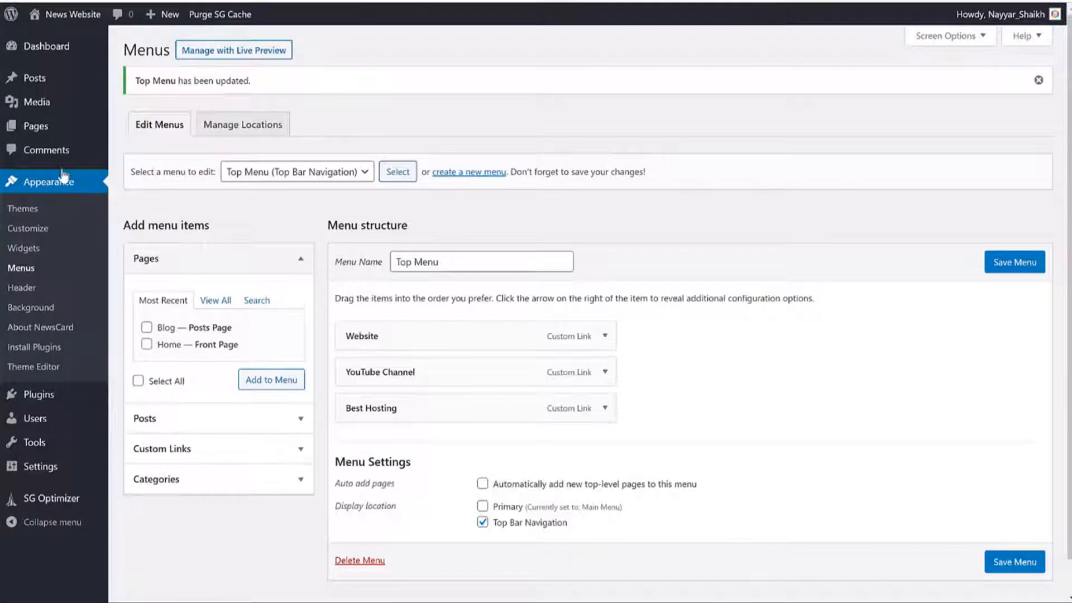
Step: Add a Text widget to Footer - Column 1 containing the NewsCard description copied from the reference site
{"action": "left_click", "coordinate": [23, 249]}
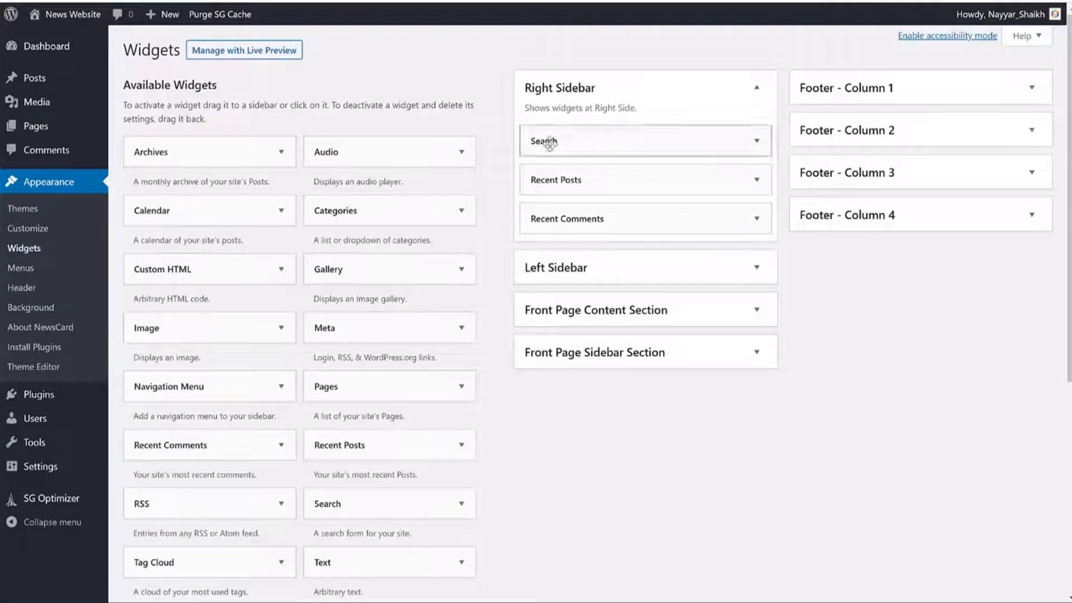
{"action": "left_click", "coordinate": [666, 108]}
{"action": "left_click", "coordinate": [888, 87]}
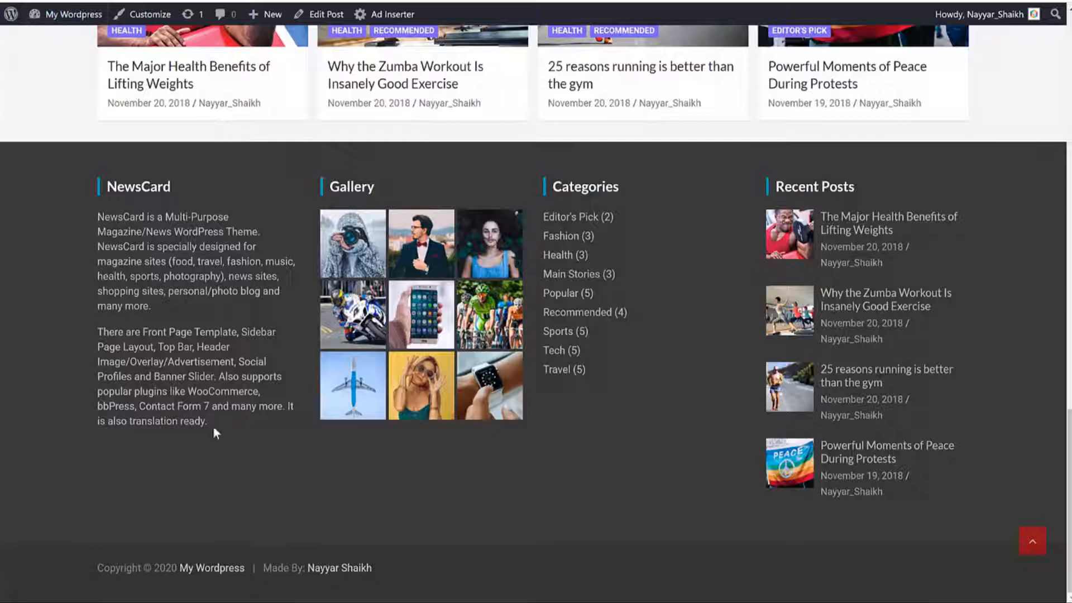
{"action": "left_click_drag", "start_coordinate": [211, 423], "coordinate": [99, 225]}
{"action": "key", "text": "ctrl+c"}
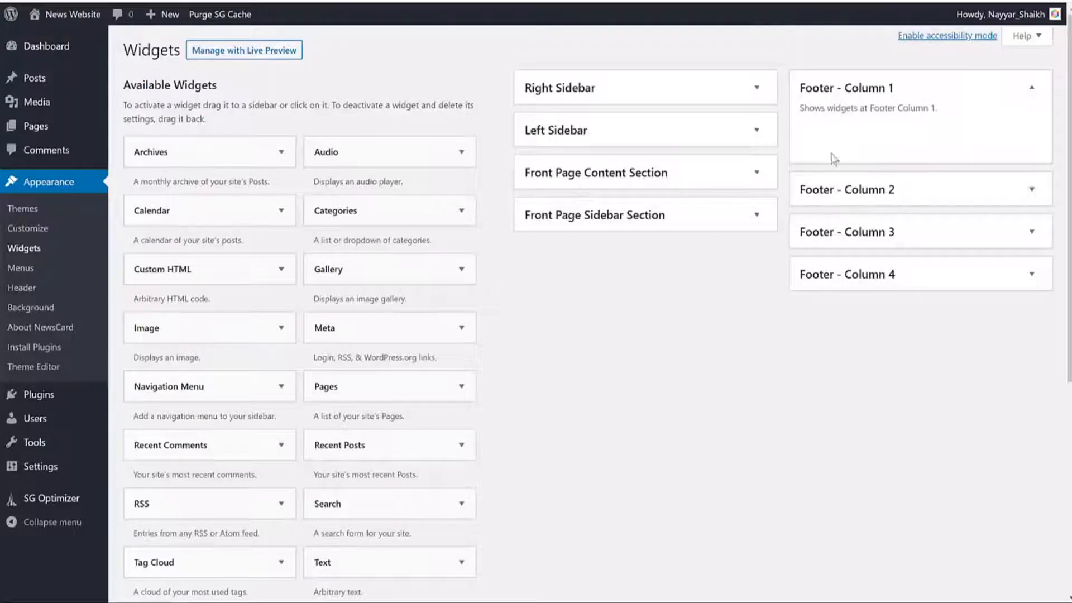
{"action": "scroll", "coordinate": [765, 335], "scroll_direction": "down", "scroll_amount": 6}
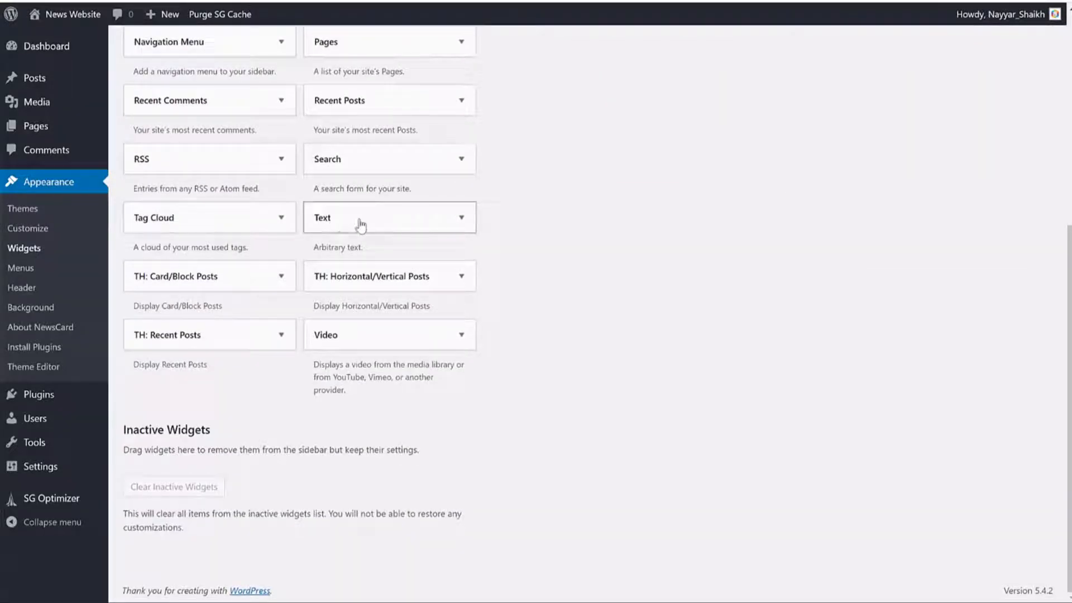
{"action": "left_click", "coordinate": [361, 225]}
{"action": "left_click", "coordinate": [436, 391]}
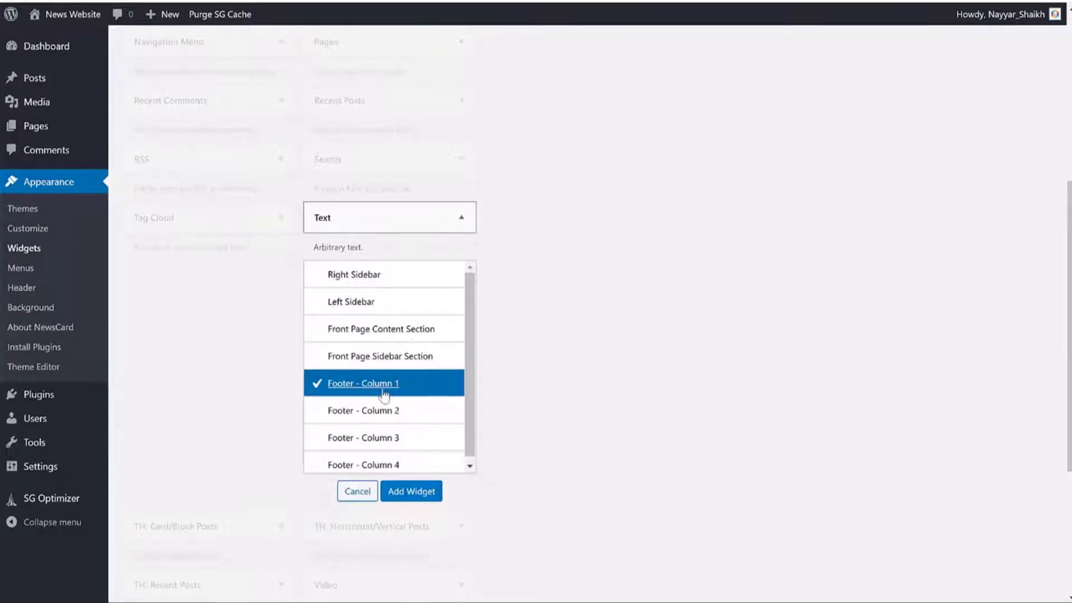
{"action": "left_click", "coordinate": [424, 491]}
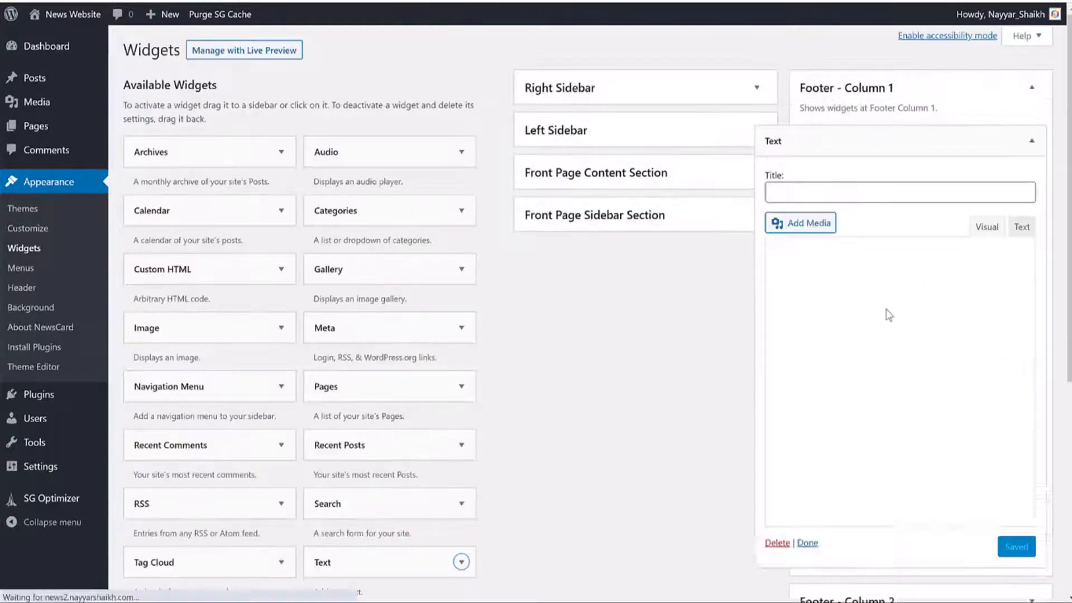
{"action": "key", "text": "ctrl+v"}
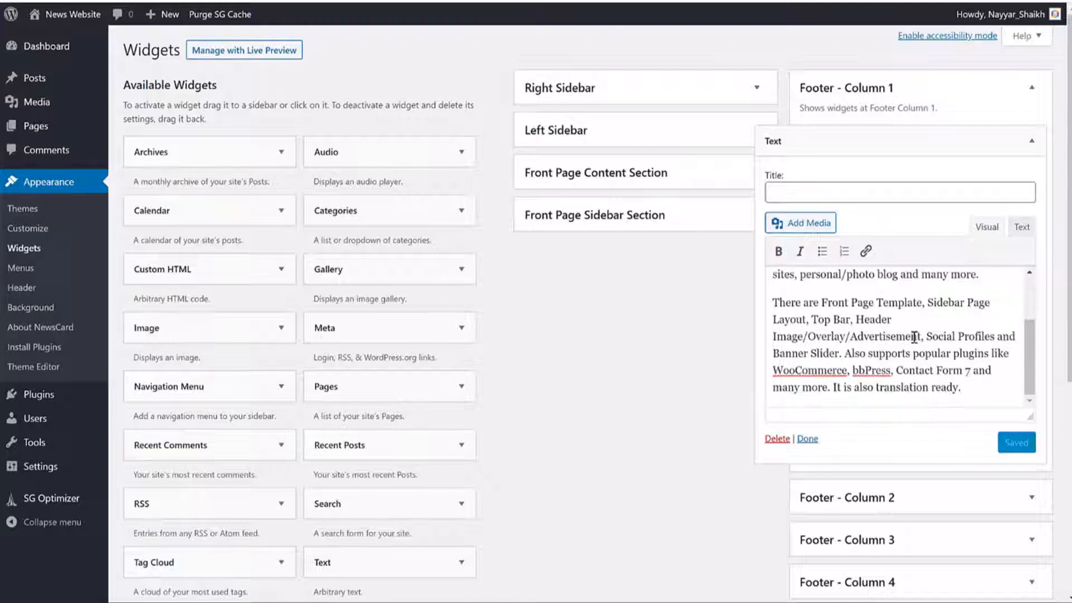
Step: Title the Text widget About Us, save it, and collapse Footer - Column 1
{"action": "scroll", "coordinate": [908, 333], "scroll_direction": "up", "scroll_amount": 1}
{"action": "scroll", "coordinate": [921, 352], "scroll_direction": "up", "scroll_amount": 1}
{"action": "left_click", "coordinate": [826, 189]}
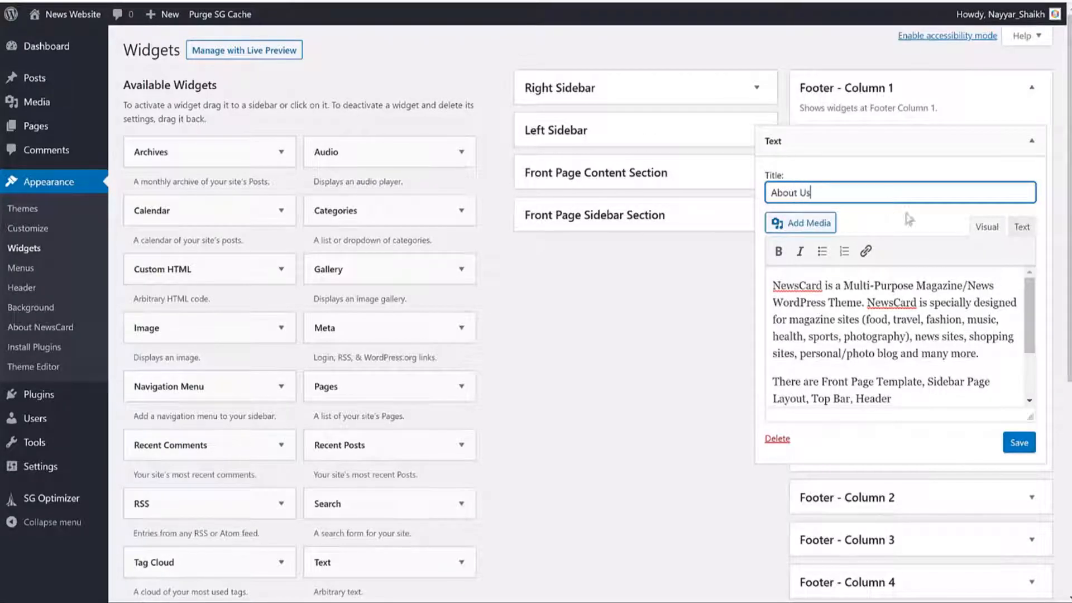
{"action": "left_click", "coordinate": [1019, 442]}
{"action": "left_click", "coordinate": [1032, 101]}
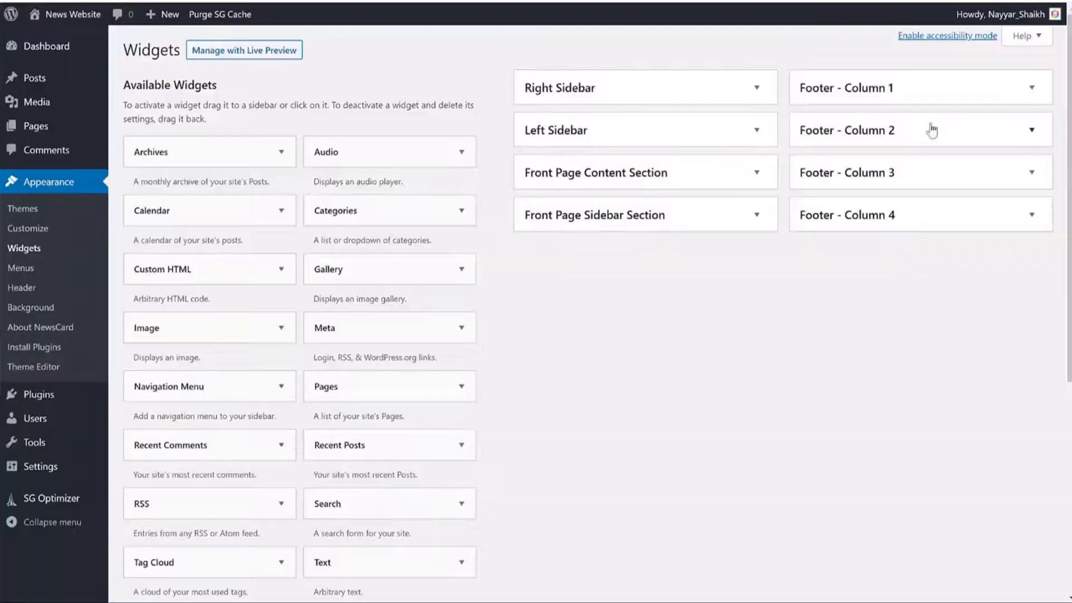
Step: Place a Gallery widget titled Gallery in Footer - Column 2
{"action": "left_click", "coordinate": [945, 134]}
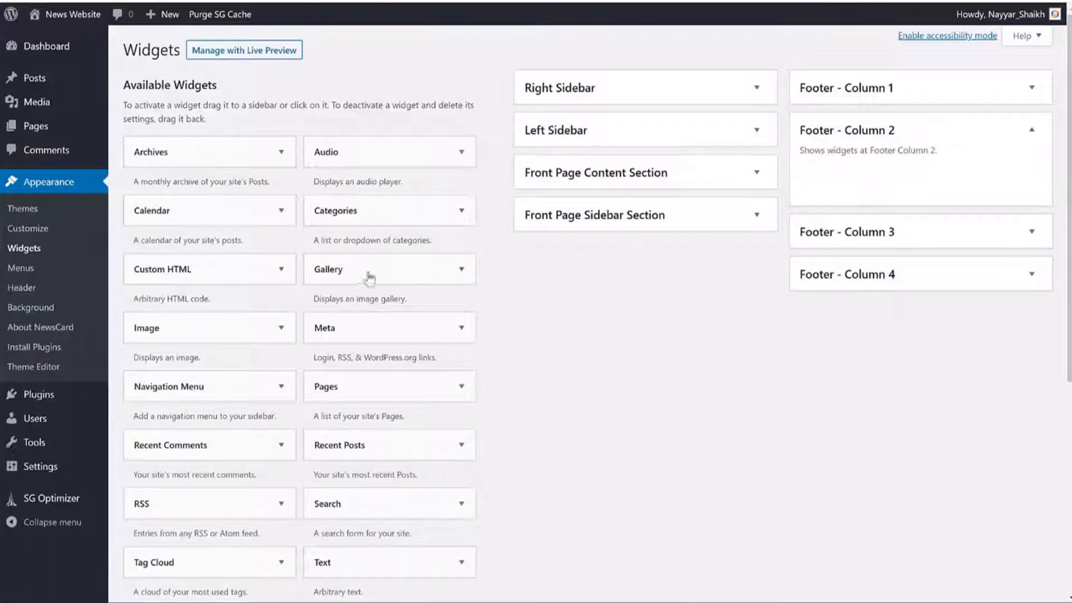
{"action": "left_click_drag", "start_coordinate": [359, 276], "coordinate": [848, 180]}
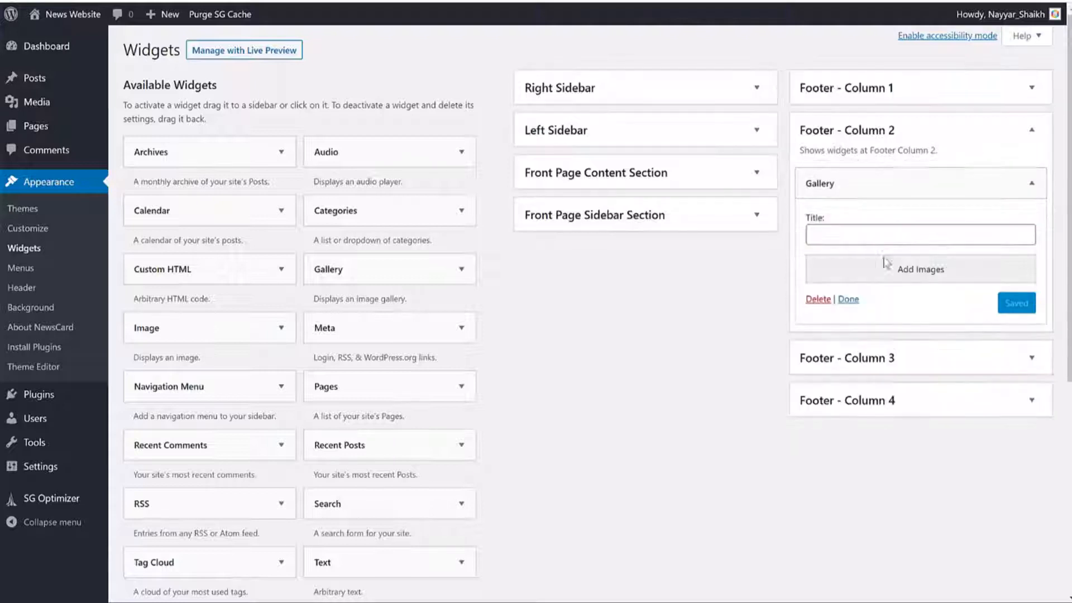
{"action": "type", "text": "Gallery"}
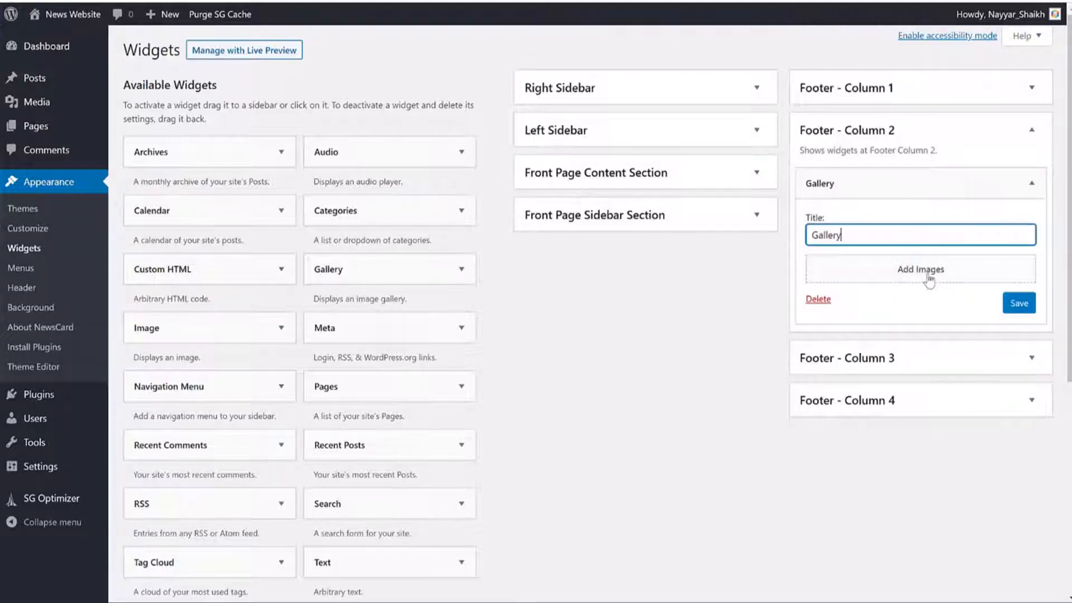
{"action": "left_click", "coordinate": [928, 281]}
Step: Build a nine-image gallery (portrait, suit, island, swimmer, stadium, smartwatch, cyclists, motorcycle, map) and insert it
{"action": "scroll", "coordinate": [677, 285], "scroll_direction": "down", "scroll_amount": 2}
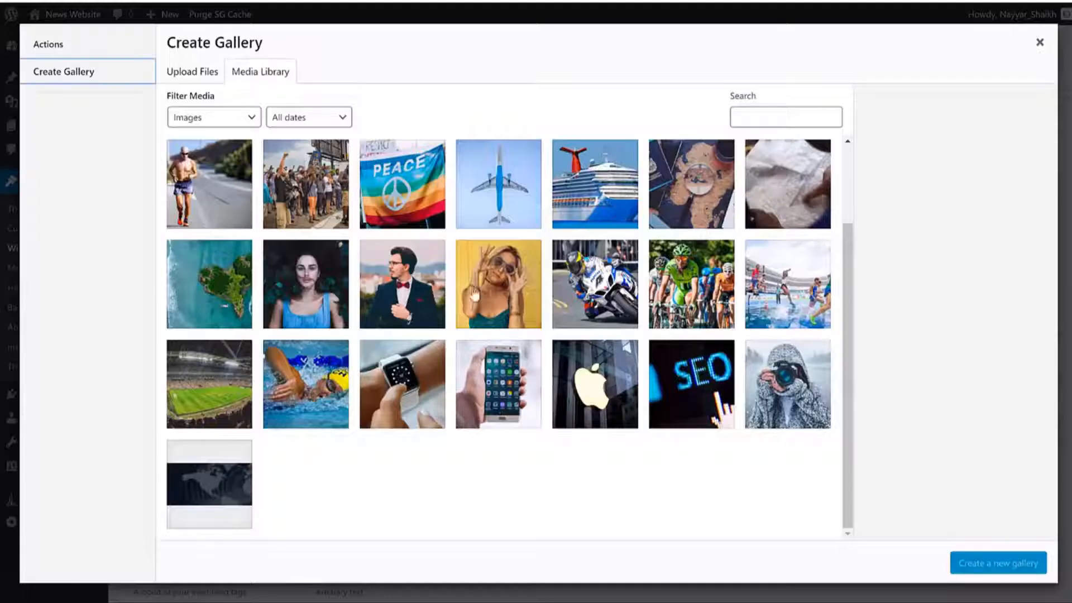
{"action": "left_click", "coordinate": [306, 284]}
{"action": "left_click", "coordinate": [402, 283]}
{"action": "left_click", "coordinate": [210, 284]}
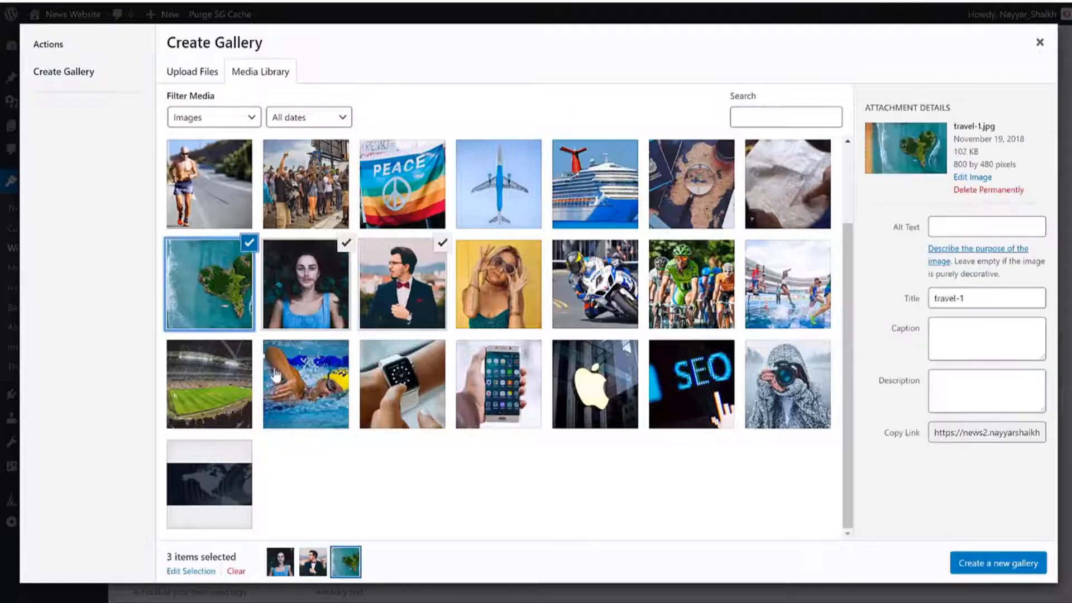
{"action": "left_click", "coordinate": [300, 386]}
{"action": "left_click", "coordinate": [192, 389]}
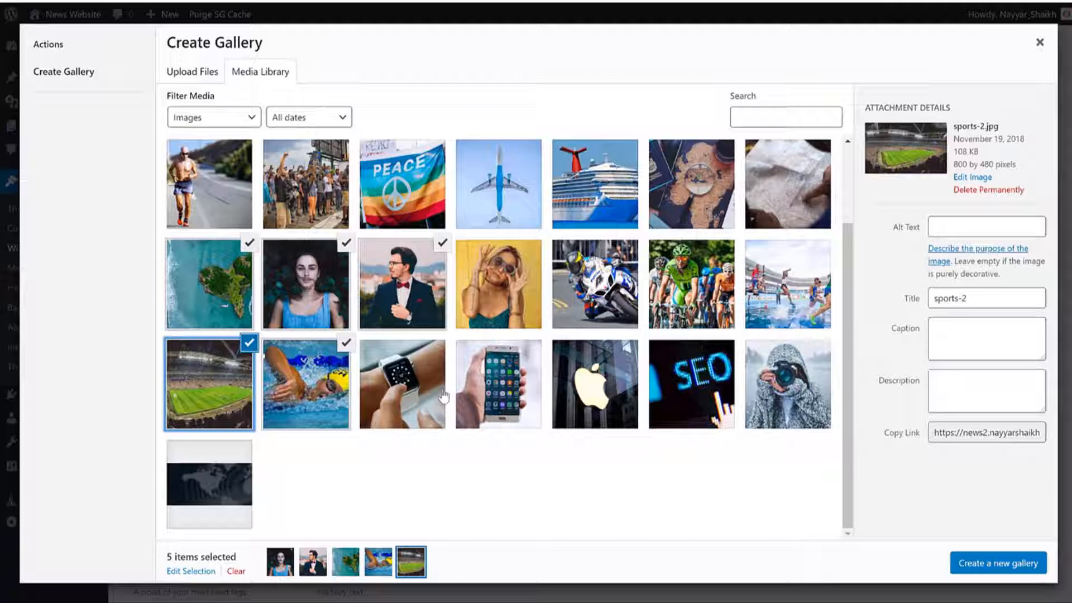
{"action": "left_click", "coordinate": [369, 386]}
{"action": "left_click", "coordinate": [687, 273]}
{"action": "left_click", "coordinate": [598, 289]}
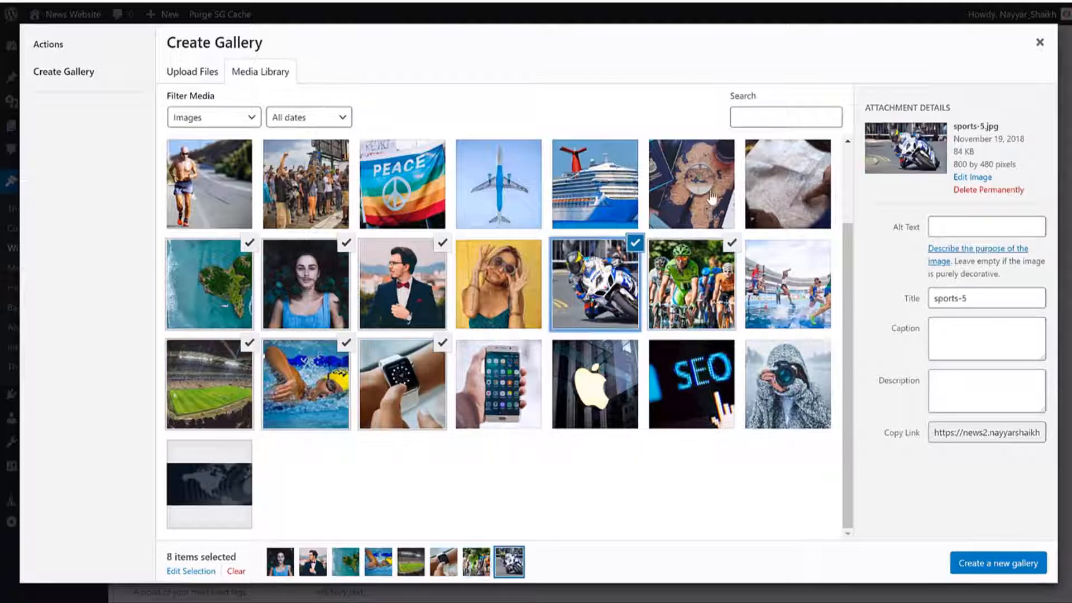
{"action": "left_click", "coordinate": [710, 197]}
{"action": "left_click", "coordinate": [988, 563]}
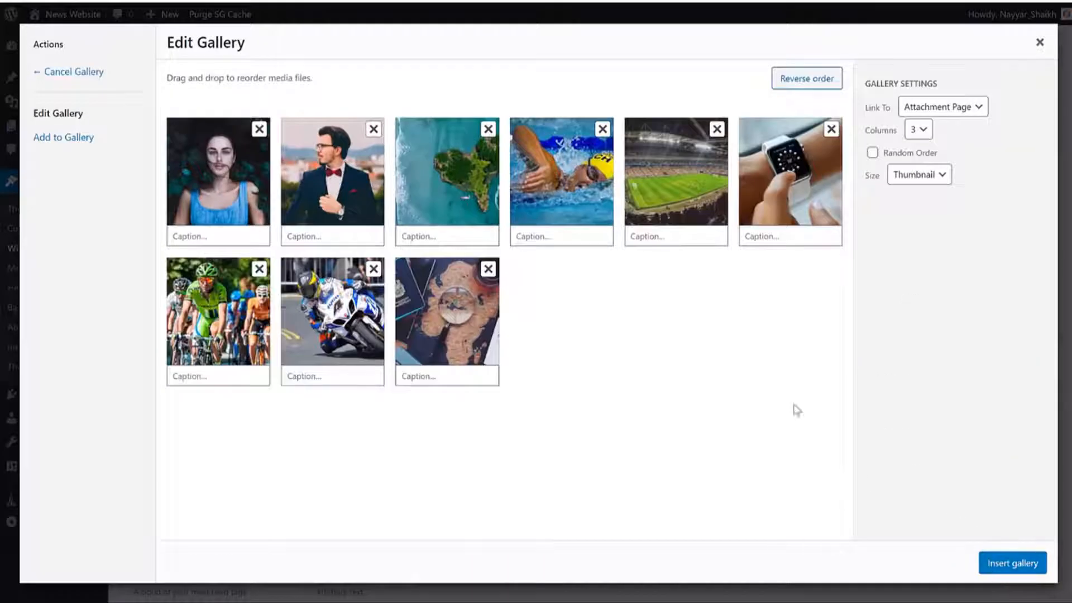
{"action": "left_click", "coordinate": [1043, 563]}
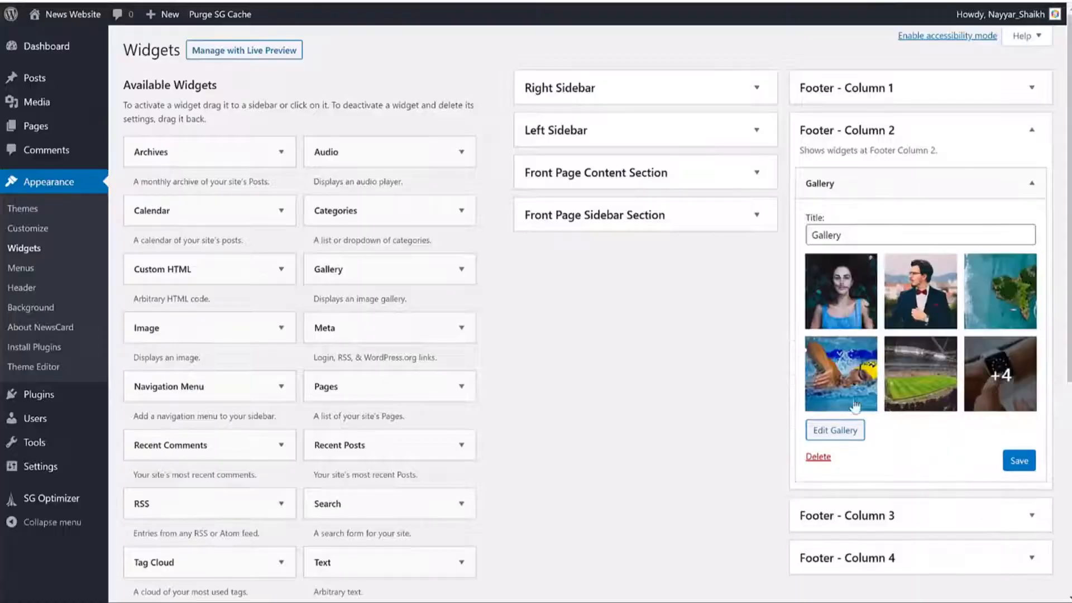
Step: Save the Gallery widget and collapse Footer - Column 2
{"action": "left_click", "coordinate": [1019, 464]}
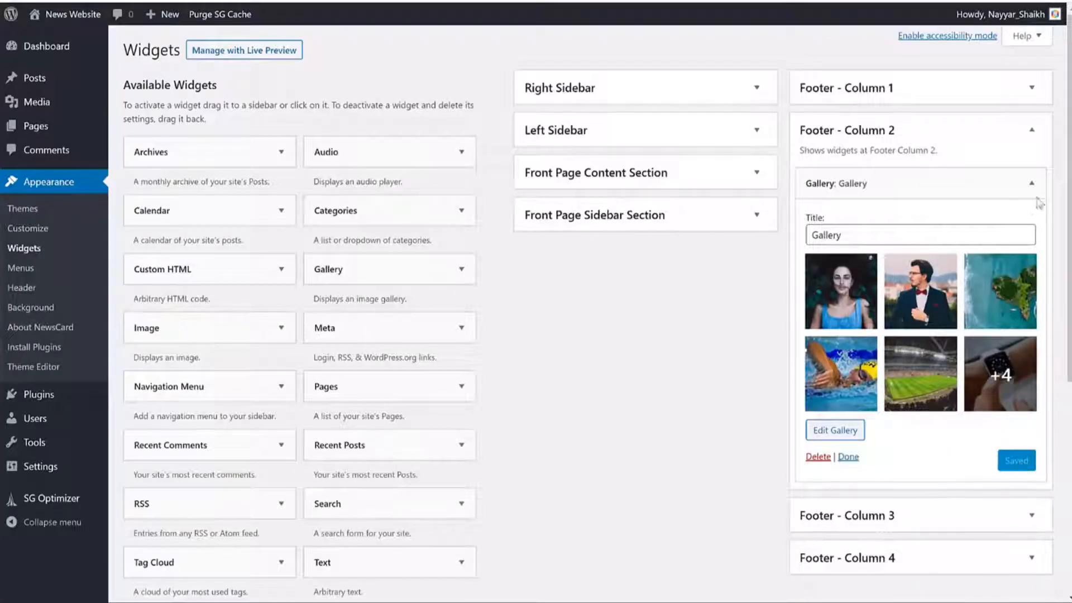
{"action": "left_click", "coordinate": [1032, 183]}
{"action": "left_click", "coordinate": [916, 129]}
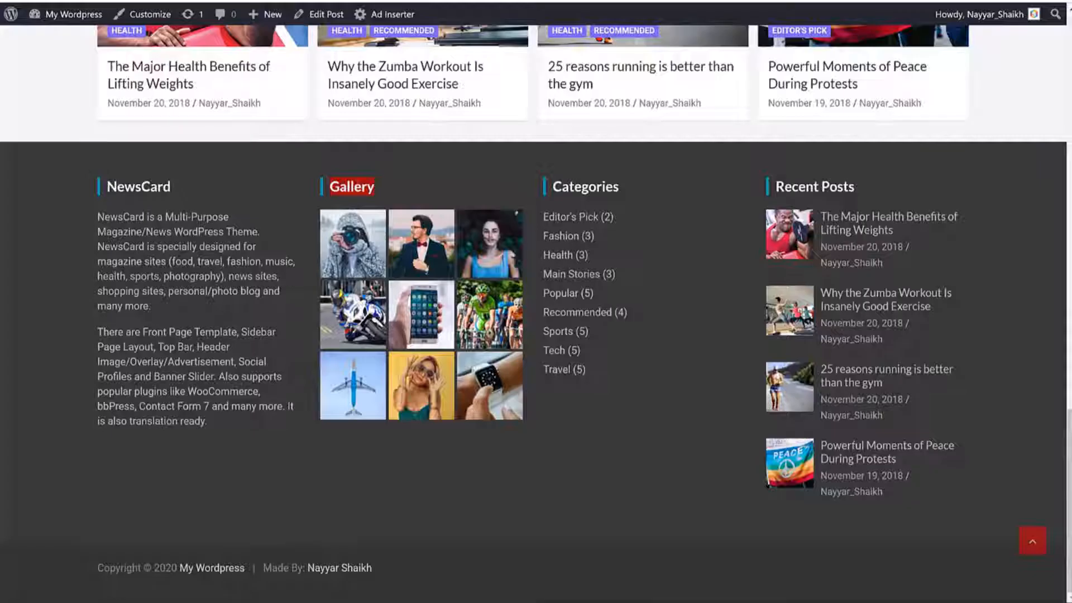
{"action": "double_click", "coordinate": [598, 184]}
{"action": "key", "text": "ctrl+c"}
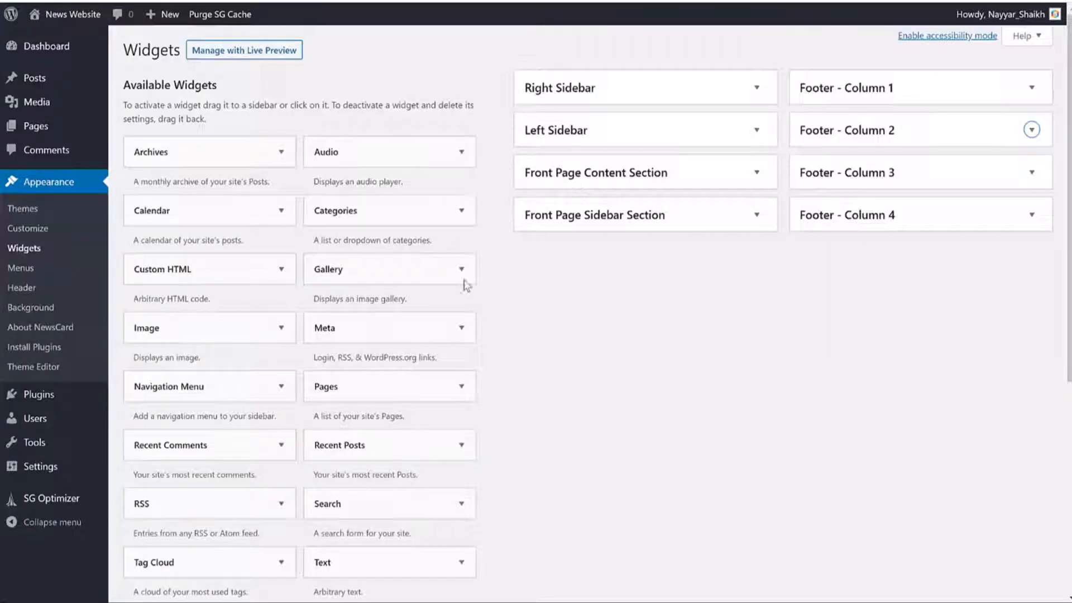
Step: Add a Categories widget titled Categories with post counts shown to Footer - Column 3
{"action": "left_click_drag", "start_coordinate": [383, 210], "coordinate": [910, 201]}
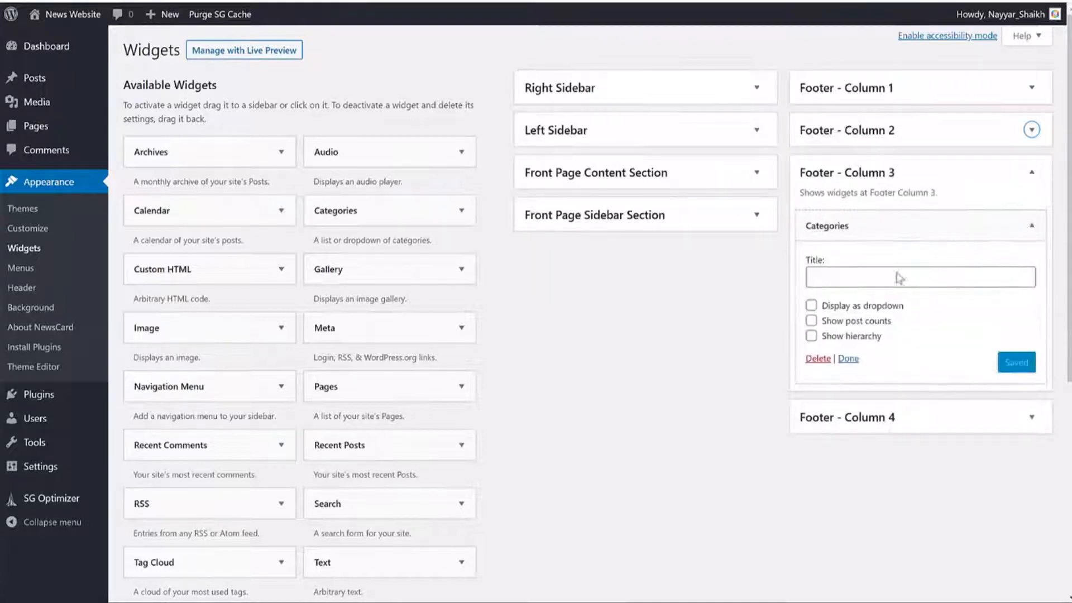
{"action": "left_click", "coordinate": [890, 278]}
{"action": "key", "text": "ctrl+v"}
{"action": "left_click", "coordinate": [831, 328]}
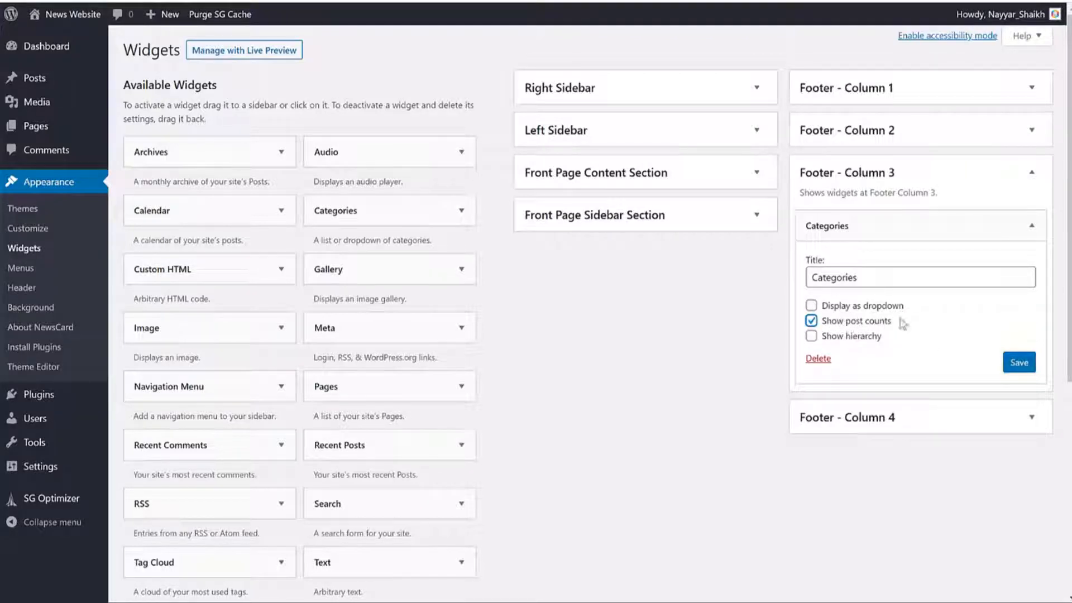
{"action": "left_click", "coordinate": [1030, 173]}
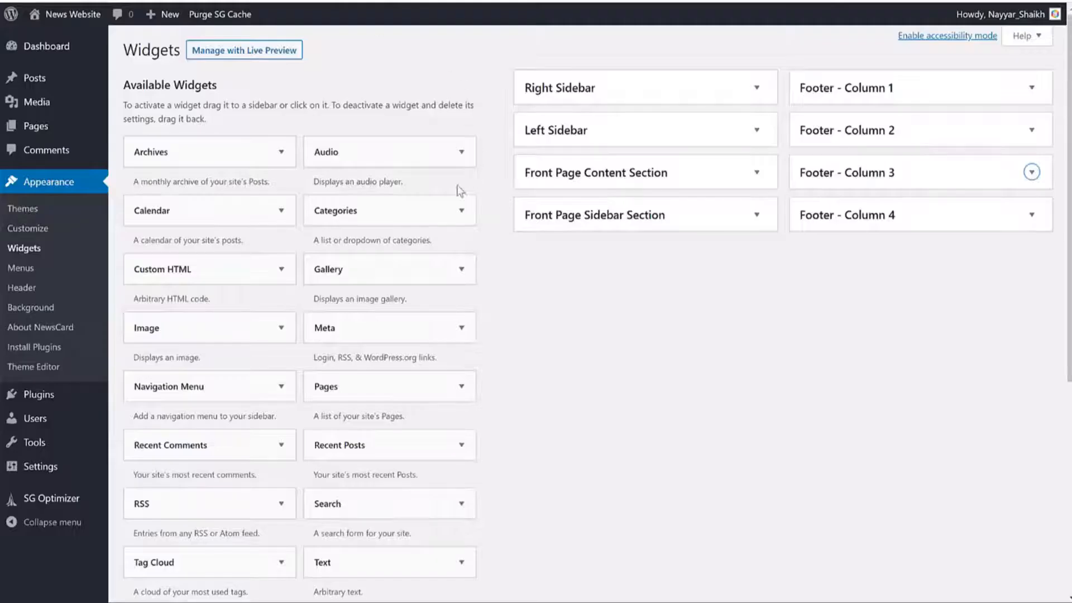
Step: Add the TH: Recent Posts widget to Footer - Column 4 through the widget chooser
{"action": "scroll", "coordinate": [552, 262], "scroll_direction": "down", "scroll_amount": 4}
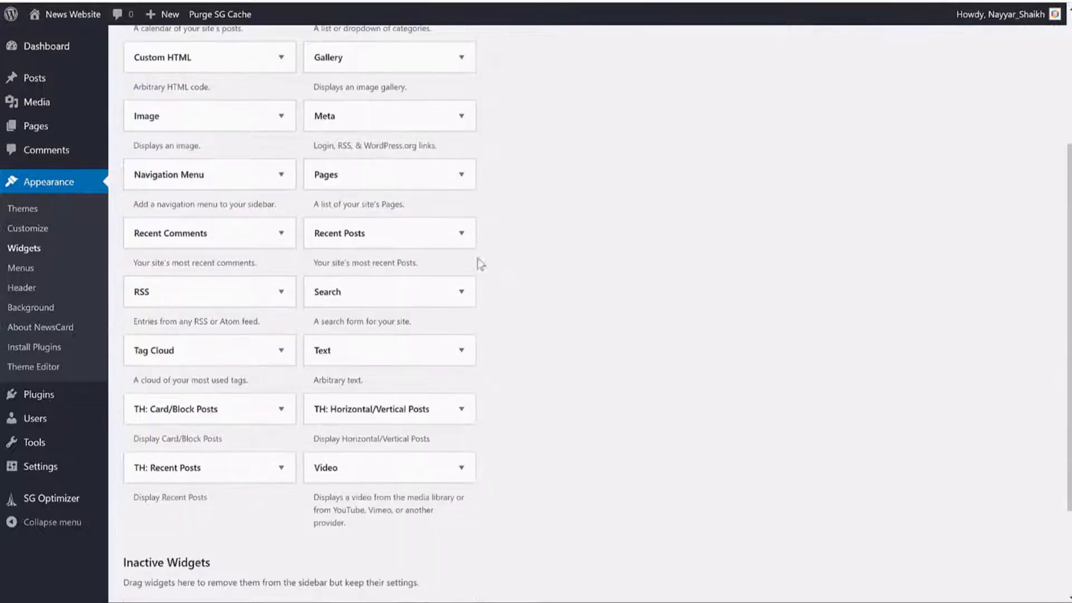
{"action": "left_click", "coordinate": [445, 244]}
{"action": "left_click", "coordinate": [445, 244]}
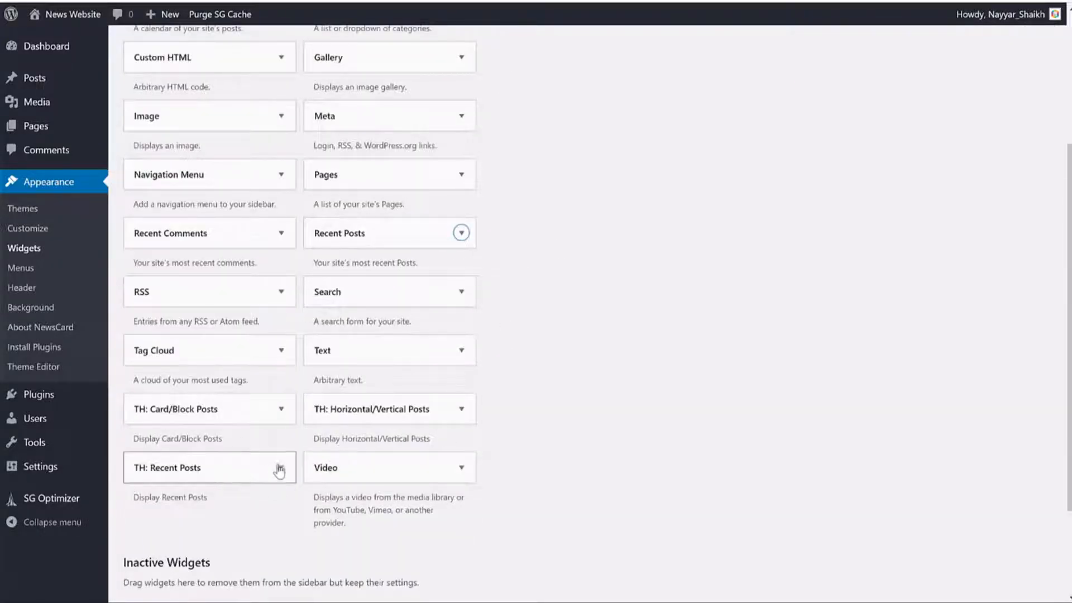
{"action": "scroll", "coordinate": [217, 418], "scroll_direction": "down", "scroll_amount": 1}
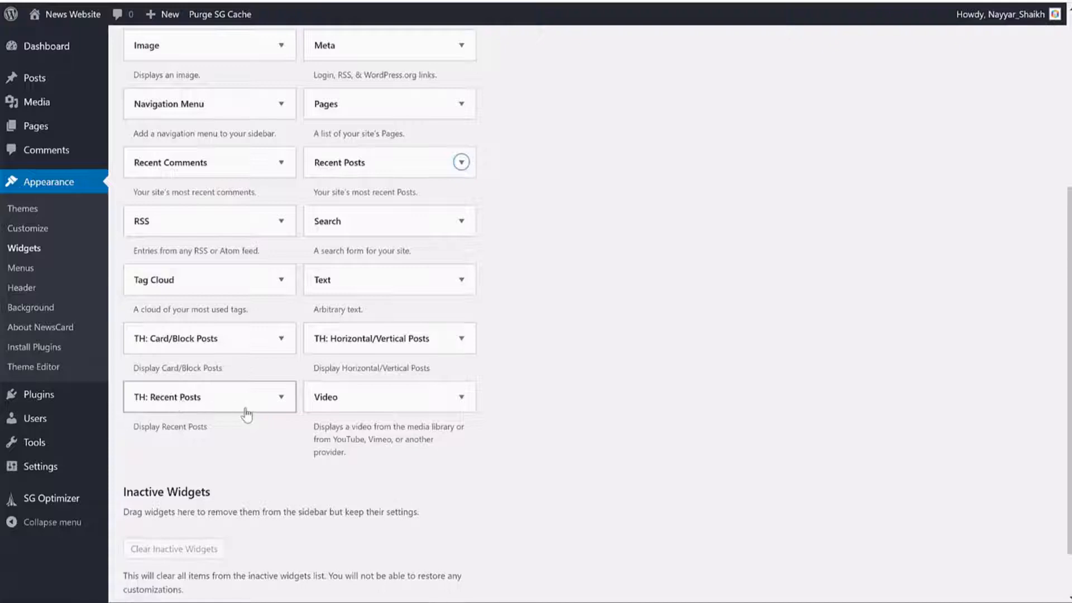
{"action": "left_click", "coordinate": [246, 414]}
{"action": "scroll", "coordinate": [246, 413], "scroll_direction": "down", "scroll_amount": 2}
{"action": "left_click", "coordinate": [187, 503]}
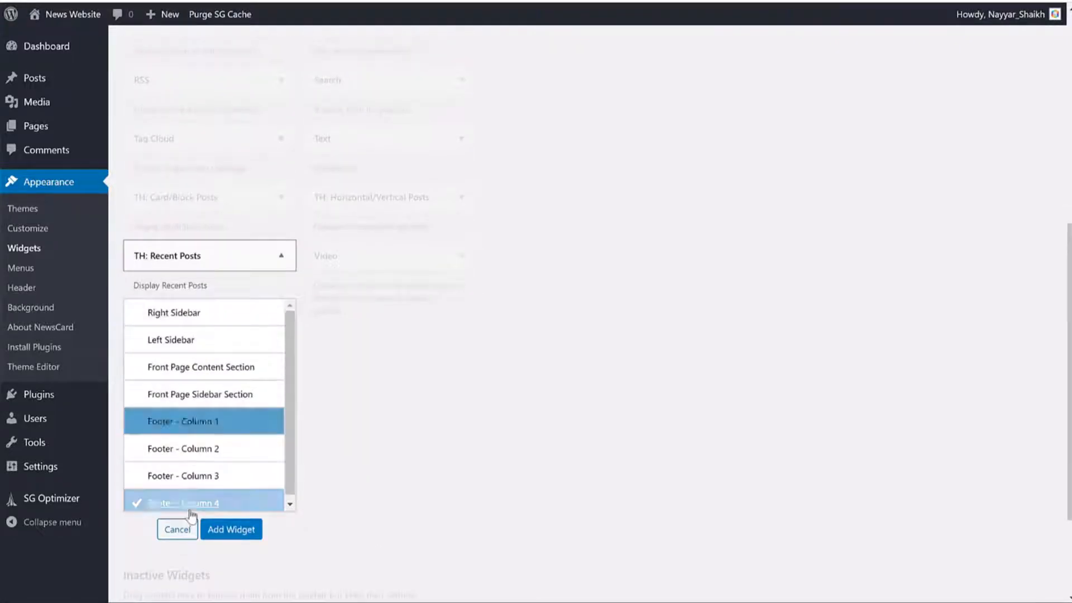
{"action": "left_click", "coordinate": [231, 530]}
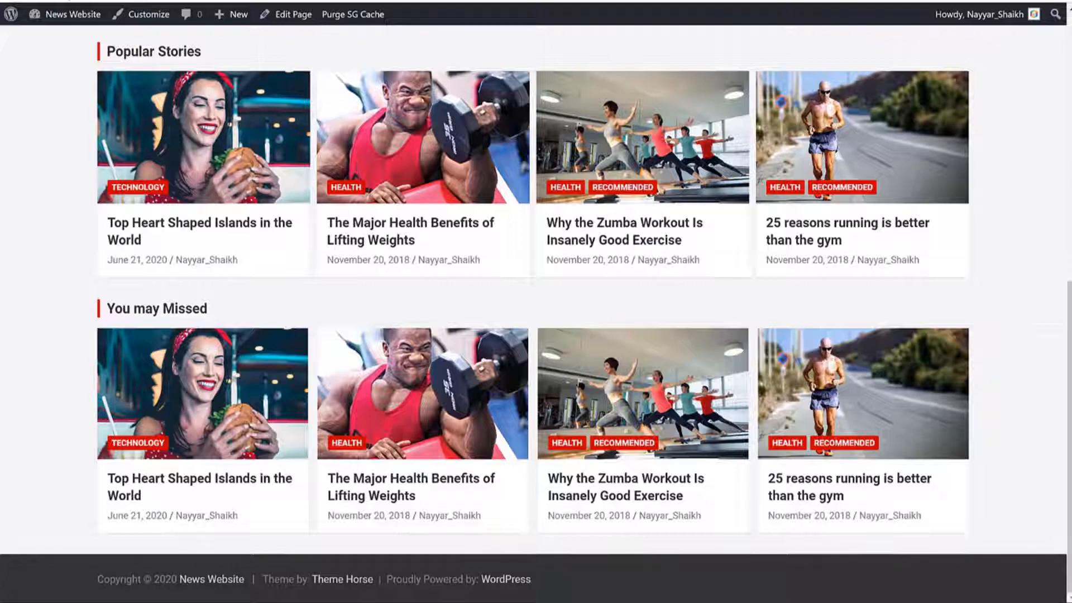
Step: Check the live footer's About Us, Gallery, Categories and Recent Posts columns, then head back to the admin
{"action": "scroll", "coordinate": [773, 255], "scroll_direction": "down", "scroll_amount": 6}
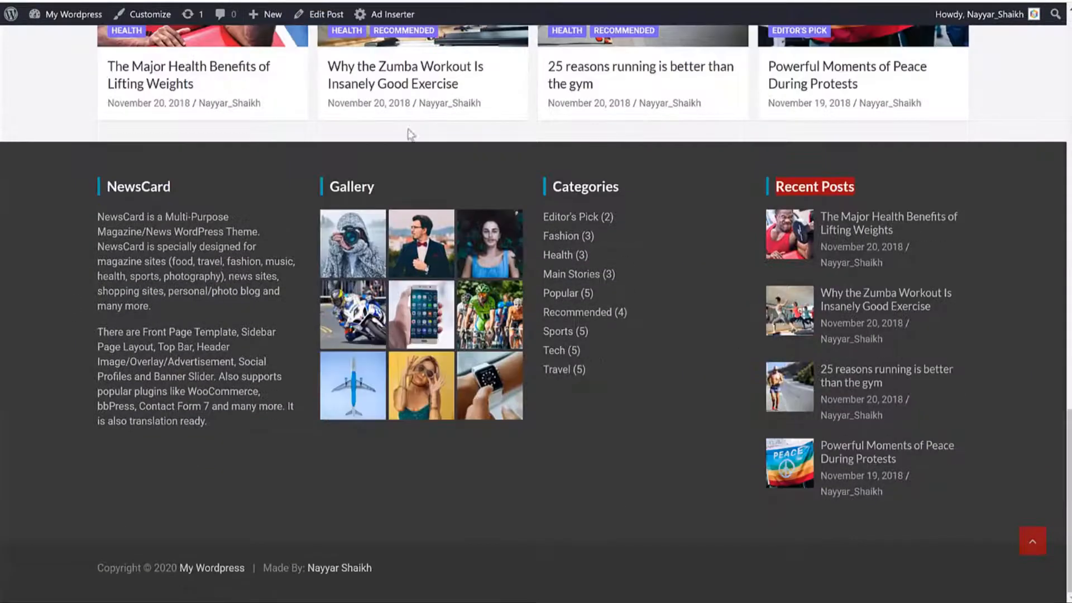
{"action": "scroll", "coordinate": [783, 332], "scroll_direction": "up", "scroll_amount": 8}
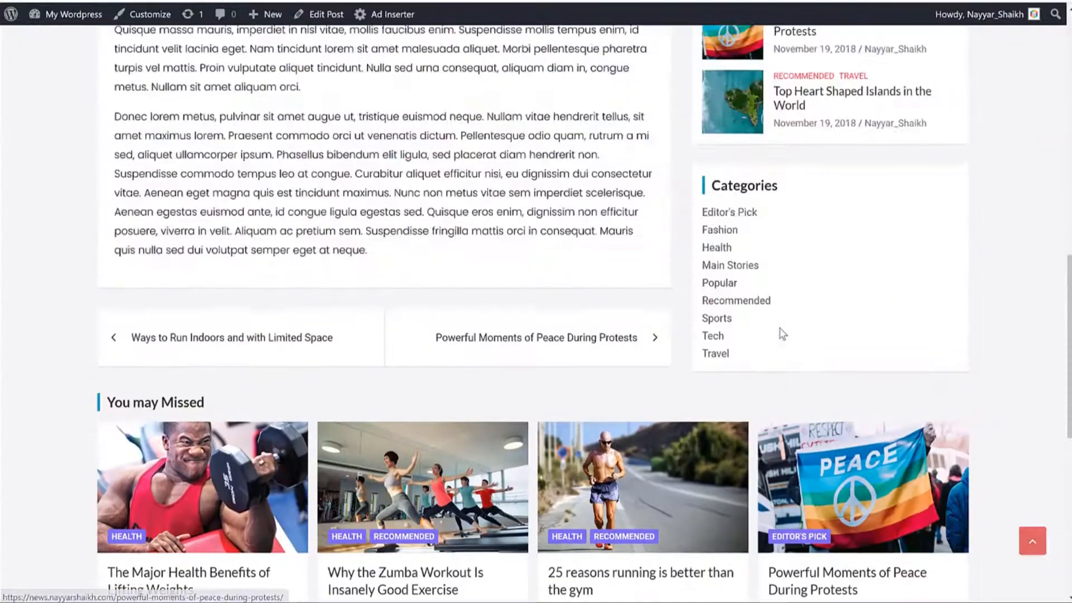
{"action": "scroll", "coordinate": [779, 333], "scroll_direction": "down", "scroll_amount": 8}
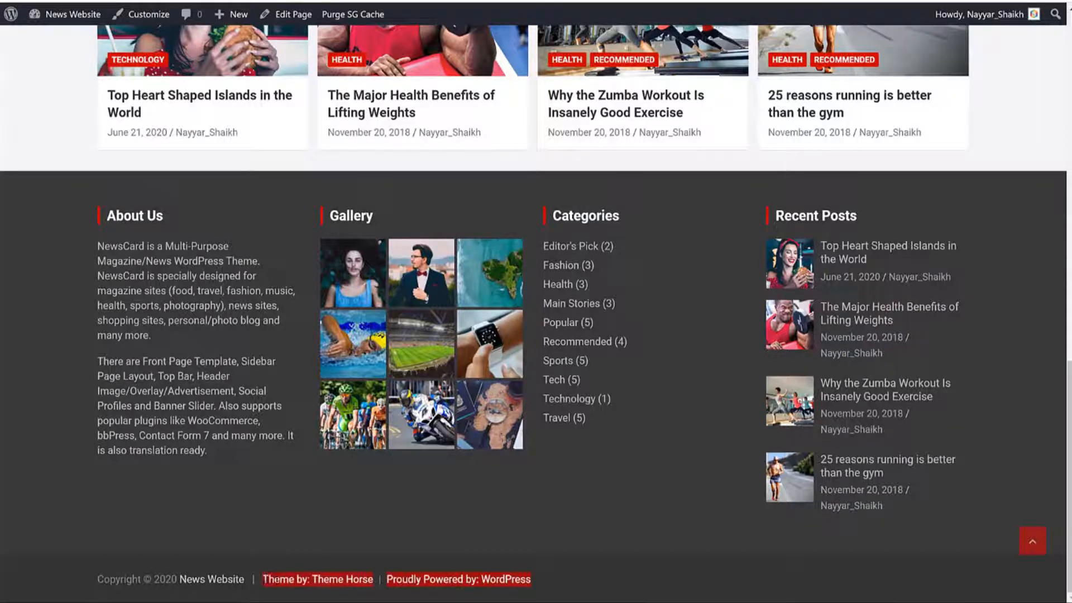
{"action": "left_click", "coordinate": [369, 580]}
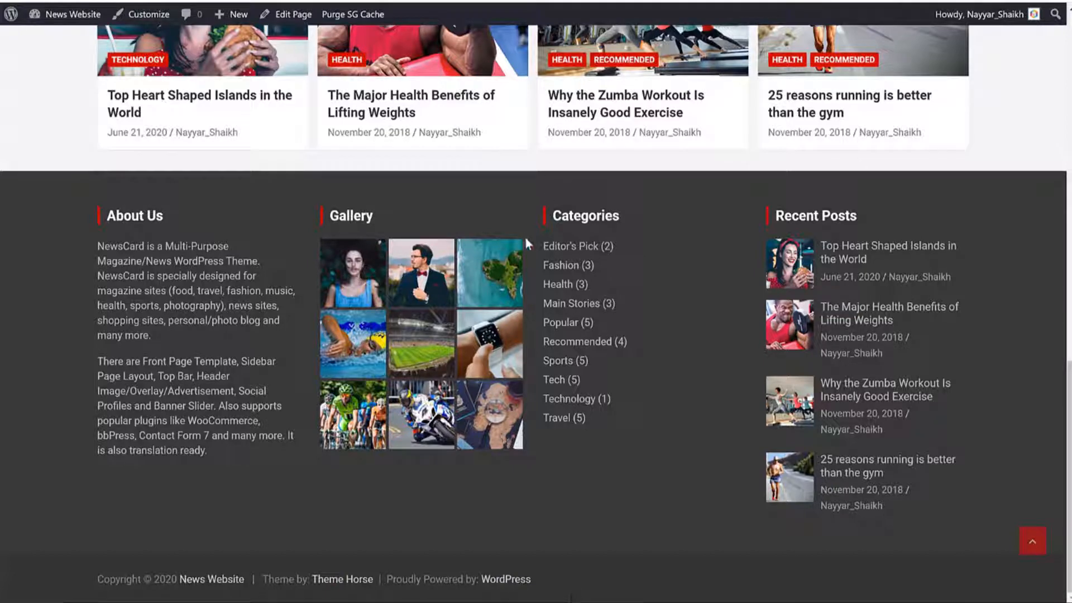
{"action": "scroll", "coordinate": [528, 259], "scroll_direction": "up", "scroll_amount": 20}
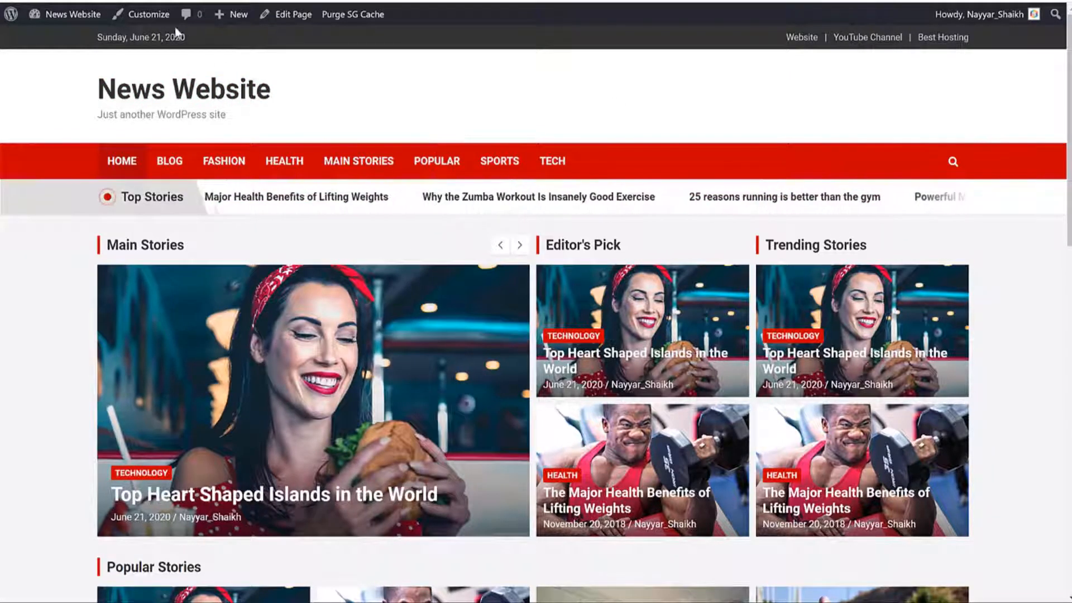
{"action": "left_click", "coordinate": [148, 14]}
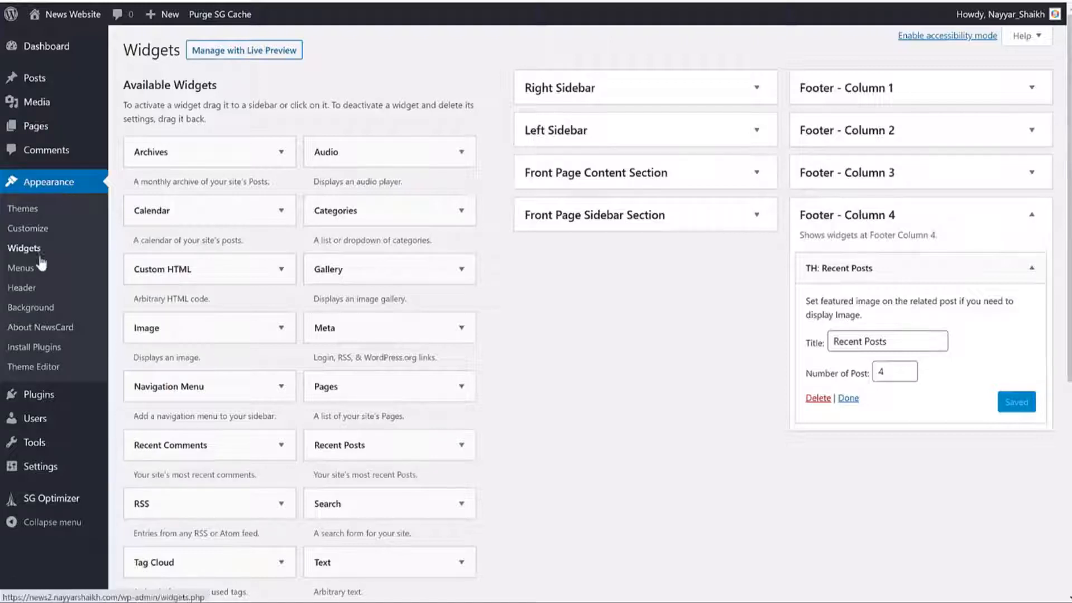
Step: In Site Identity, set the PULL&BEAR image as the logo, cropped to trim its top and bottom
{"action": "left_click", "coordinate": [27, 228]}
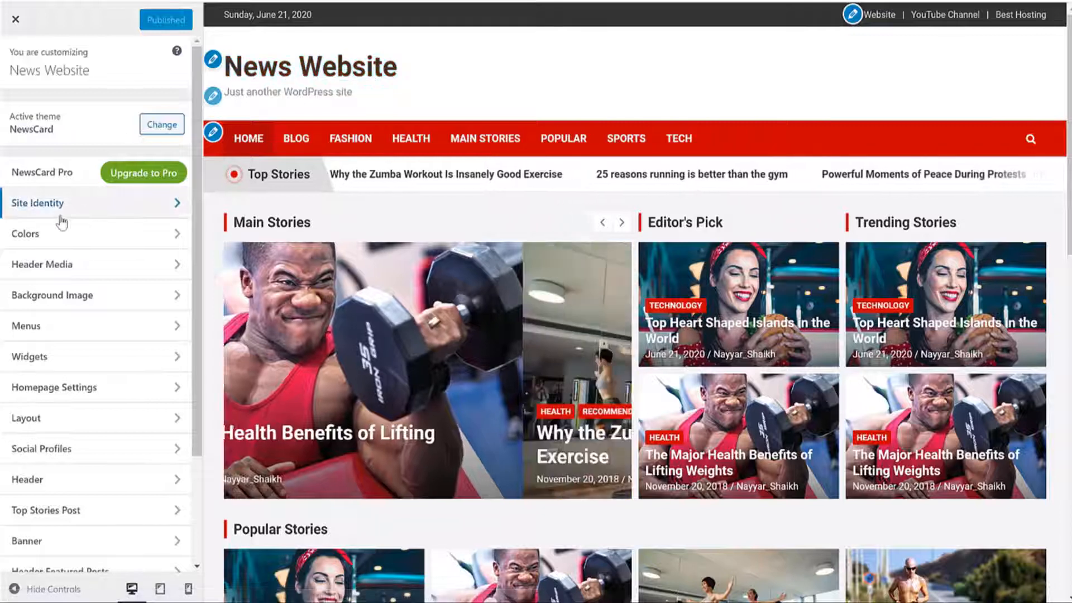
{"action": "left_click", "coordinate": [48, 205]}
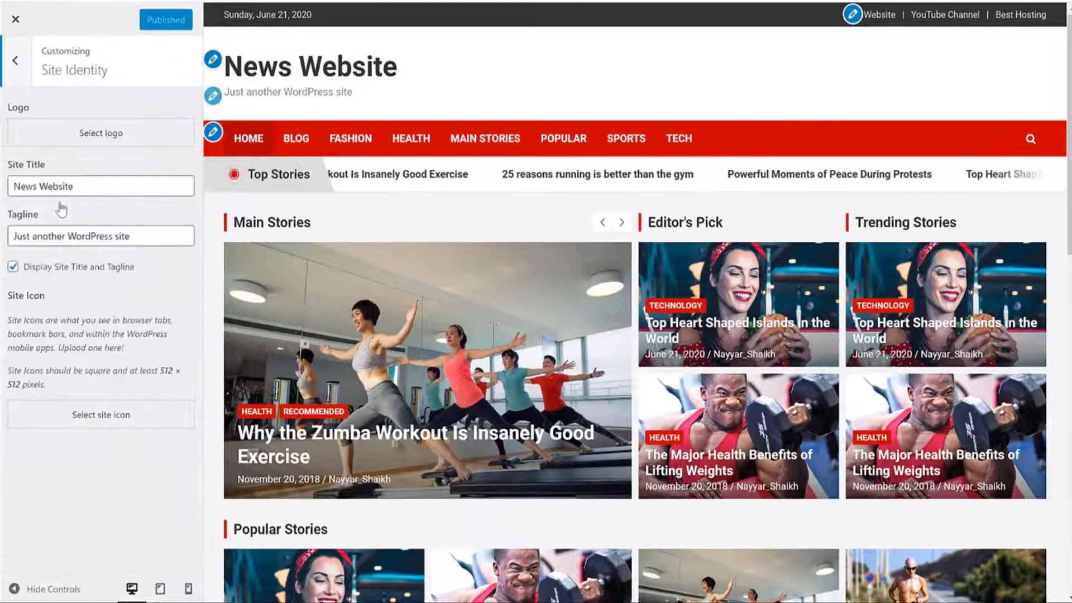
{"action": "left_click", "coordinate": [92, 132]}
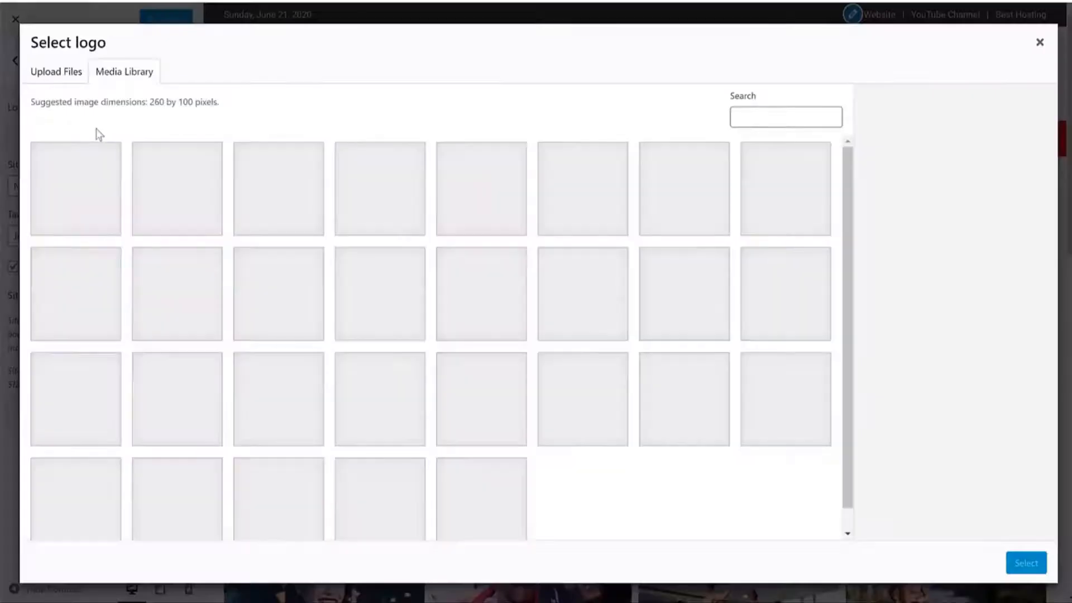
{"action": "left_click", "coordinate": [388, 203]}
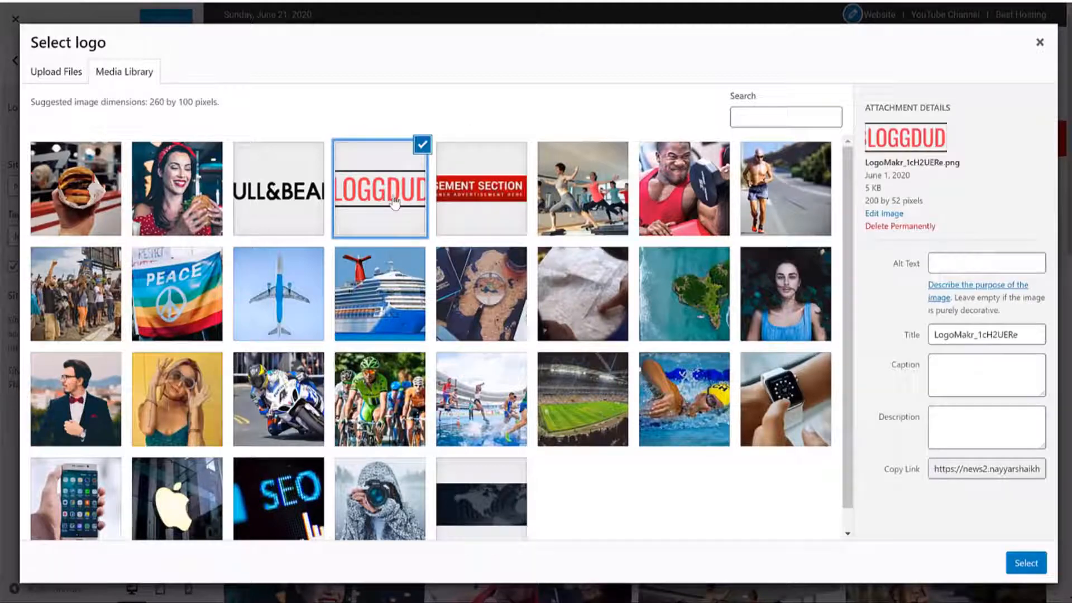
{"action": "left_click", "coordinate": [277, 201]}
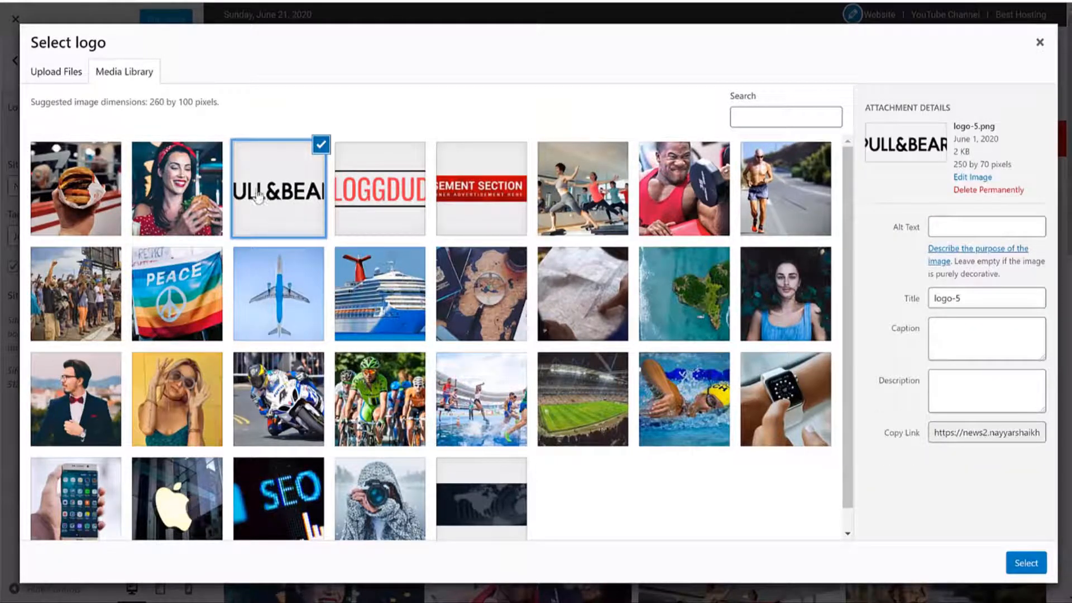
{"action": "left_click", "coordinate": [1028, 565]}
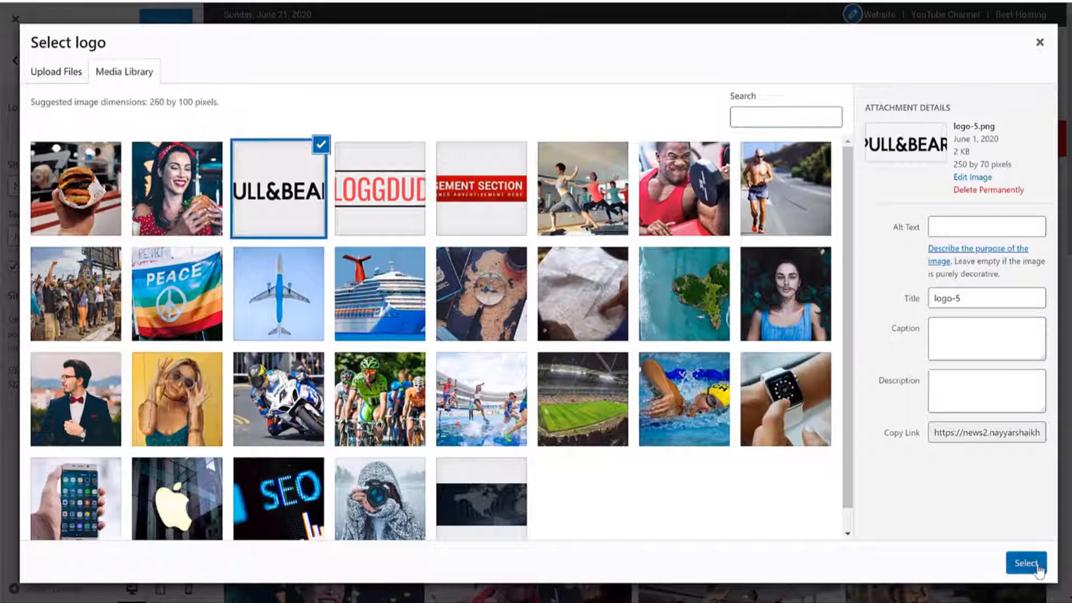
{"action": "left_click_drag", "start_coordinate": [538, 59], "coordinate": [541, 84]}
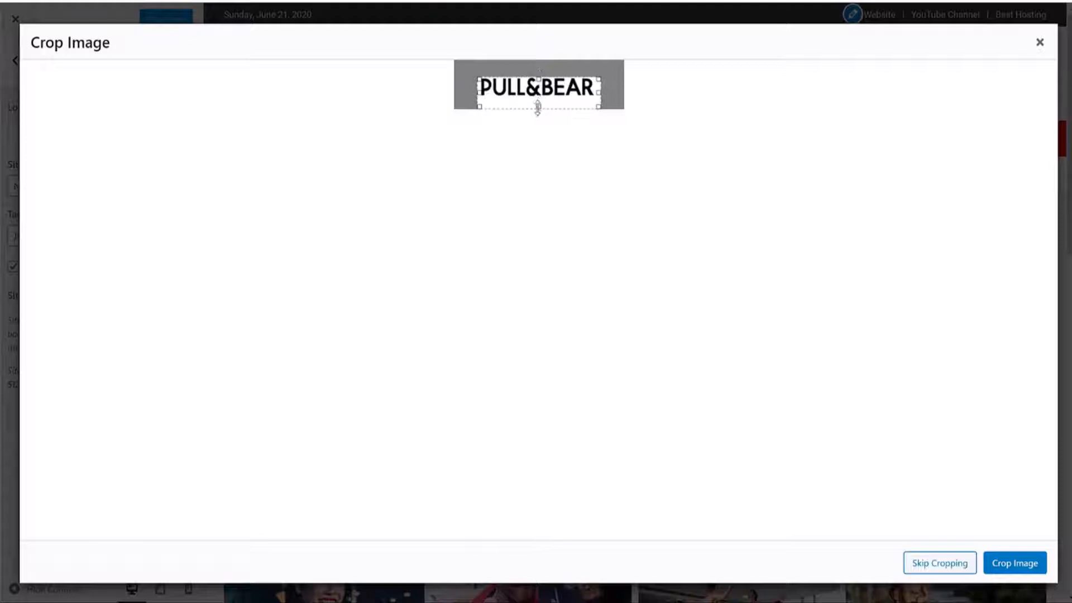
{"action": "left_click_drag", "start_coordinate": [537, 104], "coordinate": [539, 94]}
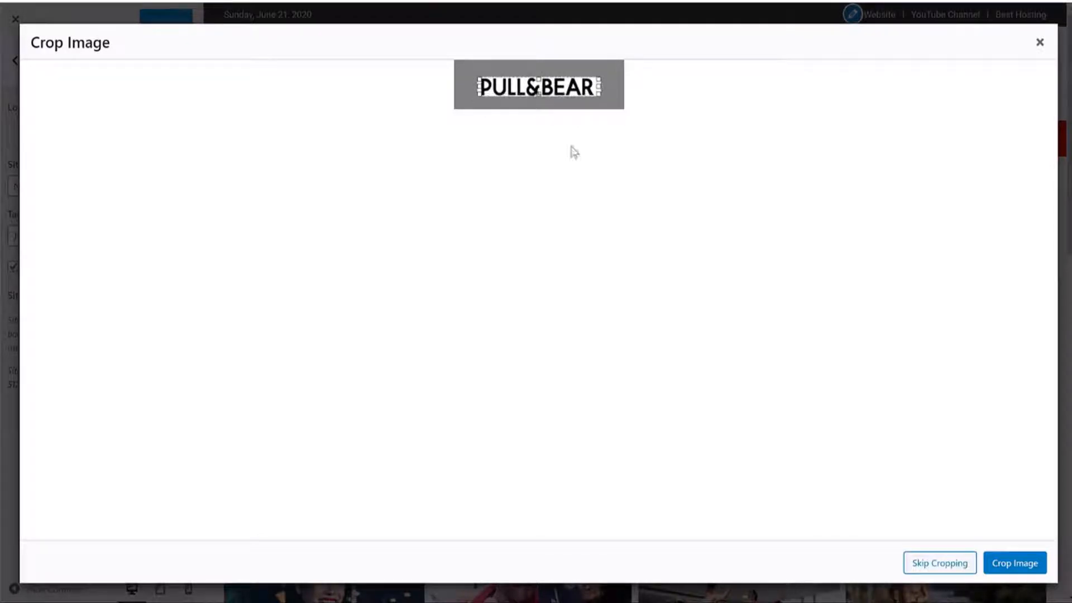
{"action": "left_click", "coordinate": [1022, 565]}
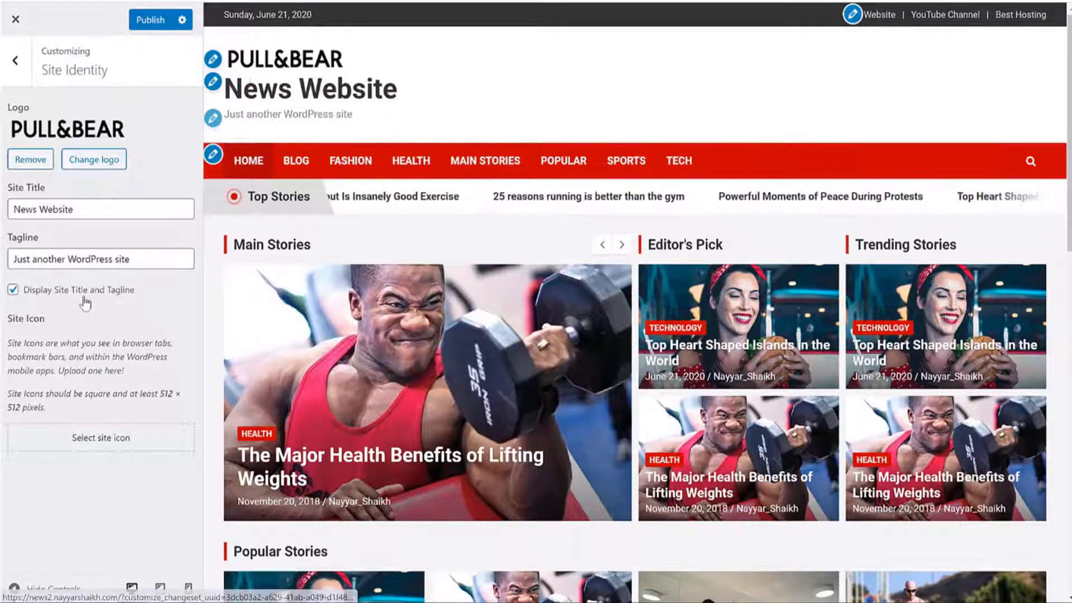
Step: Hide the site title and tagline, leaving the site icon unchanged
{"action": "left_click_drag", "start_coordinate": [47, 290], "coordinate": [131, 290]}
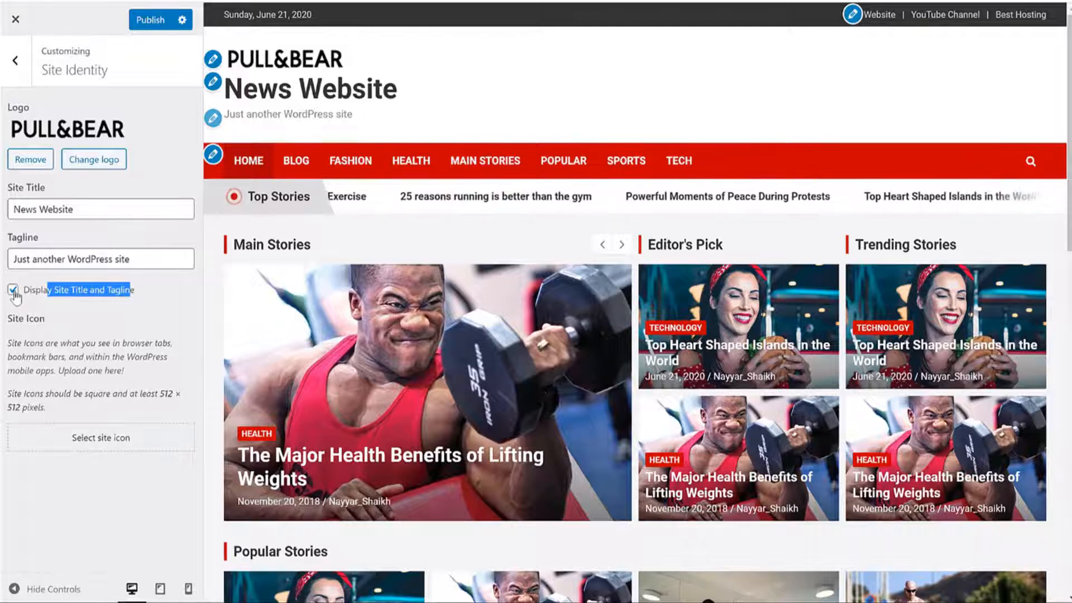
{"action": "left_click", "coordinate": [12, 289]}
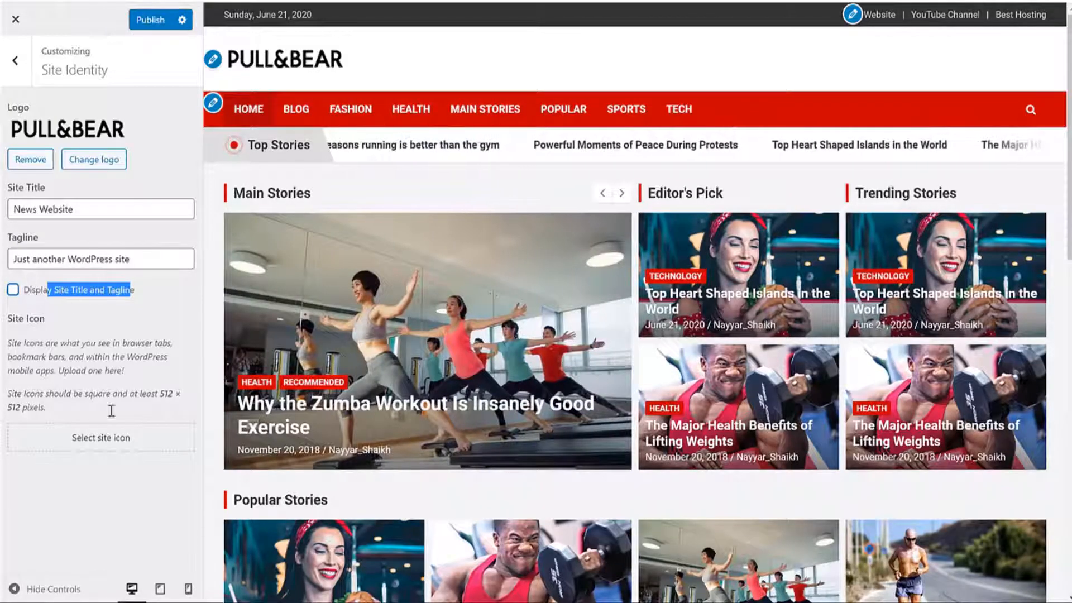
{"action": "left_click", "coordinate": [96, 439]}
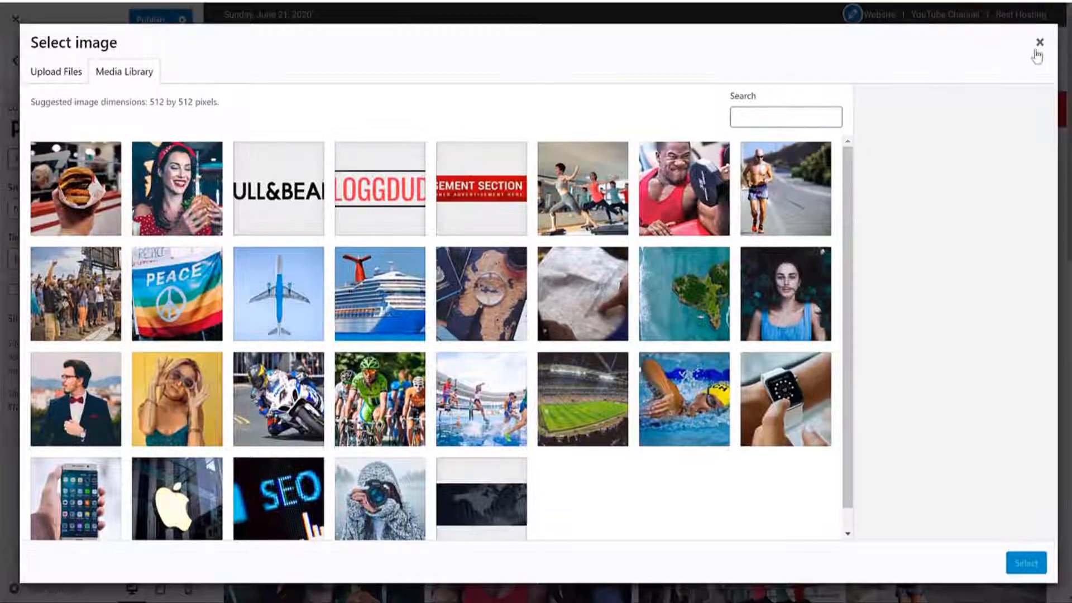
{"action": "left_click", "coordinate": [1039, 45]}
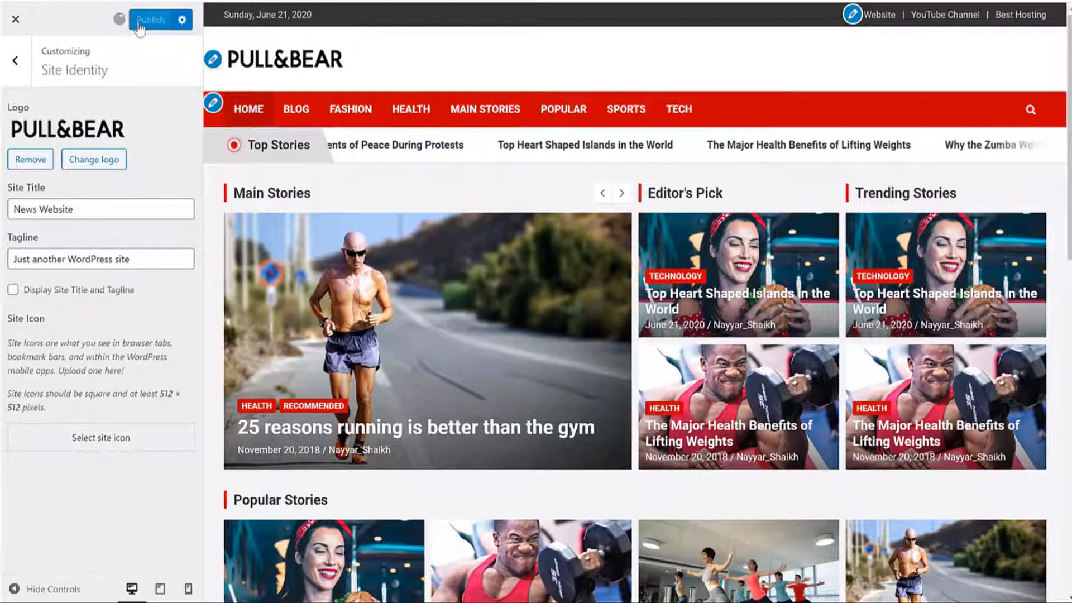
{"action": "scroll", "coordinate": [492, 194], "scroll_direction": "down", "scroll_amount": 3}
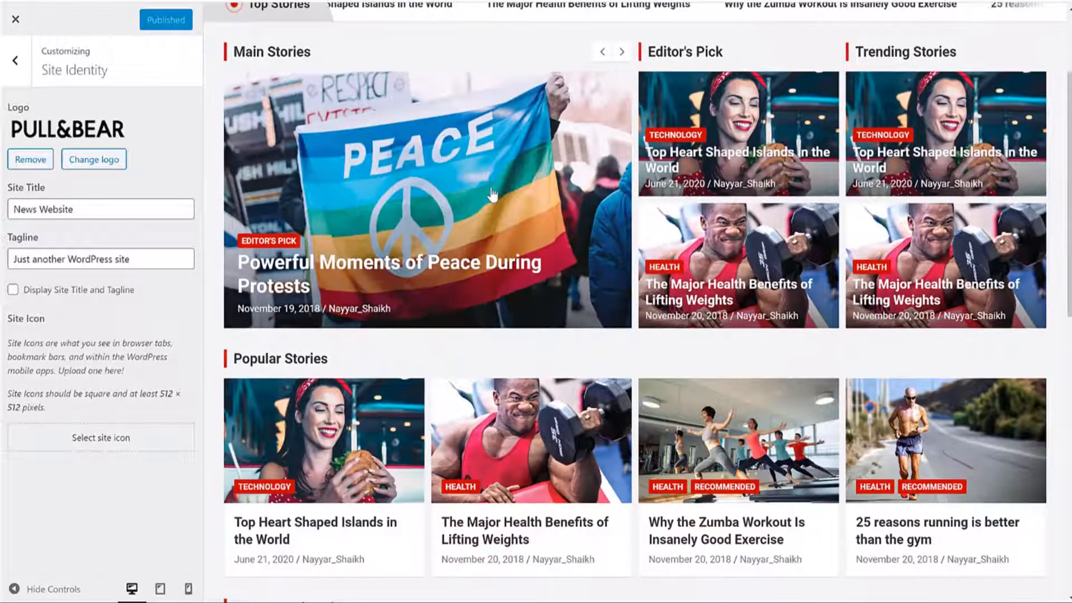
{"action": "left_click", "coordinate": [491, 194]}
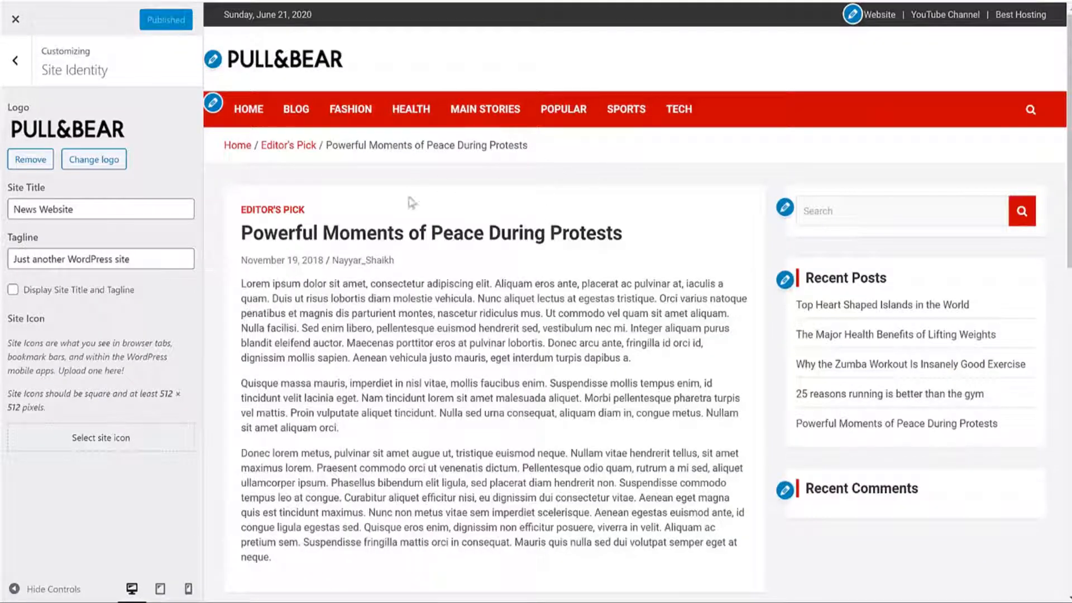
{"action": "left_click", "coordinate": [24, 68]}
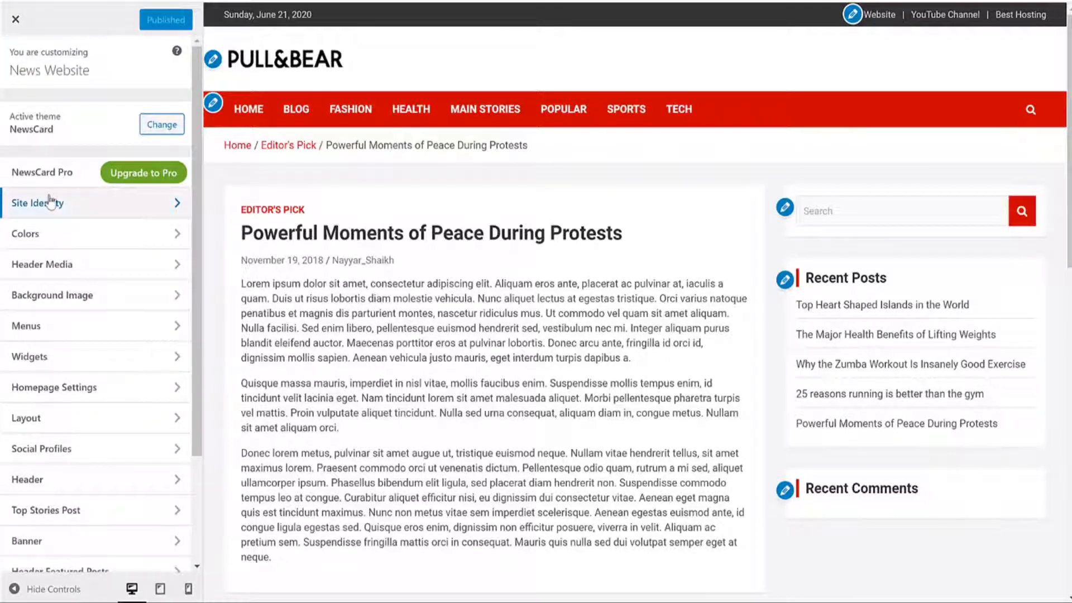
Step: Enable Show Featured Image in Posts Single in NewsCard Settings and reload the homepage preview
{"action": "scroll", "coordinate": [84, 276], "scroll_direction": "down", "scroll_amount": 3}
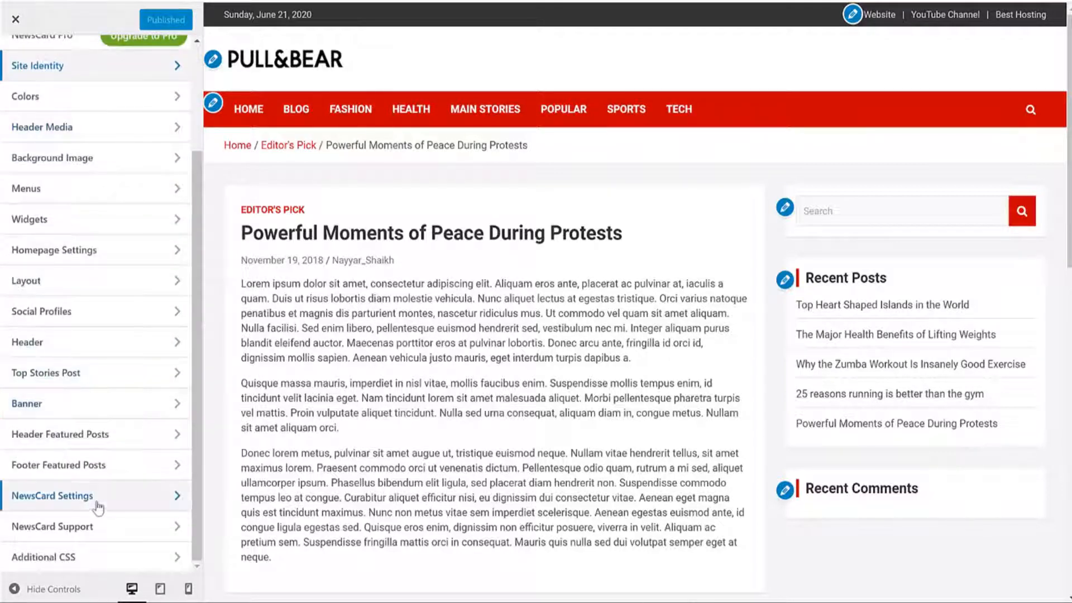
{"action": "left_click", "coordinate": [93, 505]}
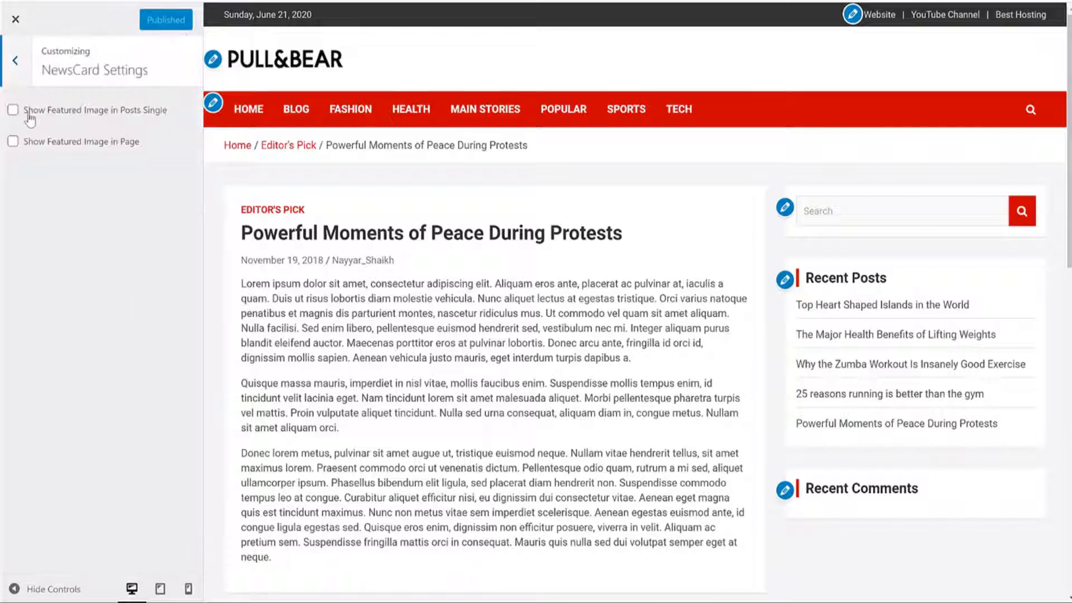
{"action": "left_click", "coordinate": [29, 114]}
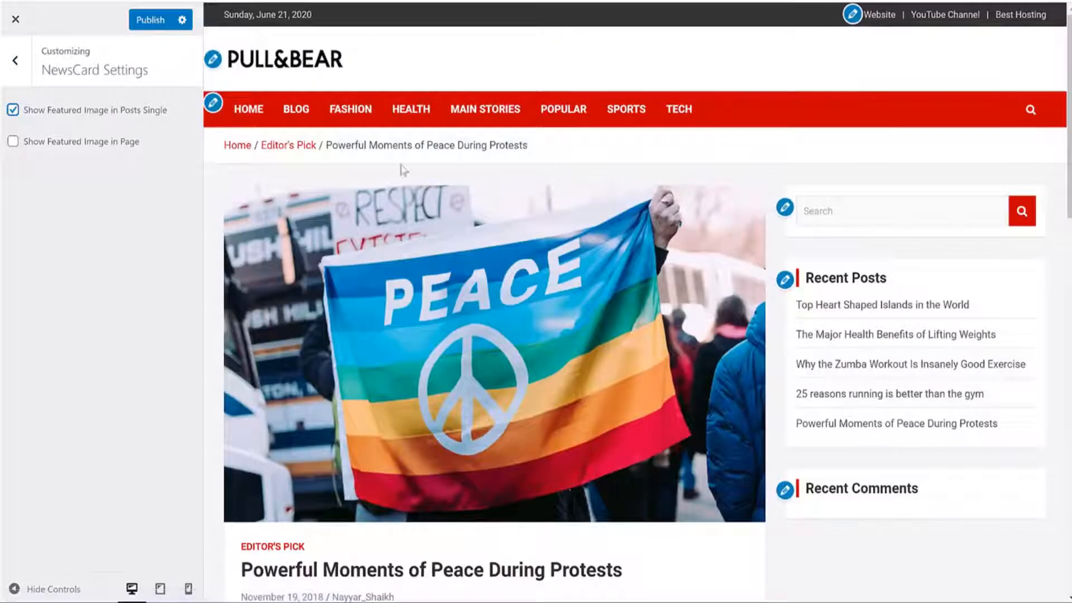
{"action": "scroll", "coordinate": [477, 81], "scroll_direction": "down", "scroll_amount": 3}
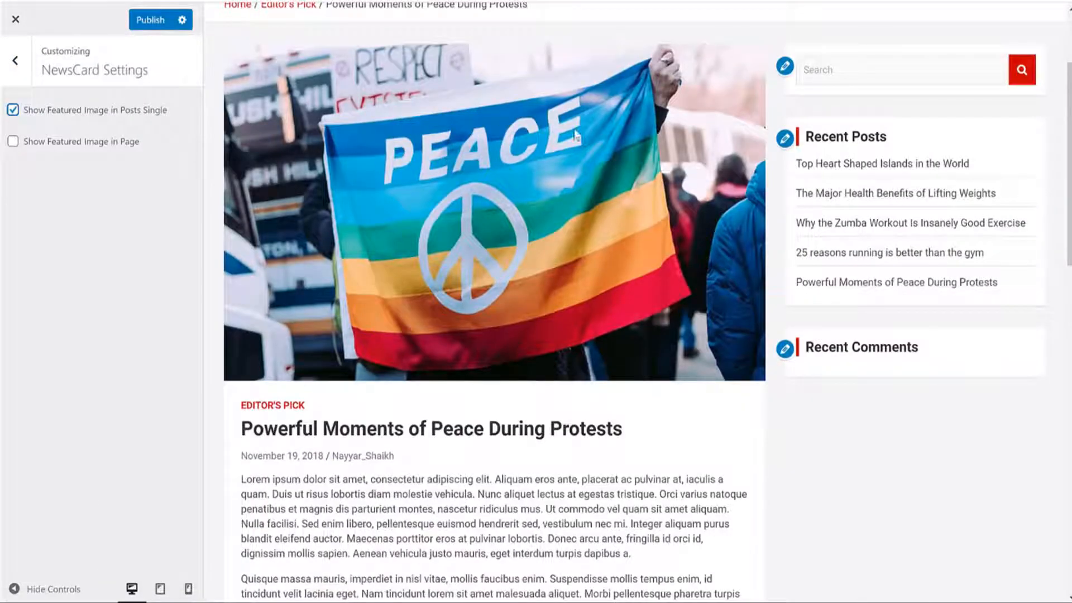
{"action": "scroll", "coordinate": [529, 156], "scroll_direction": "up", "scroll_amount": 3}
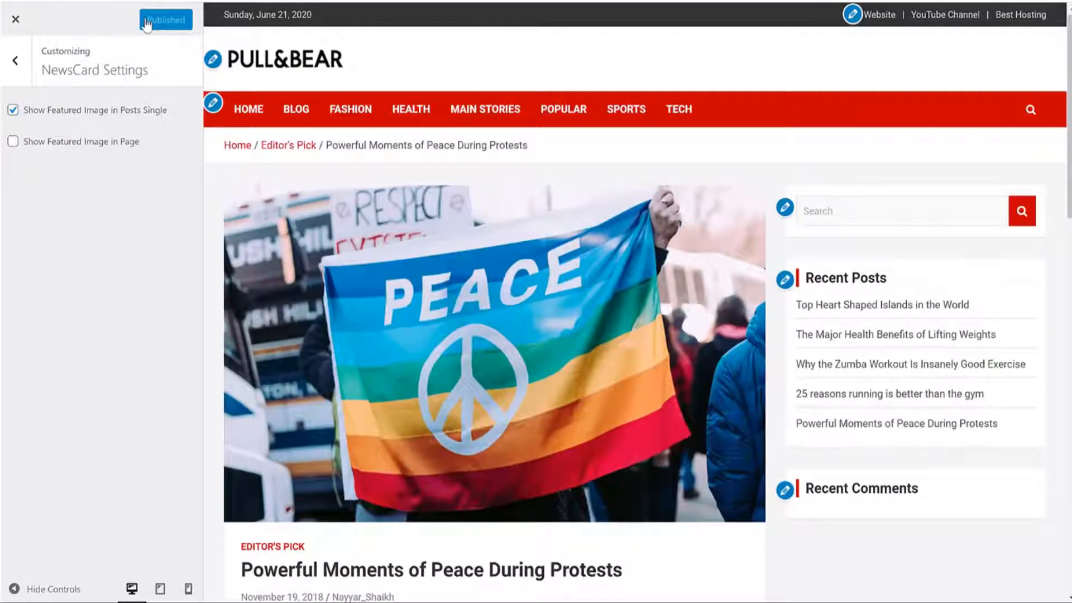
{"action": "left_click", "coordinate": [246, 114]}
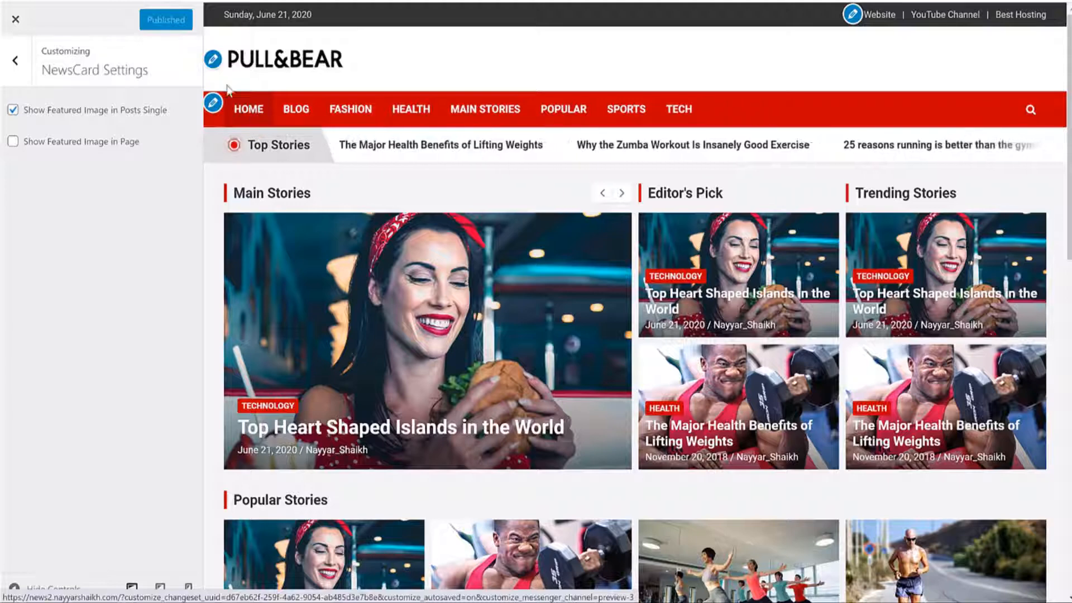
Step: Inspect the Front Page Content Section and Front Page Sidebar Section widget areas
{"action": "left_click", "coordinate": [22, 74]}
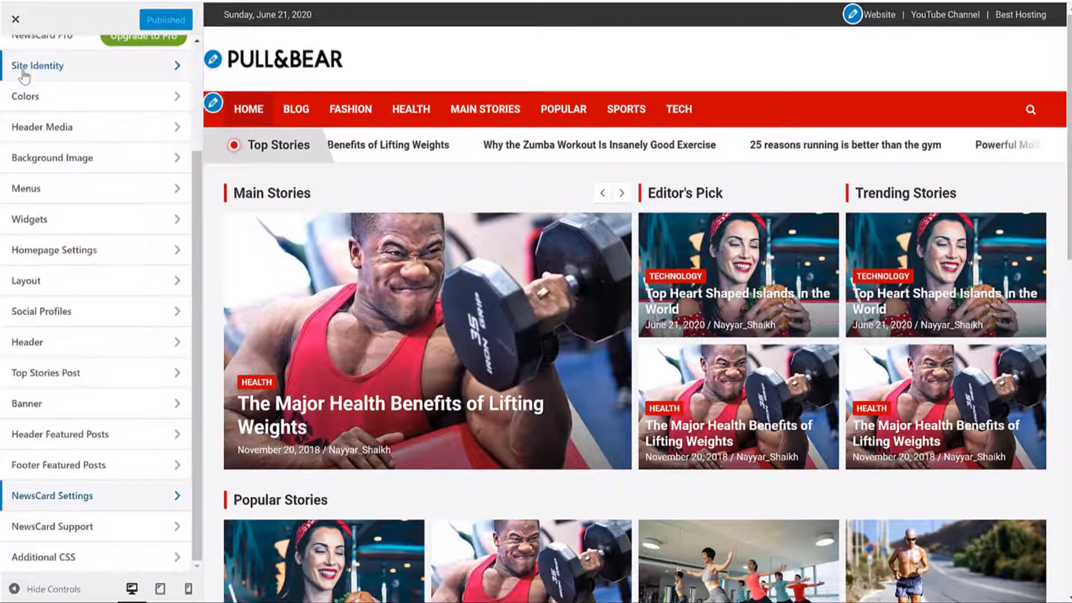
{"action": "scroll", "coordinate": [96, 250], "scroll_direction": "up", "scroll_amount": 3}
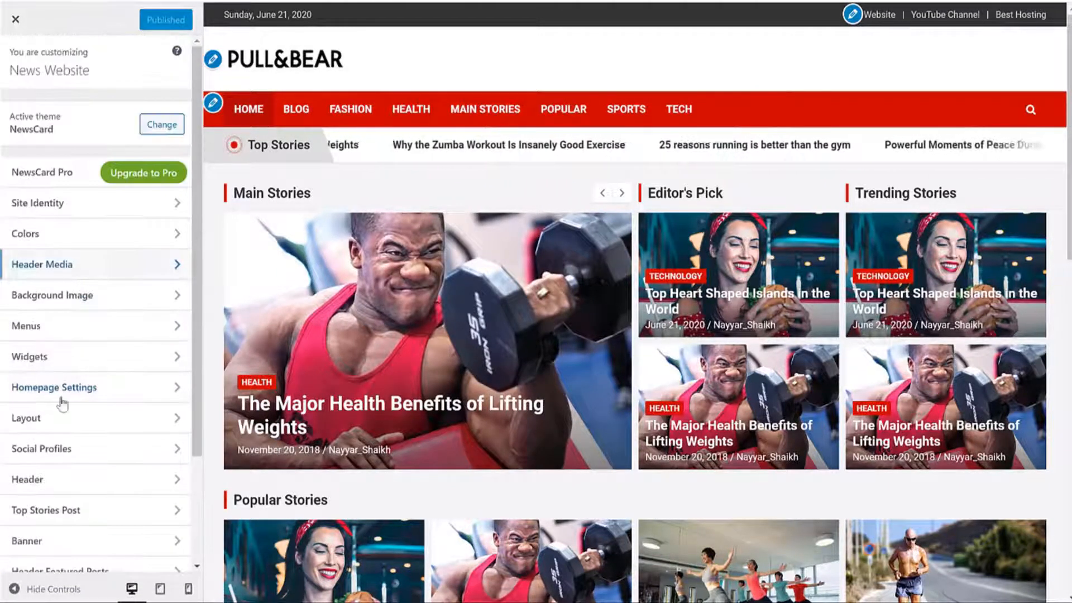
{"action": "left_click", "coordinate": [69, 361]}
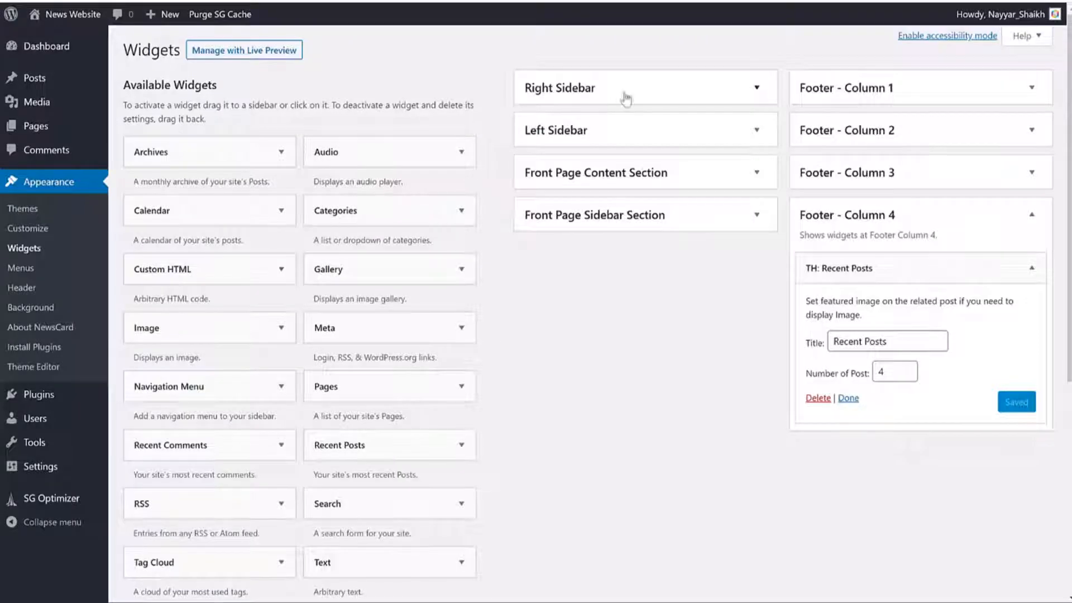
{"action": "left_click", "coordinate": [628, 174]}
{"action": "left_click", "coordinate": [629, 174]}
{"action": "left_click", "coordinate": [636, 217]}
{"action": "left_click", "coordinate": [636, 218]}
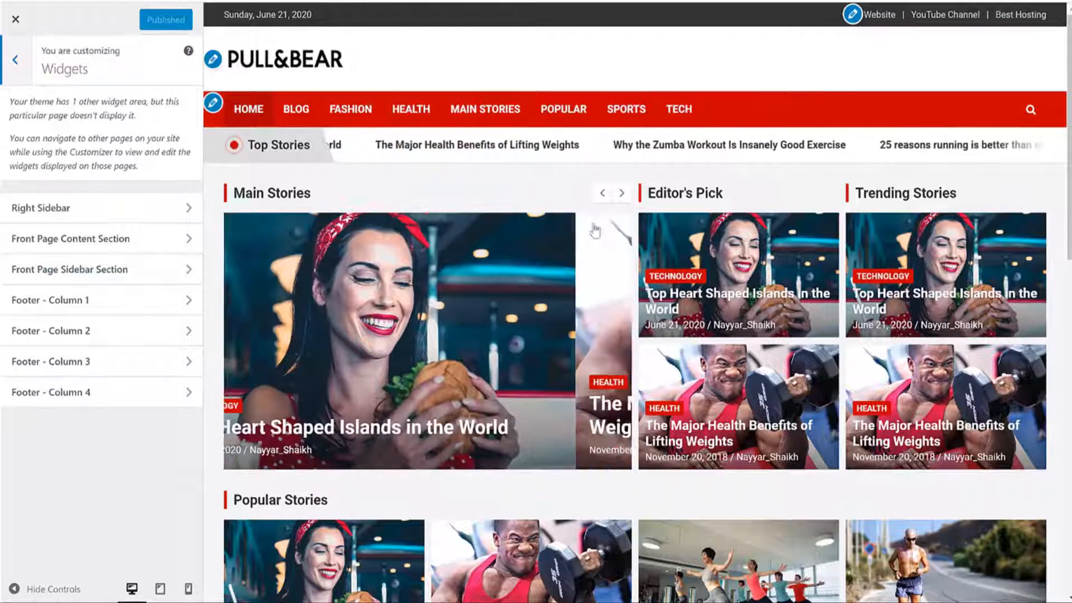
Step: Browse the homepage preview and go back to the main Customizer section list
{"action": "scroll", "coordinate": [596, 226], "scroll_direction": "down", "scroll_amount": 8}
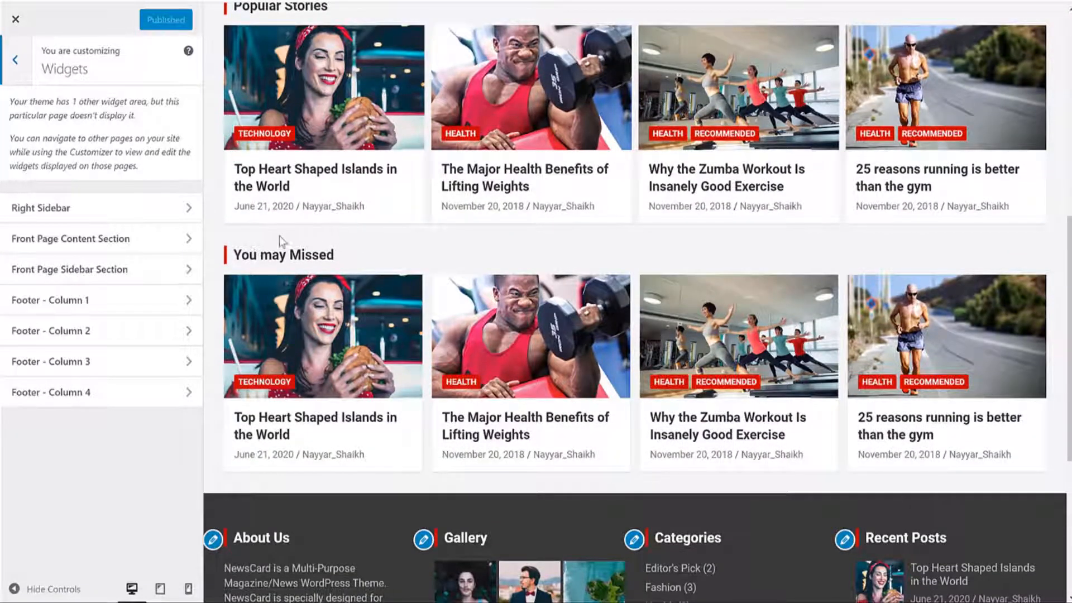
{"action": "scroll", "coordinate": [279, 242], "scroll_direction": "up", "scroll_amount": 8}
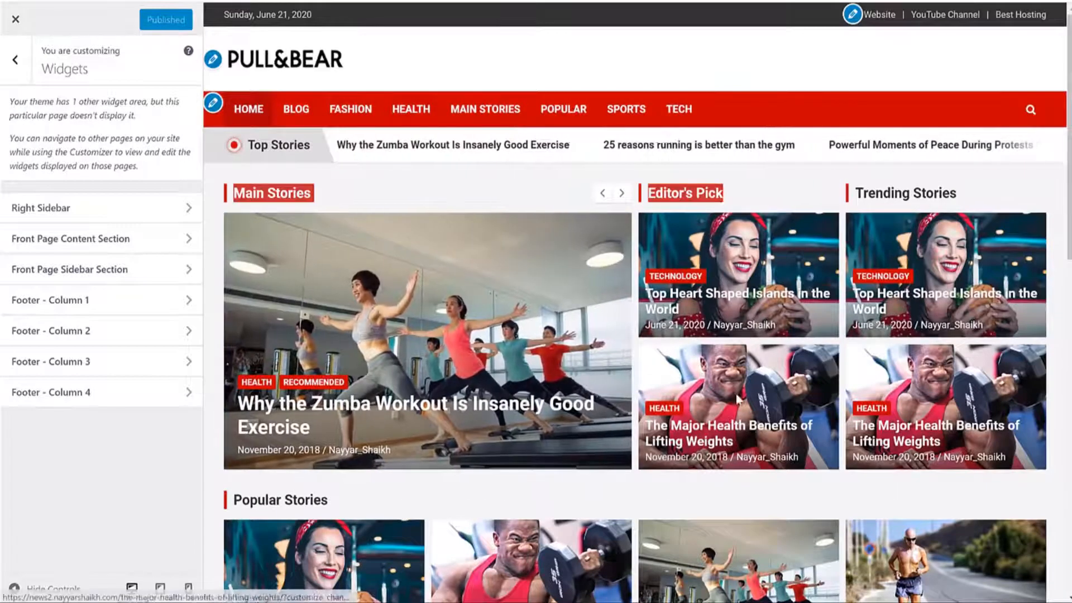
{"action": "scroll", "coordinate": [342, 328], "scroll_direction": "down", "scroll_amount": 4}
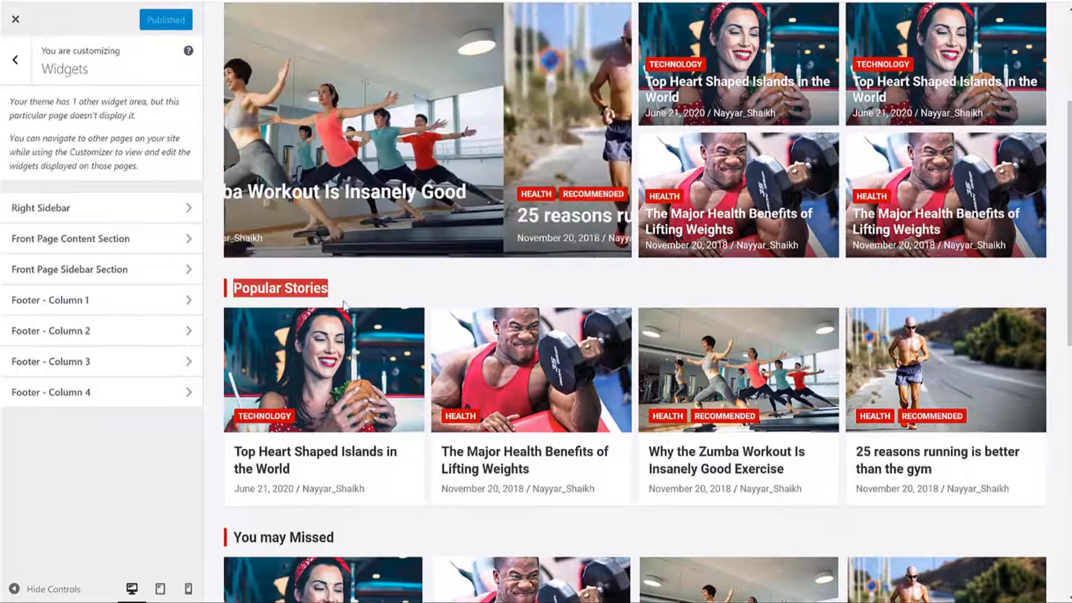
{"action": "scroll", "coordinate": [320, 290], "scroll_direction": "down", "scroll_amount": 4}
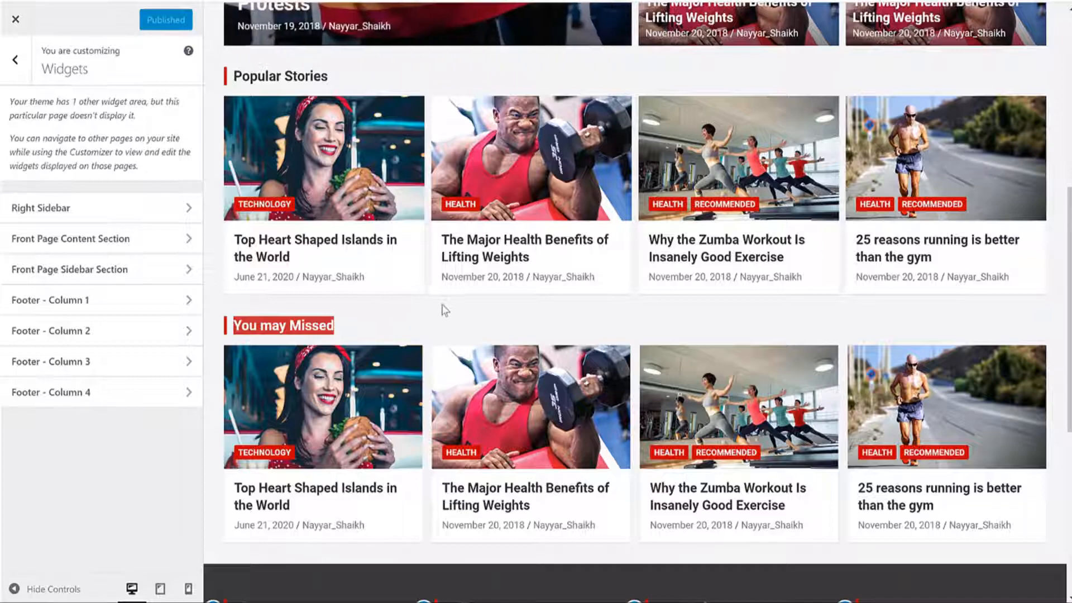
{"action": "scroll", "coordinate": [447, 306], "scroll_direction": "up", "scroll_amount": 8}
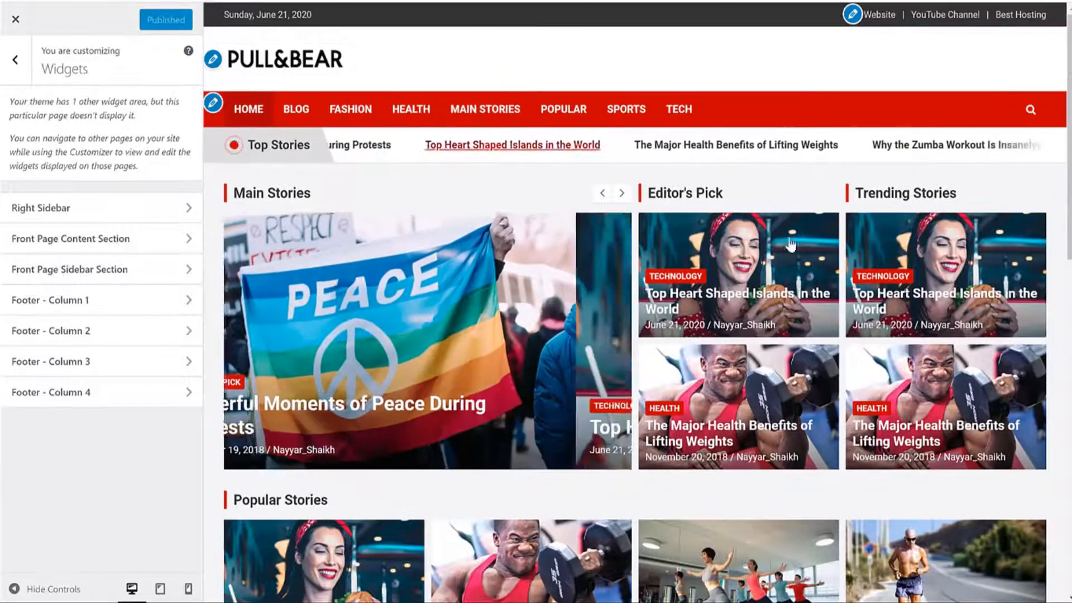
{"action": "scroll", "coordinate": [715, 228], "scroll_direction": "down", "scroll_amount": 8}
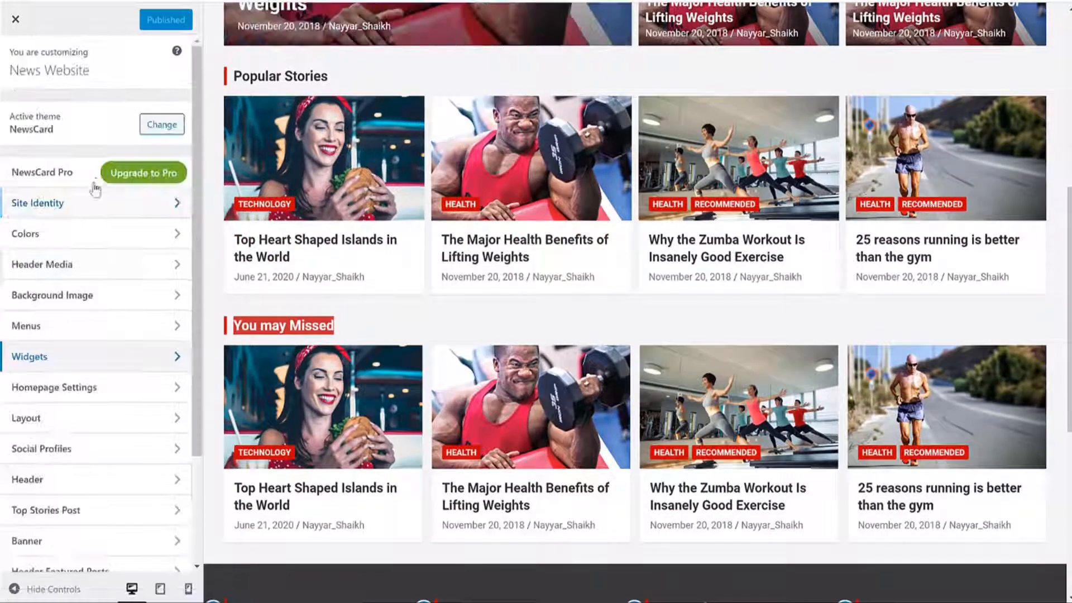
{"action": "key", "text": "Escape"}
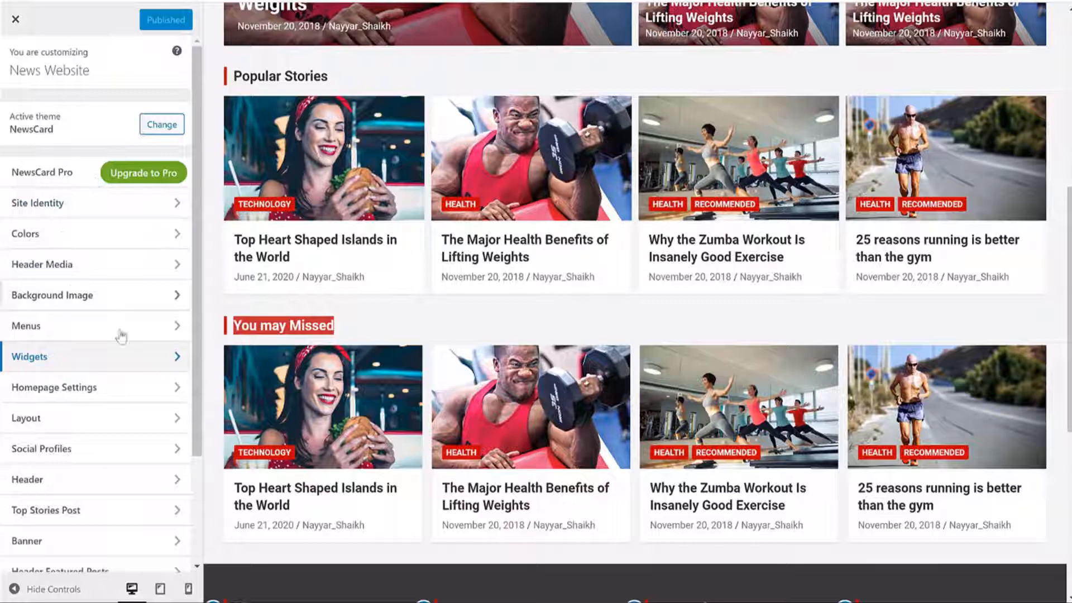
{"action": "scroll", "coordinate": [121, 335], "scroll_direction": "down", "scroll_amount": 3}
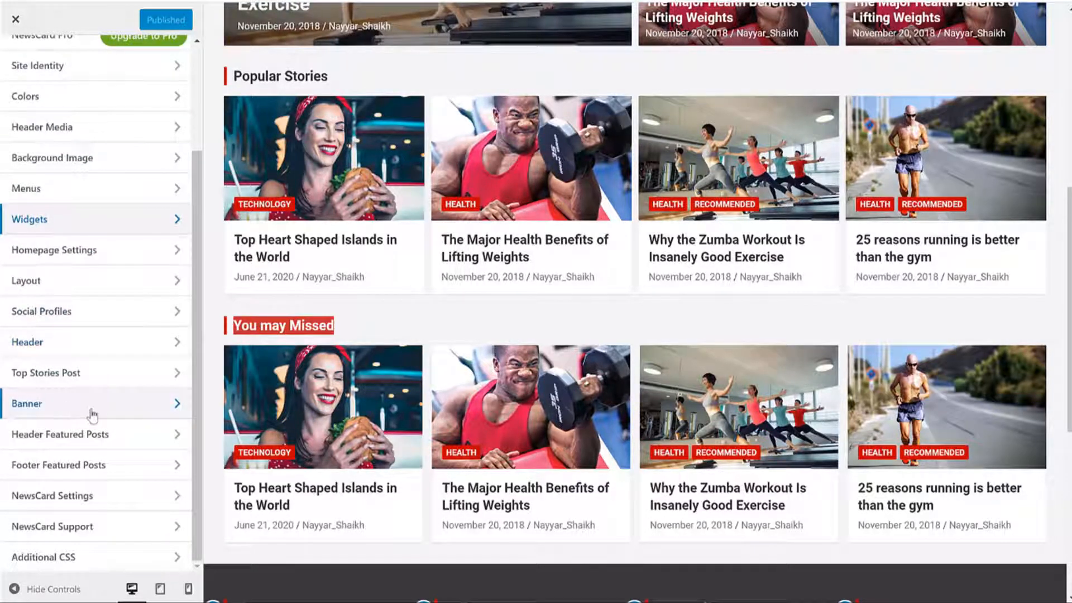
Step: Open Banner Settings and switch the preview to the Blog page
{"action": "left_click", "coordinate": [93, 414]}
{"action": "left_click", "coordinate": [95, 124]}
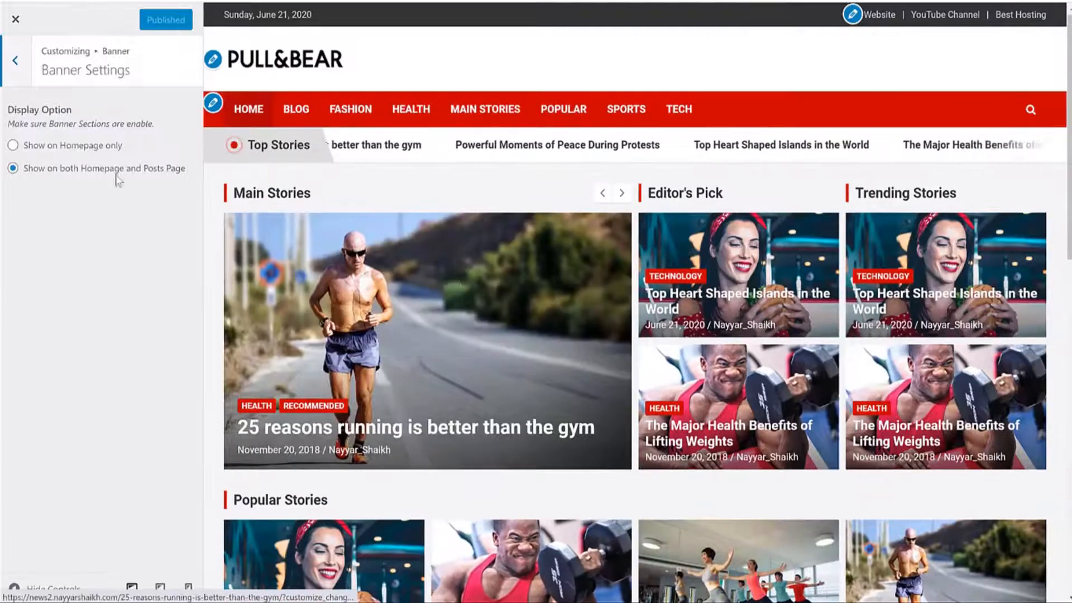
{"action": "left_click", "coordinate": [303, 119]}
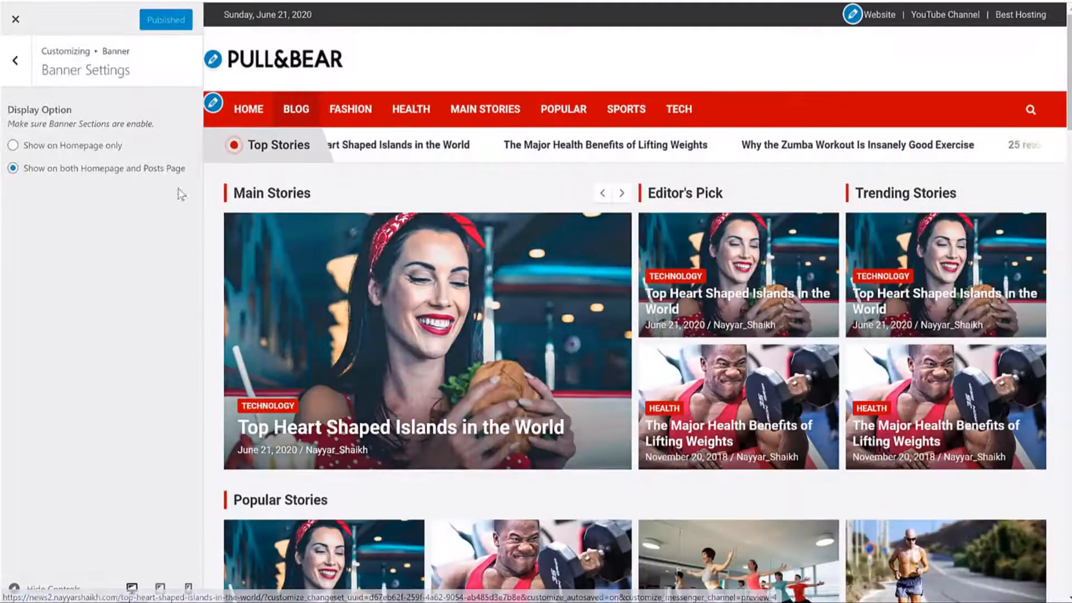
Step: Try Homepage-only banner display, then set it back to both homepage and posts page
{"action": "left_click", "coordinate": [55, 146]}
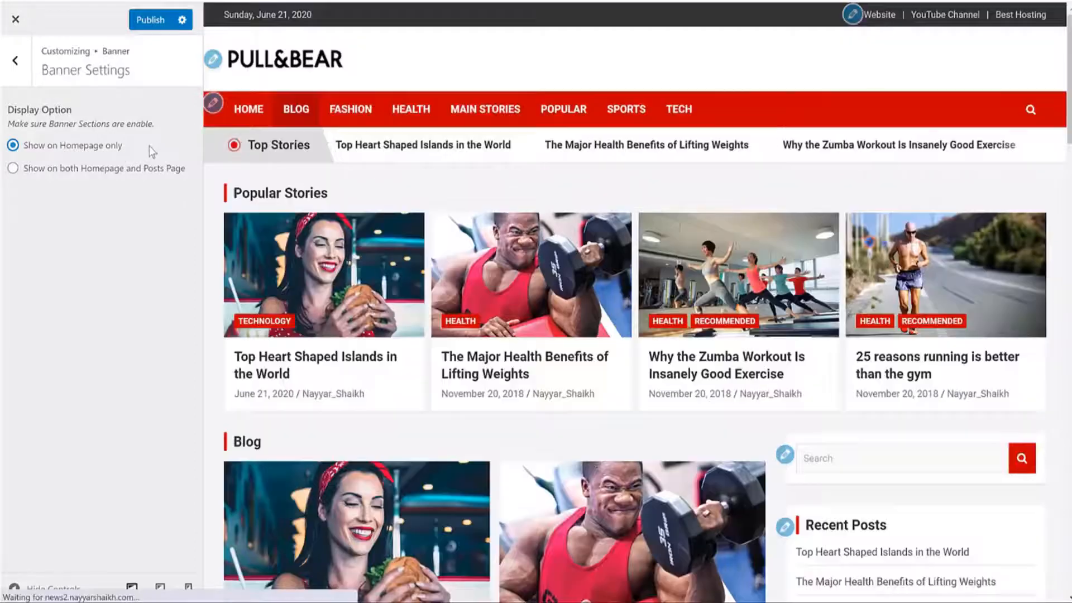
{"action": "scroll", "coordinate": [443, 211], "scroll_direction": "down", "scroll_amount": 3}
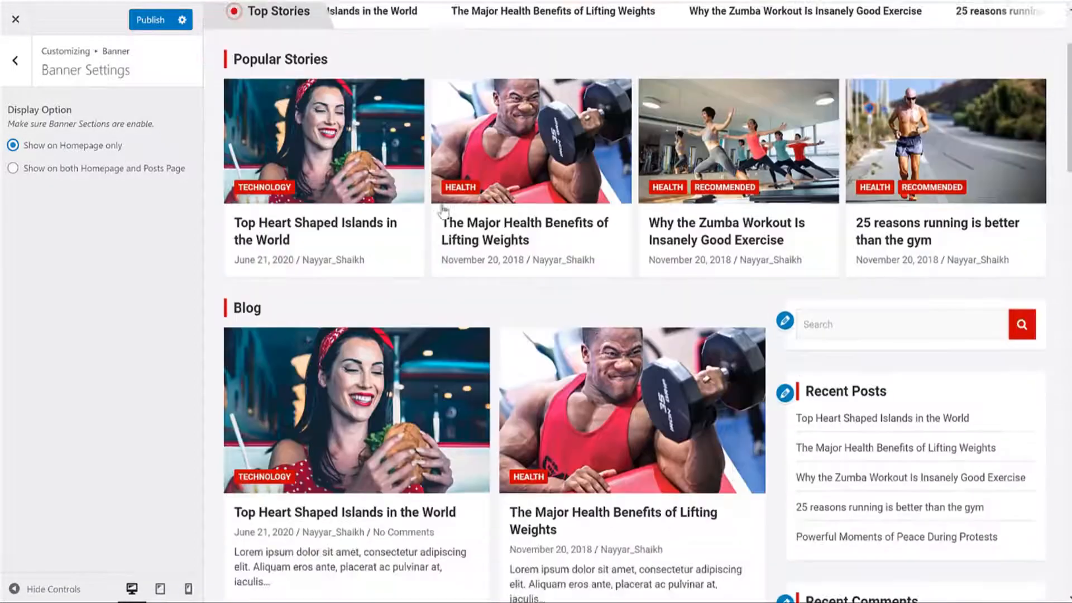
{"action": "scroll", "coordinate": [444, 211], "scroll_direction": "up", "scroll_amount": 3}
{"action": "left_click", "coordinate": [56, 169]}
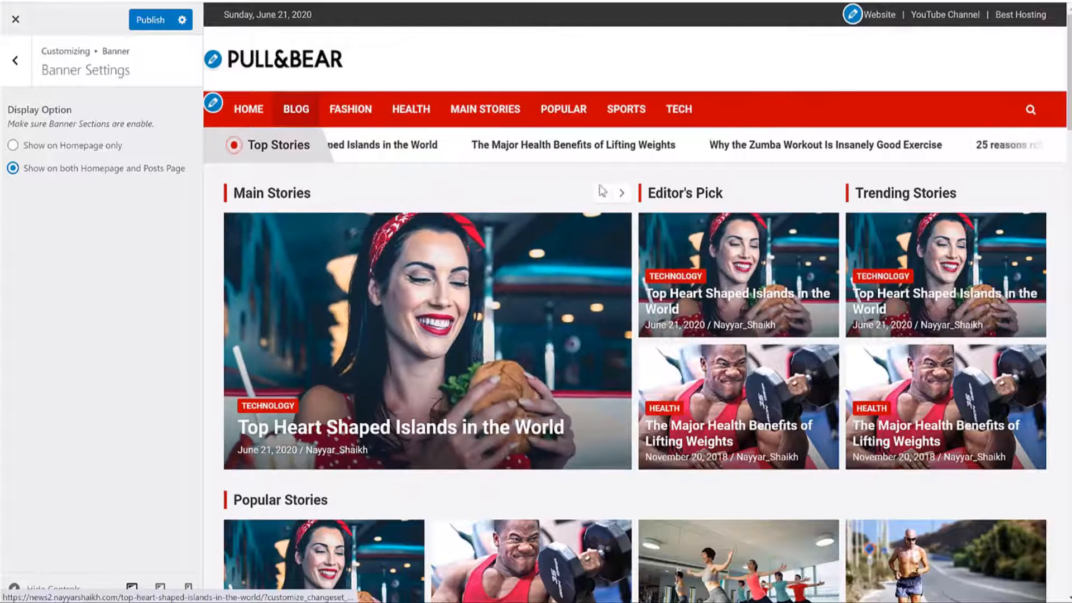
{"action": "left_click", "coordinate": [13, 62]}
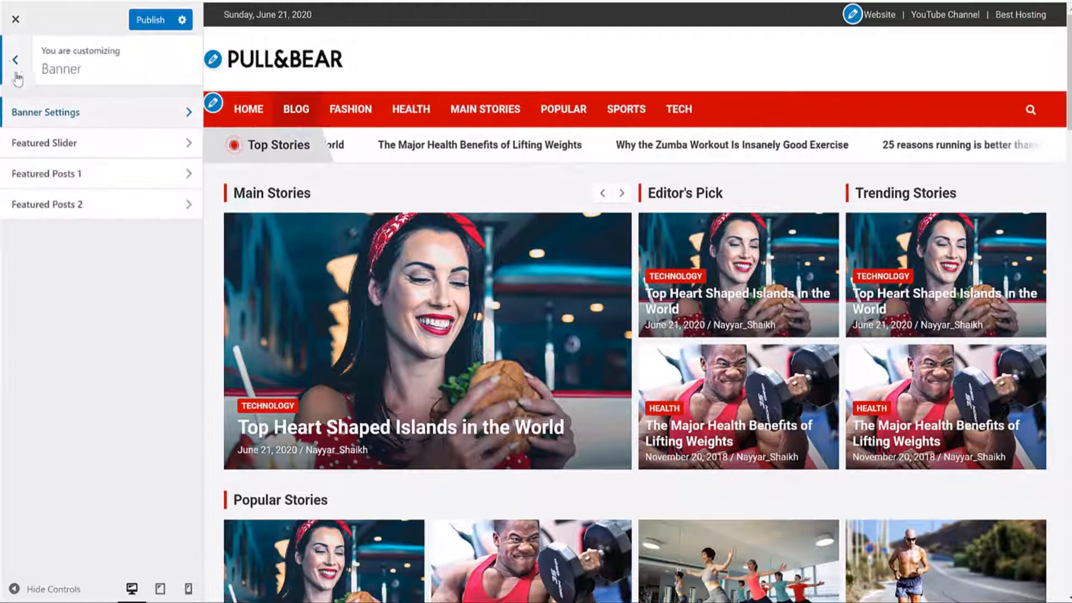
Step: Set the Featured Slider to Show Posts from Category with the Main Stories category
{"action": "left_click", "coordinate": [67, 144]}
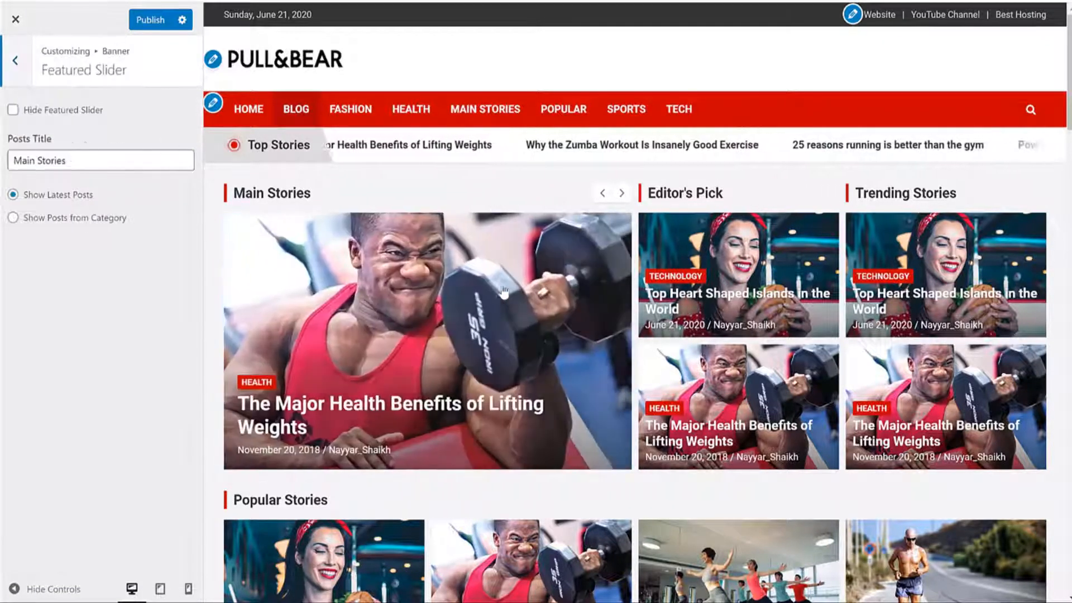
{"action": "left_click", "coordinate": [621, 194]}
{"action": "left_click", "coordinate": [622, 196]}
{"action": "left_click", "coordinate": [621, 193]}
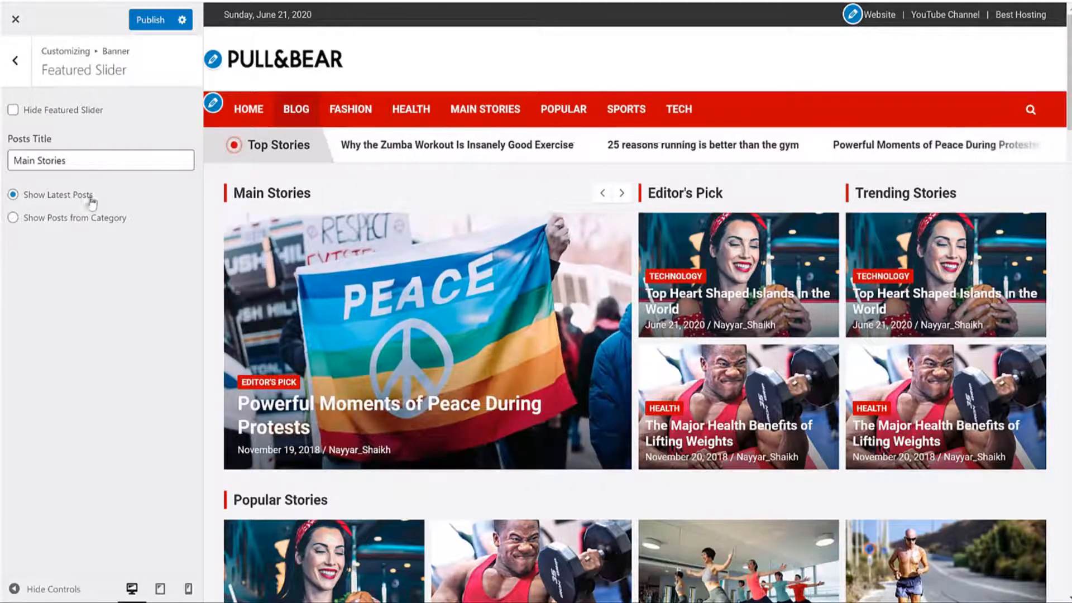
{"action": "left_click_drag", "start_coordinate": [92, 199], "coordinate": [36, 208]}
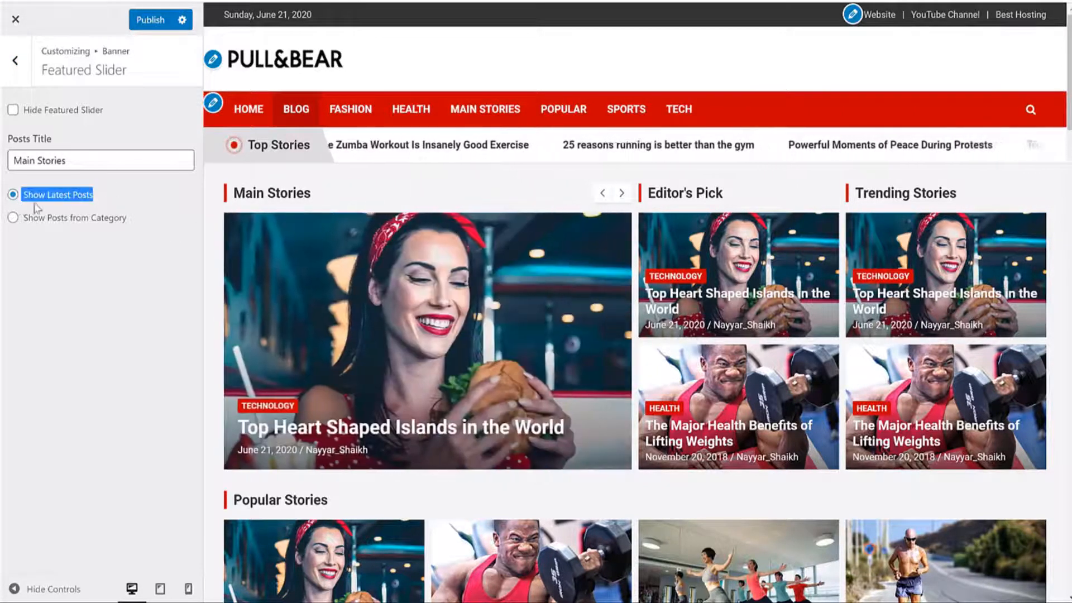
{"action": "left_click", "coordinate": [59, 219]}
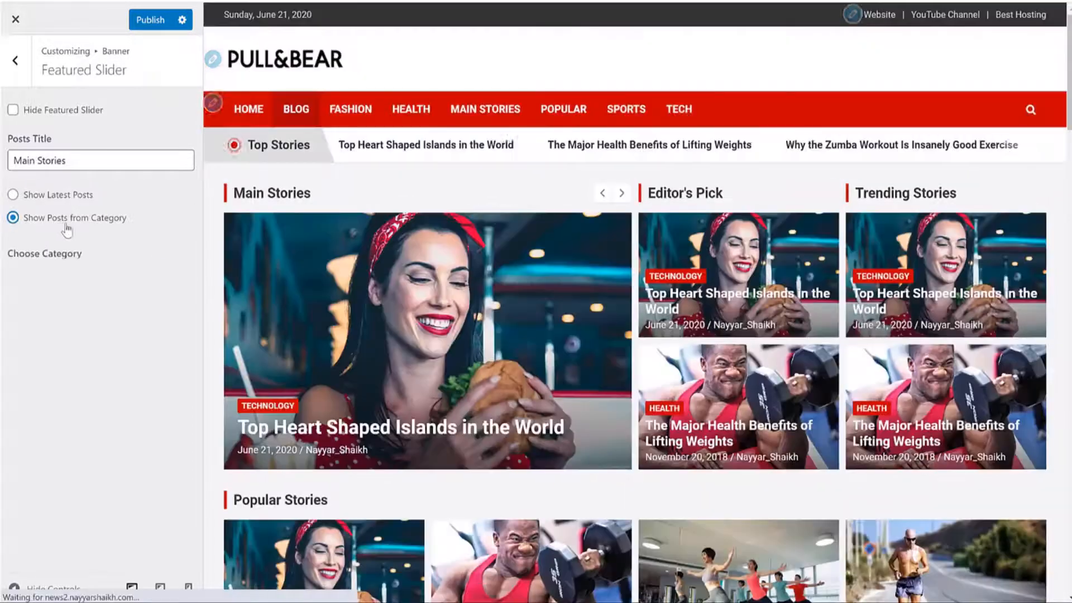
{"action": "left_click", "coordinate": [94, 275]}
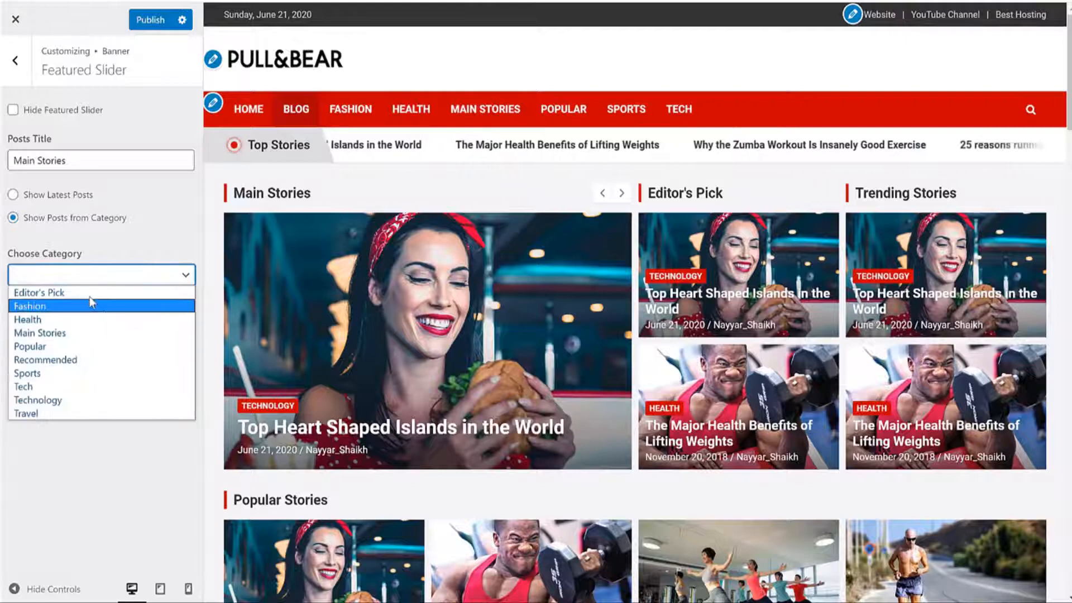
{"action": "left_click", "coordinate": [87, 335]}
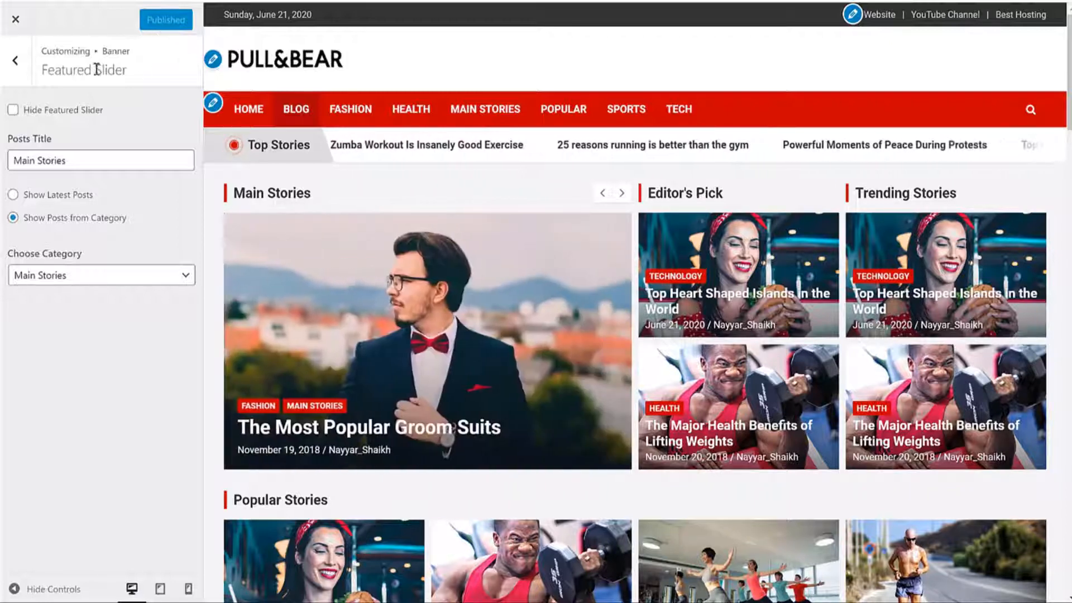
{"action": "left_click", "coordinate": [17, 63]}
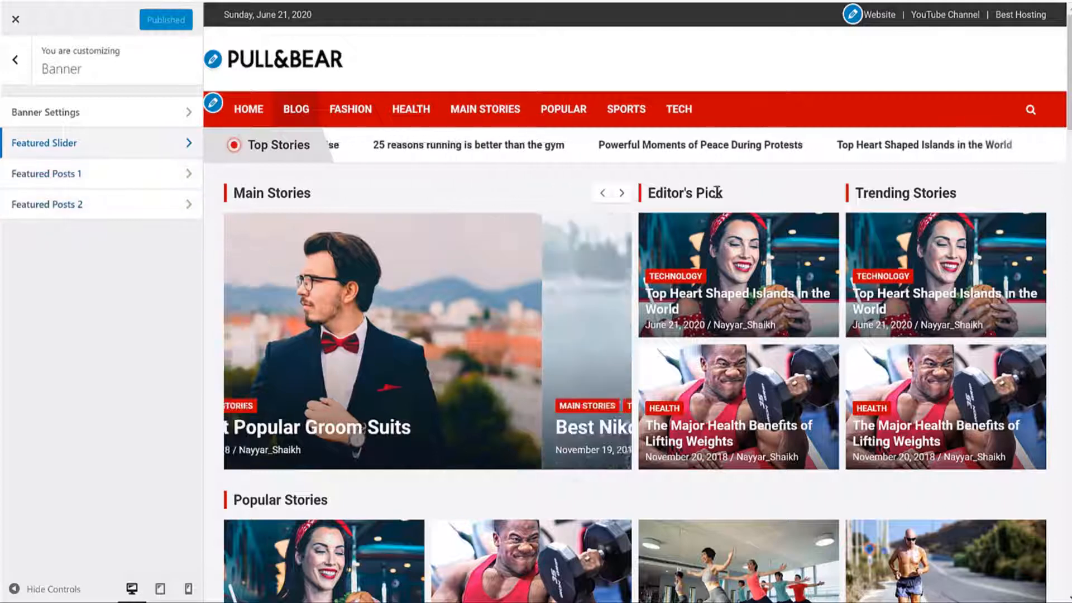
{"action": "triple_click", "coordinate": [636, 192]}
{"action": "left_click_drag", "start_coordinate": [986, 203], "coordinate": [859, 189]}
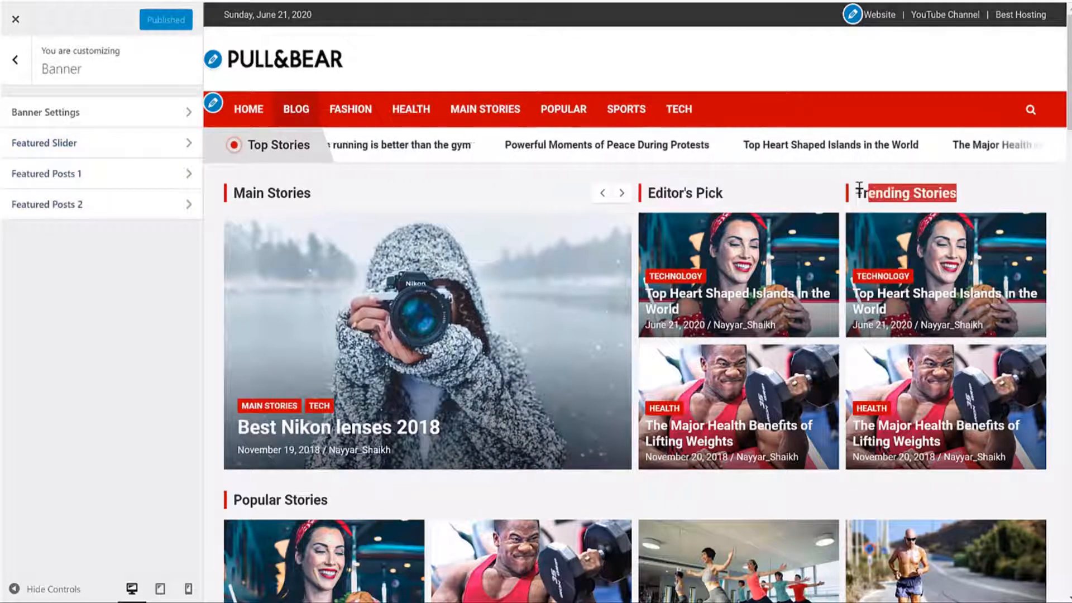
Step: Set Featured Posts 1 to show posts from the Editor's Pick category
{"action": "left_click", "coordinate": [115, 178]}
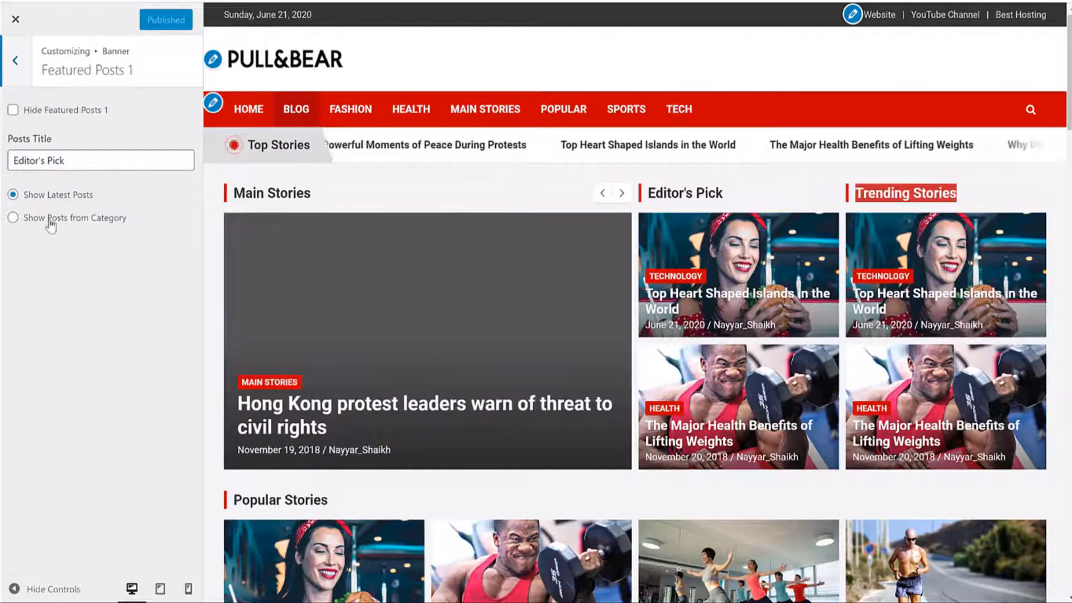
{"action": "left_click_drag", "start_coordinate": [102, 197], "coordinate": [32, 199]}
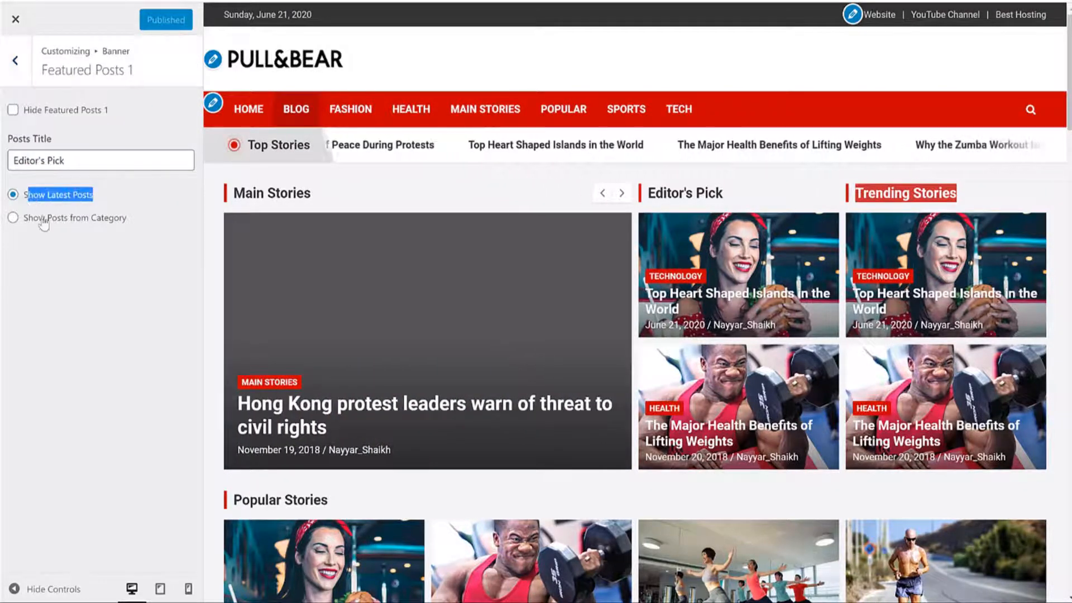
{"action": "left_click", "coordinate": [44, 220]}
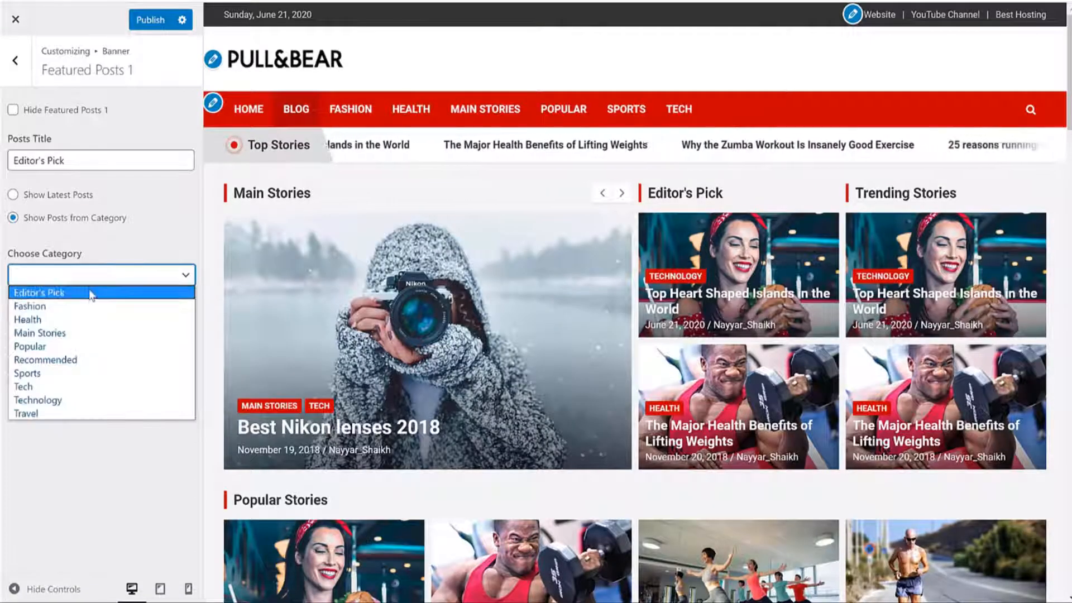
{"action": "left_click", "coordinate": [91, 291]}
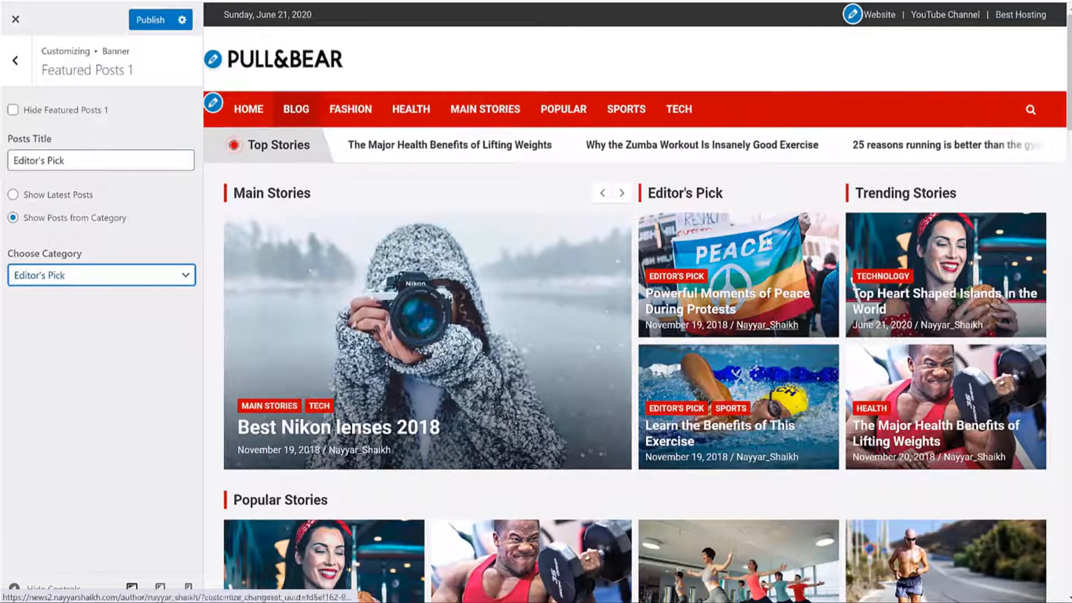
{"action": "left_click", "coordinate": [17, 61]}
Step: Uncheck Hide Featured Posts 1 so the Editor's Pick block stays visible
{"action": "left_click", "coordinate": [99, 181]}
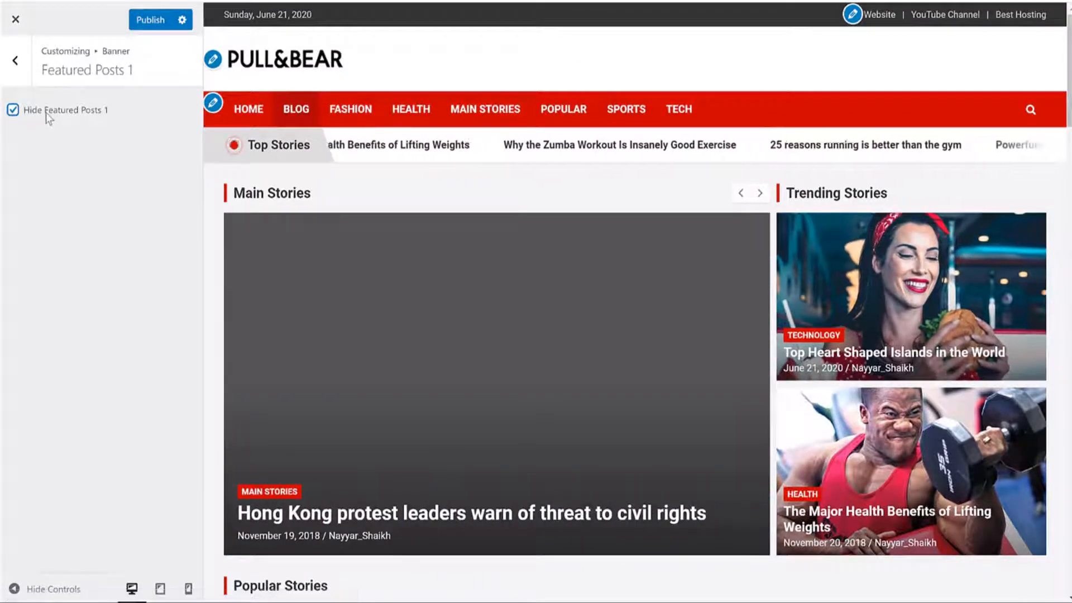
{"action": "left_click", "coordinate": [47, 114]}
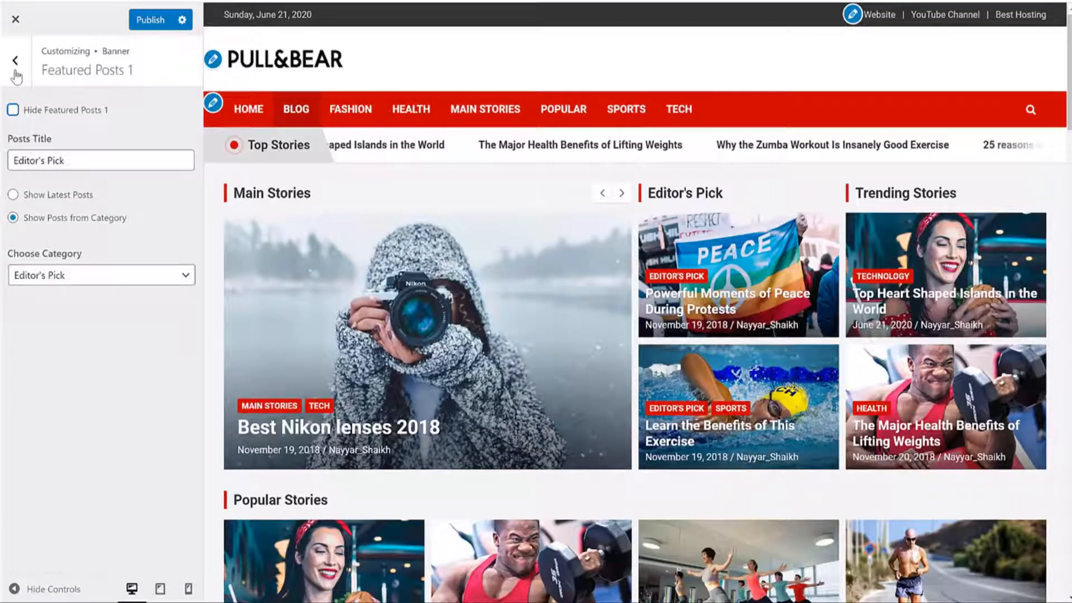
{"action": "left_click", "coordinate": [16, 72]}
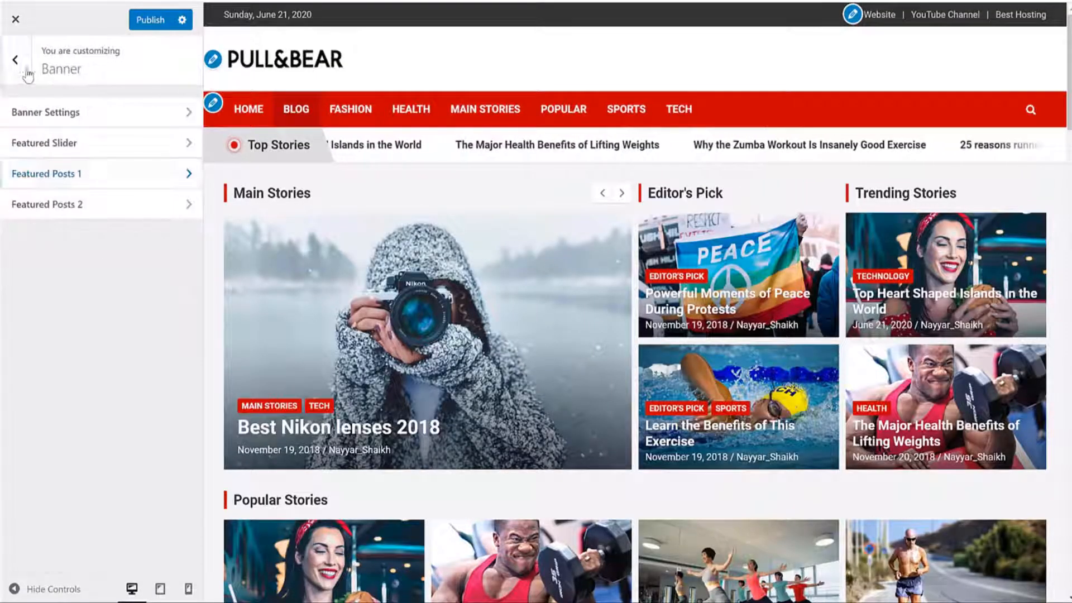
Step: Set Featured Posts 2 (Trending Stories) to show posts from the Tech category
{"action": "left_click", "coordinate": [178, 204]}
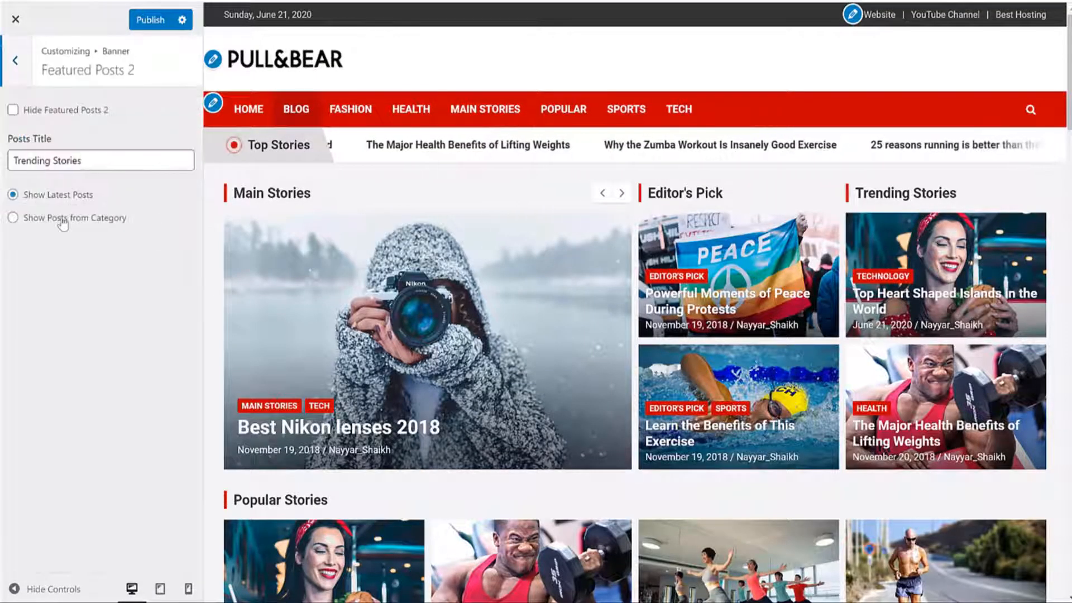
{"action": "left_click", "coordinate": [63, 223]}
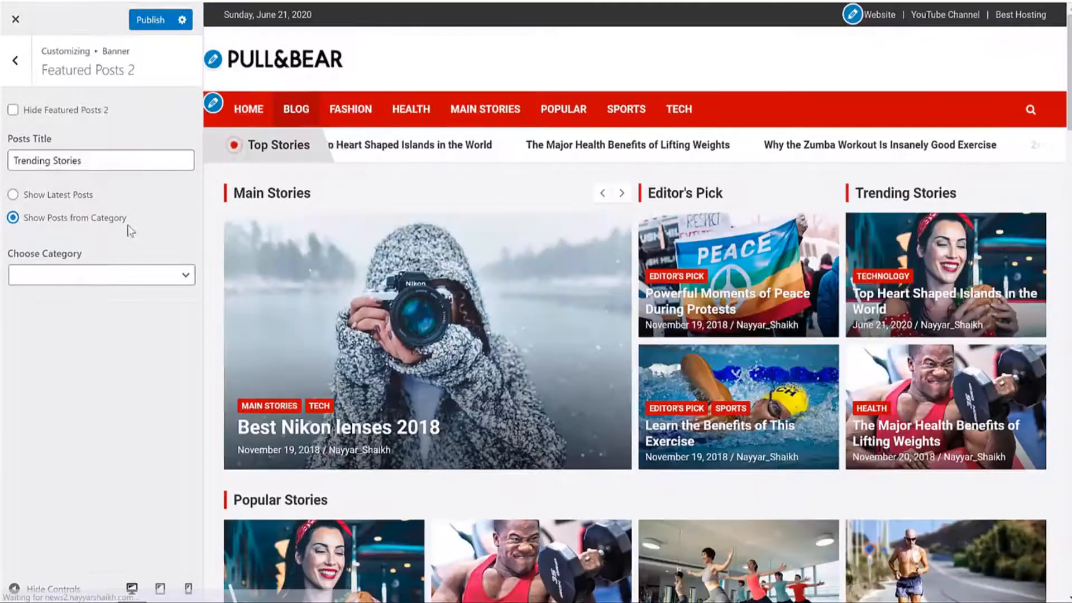
{"action": "left_click", "coordinate": [134, 274]}
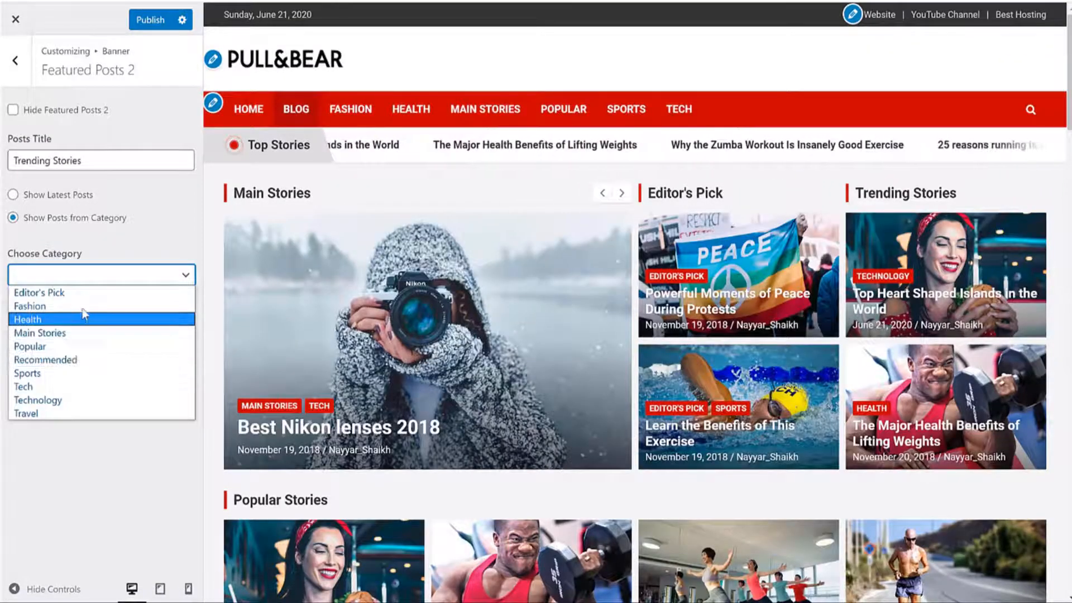
{"action": "left_click", "coordinate": [82, 387]}
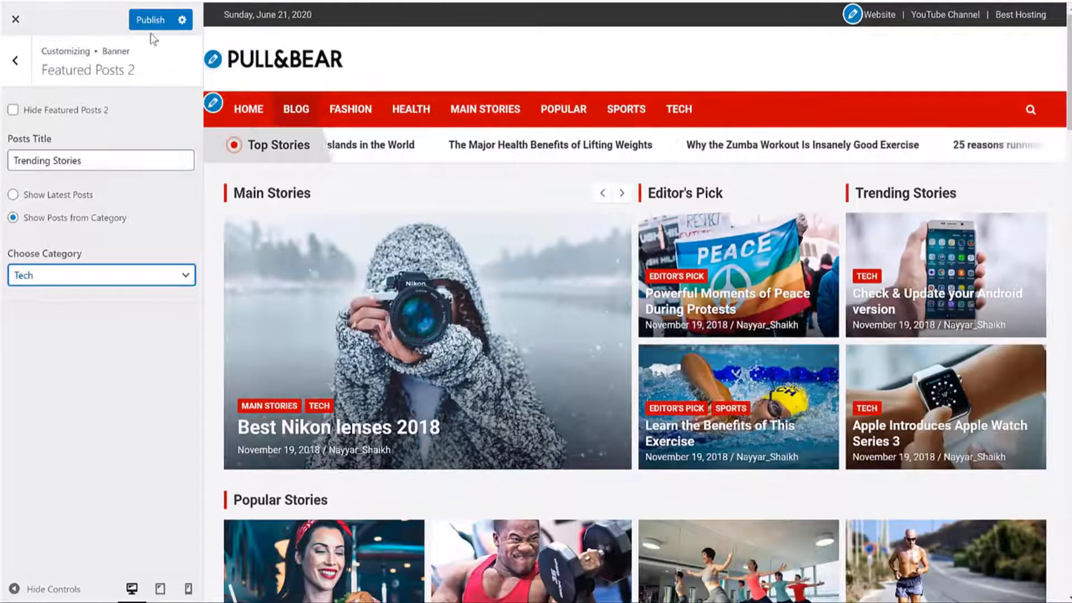
Step: Publish the banner changes and return to the main Customizer sections
{"action": "left_click", "coordinate": [148, 23]}
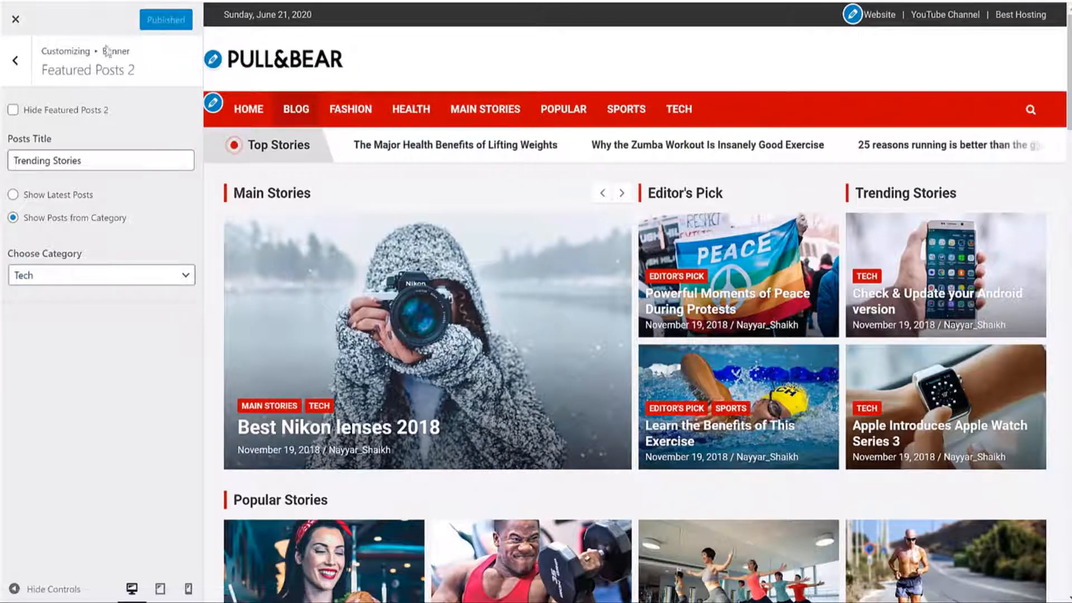
{"action": "left_click", "coordinate": [15, 61]}
{"action": "left_click", "coordinate": [15, 62]}
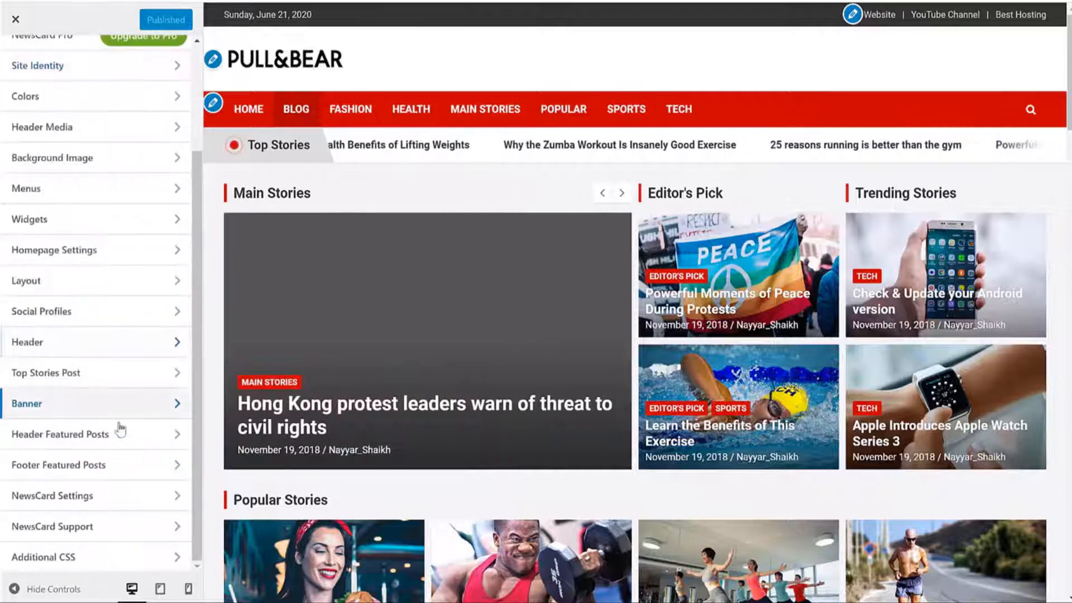
Step: Bring the homepage into the preview via the HOME menu link
{"action": "scroll", "coordinate": [632, 311], "scroll_direction": "down", "scroll_amount": 4}
{"action": "left_click_drag", "start_coordinate": [328, 288], "coordinate": [272, 283]}
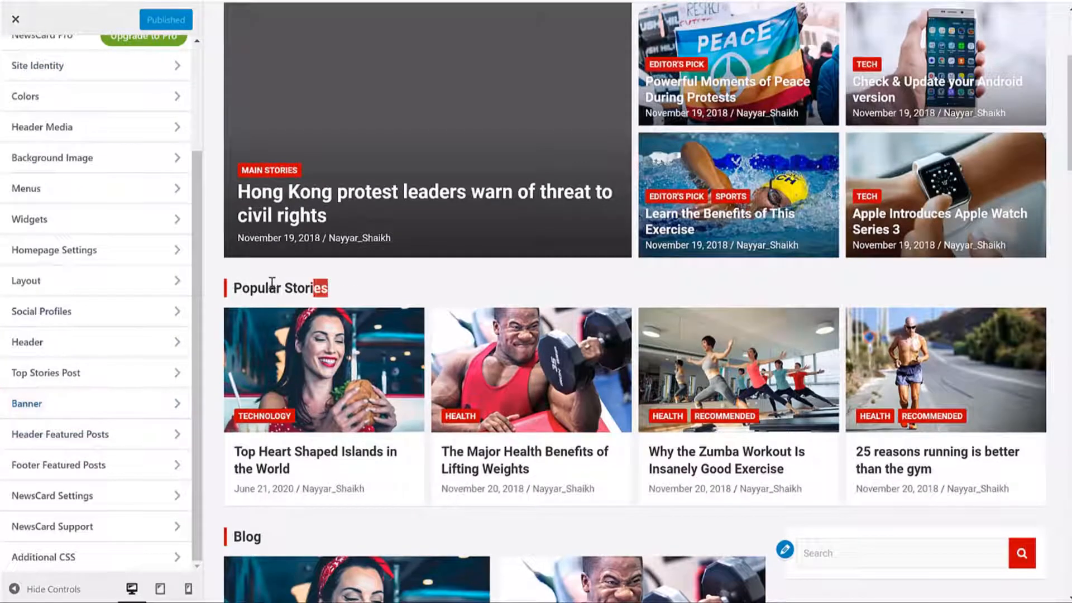
{"action": "scroll", "coordinate": [352, 329], "scroll_direction": "down", "scroll_amount": 9}
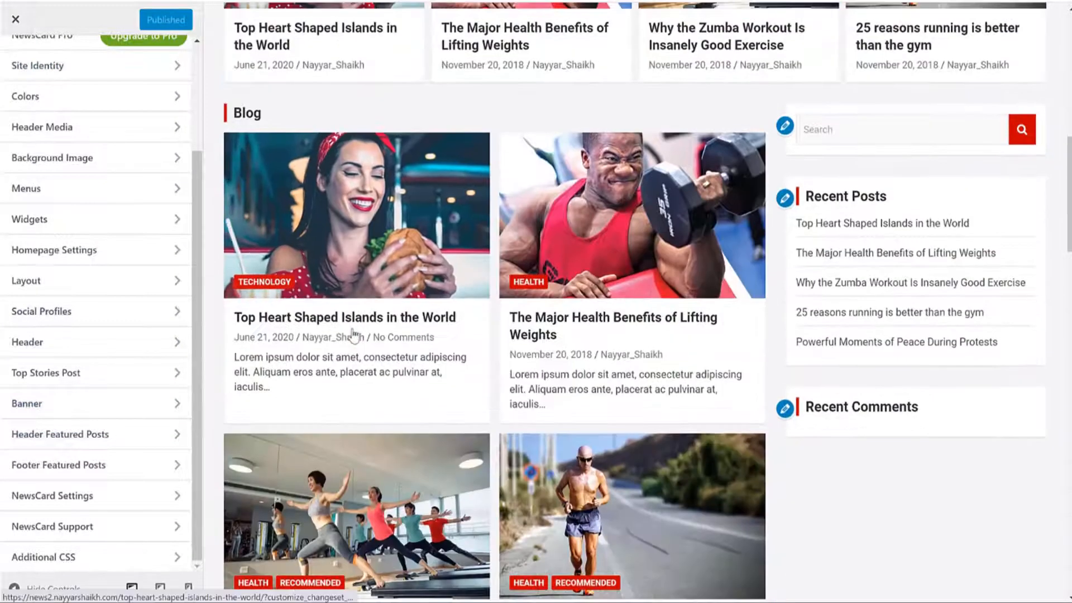
{"action": "scroll", "coordinate": [352, 330], "scroll_direction": "down", "scroll_amount": 20}
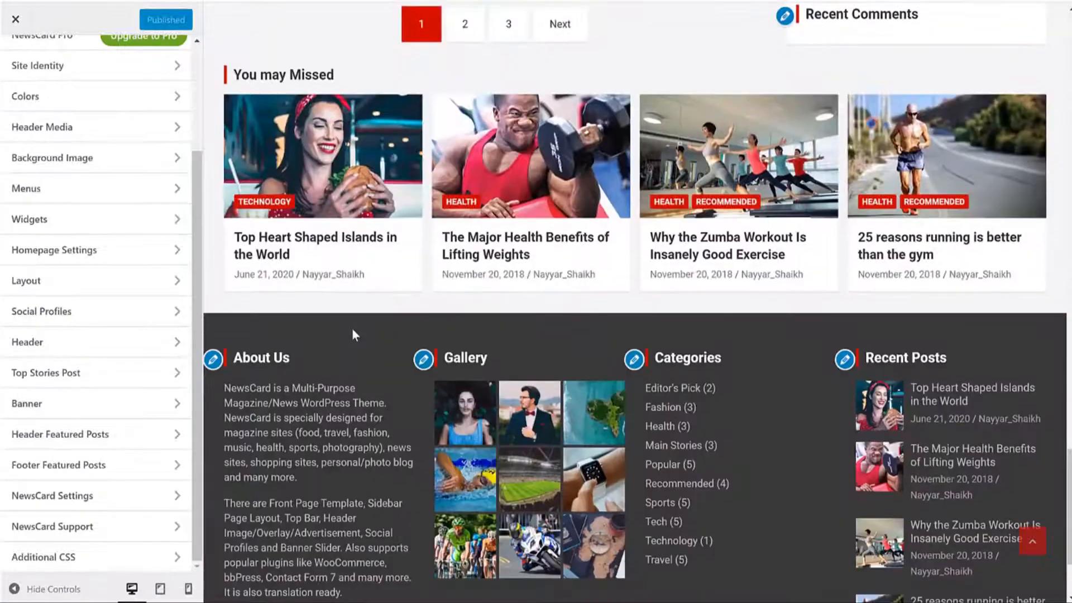
{"action": "scroll", "coordinate": [373, 371], "scroll_direction": "up", "scroll_amount": 20}
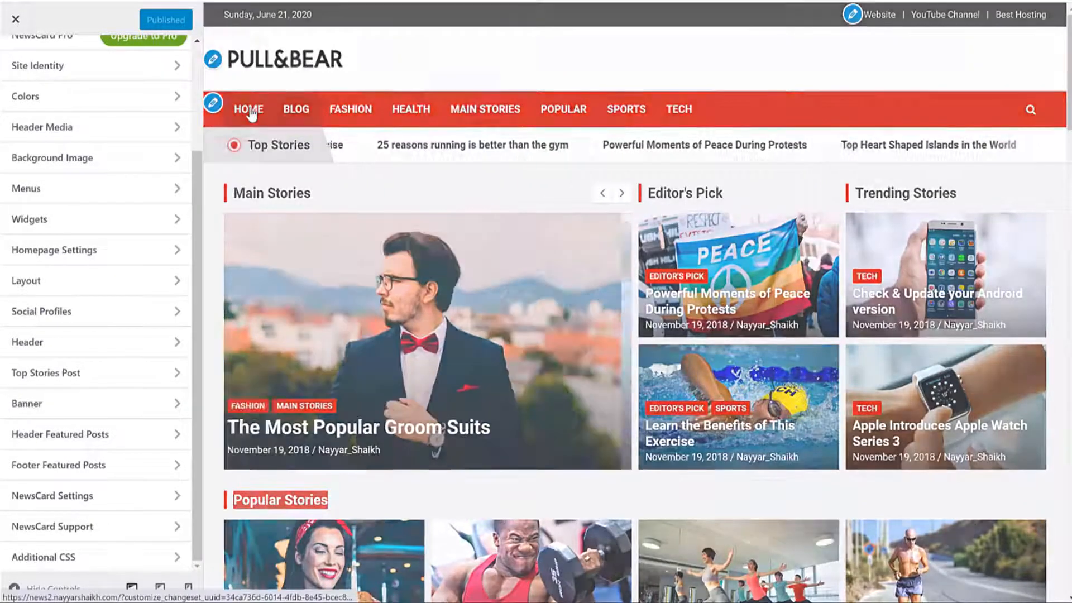
{"action": "left_click", "coordinate": [250, 113]}
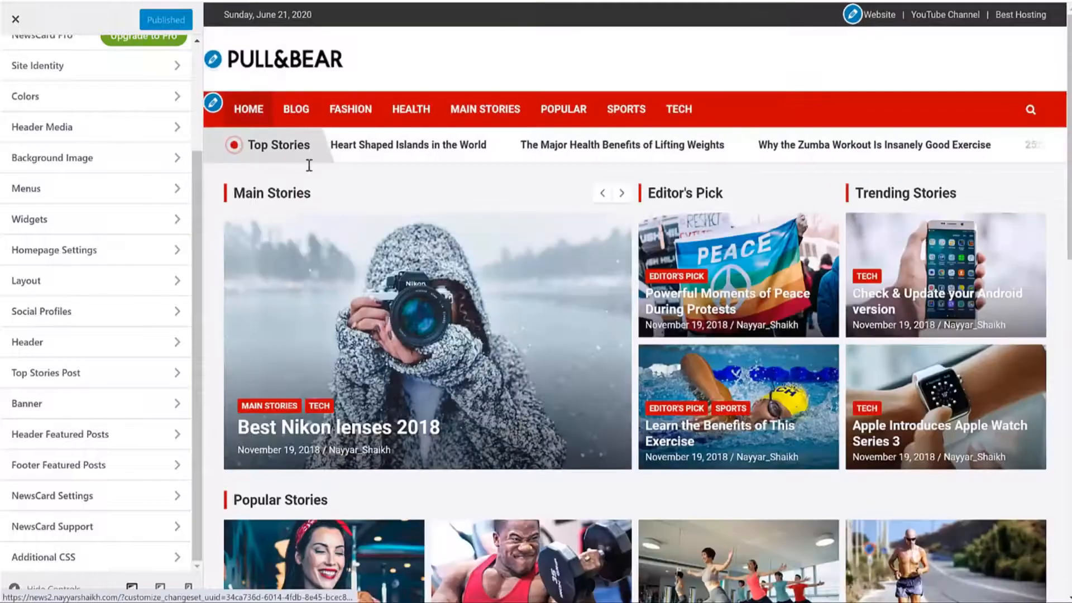
Step: Scroll the homepage preview down to the Popular Stories and You may Missed sections
{"action": "scroll", "coordinate": [353, 204], "scroll_direction": "down", "scroll_amount": 1}
{"action": "scroll", "coordinate": [335, 209], "scroll_direction": "down", "scroll_amount": 3}
{"action": "scroll", "coordinate": [294, 246], "scroll_direction": "down", "scroll_amount": 3}
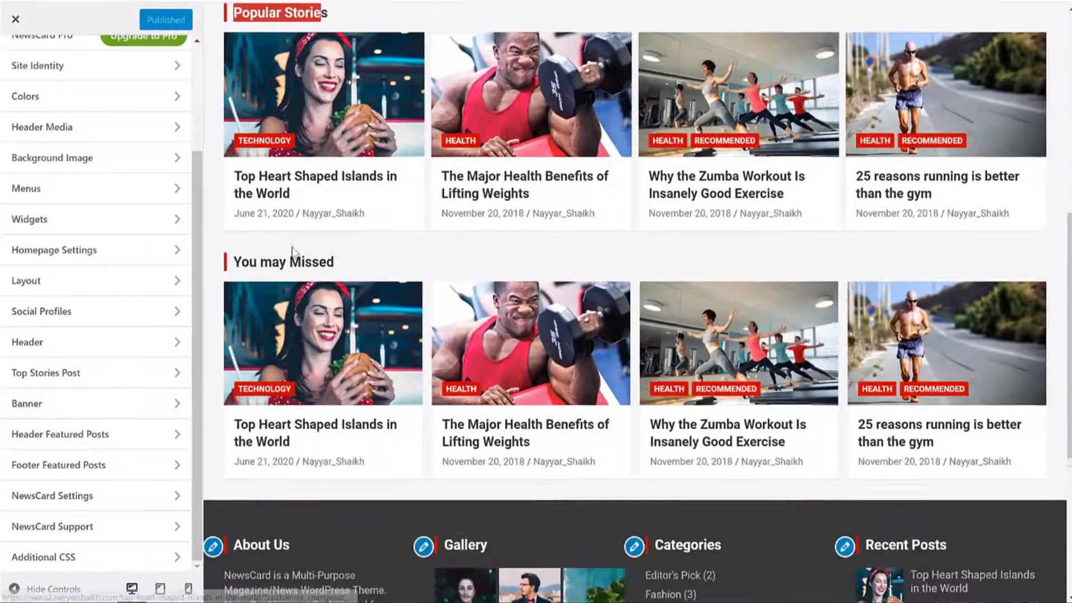
{"action": "triple_click", "coordinate": [290, 253]}
{"action": "scroll", "coordinate": [251, 254], "scroll_direction": "up", "scroll_amount": 4}
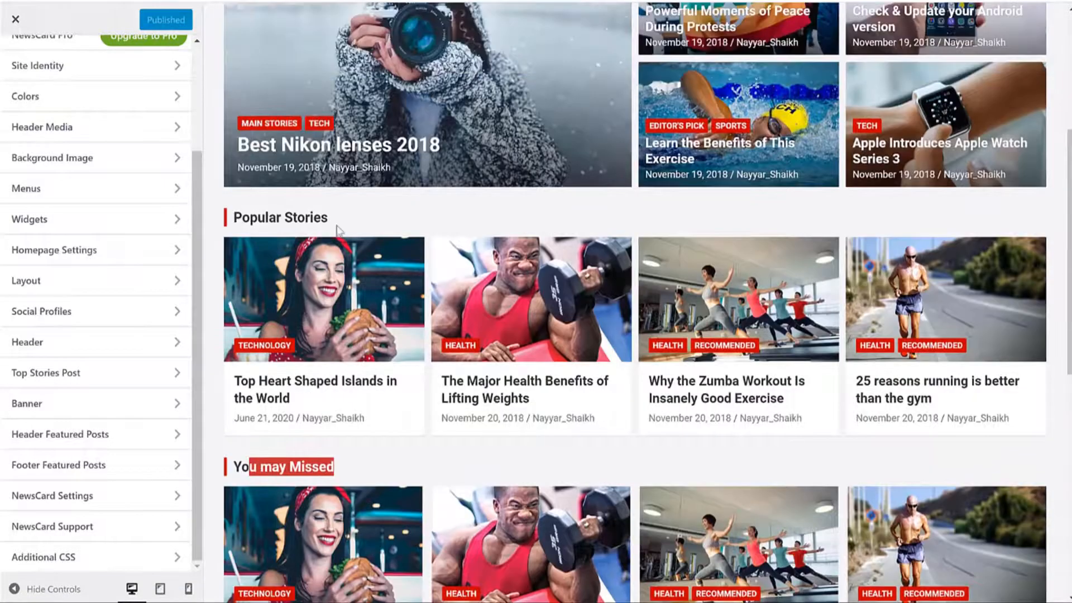
{"action": "left_click_drag", "start_coordinate": [332, 218], "coordinate": [229, 219]}
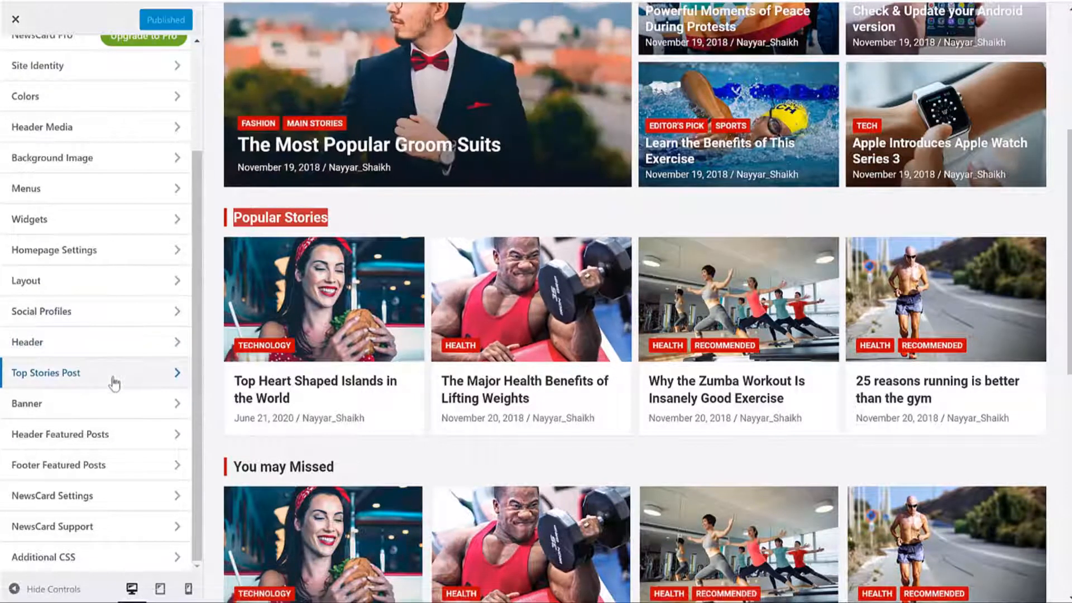
Step: Set Header Featured Posts to show posts from the Popular category
{"action": "left_click", "coordinate": [106, 435]}
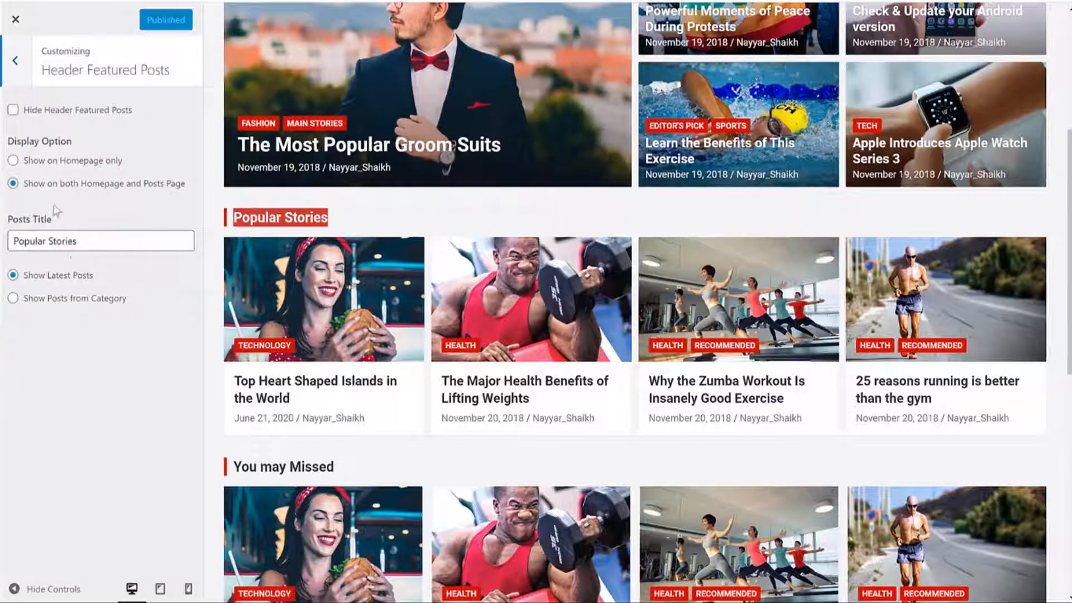
{"action": "left_click", "coordinate": [81, 298]}
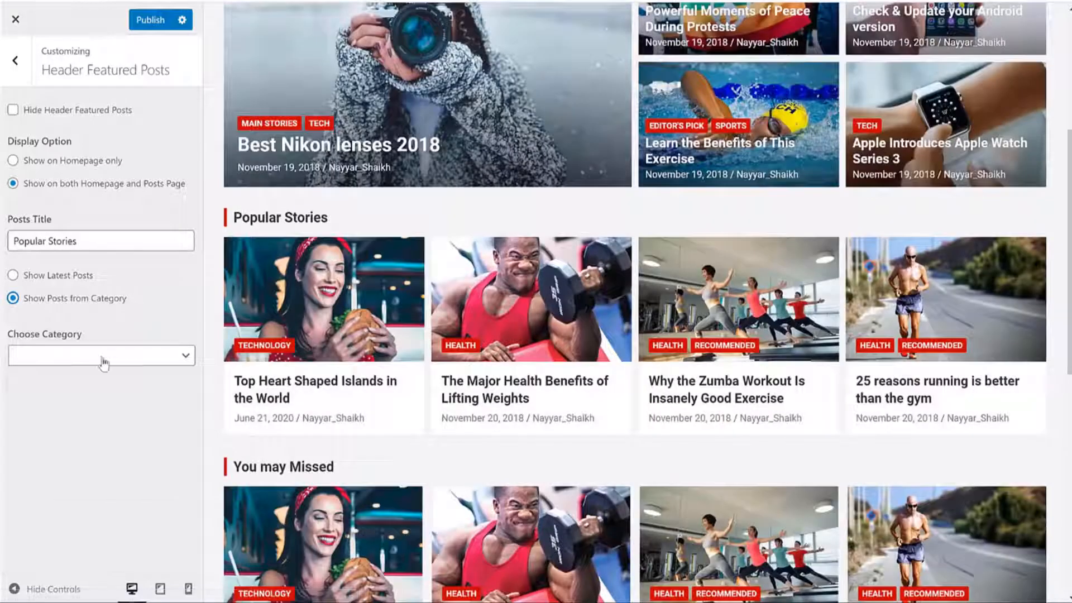
{"action": "left_click", "coordinate": [106, 356]}
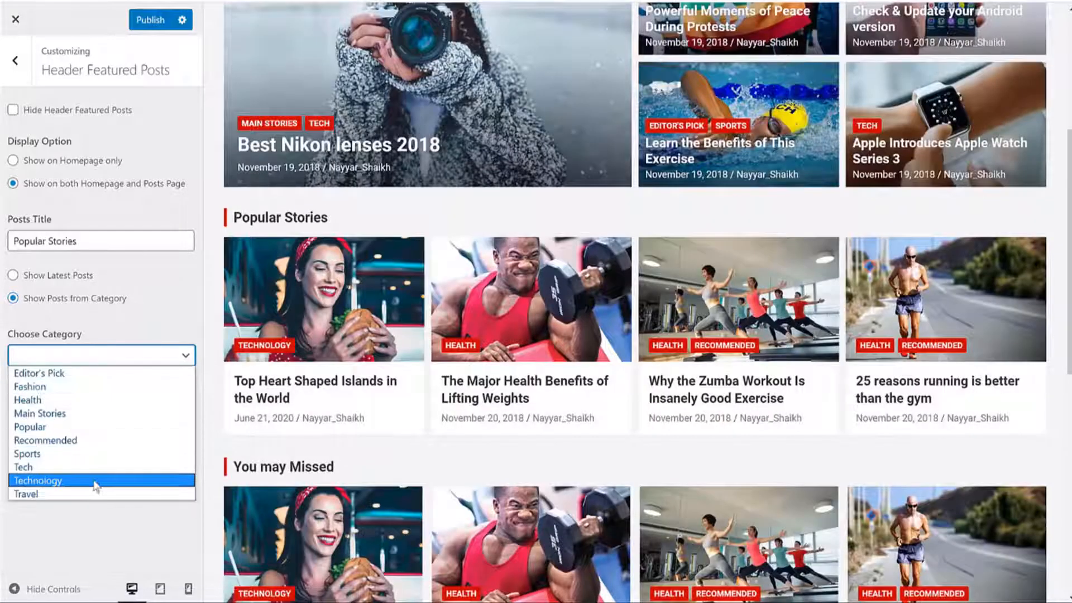
{"action": "left_click", "coordinate": [91, 386]}
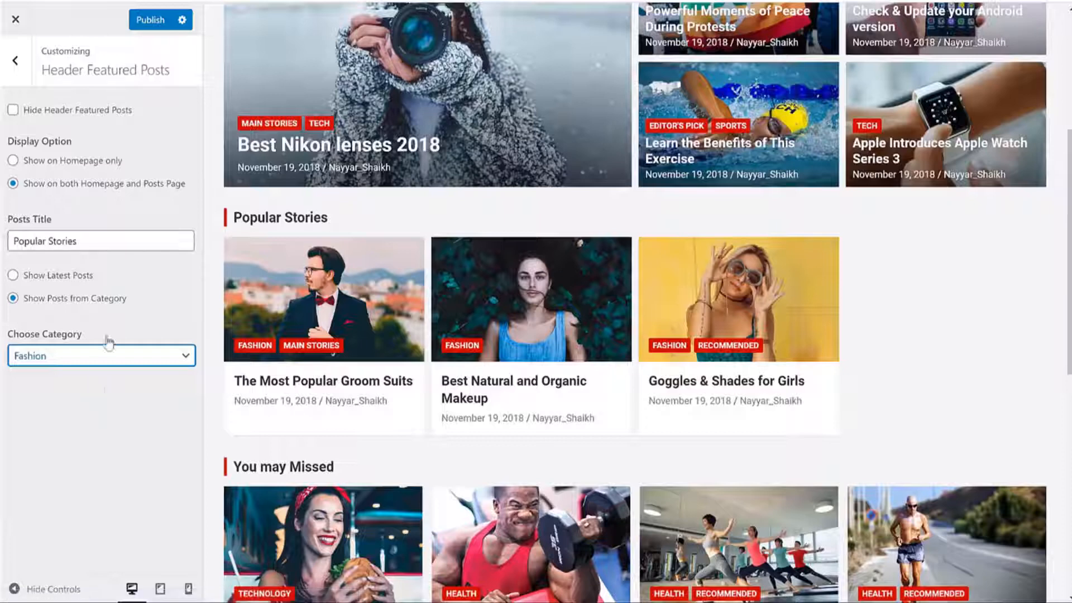
{"action": "left_click", "coordinate": [106, 355]}
{"action": "left_click", "coordinate": [78, 425]}
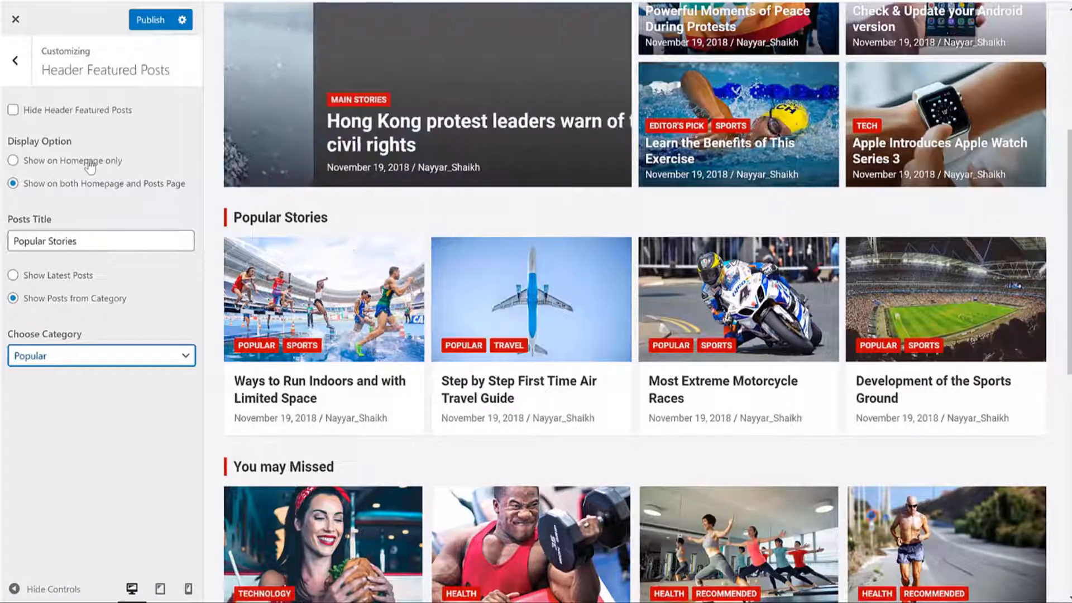
Step: Limit Popular Stories to the homepage only and publish the change
{"action": "scroll", "coordinate": [444, 266], "scroll_direction": "up", "scroll_amount": 5}
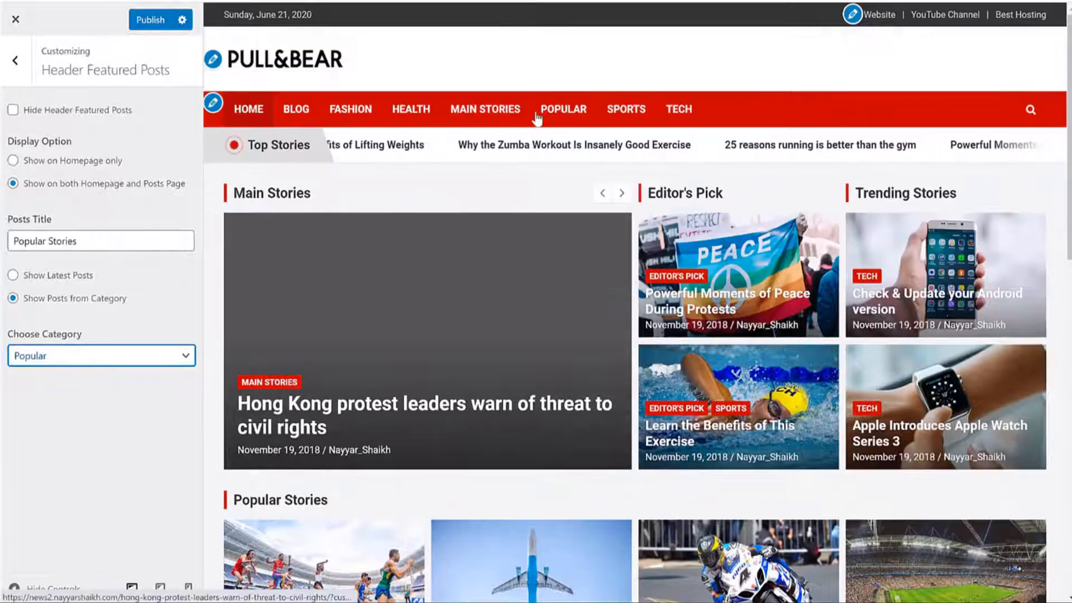
{"action": "left_click", "coordinate": [517, 109]}
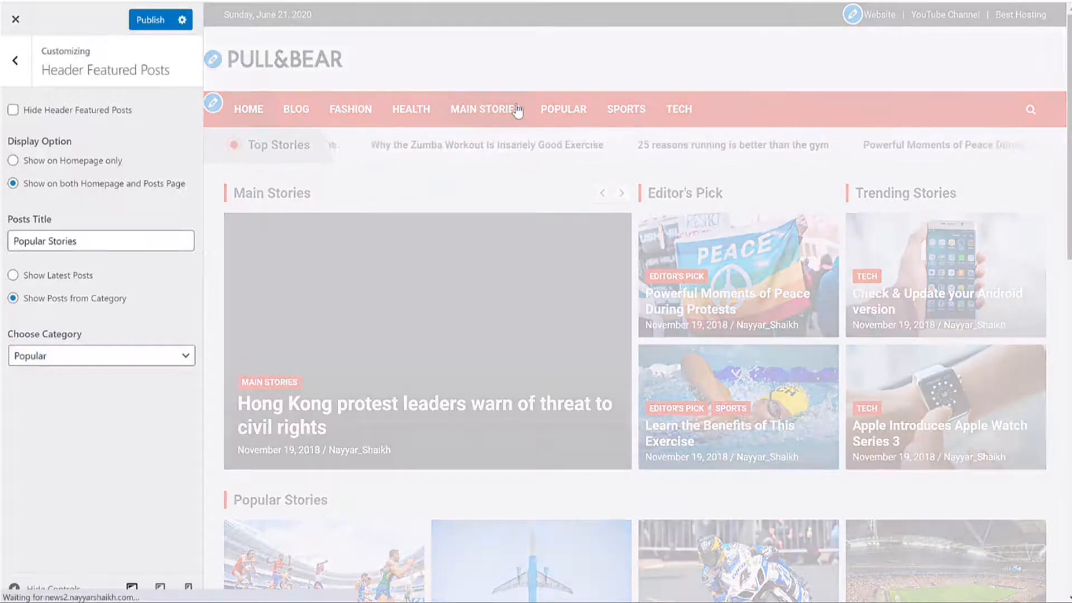
{"action": "scroll", "coordinate": [580, 196], "scroll_direction": "down", "scroll_amount": 10}
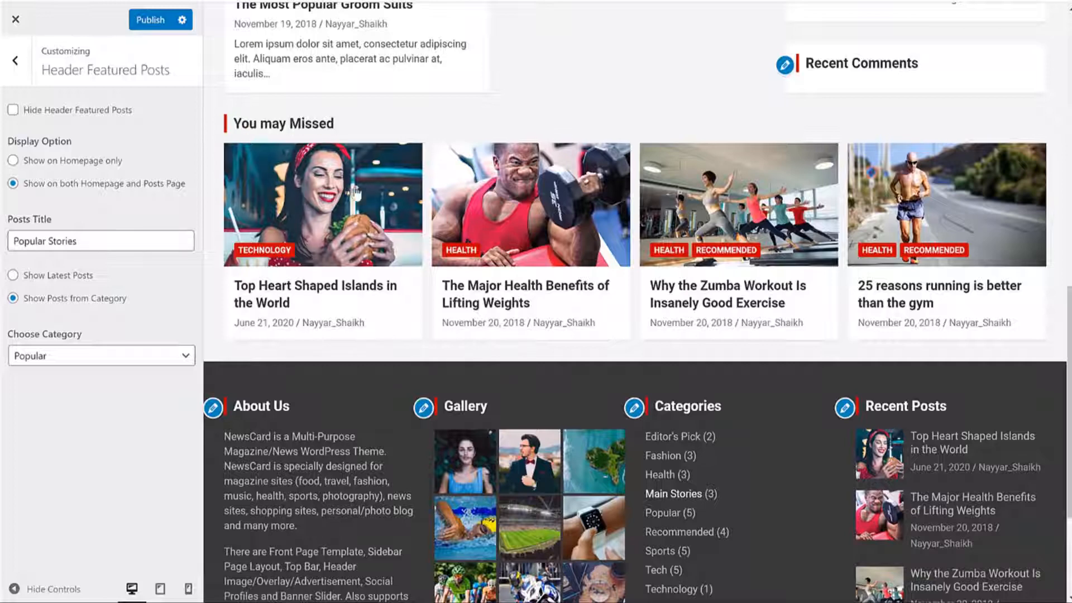
{"action": "scroll", "coordinate": [319, 123], "scroll_direction": "up", "scroll_amount": 10}
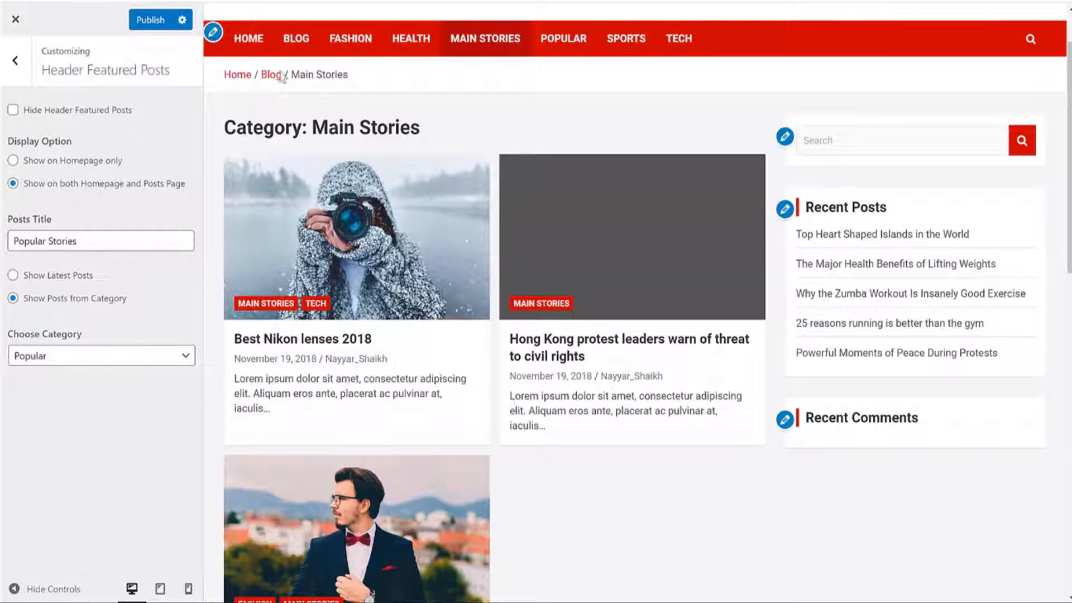
{"action": "left_click", "coordinate": [62, 160]}
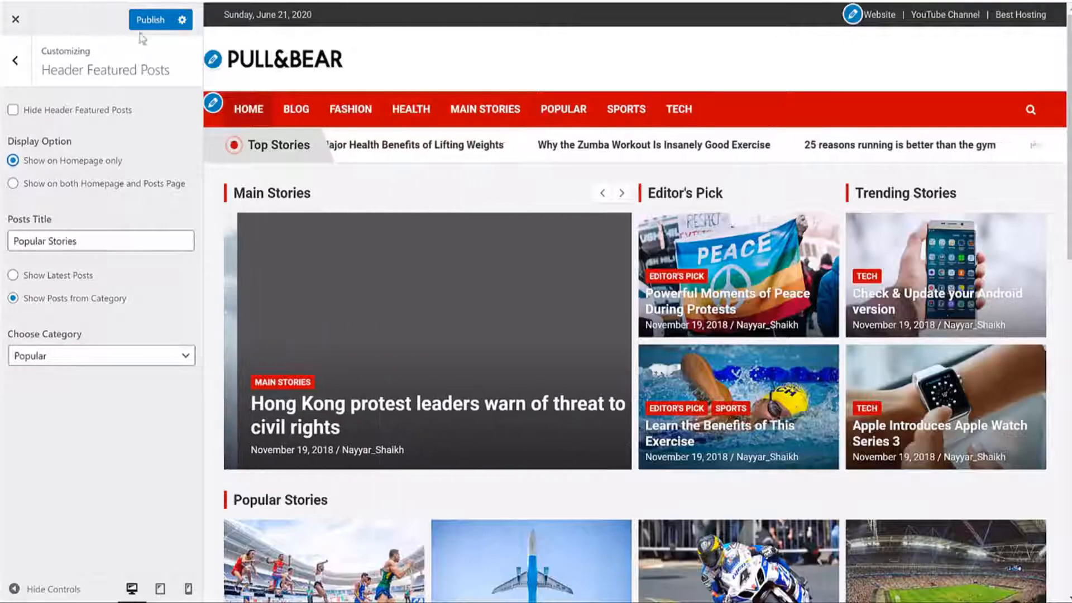
{"action": "left_click", "coordinate": [150, 20]}
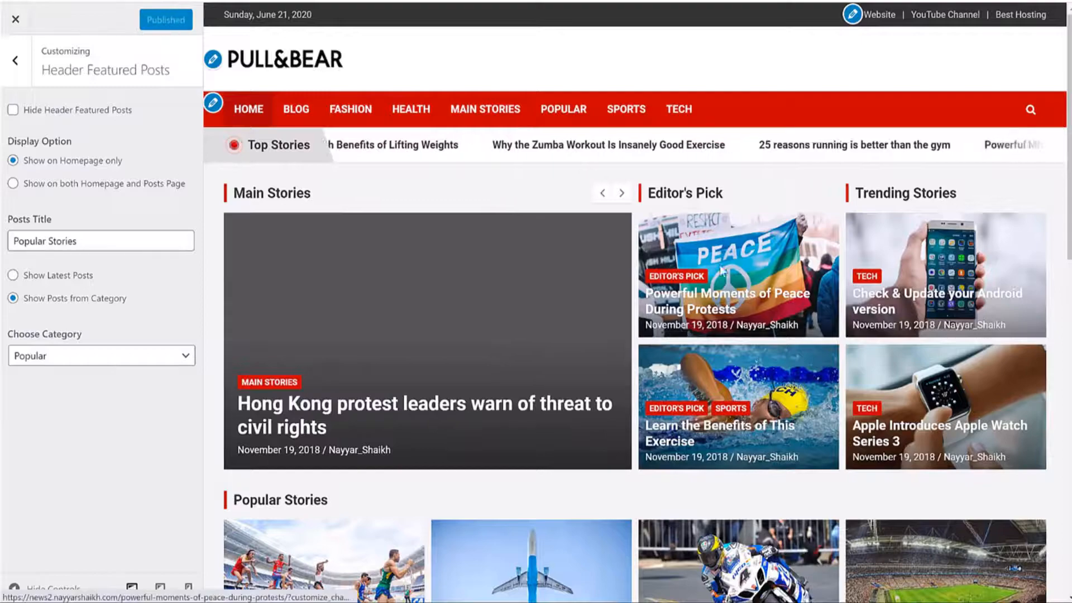
{"action": "scroll", "coordinate": [720, 267], "scroll_direction": "down", "scroll_amount": 10}
{"action": "scroll", "coordinate": [719, 264], "scroll_direction": "up", "scroll_amount": 4}
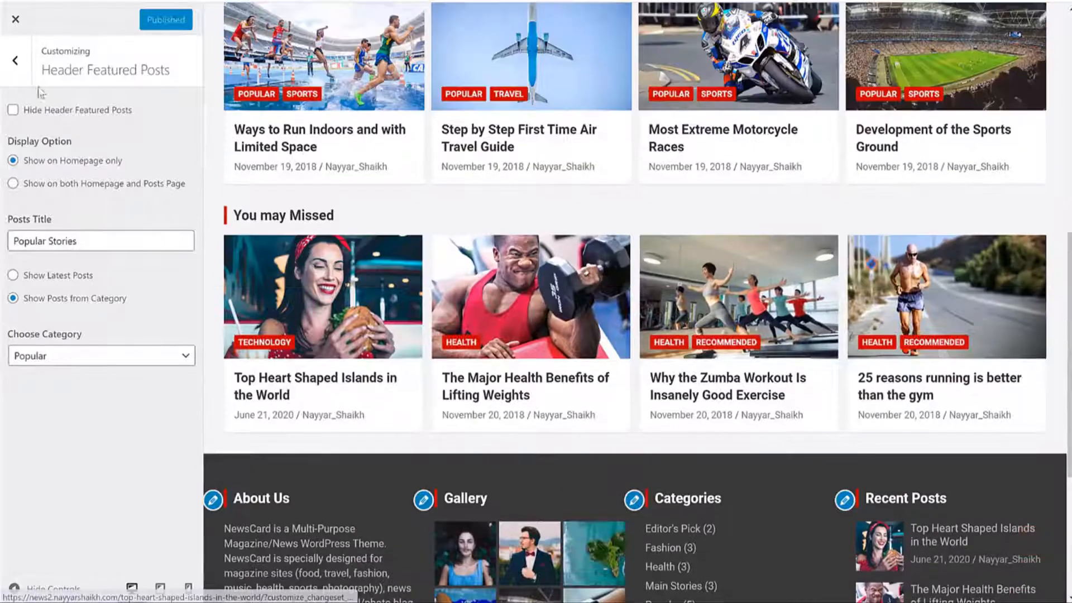
{"action": "left_click", "coordinate": [16, 60]}
Step: Set Footer Featured Posts (You may Missed) to show posts from the Travel category
{"action": "left_click", "coordinate": [128, 473]}
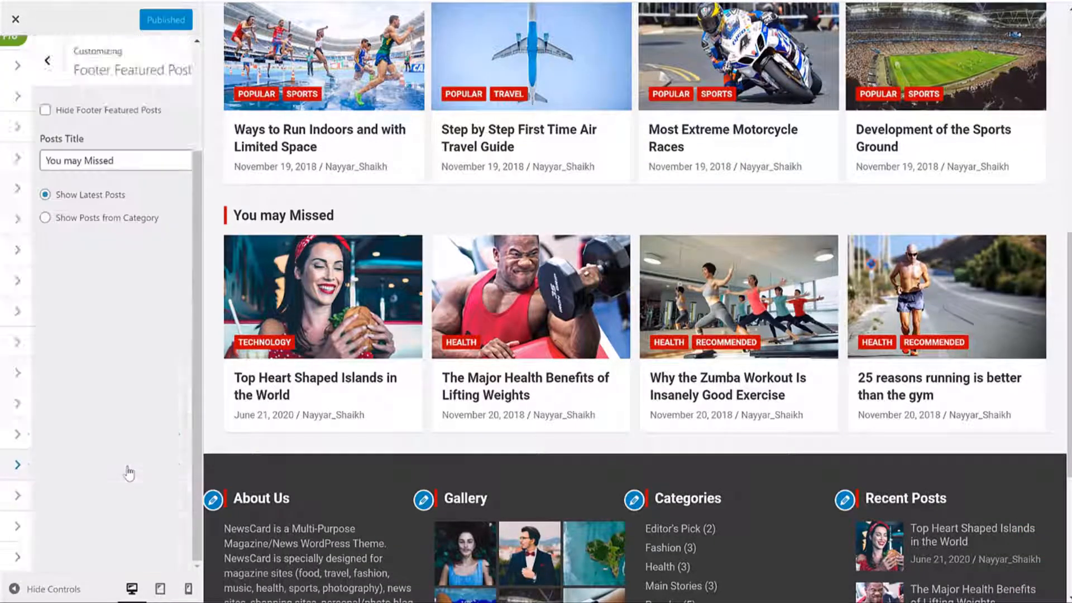
{"action": "left_click", "coordinate": [98, 218]}
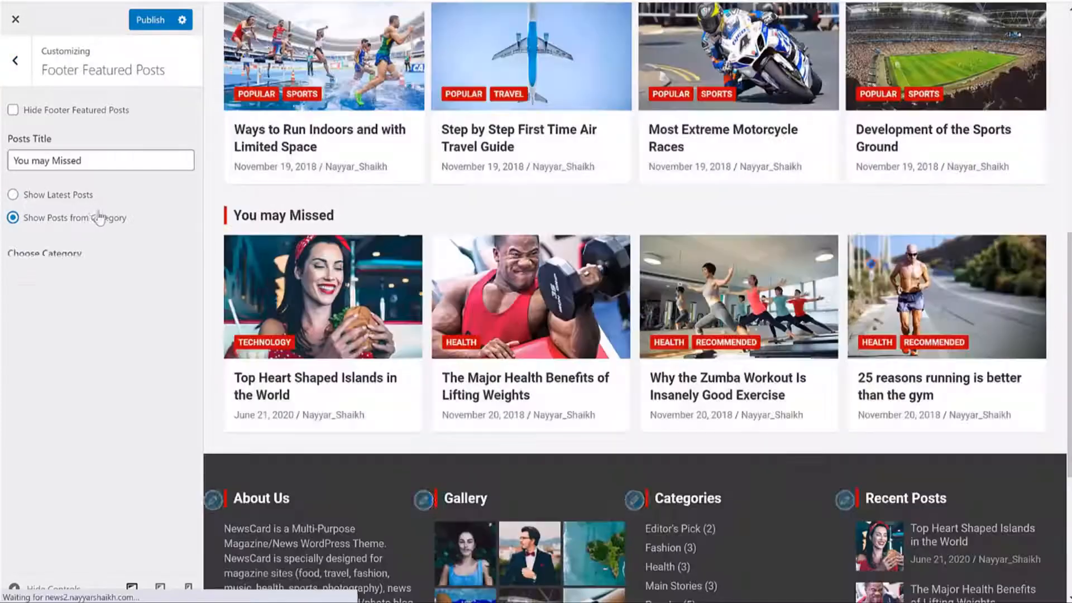
{"action": "left_click", "coordinate": [88, 274]}
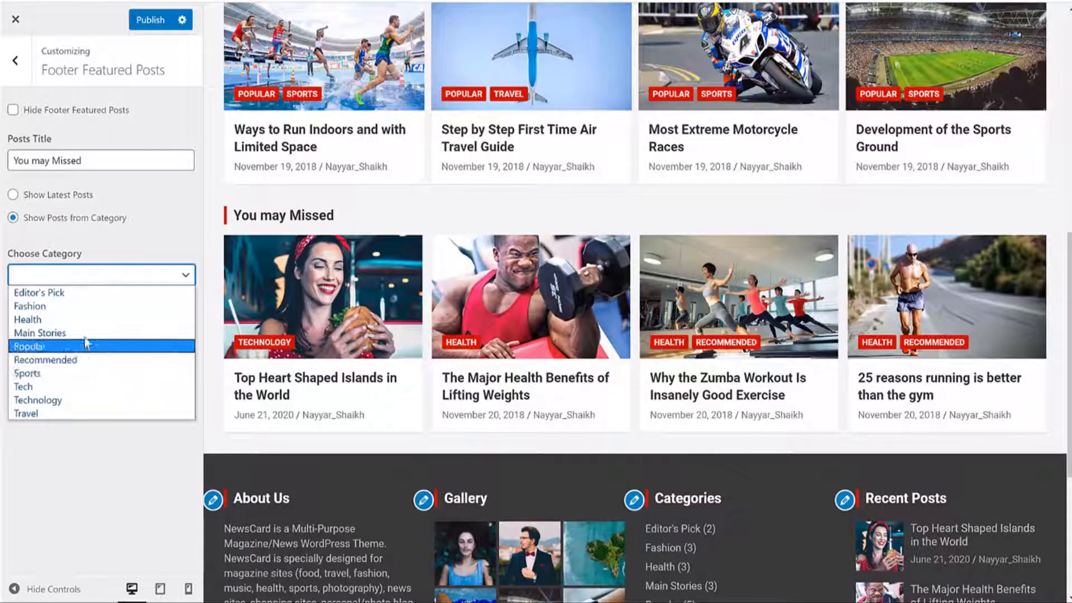
{"action": "left_click", "coordinate": [82, 320]}
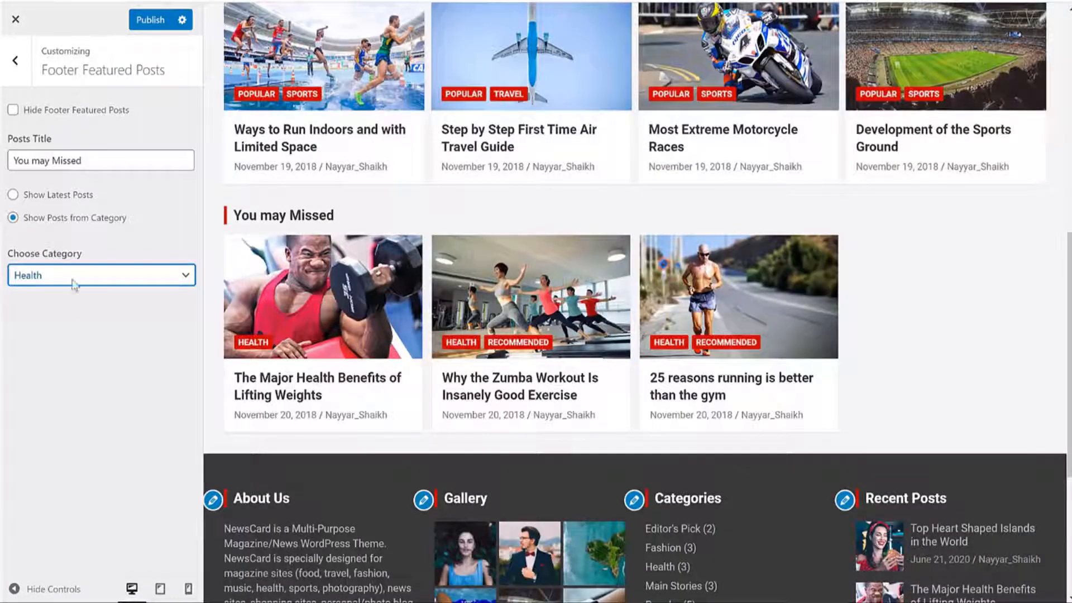
{"action": "left_click_drag", "start_coordinate": [55, 246], "coordinate": [57, 254]}
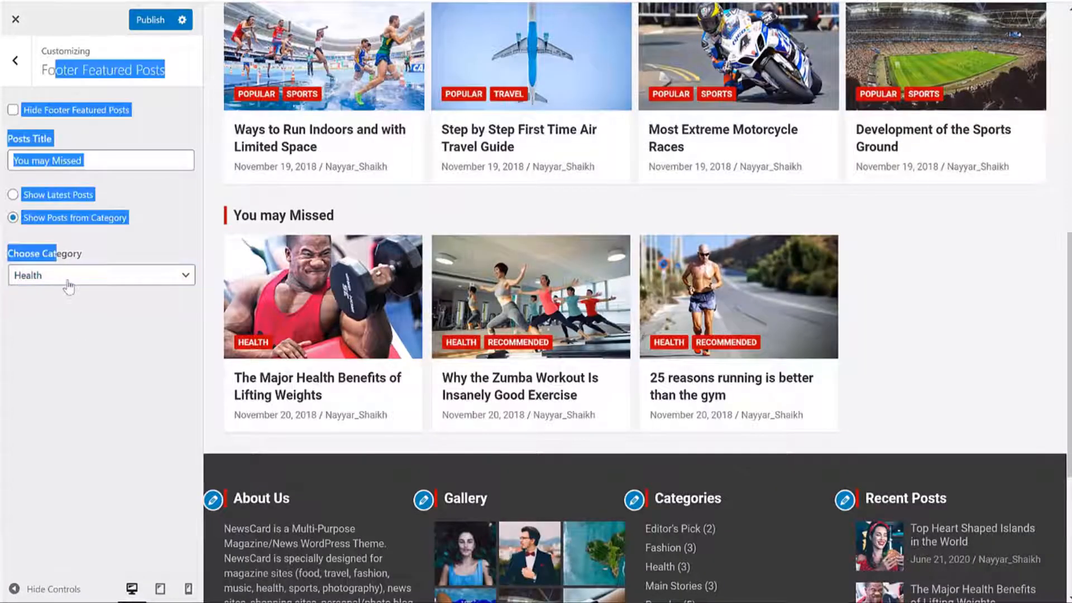
{"action": "left_click", "coordinate": [67, 280]}
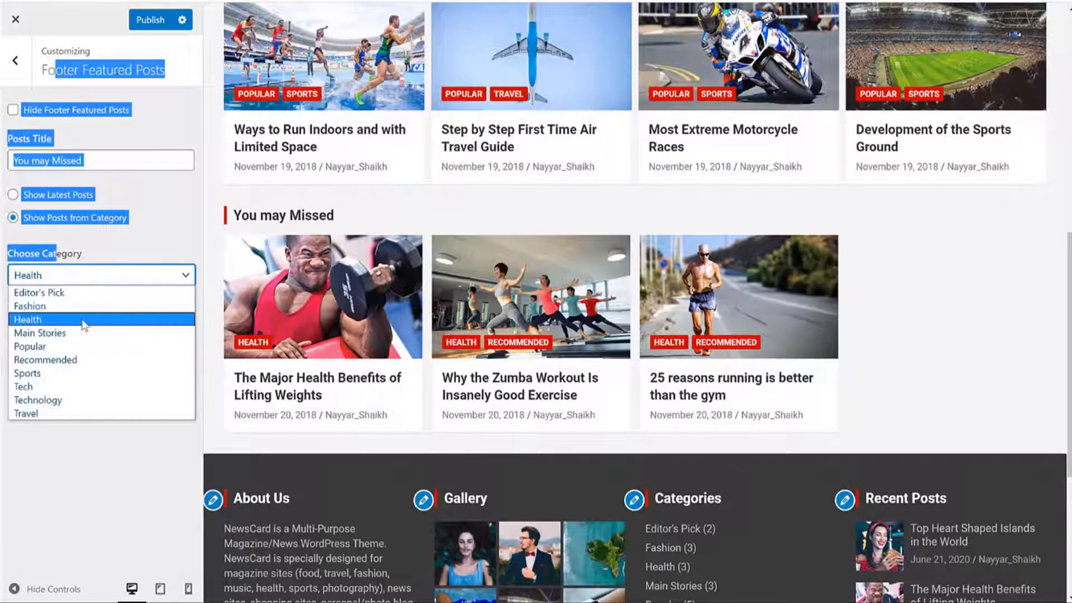
{"action": "left_click", "coordinate": [84, 292]}
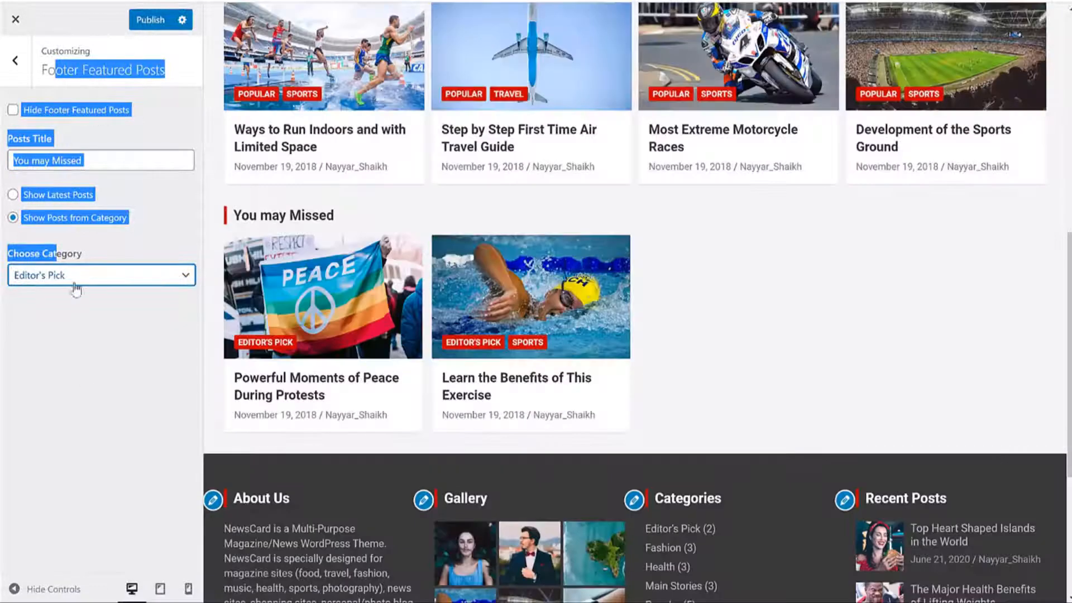
{"action": "left_click", "coordinate": [72, 280]}
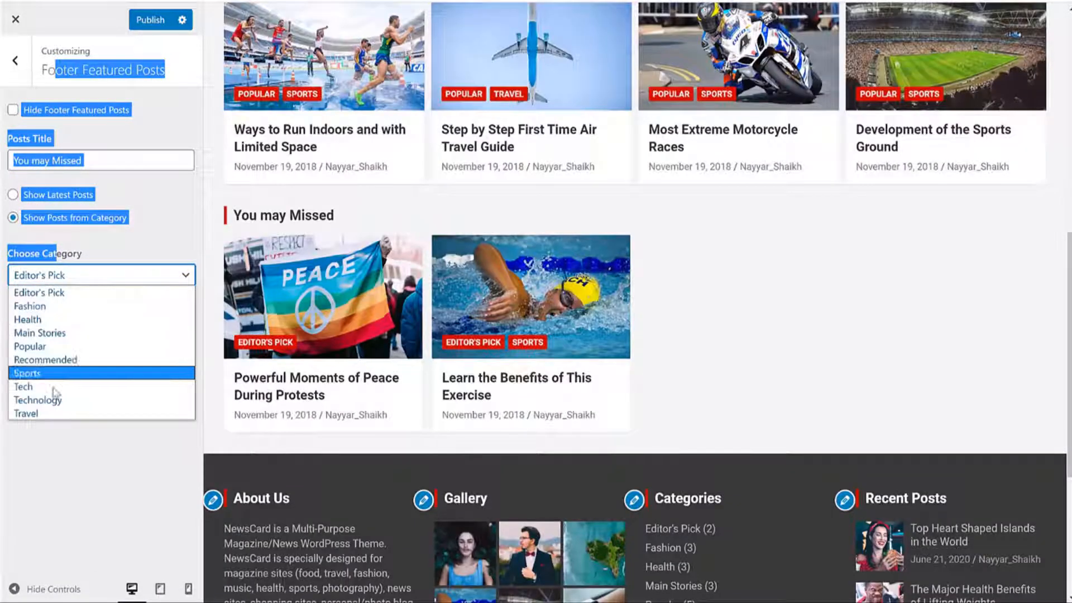
{"action": "left_click", "coordinate": [52, 413]}
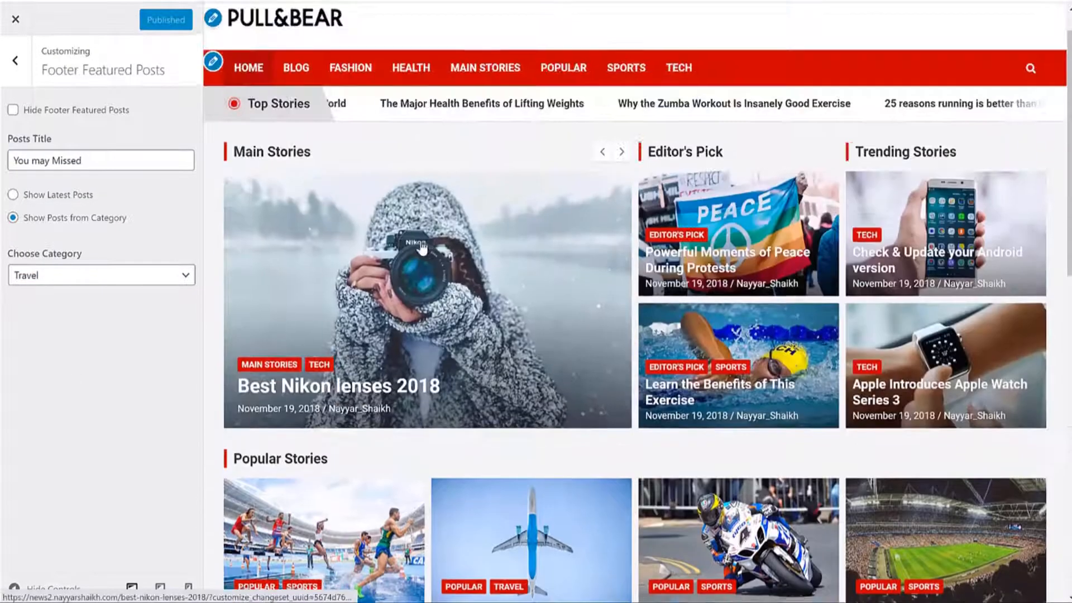
{"action": "scroll", "coordinate": [441, 253], "scroll_direction": "down", "scroll_amount": 4}
{"action": "scroll", "coordinate": [441, 253], "scroll_direction": "down", "scroll_amount": 4}
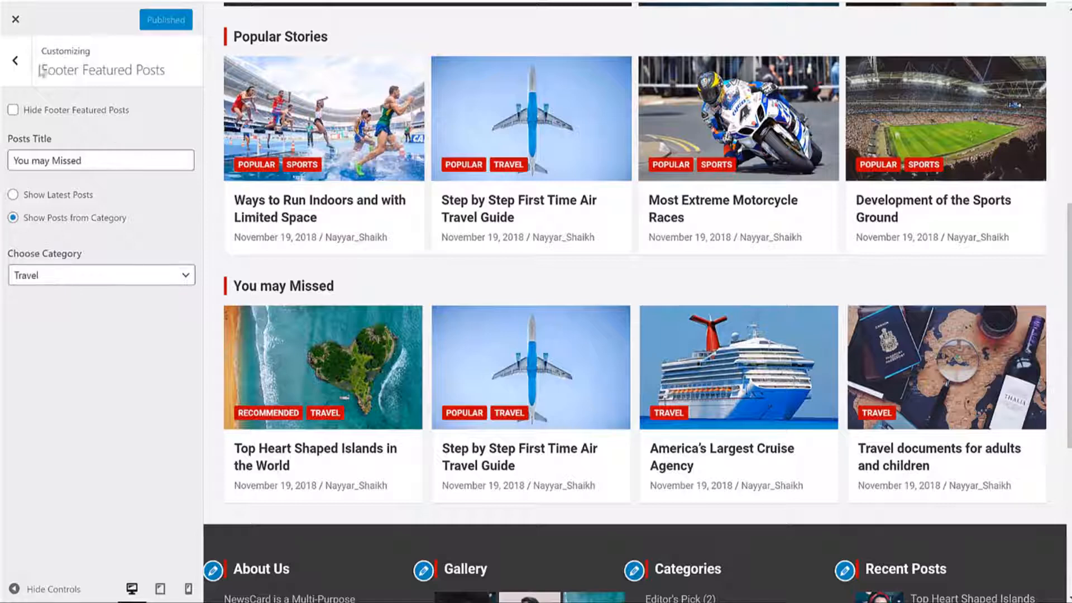
Step: Go to Widgets > Front Page Content Section and bring up its Add a Widget list
{"action": "left_click", "coordinate": [23, 66]}
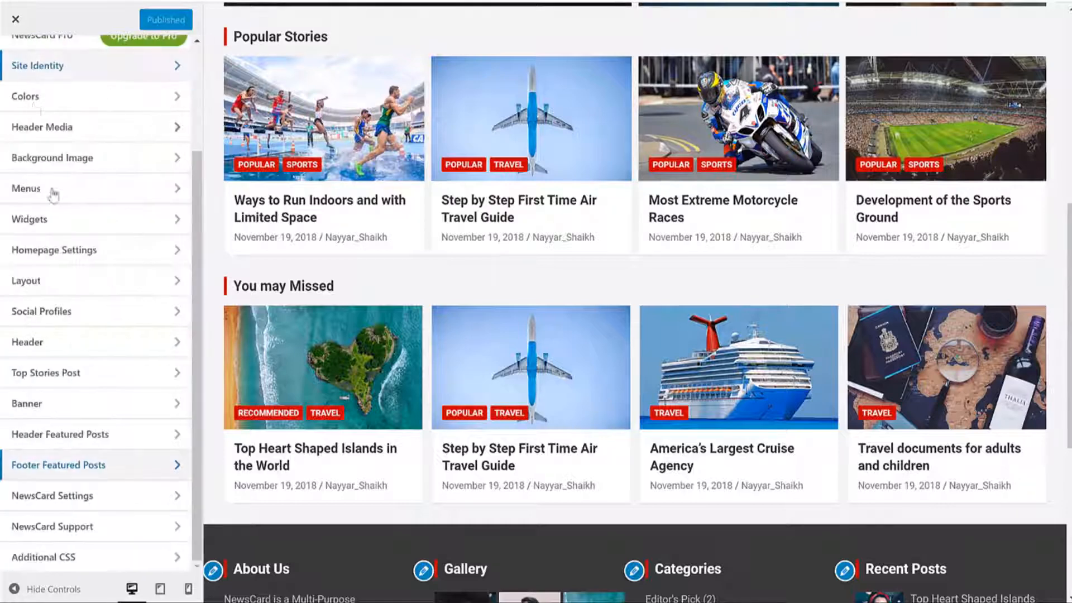
{"action": "left_click", "coordinate": [67, 228]}
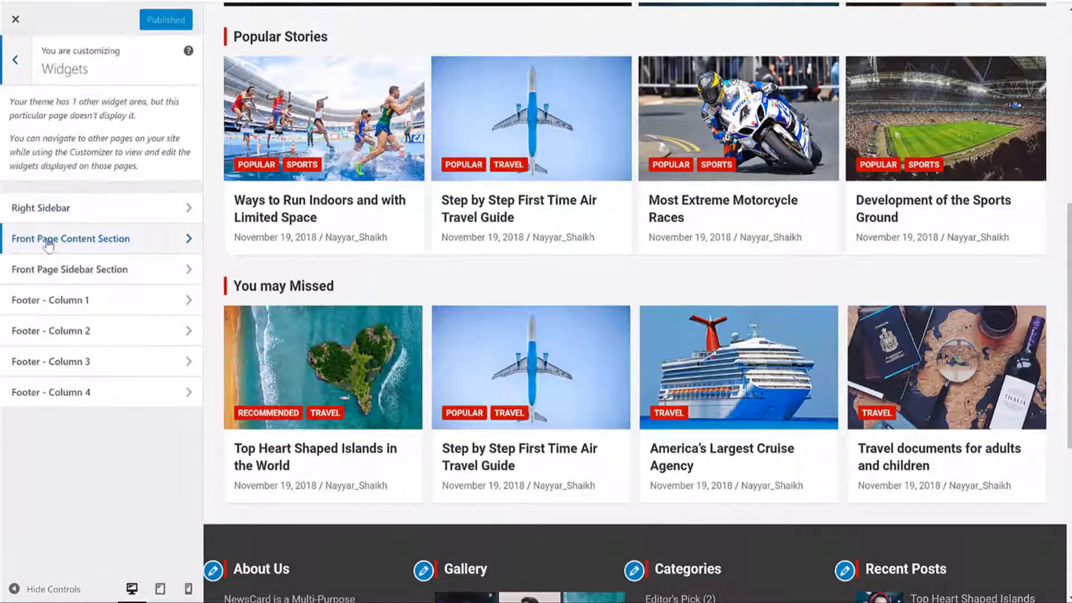
{"action": "left_click", "coordinate": [128, 244]}
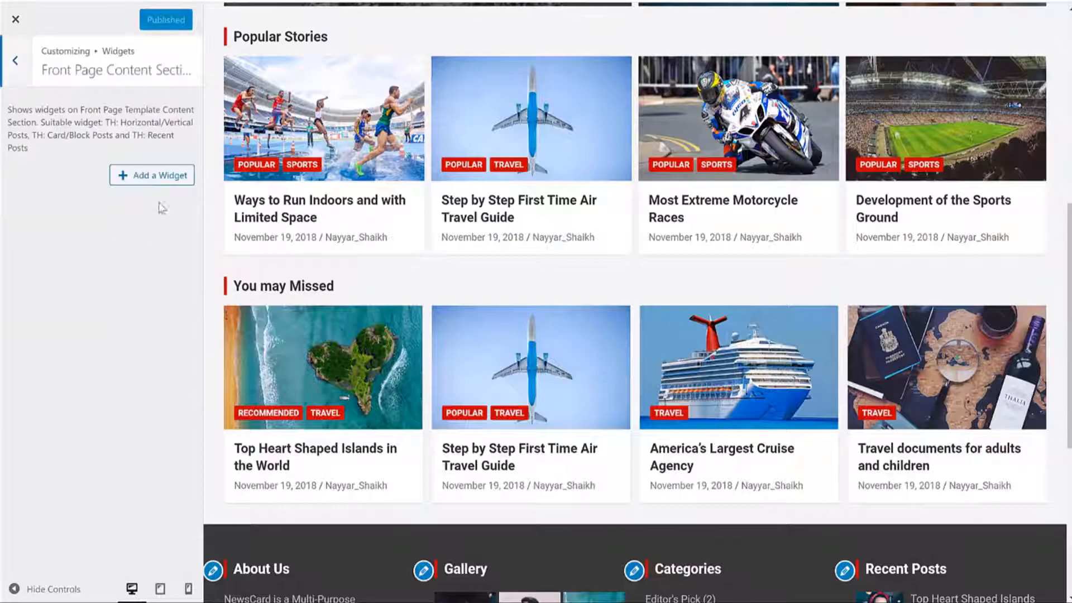
{"action": "left_click", "coordinate": [152, 179]}
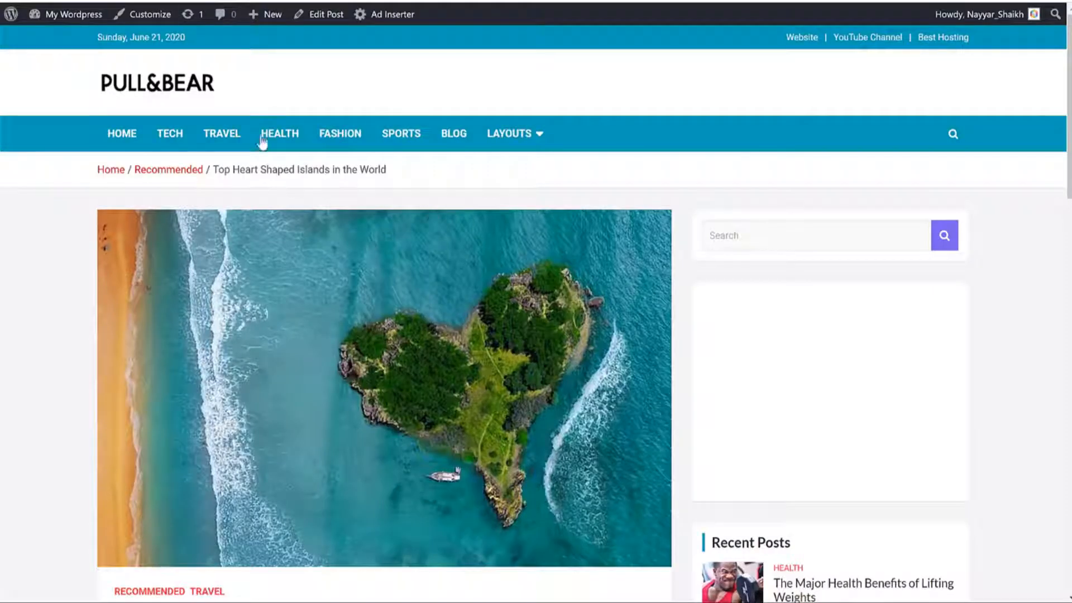
{"action": "left_click", "coordinate": [171, 76]}
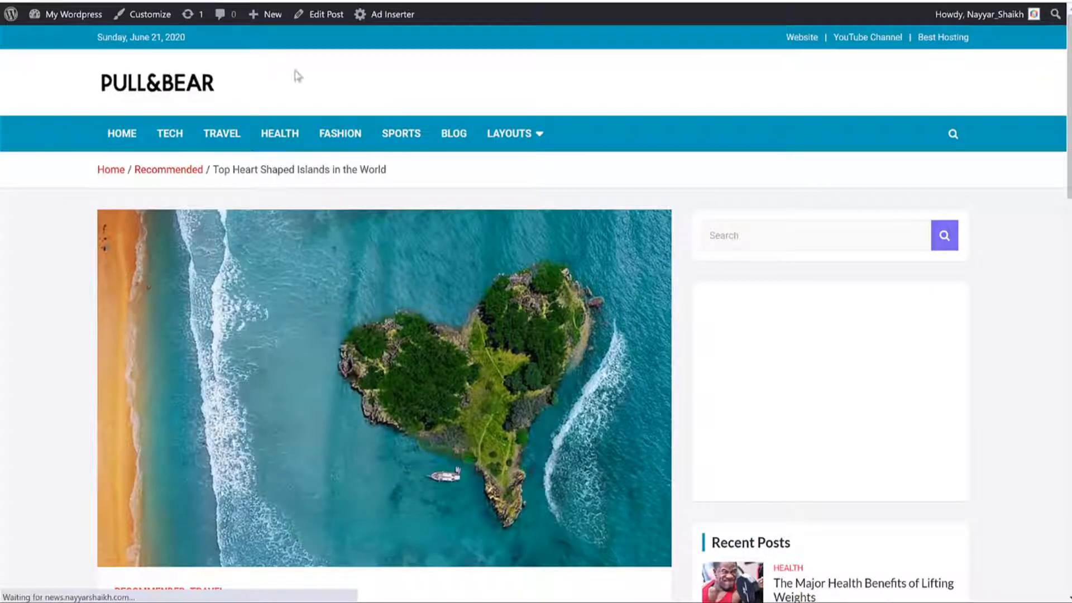
{"action": "scroll", "coordinate": [688, 246], "scroll_direction": "down", "scroll_amount": 10}
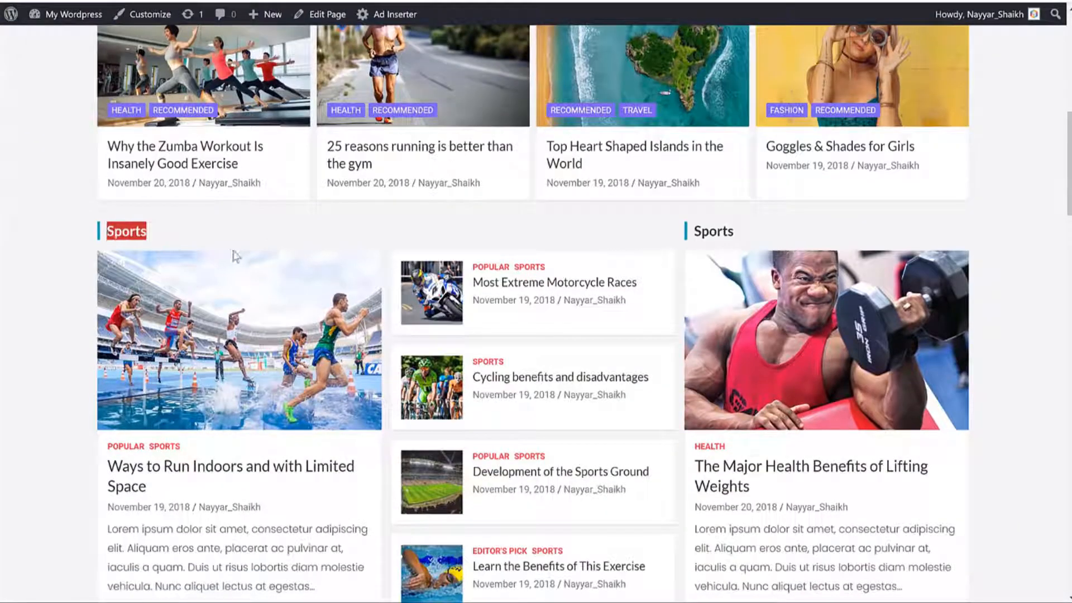
{"action": "scroll", "coordinate": [441, 318], "scroll_direction": "down", "scroll_amount": 3}
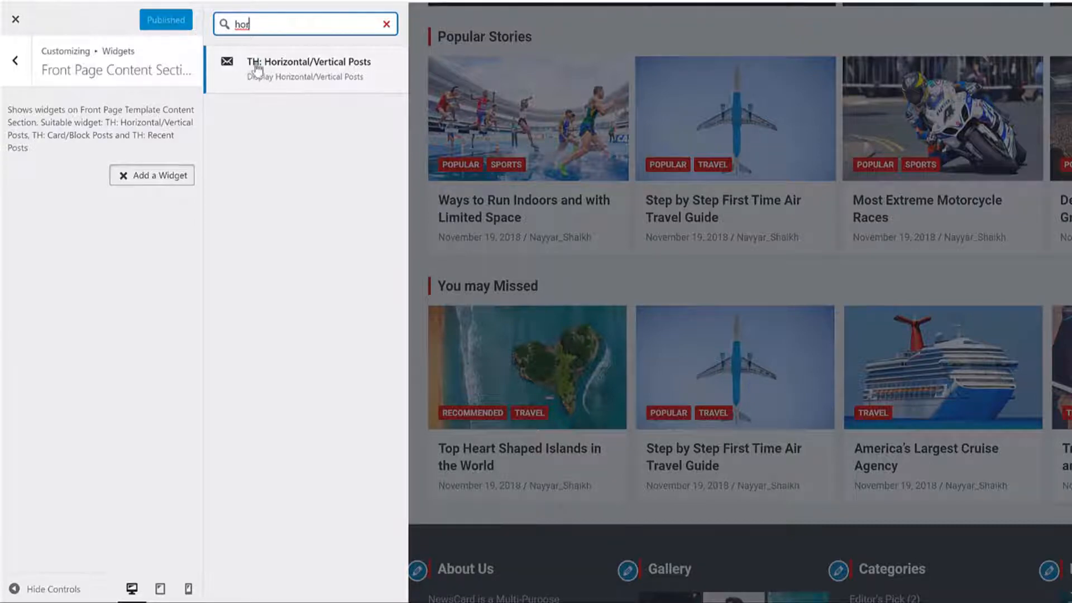
Step: Add a TH: Horizontal/Vertical Posts widget titled Sports showing Sports category posts, and publish
{"action": "left_click", "coordinate": [346, 81]}
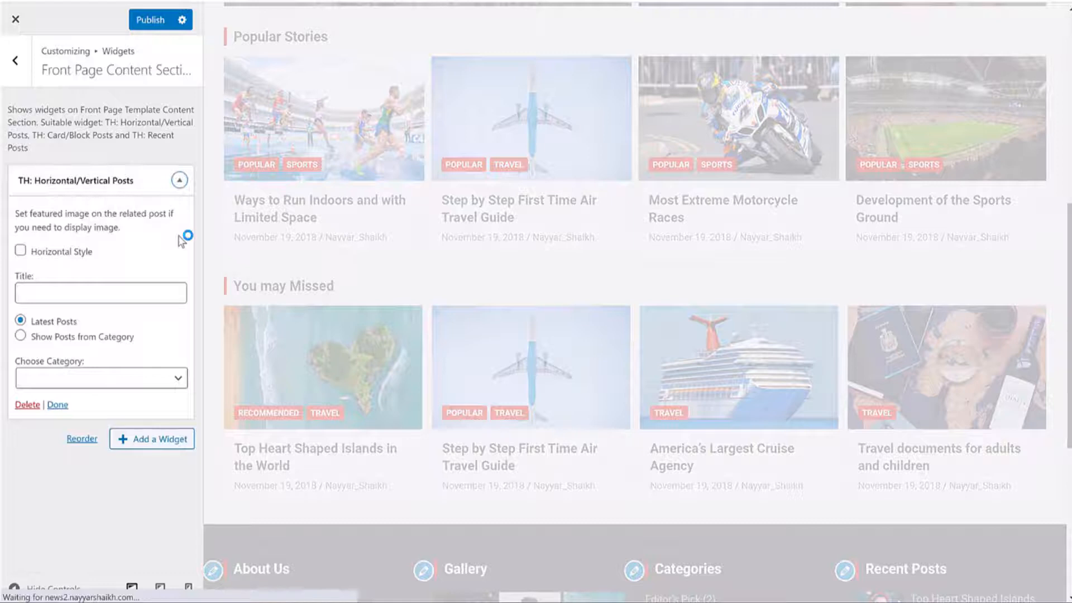
{"action": "scroll", "coordinate": [432, 245], "scroll_direction": "down", "scroll_amount": 3}
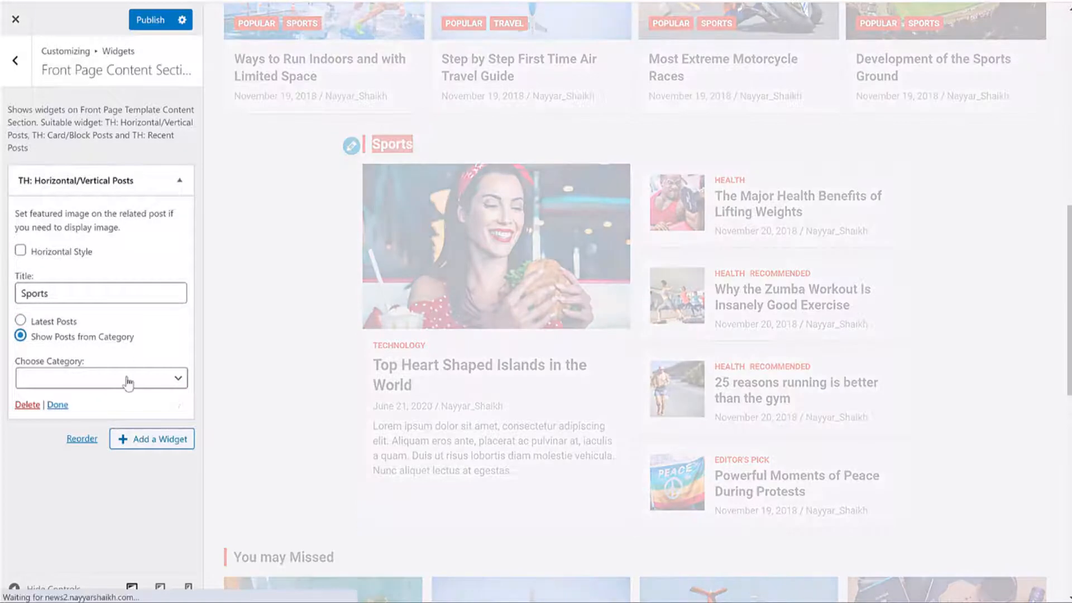
{"action": "left_click", "coordinate": [128, 380]}
{"action": "left_click", "coordinate": [93, 475]}
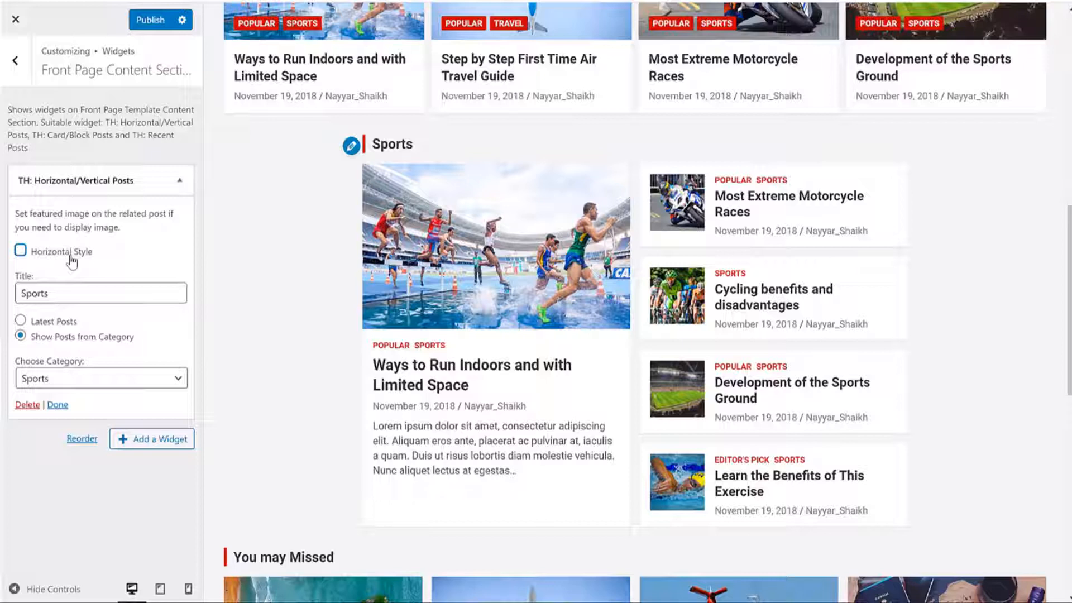
{"action": "left_click", "coordinate": [160, 26]}
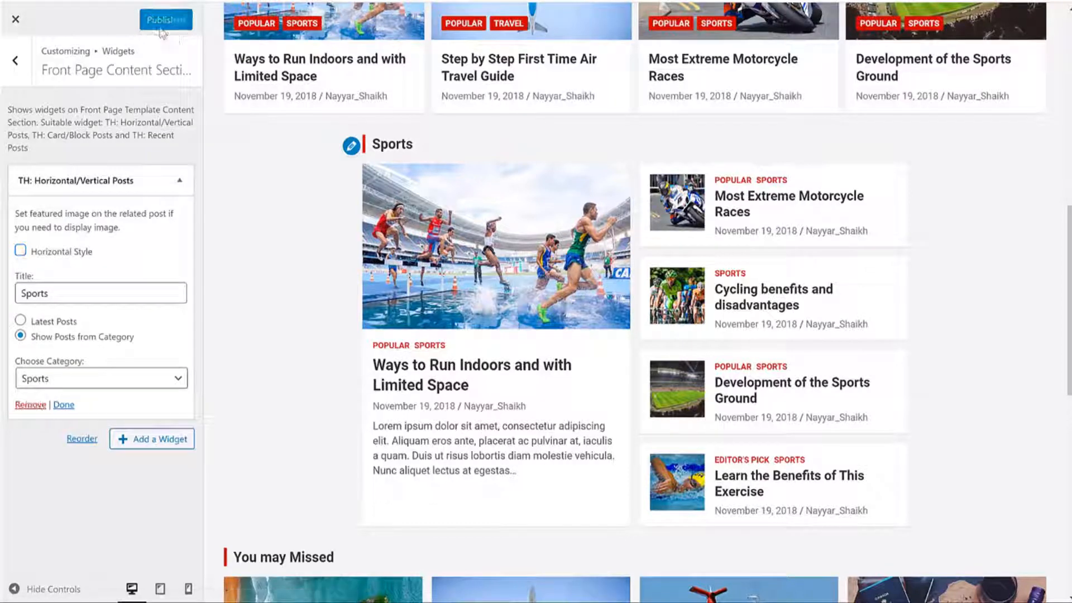
{"action": "left_click_drag", "start_coordinate": [416, 145], "coordinate": [374, 144]}
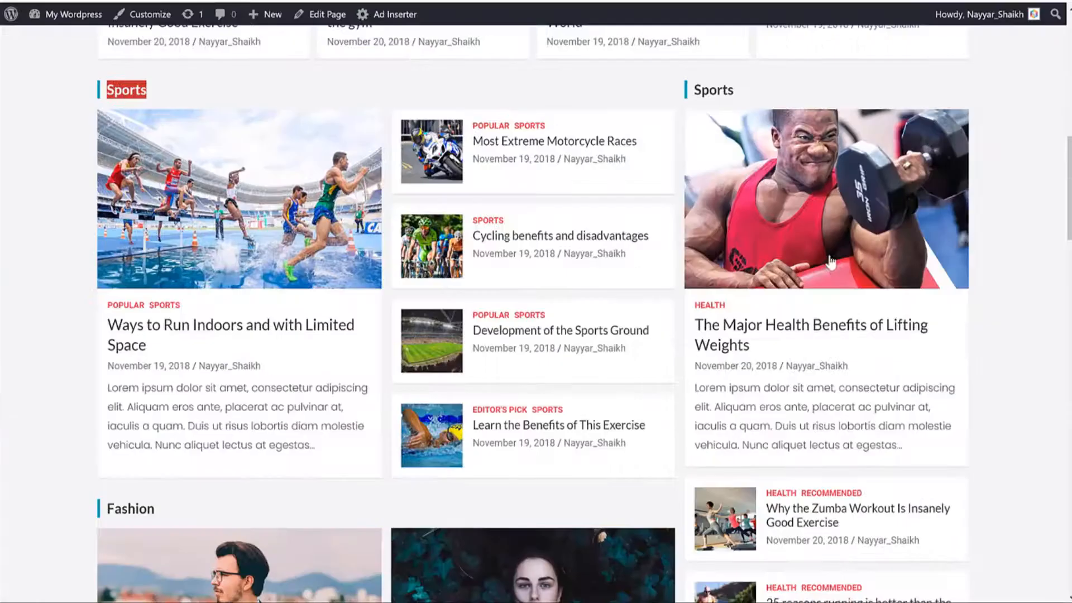
{"action": "scroll", "coordinate": [815, 305], "scroll_direction": "up", "scroll_amount": 1}
{"action": "scroll", "coordinate": [815, 305], "scroll_direction": "down", "scroll_amount": 4}
{"action": "scroll", "coordinate": [815, 305], "scroll_direction": "down", "scroll_amount": 3}
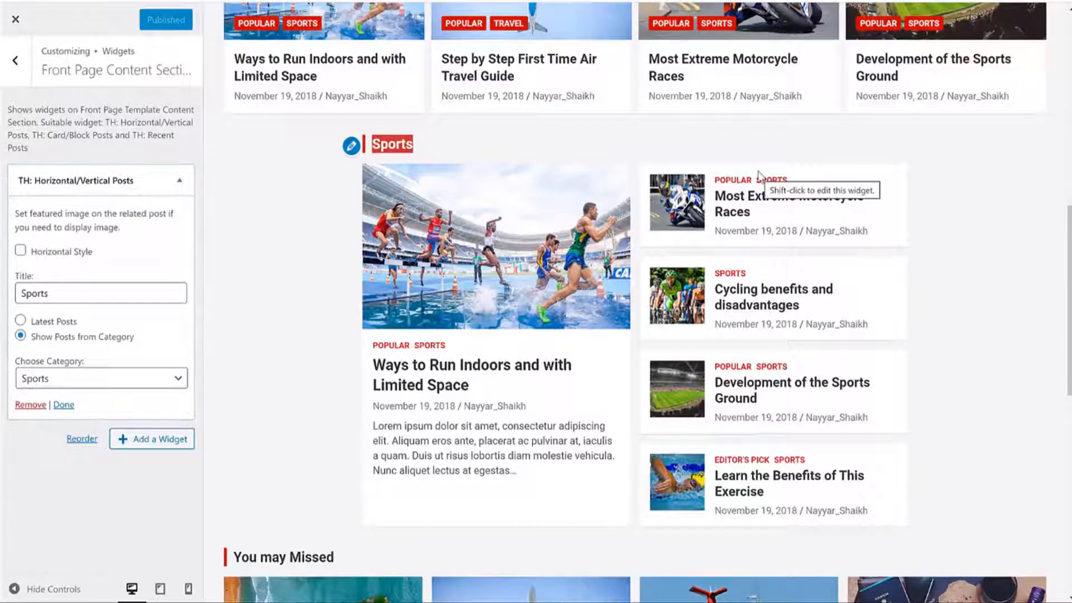
Step: Reopen the Front Page Content Section, collapse the Sports widget, and show the widget list
{"action": "left_click", "coordinate": [25, 72]}
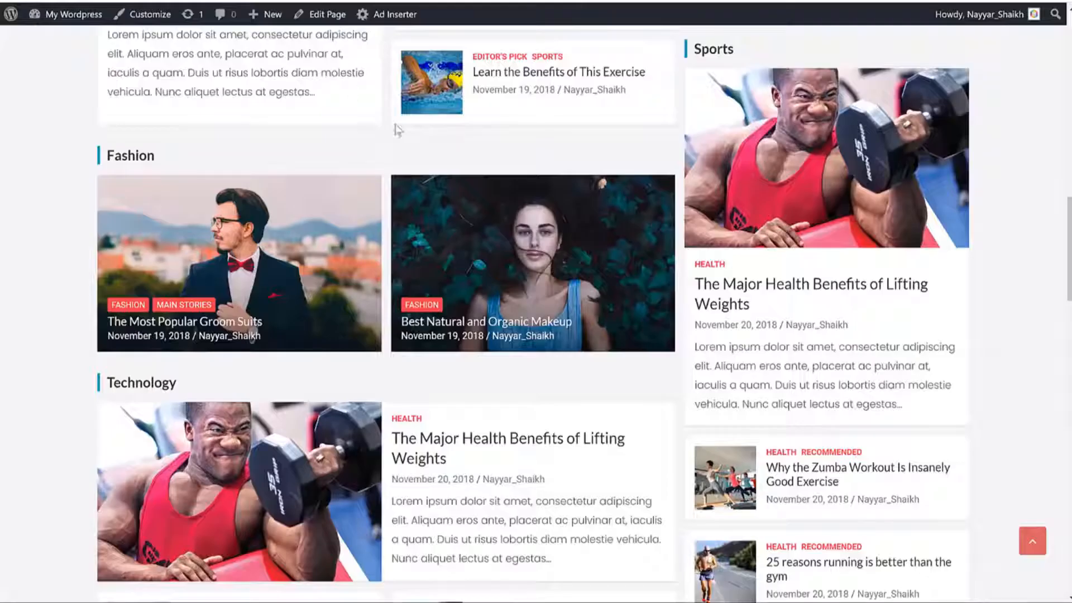
{"action": "scroll", "coordinate": [507, 210], "scroll_direction": "up", "scroll_amount": 10}
{"action": "scroll", "coordinate": [290, 297], "scroll_direction": "down", "scroll_amount": 9}
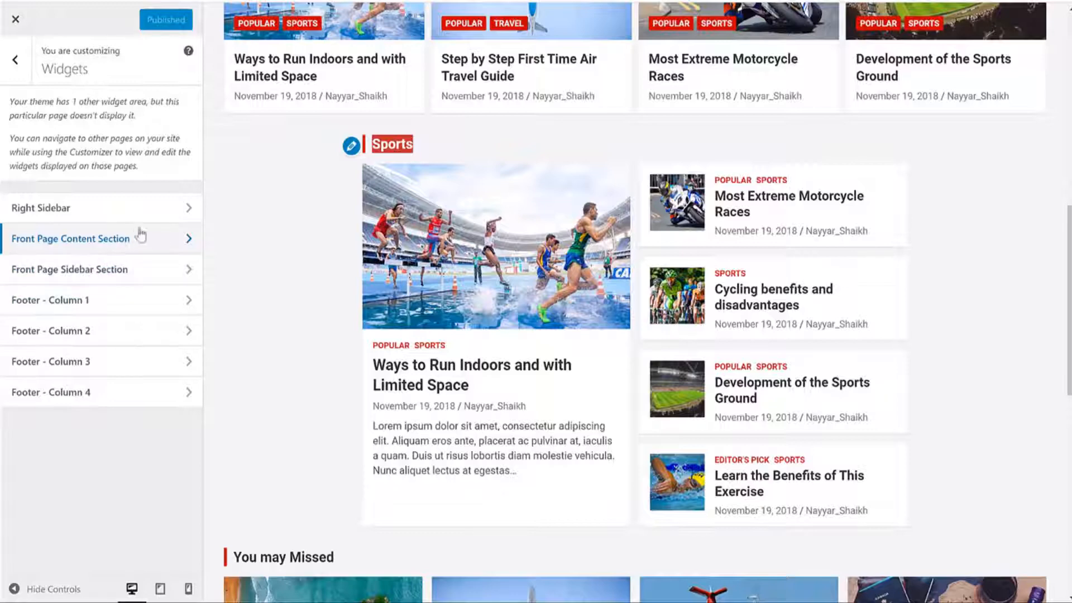
{"action": "left_click", "coordinate": [124, 240]}
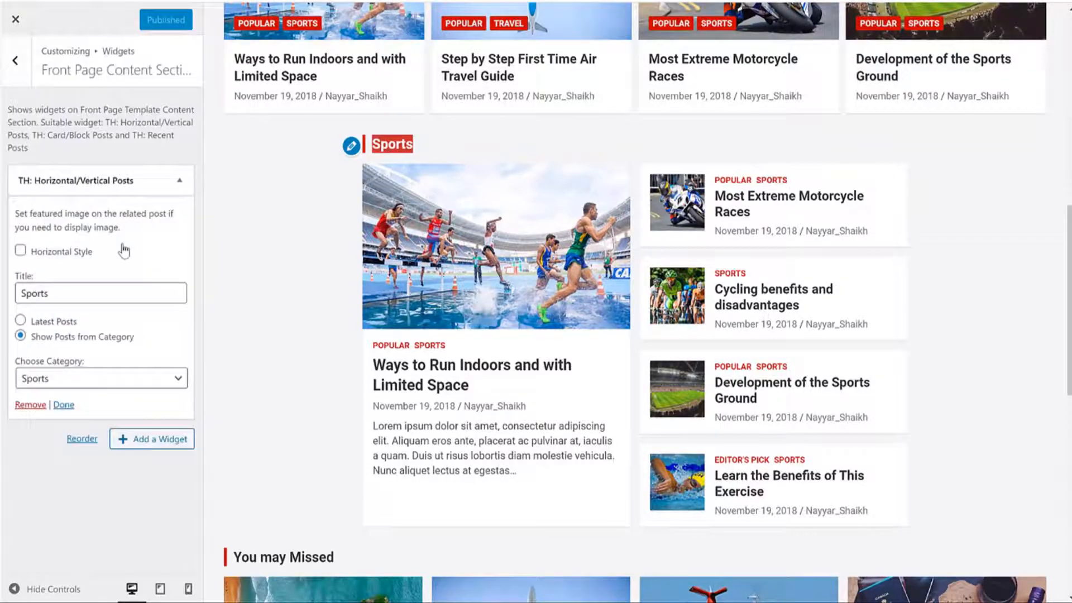
{"action": "left_click", "coordinate": [160, 185]}
{"action": "left_click", "coordinate": [163, 215]}
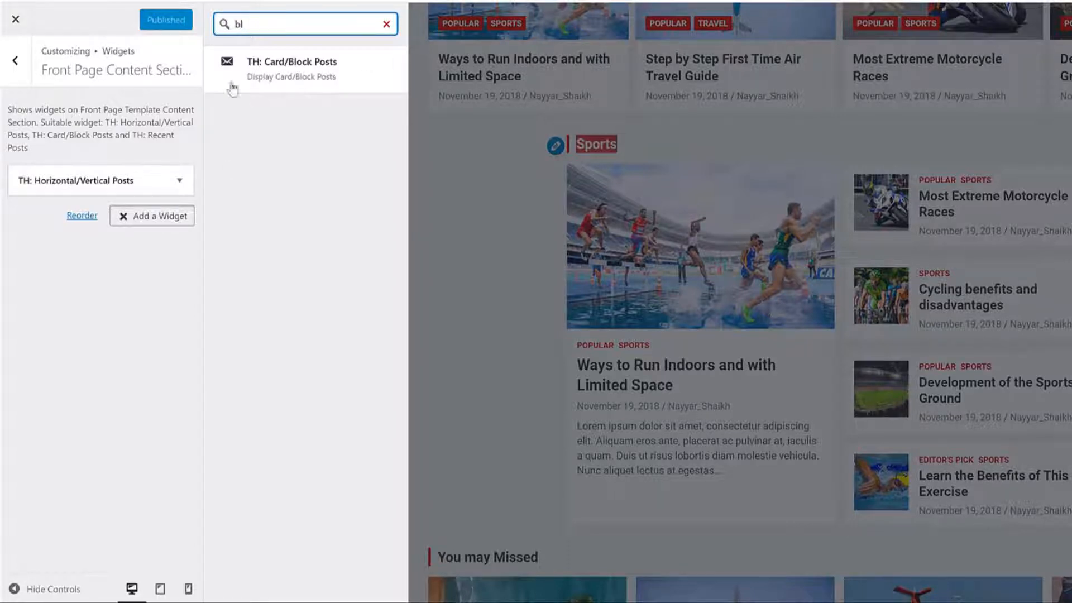
Step: Add a TH: Card/Block Posts widget titled 'Fashion' showing Fashion category posts
{"action": "left_click", "coordinate": [320, 75]}
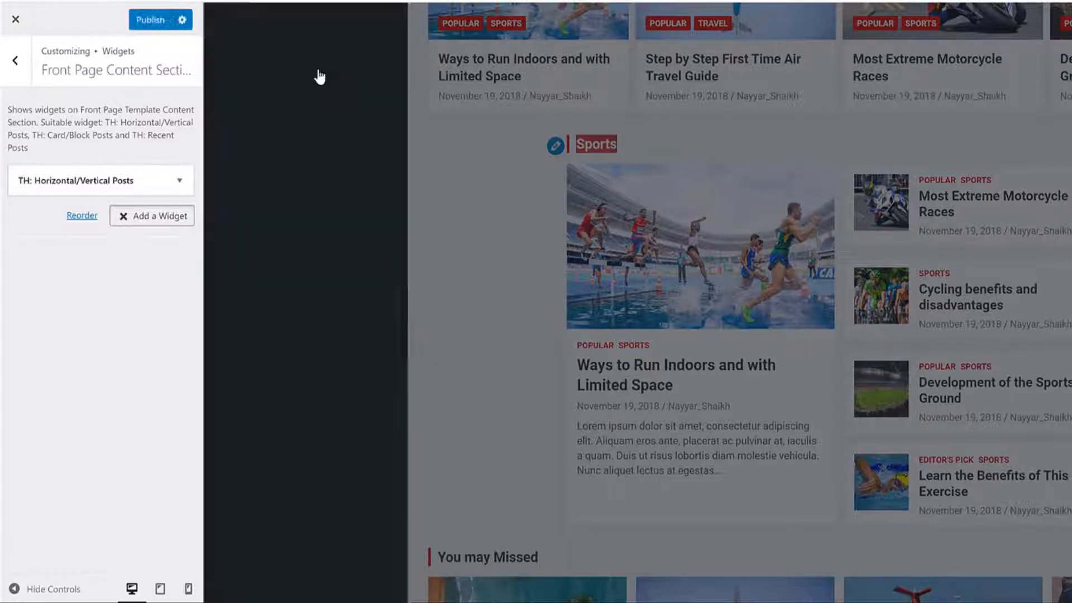
{"action": "left_click", "coordinate": [97, 332]}
{"action": "type", "text": "Fashion"}
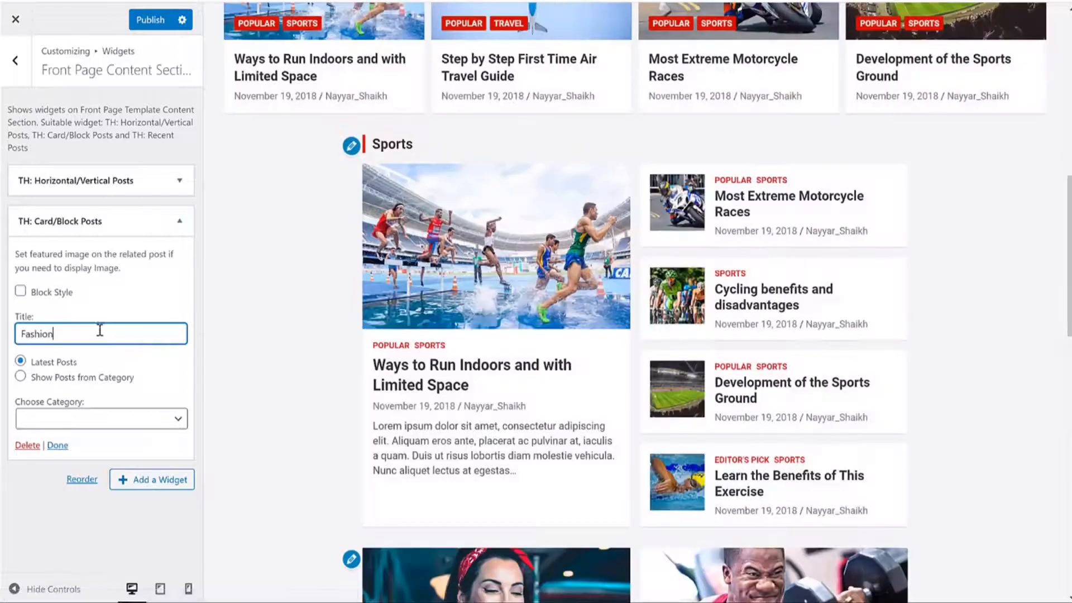
{"action": "left_click", "coordinate": [124, 417]}
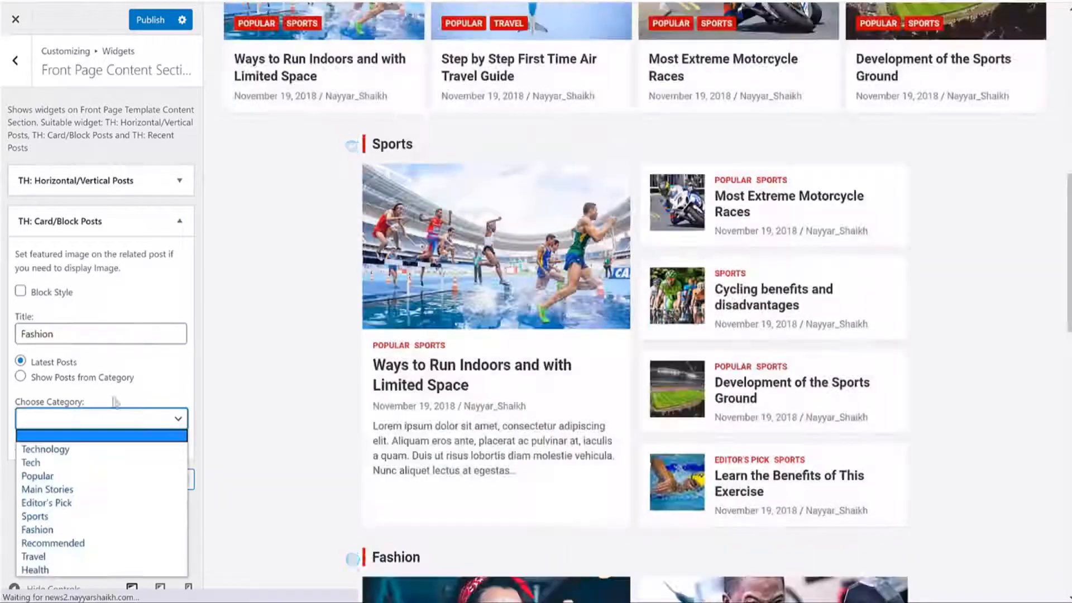
{"action": "left_click", "coordinate": [101, 380]}
{"action": "left_click", "coordinate": [83, 421]}
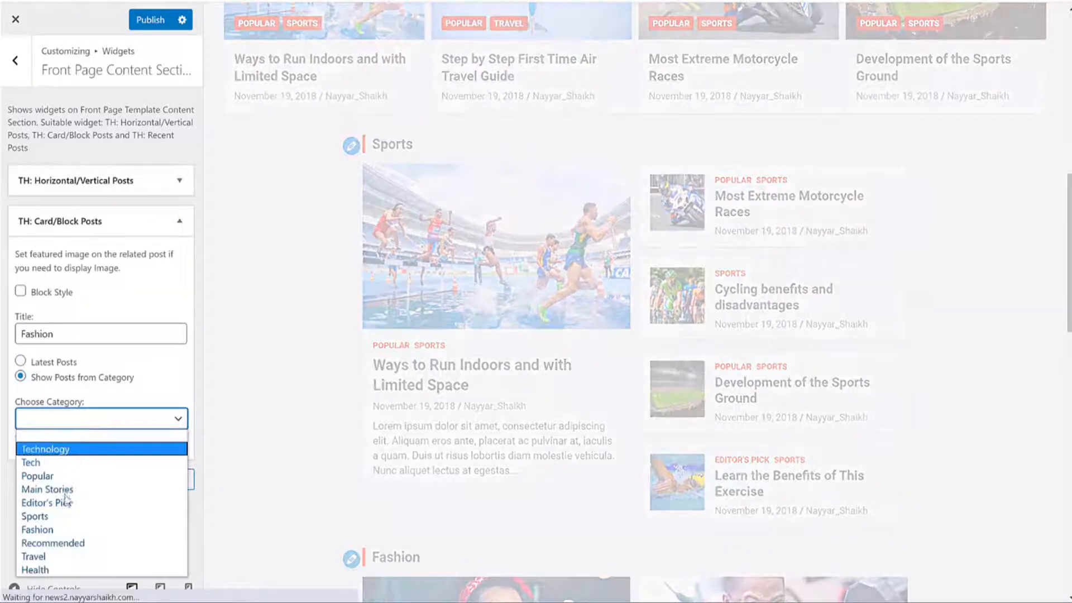
{"action": "left_click", "coordinate": [92, 529]}
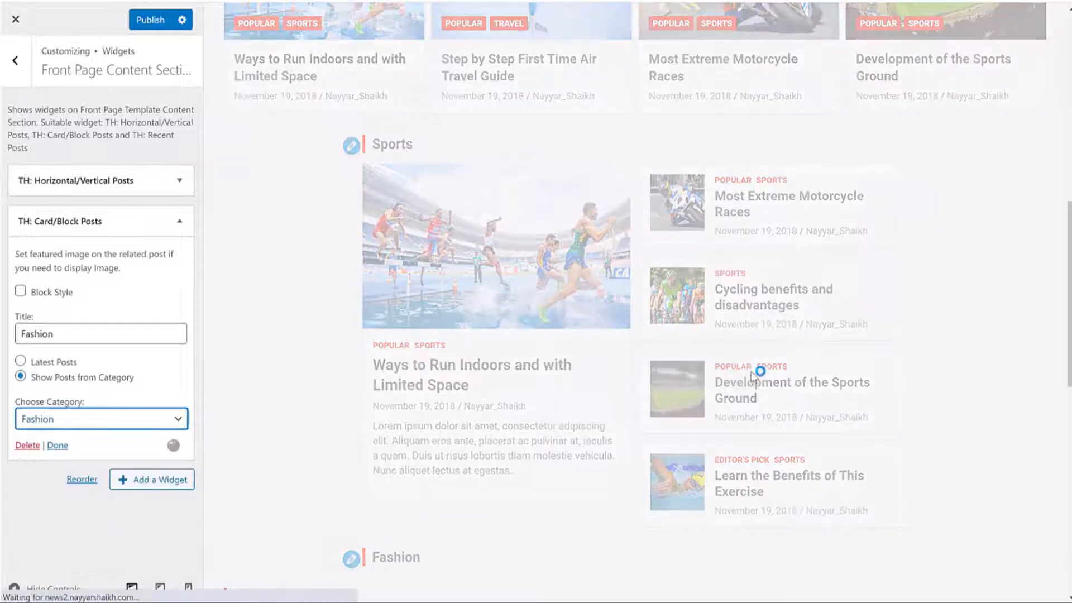
Step: Scroll through the Fashion widget's remaining options, then collapse it and reopen the widget list
{"action": "scroll", "coordinate": [830, 347], "scroll_direction": "down", "scroll_amount": 3}
{"action": "scroll", "coordinate": [832, 343], "scroll_direction": "down", "scroll_amount": 5}
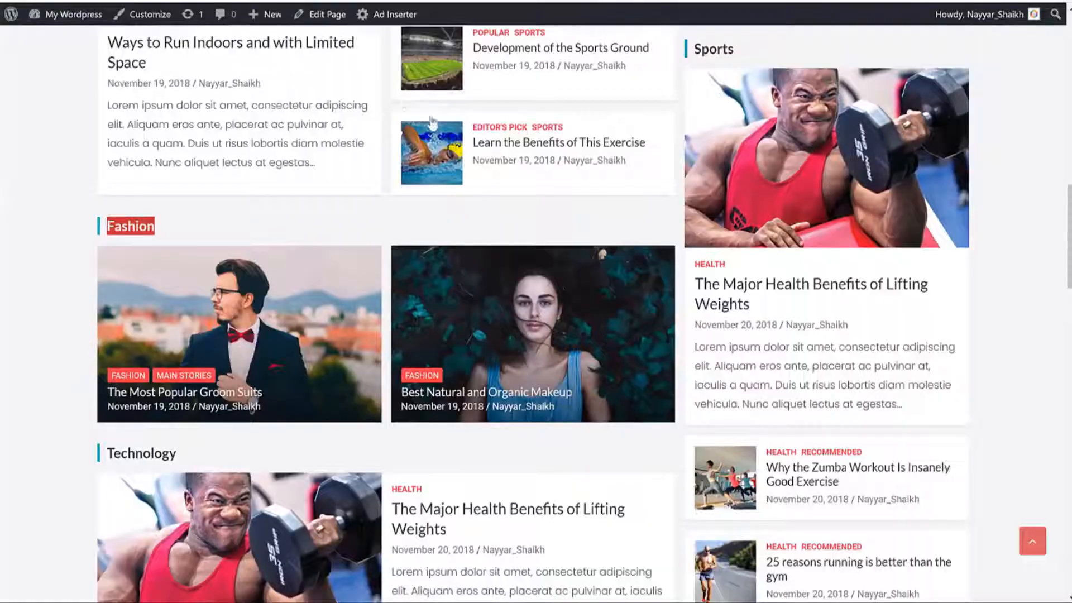
{"action": "scroll", "coordinate": [434, 124], "scroll_direction": "down", "scroll_amount": 4}
{"action": "scroll", "coordinate": [436, 124], "scroll_direction": "down", "scroll_amount": 2}
{"action": "left_click_drag", "start_coordinate": [184, 100], "coordinate": [109, 99]}
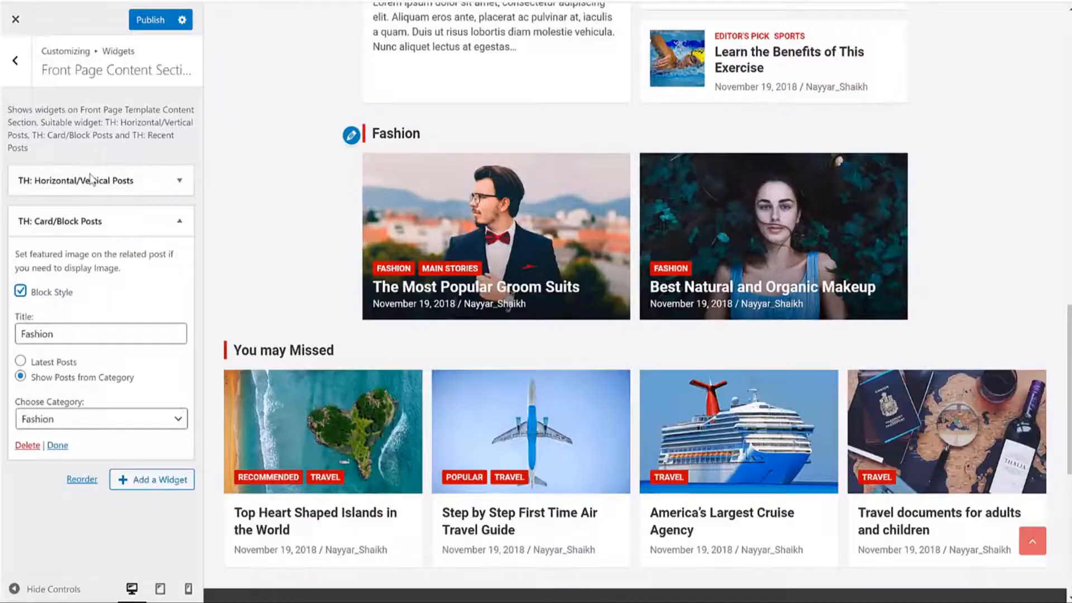
{"action": "left_click", "coordinate": [108, 219]}
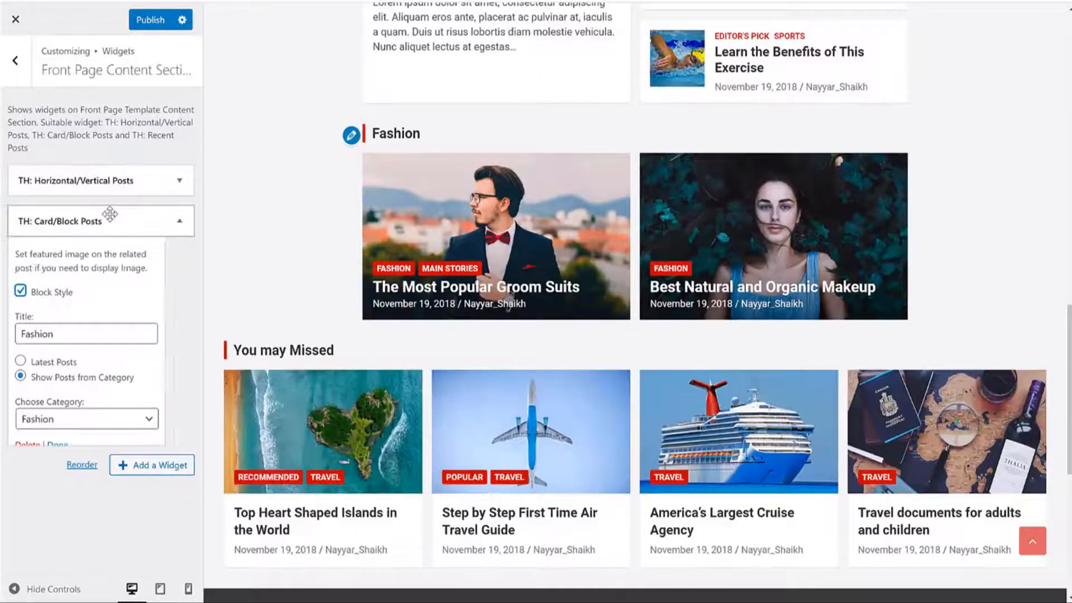
{"action": "left_click", "coordinate": [170, 263]}
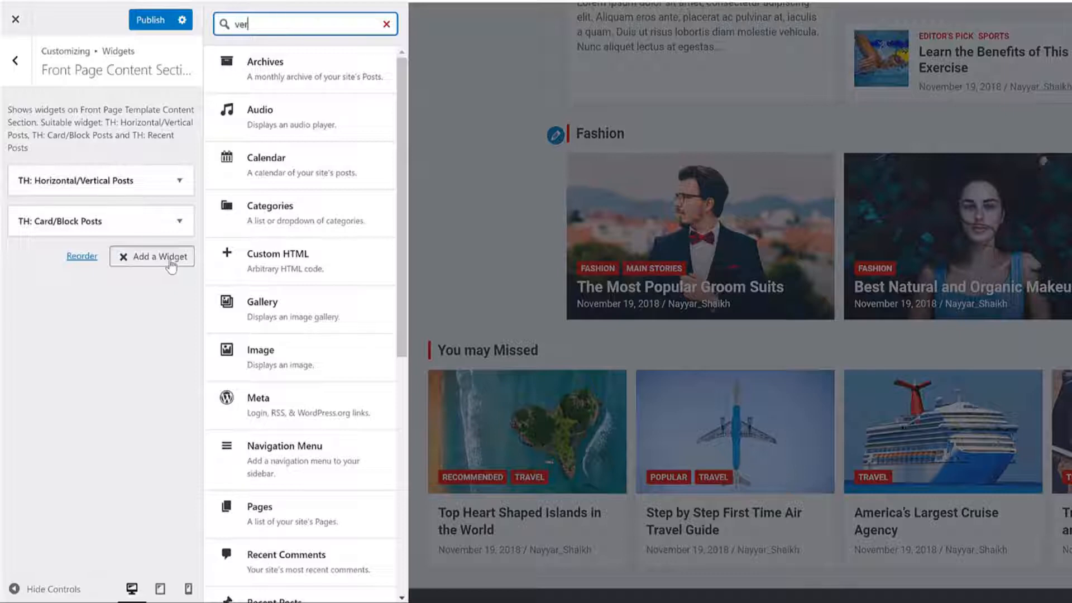
Step: Add another Horizontal/Vertical Posts widget titled Technology, showing posts from the Tech category
{"action": "left_click", "coordinate": [287, 79]}
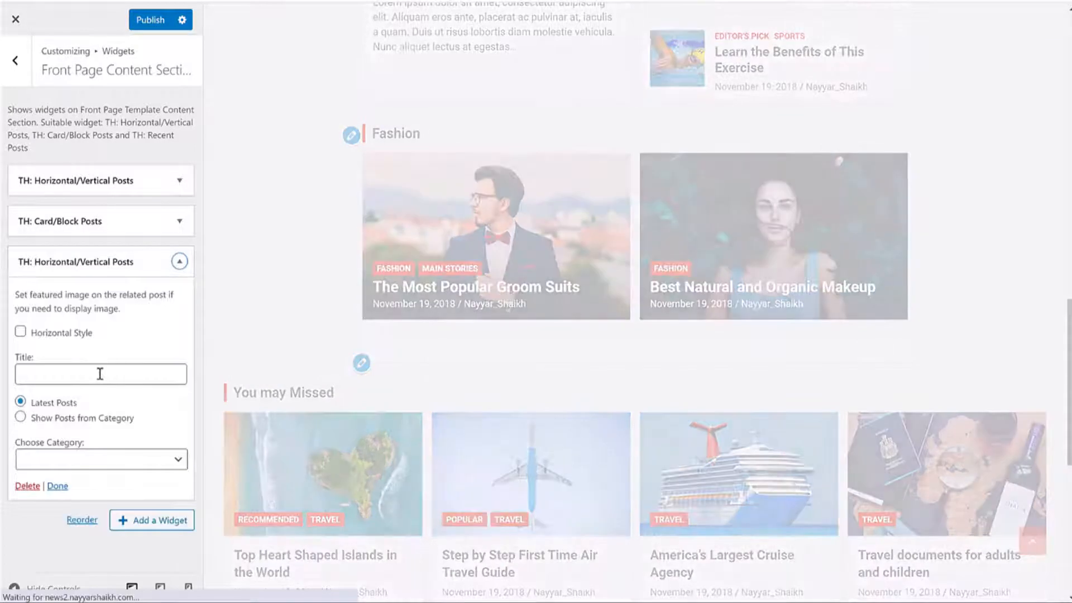
{"action": "left_click", "coordinate": [101, 375]}
{"action": "type", "text": "Technology"}
{"action": "left_click", "coordinate": [88, 418]}
{"action": "left_click", "coordinate": [74, 462]}
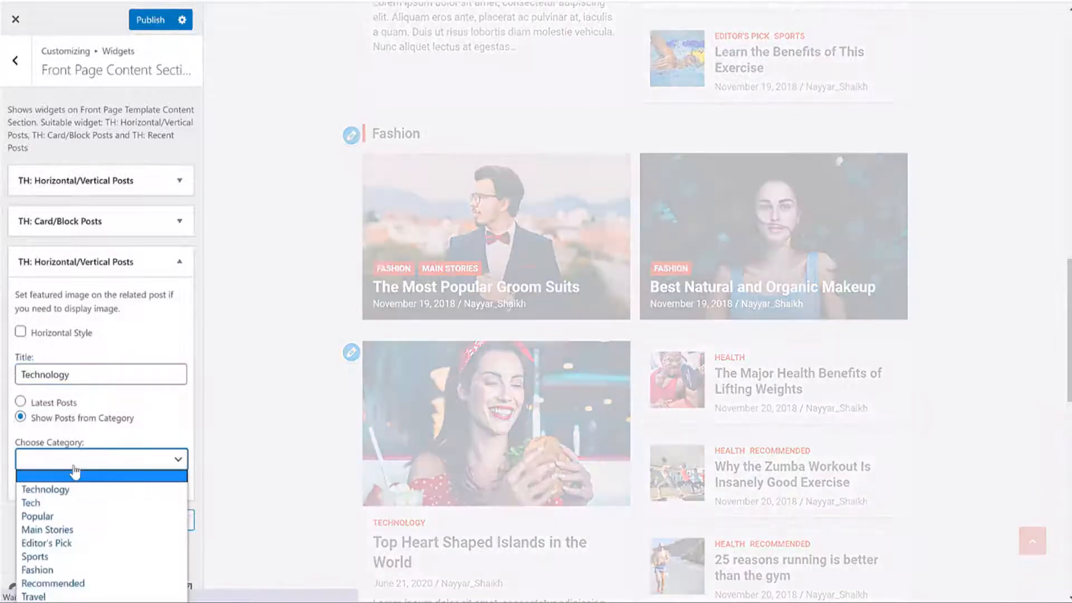
{"action": "left_click", "coordinate": [158, 467]}
{"action": "left_click", "coordinate": [92, 468]}
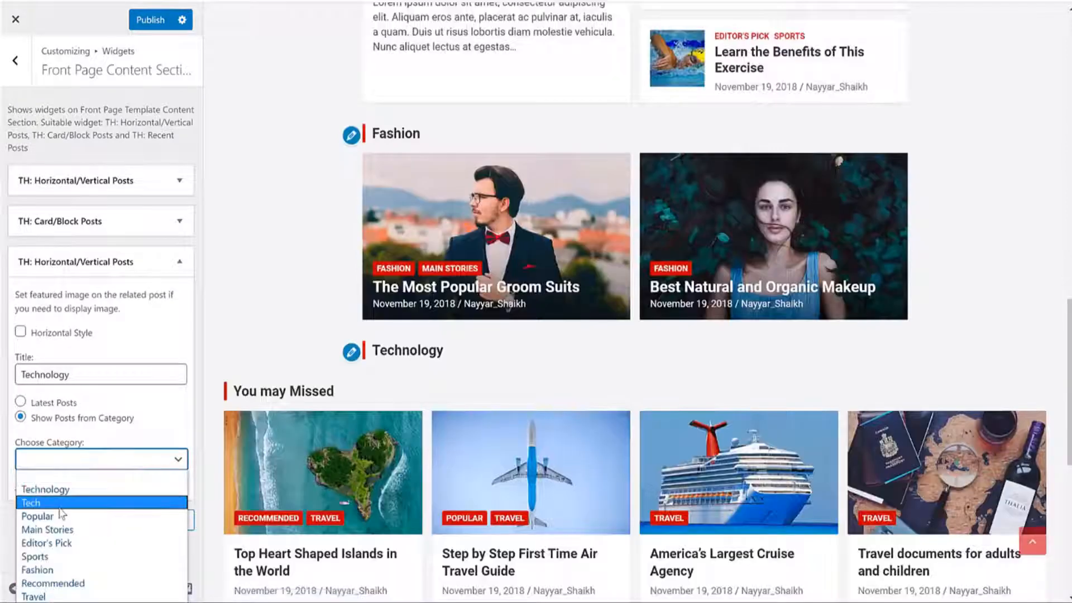
{"action": "left_click", "coordinate": [56, 503]}
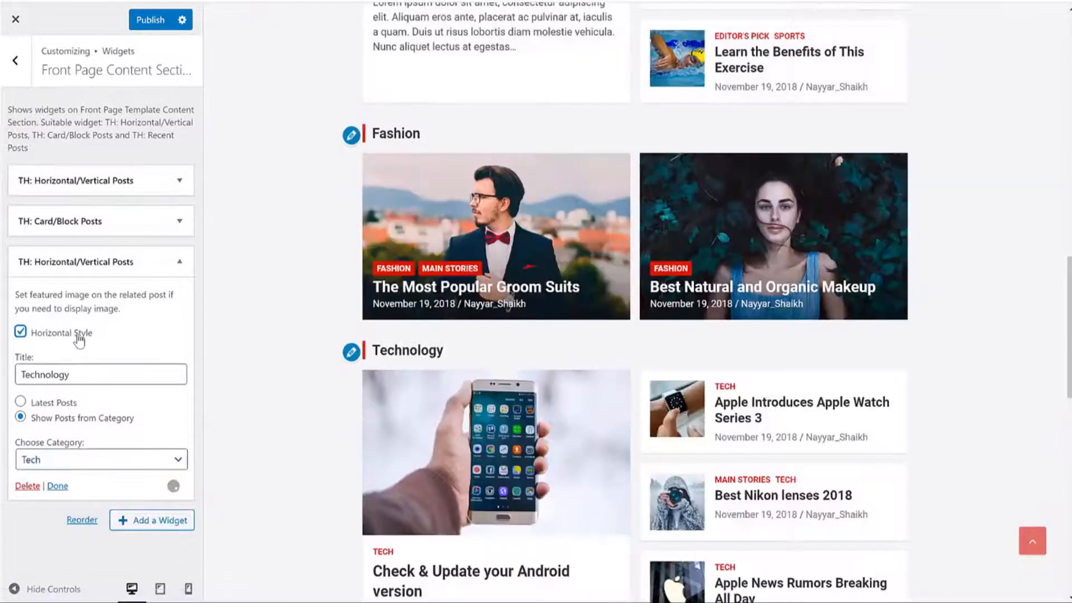
Step: Switch the Technology widget to horizontal style, check the preview, and collapse its settings
{"action": "left_click", "coordinate": [80, 335]}
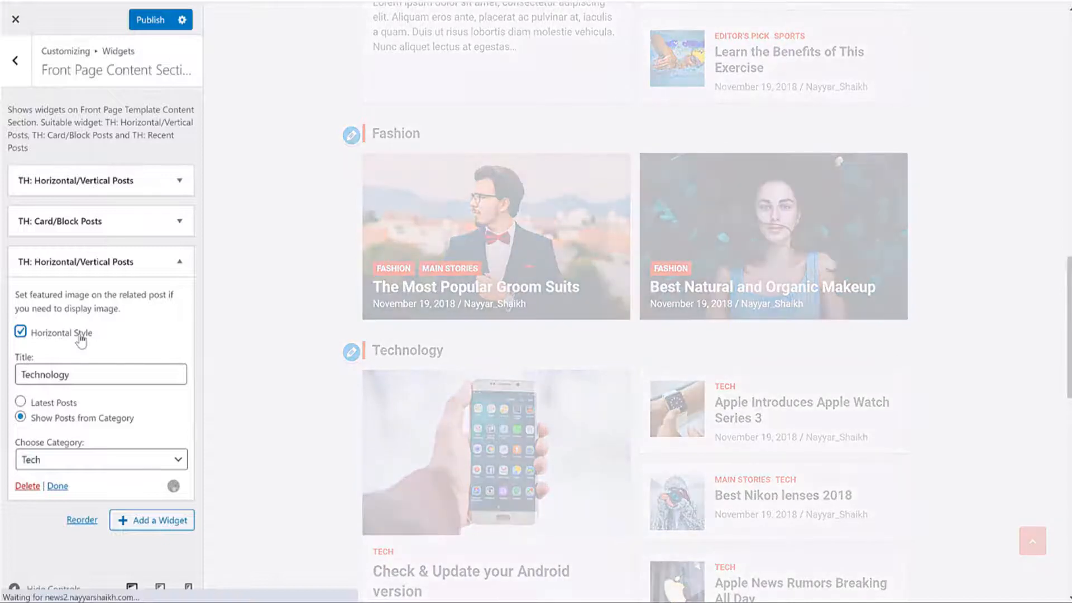
{"action": "scroll", "coordinate": [861, 282], "scroll_direction": "down", "scroll_amount": 5}
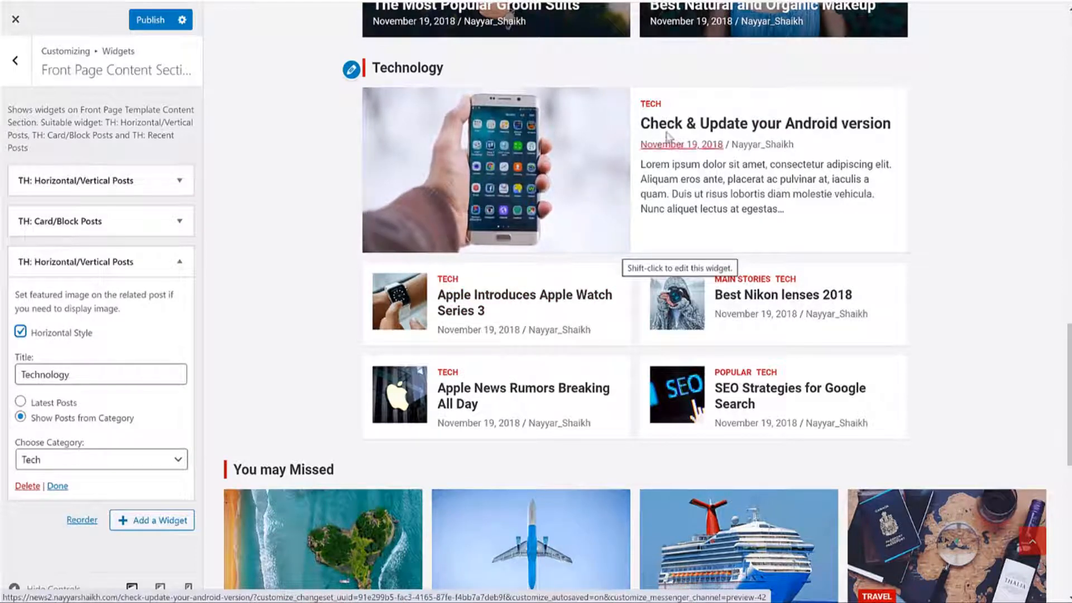
{"action": "scroll", "coordinate": [775, 249], "scroll_direction": "up", "scroll_amount": 5}
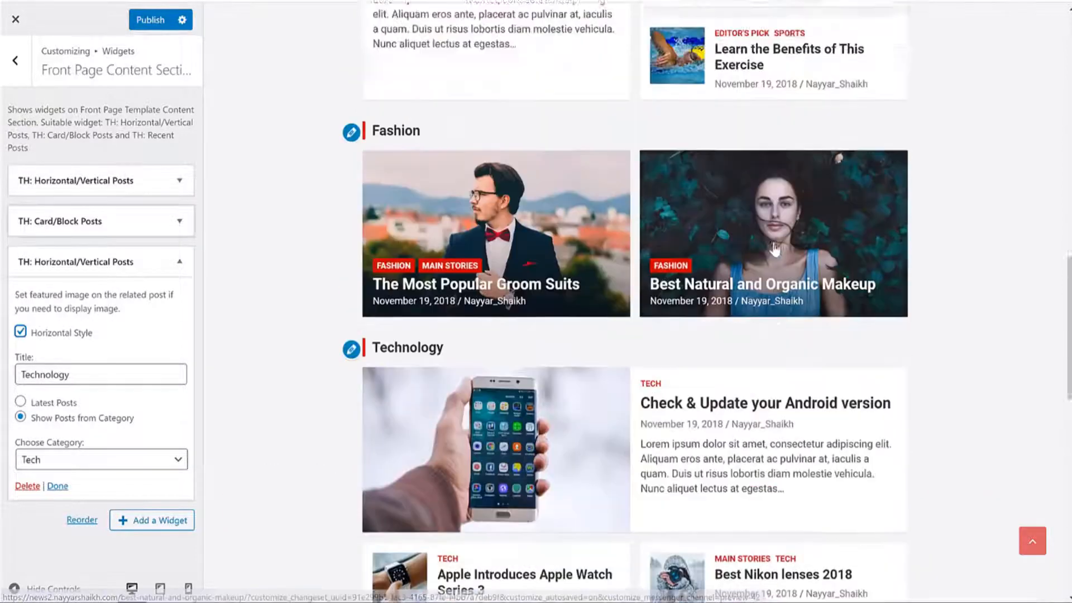
{"action": "scroll", "coordinate": [775, 248], "scroll_direction": "up", "scroll_amount": 6}
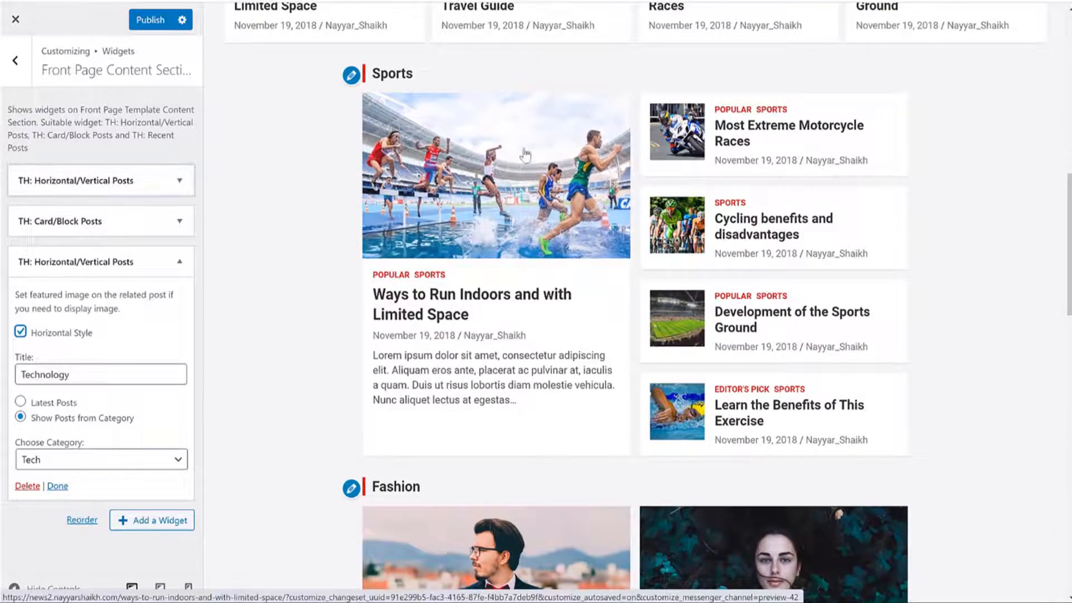
{"action": "scroll", "coordinate": [933, 255], "scroll_direction": "down", "scroll_amount": 5}
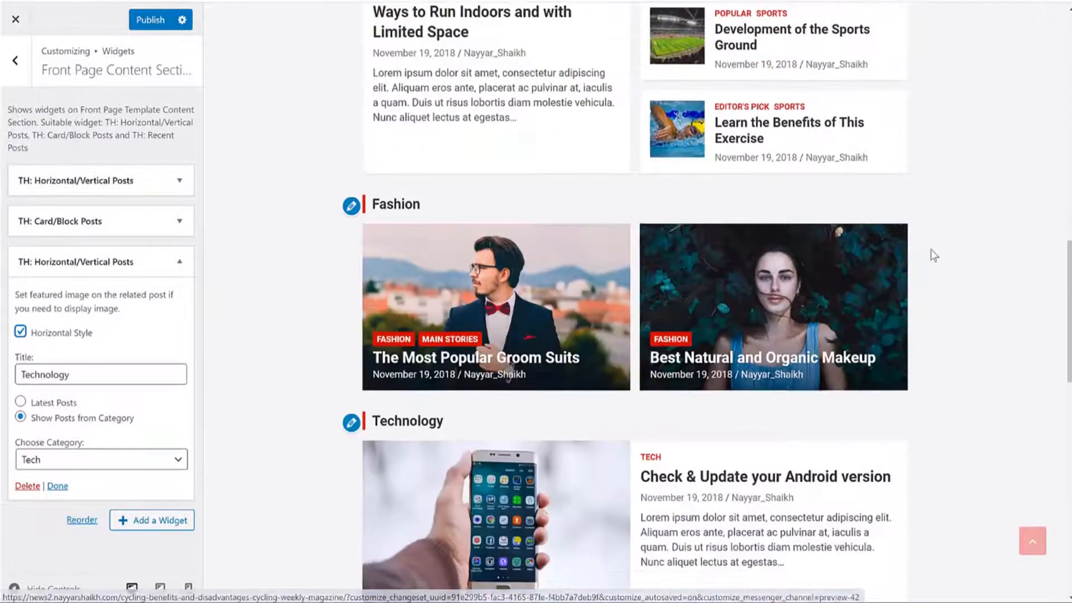
{"action": "scroll", "coordinate": [933, 254], "scroll_direction": "down", "scroll_amount": 8}
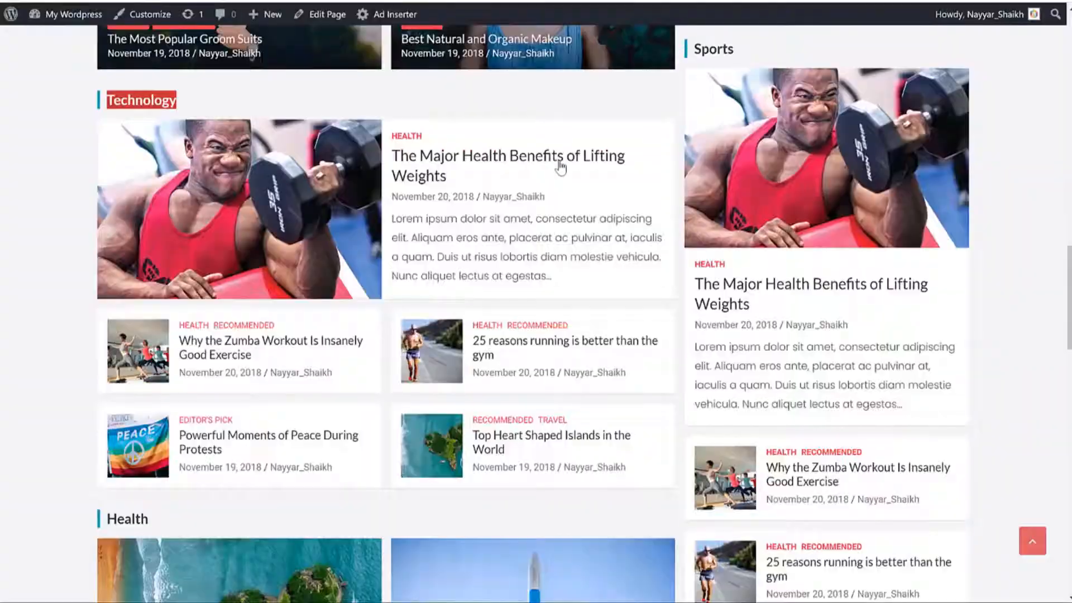
{"action": "scroll", "coordinate": [559, 167], "scroll_direction": "down", "scroll_amount": 8}
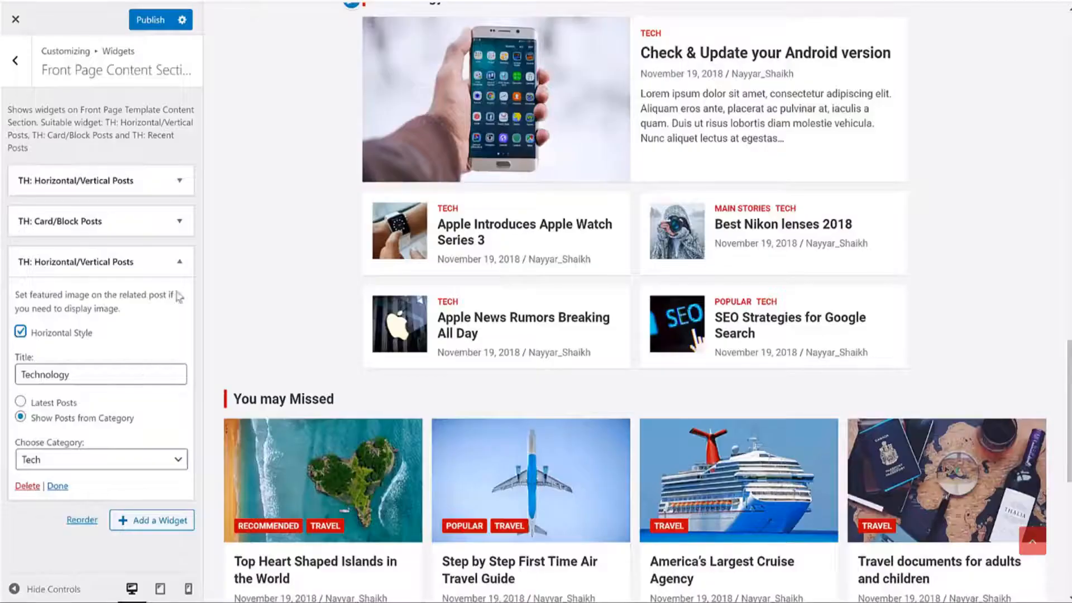
{"action": "left_click", "coordinate": [179, 260]}
{"action": "scroll", "coordinate": [605, 253], "scroll_direction": "up", "scroll_amount": 8}
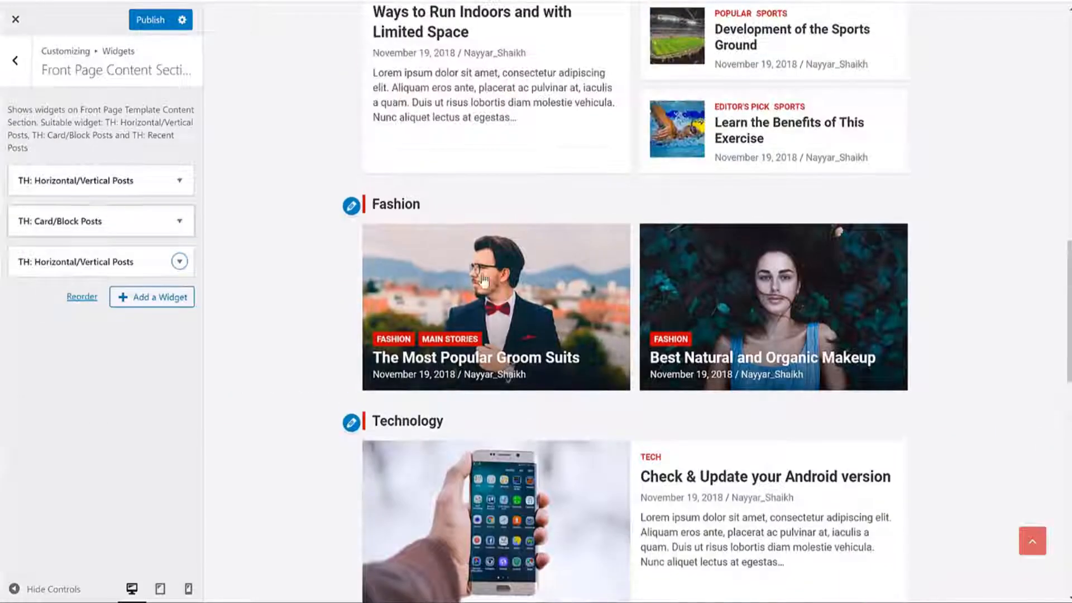
Step: Add a TH: Card/Block Posts widget titled Health, showing Health category posts
{"action": "left_click", "coordinate": [167, 297]}
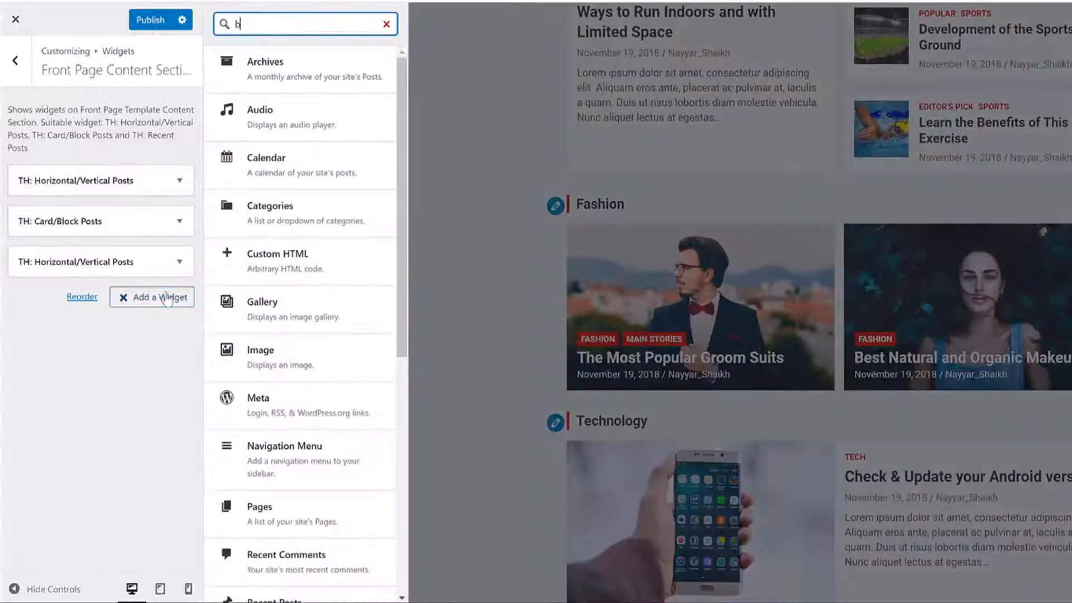
{"action": "left_click", "coordinate": [306, 72]}
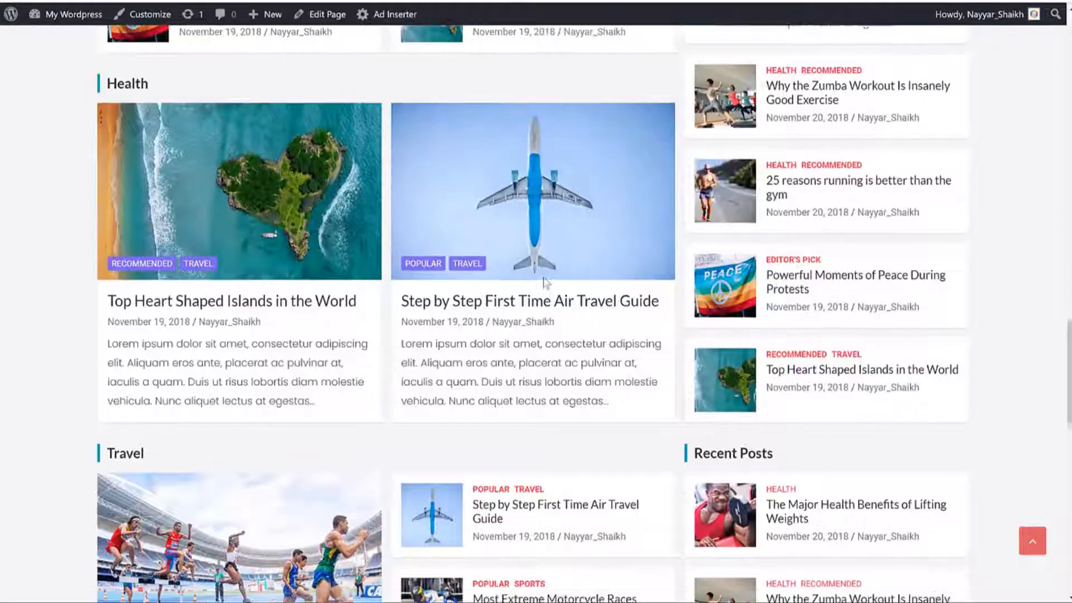
{"action": "scroll", "coordinate": [545, 282], "scroll_direction": "down", "scroll_amount": 1}
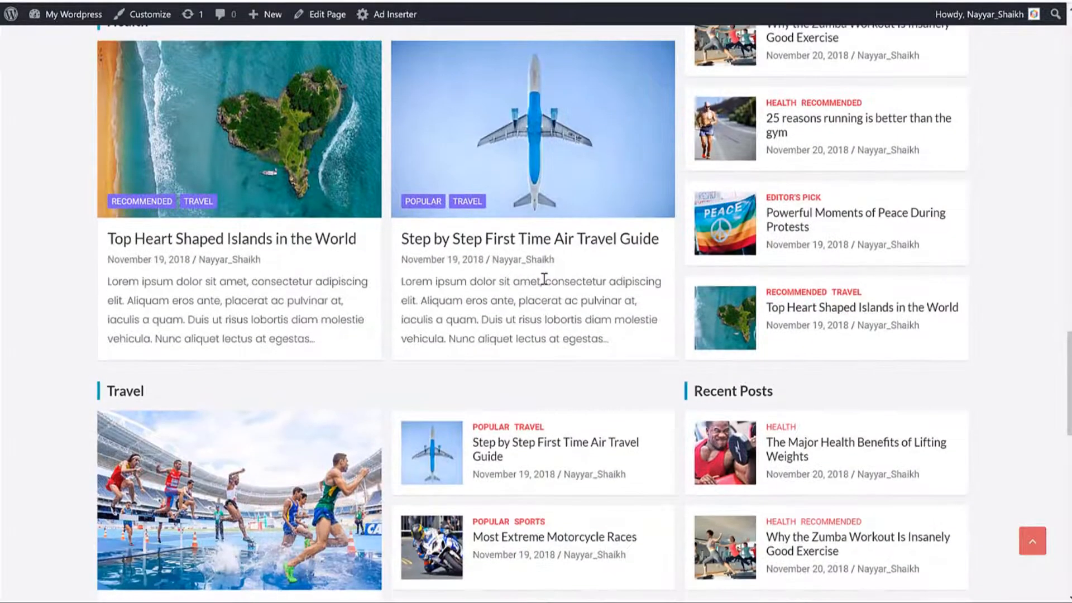
{"action": "scroll", "coordinate": [143, 163], "scroll_direction": "up", "scroll_amount": 3}
{"action": "double_click", "coordinate": [147, 161]}
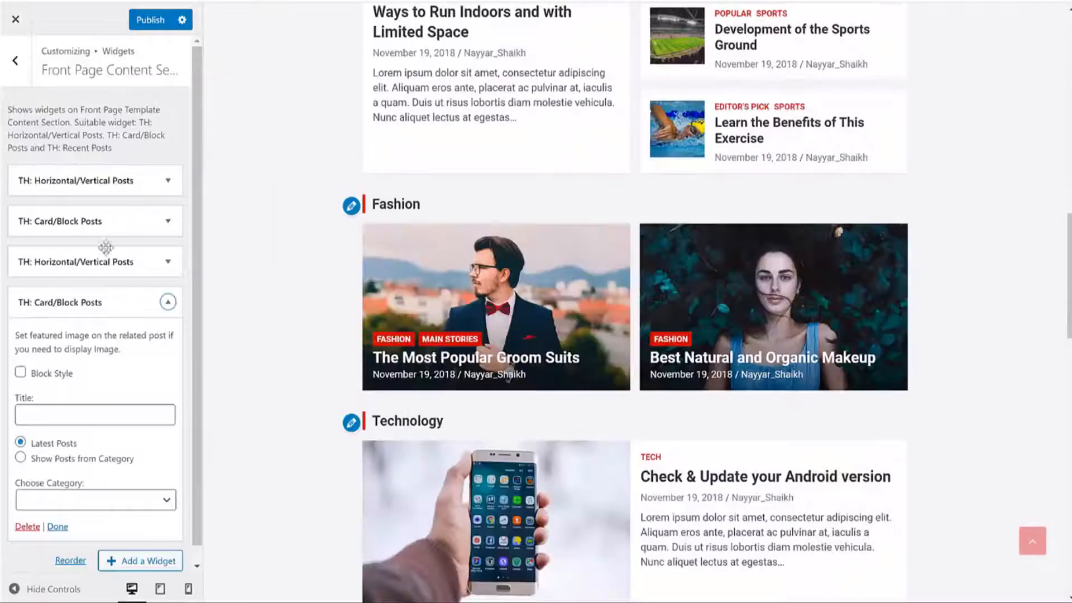
{"action": "left_click", "coordinate": [79, 461]}
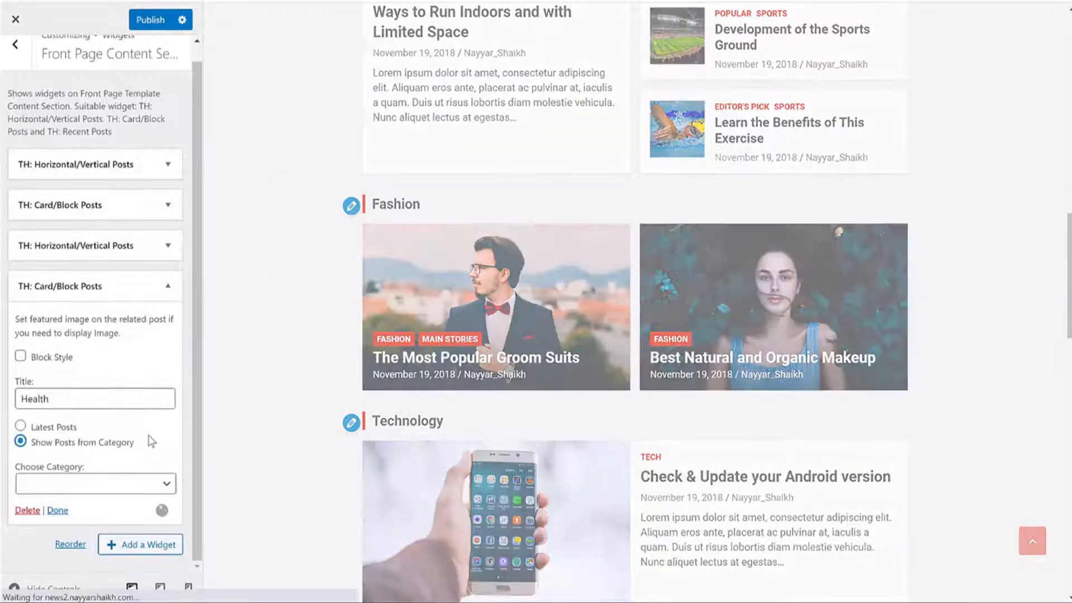
{"action": "left_click", "coordinate": [129, 485]}
{"action": "key", "text": "h"}
{"action": "key", "text": "Return"}
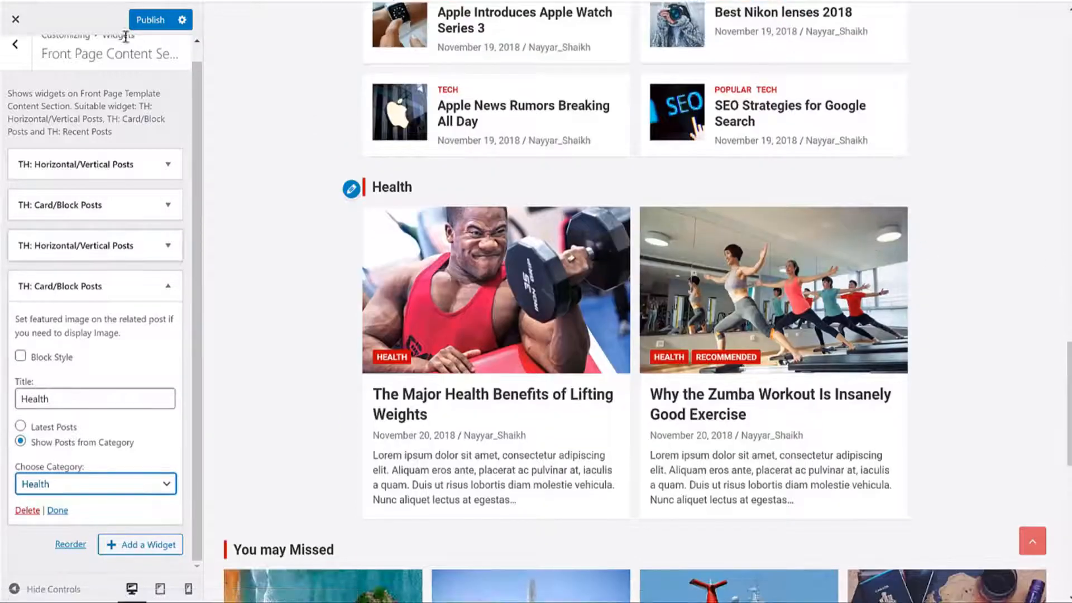
Step: Publish the front page changes, collapse the Health widget, and return to the widget areas
{"action": "left_click", "coordinate": [150, 20]}
{"action": "left_click", "coordinate": [168, 285]}
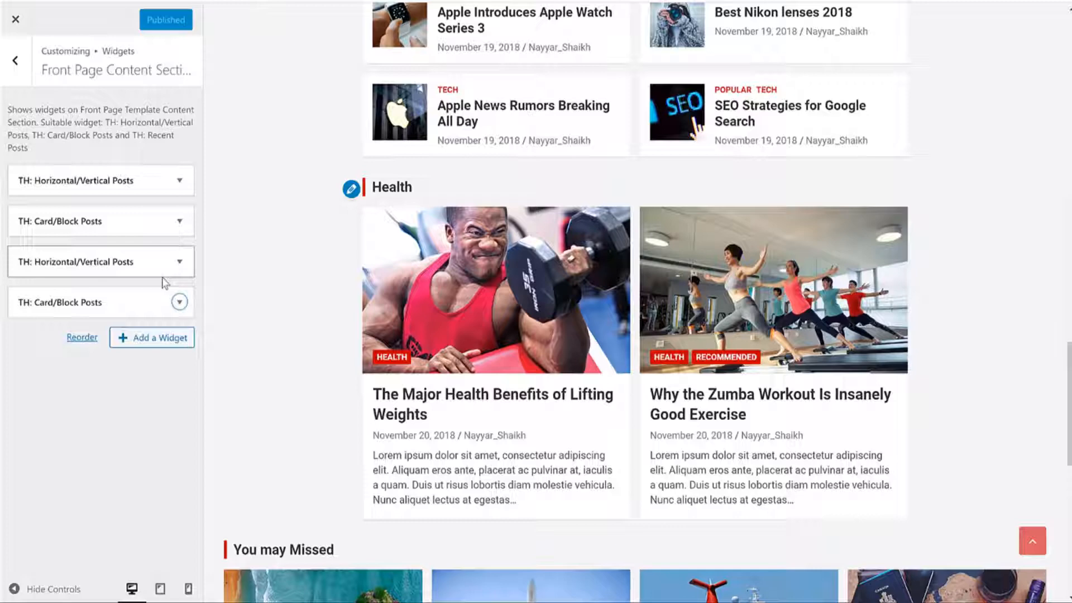
{"action": "scroll", "coordinate": [828, 182], "scroll_direction": "up", "scroll_amount": 15}
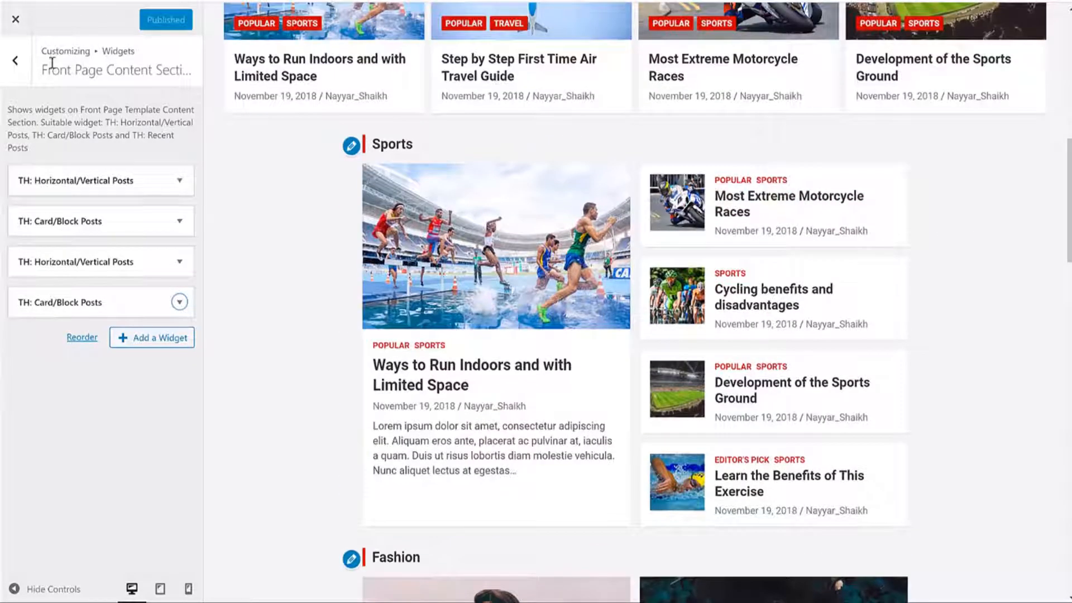
{"action": "left_click", "coordinate": [17, 61]}
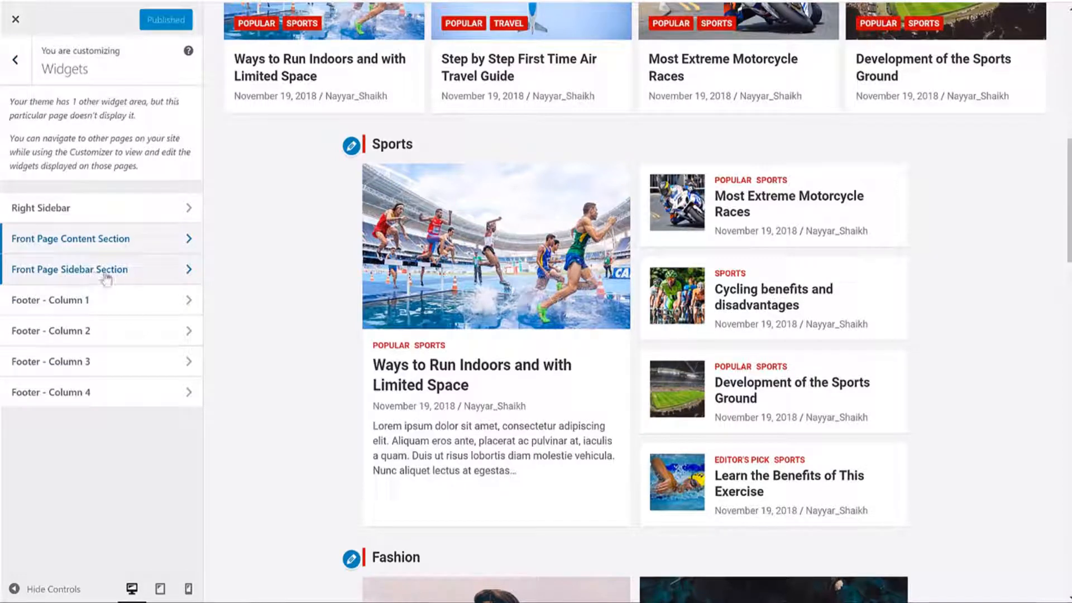
Step: Add a TH: Horizontal/Vertical Posts widget to the Front Page Sidebar Section
{"action": "left_click", "coordinate": [147, 271]}
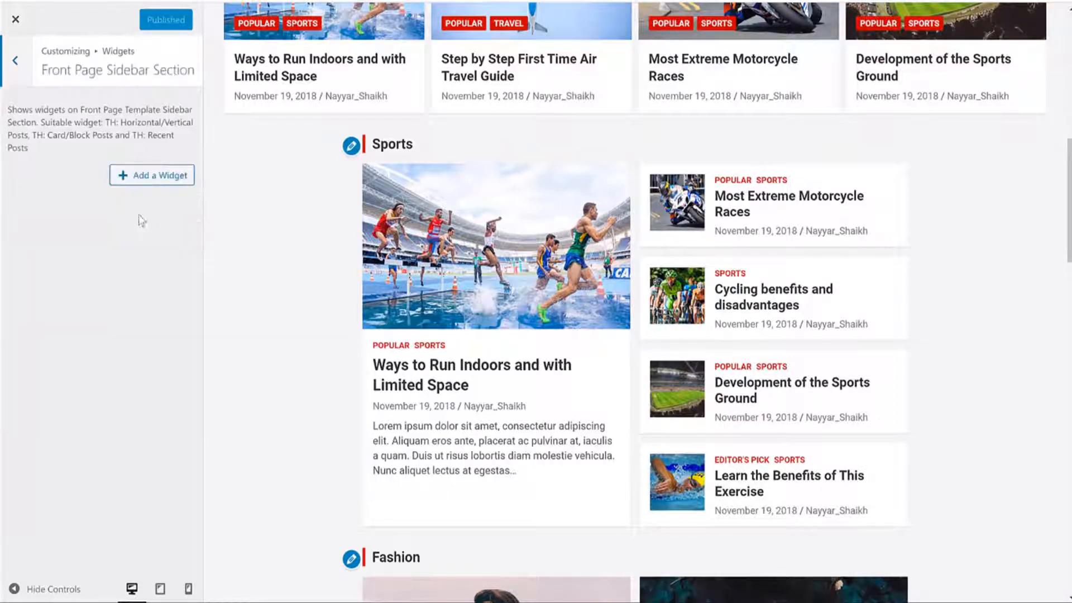
{"action": "left_click", "coordinate": [142, 177]}
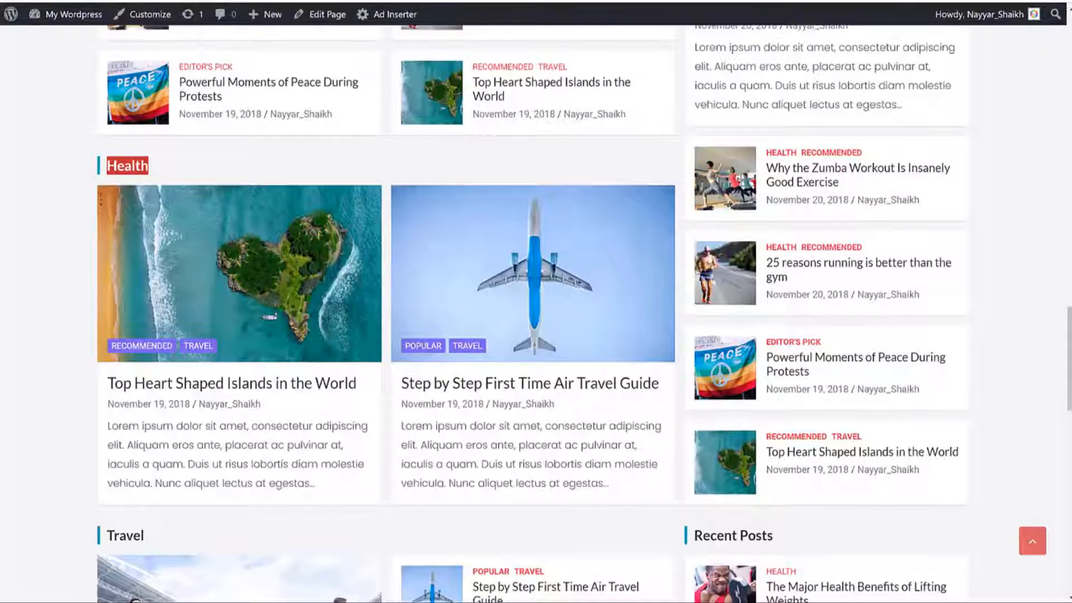
{"action": "scroll", "coordinate": [954, 256], "scroll_direction": "up", "scroll_amount": 15}
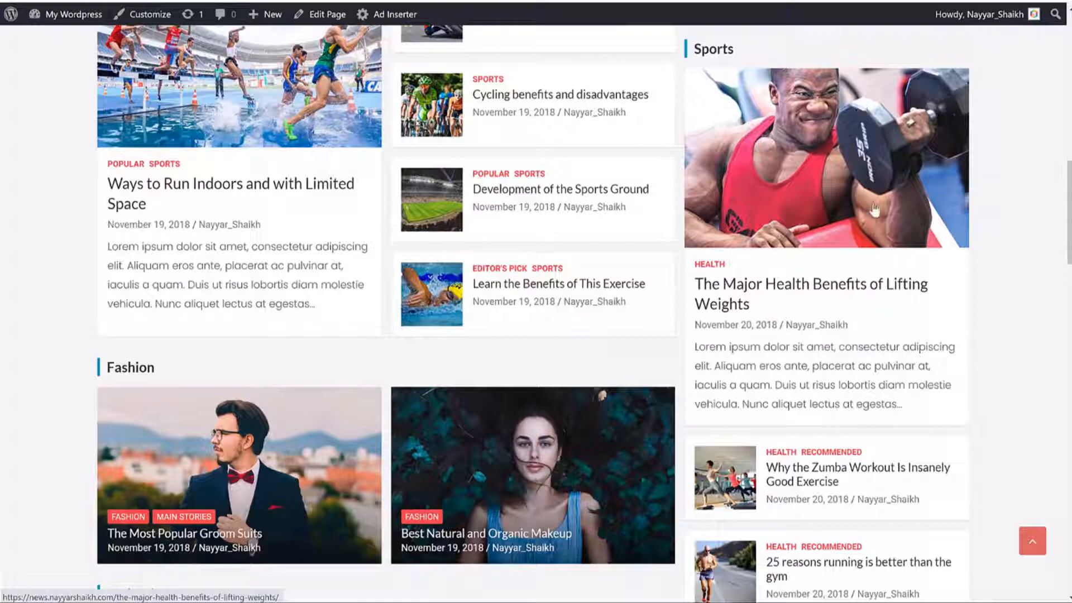
{"action": "scroll", "coordinate": [875, 210], "scroll_direction": "down", "scroll_amount": 7}
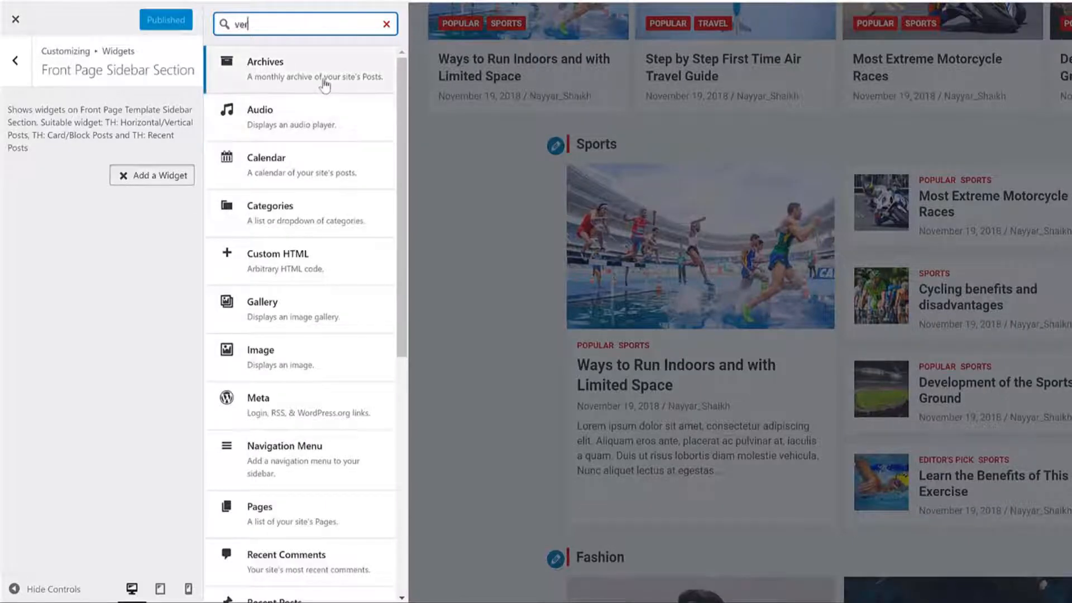
{"action": "left_click", "coordinate": [324, 83]}
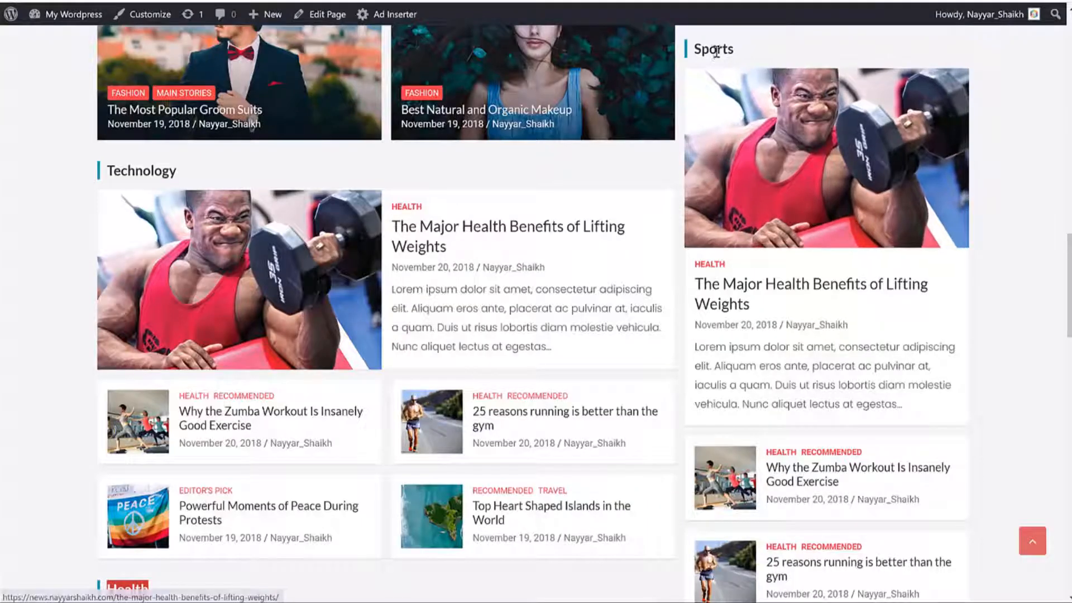
Step: Title the sidebar widget Sports, show Sports category posts, and collapse its settings
{"action": "double_click", "coordinate": [714, 49]}
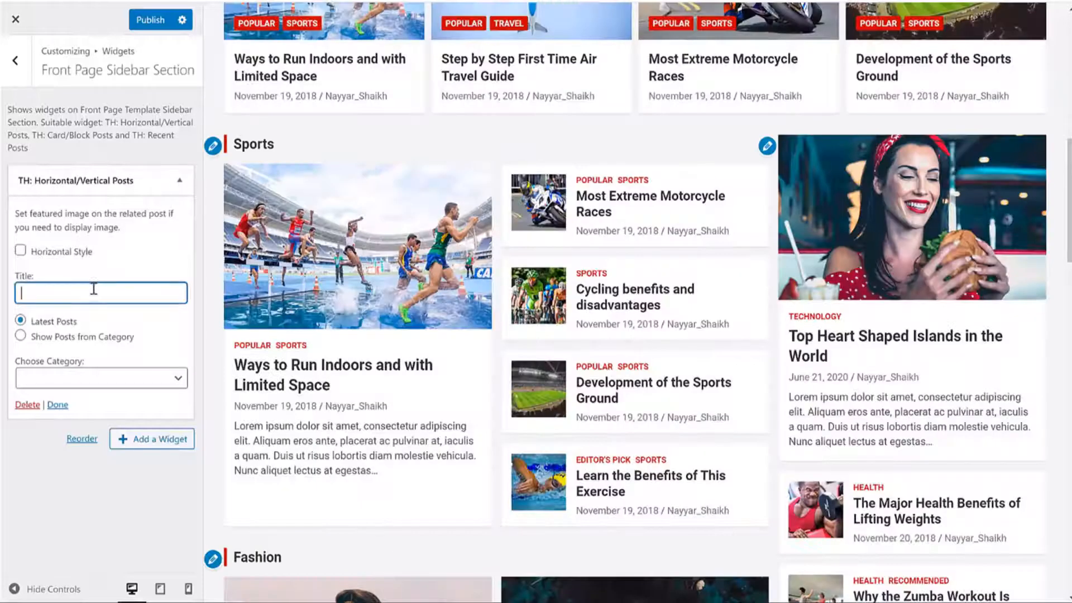
{"action": "type", "text": "Sports"}
{"action": "left_click", "coordinate": [78, 378]}
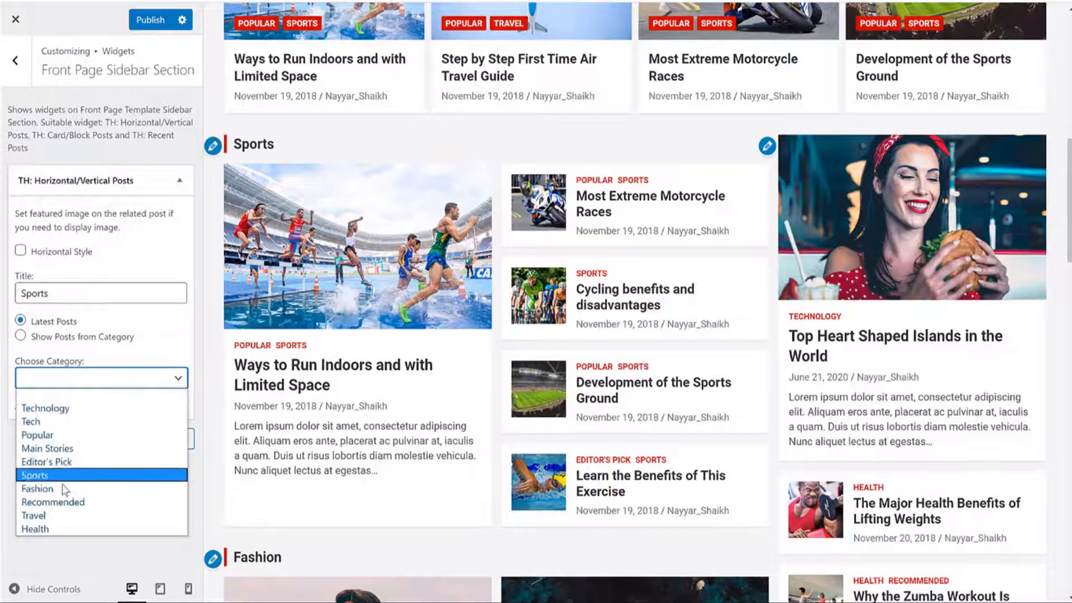
{"action": "left_click", "coordinate": [48, 474]}
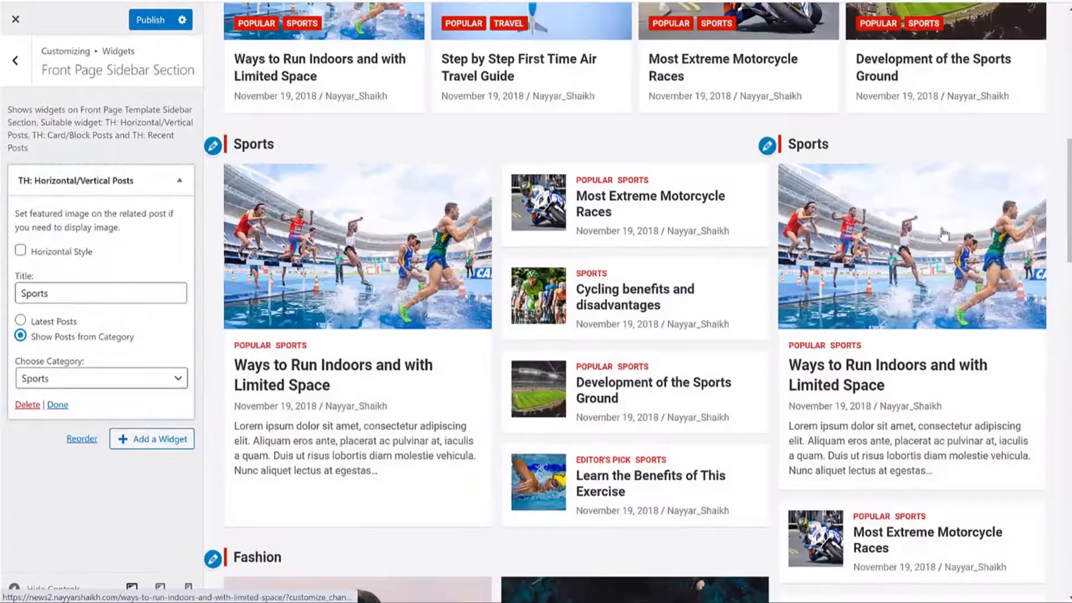
{"action": "scroll", "coordinate": [653, 246], "scroll_direction": "down", "scroll_amount": 8}
{"action": "scroll", "coordinate": [654, 244], "scroll_direction": "up", "scroll_amount": 6}
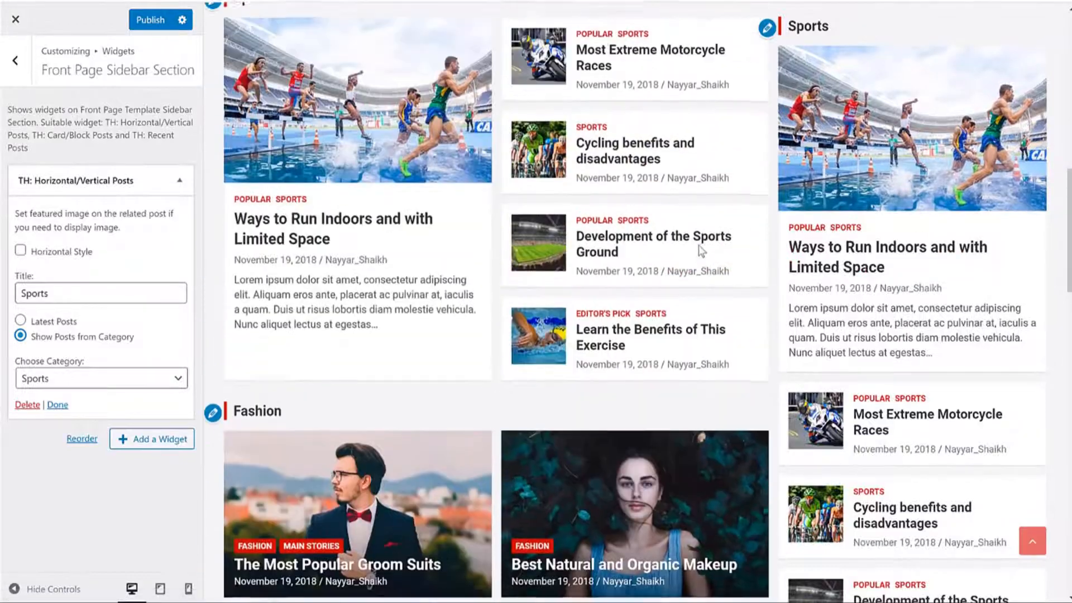
{"action": "scroll", "coordinate": [670, 246], "scroll_direction": "down", "scroll_amount": 6}
{"action": "scroll", "coordinate": [698, 241], "scroll_direction": "up", "scroll_amount": 2}
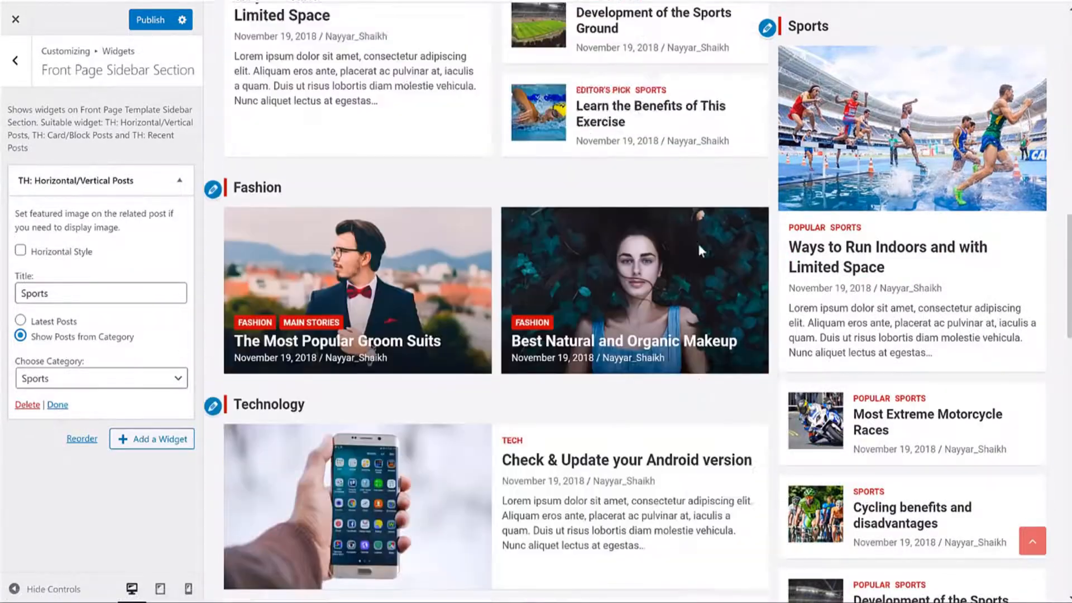
{"action": "scroll", "coordinate": [698, 246], "scroll_direction": "down", "scroll_amount": 7}
{"action": "scroll", "coordinate": [698, 248], "scroll_direction": "up", "scroll_amount": 6}
{"action": "scroll", "coordinate": [700, 252], "scroll_direction": "down", "scroll_amount": 1}
{"action": "scroll", "coordinate": [700, 252], "scroll_direction": "up", "scroll_amount": 2}
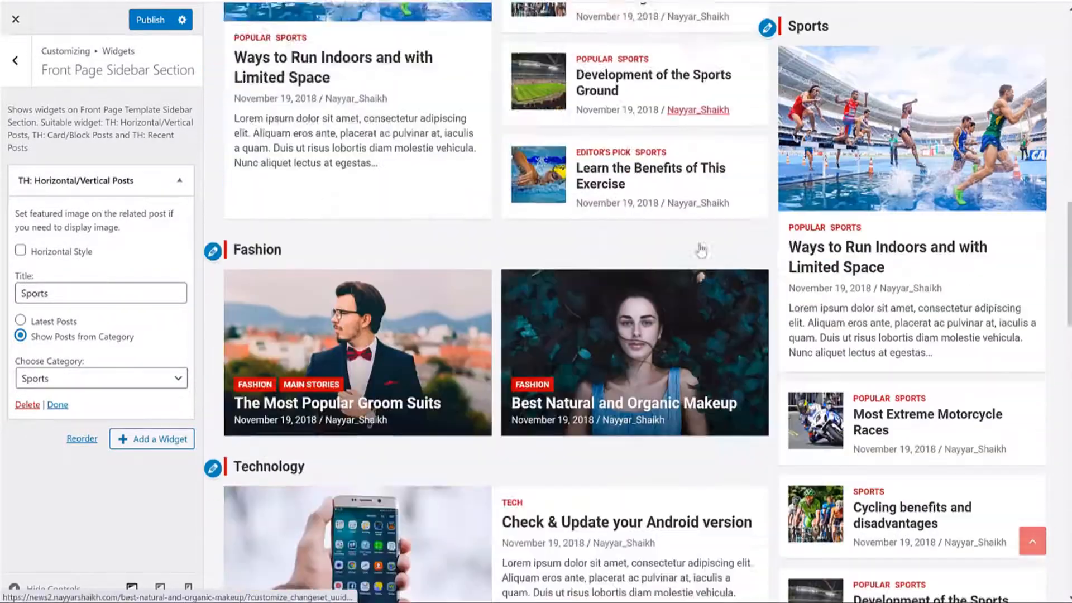
{"action": "scroll", "coordinate": [699, 249], "scroll_direction": "down", "scroll_amount": 7}
{"action": "scroll", "coordinate": [701, 249], "scroll_direction": "up", "scroll_amount": 3}
{"action": "scroll", "coordinate": [698, 240], "scroll_direction": "up", "scroll_amount": 3}
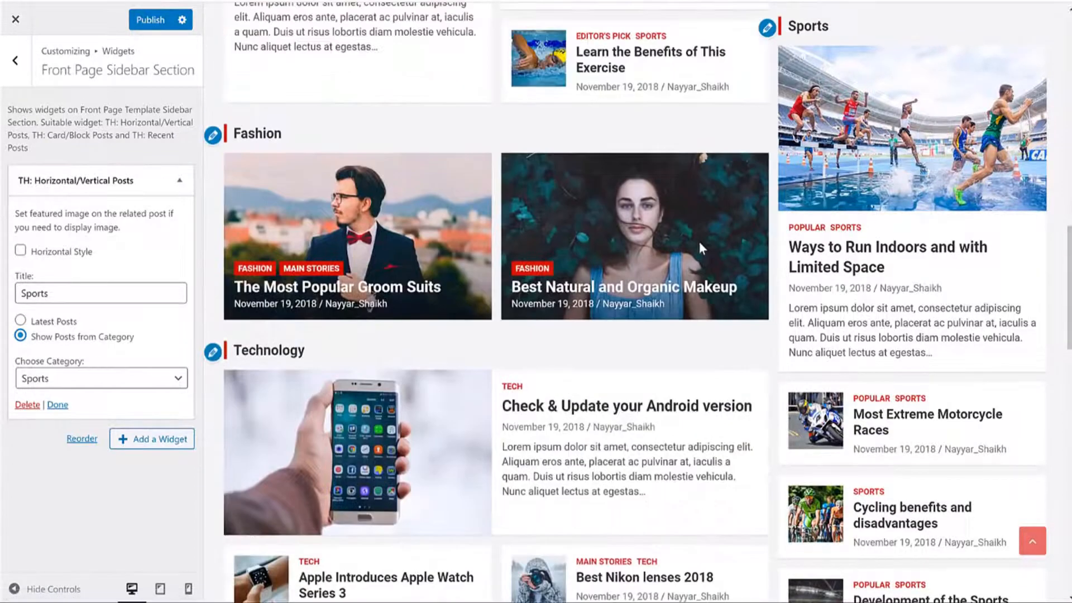
{"action": "scroll", "coordinate": [700, 245], "scroll_direction": "up", "scroll_amount": 3}
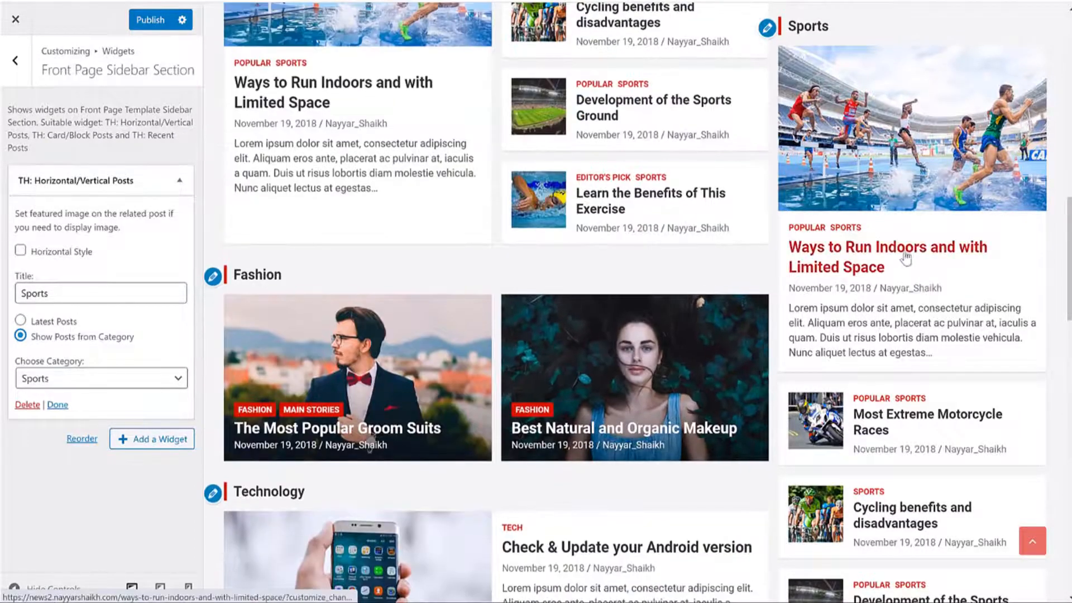
{"action": "left_click", "coordinate": [179, 180]}
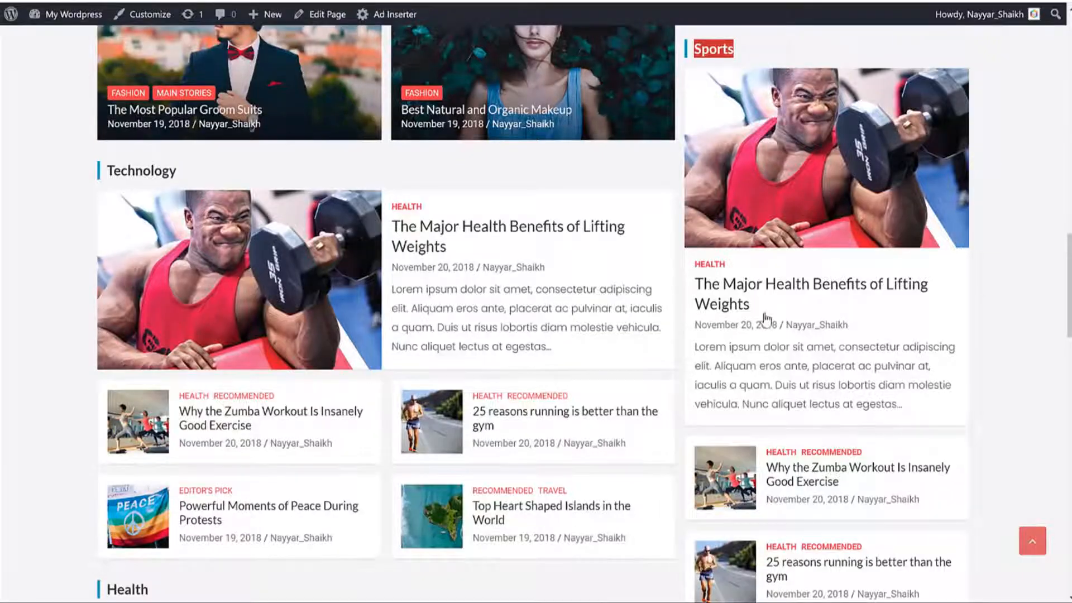
Step: Add a TH: Recent Posts widget to the front-page sidebar with the title Recent Posts
{"action": "scroll", "coordinate": [776, 188], "scroll_direction": "down", "scroll_amount": 12}
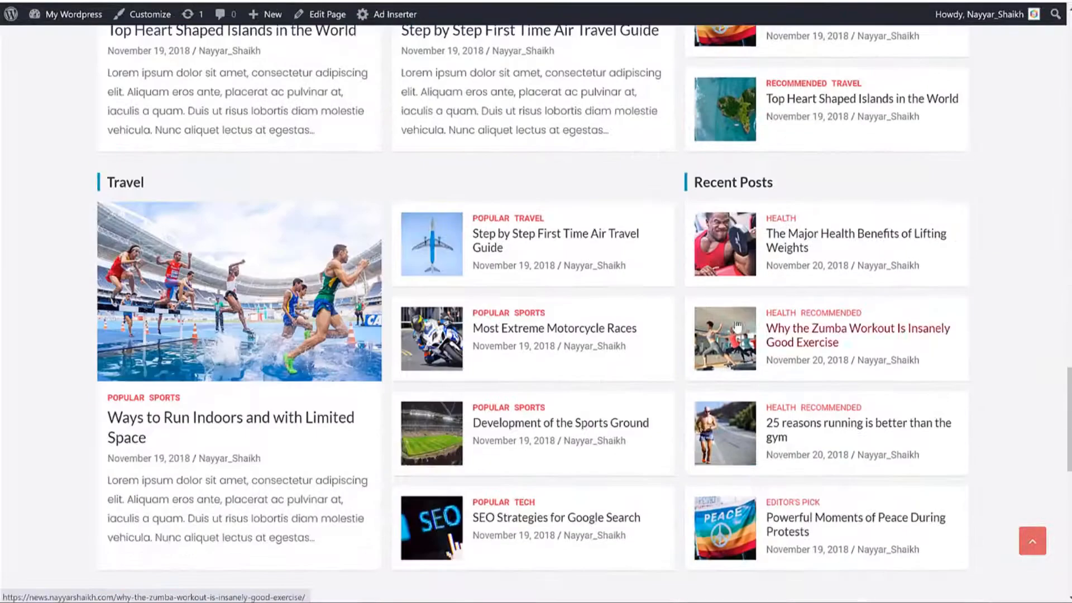
{"action": "left_click_drag", "start_coordinate": [776, 188], "coordinate": [766, 33]}
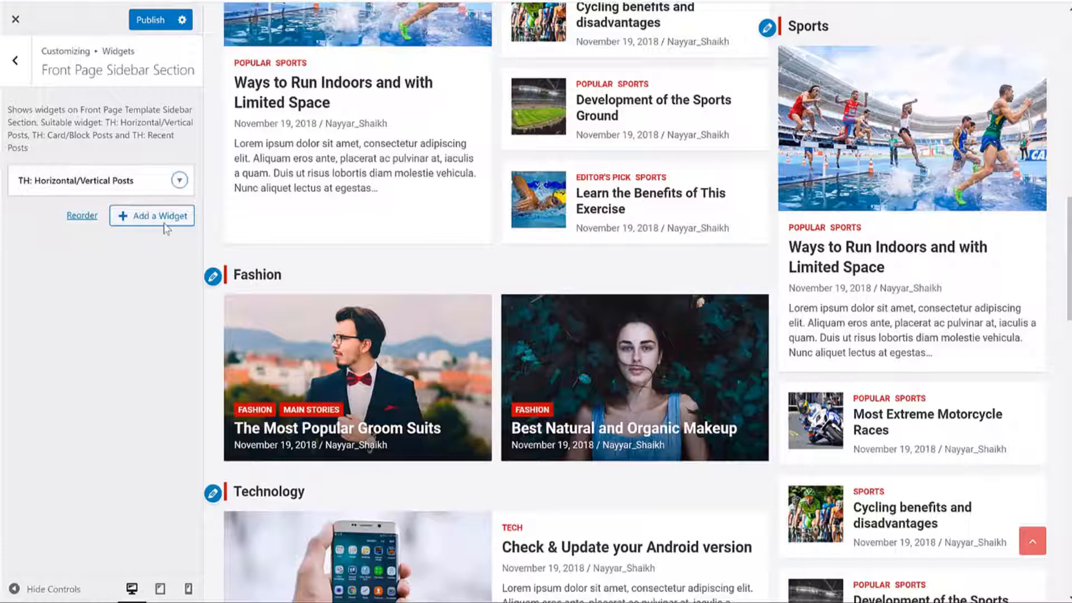
{"action": "left_click", "coordinate": [165, 218]}
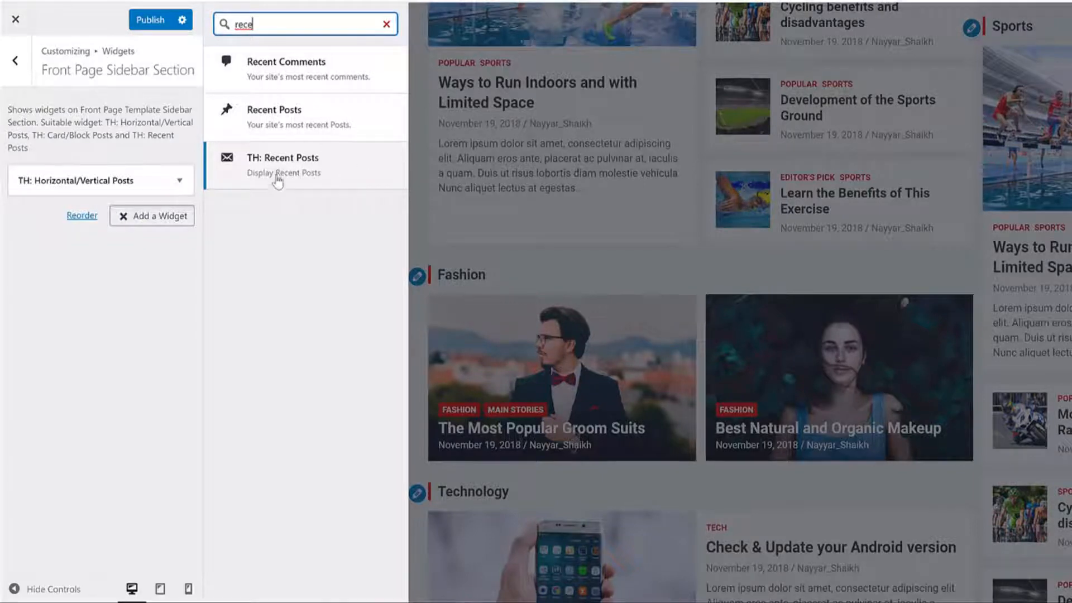
{"action": "left_click", "coordinate": [291, 183]}
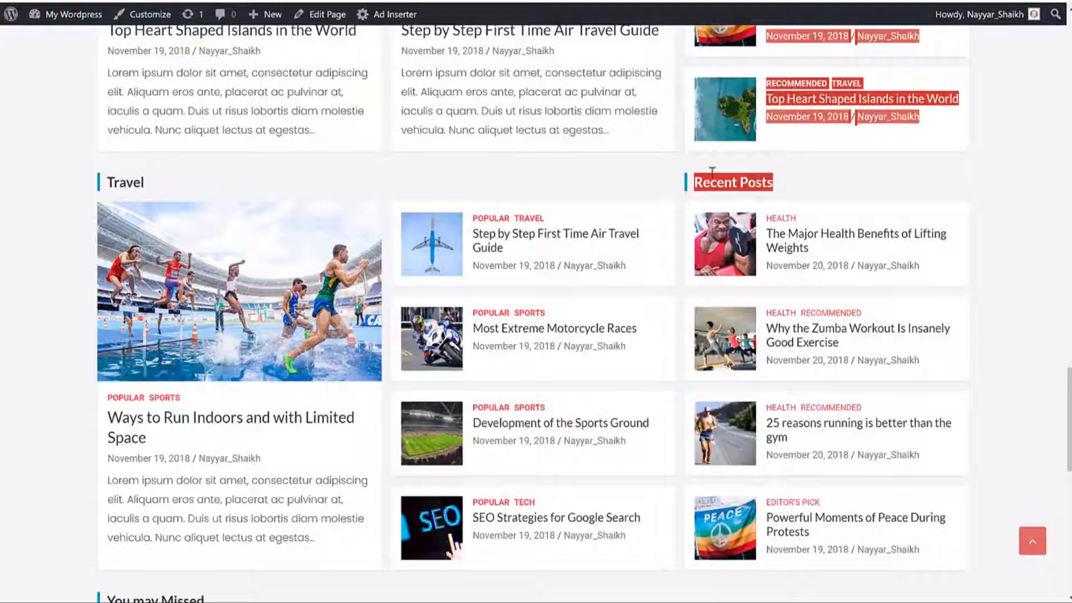
{"action": "key", "text": "ctrl+v"}
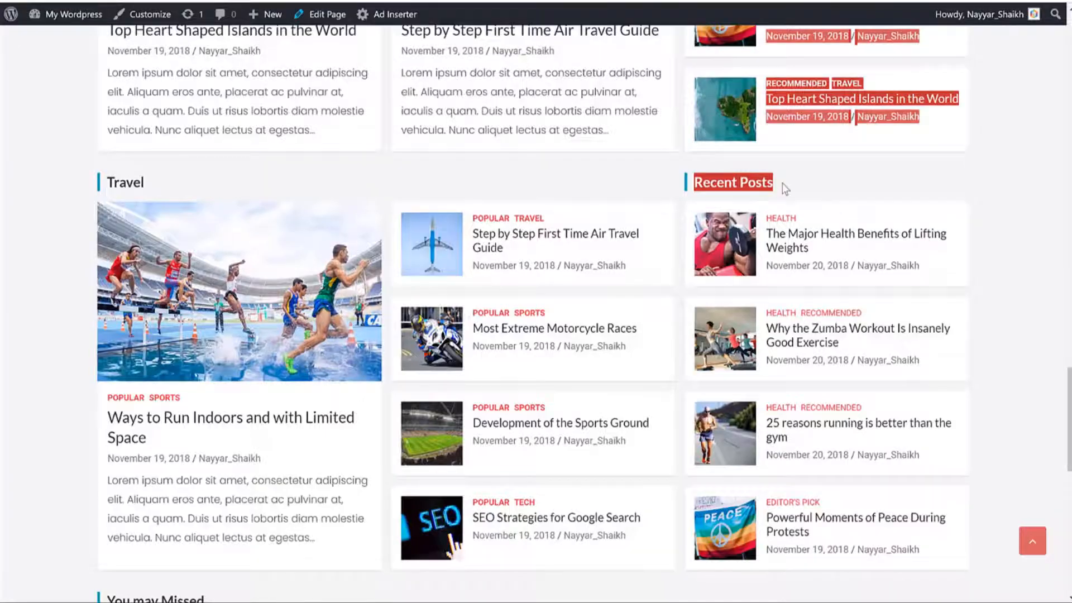
Step: Publish the sidebar's new Recent Posts widget showing 4 posts
{"action": "left_click", "coordinate": [754, 182]}
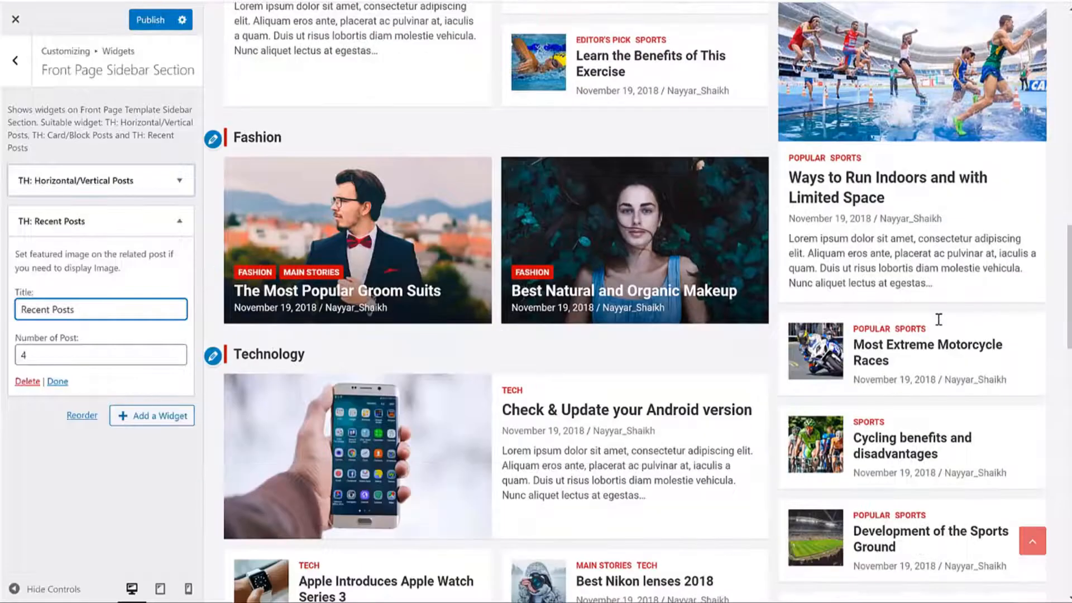
{"action": "scroll", "coordinate": [938, 316], "scroll_direction": "down", "scroll_amount": 7}
{"action": "scroll", "coordinate": [871, 279], "scroll_direction": "down", "scroll_amount": 4}
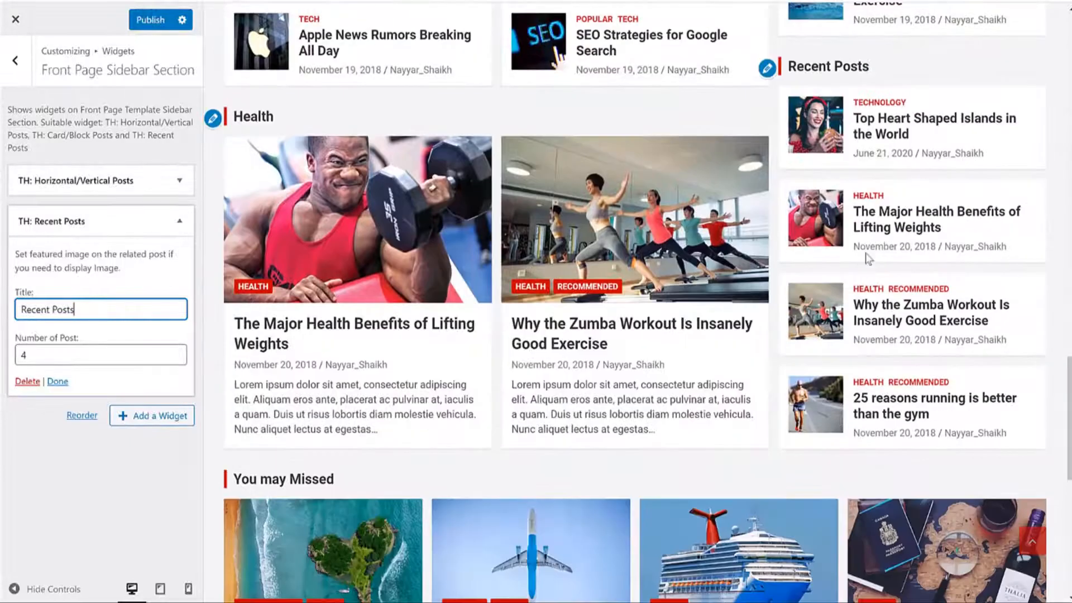
{"action": "left_click", "coordinate": [150, 20]}
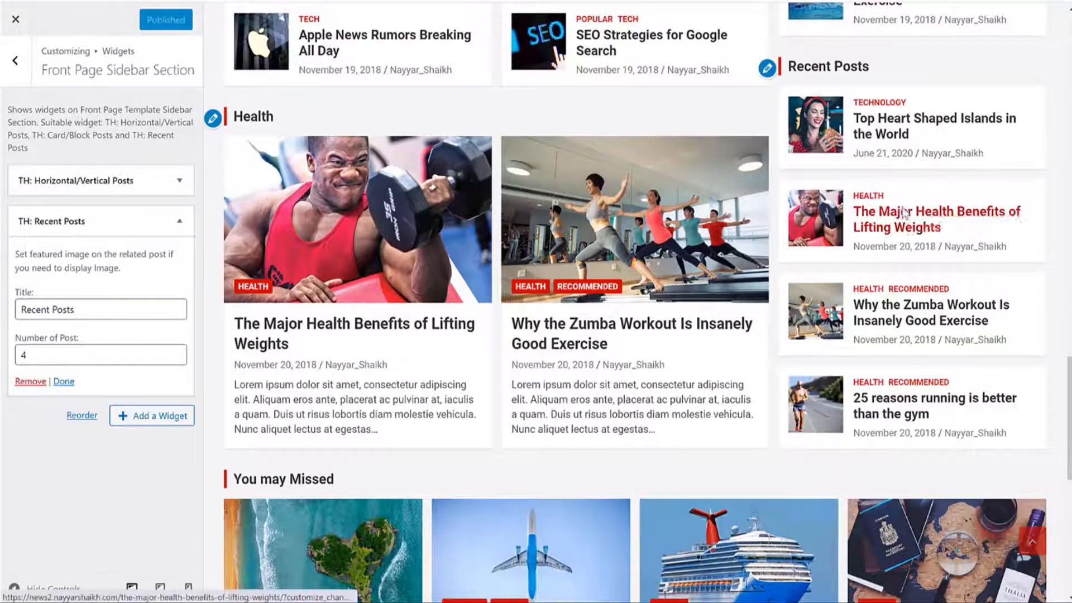
{"action": "scroll", "coordinate": [907, 215], "scroll_direction": "up", "scroll_amount": 10}
{"action": "scroll", "coordinate": [904, 219], "scroll_direction": "up", "scroll_amount": 20}
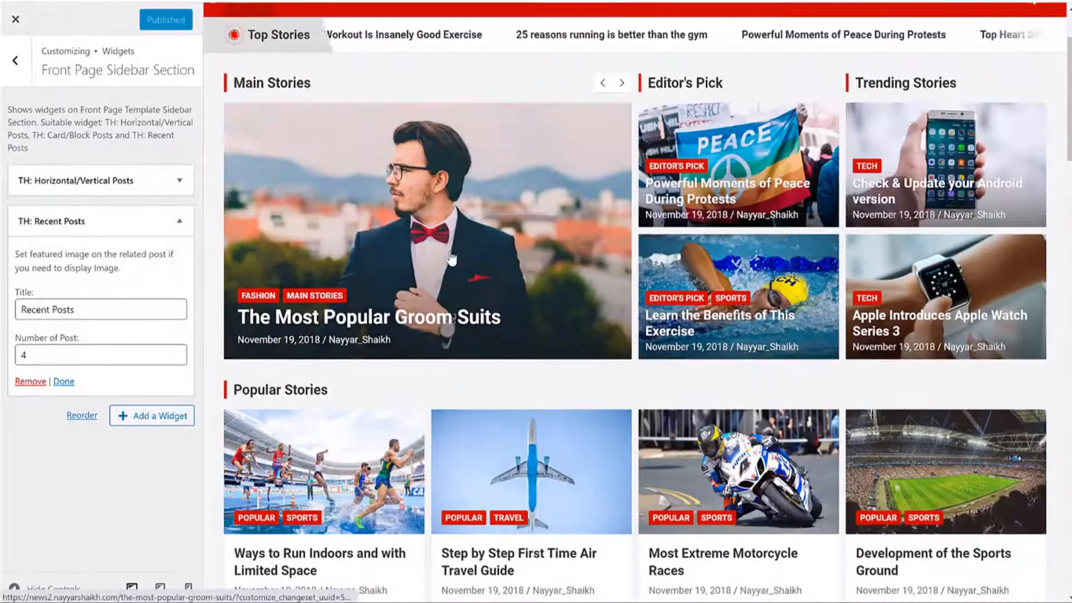
Step: In the preview, open The Most Popular Groom Suits post, then the Health category page
{"action": "left_click", "coordinate": [451, 259]}
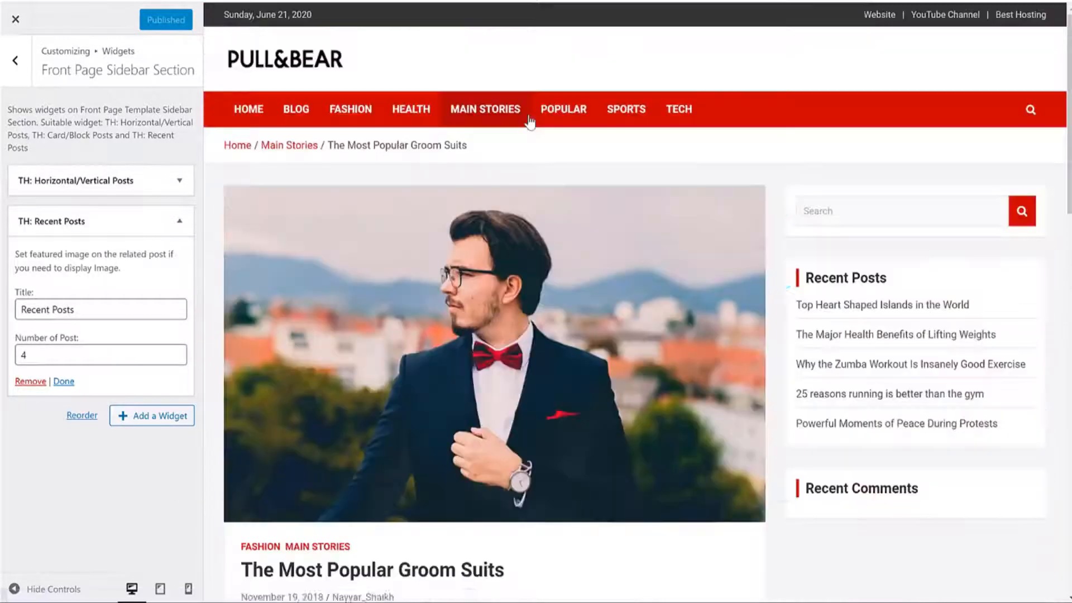
{"action": "scroll", "coordinate": [804, 235], "scroll_direction": "down", "scroll_amount": 3}
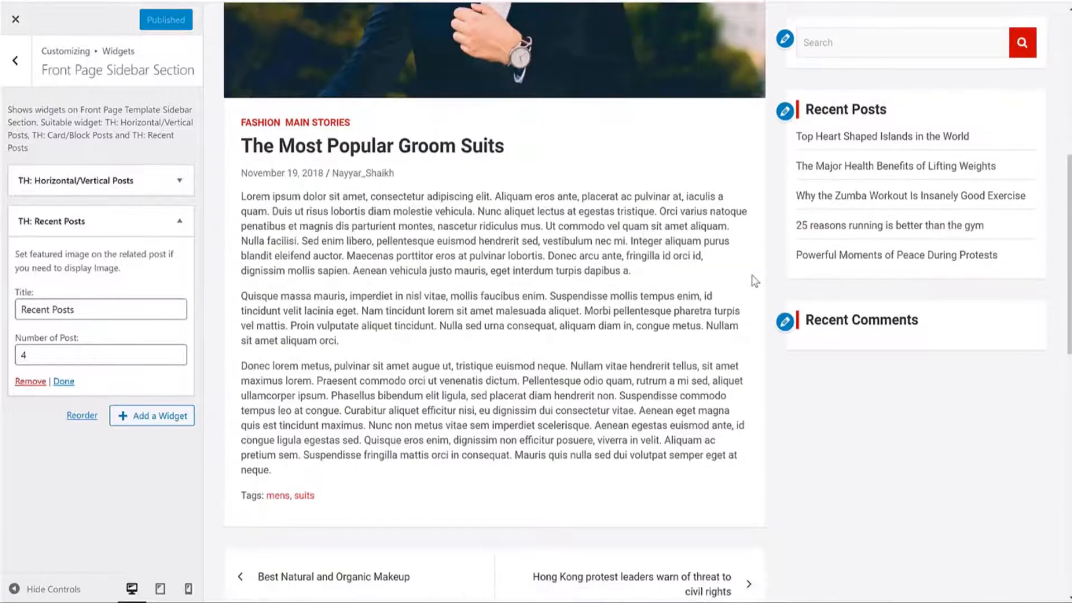
{"action": "scroll", "coordinate": [816, 109], "scroll_direction": "up", "scroll_amount": 5}
{"action": "scroll", "coordinate": [913, 212], "scroll_direction": "up", "scroll_amount": 3}
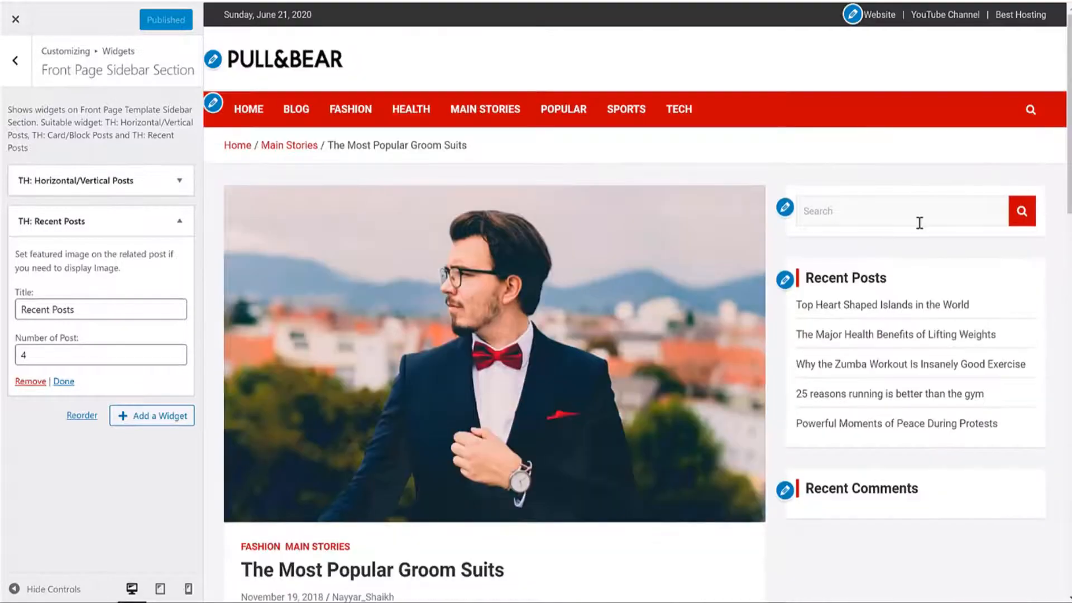
{"action": "left_click", "coordinate": [402, 113]}
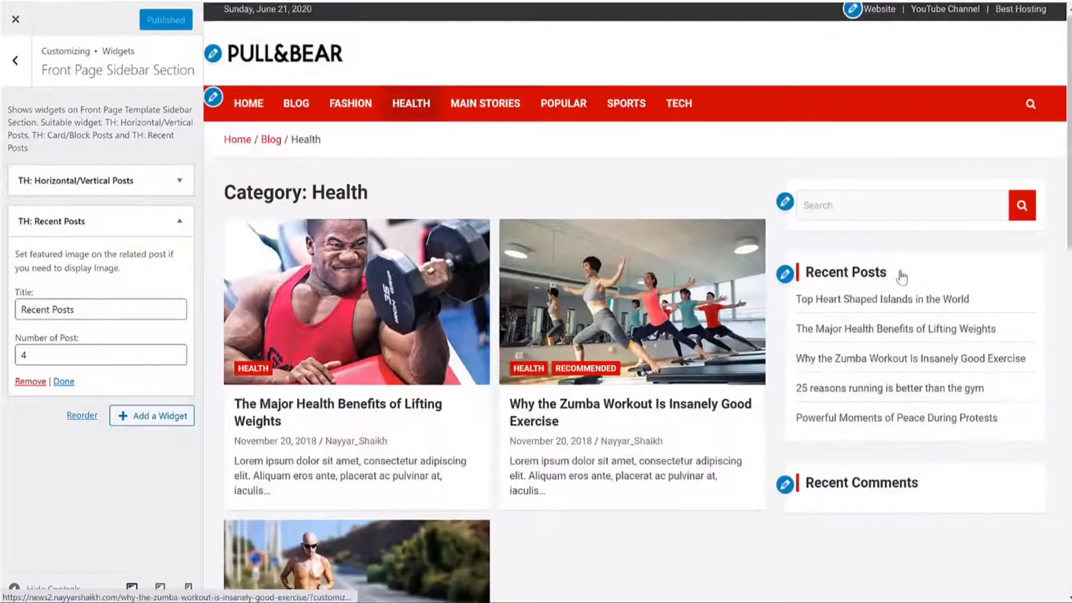
{"action": "scroll", "coordinate": [893, 312], "scroll_direction": "down", "scroll_amount": 7}
{"action": "scroll", "coordinate": [882, 353], "scroll_direction": "up", "scroll_amount": 7}
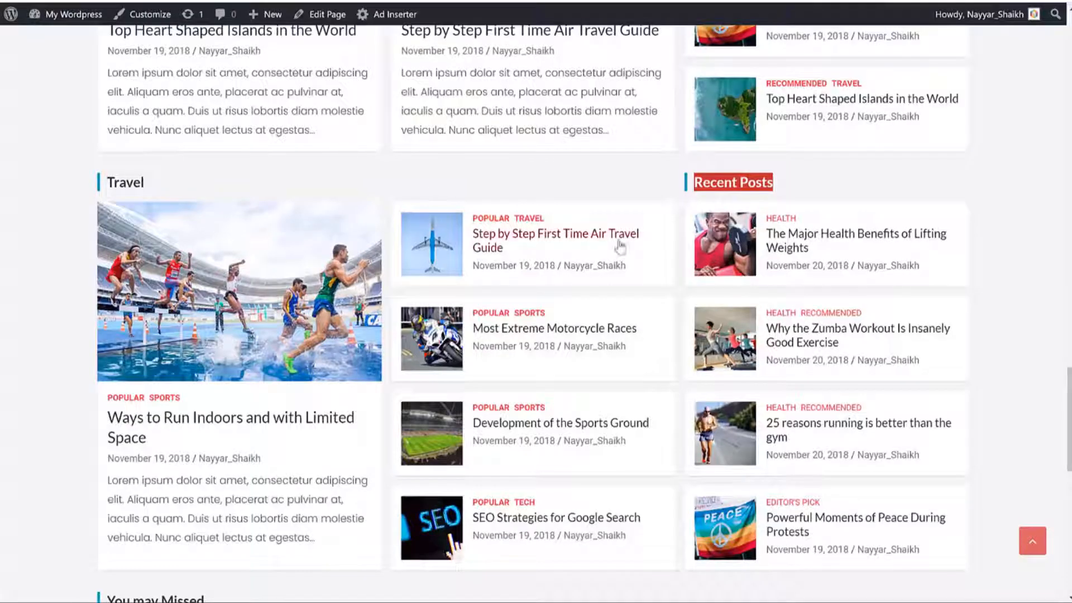
Step: Open The Major Health Benefits of Lifting Weights post, then the Health archive, and return to the widget areas
{"action": "left_click", "coordinate": [790, 239]}
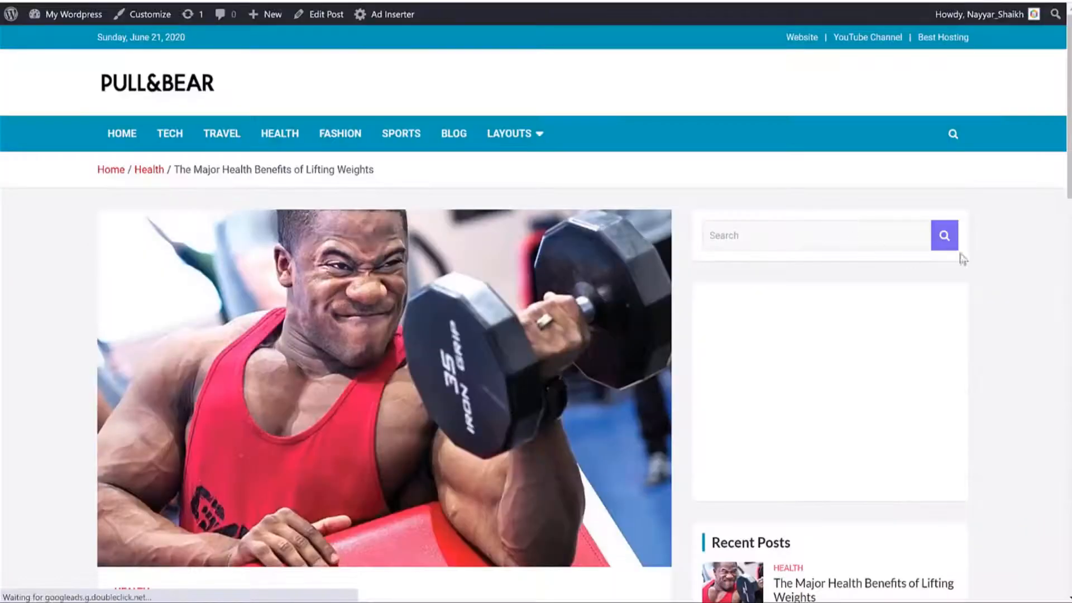
{"action": "scroll", "coordinate": [999, 263], "scroll_direction": "down", "scroll_amount": 3}
{"action": "scroll", "coordinate": [999, 263], "scroll_direction": "up", "scroll_amount": 3}
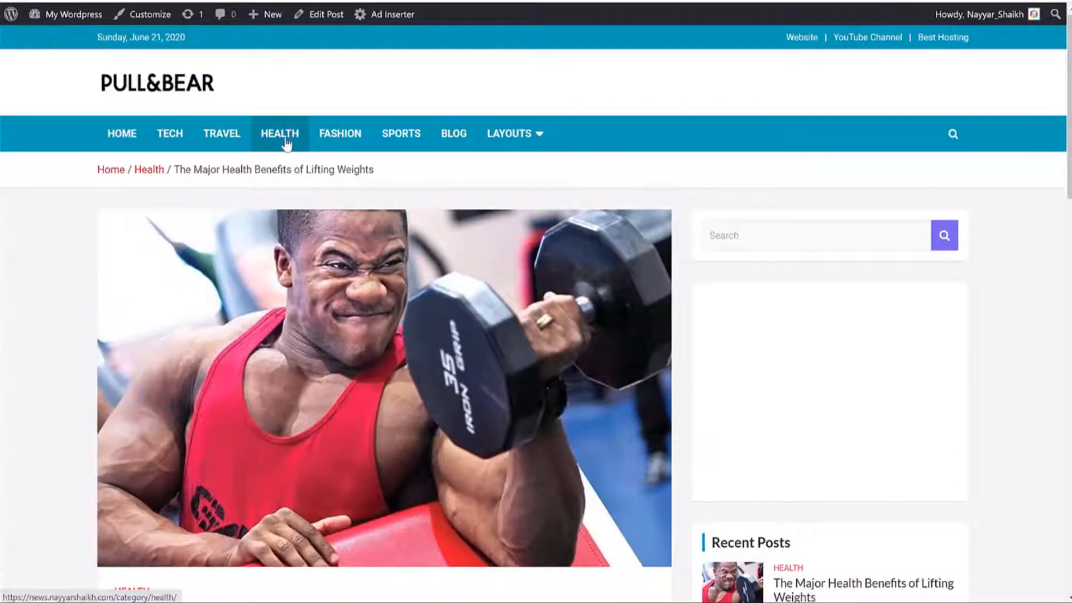
{"action": "left_click", "coordinate": [281, 140]}
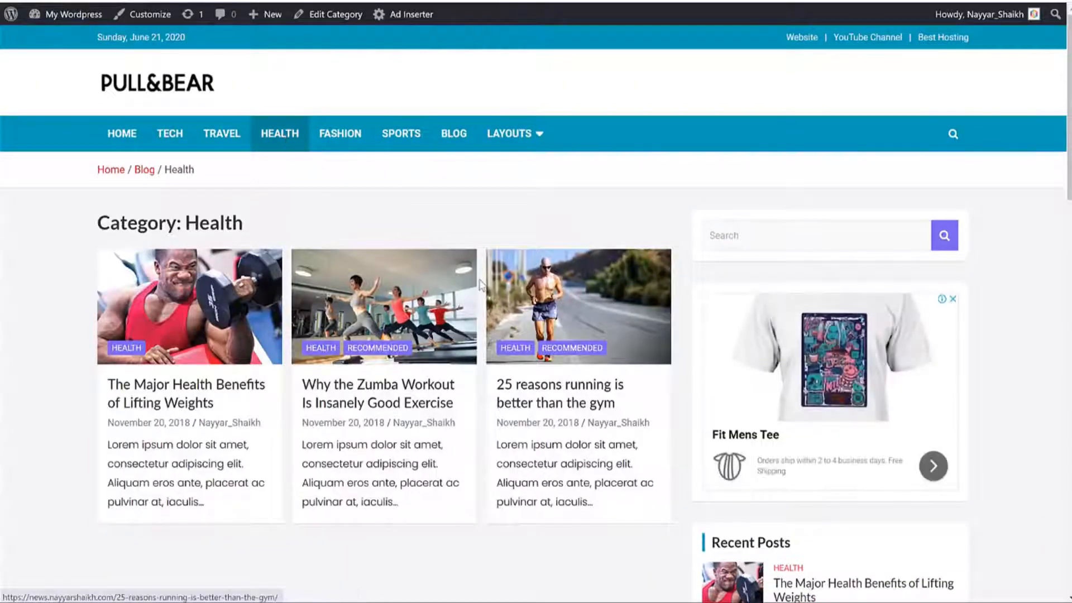
{"action": "scroll", "coordinate": [478, 280], "scroll_direction": "down", "scroll_amount": 4}
{"action": "scroll", "coordinate": [943, 235], "scroll_direction": "up", "scroll_amount": 4}
{"action": "scroll", "coordinate": [926, 195], "scroll_direction": "down", "scroll_amount": 4}
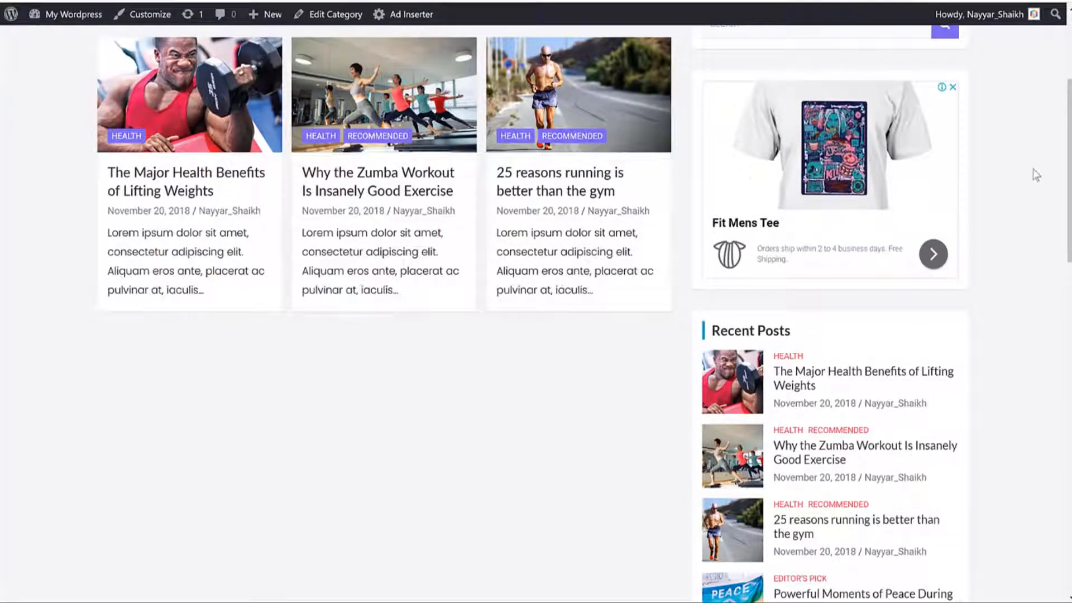
{"action": "scroll", "coordinate": [821, 149], "scroll_direction": "down", "scroll_amount": 4}
{"action": "scroll", "coordinate": [799, 119], "scroll_direction": "down", "scroll_amount": 5}
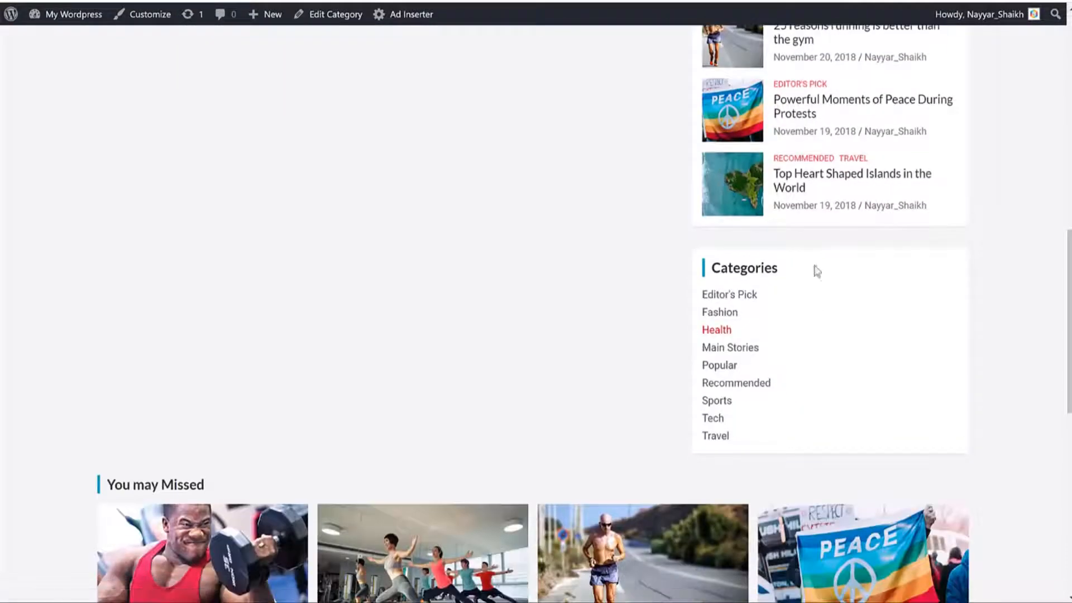
{"action": "scroll", "coordinate": [958, 398], "scroll_direction": "up", "scroll_amount": 13}
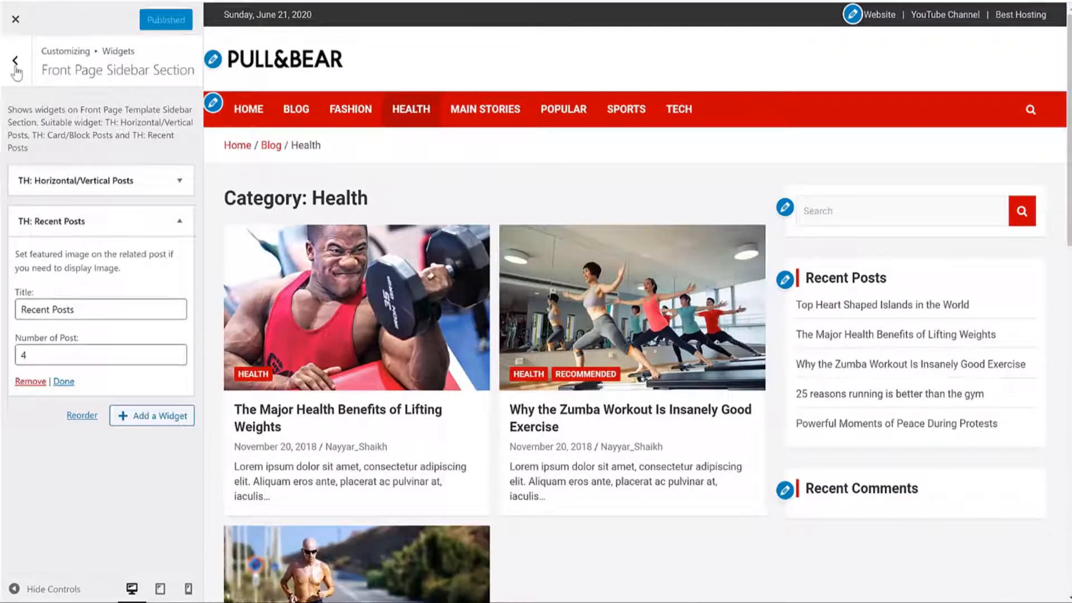
{"action": "left_click", "coordinate": [16, 64]}
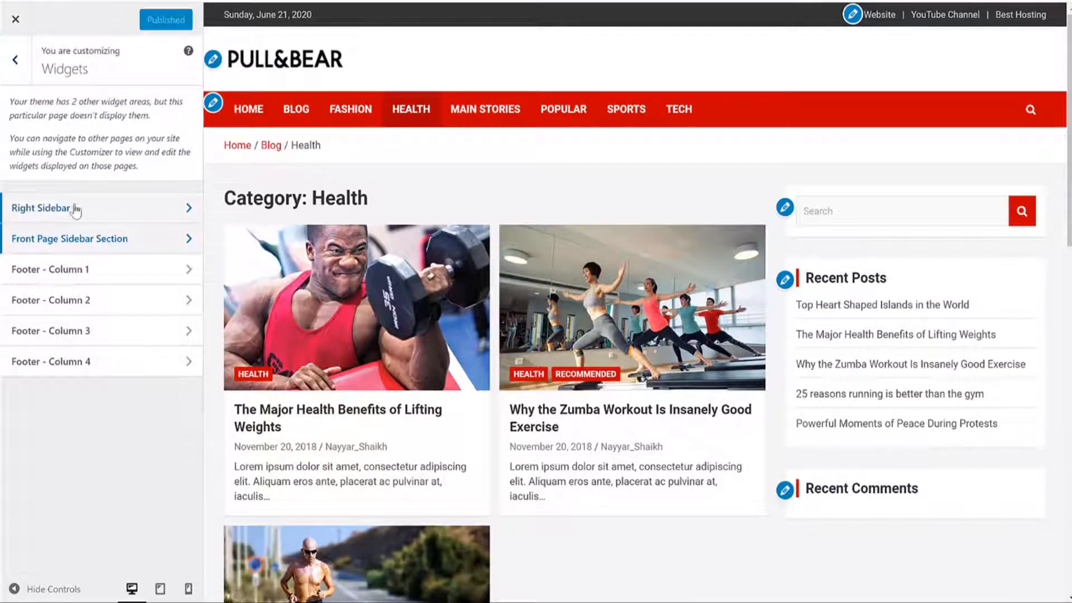
Step: In the Right Sidebar, remove the Recent Posts and Recent Comments widgets, leaving Search
{"action": "left_click", "coordinate": [76, 211]}
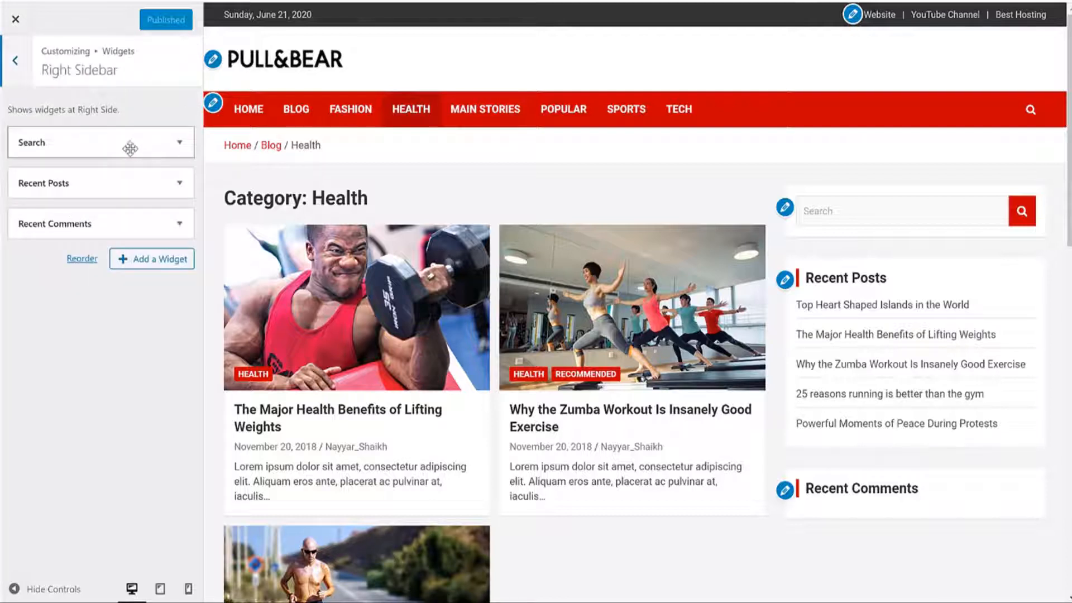
{"action": "left_click", "coordinate": [179, 182]}
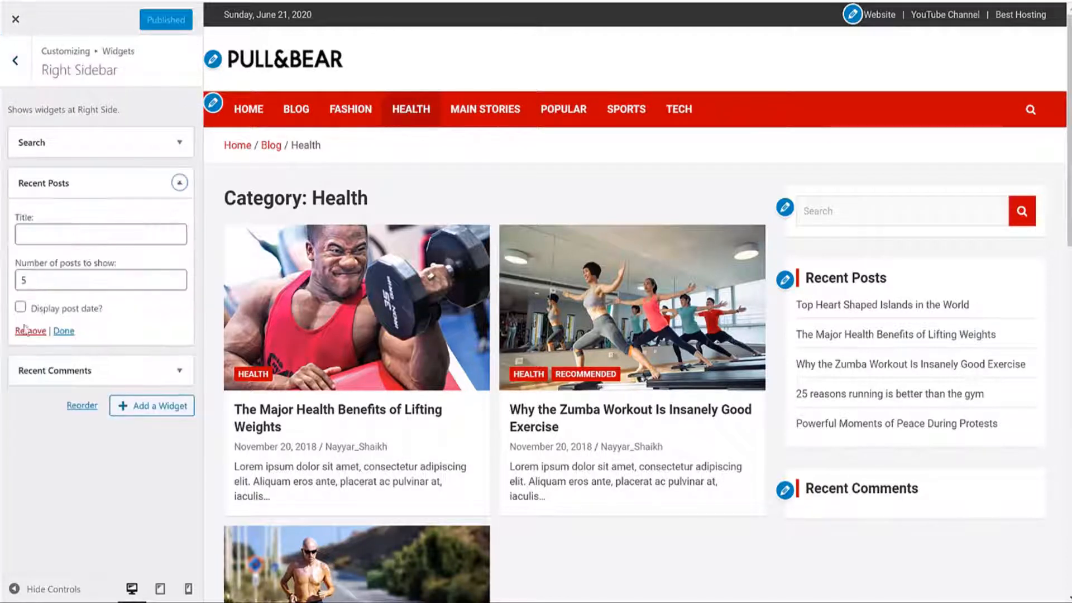
{"action": "left_click", "coordinate": [25, 330]}
{"action": "left_click", "coordinate": [179, 182]}
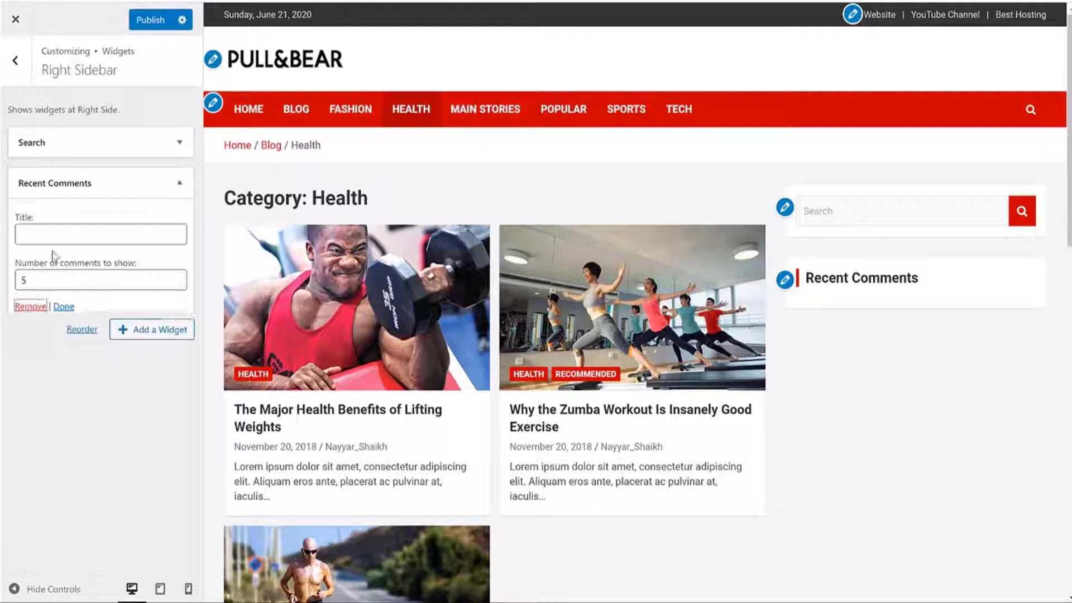
{"action": "left_click", "coordinate": [30, 306]}
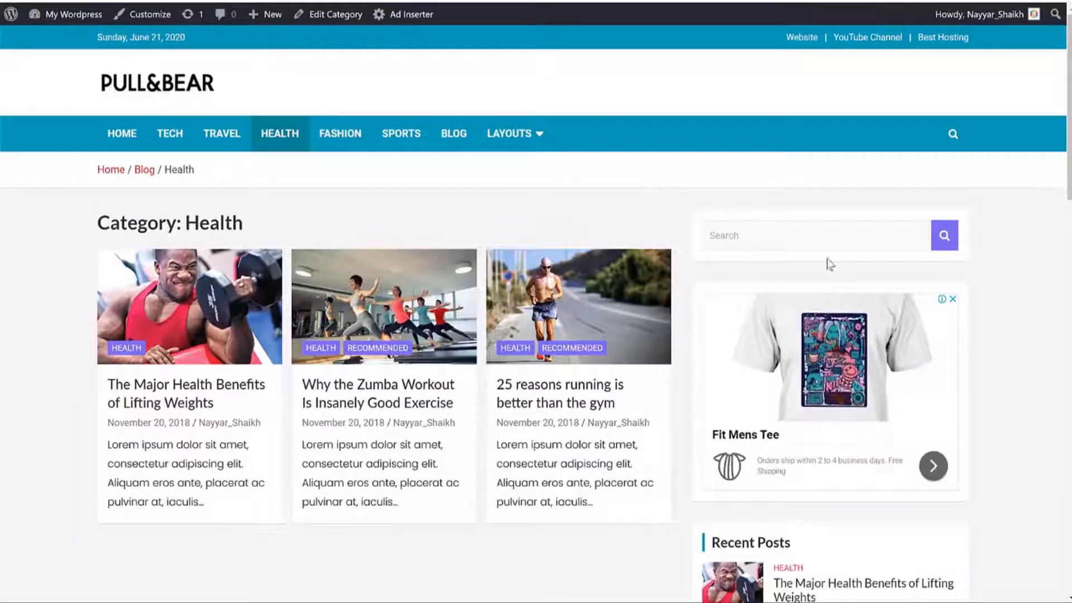
{"action": "scroll", "coordinate": [829, 264], "scroll_direction": "down", "scroll_amount": 3}
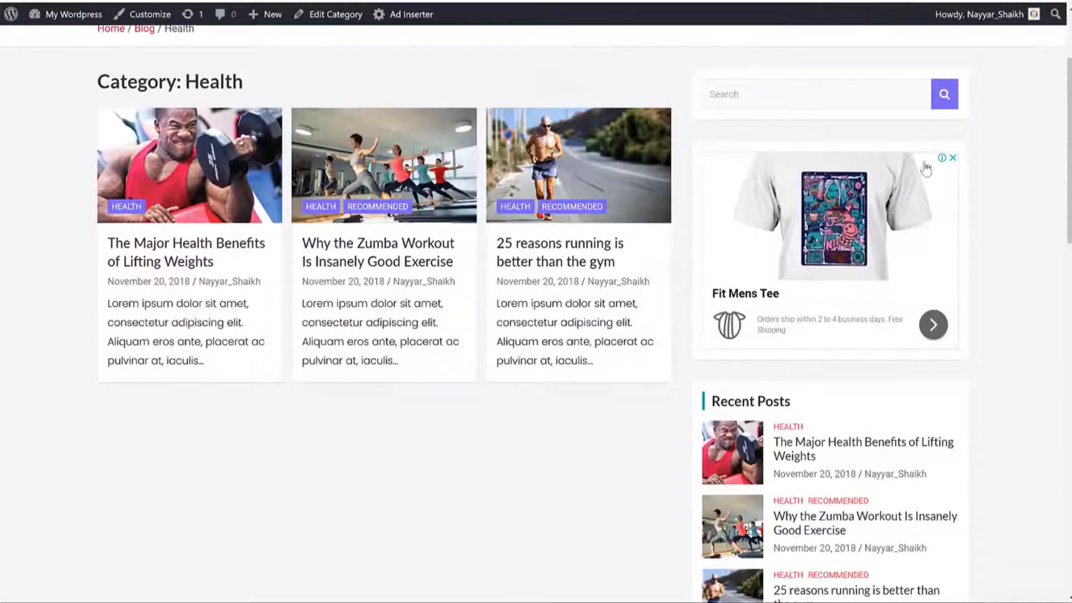
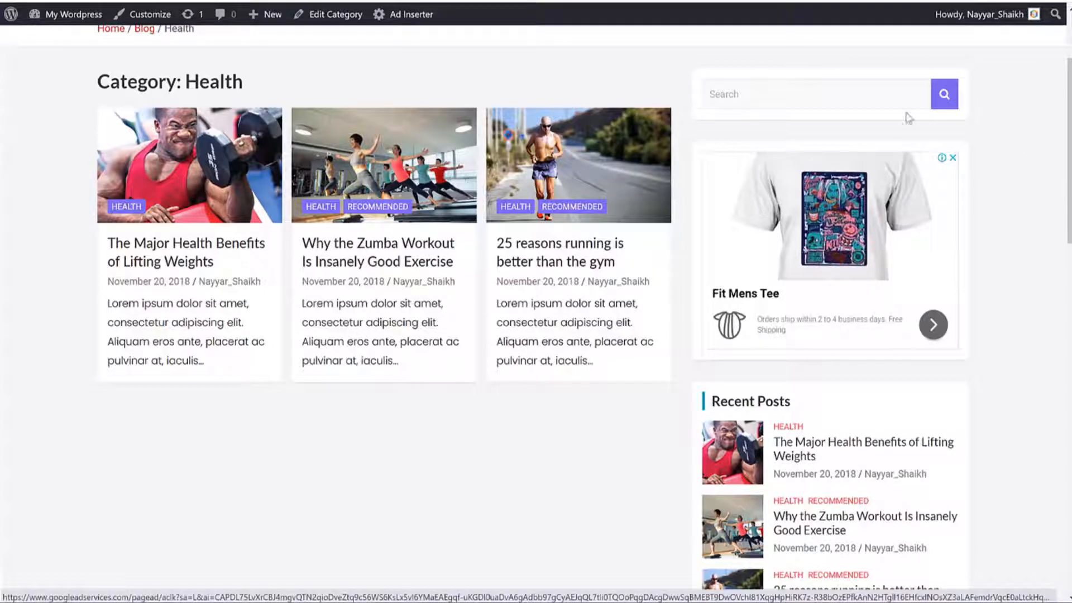
Step: Load the Google AdSense home page in a new browser tab
{"action": "key", "text": "ctrl+t"}
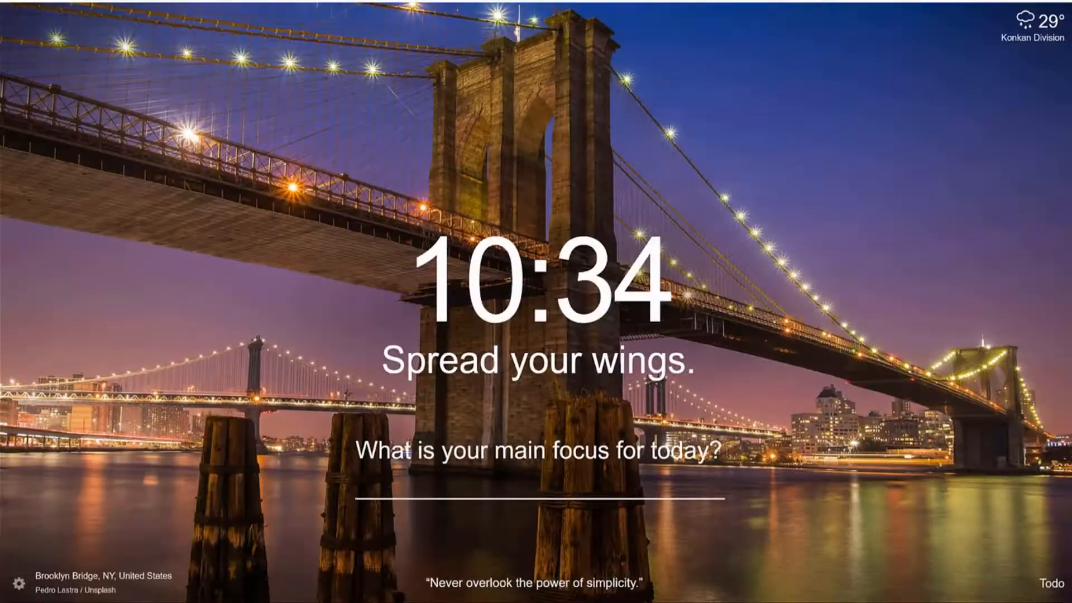
{"action": "type", "text": "ads"}
{"action": "key", "text": "Return"}
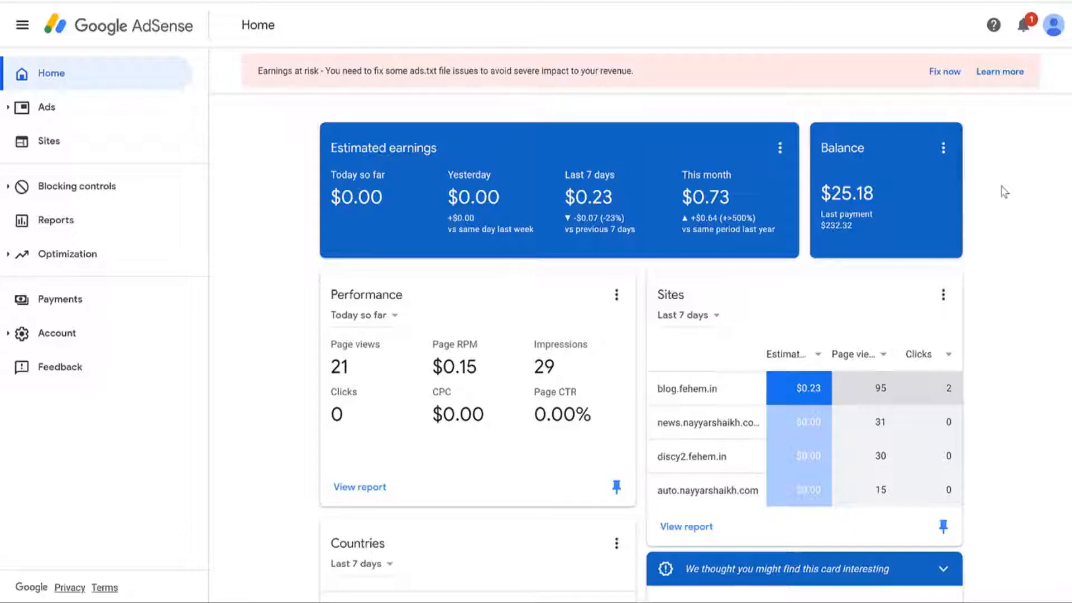
{"action": "scroll", "coordinate": [1013, 216], "scroll_direction": "down", "scroll_amount": 4}
{"action": "scroll", "coordinate": [1013, 215], "scroll_direction": "up", "scroll_amount": 4}
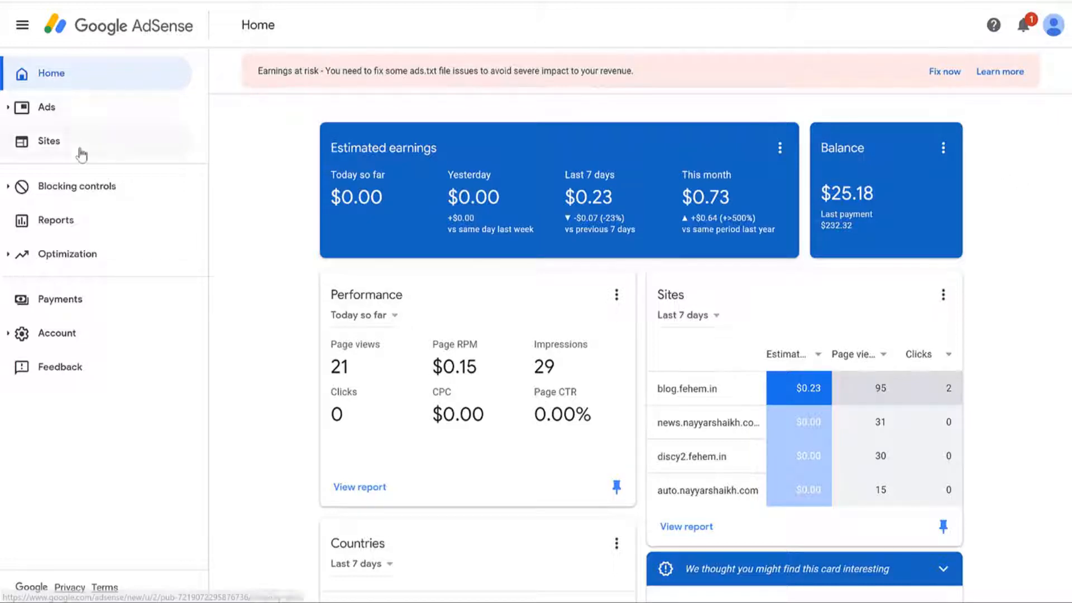
Step: From the Sites list, start adding a new site and paste the news site's address
{"action": "left_click", "coordinate": [62, 141]}
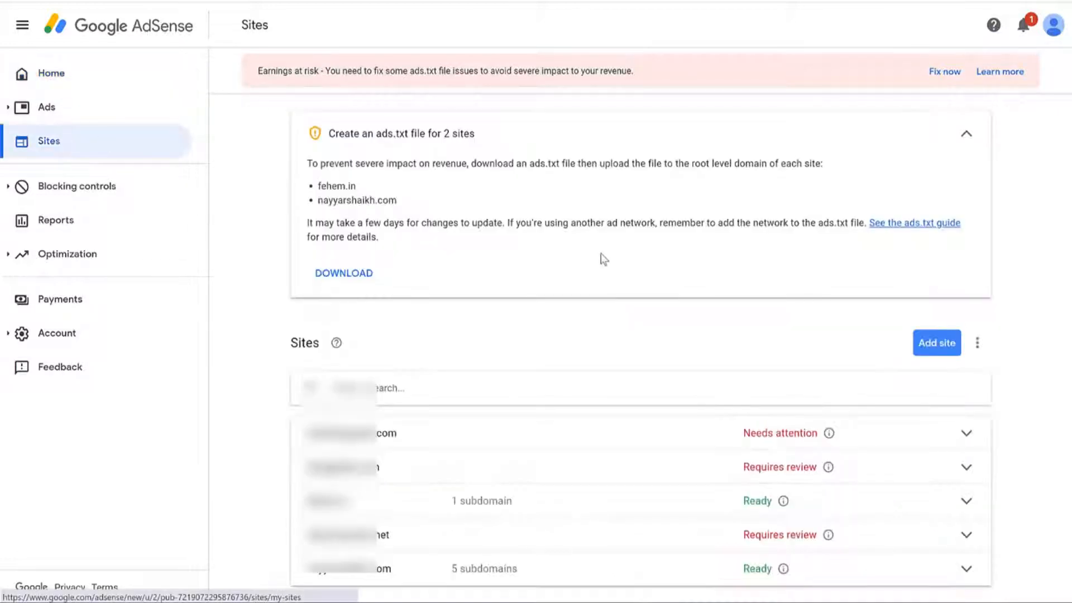
{"action": "scroll", "coordinate": [604, 258], "scroll_direction": "down", "scroll_amount": 1}
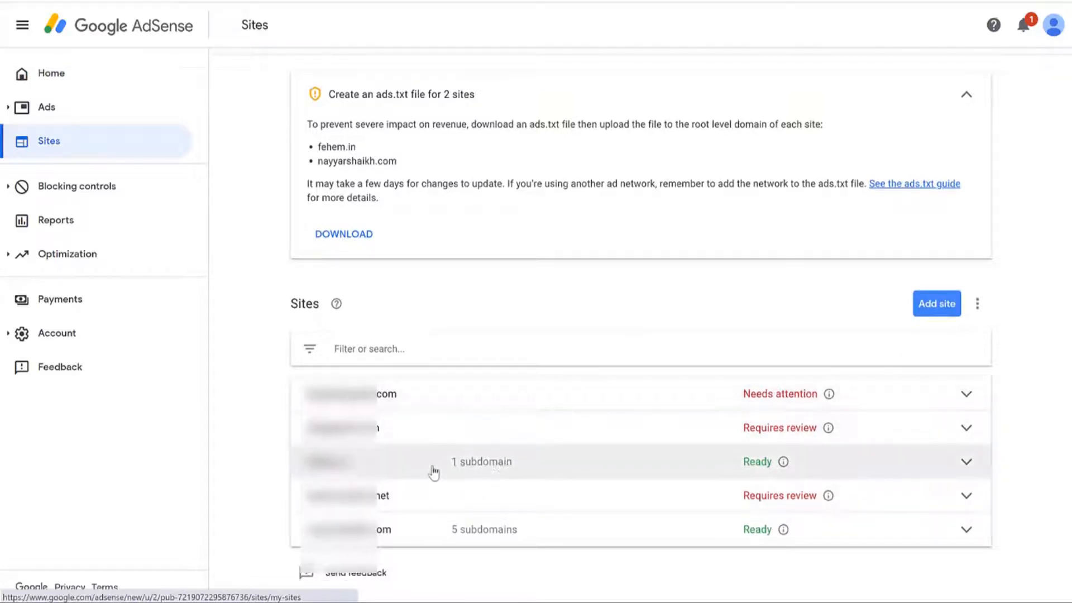
{"action": "scroll", "coordinate": [433, 472], "scroll_direction": "up", "scroll_amount": 1}
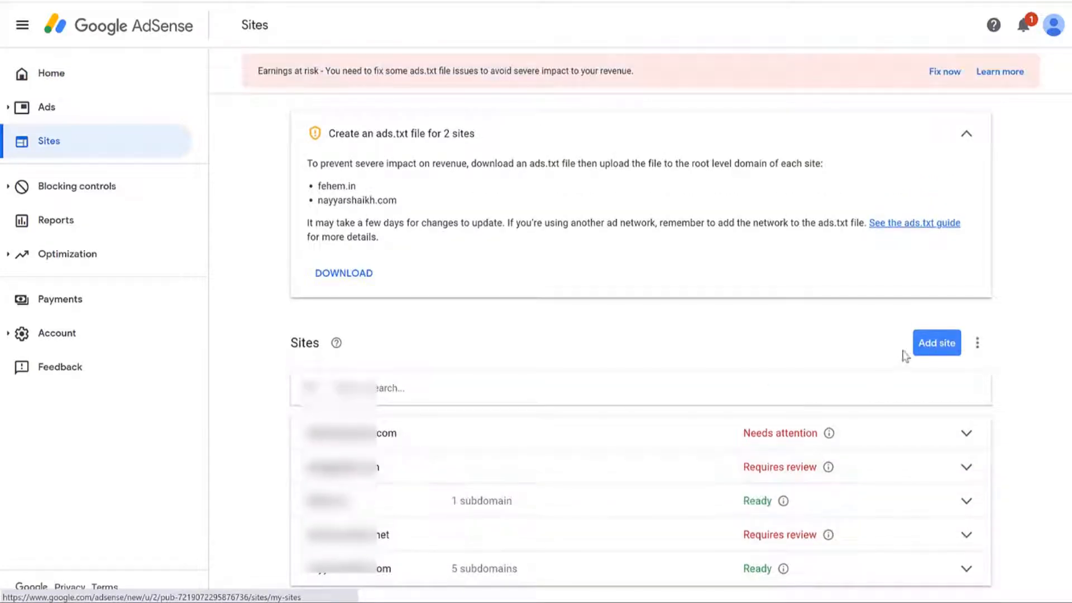
{"action": "left_click", "coordinate": [922, 350]}
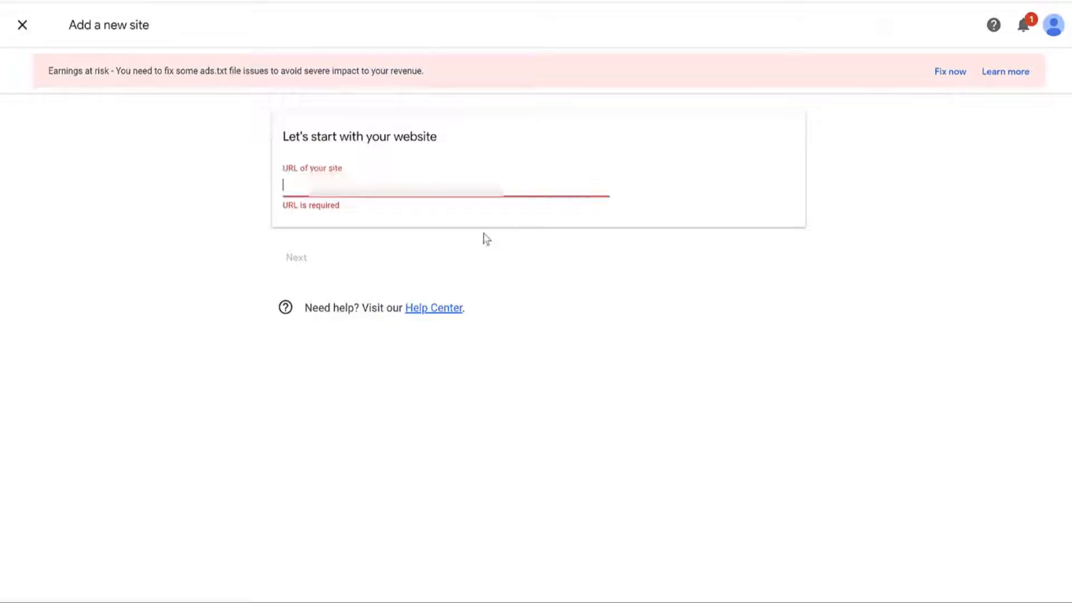
{"action": "type", "text": "https://news2.nayyarshaikh.com/"}
Step: Continue to the site connection step and copy the AdSense code
{"action": "left_click", "coordinate": [294, 257]}
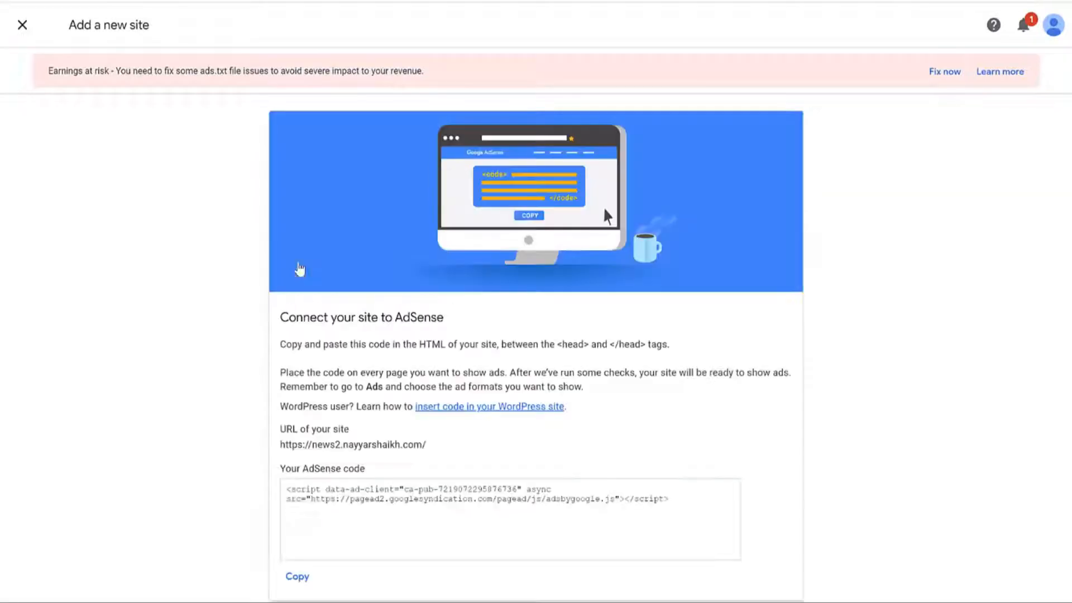
{"action": "scroll", "coordinate": [677, 359], "scroll_direction": "down", "scroll_amount": 2}
{"action": "left_click_drag", "start_coordinate": [340, 385], "coordinate": [333, 389]}
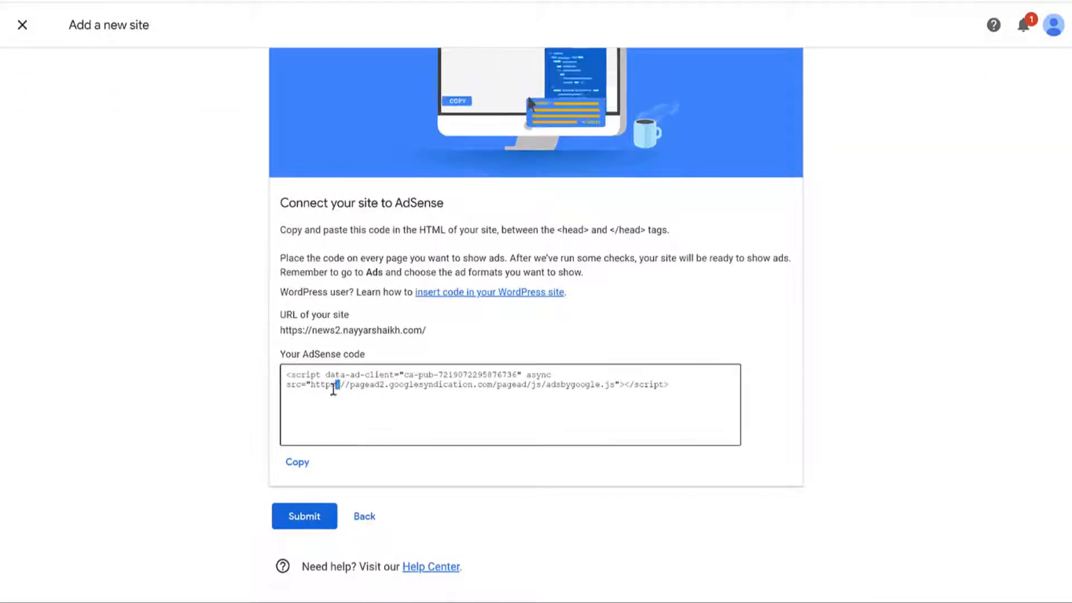
{"action": "left_click", "coordinate": [296, 463]}
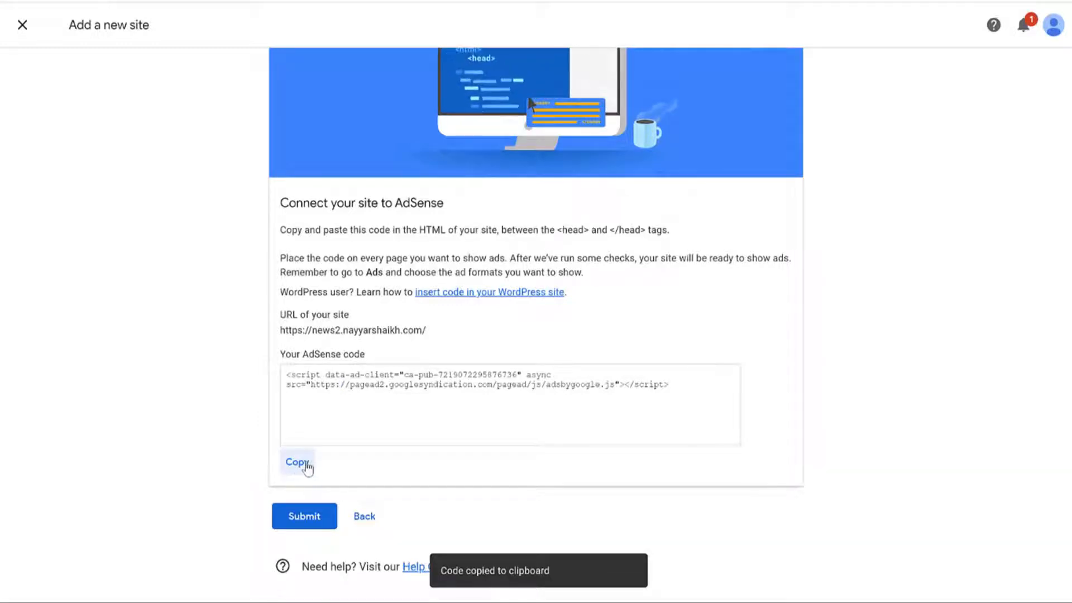
Step: Select and copy the AdSense code snippet again, then return to the WordPress dashboard
{"action": "left_click_drag", "start_coordinate": [682, 384], "coordinate": [258, 358]}
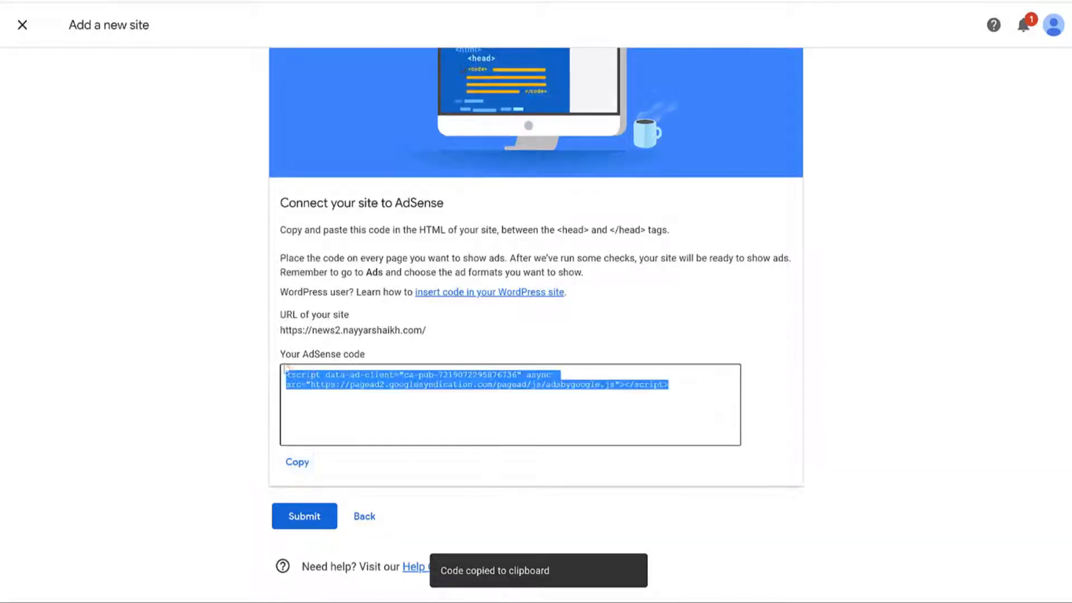
{"action": "right_click", "coordinate": [409, 380]}
{"action": "left_click", "coordinate": [439, 391]}
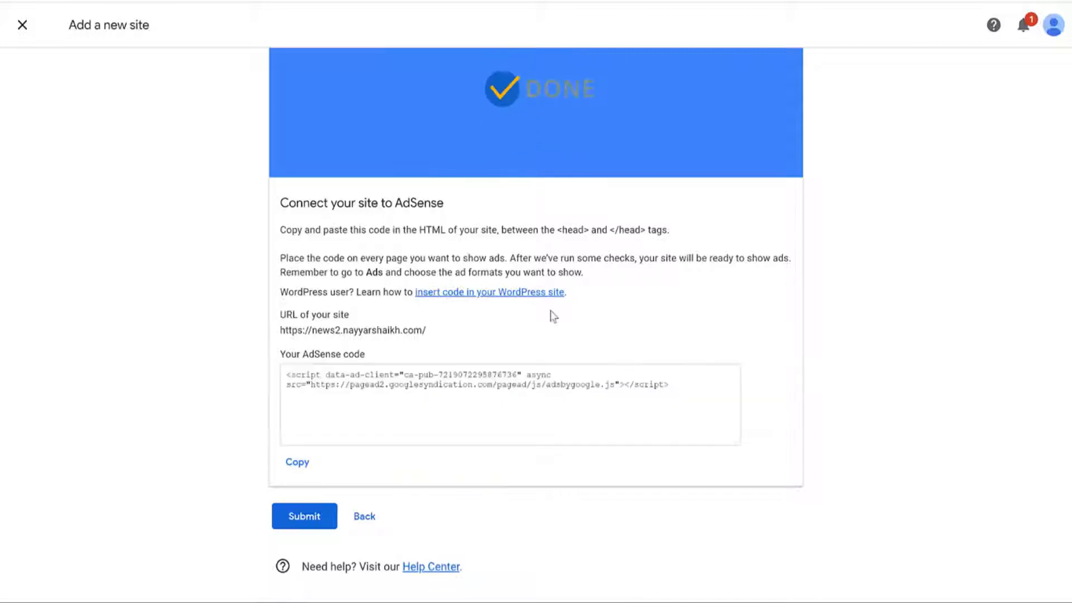
{"action": "left_click_drag", "start_coordinate": [304, 230], "coordinate": [646, 229]}
{"action": "left_click", "coordinate": [561, 230]}
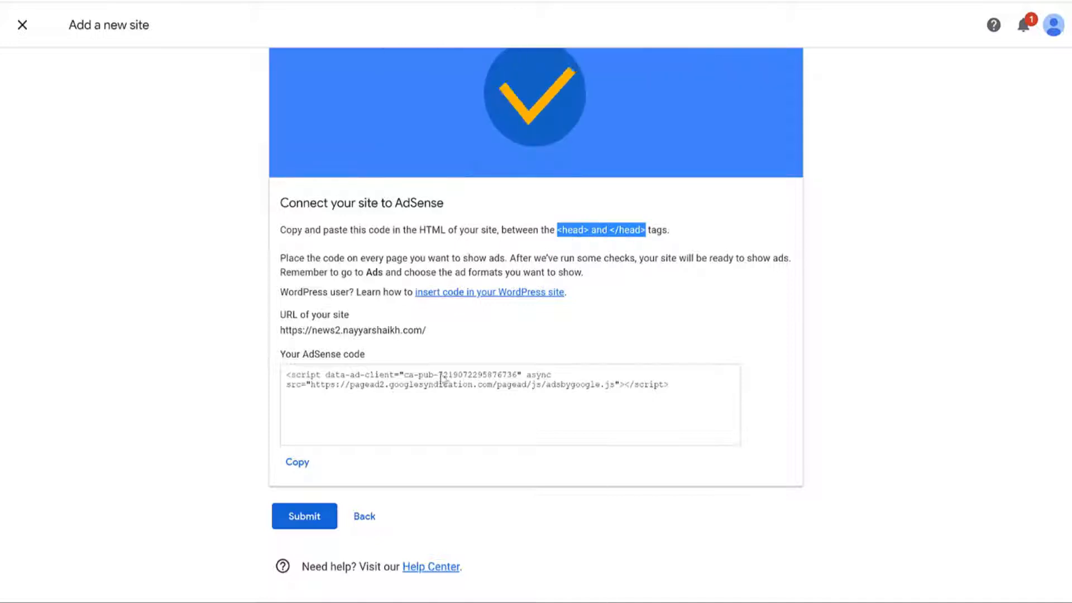
{"action": "left_click", "coordinate": [299, 465]}
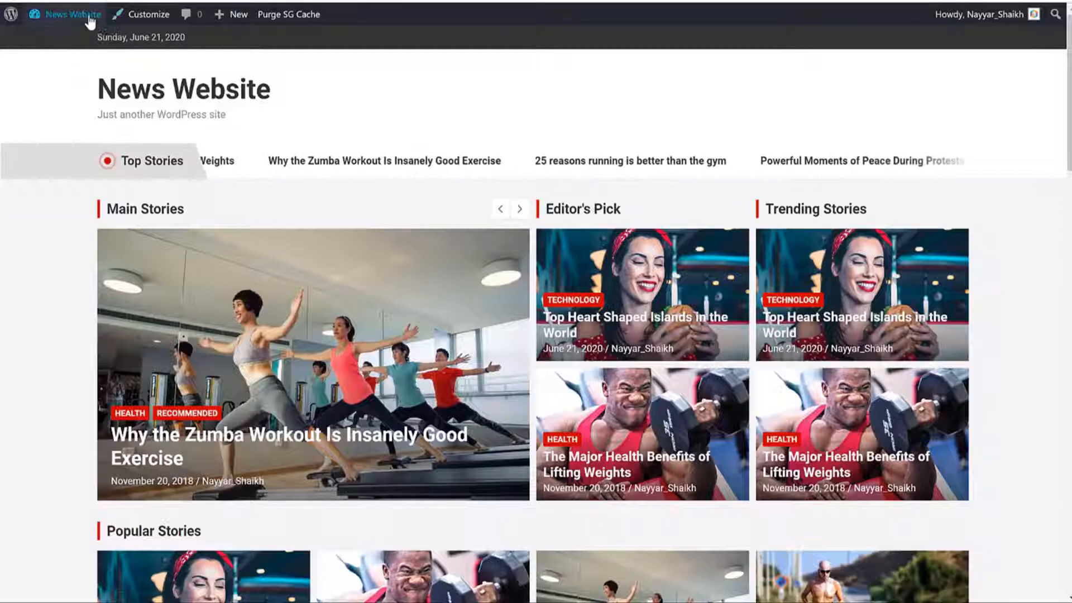
{"action": "left_click", "coordinate": [90, 18]}
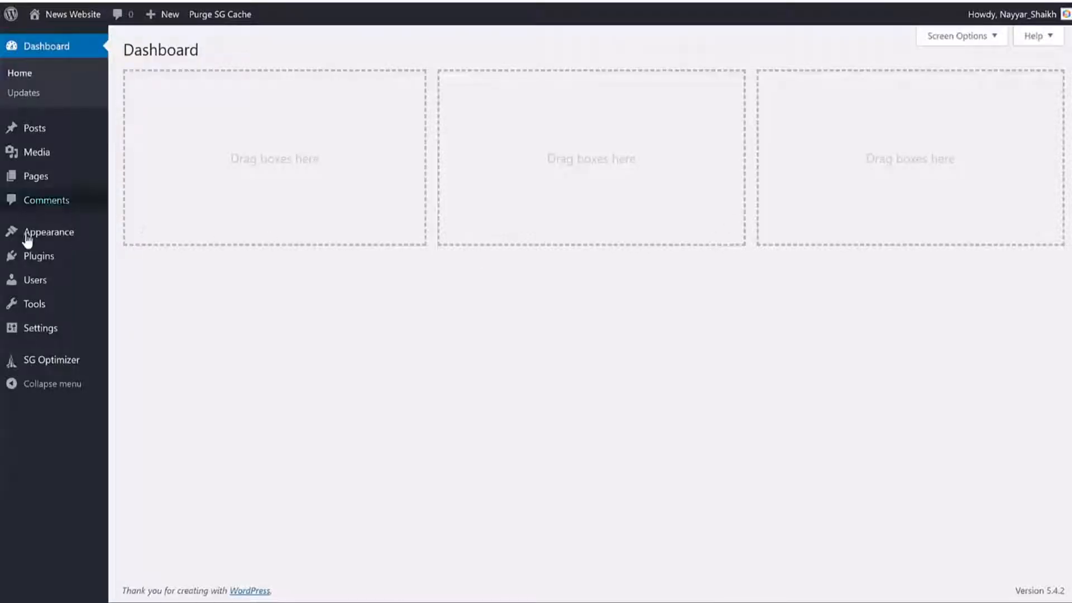
Step: Open the Theme Editor, accept the warning, and load NewsCard's header.php
{"action": "mouse_move", "coordinate": [32, 235]}
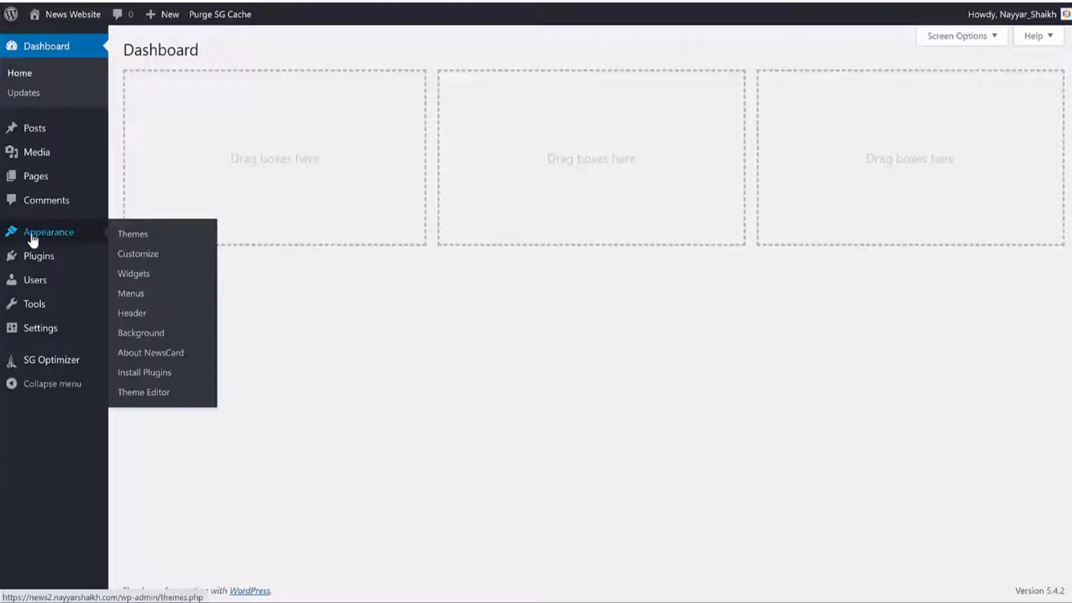
{"action": "left_click", "coordinate": [152, 396]}
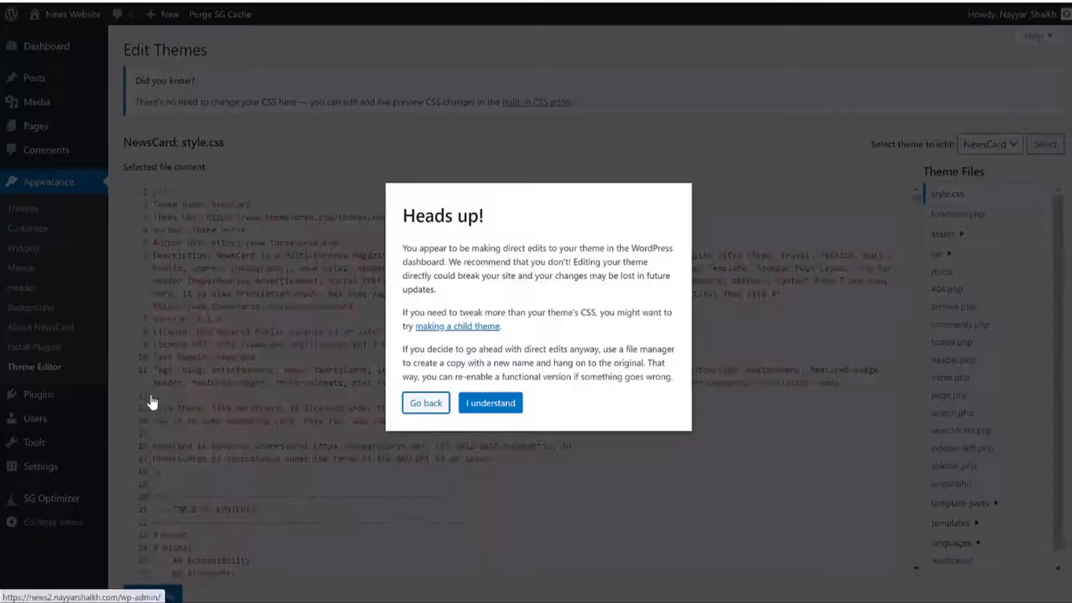
{"action": "left_click", "coordinate": [488, 407]}
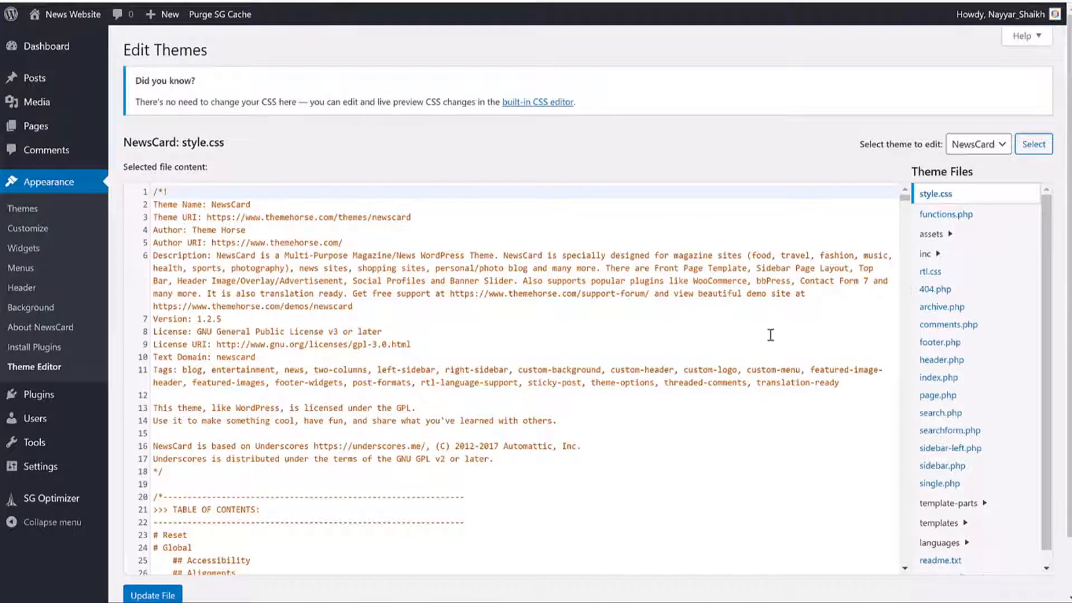
{"action": "scroll", "coordinate": [974, 327], "scroll_direction": "down", "scroll_amount": 1}
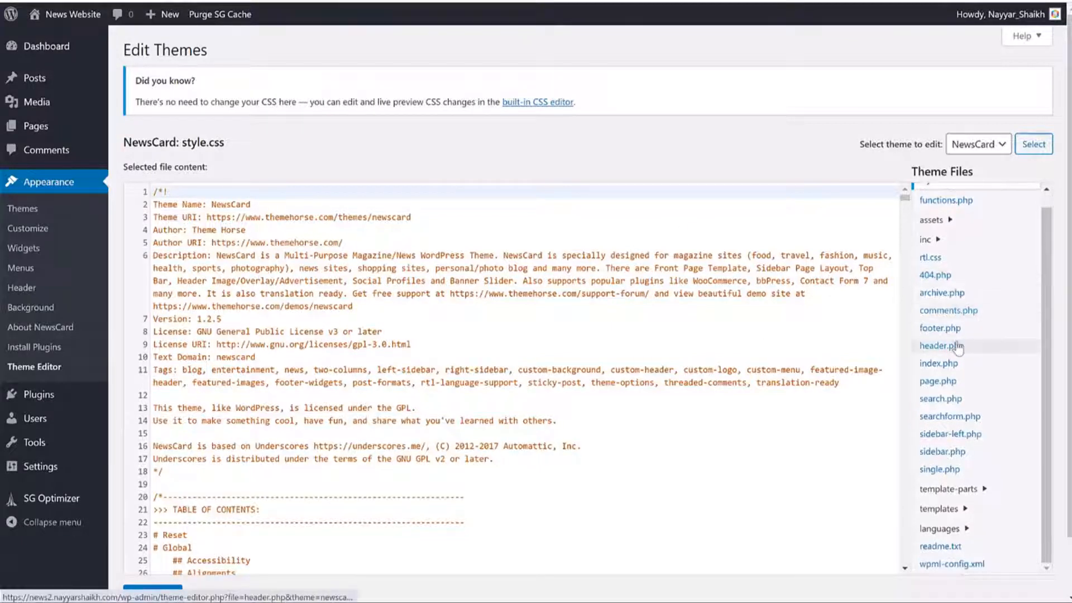
{"action": "left_click", "coordinate": [954, 350]}
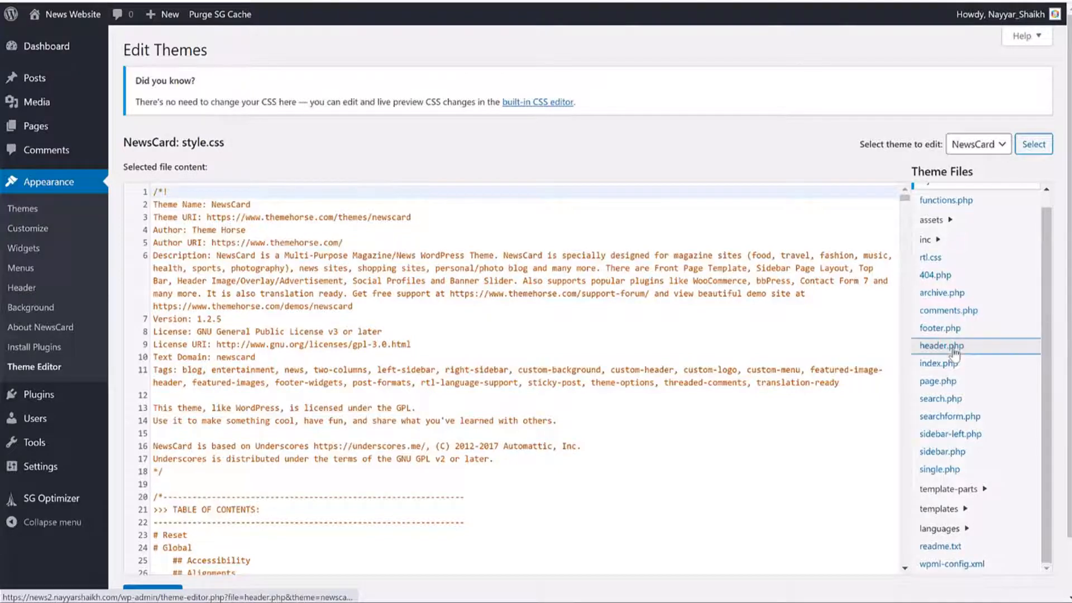
Step: Paste the AdSense script on a new line above wp_head() inside <head>, then update the file
{"action": "scroll", "coordinate": [614, 349], "scroll_direction": "down", "scroll_amount": 3}
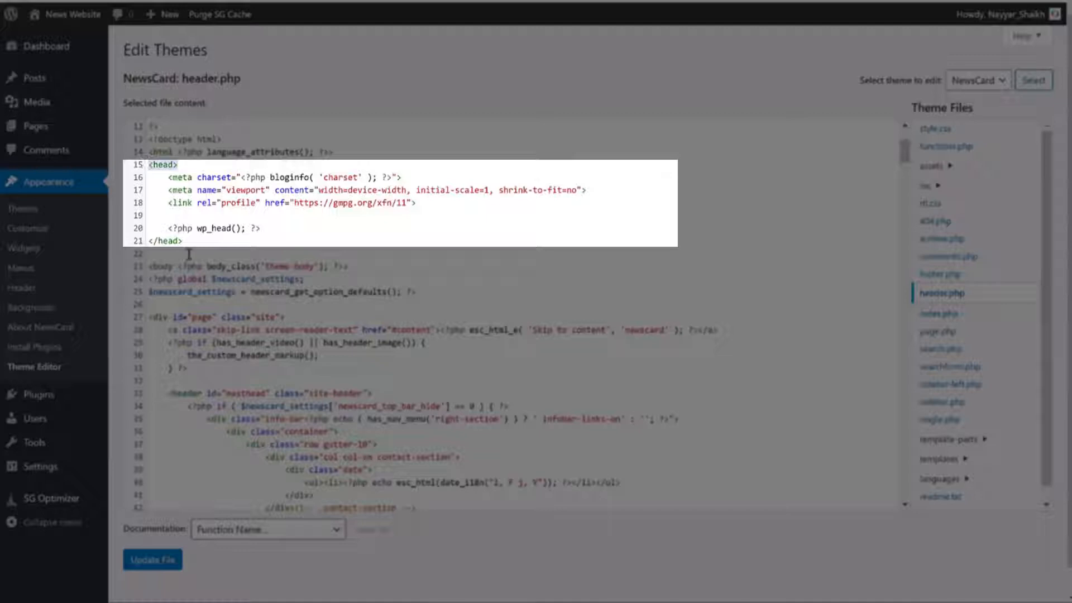
{"action": "left_click", "coordinate": [149, 239]}
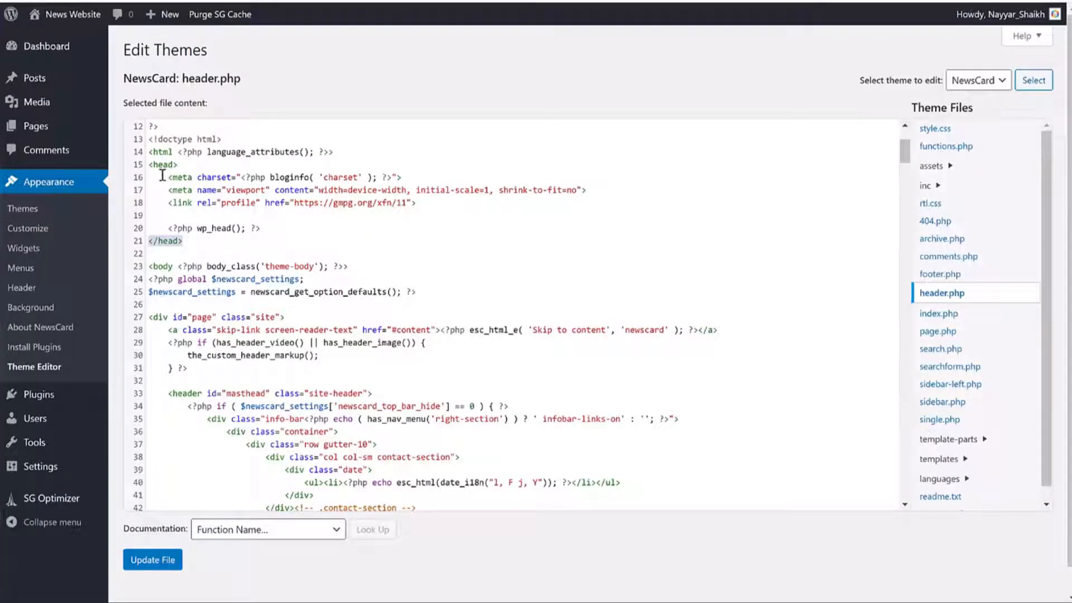
{"action": "left_click_drag", "start_coordinate": [151, 165], "coordinate": [203, 248]}
{"action": "left_click", "coordinate": [212, 202]}
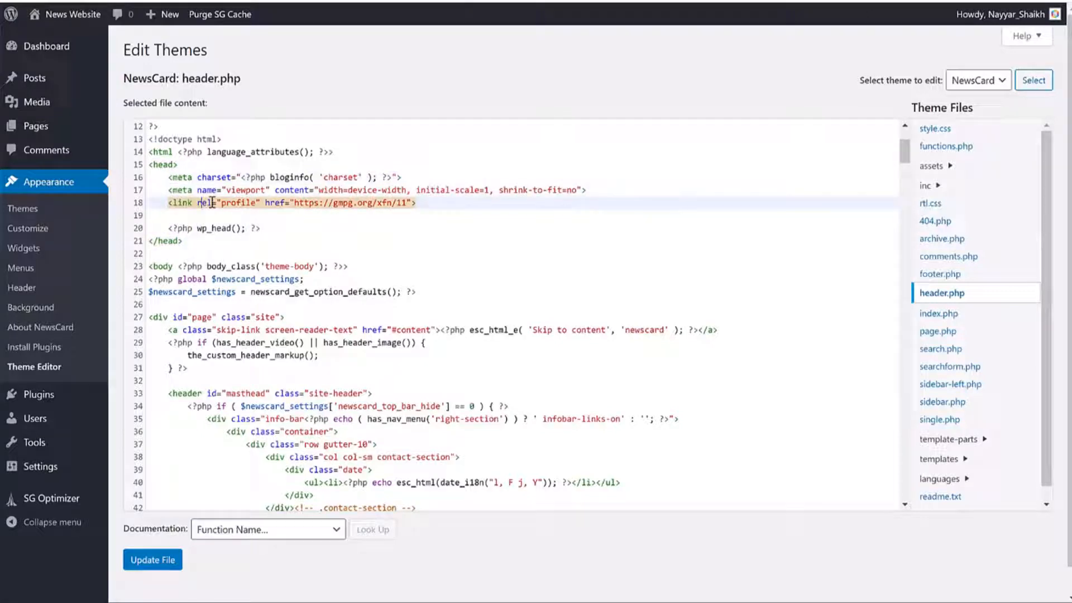
{"action": "left_click", "coordinate": [232, 214]}
{"action": "key", "text": "Return"}
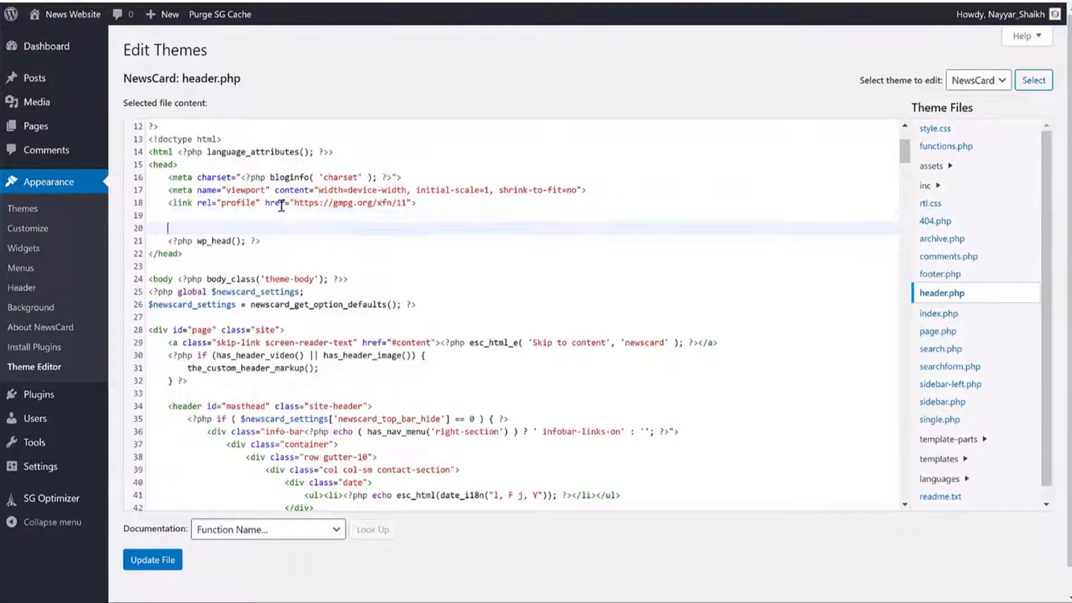
{"action": "key", "text": "ctrl+v"}
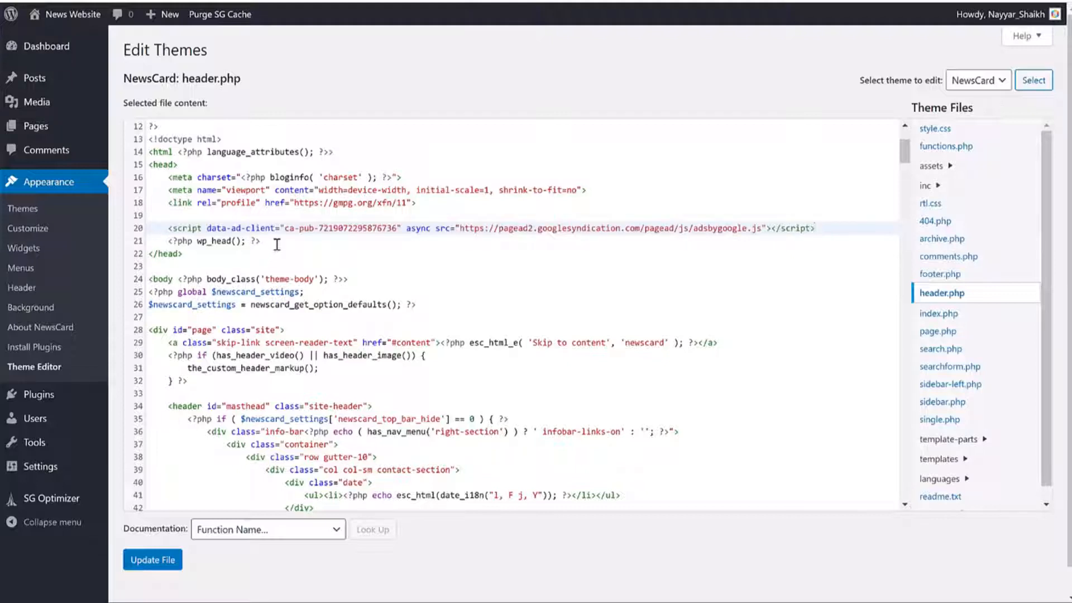
{"action": "left_click_drag", "start_coordinate": [276, 244], "coordinate": [824, 229]}
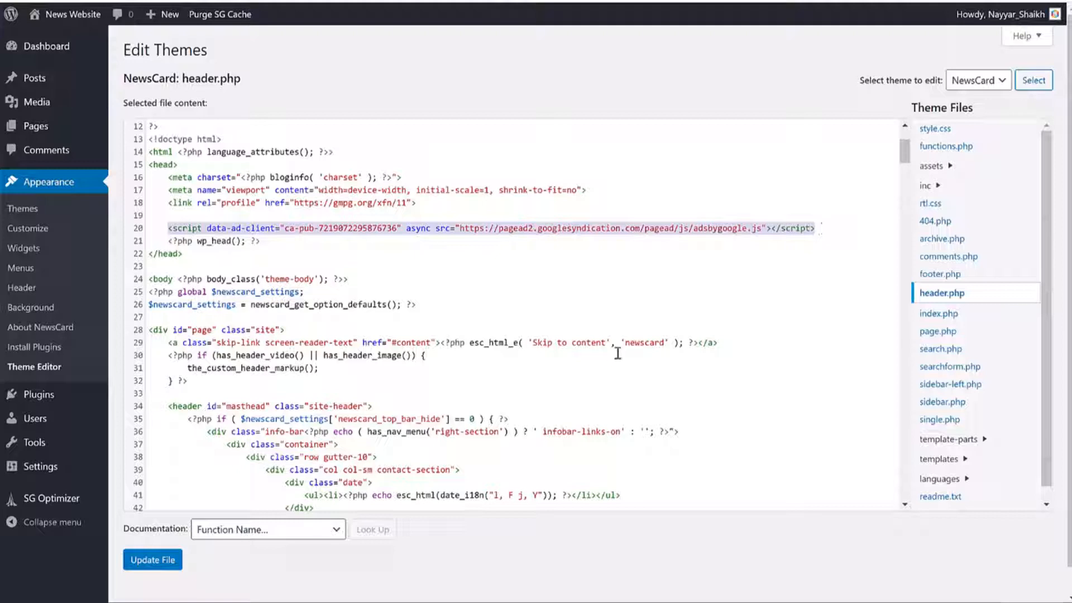
{"action": "left_click", "coordinate": [153, 567]}
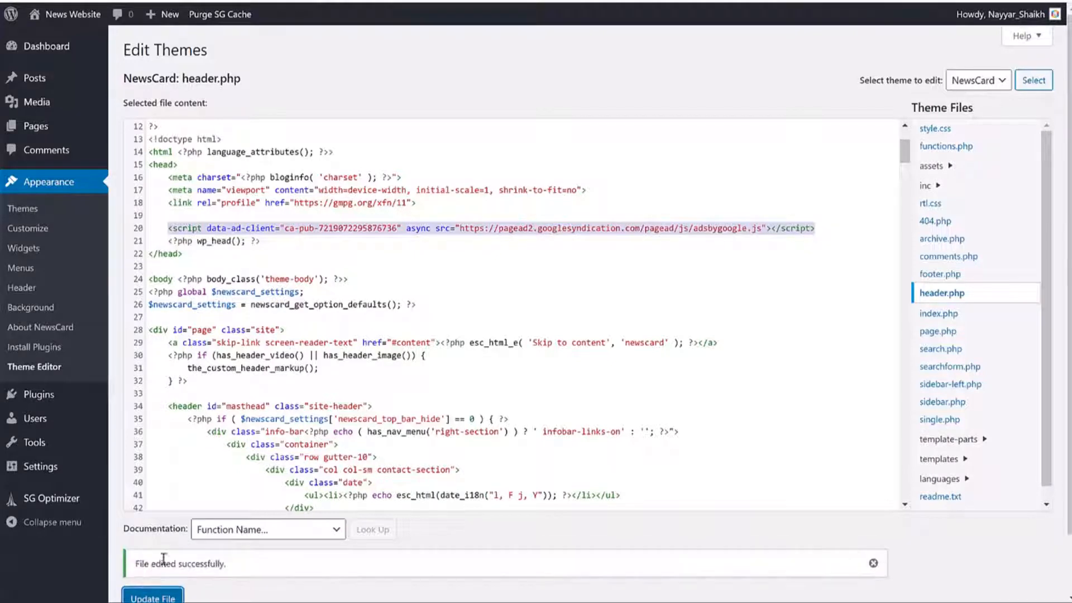
{"action": "left_click", "coordinate": [694, 2]}
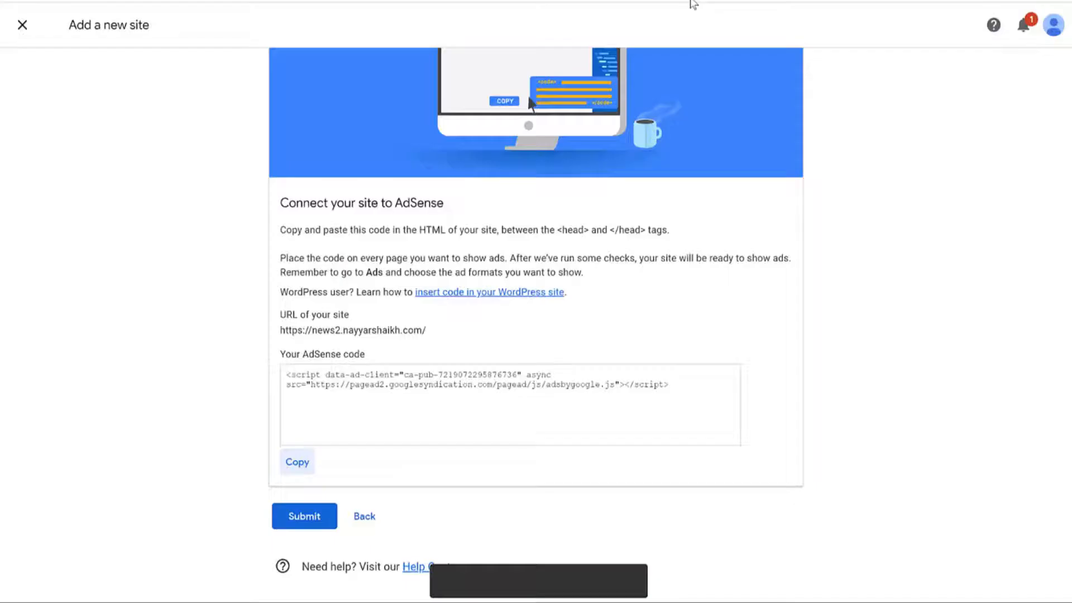
Step: Submit the site for review, dismiss the already-added notice, and close the new-site form
{"action": "left_click", "coordinate": [307, 519]}
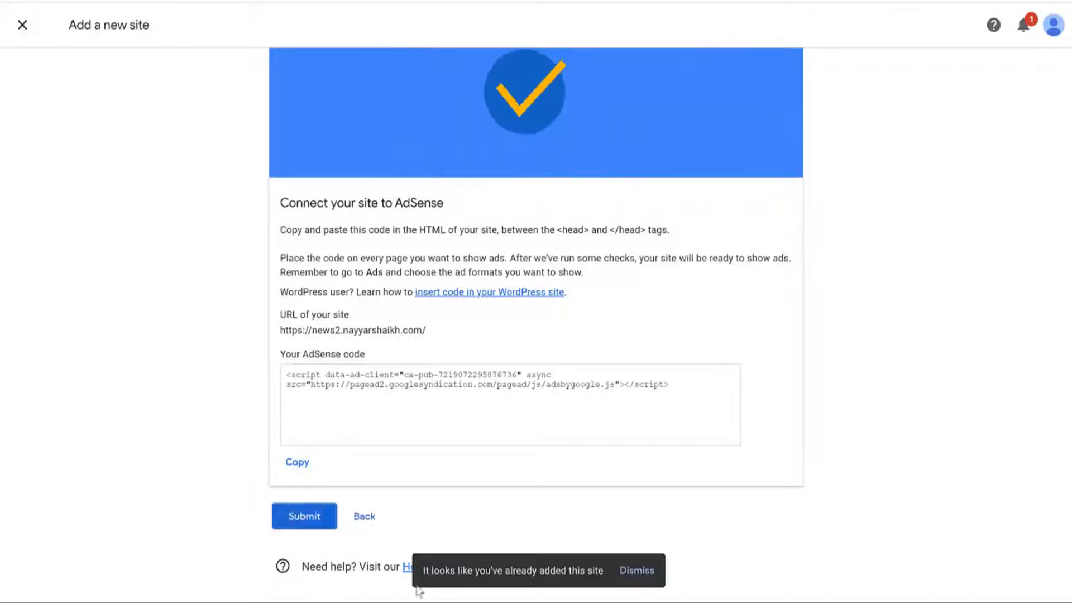
{"action": "left_click", "coordinate": [637, 570]}
{"action": "left_click", "coordinate": [366, 518]}
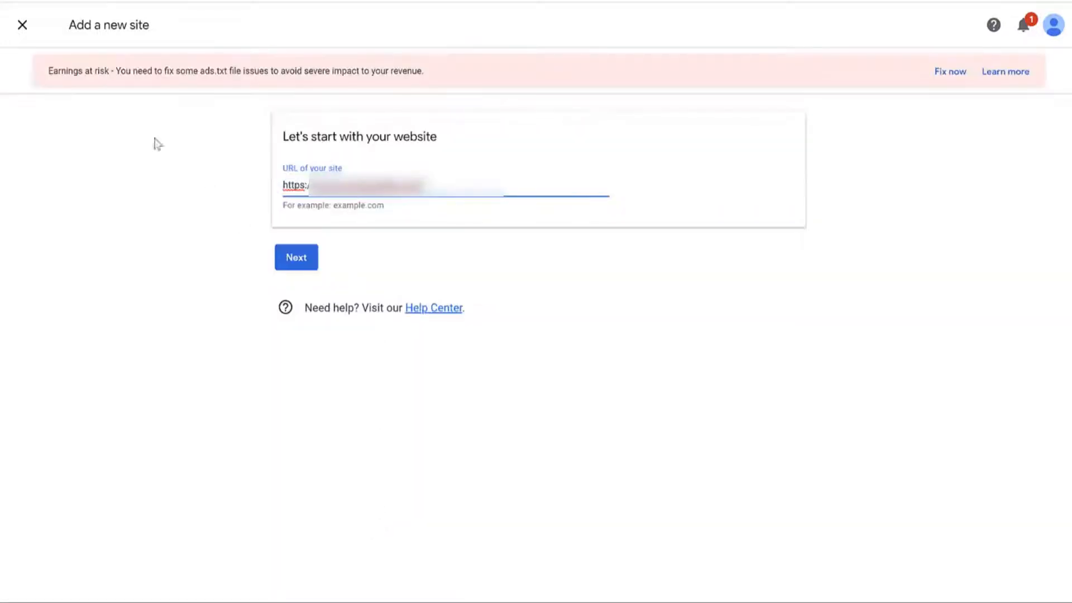
{"action": "left_click", "coordinate": [35, 33]}
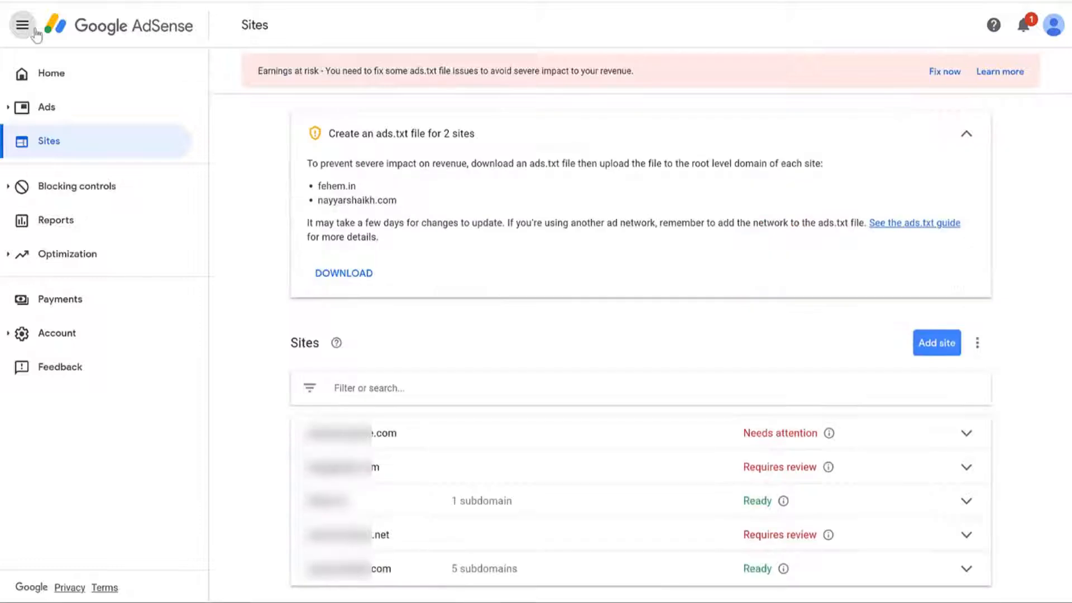
Step: In Ads overview by ad unit, start a Responsive display unit 'asa;clmaskmc', then abandon it
{"action": "left_click", "coordinate": [47, 108]}
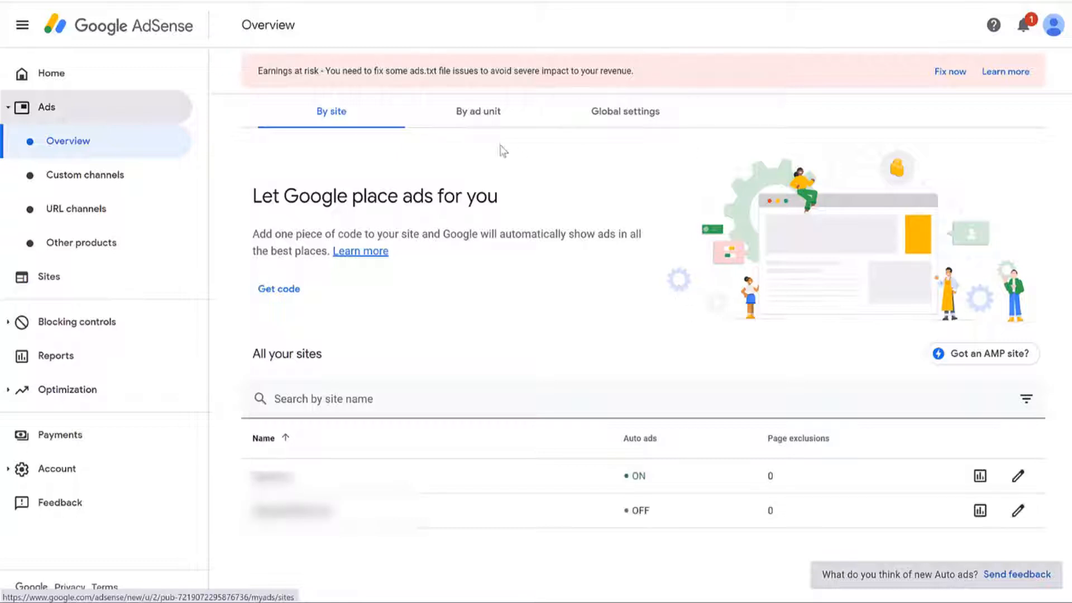
{"action": "left_click", "coordinate": [501, 122]}
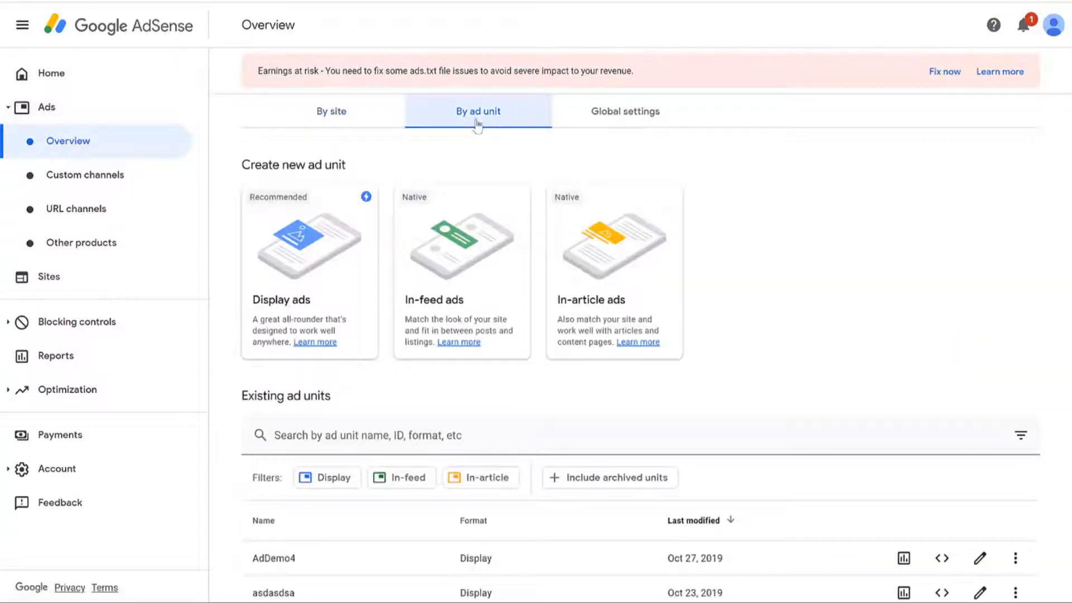
{"action": "scroll", "coordinate": [763, 242], "scroll_direction": "down", "scroll_amount": 2}
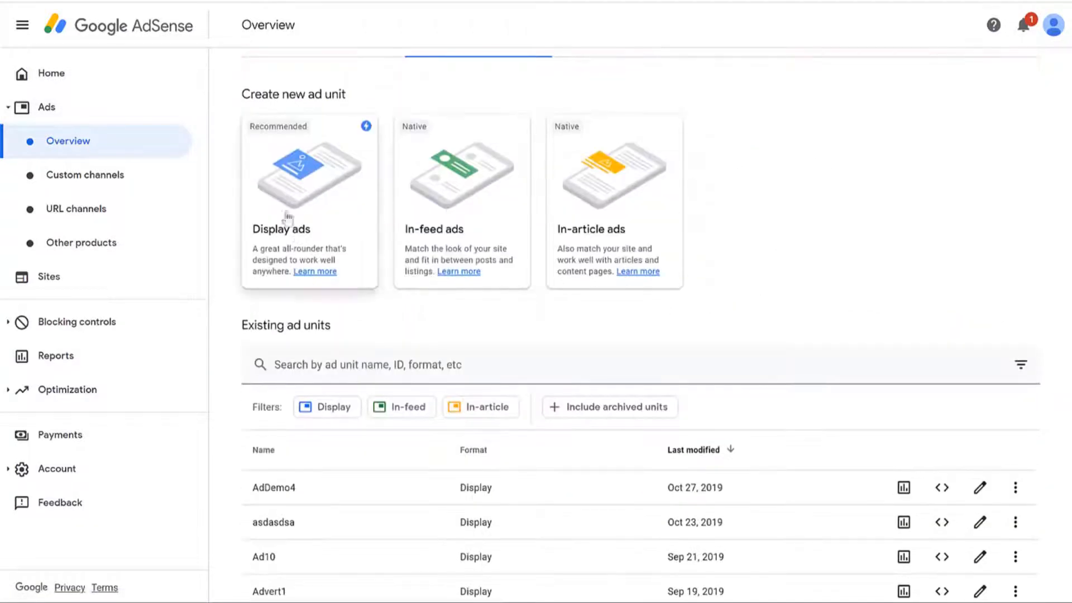
{"action": "left_click", "coordinate": [318, 212]}
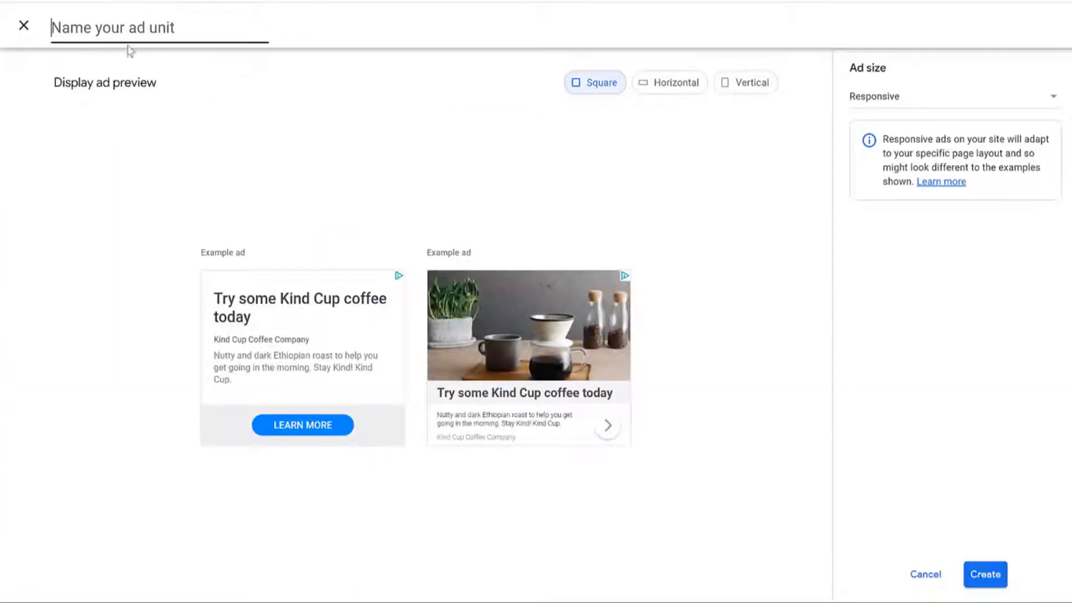
{"action": "left_click", "coordinate": [134, 28]}
{"action": "type", "text": "asa;clmaskmc"}
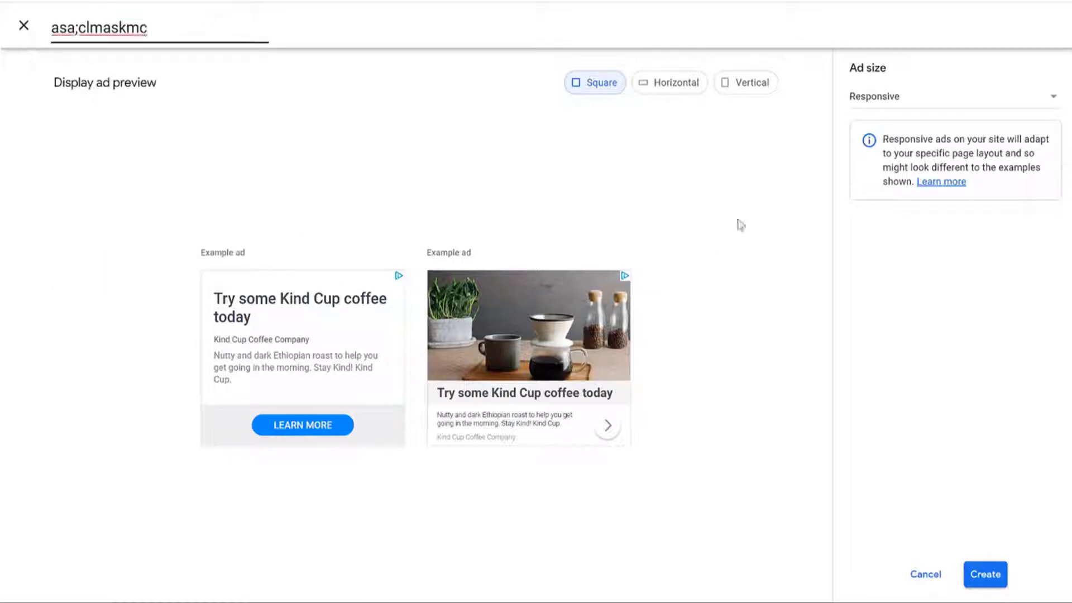
{"action": "left_click", "coordinate": [884, 106]}
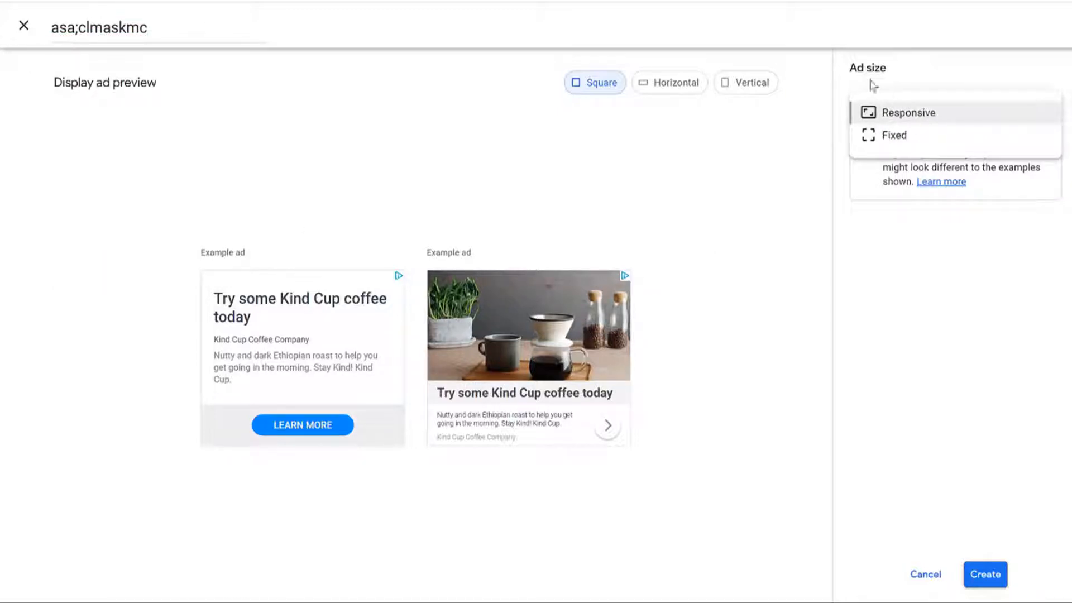
{"action": "left_click", "coordinate": [900, 117]}
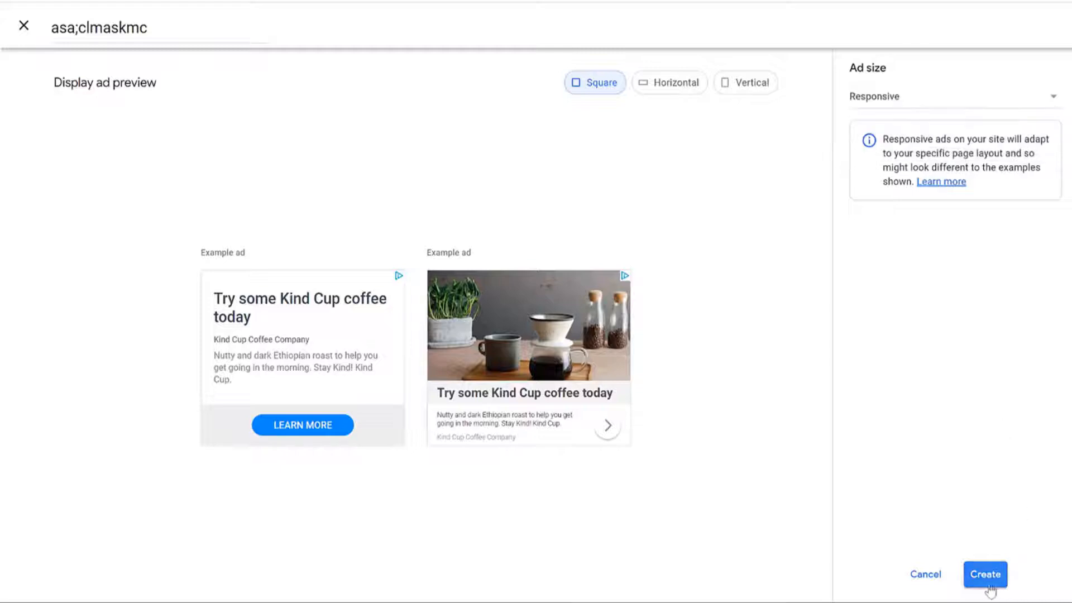
{"action": "left_click", "coordinate": [924, 575]}
Step: Copy the HTML code snippet for the AdDemo4 ad unit
{"action": "scroll", "coordinate": [880, 374], "scroll_direction": "down", "scroll_amount": 4}
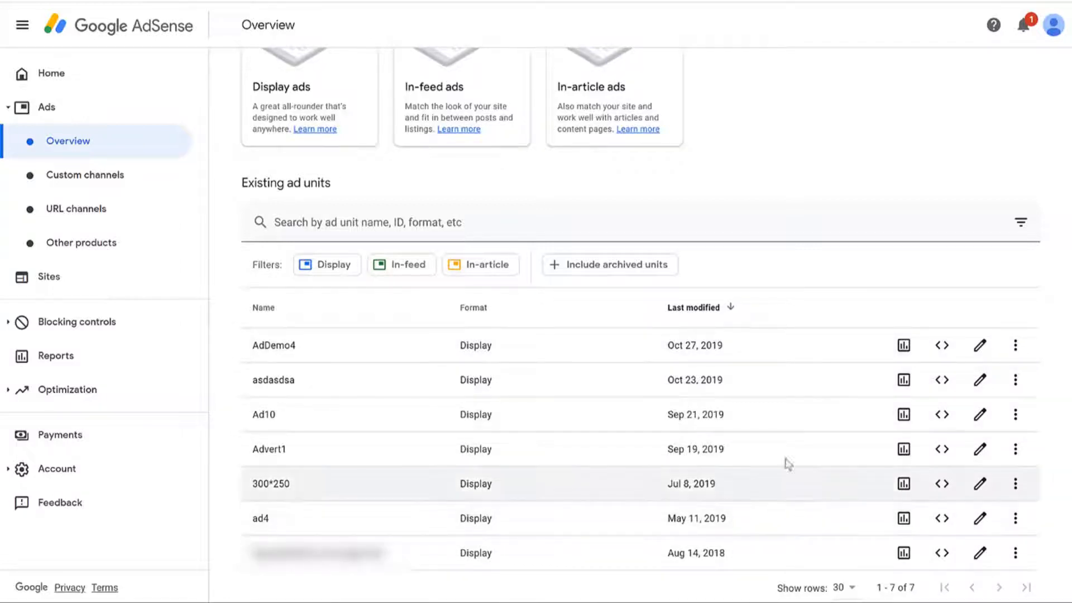
{"action": "left_click", "coordinate": [934, 344]}
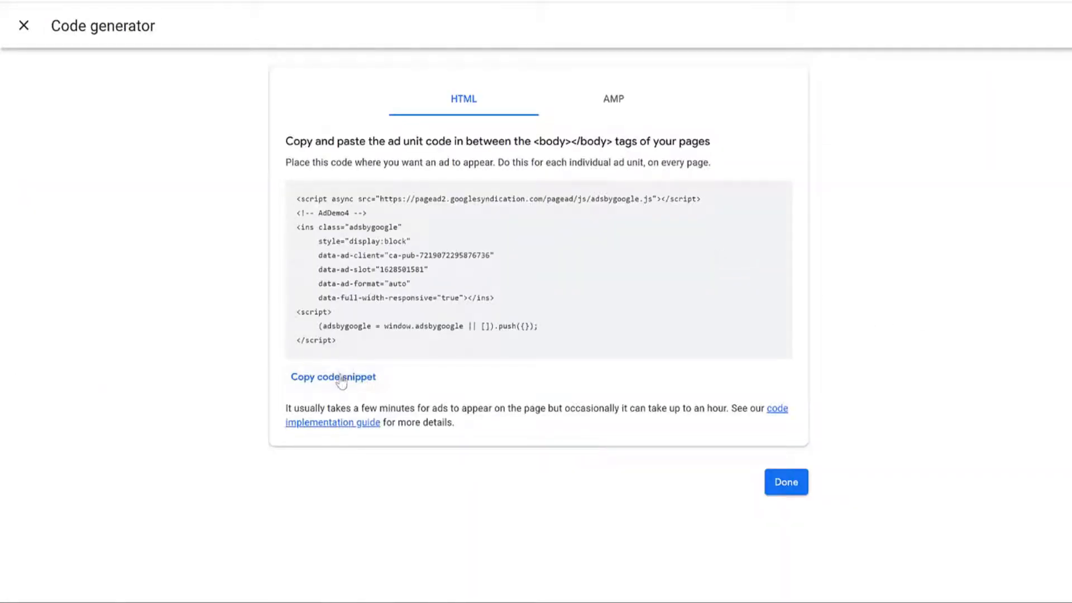
{"action": "left_click", "coordinate": [342, 379]}
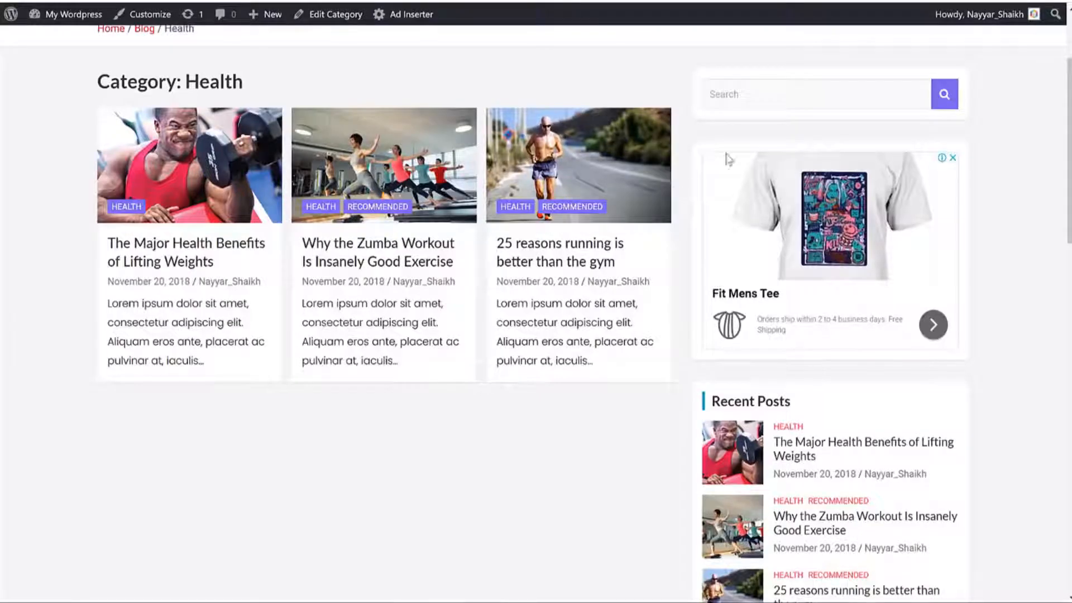
Step: Add a Custom HTML widget with the pasted AdDemo4 ad code to the Right Sidebar and publish
{"action": "scroll", "coordinate": [820, 324], "scroll_direction": "up", "scroll_amount": 3}
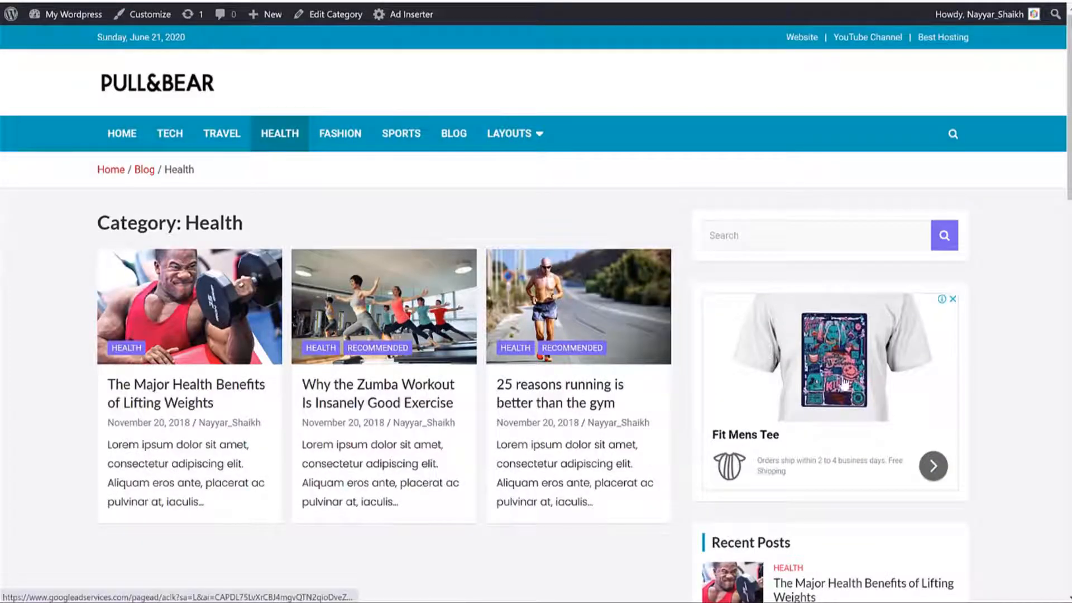
{"action": "scroll", "coordinate": [844, 385], "scroll_direction": "down", "scroll_amount": 4}
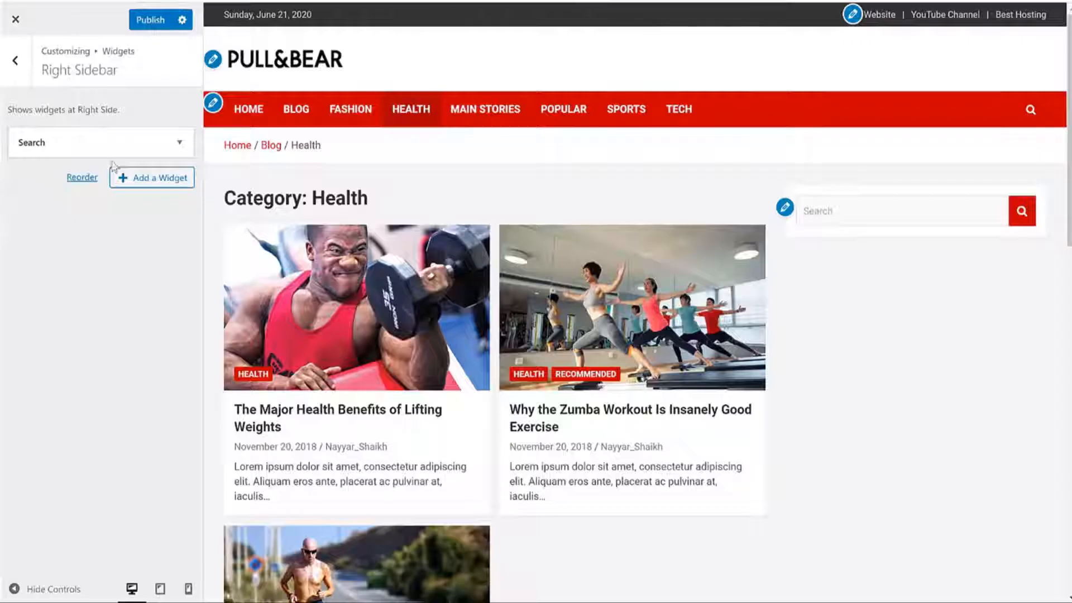
{"action": "left_click", "coordinate": [166, 183]}
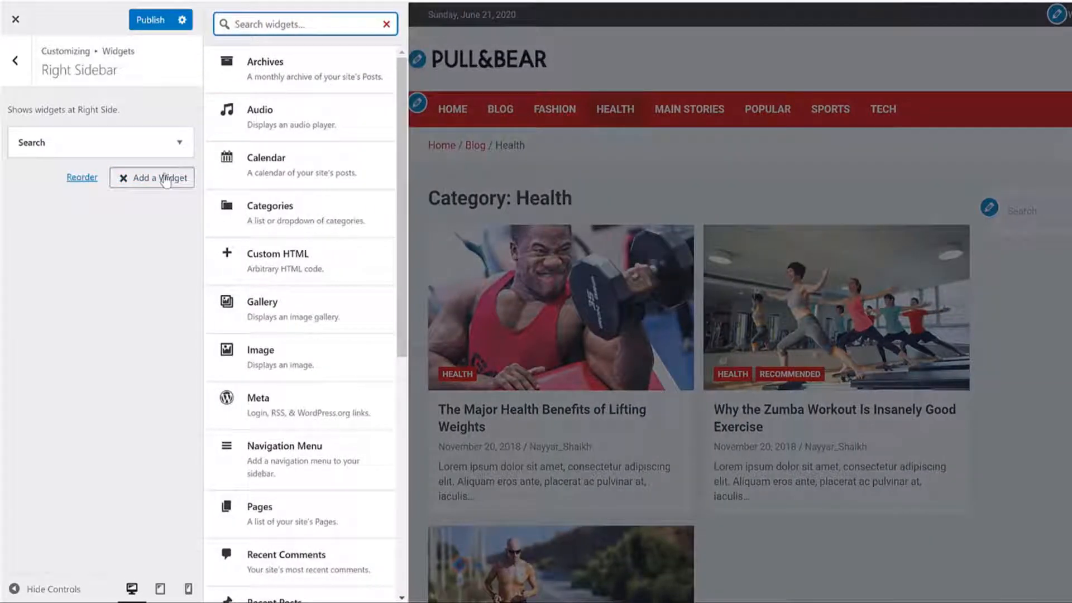
{"action": "type", "text": "tye"}
{"action": "key", "text": "BackSpace"}
{"action": "key", "text": "BackSpace"}
{"action": "type", "text": "ht"}
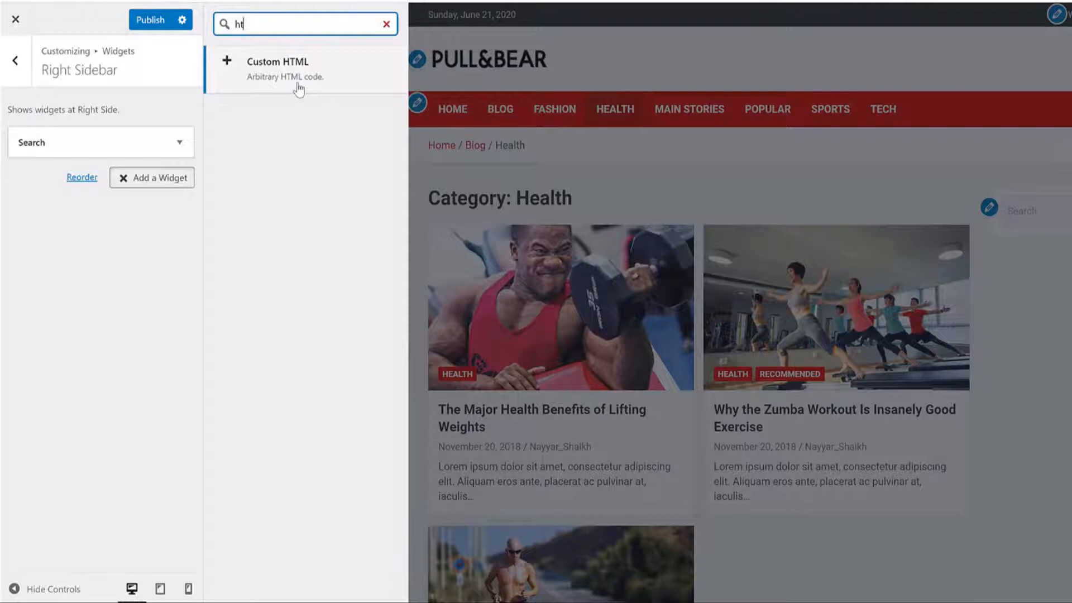
{"action": "left_click", "coordinate": [299, 89]}
{"action": "left_click", "coordinate": [100, 347]}
{"action": "key", "text": "ctrl+v"}
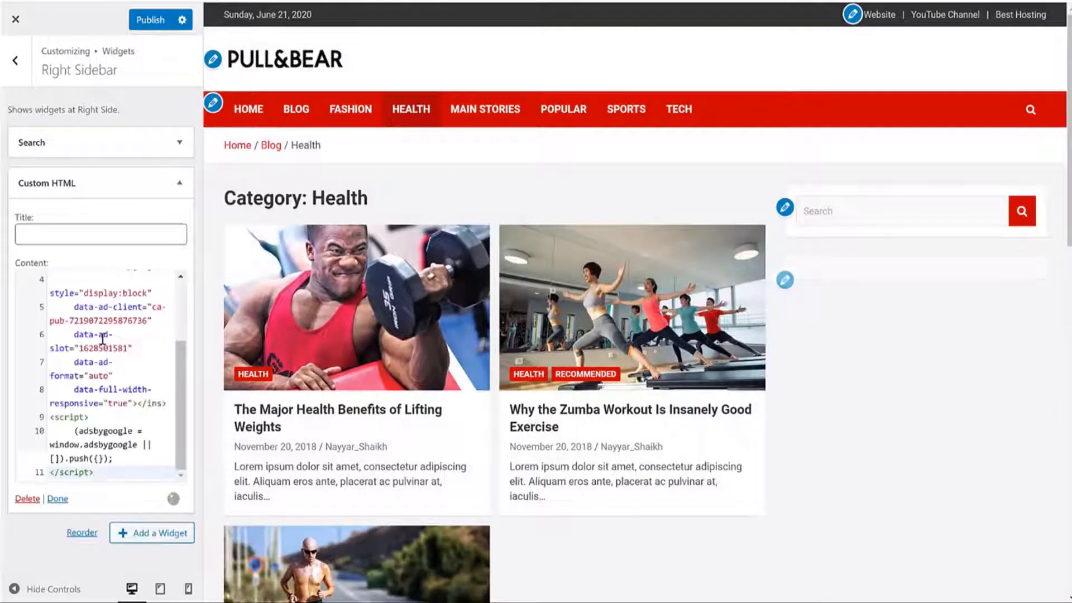
{"action": "left_click", "coordinate": [146, 22]}
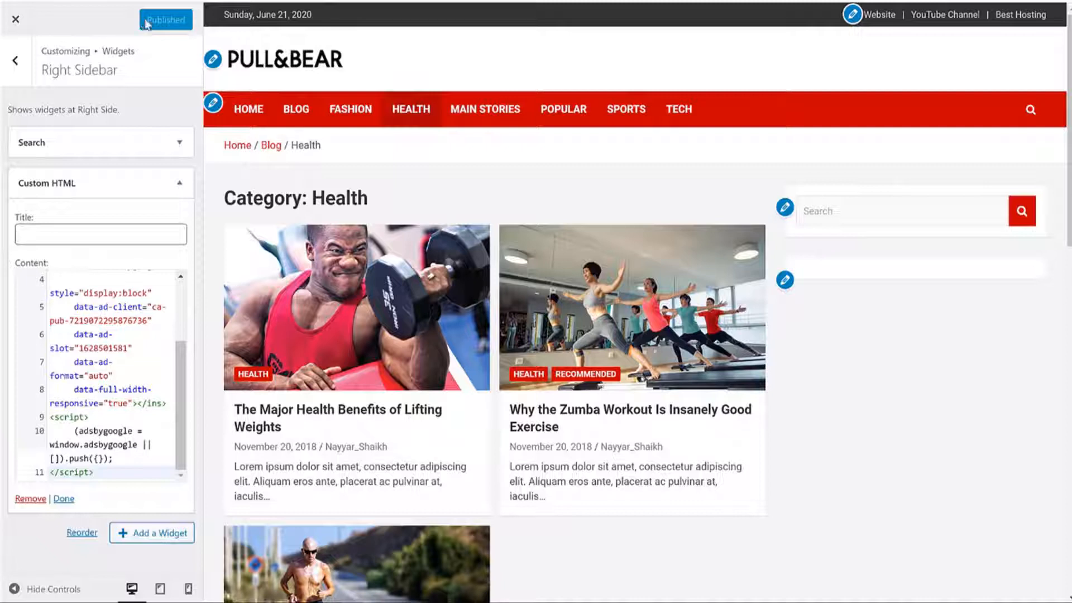
{"action": "left_click", "coordinate": [180, 184]}
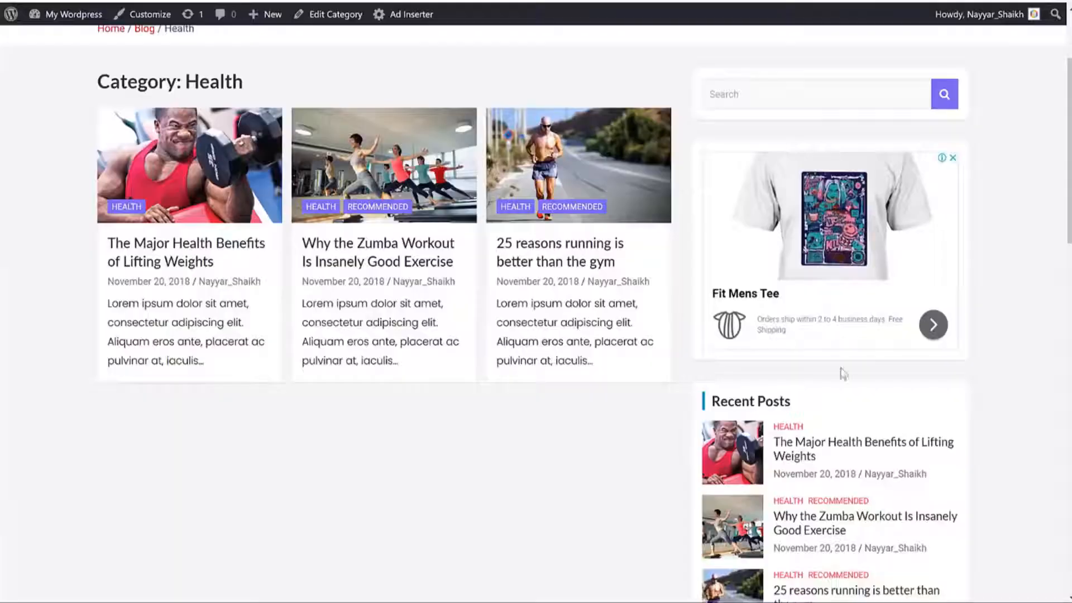
Step: Add a TH: Recent Posts widget titled 'Recent Posts', showing 4 posts, to the Right Sidebar
{"action": "scroll", "coordinate": [842, 370], "scroll_direction": "down", "scroll_amount": 4}
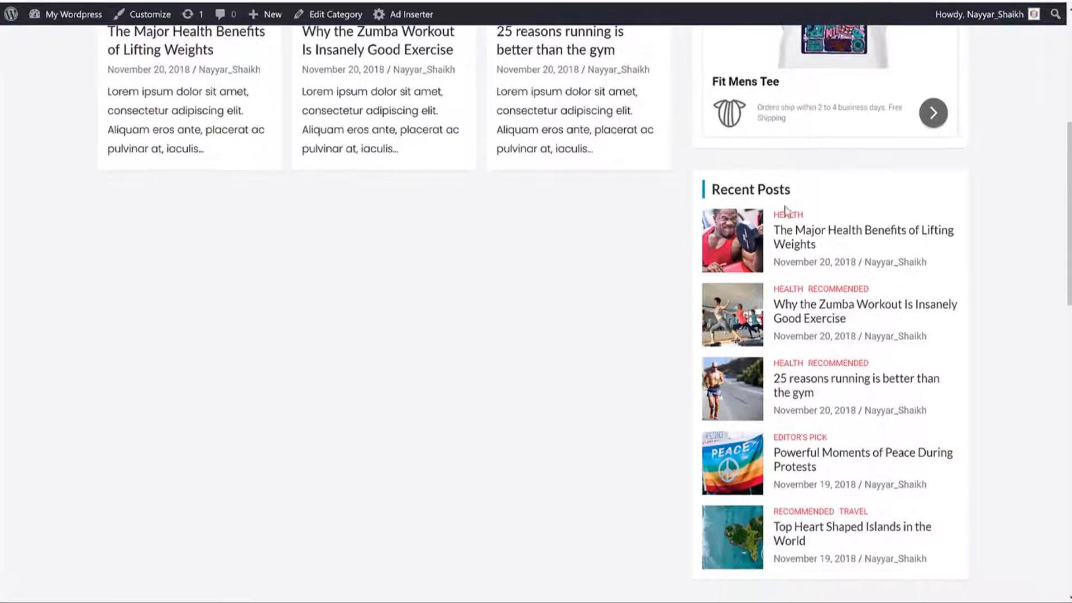
{"action": "left_click_drag", "start_coordinate": [792, 190], "coordinate": [714, 183]}
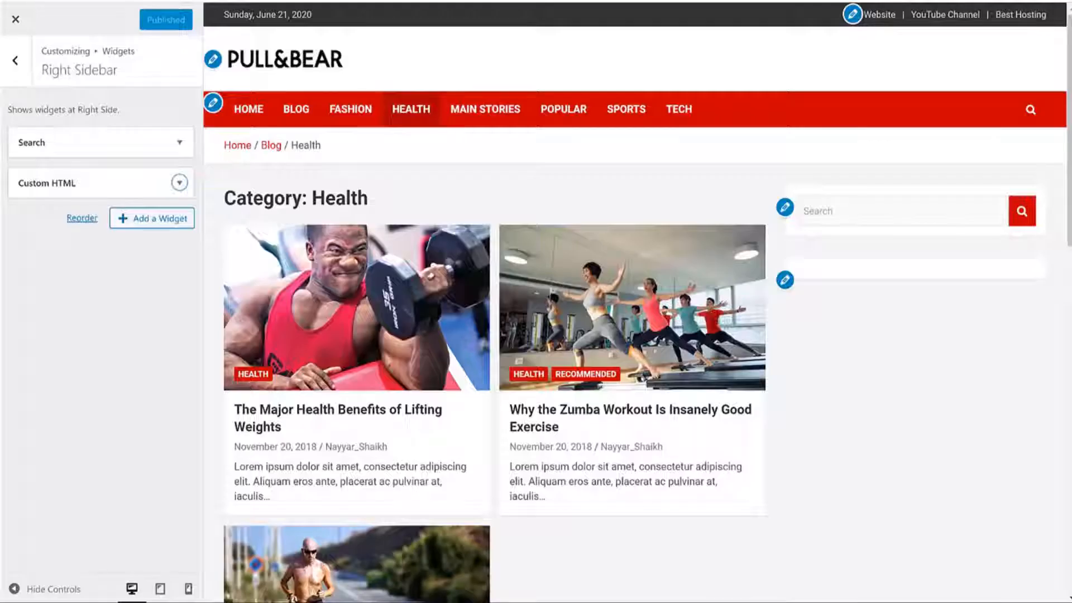
{"action": "left_click", "coordinate": [136, 230]}
{"action": "type", "text": "rec"}
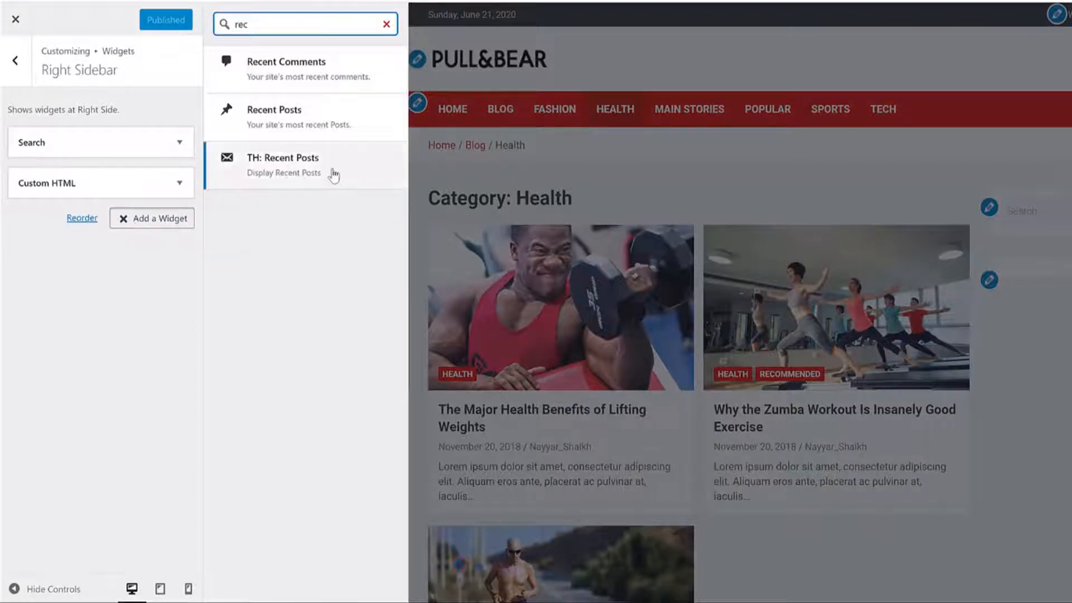
{"action": "left_click", "coordinate": [309, 170]}
{"action": "left_click", "coordinate": [79, 310]}
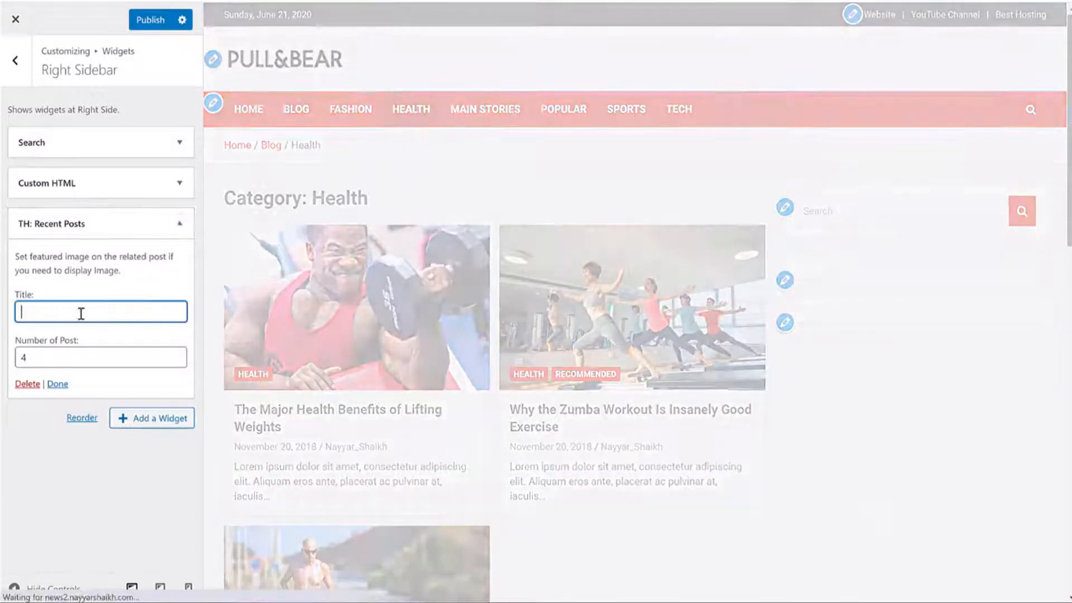
{"action": "type", "text": "Recent Posts"}
{"action": "left_click_drag", "start_coordinate": [43, 359], "coordinate": [7, 363]}
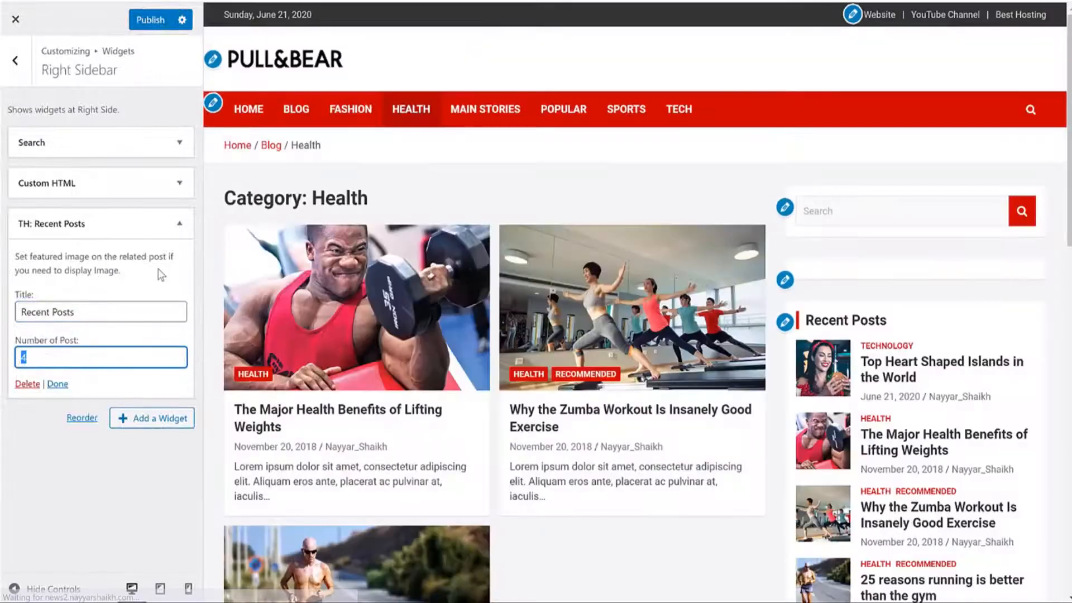
{"action": "left_click", "coordinate": [179, 223]}
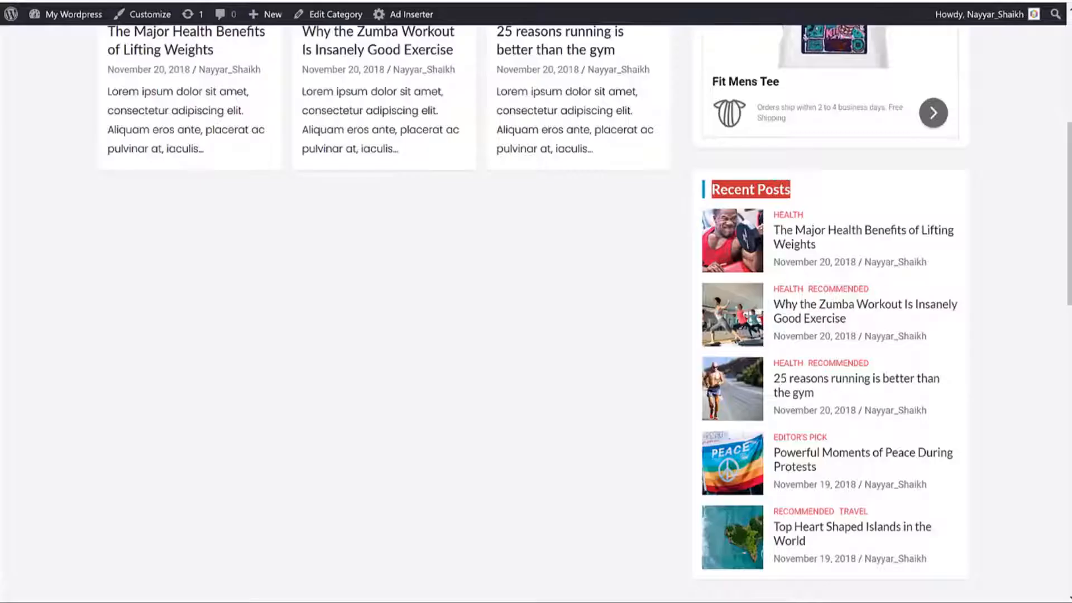
{"action": "scroll", "coordinate": [955, 316], "scroll_direction": "down", "scroll_amount": 8}
{"action": "left_click_drag", "start_coordinate": [778, 196], "coordinate": [713, 195]}
{"action": "key", "text": "ctrl+c"}
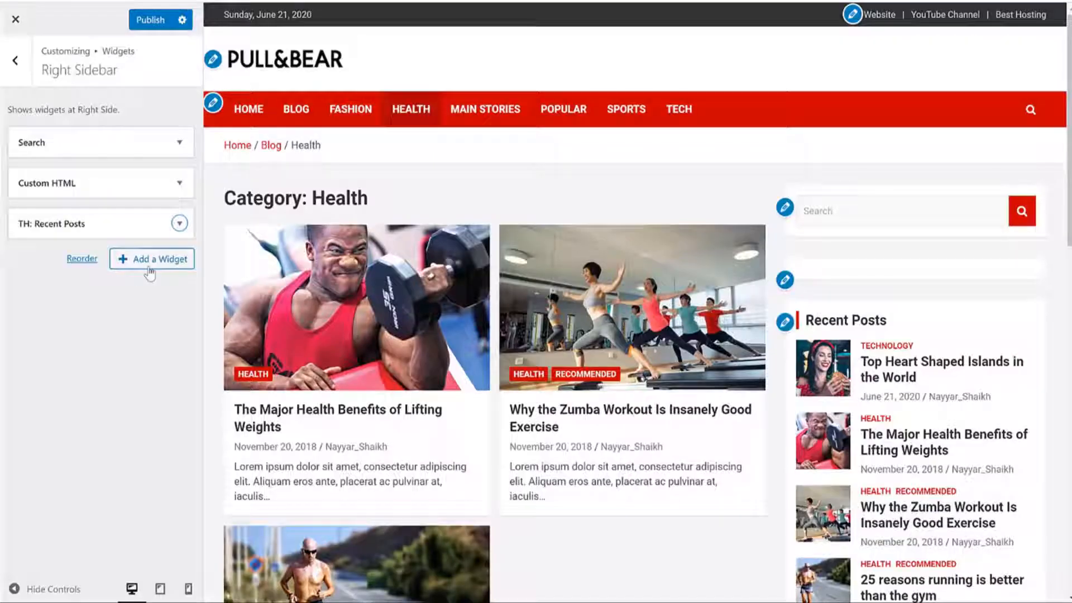
Step: Add a Categories widget to the Right Sidebar with the title 'Categories'
{"action": "left_click", "coordinate": [150, 273]}
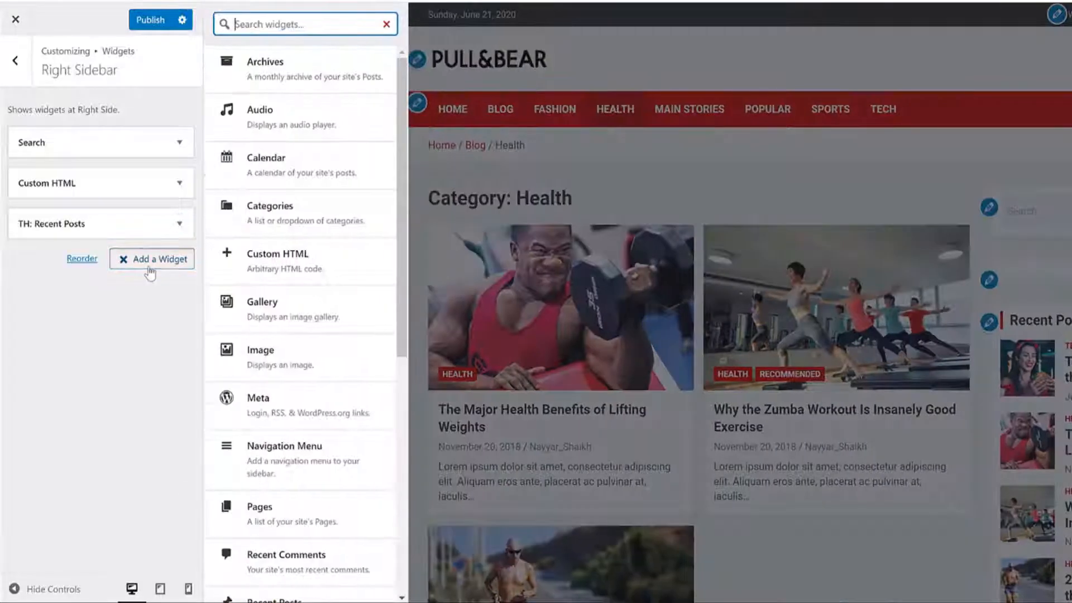
{"action": "left_click", "coordinate": [280, 215]}
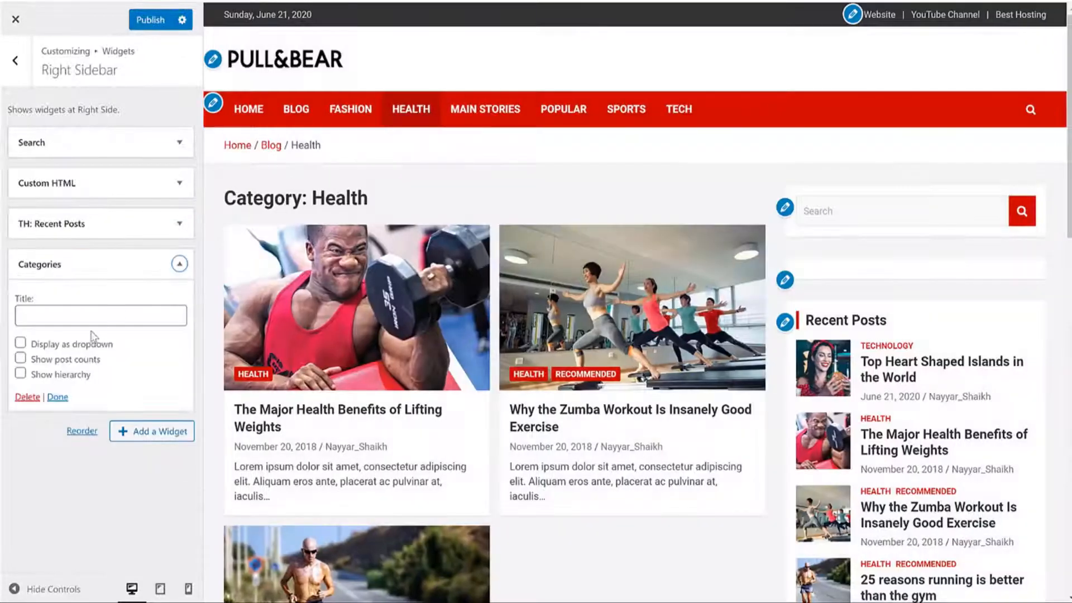
{"action": "key", "text": "ctrl+v"}
{"action": "left_click", "coordinate": [181, 265]}
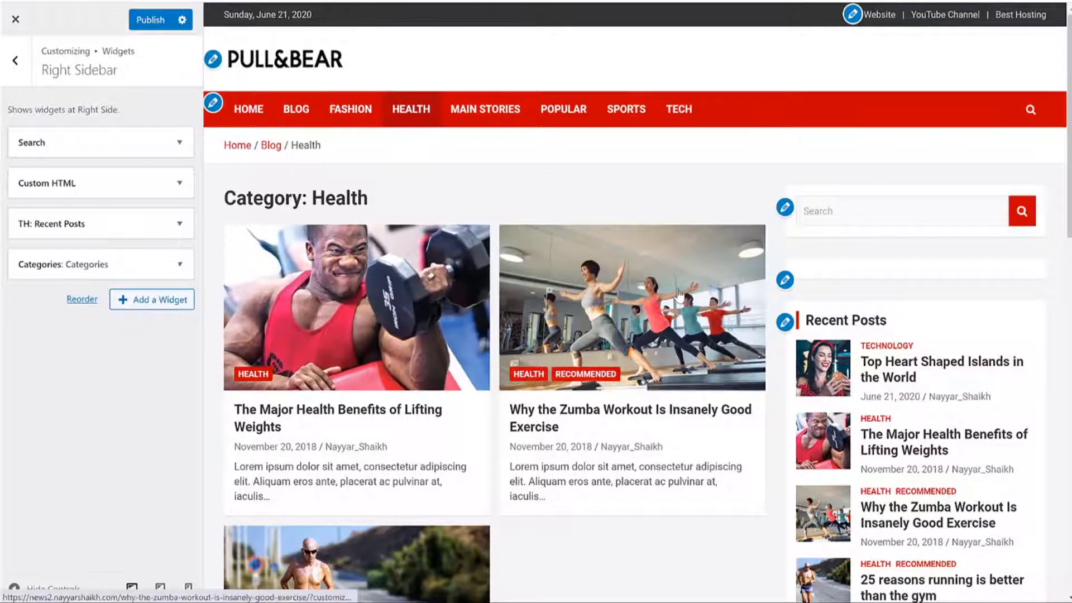
Step: Preview the 'Why the Zumba Workout Is Insanely Good Exercise' post with the new sidebar
{"action": "left_click", "coordinate": [698, 251]}
{"action": "scroll", "coordinate": [663, 294], "scroll_direction": "down", "scroll_amount": 10}
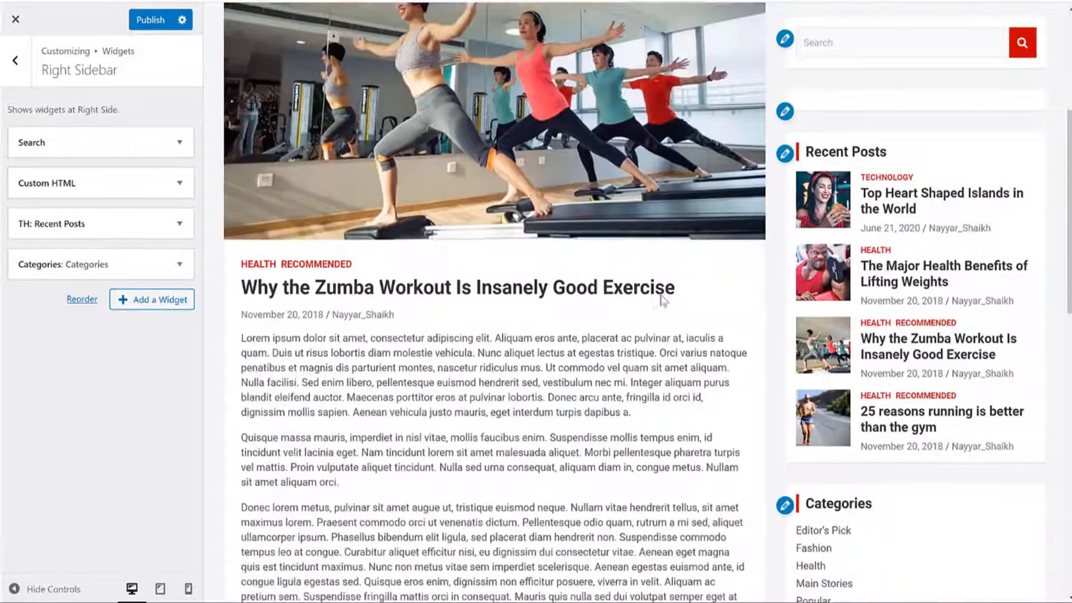
{"action": "scroll", "coordinate": [554, 175], "scroll_direction": "up", "scroll_amount": 10}
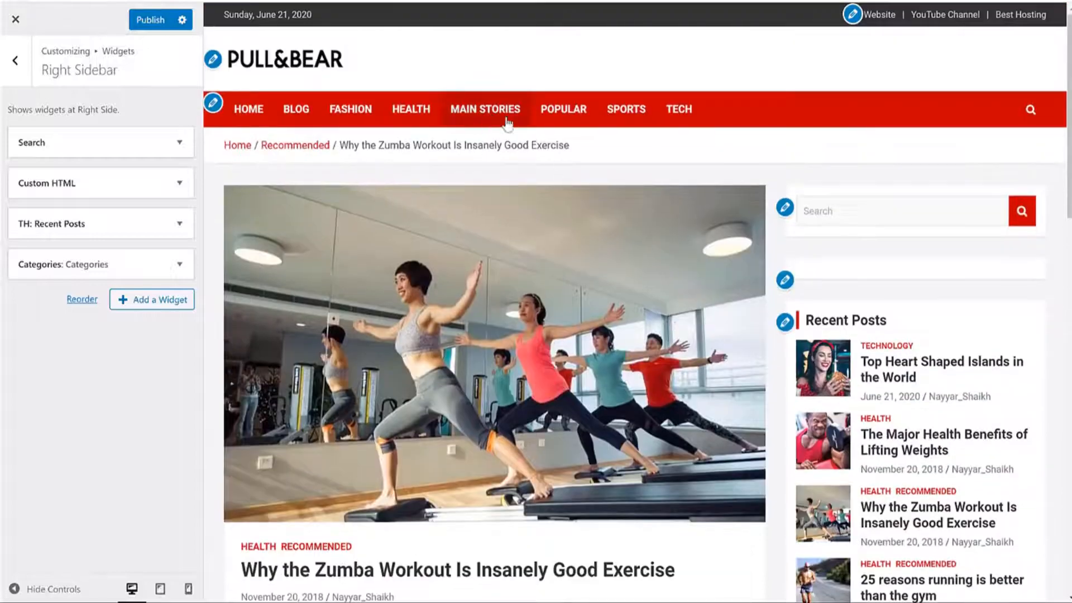
{"action": "scroll", "coordinate": [508, 124], "scroll_direction": "down", "scroll_amount": 10}
{"action": "scroll", "coordinate": [800, 327], "scroll_direction": "up", "scroll_amount": 10}
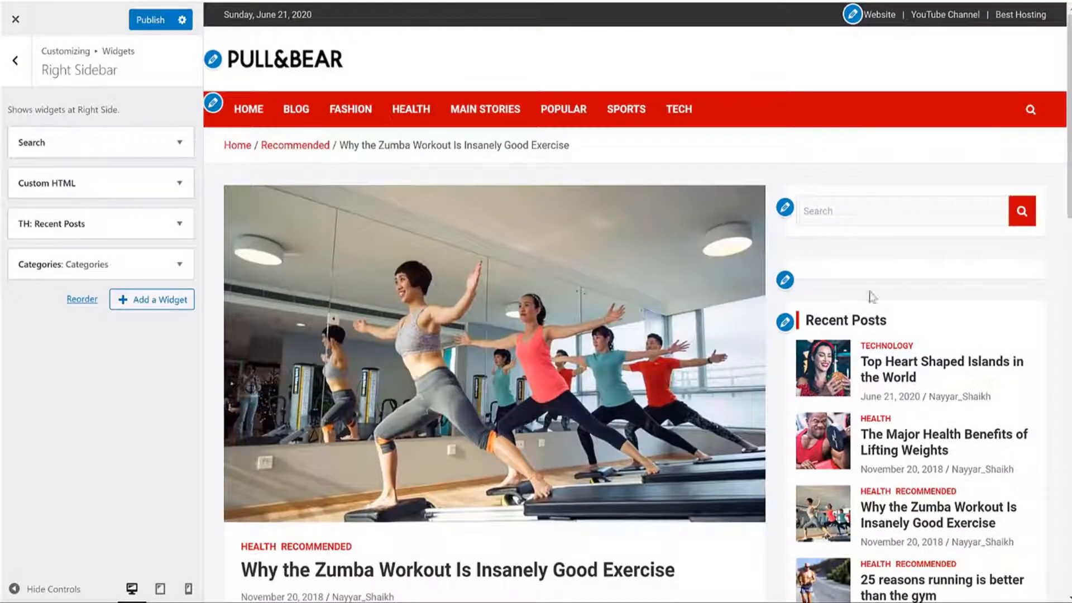
Step: In Layout settings, set the Global Layout sidebar position and publish the change
{"action": "left_click", "coordinate": [22, 73]}
{"action": "left_click", "coordinate": [21, 72]}
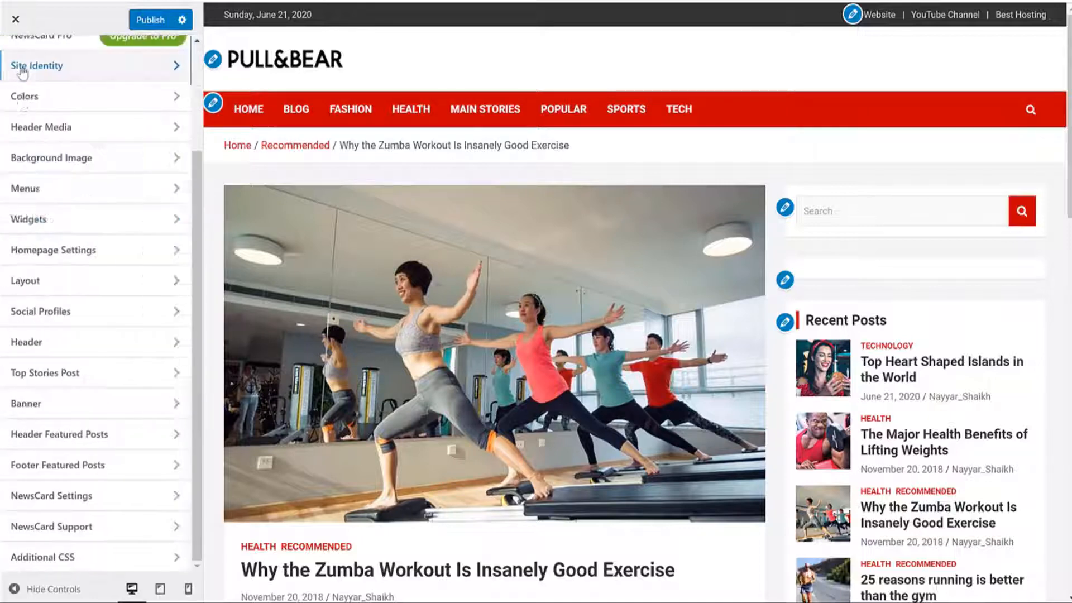
{"action": "left_click", "coordinate": [78, 280]}
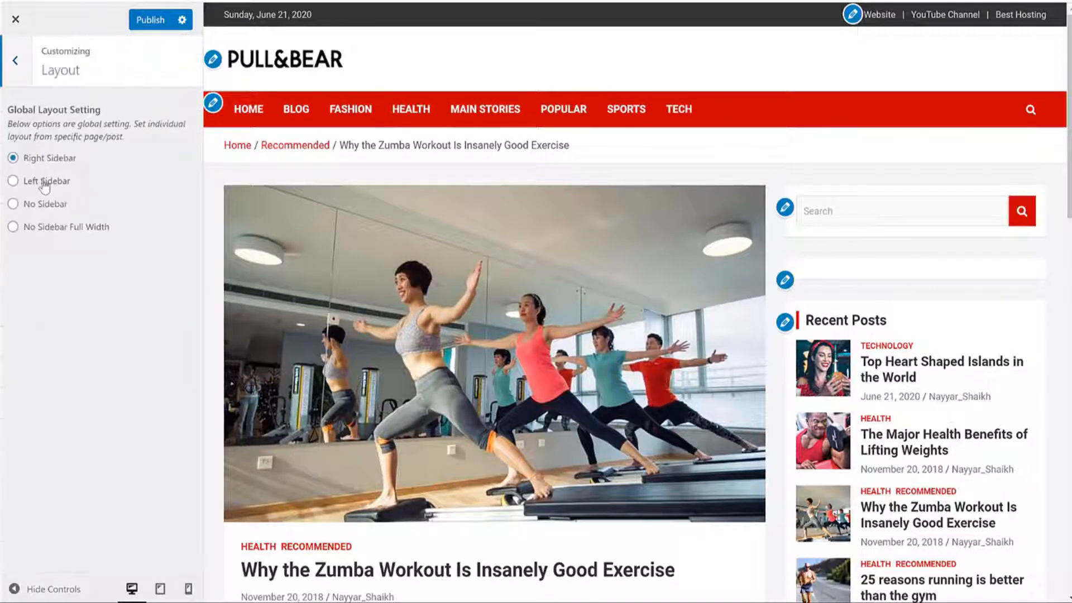
{"action": "left_click", "coordinate": [45, 186]}
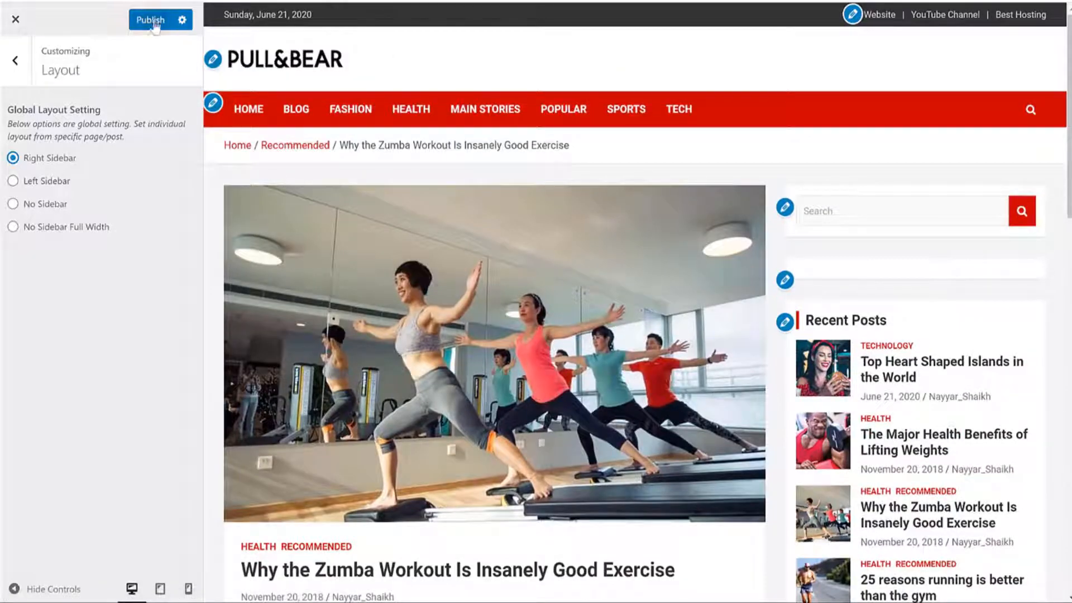
{"action": "left_click", "coordinate": [154, 23]}
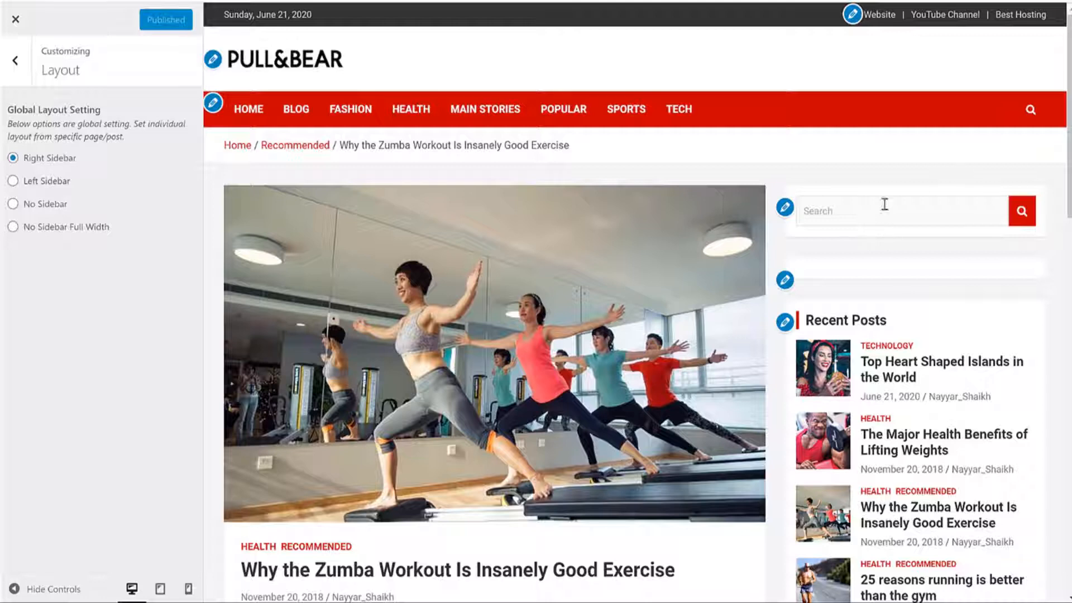
Step: Review the previewed post, highlighting its title and opening paragraphs
{"action": "scroll", "coordinate": [918, 237], "scroll_direction": "down", "scroll_amount": 3}
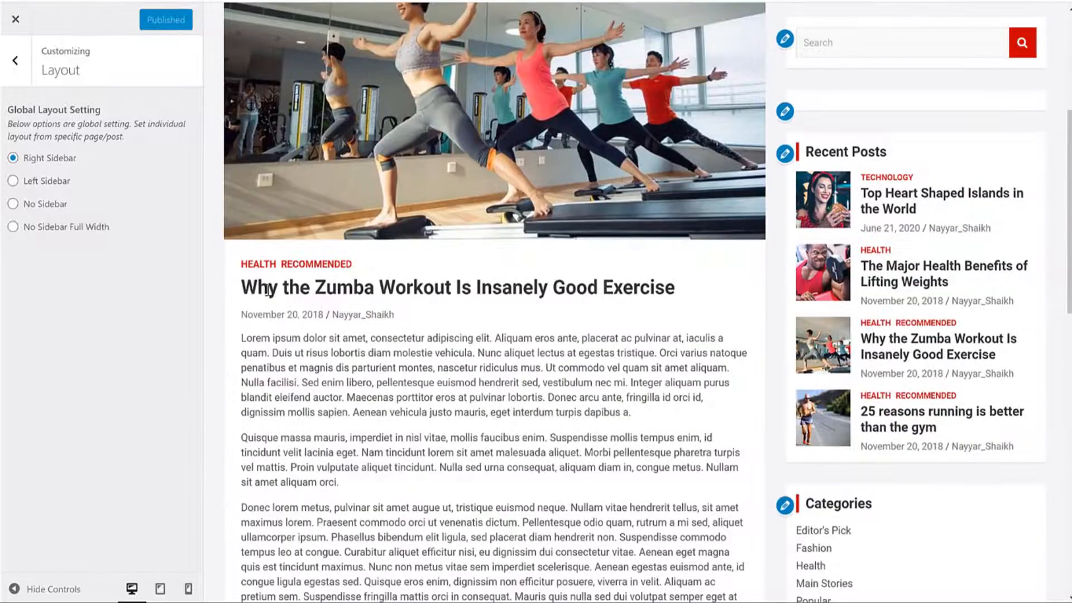
{"action": "triple_click", "coordinate": [314, 289]}
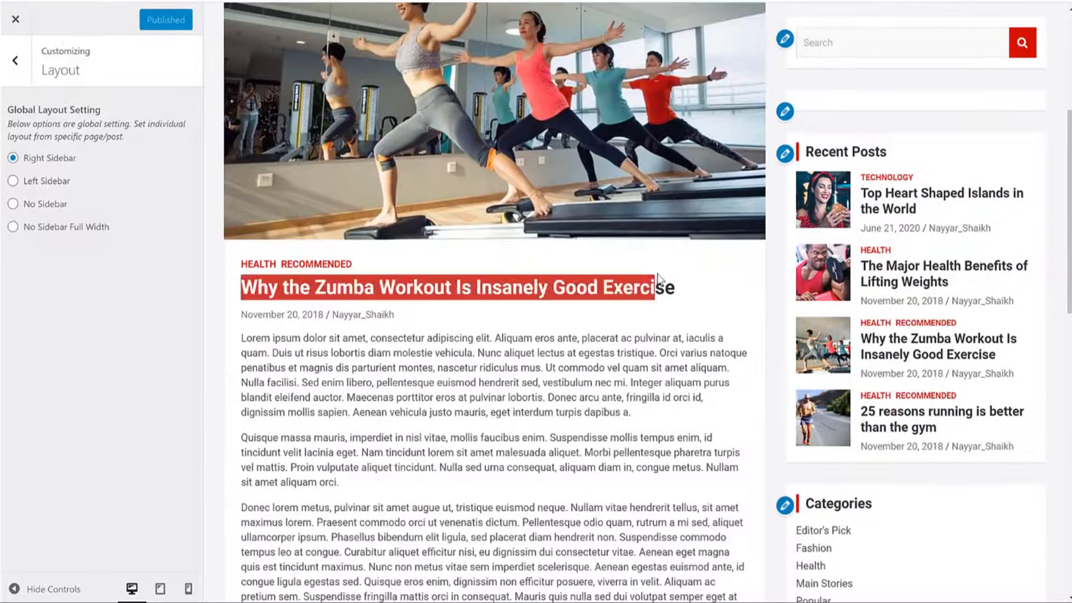
{"action": "left_click", "coordinate": [397, 257]}
{"action": "left_click_drag", "start_coordinate": [235, 339], "coordinate": [596, 467]}
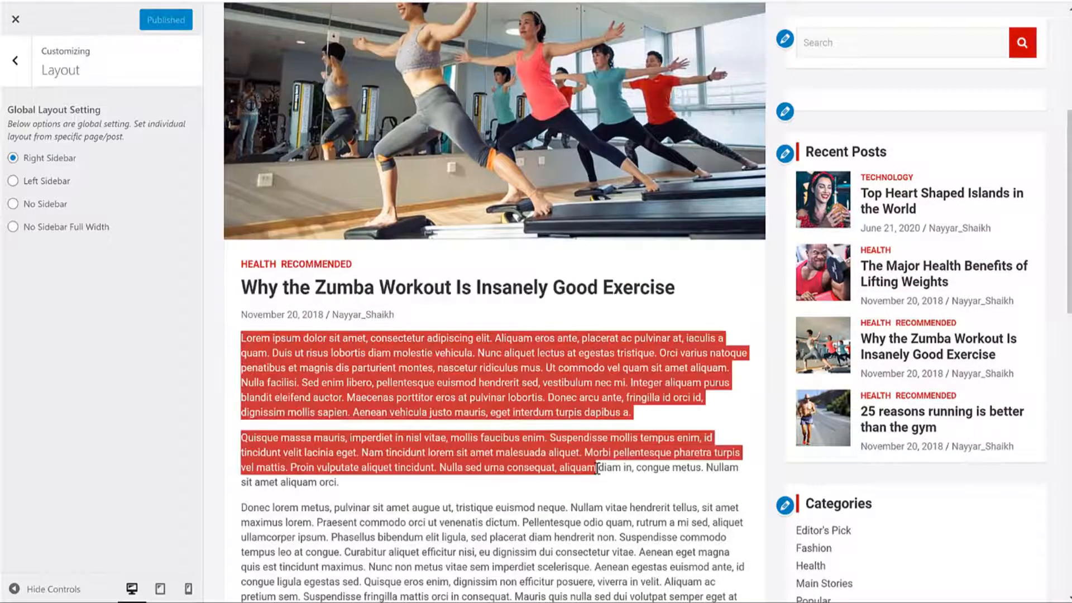
{"action": "left_click", "coordinate": [597, 468]}
{"action": "scroll", "coordinate": [597, 468], "scroll_direction": "down", "scroll_amount": 5}
{"action": "scroll", "coordinate": [599, 465], "scroll_direction": "up", "scroll_amount": 5}
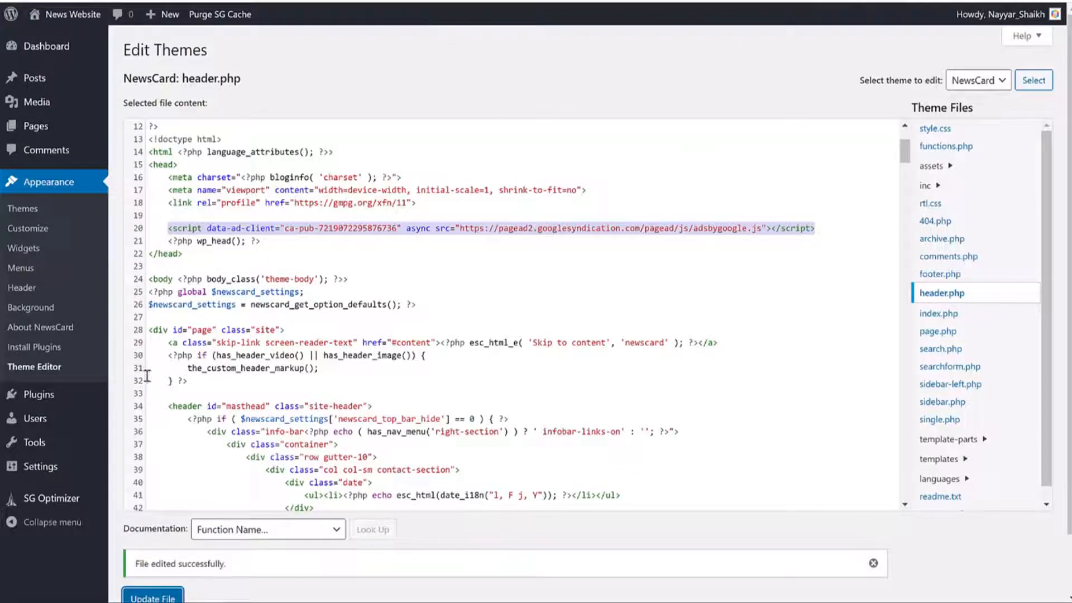
Step: Search the plugin directory for 'adinserter'
{"action": "left_click", "coordinate": [137, 416]}
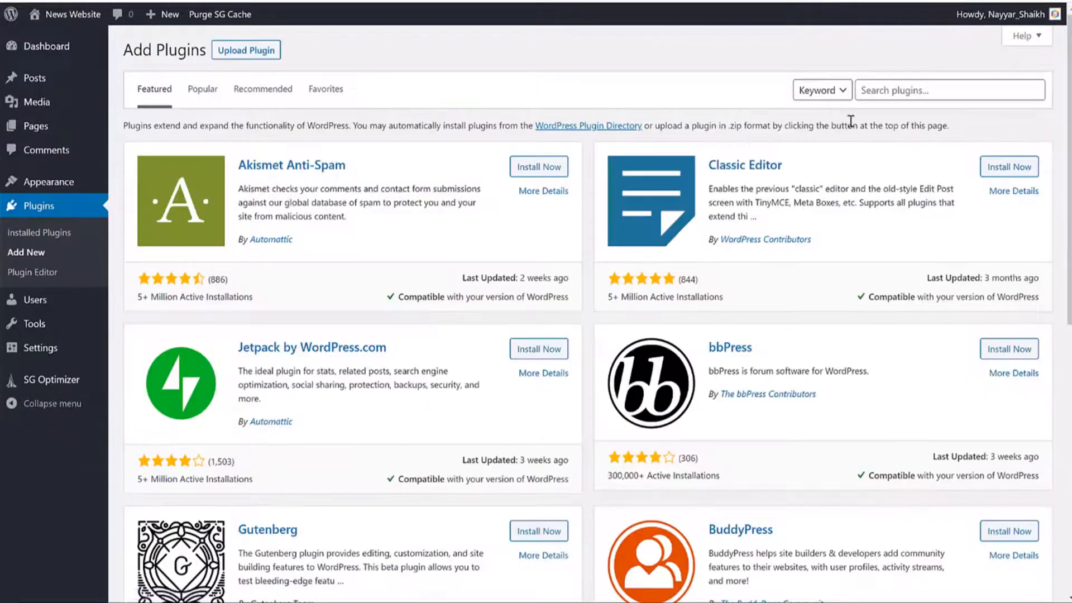
{"action": "left_click", "coordinate": [907, 95]}
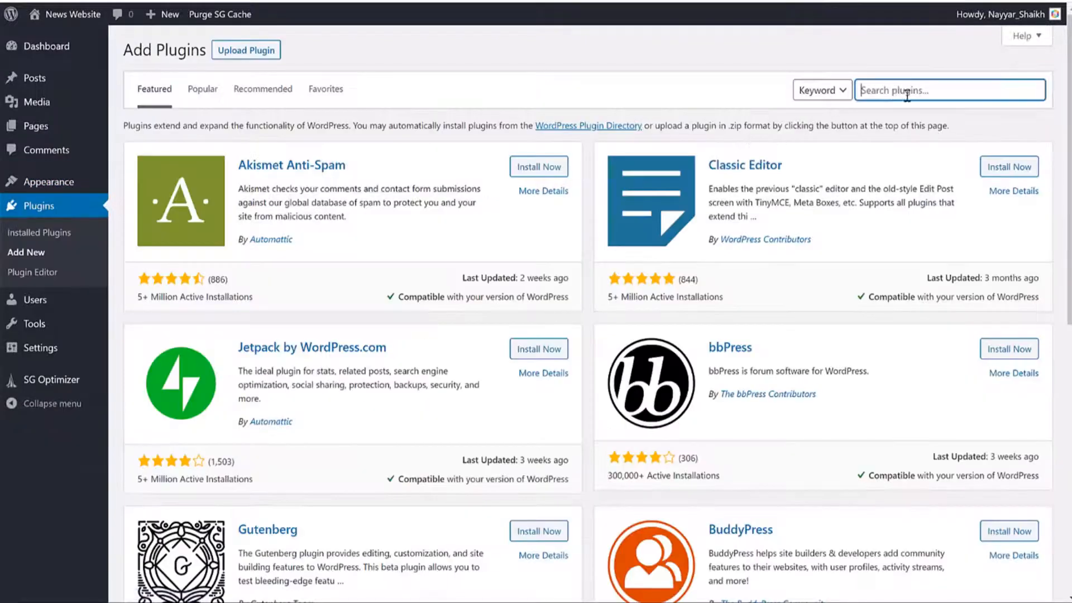
{"action": "type", "text": "ad"}
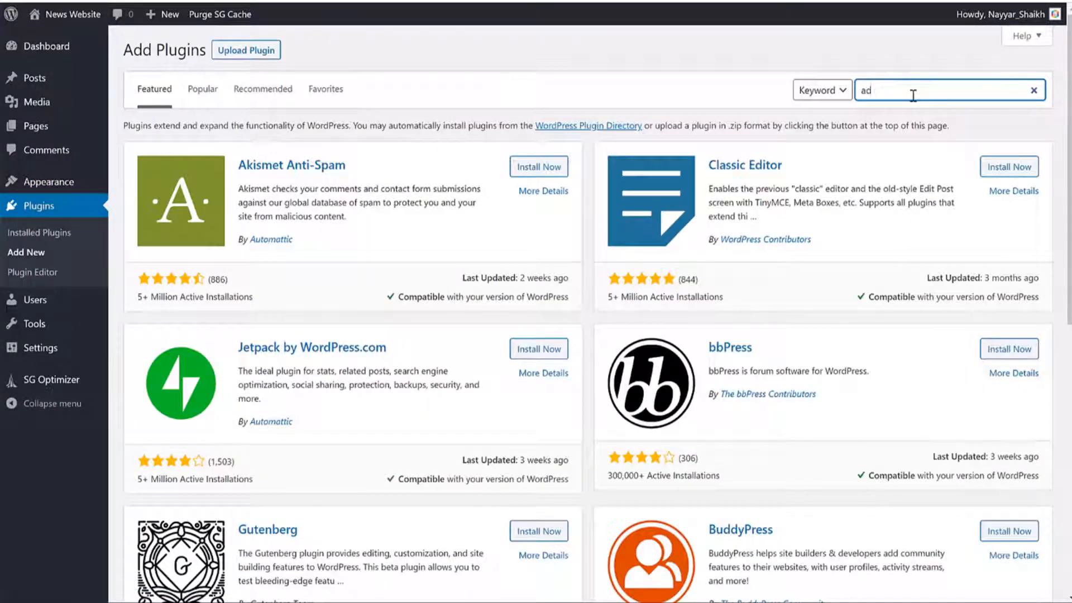
{"action": "type", "text": "inserter"}
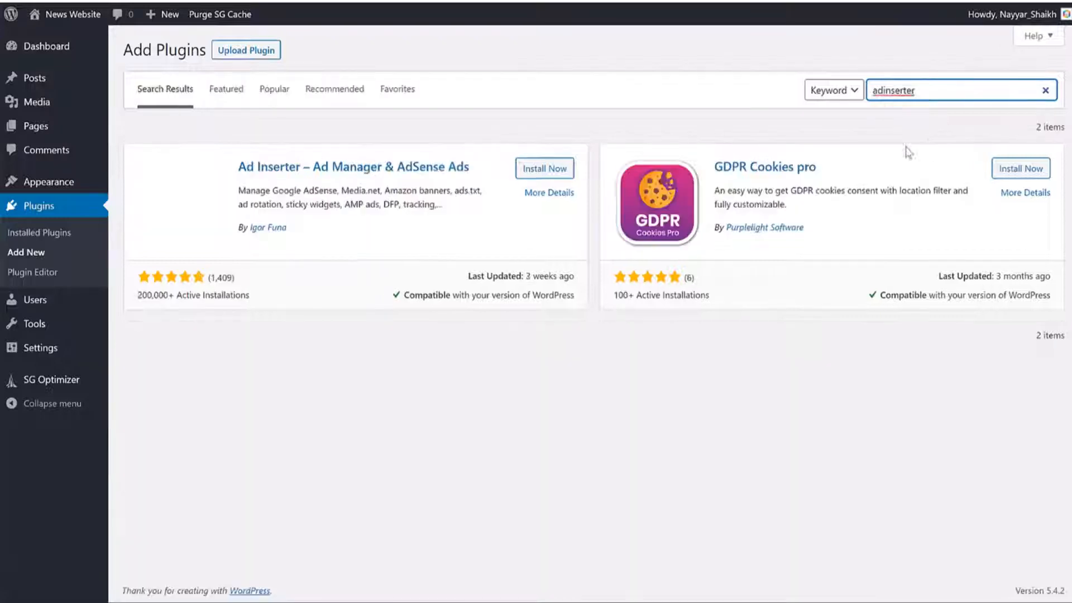
Step: Check the Ad Inserter plugin's name and rating, then install and activate it
{"action": "left_click_drag", "start_coordinate": [241, 166], "coordinate": [473, 167]}
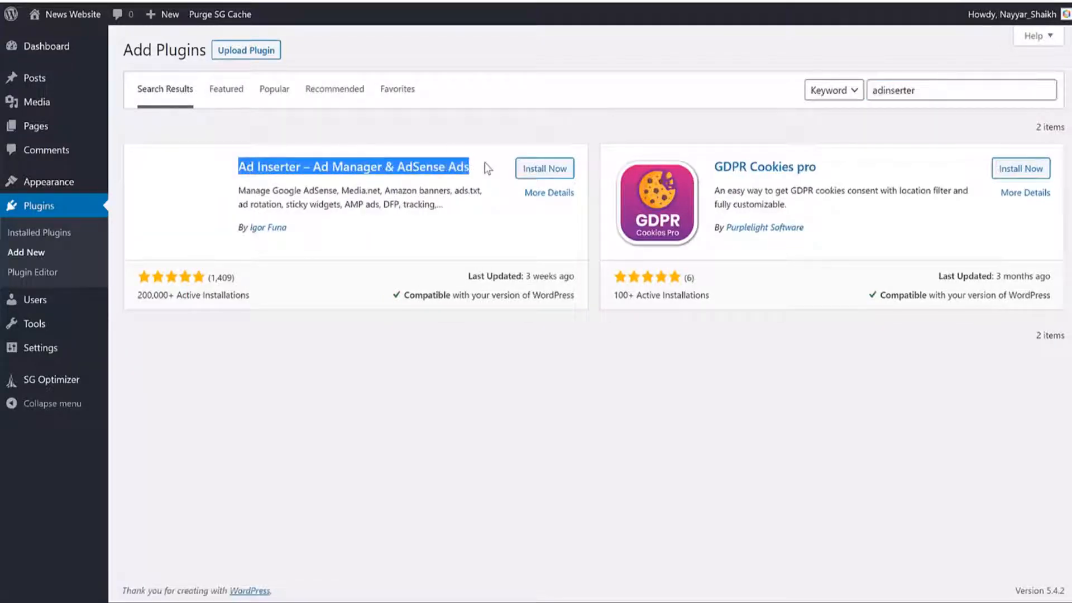
{"action": "left_click", "coordinate": [488, 168]}
{"action": "left_click_drag", "start_coordinate": [176, 291], "coordinate": [235, 278]}
{"action": "left_click", "coordinate": [140, 292]}
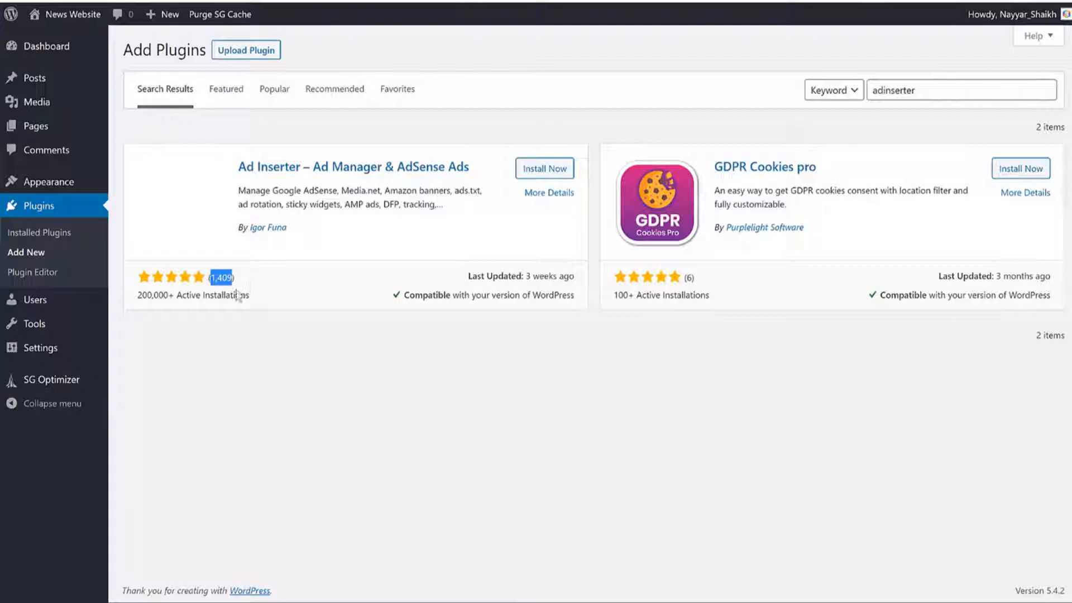
{"action": "left_click", "coordinate": [552, 168]}
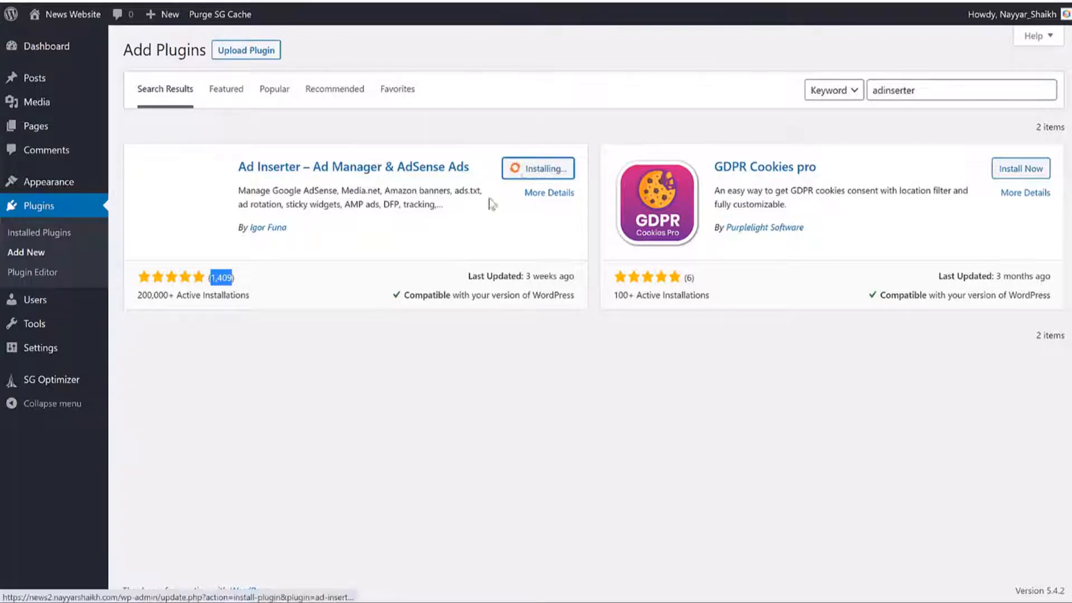
{"action": "left_click", "coordinate": [552, 176]}
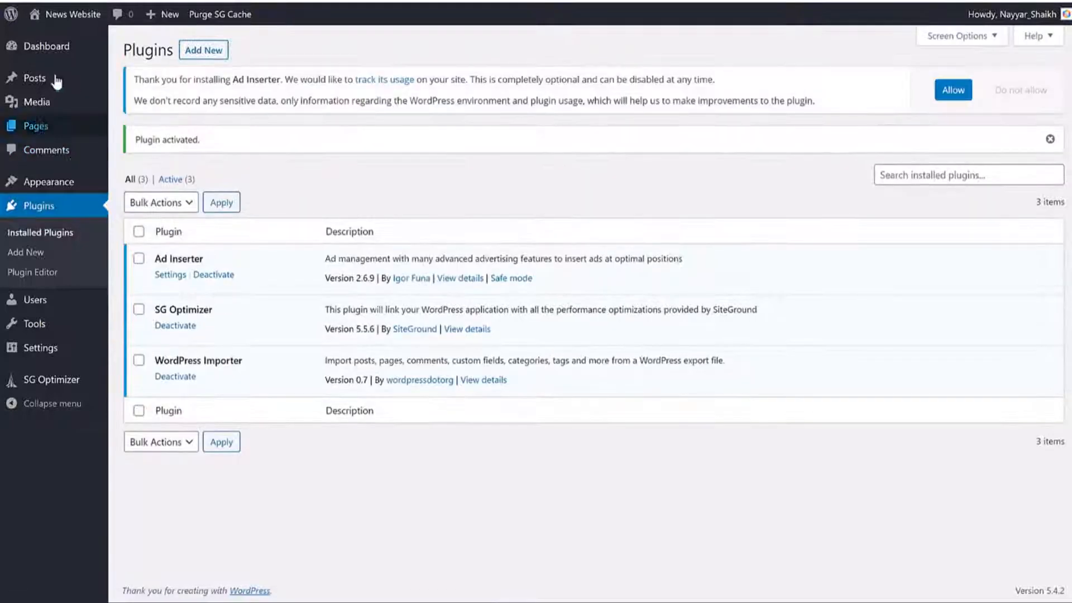
Step: Open Ad Inserter settings, pause the ad blocker on all sites, and copy AdDemo4's HTML code
{"action": "mouse_move", "coordinate": [53, 356]}
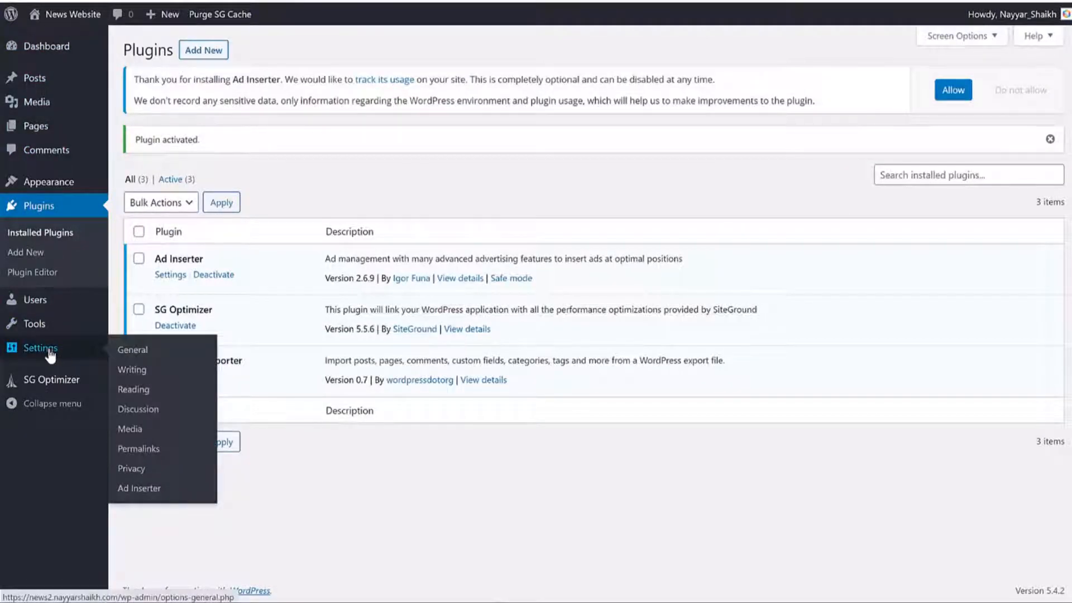
{"action": "left_click", "coordinate": [155, 494]}
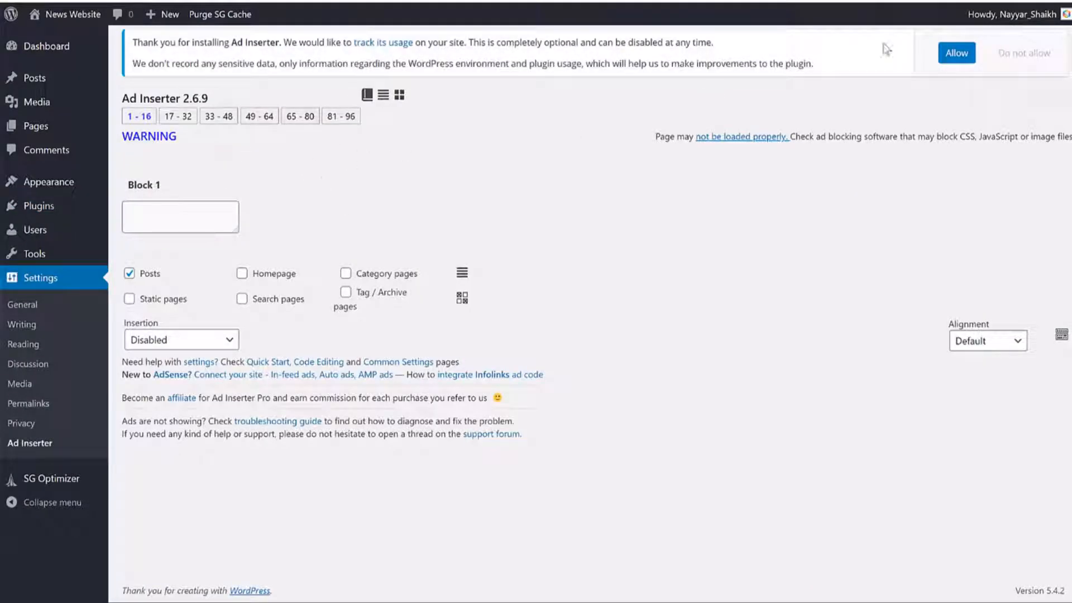
{"action": "left_click", "coordinate": [1014, 1]}
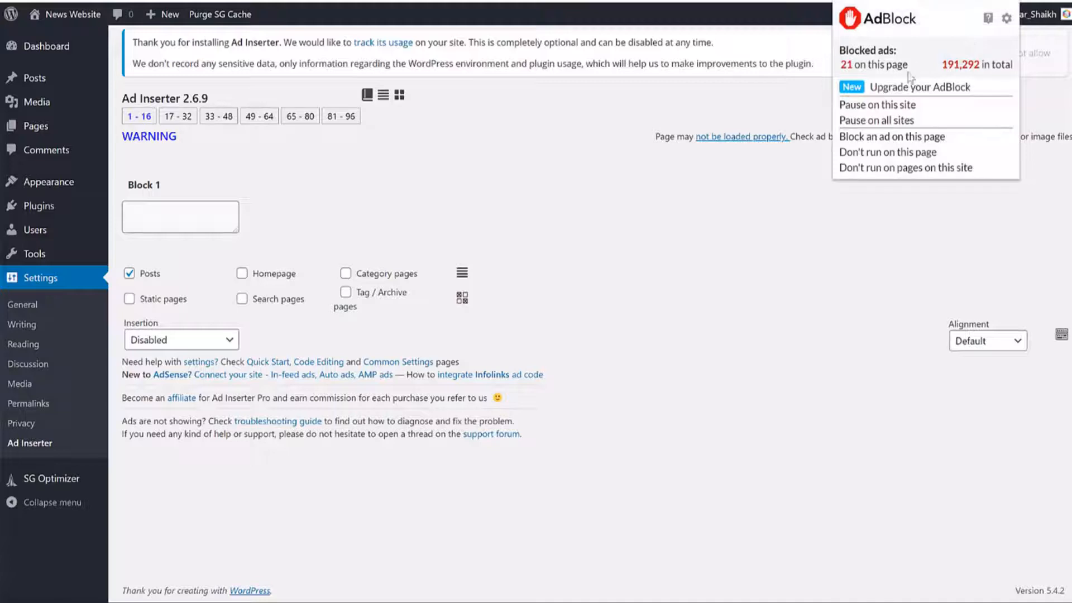
{"action": "left_click", "coordinate": [907, 120]}
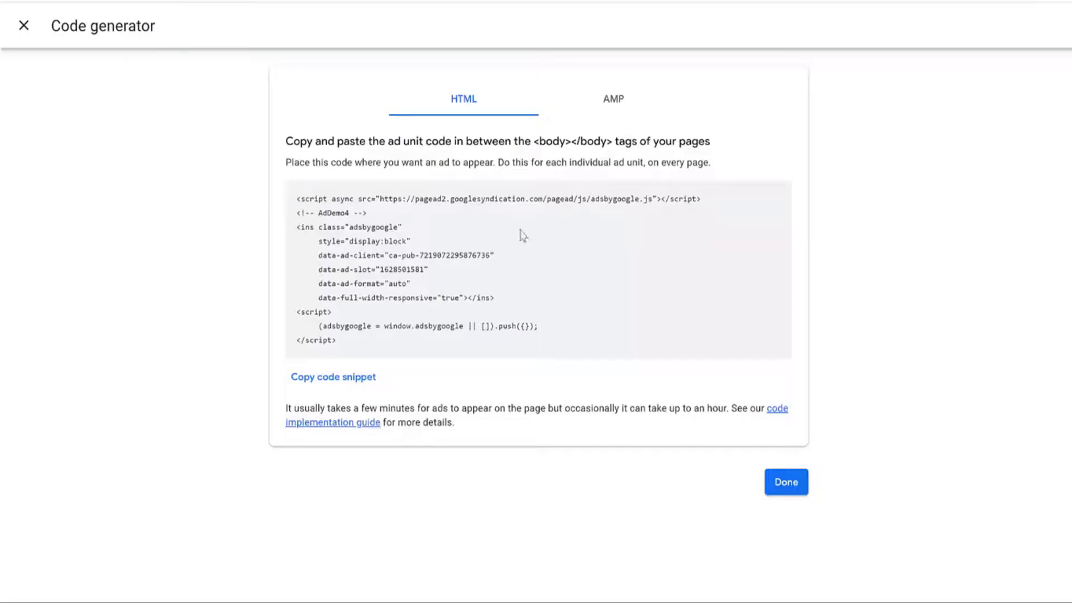
{"action": "left_click", "coordinate": [337, 377]}
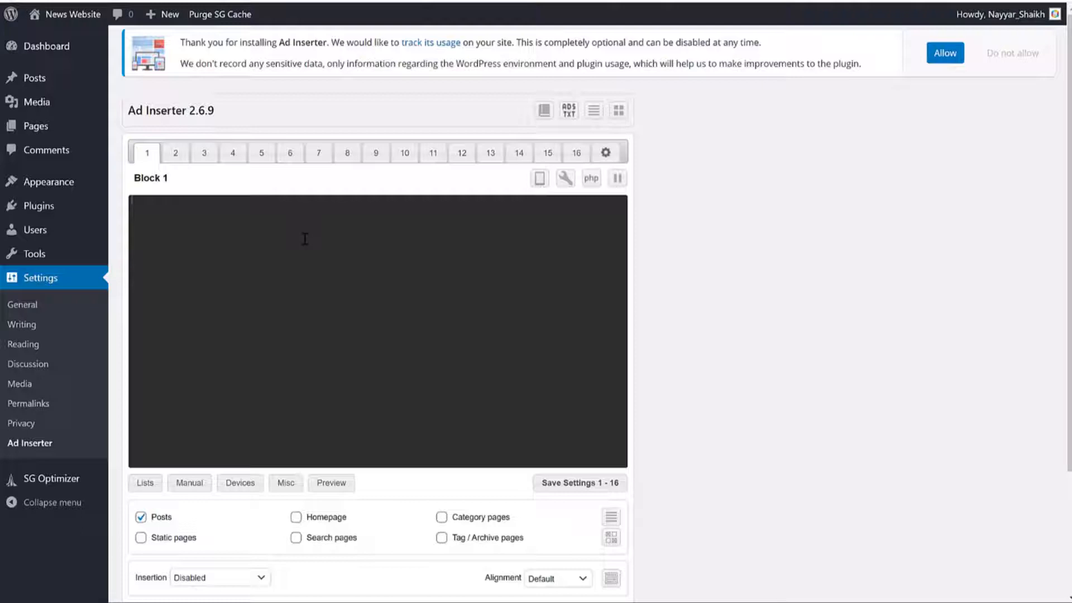
Step: Paste the AdSense code into Block 1 and set insertion to Before content
{"action": "key", "text": "ctrl+v"}
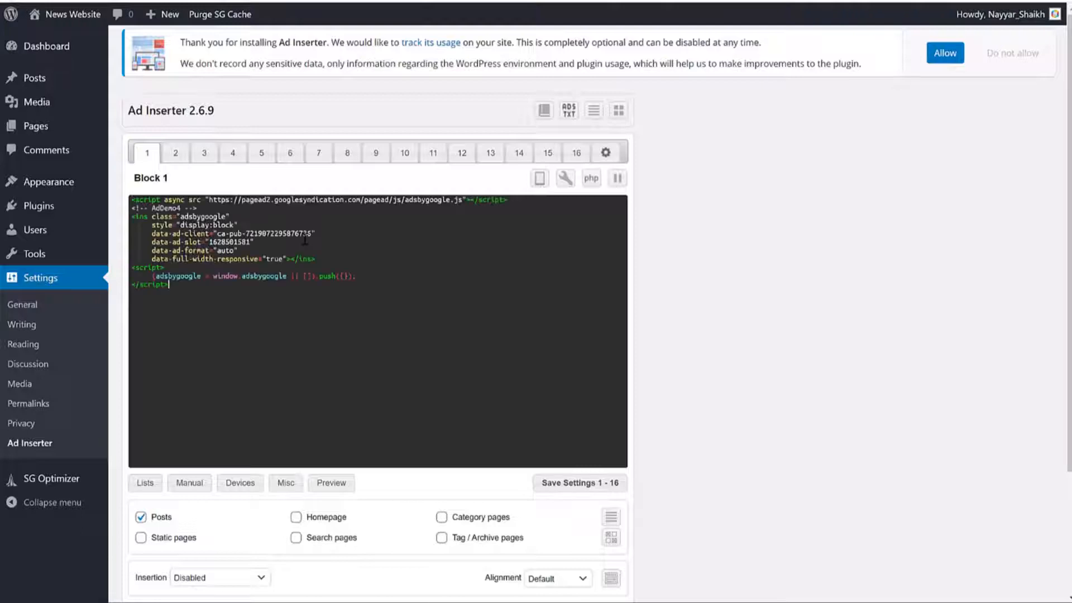
{"action": "key", "text": "ctrl+a"}
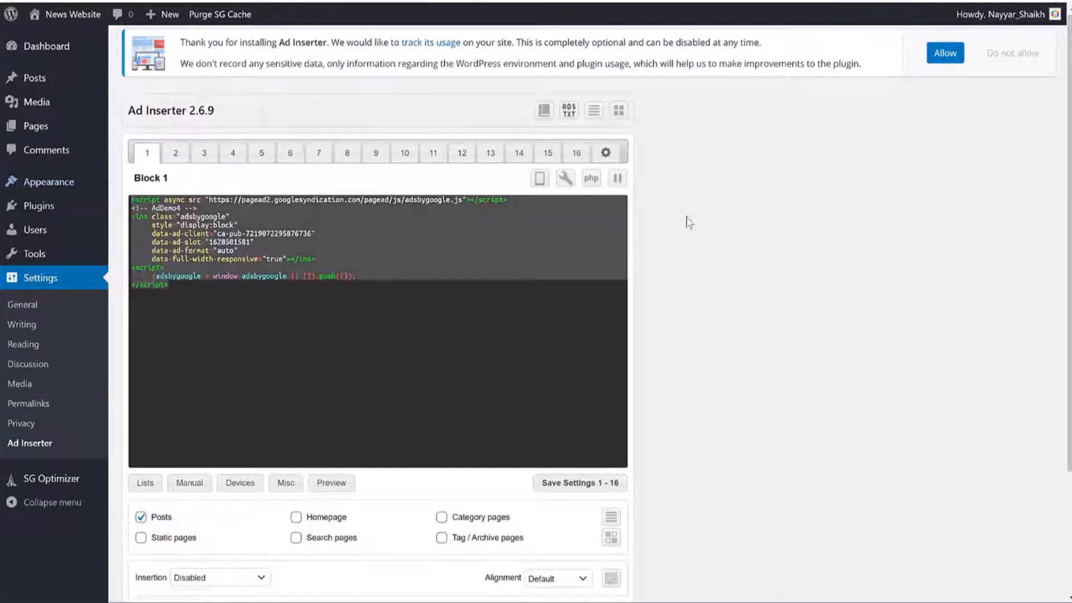
{"action": "scroll", "coordinate": [677, 218], "scroll_direction": "down", "scroll_amount": 3}
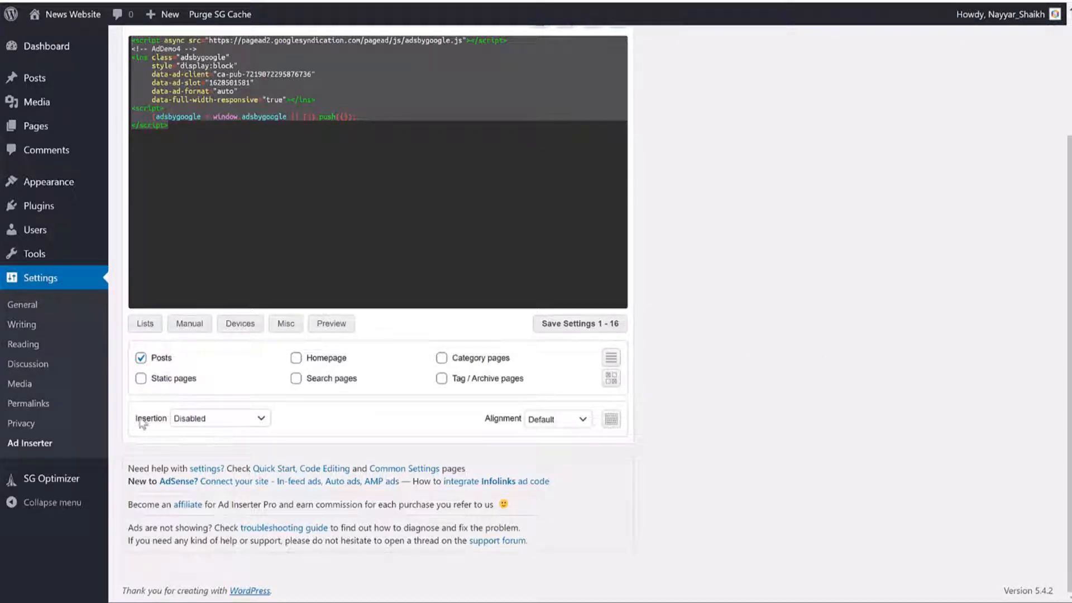
{"action": "left_click", "coordinate": [219, 420]}
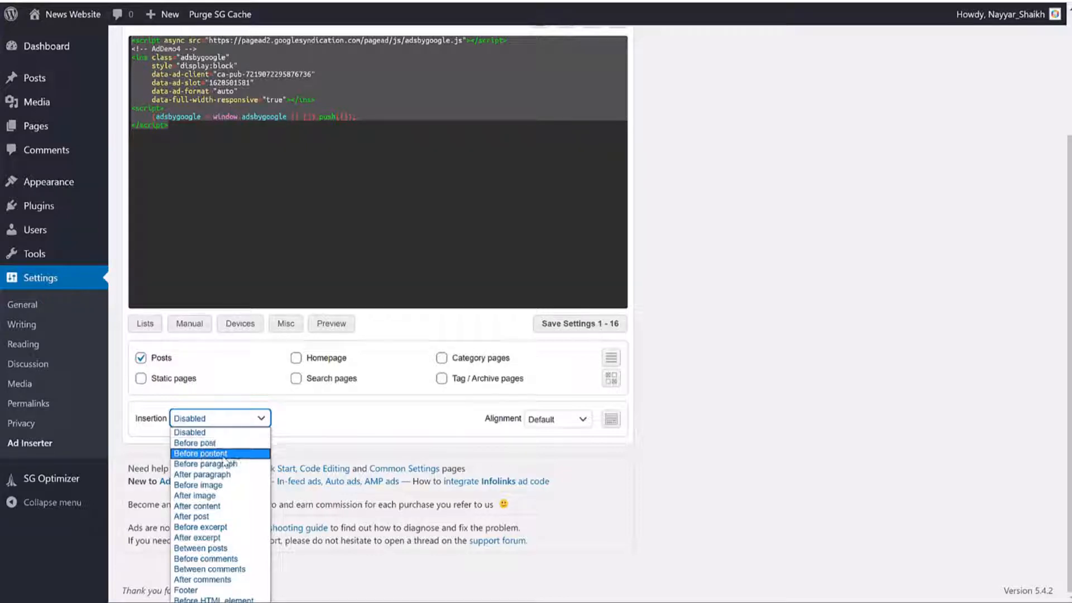
{"action": "left_click", "coordinate": [225, 453]}
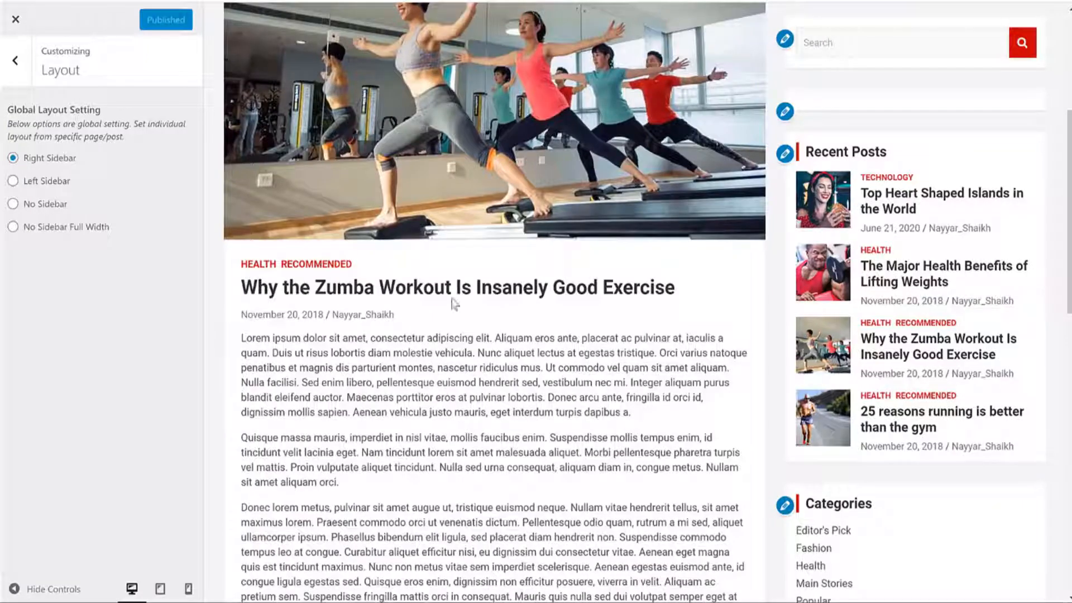
Step: Center the Block 1 ad and save the block settings
{"action": "left_click_drag", "start_coordinate": [246, 339], "coordinate": [507, 521]}
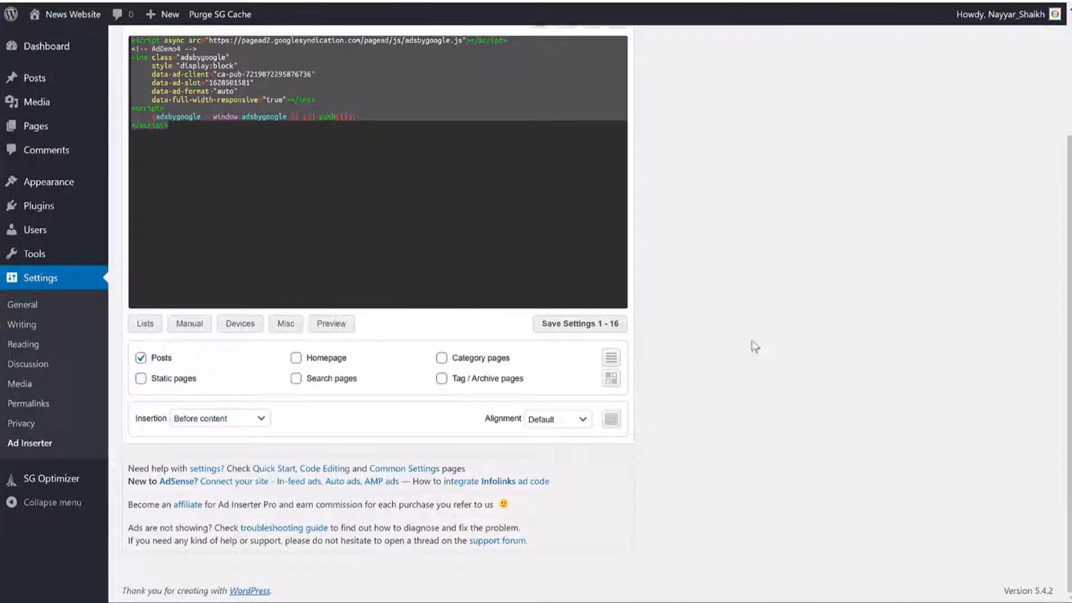
{"action": "left_click", "coordinate": [558, 420]}
{"action": "left_click", "coordinate": [561, 454]}
{"action": "scroll", "coordinate": [718, 377], "scroll_direction": "up", "scroll_amount": 3}
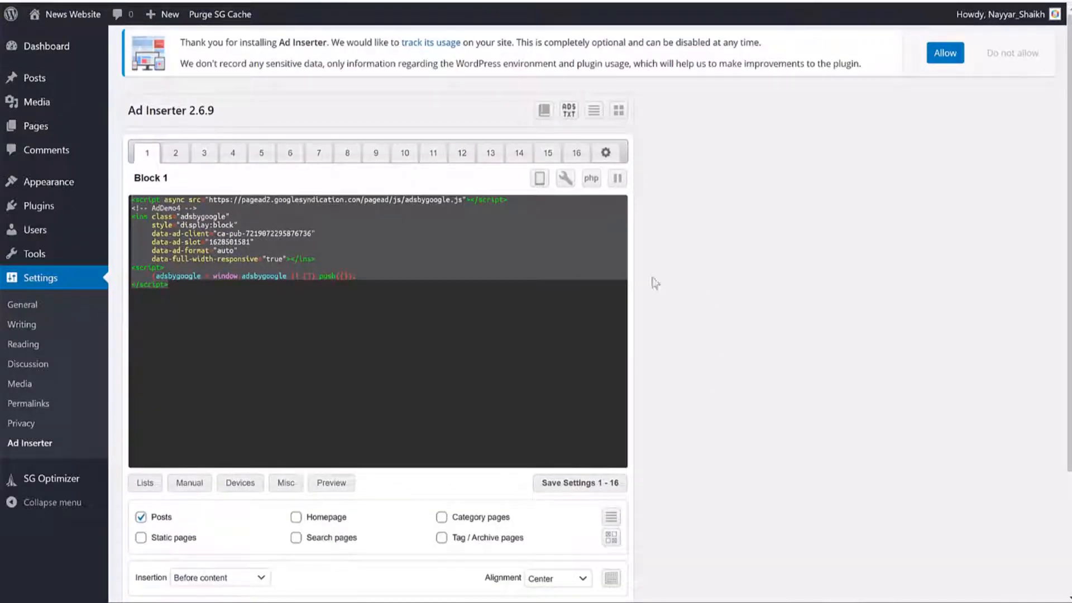
{"action": "scroll", "coordinate": [742, 275], "scroll_direction": "down", "scroll_amount": 3}
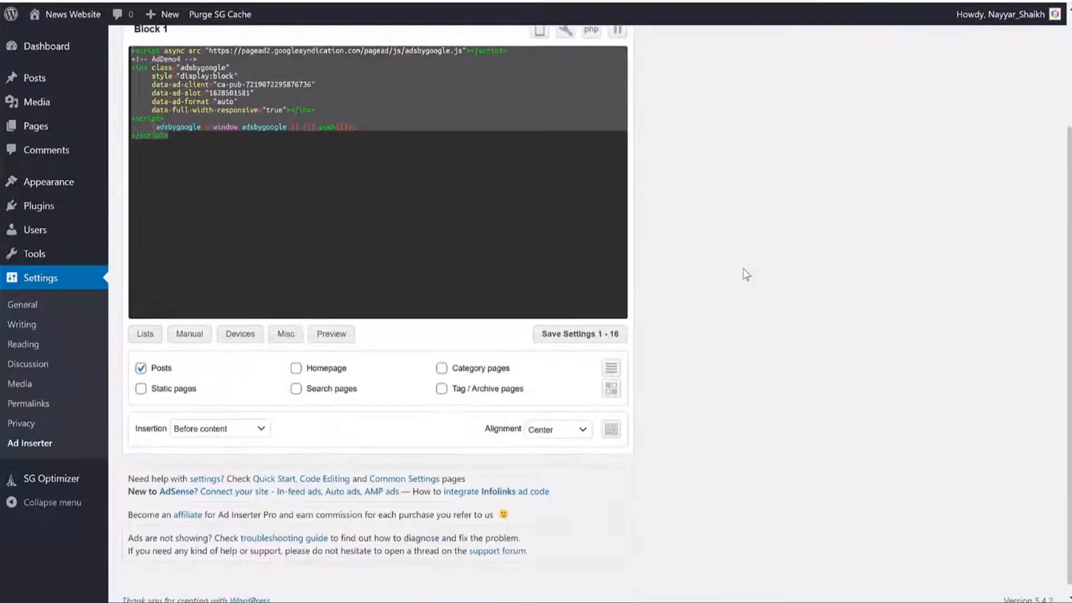
{"action": "scroll", "coordinate": [706, 339], "scroll_direction": "up", "scroll_amount": 3}
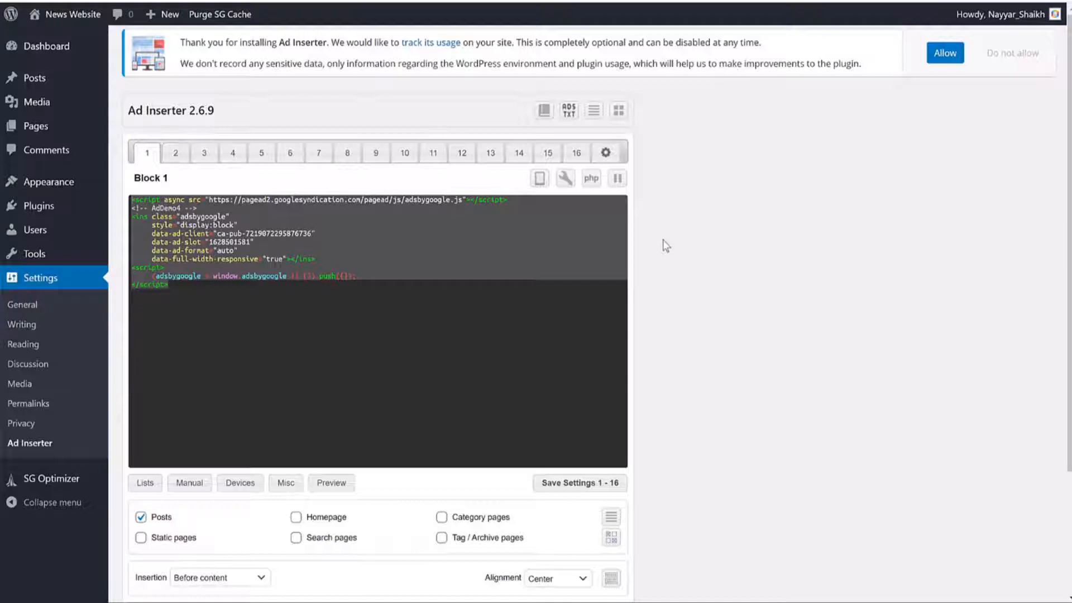
{"action": "scroll", "coordinate": [748, 260], "scroll_direction": "down", "scroll_amount": 3}
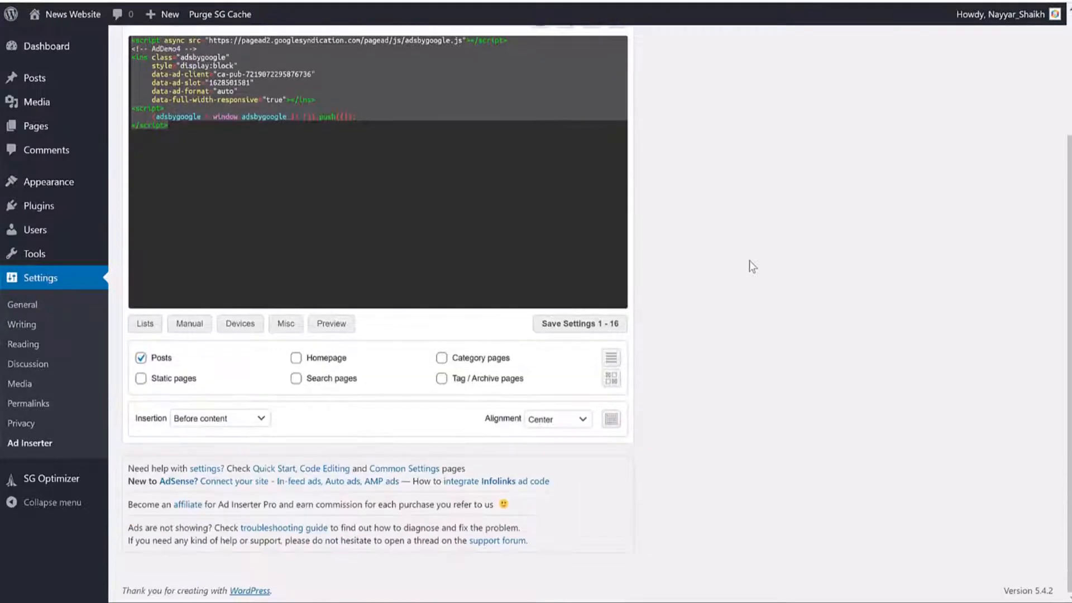
{"action": "scroll", "coordinate": [749, 261], "scroll_direction": "up", "scroll_amount": 3}
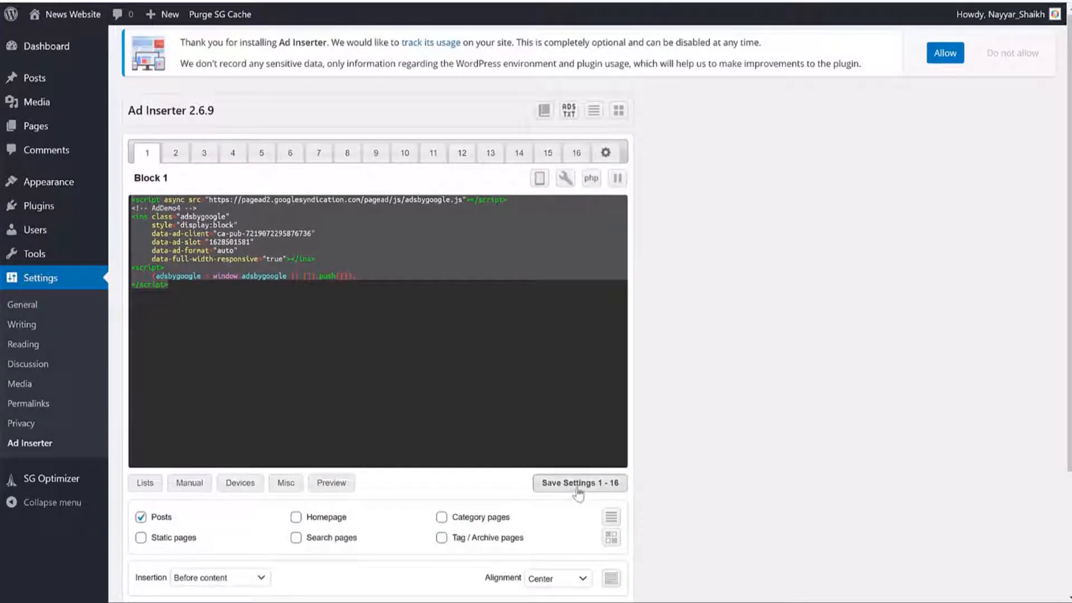
{"action": "left_click", "coordinate": [611, 485]}
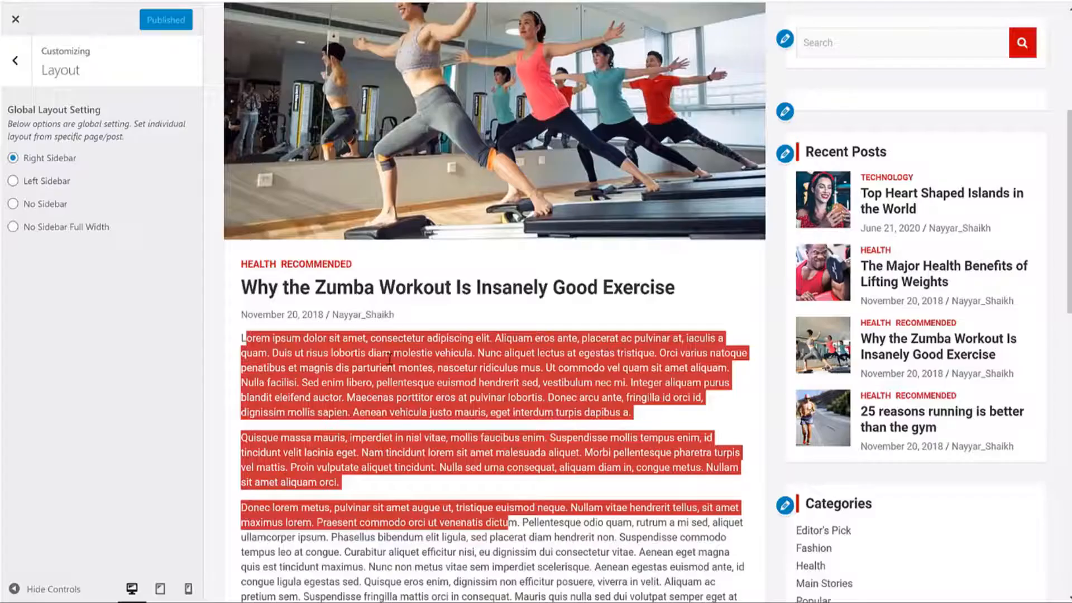
Step: Bring up the empty Block 2 editor in Ad Inserter
{"action": "left_click", "coordinate": [389, 359]}
{"action": "scroll", "coordinate": [390, 294], "scroll_direction": "down", "scroll_amount": 7}
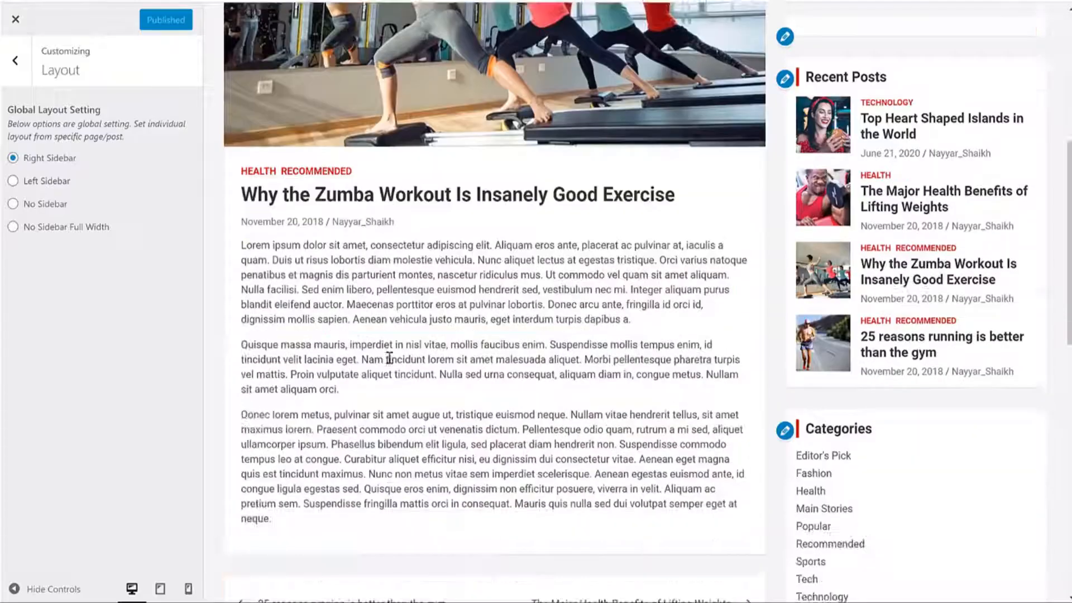
{"action": "scroll", "coordinate": [425, 234], "scroll_direction": "up", "scroll_amount": 5}
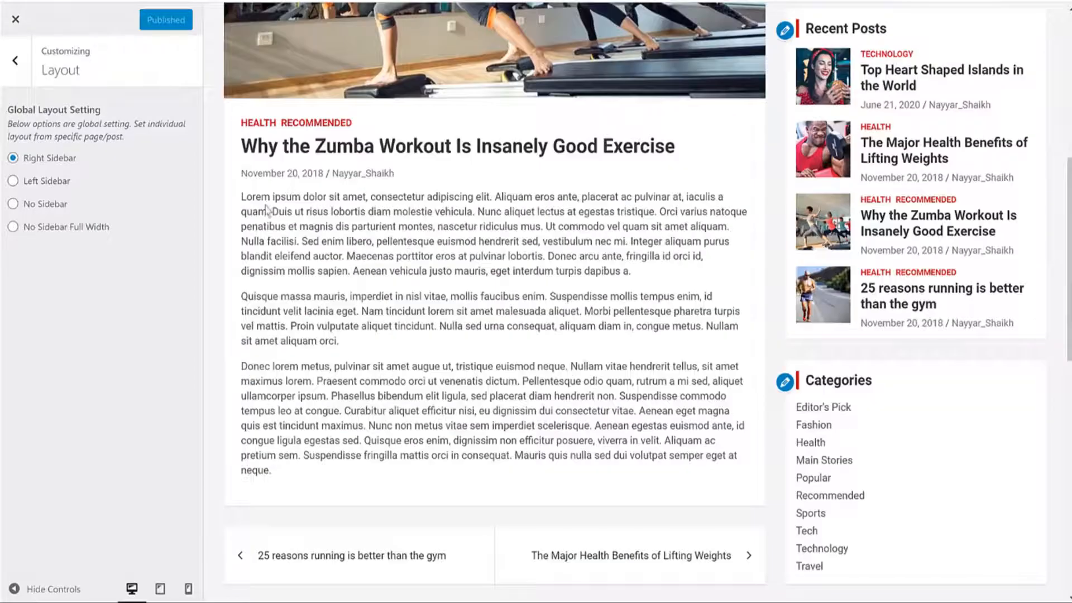
{"action": "left_click_drag", "start_coordinate": [261, 196], "coordinate": [463, 271]}
{"action": "scroll", "coordinate": [390, 282], "scroll_direction": "down", "scroll_amount": 4}
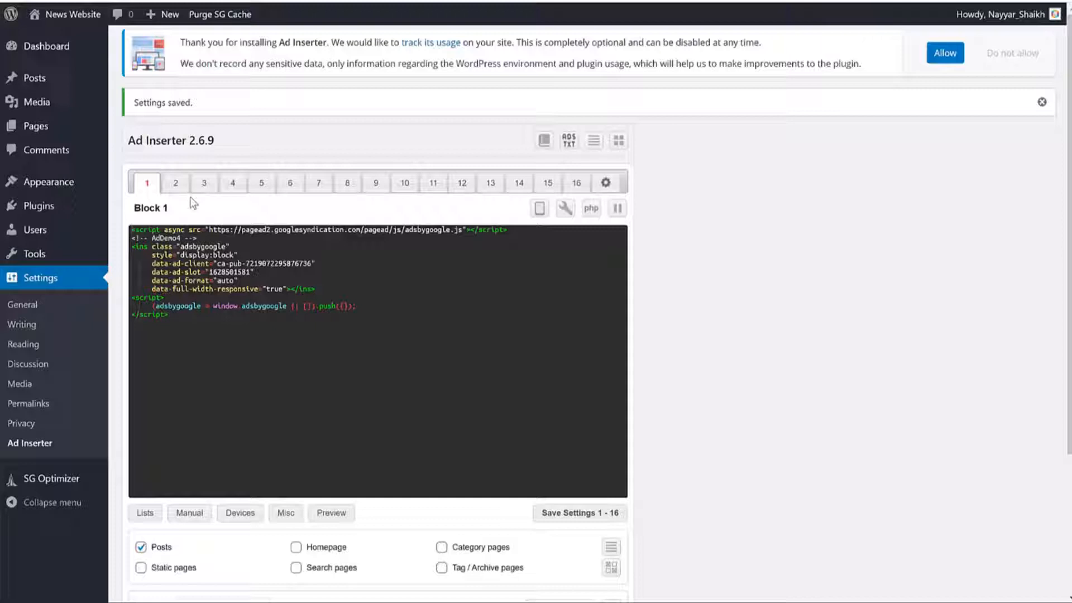
{"action": "left_click", "coordinate": [186, 187]}
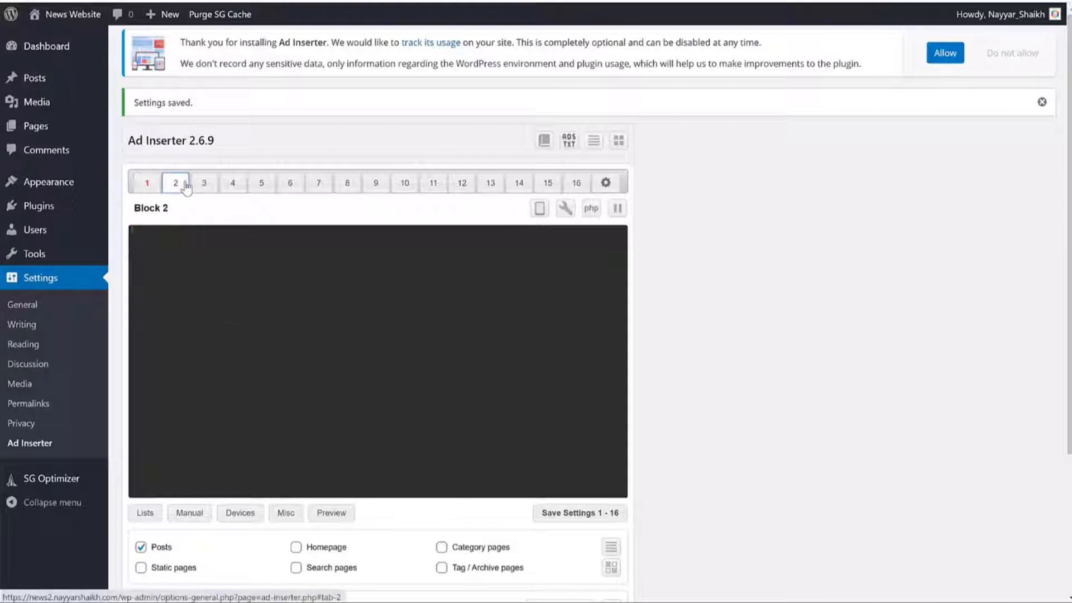
Step: Paste the AdSense code into Block 2, insert it After content, save, and view the site
{"action": "key", "text": "ctrl+v"}
{"action": "scroll", "coordinate": [658, 225], "scroll_direction": "down", "scroll_amount": 3}
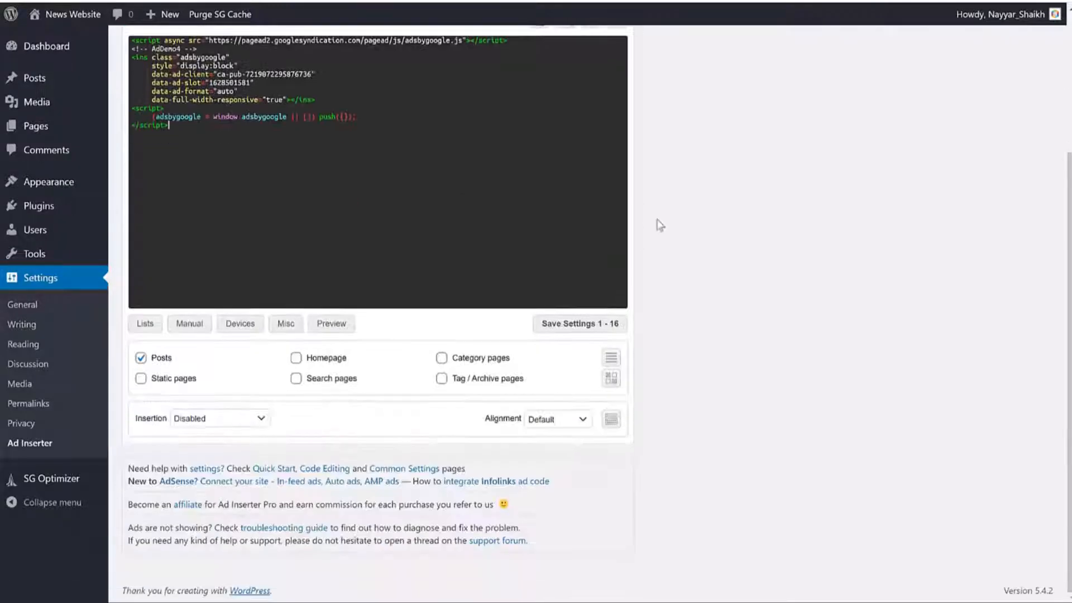
{"action": "left_click", "coordinate": [226, 419]}
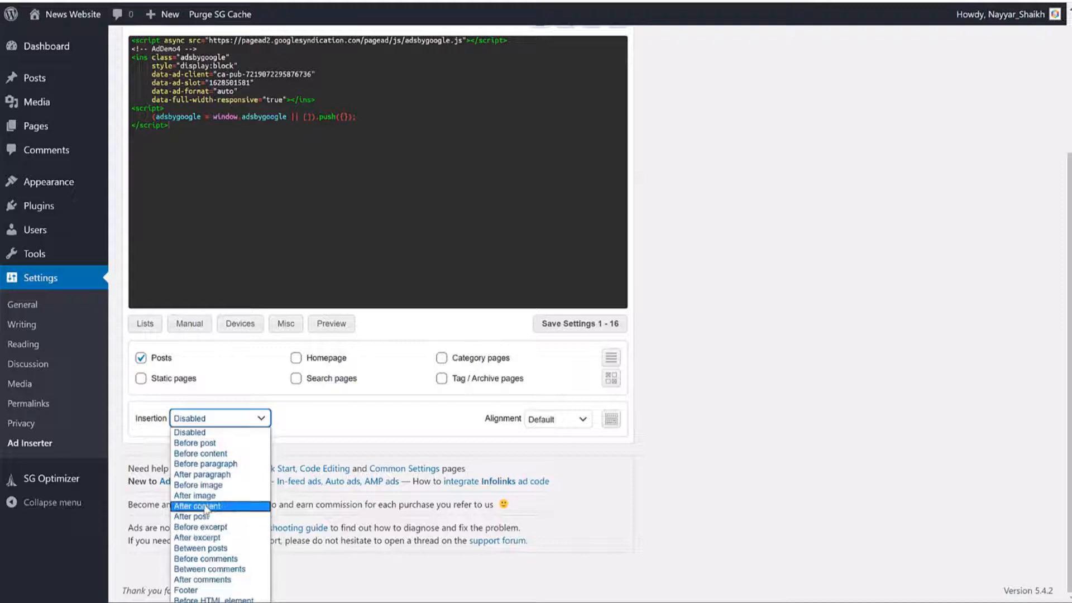
{"action": "left_click", "coordinate": [204, 506]}
{"action": "left_click", "coordinate": [249, 420]}
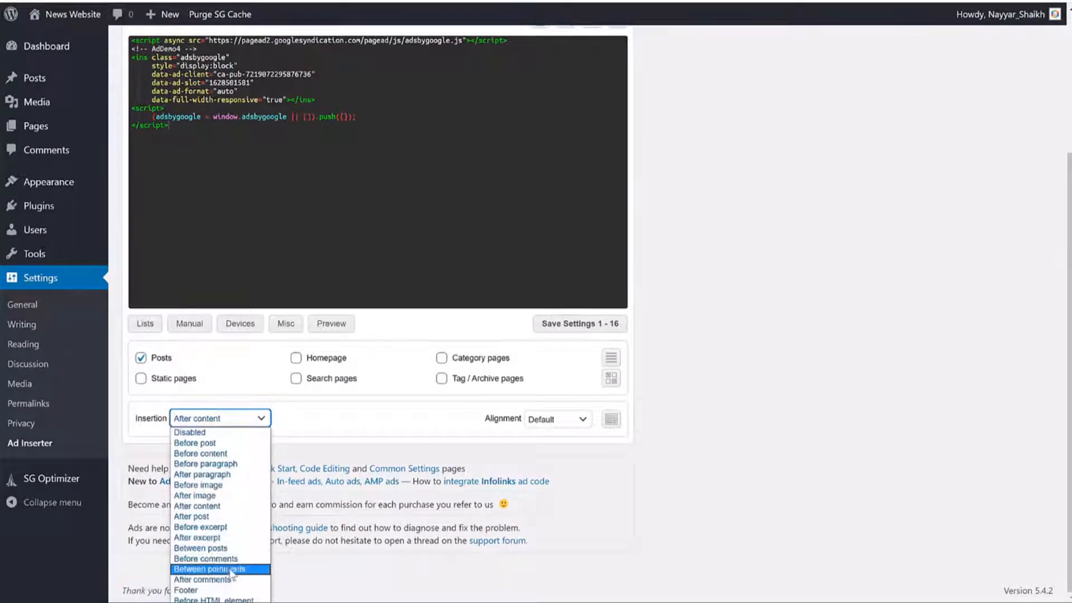
{"action": "left_click", "coordinate": [293, 420]}
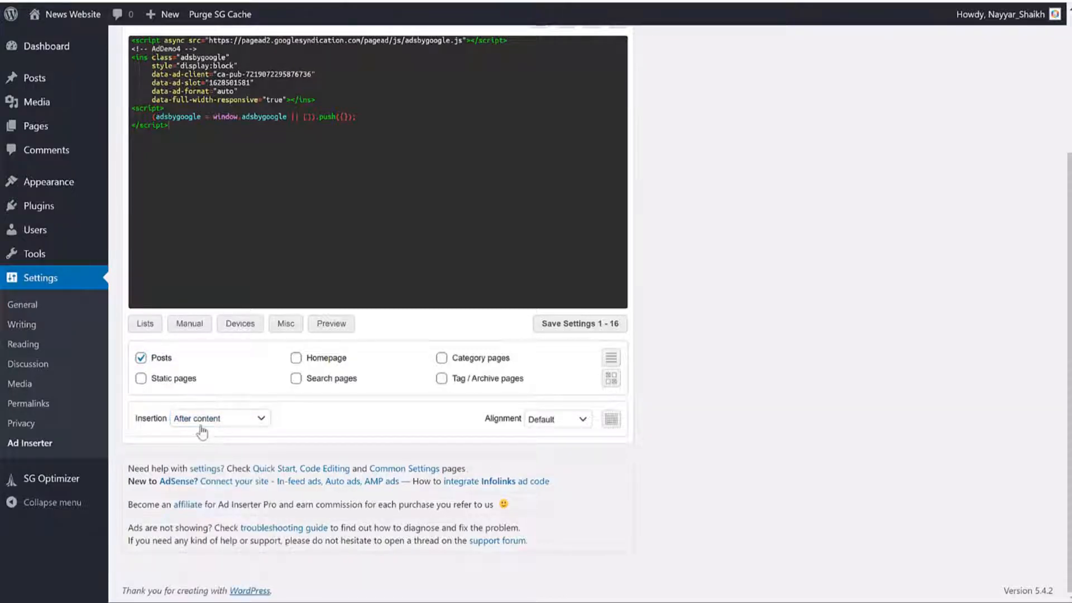
{"action": "left_click", "coordinate": [592, 329]}
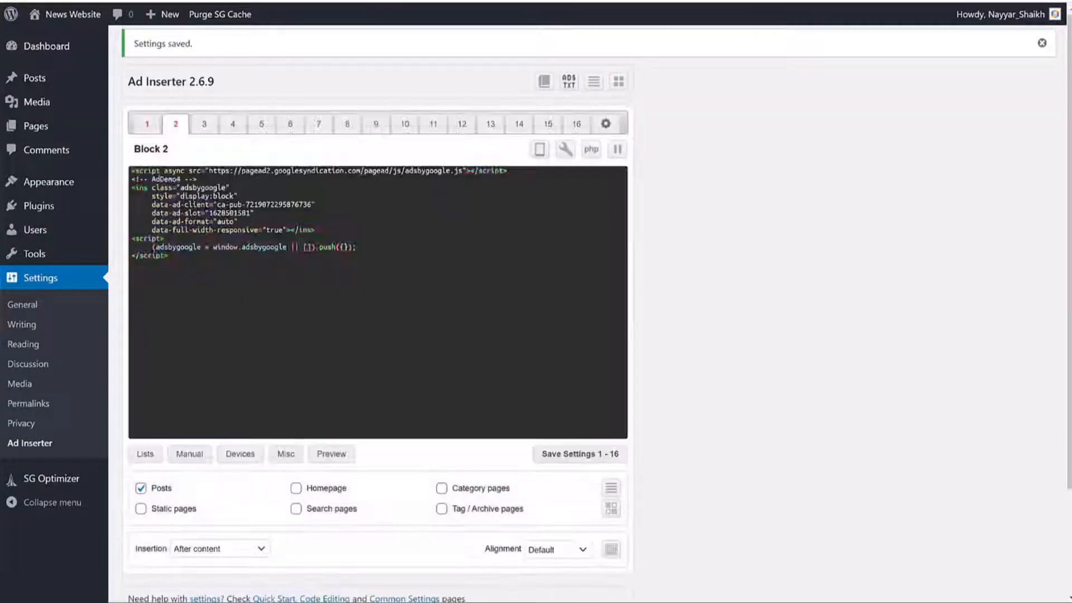
{"action": "left_click", "coordinate": [83, 15]}
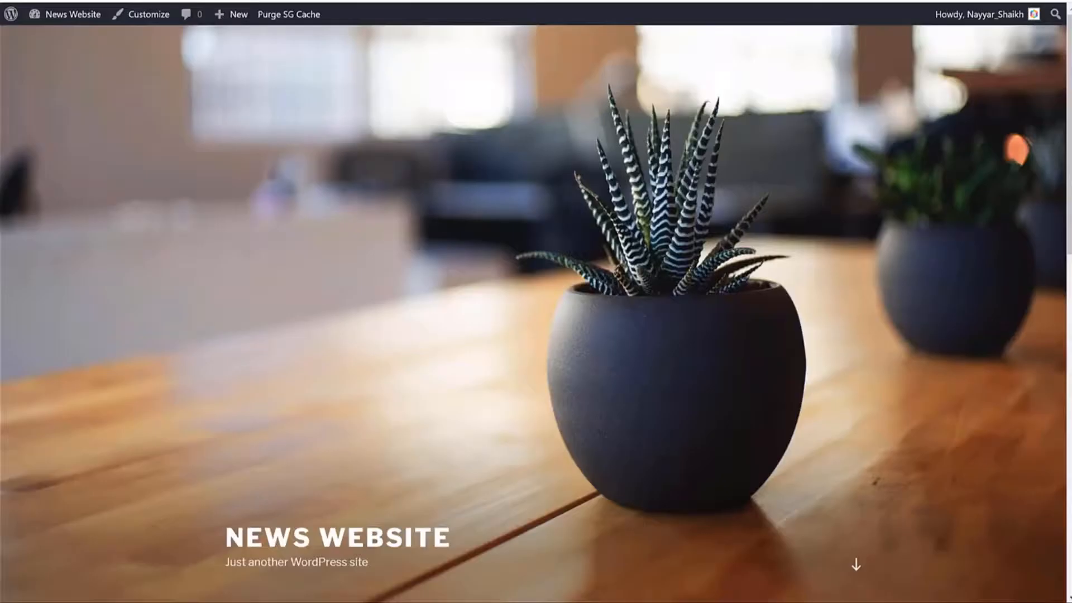
Step: Open the Best Nikon lenses 2018 post from the homepage and scroll through it
{"action": "left_click", "coordinate": [366, 539]}
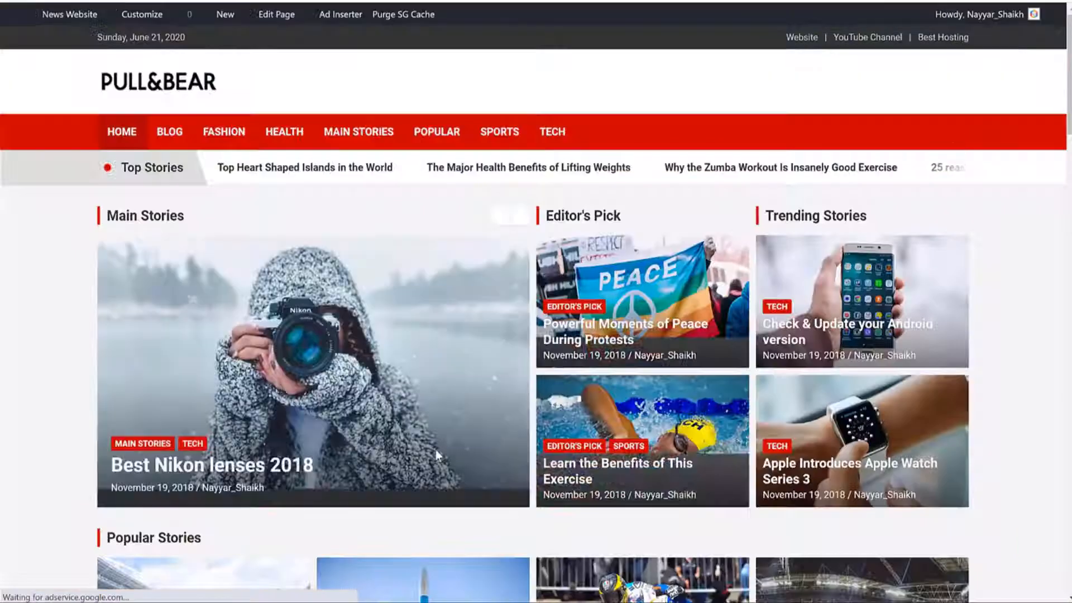
{"action": "left_click", "coordinate": [254, 396]}
{"action": "scroll", "coordinate": [342, 287], "scroll_direction": "down", "scroll_amount": 6}
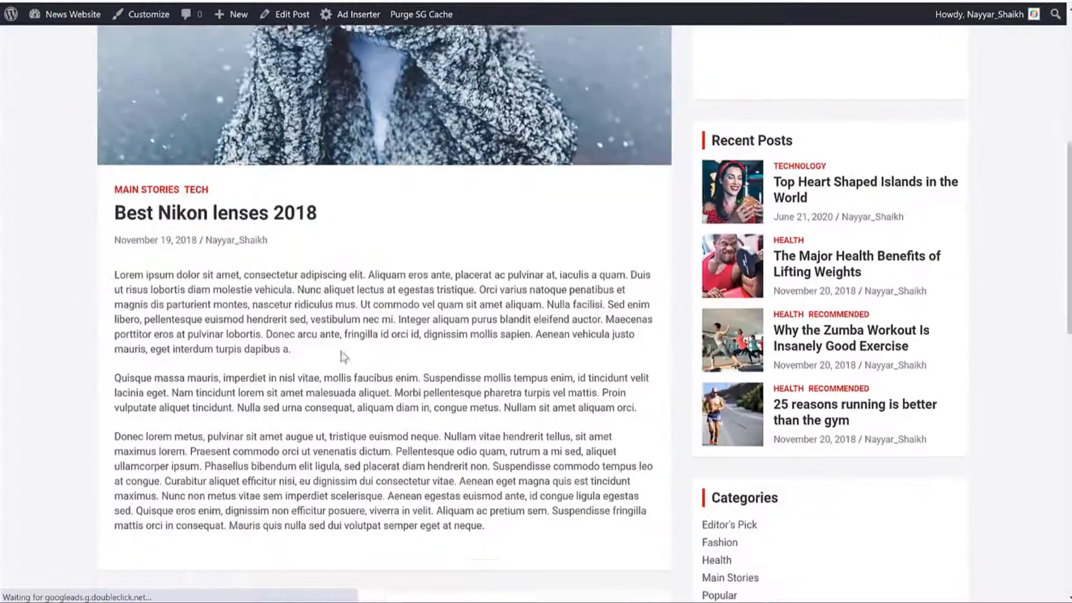
{"action": "scroll", "coordinate": [666, 165], "scroll_direction": "up", "scroll_amount": 4}
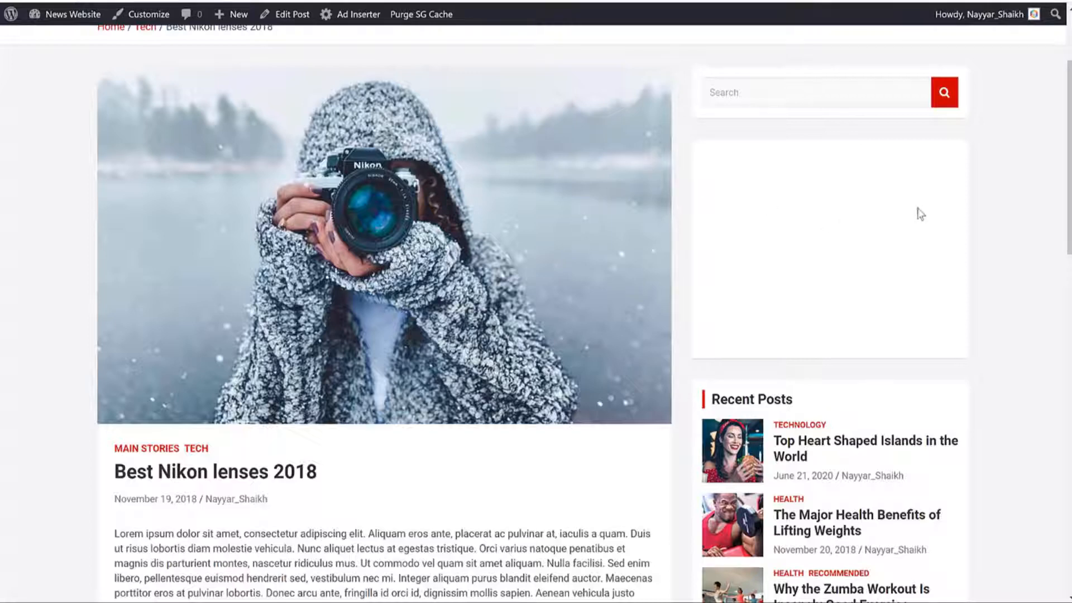
{"action": "scroll", "coordinate": [969, 222], "scroll_direction": "down", "scroll_amount": 2}
{"action": "scroll", "coordinate": [862, 244], "scroll_direction": "up", "scroll_amount": 3}
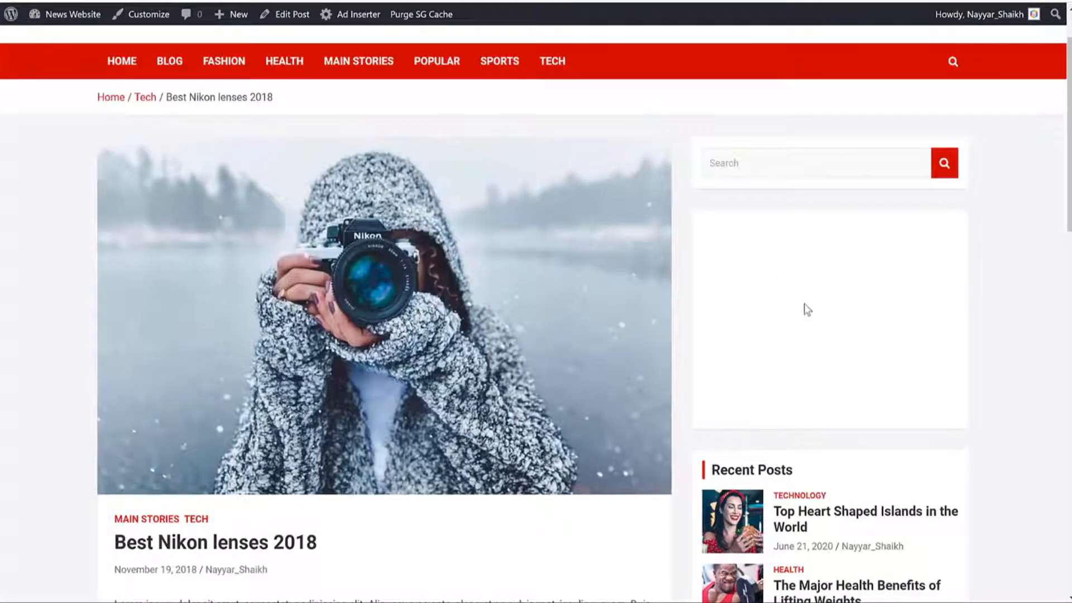
{"action": "scroll", "coordinate": [856, 271], "scroll_direction": "down", "scroll_amount": 10}
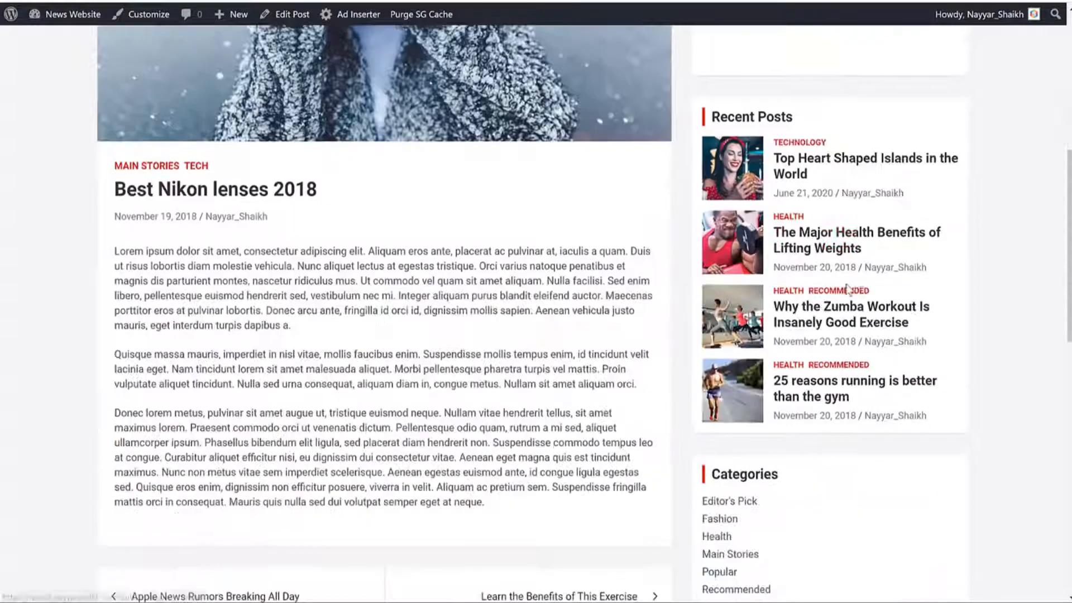
{"action": "scroll", "coordinate": [216, 282], "scroll_direction": "up", "scroll_amount": 3}
Step: Scroll through the post body to check where the ads appear
{"action": "left_click_drag", "start_coordinate": [114, 109], "coordinate": [434, 347]}
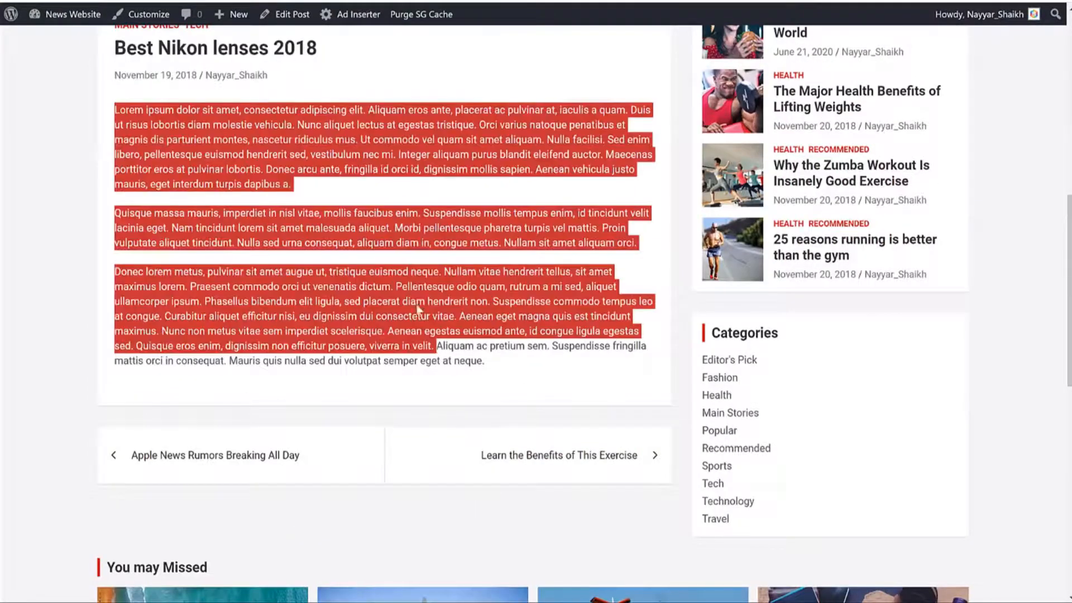
{"action": "left_click", "coordinate": [452, 407]}
{"action": "scroll", "coordinate": [524, 313], "scroll_direction": "down", "scroll_amount": 9}
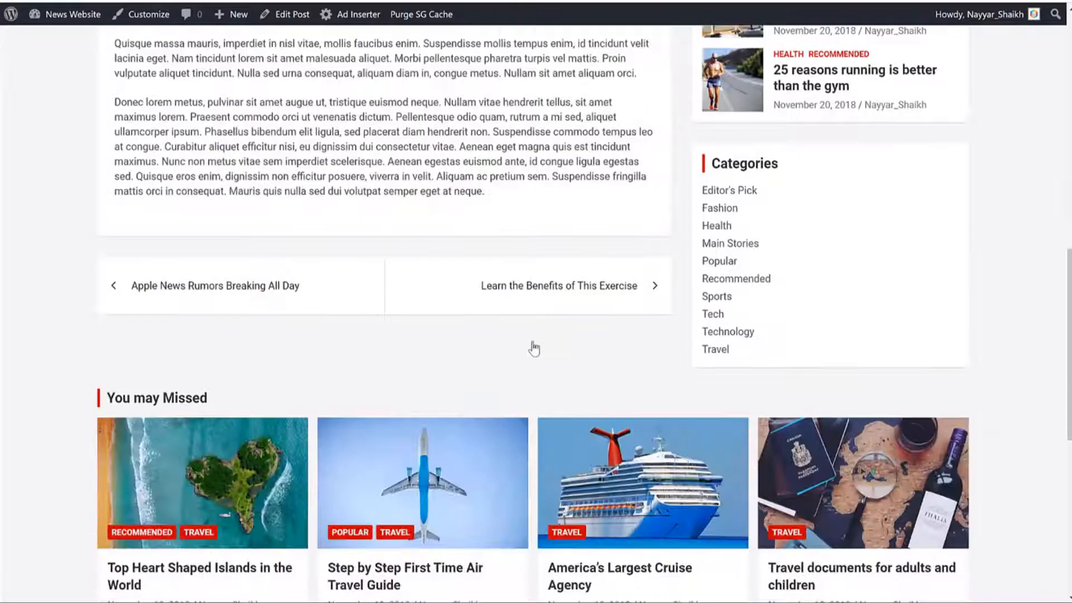
{"action": "scroll", "coordinate": [536, 351], "scroll_direction": "up", "scroll_amount": 16}
{"action": "scroll", "coordinate": [543, 341], "scroll_direction": "up", "scroll_amount": 3}
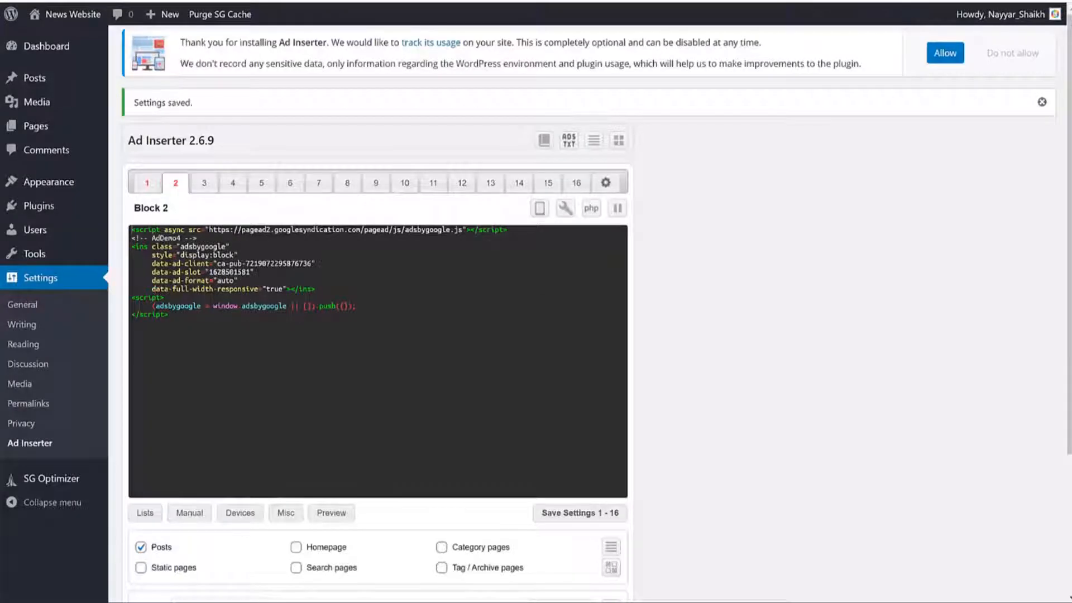
{"action": "scroll", "coordinate": [281, 275], "scroll_direction": "down", "scroll_amount": 3}
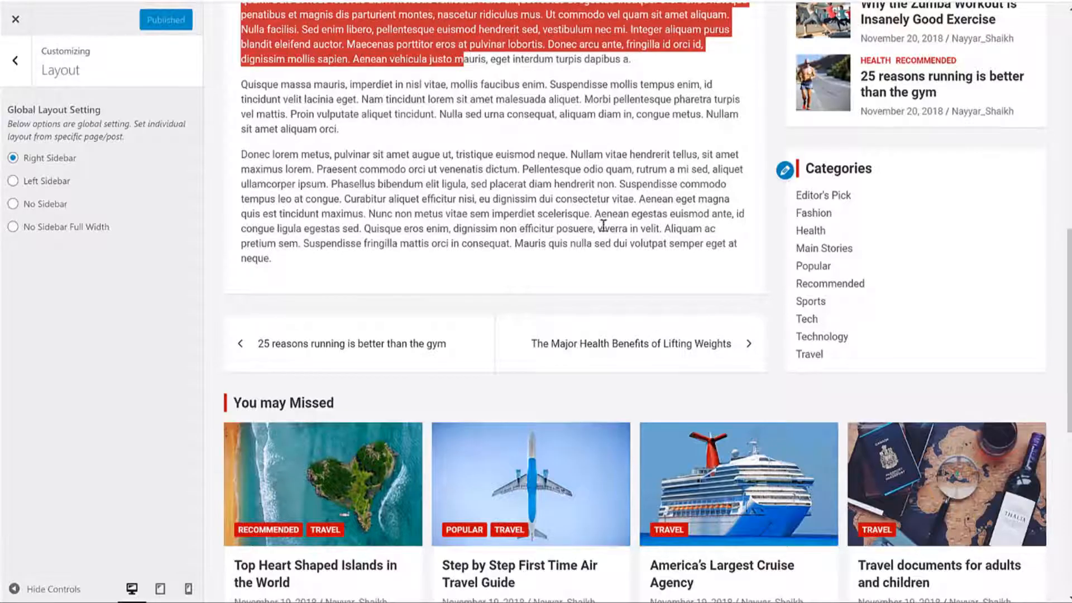
Step: Scroll through the Nikon post's body text in the preview
{"action": "scroll", "coordinate": [574, 260], "scroll_direction": "up", "scroll_amount": 15}
{"action": "scroll", "coordinate": [561, 183], "scroll_direction": "down", "scroll_amount": 8}
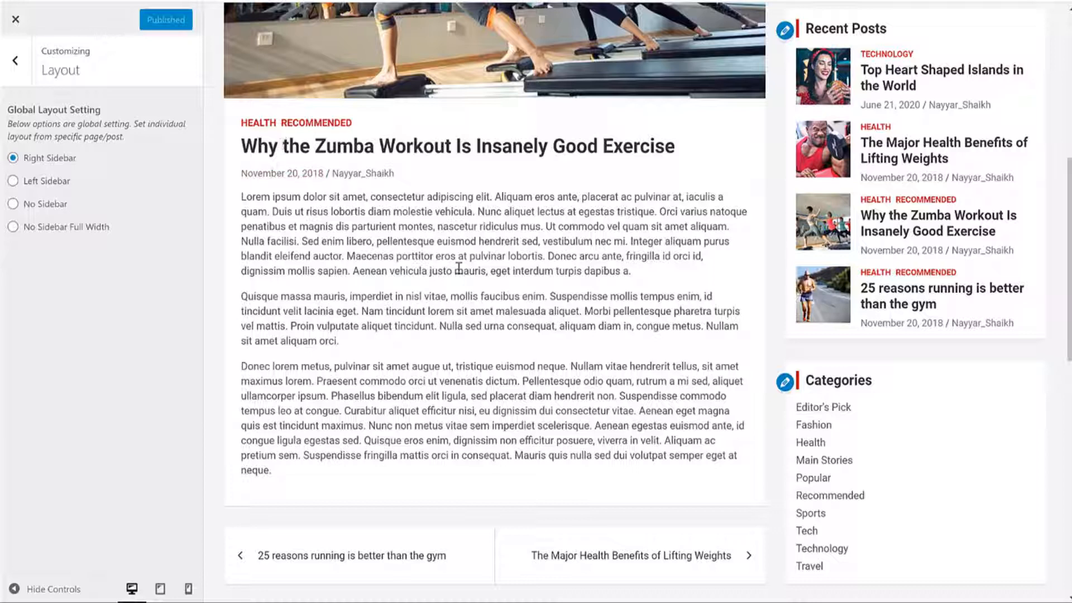
{"action": "left_click_drag", "start_coordinate": [301, 241], "coordinate": [491, 271]}
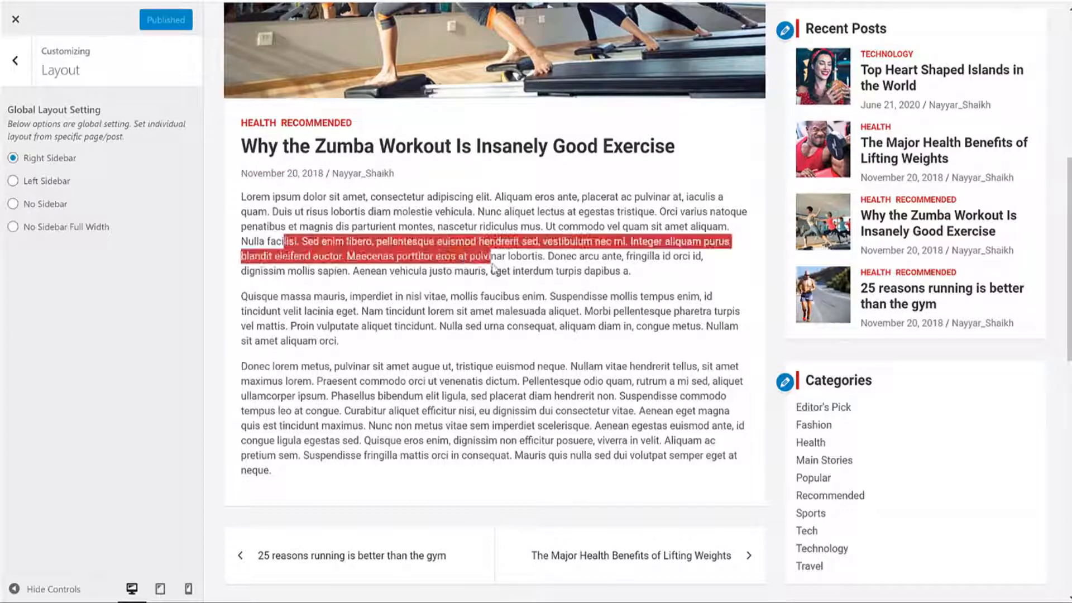
{"action": "left_click", "coordinate": [517, 265]}
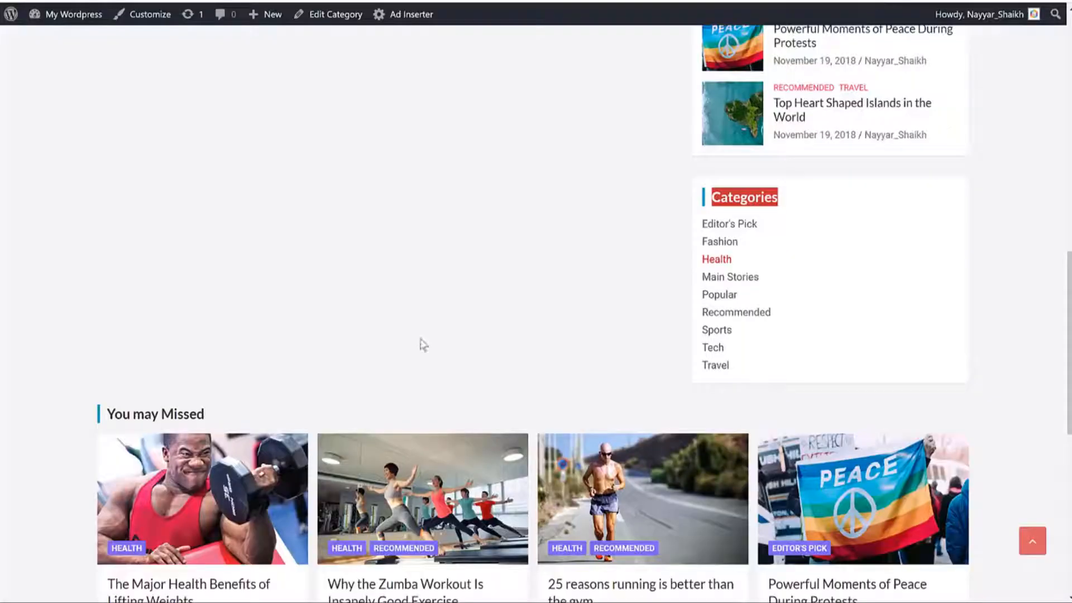
{"action": "scroll", "coordinate": [419, 342], "scroll_direction": "down", "scroll_amount": 3}
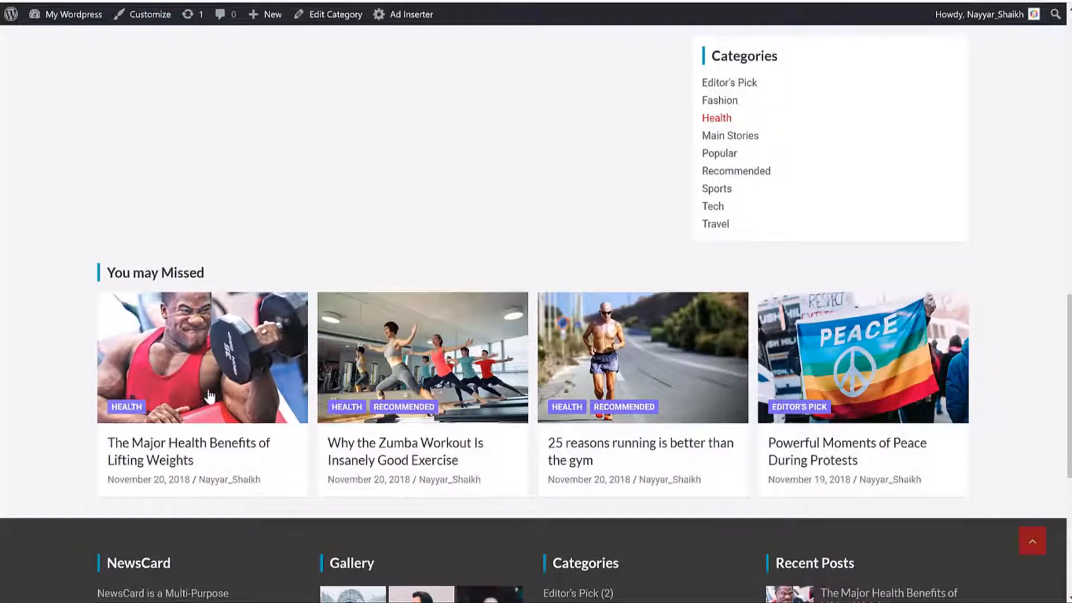
Step: Open The Major Health Benefits of Lifting Weights post and read its opening
{"action": "left_click", "coordinate": [229, 449]}
{"action": "scroll", "coordinate": [390, 412], "scroll_direction": "down", "scroll_amount": 5}
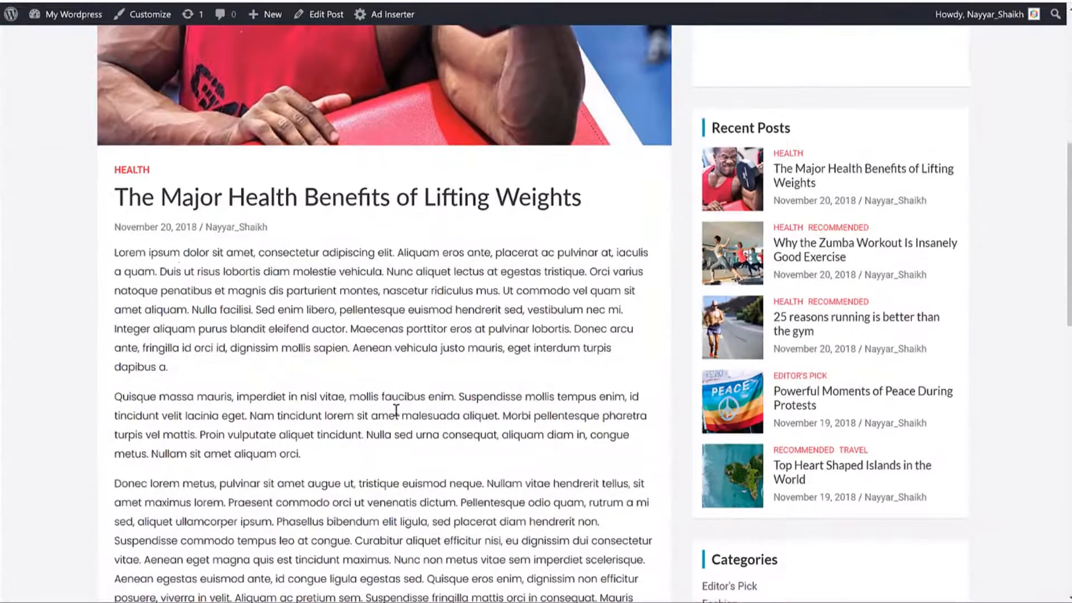
{"action": "left_click_drag", "start_coordinate": [115, 196], "coordinate": [507, 199]}
{"action": "left_click", "coordinate": [521, 211]}
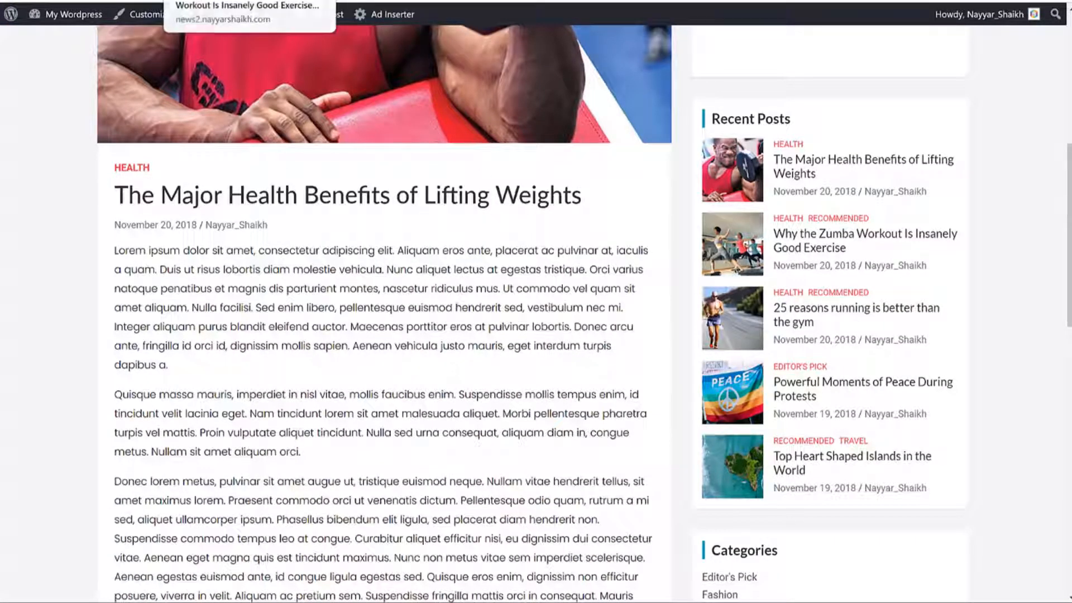
{"action": "scroll", "coordinate": [366, 250], "scroll_direction": "down", "scroll_amount": 1}
{"action": "left_click_drag", "start_coordinate": [221, 203], "coordinate": [472, 289]}
{"action": "left_click", "coordinate": [472, 285]}
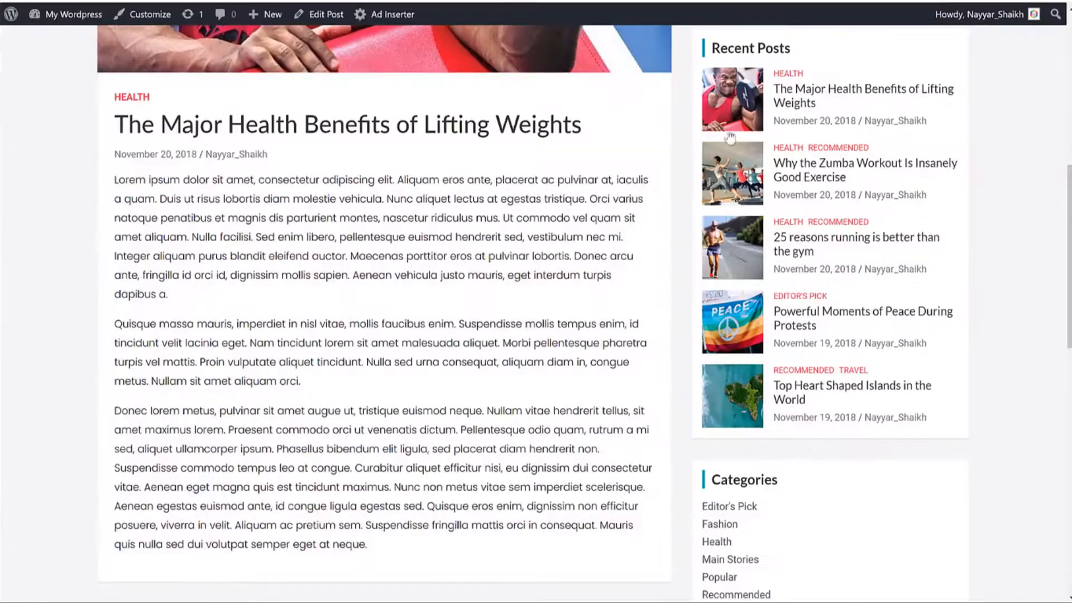
Step: Scroll through the post, then exit Layout back to the main Customizer list
{"action": "scroll", "coordinate": [730, 138], "scroll_direction": "up", "scroll_amount": 8}
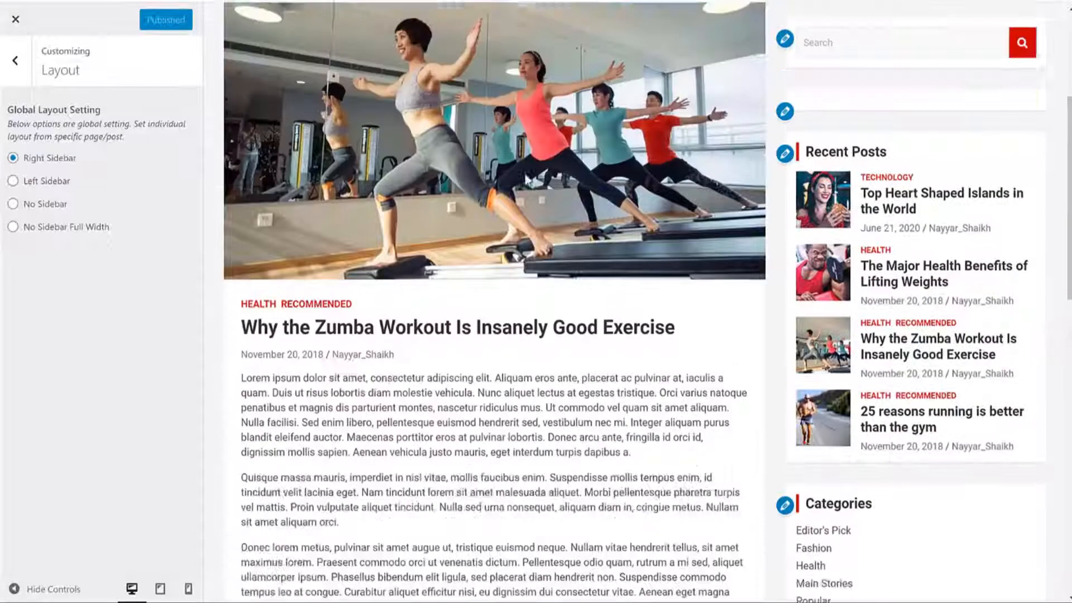
{"action": "scroll", "coordinate": [510, 112], "scroll_direction": "up", "scroll_amount": 5}
{"action": "scroll", "coordinate": [897, 179], "scroll_direction": "down", "scroll_amount": 10}
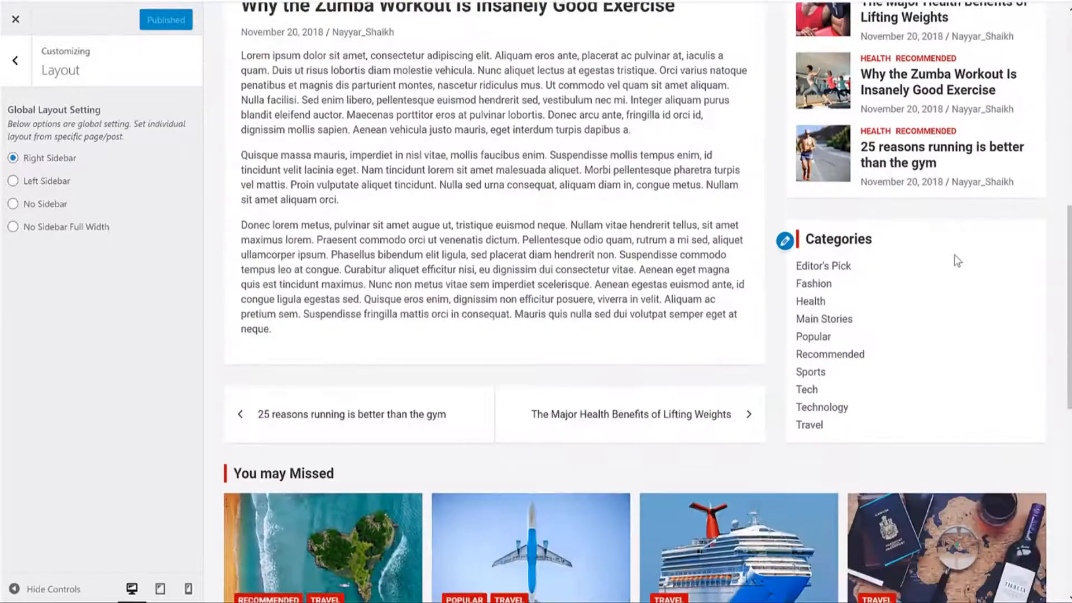
{"action": "scroll", "coordinate": [957, 261], "scroll_direction": "down", "scroll_amount": 3}
{"action": "scroll", "coordinate": [933, 375], "scroll_direction": "up", "scroll_amount": 10}
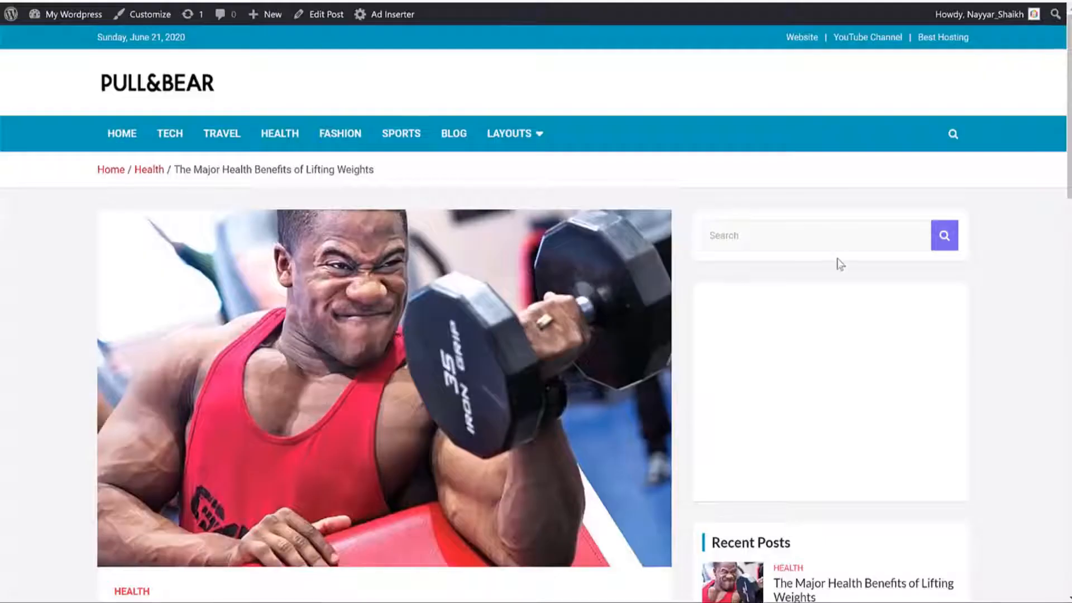
{"action": "scroll", "coordinate": [893, 274], "scroll_direction": "down", "scroll_amount": 12}
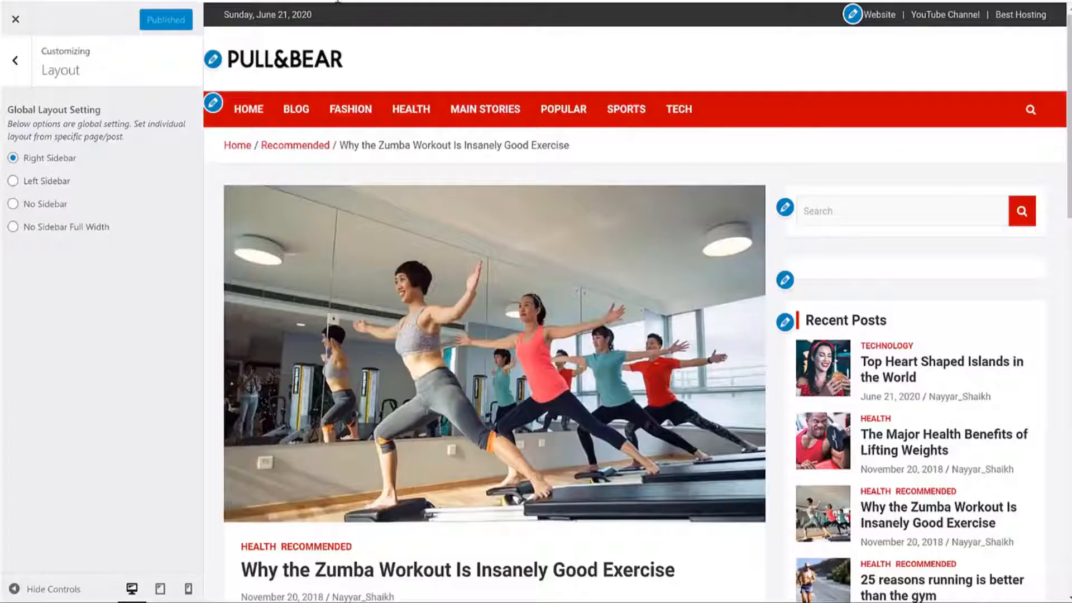
{"action": "scroll", "coordinate": [890, 263], "scroll_direction": "down", "scroll_amount": 5}
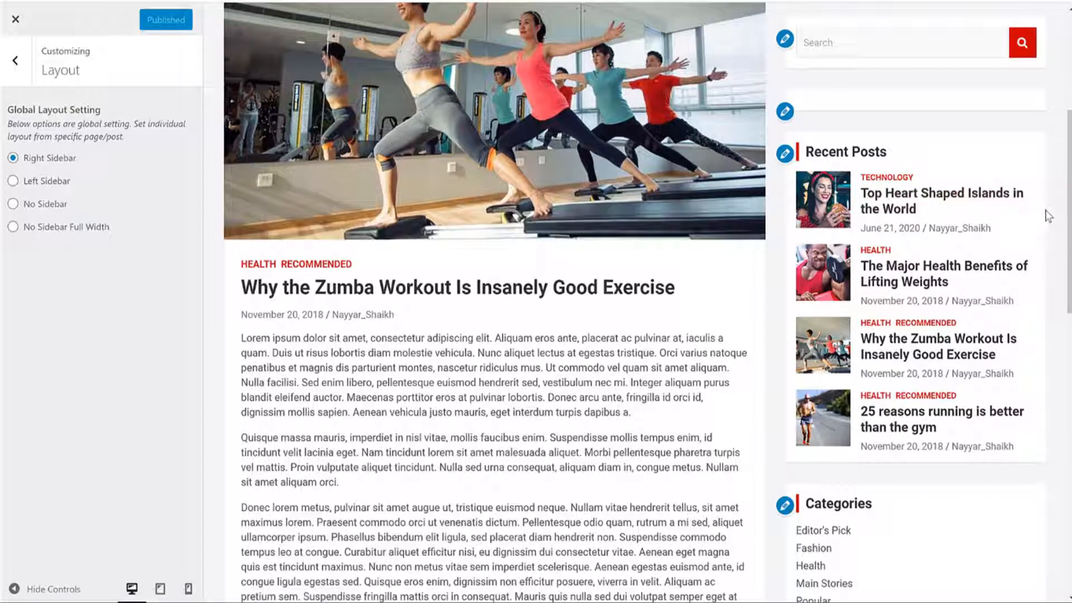
{"action": "key", "text": "Escape"}
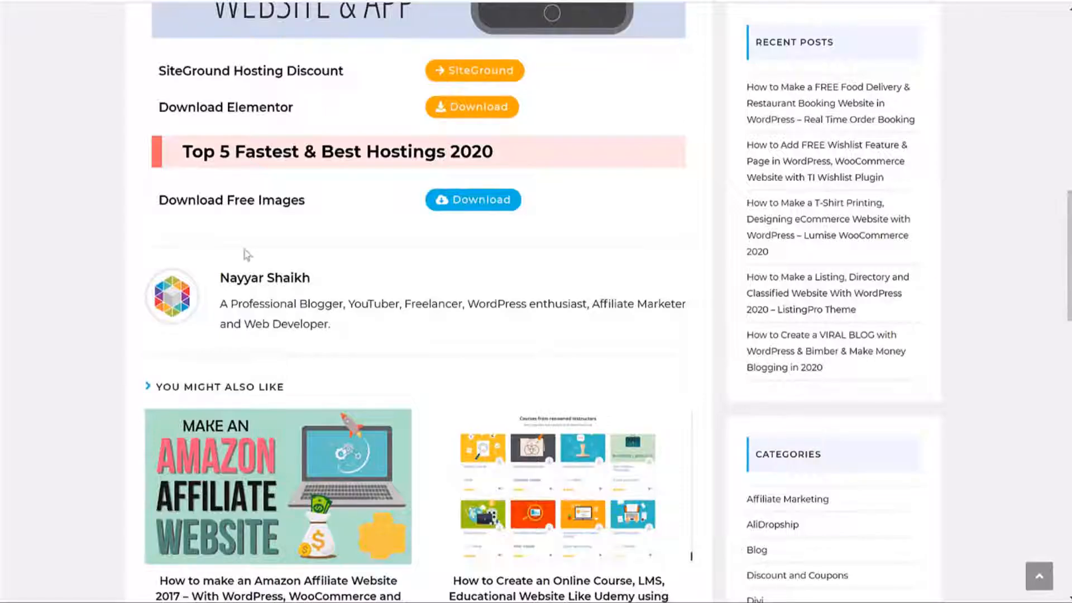
Step: Switch to the NewsCard project folder and inspect its backup and newscard-default zip files
{"action": "left_click_drag", "start_coordinate": [159, 200], "coordinate": [311, 201]}
{"action": "left_click", "coordinate": [312, 202]}
{"action": "key", "text": "alt+Tab"}
{"action": "left_click", "coordinate": [454, 365]}
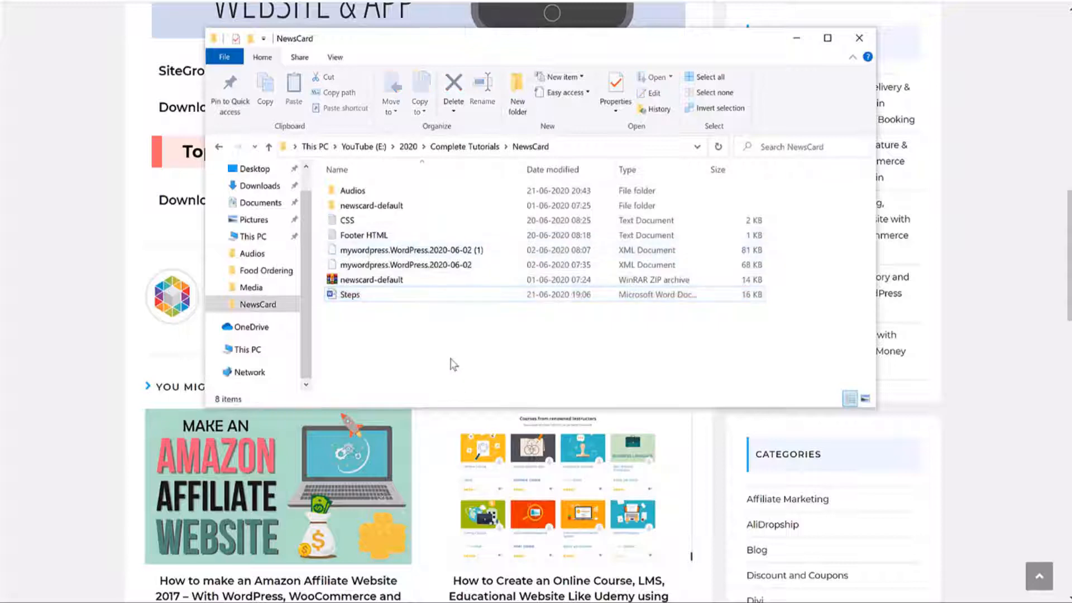
{"action": "right_click", "coordinate": [343, 268]}
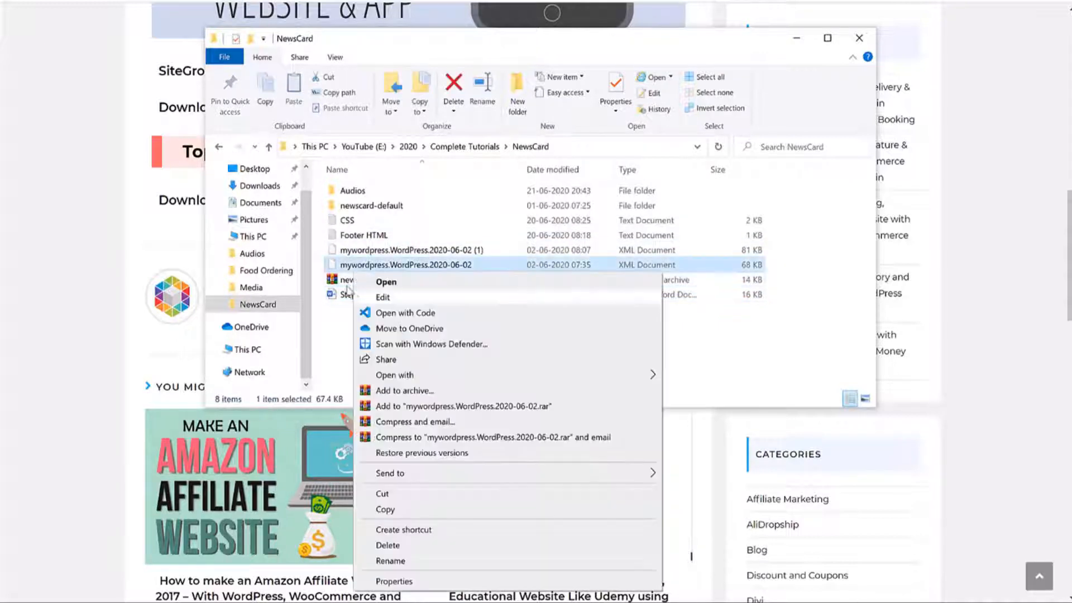
{"action": "right_click", "coordinate": [345, 281]}
{"action": "left_click", "coordinate": [581, 350]}
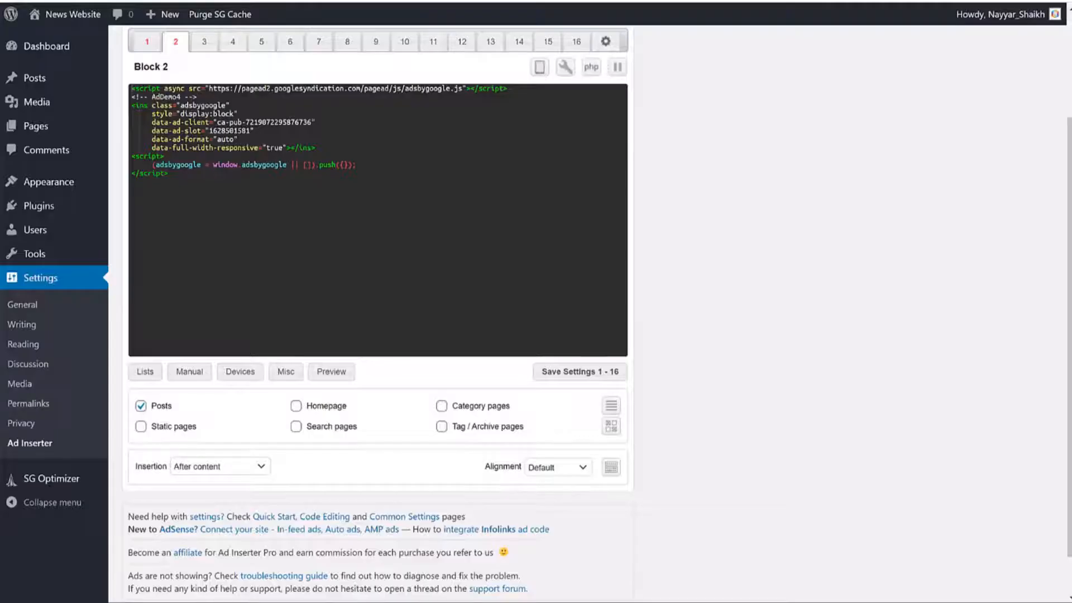
{"action": "key", "text": "alt+Tab"}
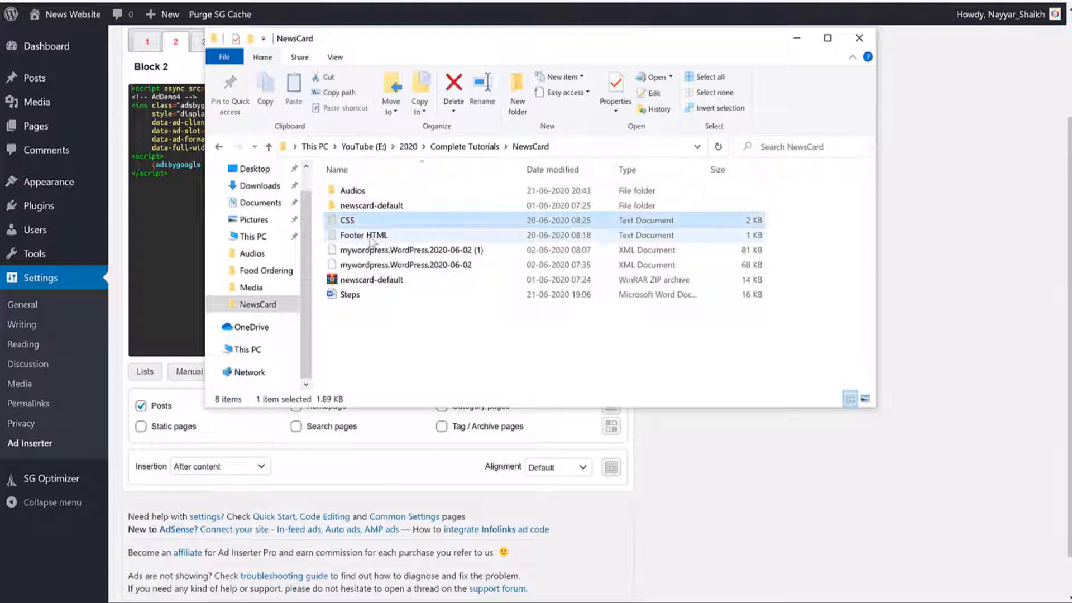
Step: Open the NewsCard CSS file in Notepad and select all its rules
{"action": "left_click", "coordinate": [388, 235]}
{"action": "left_click", "coordinate": [348, 221]}
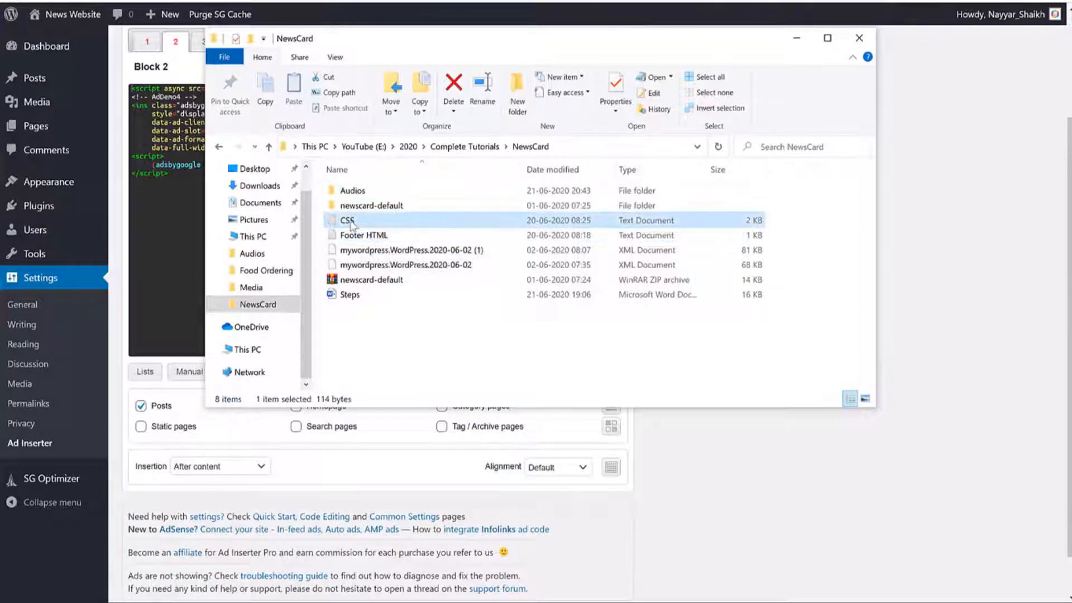
{"action": "double_click", "coordinate": [347, 221]}
{"action": "scroll", "coordinate": [558, 251], "scroll_direction": "down", "scroll_amount": 9}
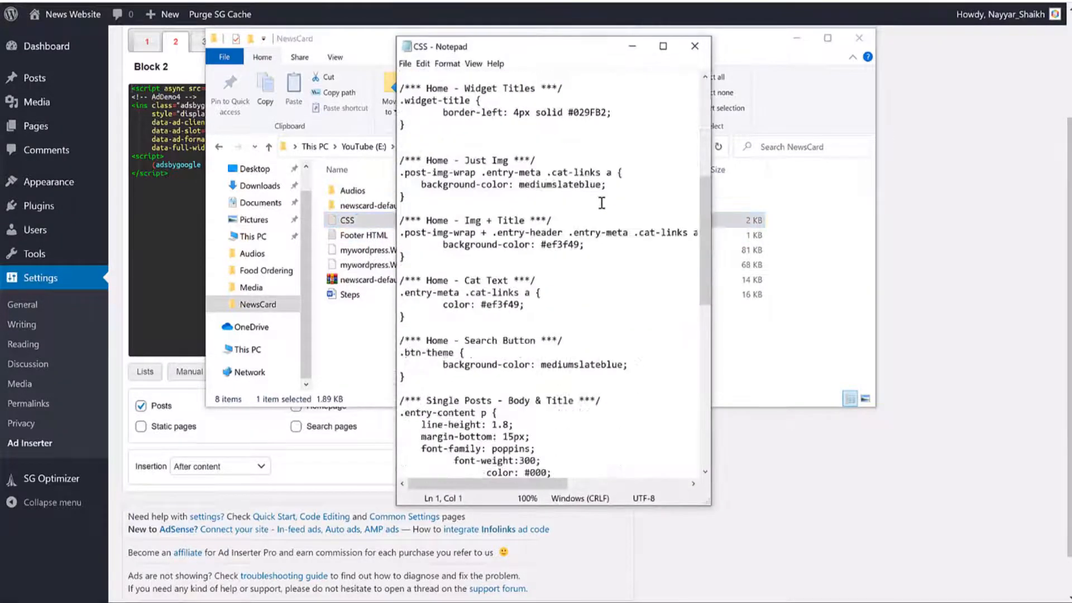
{"action": "scroll", "coordinate": [601, 203], "scroll_direction": "up", "scroll_amount": 8}
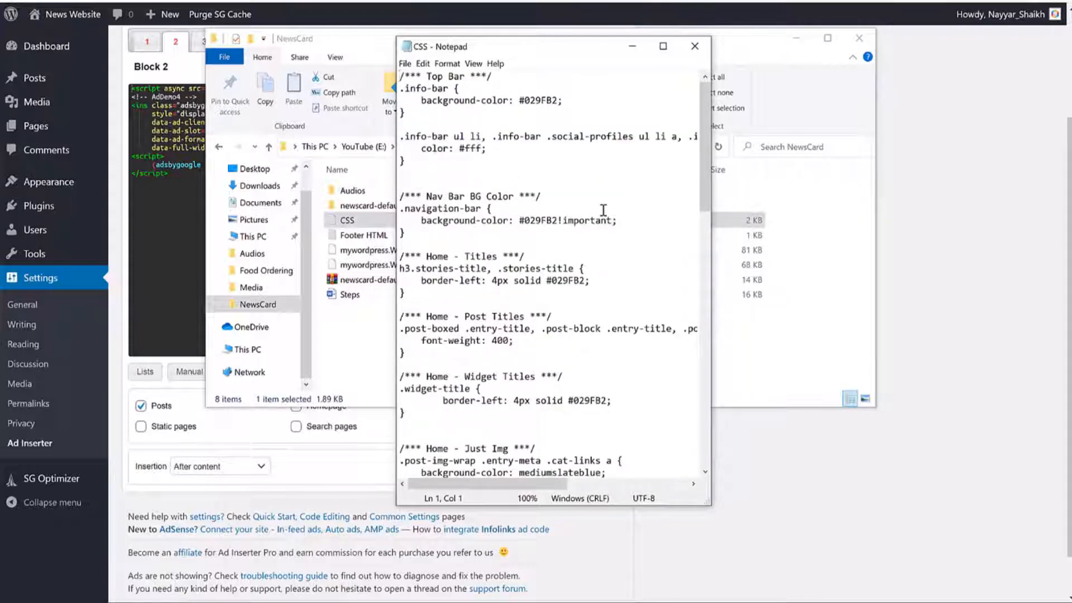
{"action": "left_click", "coordinate": [603, 209]}
{"action": "key", "text": "ctrl+a"}
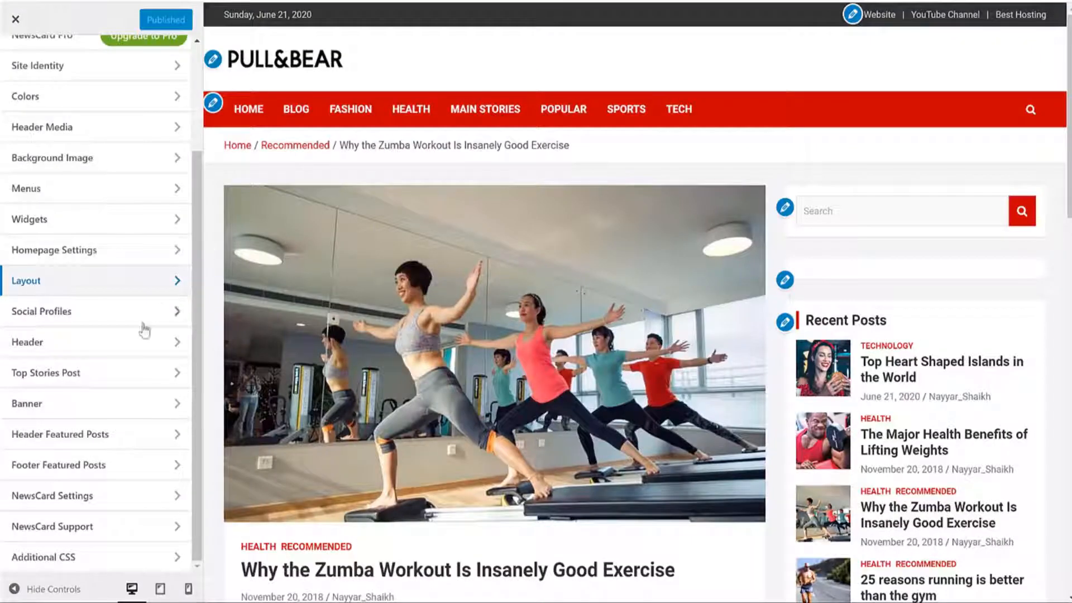
Step: Paste the saved NewsCard stylesheet into the Additional CSS editor
{"action": "scroll", "coordinate": [137, 330], "scroll_direction": "up", "scroll_amount": 3}
{"action": "scroll", "coordinate": [136, 330], "scroll_direction": "down", "scroll_amount": 3}
{"action": "left_click", "coordinate": [95, 557]}
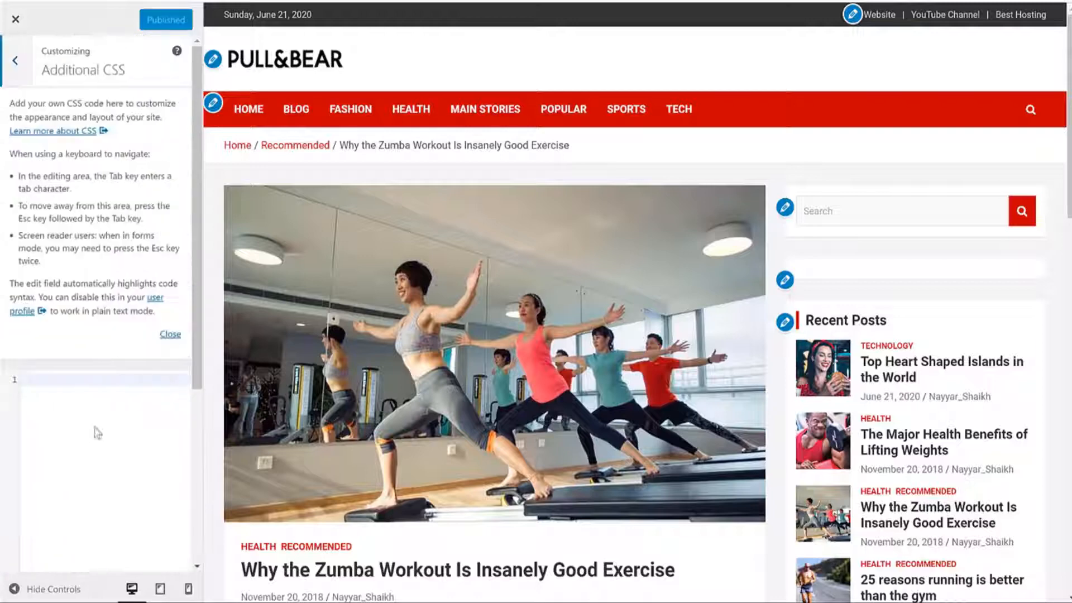
{"action": "scroll", "coordinate": [541, 330], "scroll_direction": "down", "scroll_amount": 3}
{"action": "scroll", "coordinate": [540, 330], "scroll_direction": "up", "scroll_amount": 3}
{"action": "scroll", "coordinate": [109, 246], "scroll_direction": "down", "scroll_amount": 3}
{"action": "scroll", "coordinate": [116, 261], "scroll_direction": "down", "scroll_amount": 1}
{"action": "left_click", "coordinate": [116, 261]}
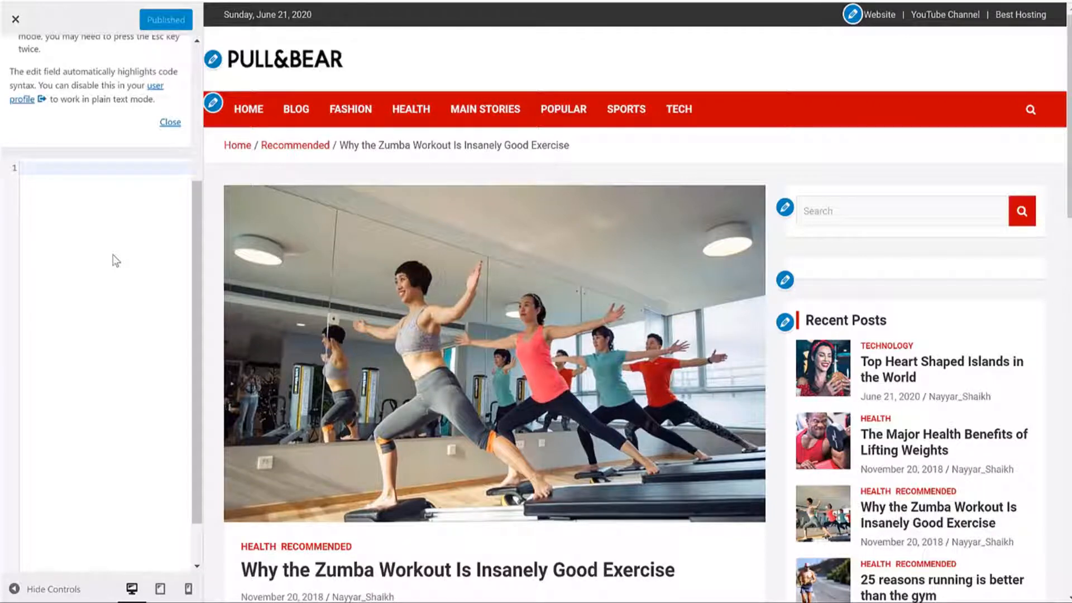
{"action": "key", "text": "ctrl+v"}
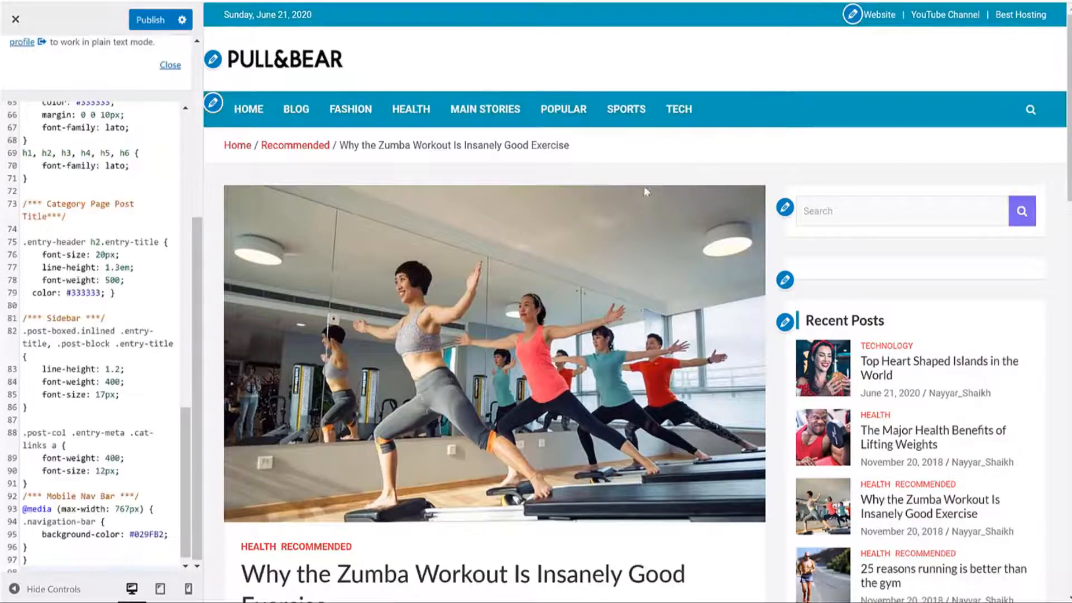
Step: Scroll through the pasted stylesheet rules in the editor
{"action": "scroll", "coordinate": [646, 192], "scroll_direction": "down", "scroll_amount": 10}
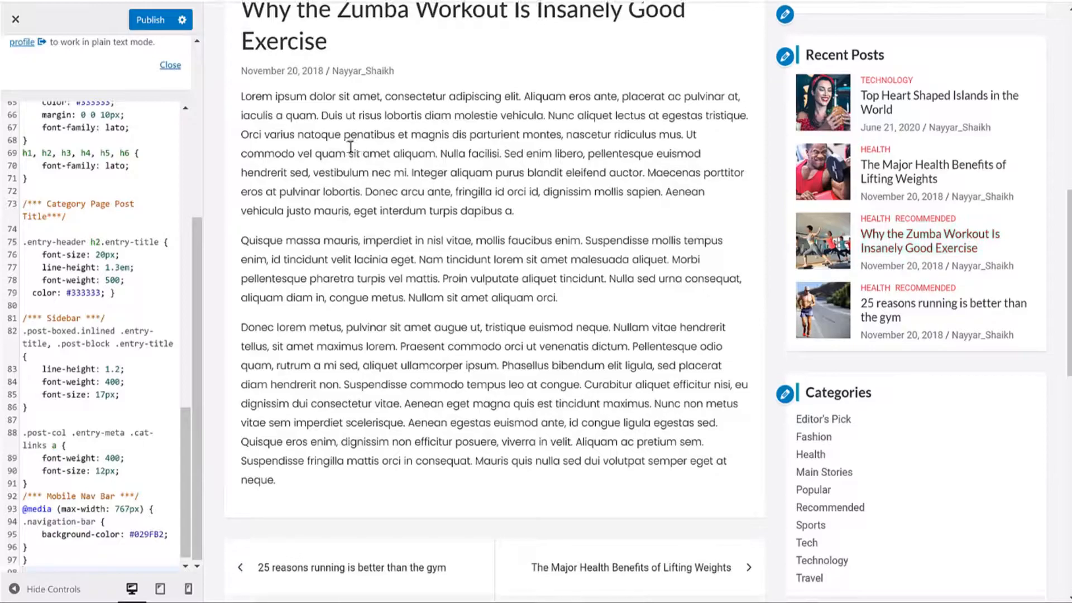
{"action": "scroll", "coordinate": [479, 202], "scroll_direction": "up", "scroll_amount": 3}
{"action": "scroll", "coordinate": [1020, 317], "scroll_direction": "down", "scroll_amount": 14}
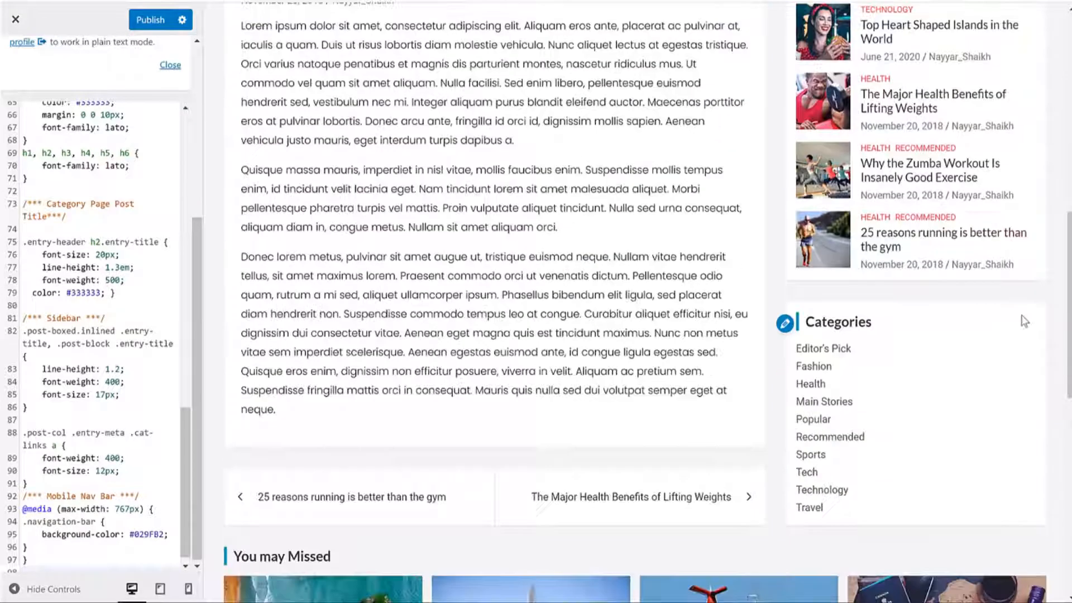
{"action": "scroll", "coordinate": [1026, 319], "scroll_direction": "up", "scroll_amount": 20}
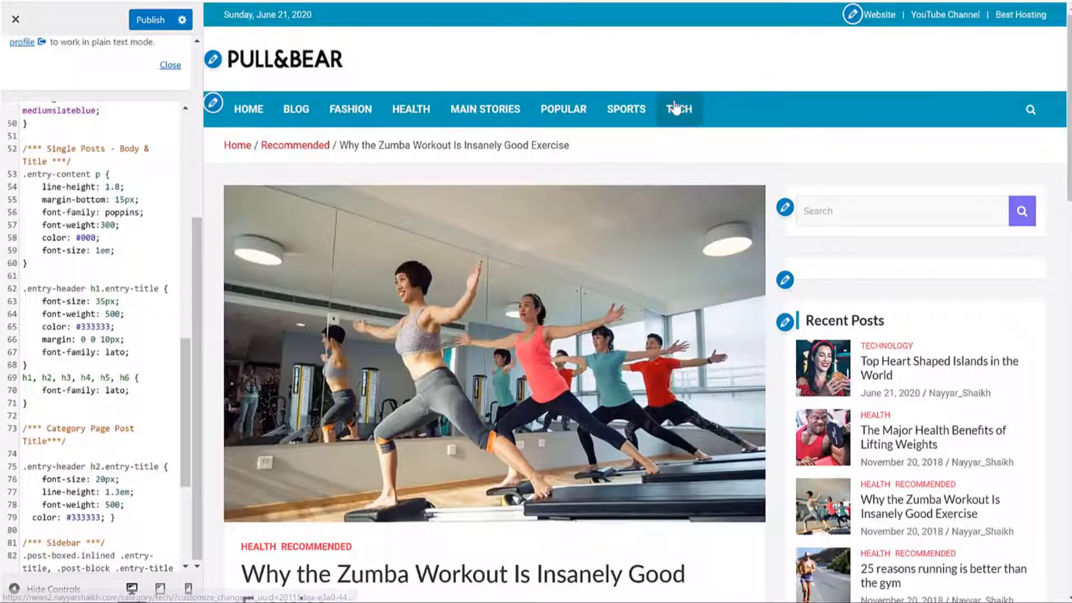
{"action": "scroll", "coordinate": [45, 285], "scroll_direction": "up", "scroll_amount": 15}
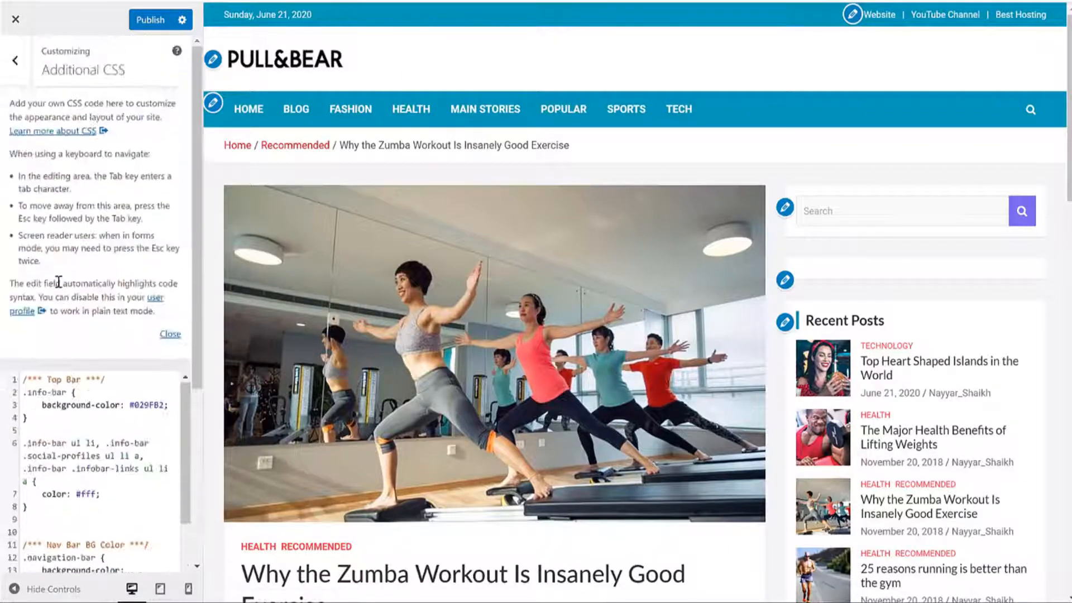
{"action": "scroll", "coordinate": [135, 306], "scroll_direction": "down", "scroll_amount": 5}
{"action": "scroll", "coordinate": [183, 284], "scroll_direction": "up", "scroll_amount": 2}
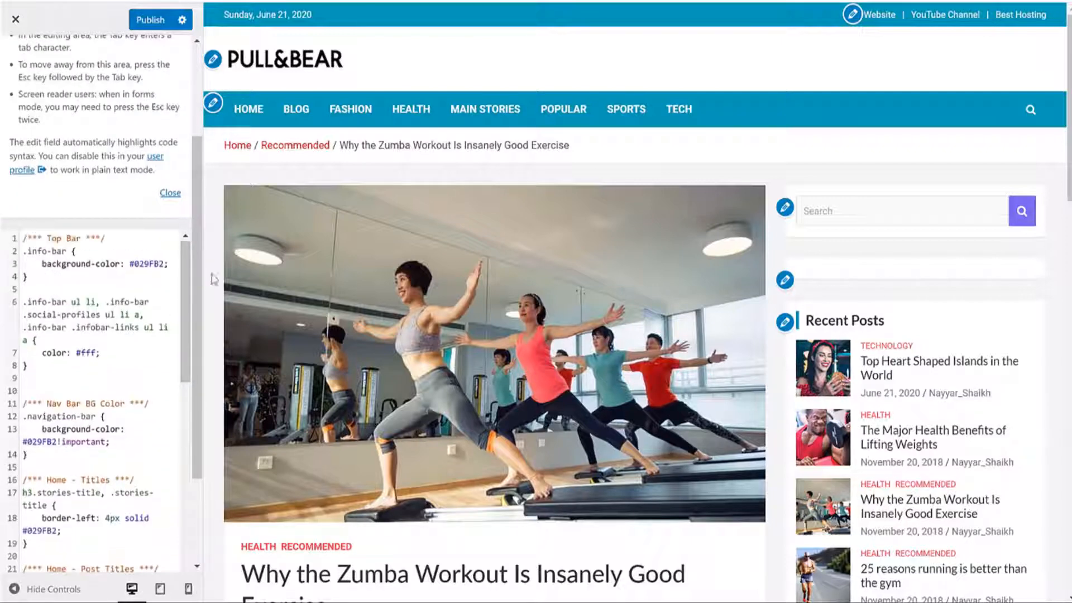
{"action": "scroll", "coordinate": [196, 278], "scroll_direction": "down", "scroll_amount": 4}
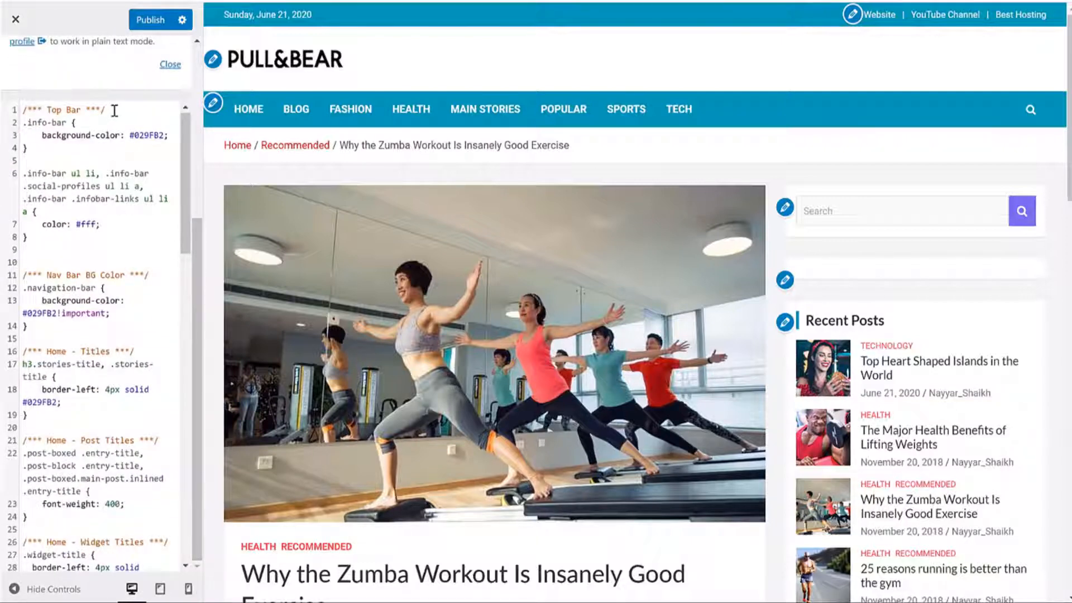
Step: Locate the Top Bar comment on line 1 of the CSS
{"action": "left_click_drag", "start_coordinate": [108, 110], "coordinate": [12, 107]}
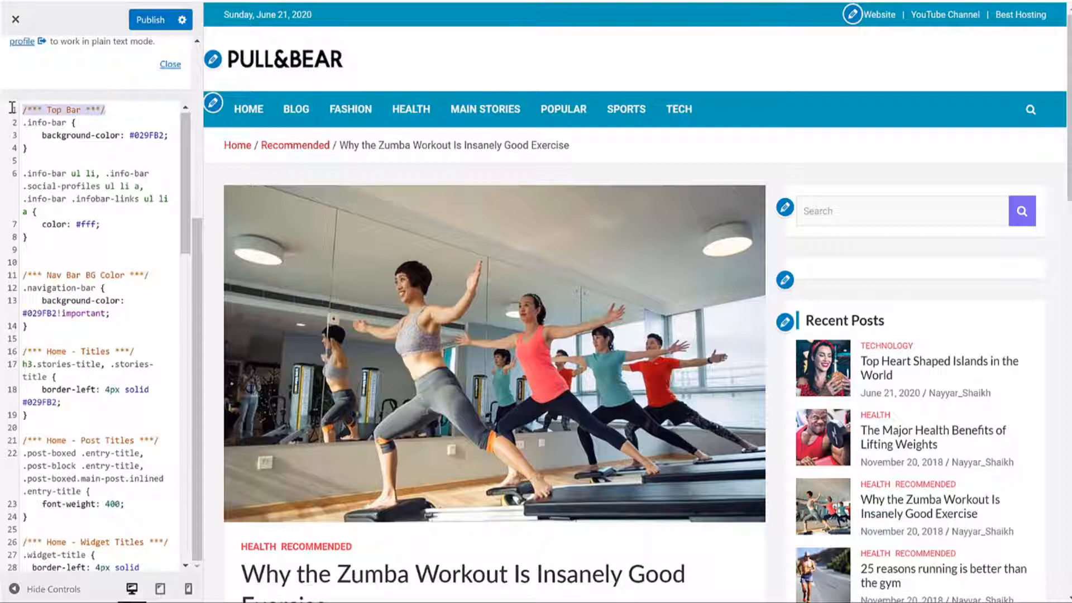
{"action": "left_click", "coordinate": [100, 107]}
{"action": "left_click_drag", "start_coordinate": [119, 109], "coordinate": [22, 108]}
{"action": "left_click", "coordinate": [125, 111]}
{"action": "triple_click", "coordinate": [62, 108]}
{"action": "left_click", "coordinate": [82, 108]}
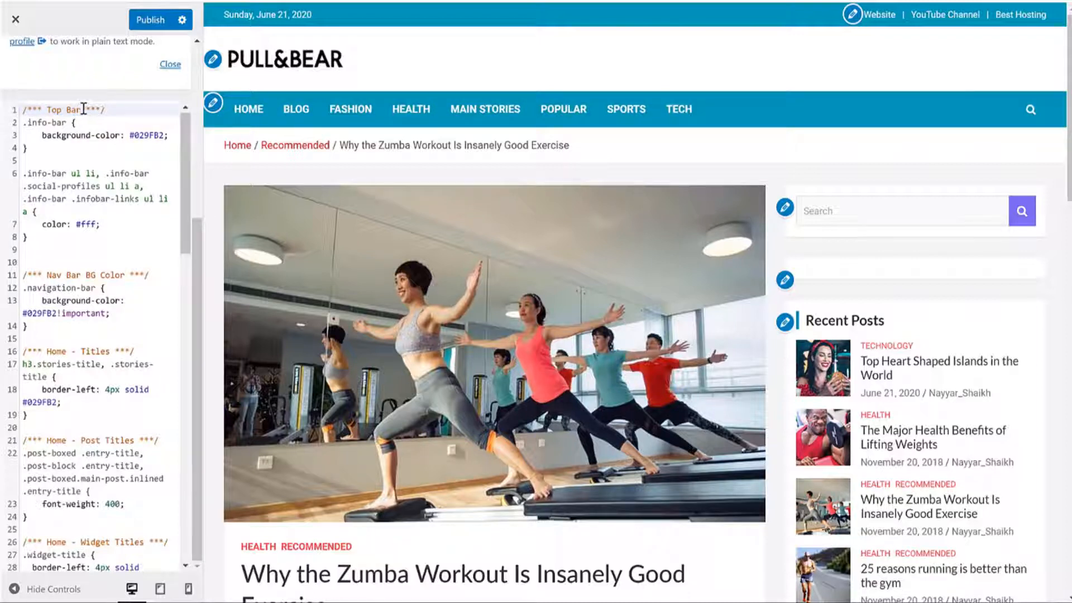
{"action": "left_click_drag", "start_coordinate": [82, 108], "coordinate": [39, 108]}
{"action": "left_click", "coordinate": [39, 109]}
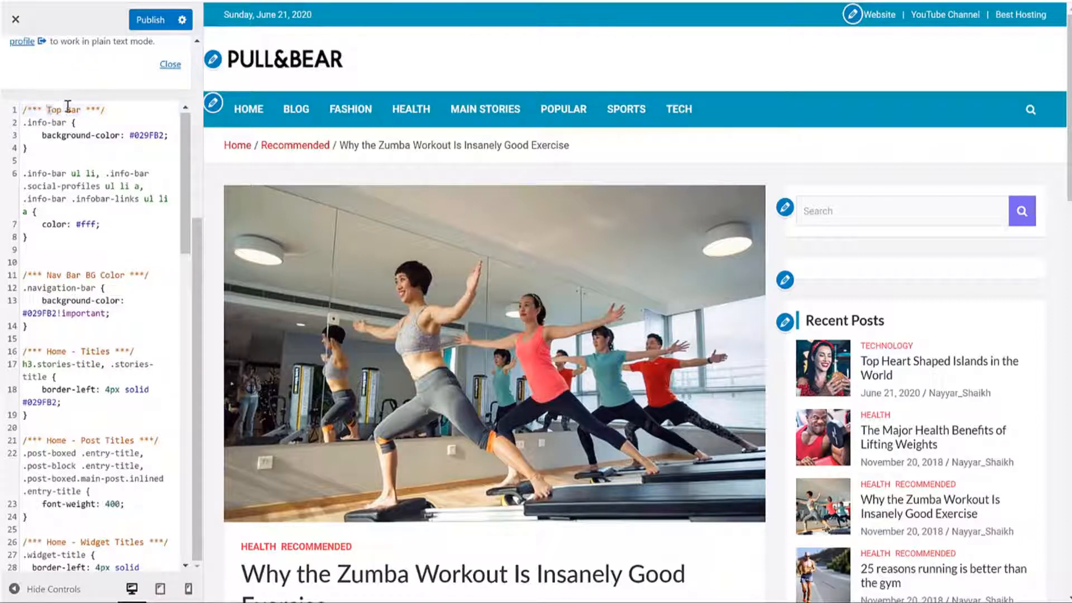
Step: Find the top bar's background-color value #029FB2 and place the cursor before it
{"action": "left_click_drag", "start_coordinate": [106, 225], "coordinate": [23, 124]}
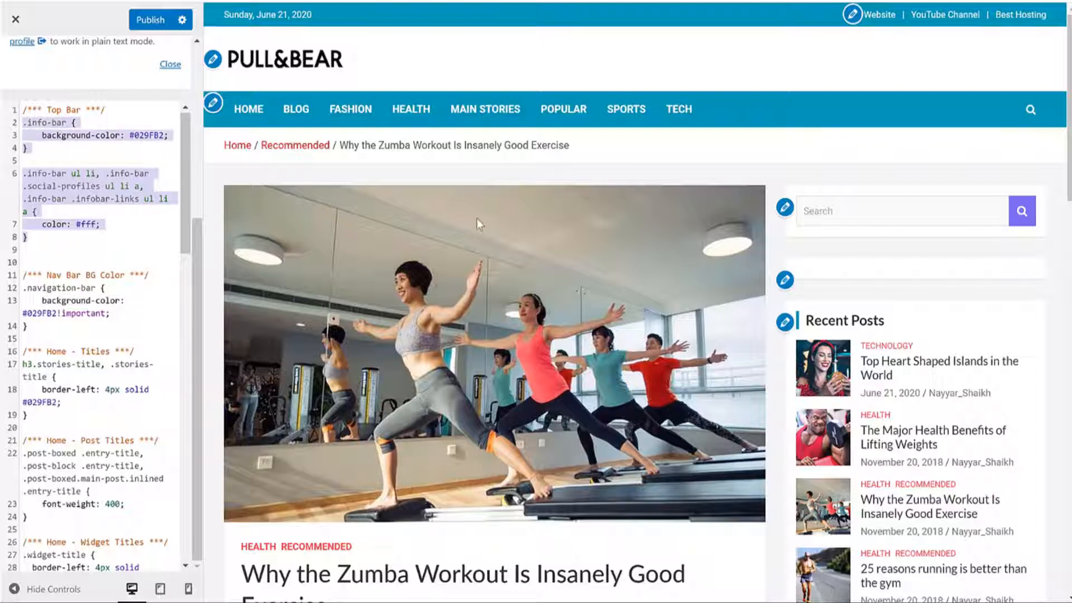
{"action": "left_click", "coordinate": [29, 160]}
{"action": "left_click_drag", "start_coordinate": [40, 136], "coordinate": [119, 134]}
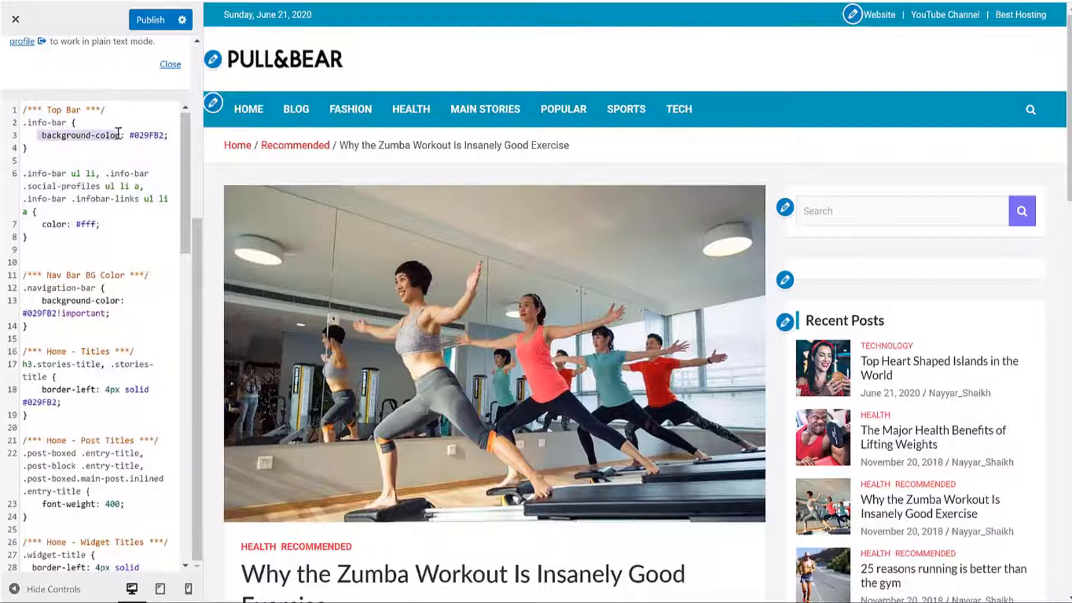
{"action": "double_click", "coordinate": [146, 135]}
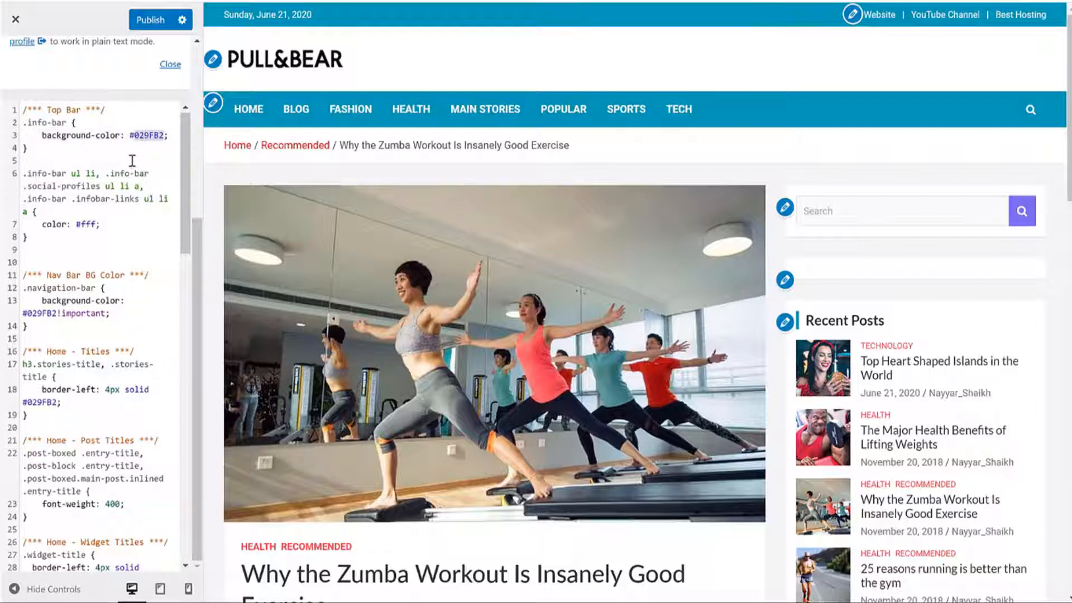
{"action": "left_click", "coordinate": [132, 161]}
{"action": "left_click", "coordinate": [132, 135]}
Step: Select #029FB2 and search Google for 'hex color' in a new tab
{"action": "key", "text": "shift+Right"}
{"action": "key", "text": "shift+Right"}
{"action": "key", "text": "shift+Right"}
{"action": "key", "text": "shift+Right"}
{"action": "key", "text": "shift+Right"}
{"action": "key", "text": "shift+Right"}
{"action": "key", "text": "shift+Right"}
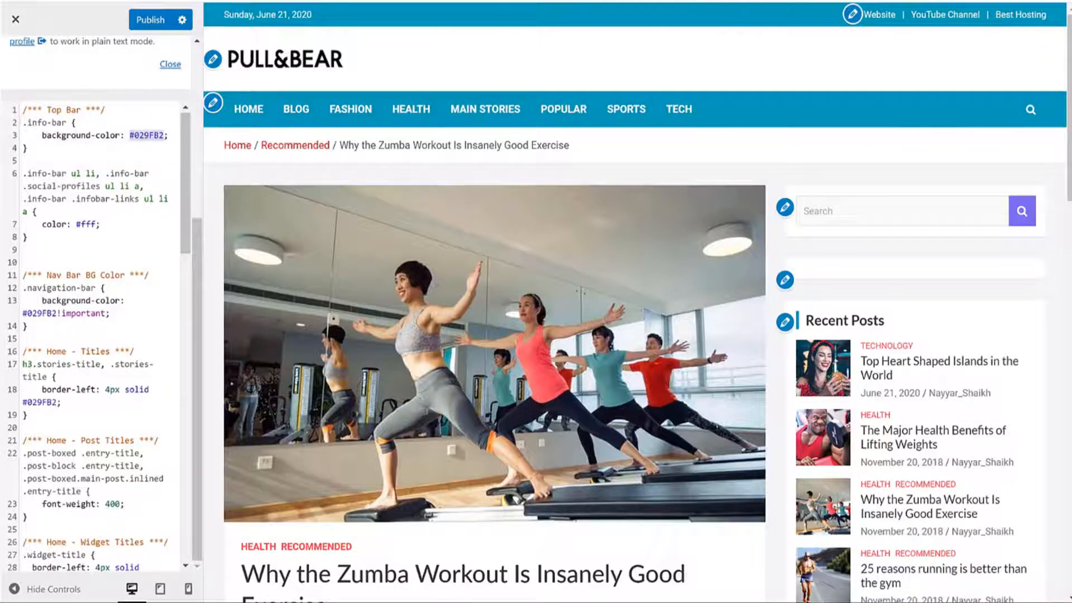
{"action": "key", "text": "ctrl+t"}
{"action": "type", "text": "hex color"}
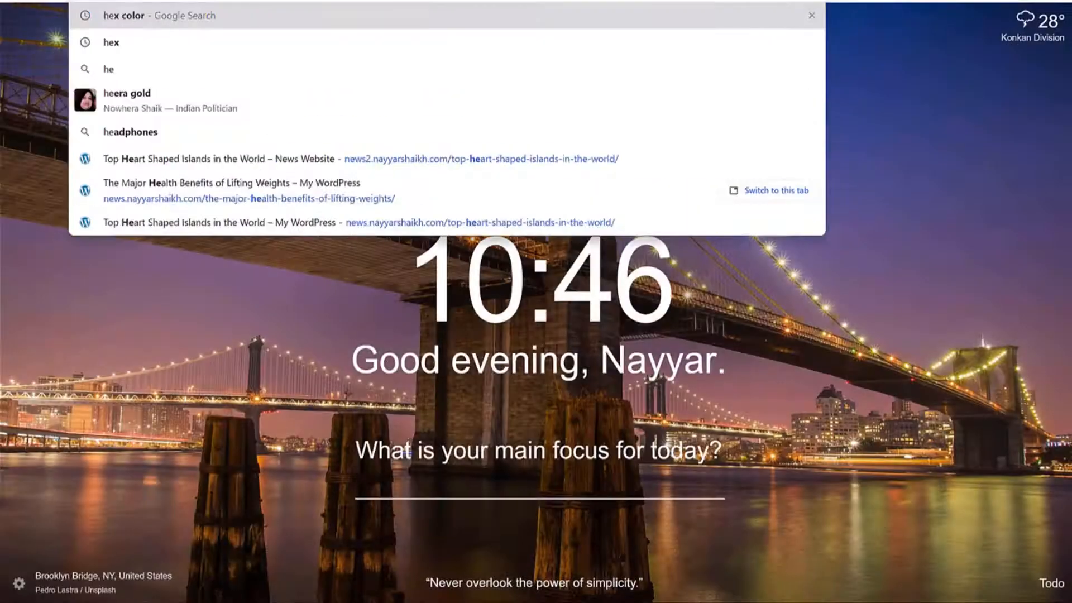
{"action": "key", "text": "Return"}
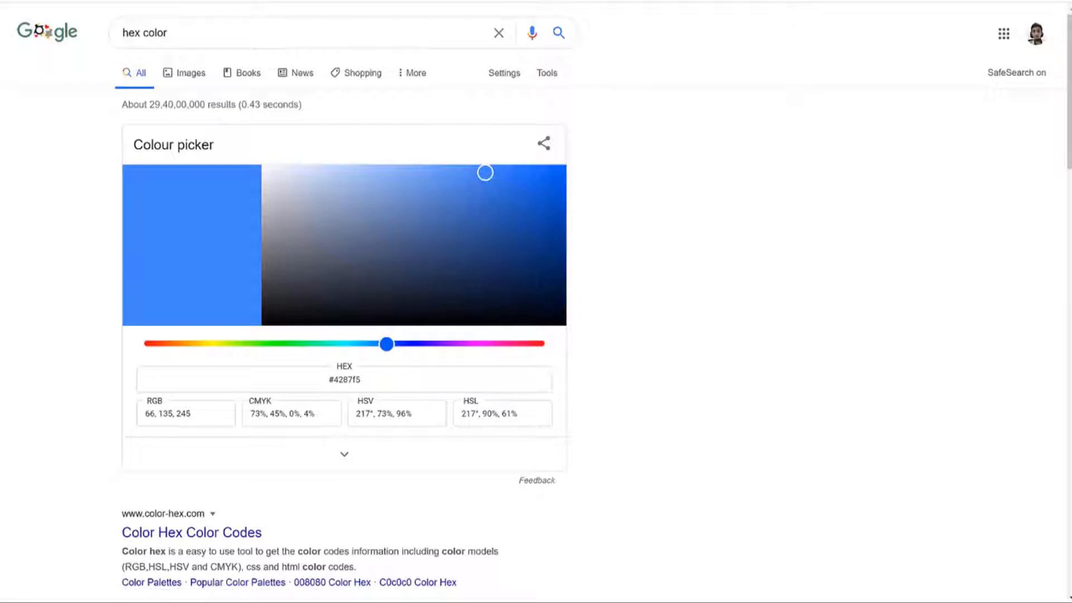
Step: Copy #029FB2 from the CSS and load it into Google's colour picker
{"action": "key", "text": "ctrl+Tab"}
{"action": "right_click", "coordinate": [141, 135]}
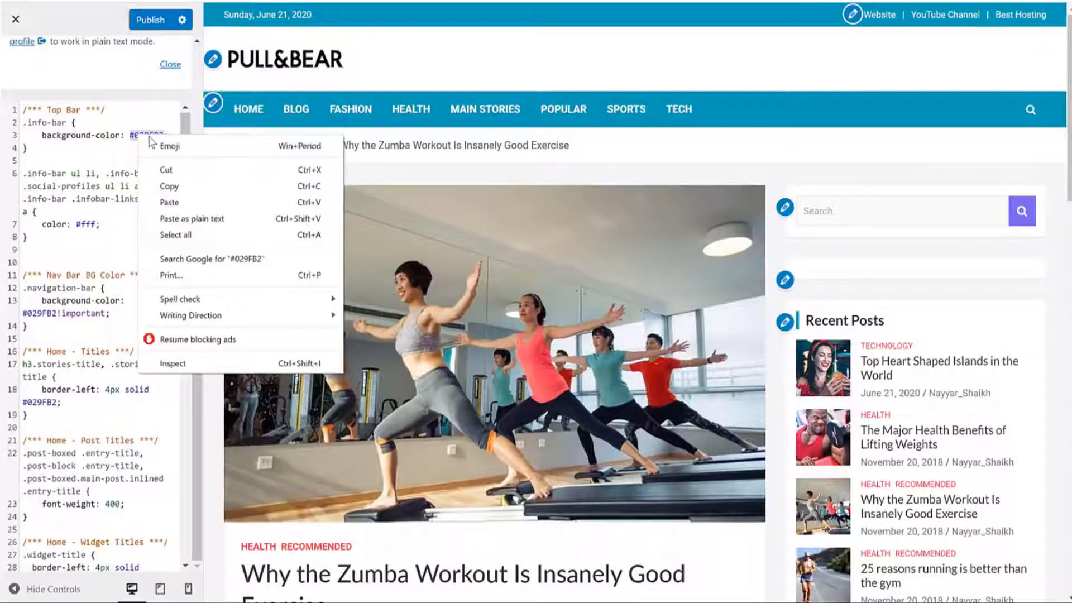
{"action": "left_click", "coordinate": [177, 186]}
{"action": "key", "text": "ctrl+Tab"}
{"action": "left_click", "coordinate": [318, 384]}
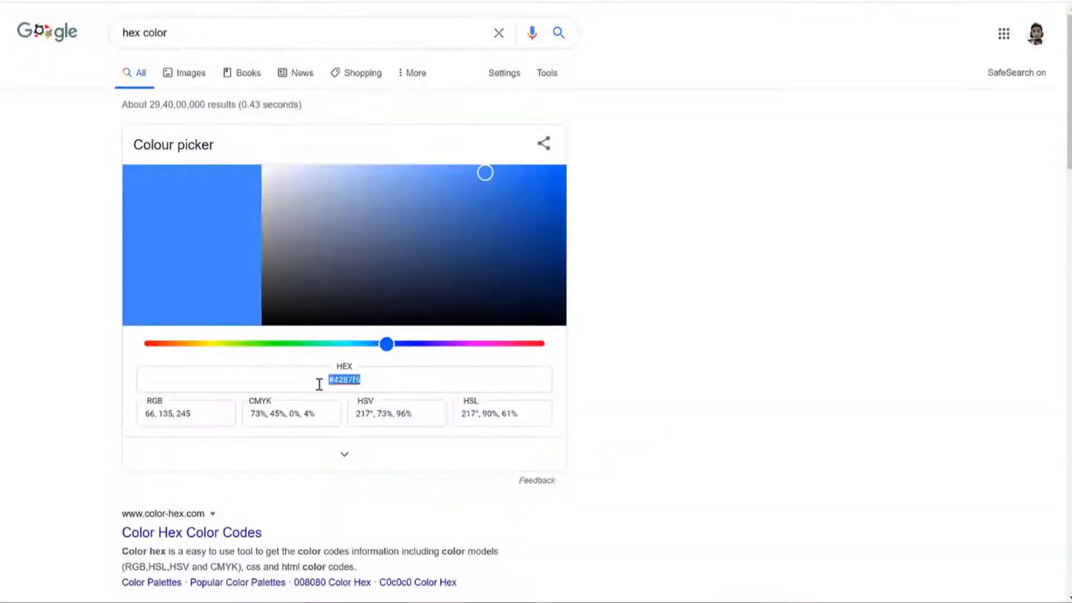
{"action": "key", "text": "ctrl+v"}
{"action": "key", "text": "Return"}
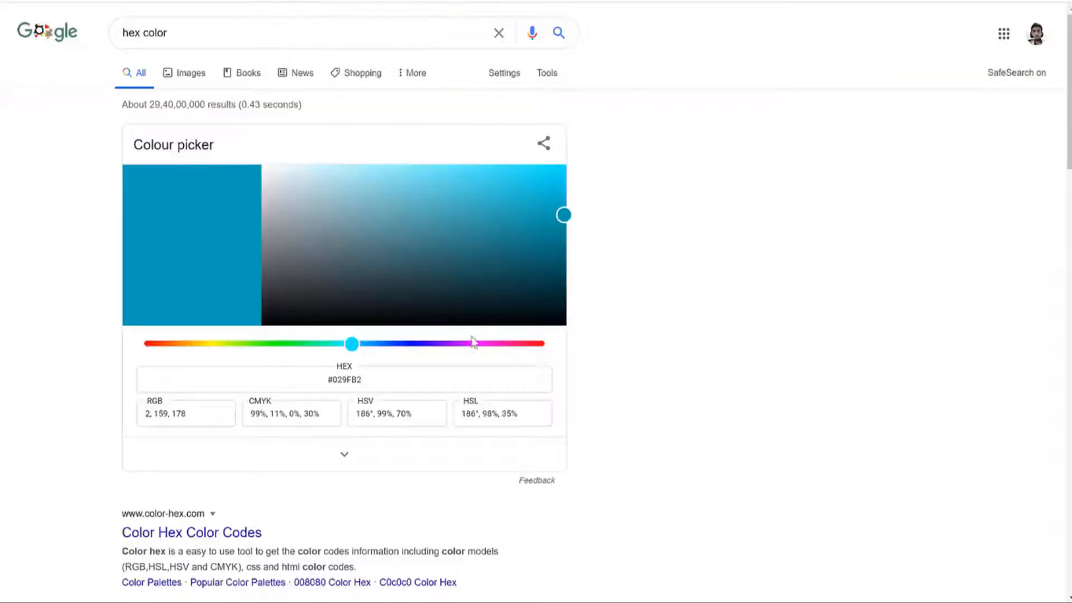
Step: Try several hues in the picker, including pink #f02ed6, settling on aqua
{"action": "left_click", "coordinate": [486, 345]}
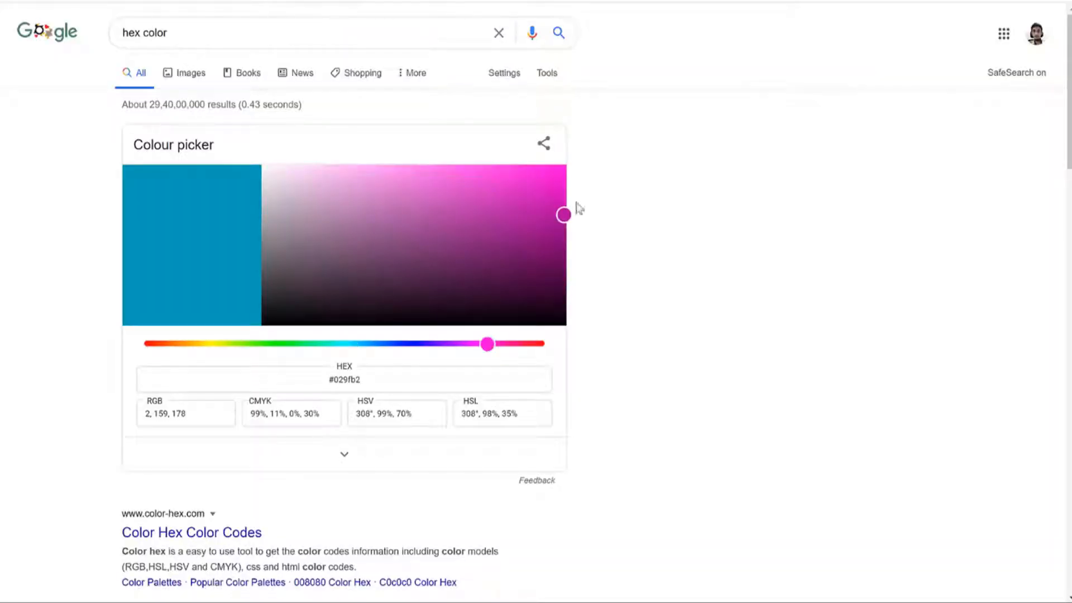
{"action": "left_click_drag", "start_coordinate": [531, 196], "coordinate": [510, 177]}
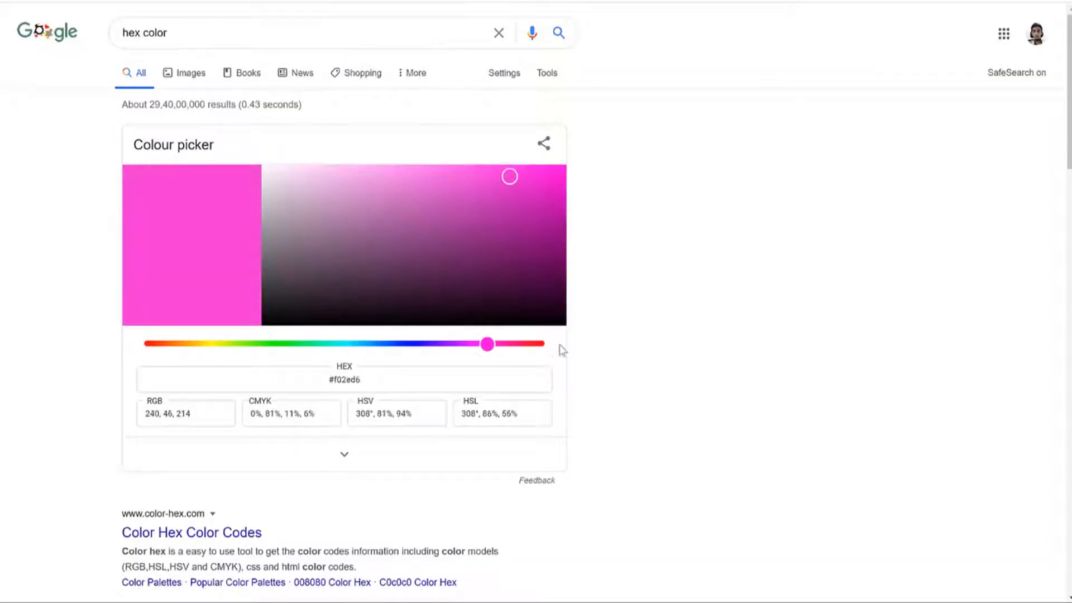
{"action": "left_click", "coordinate": [449, 343]}
{"action": "left_click", "coordinate": [347, 344]}
{"action": "left_click", "coordinate": [271, 344]}
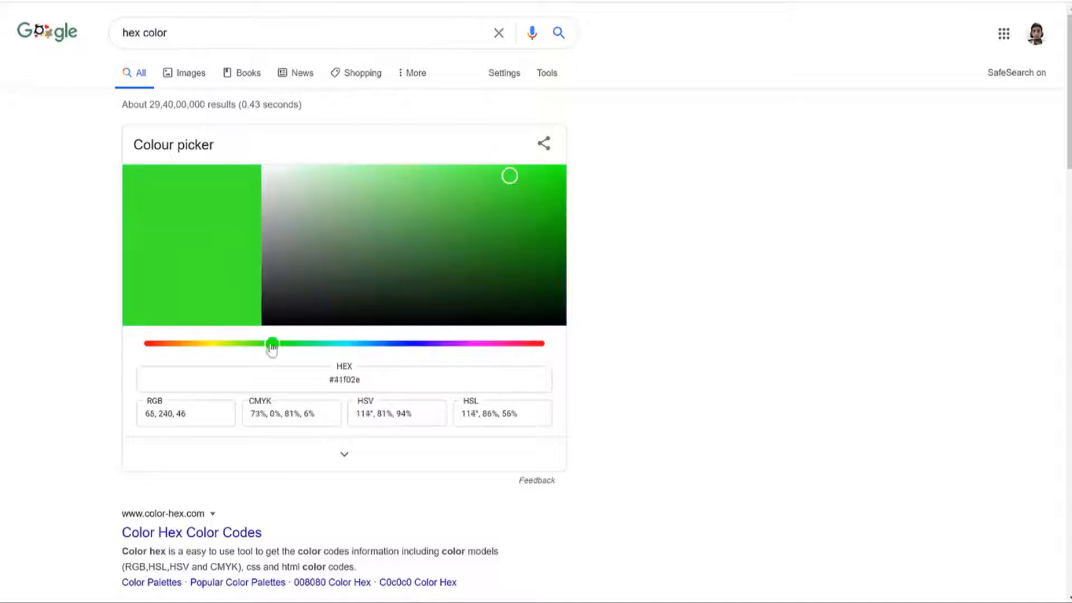
{"action": "left_click", "coordinate": [360, 344]}
{"action": "left_click_drag", "start_coordinate": [360, 344], "coordinate": [342, 345]}
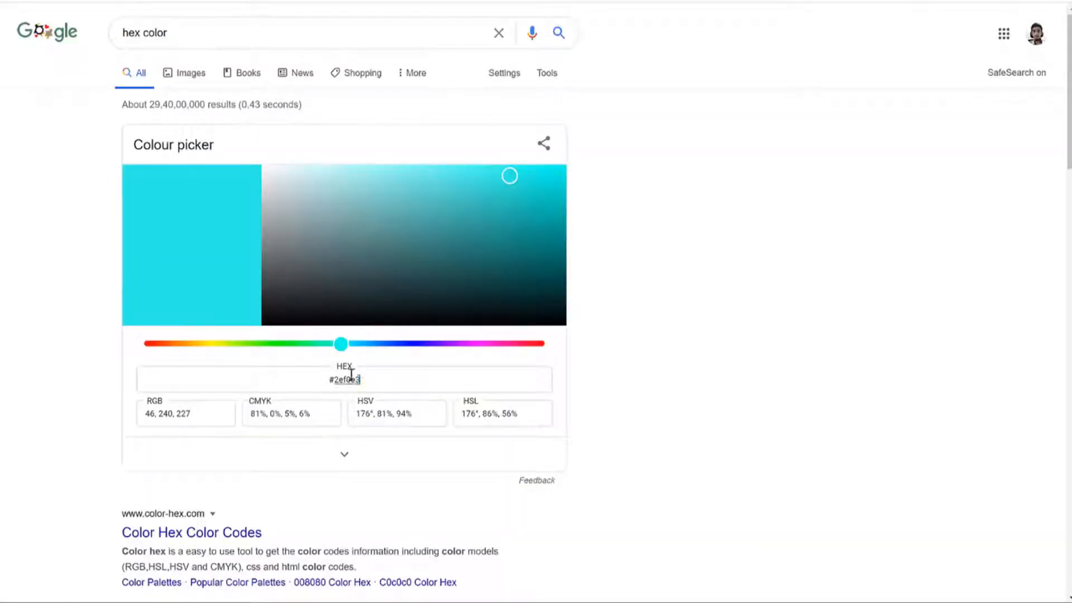
Step: Copy the aqua hex #2ef0e3 and select #029FB2 in the CSS to replace it
{"action": "right_click", "coordinate": [338, 379]}
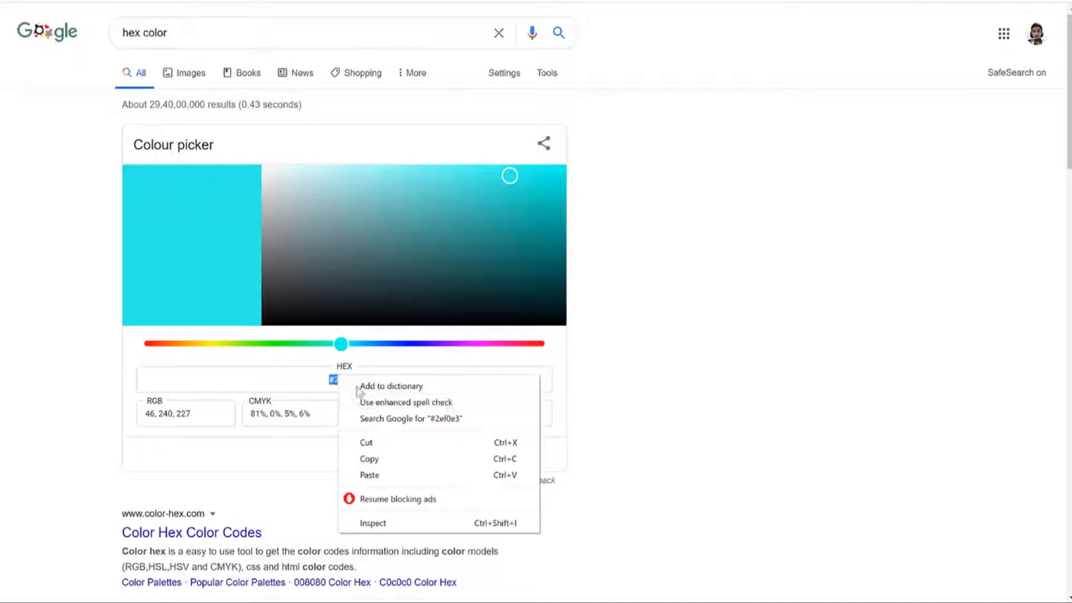
{"action": "left_click", "coordinate": [391, 455]}
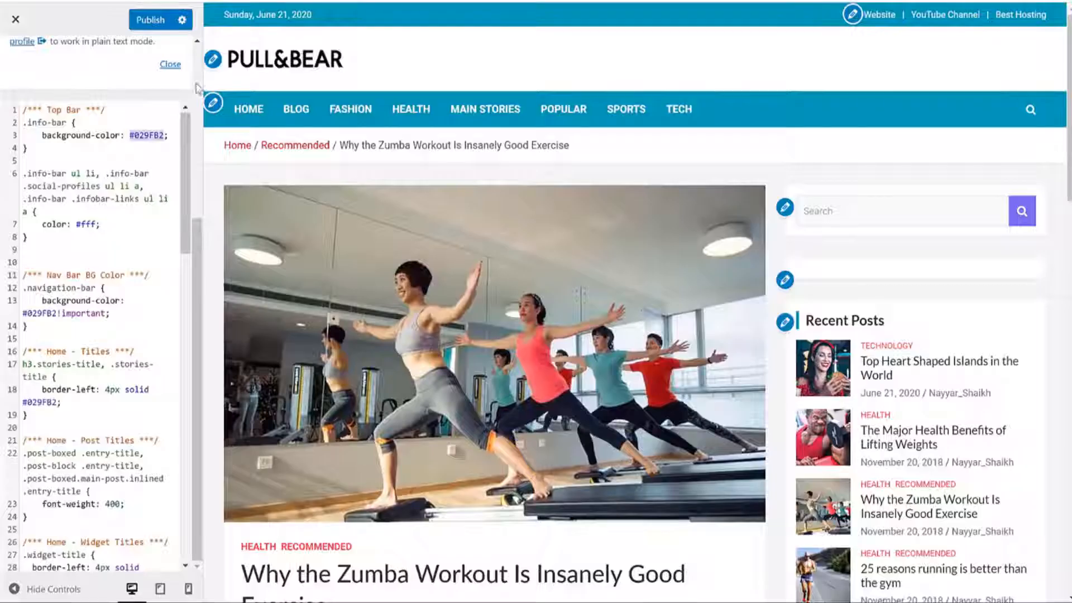
{"action": "left_click", "coordinate": [133, 159]}
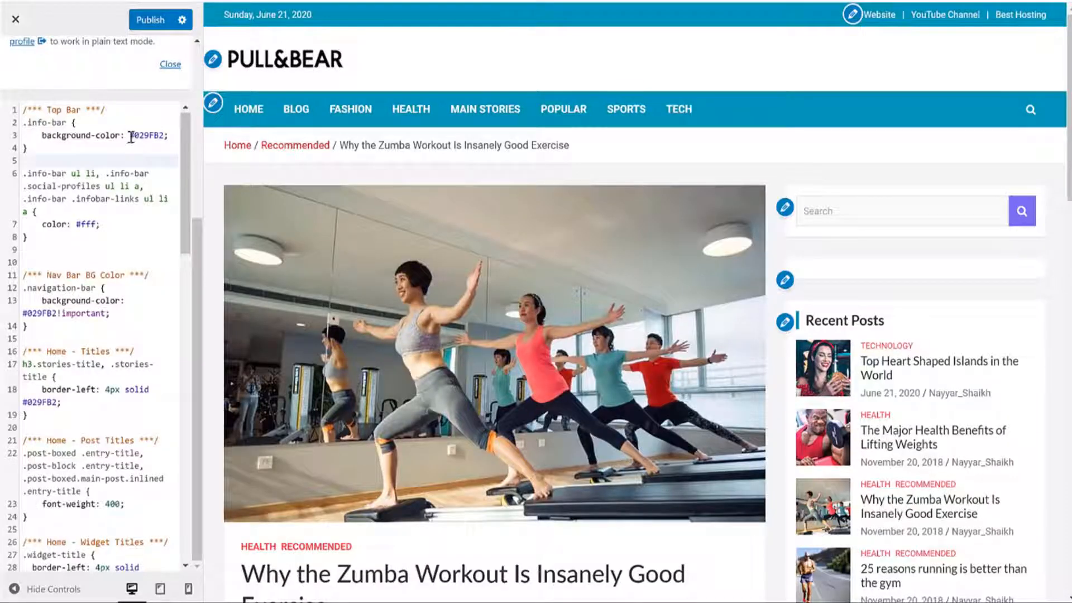
{"action": "left_click_drag", "start_coordinate": [130, 136], "coordinate": [162, 135]}
Step: Pick pink #ed37c9 and paste it as the top bar's background colour
{"action": "key", "text": "ctrl+v"}
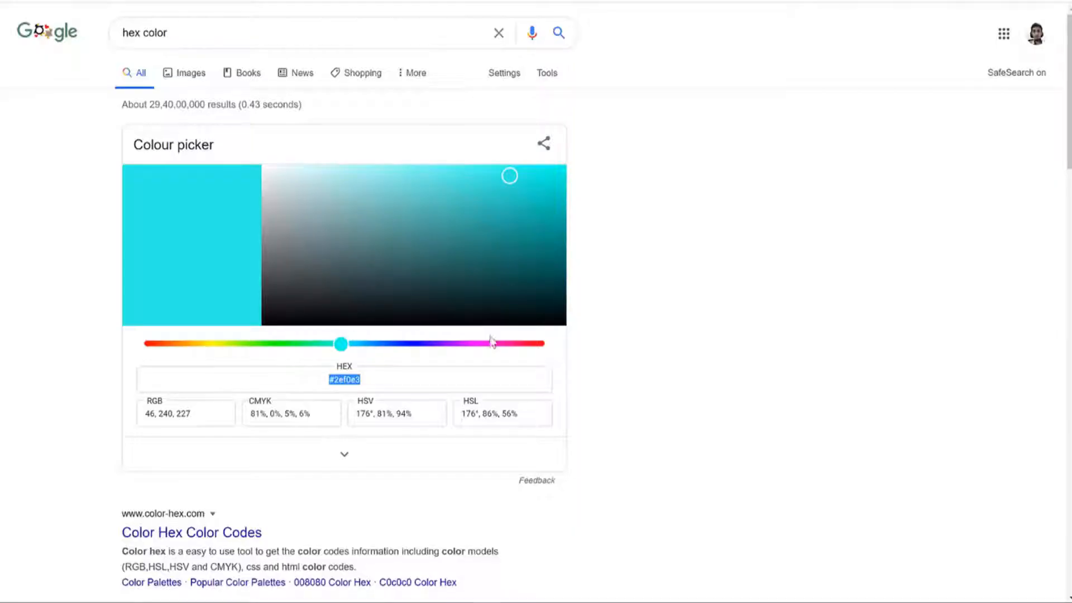
{"action": "left_click", "coordinate": [491, 343]}
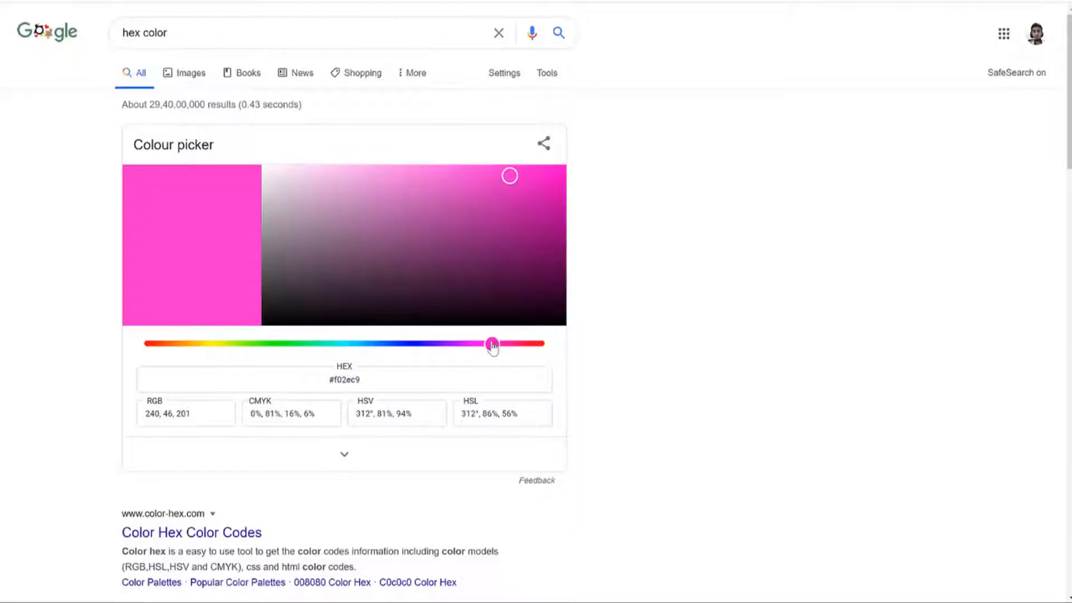
{"action": "left_click", "coordinate": [499, 178]}
{"action": "left_click", "coordinate": [378, 383]}
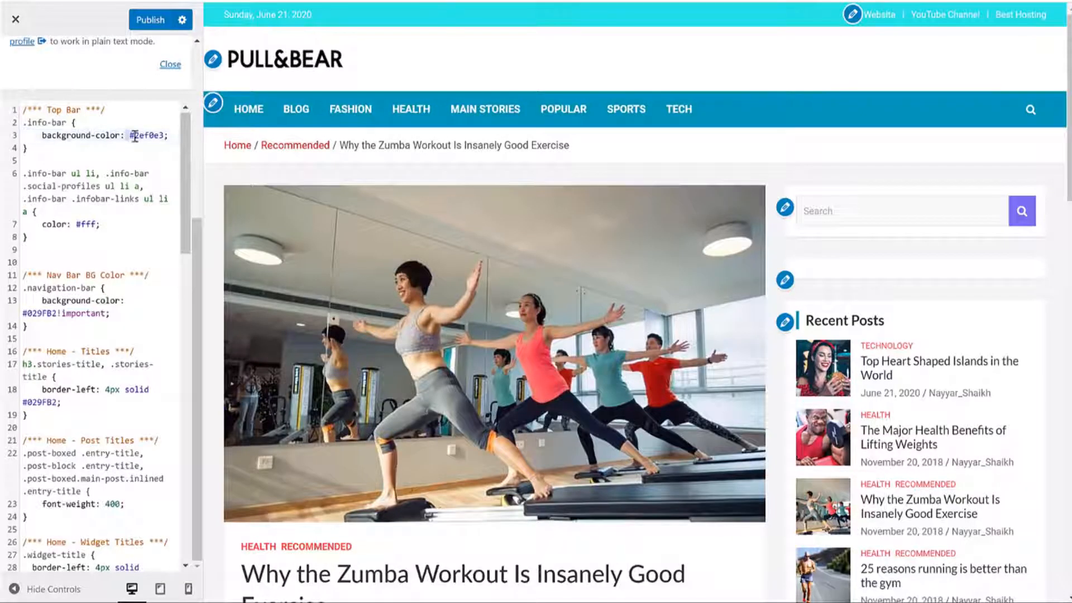
{"action": "left_click", "coordinate": [138, 131]}
{"action": "left_click_drag", "start_coordinate": [134, 135], "coordinate": [148, 135]}
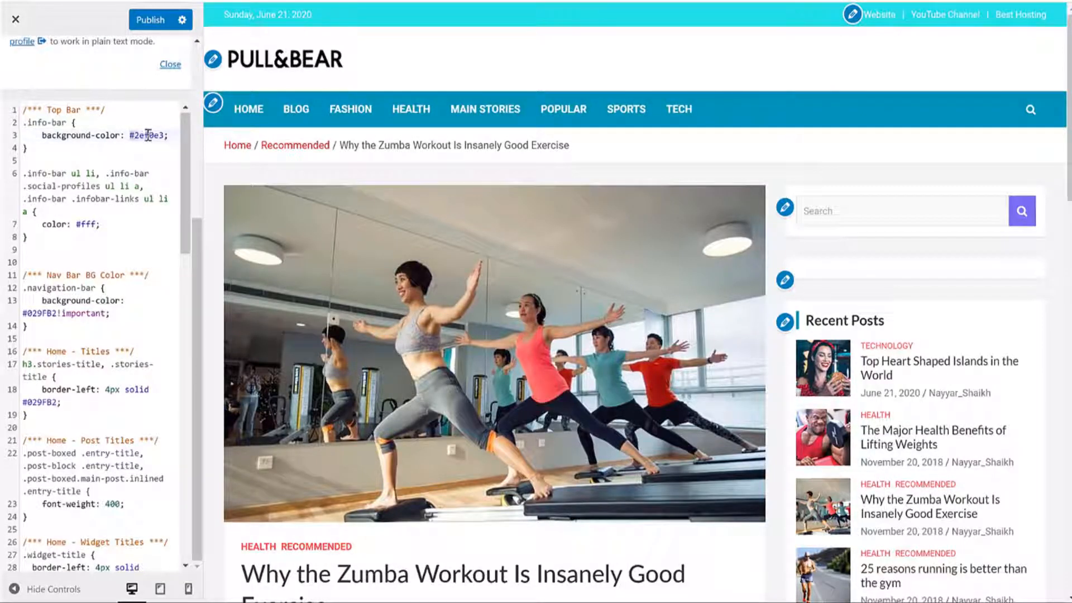
{"action": "key", "text": "ctrl+v"}
{"action": "key", "text": "Escape"}
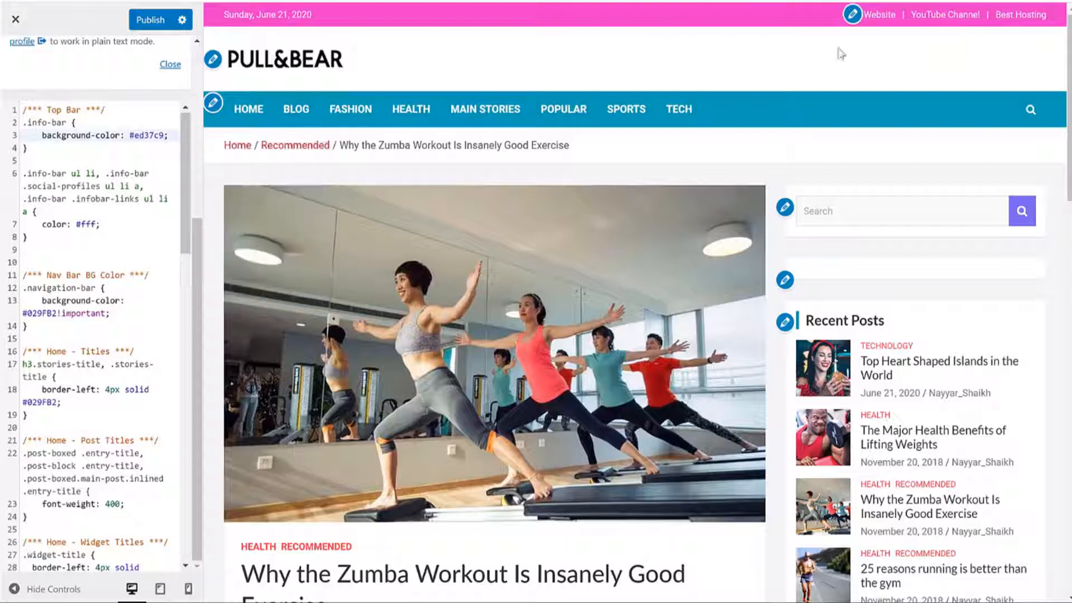
Step: Replace the navigation bar's background colour 029FB2 with #ed37c9
{"action": "scroll", "coordinate": [129, 209], "scroll_direction": "down", "scroll_amount": 5}
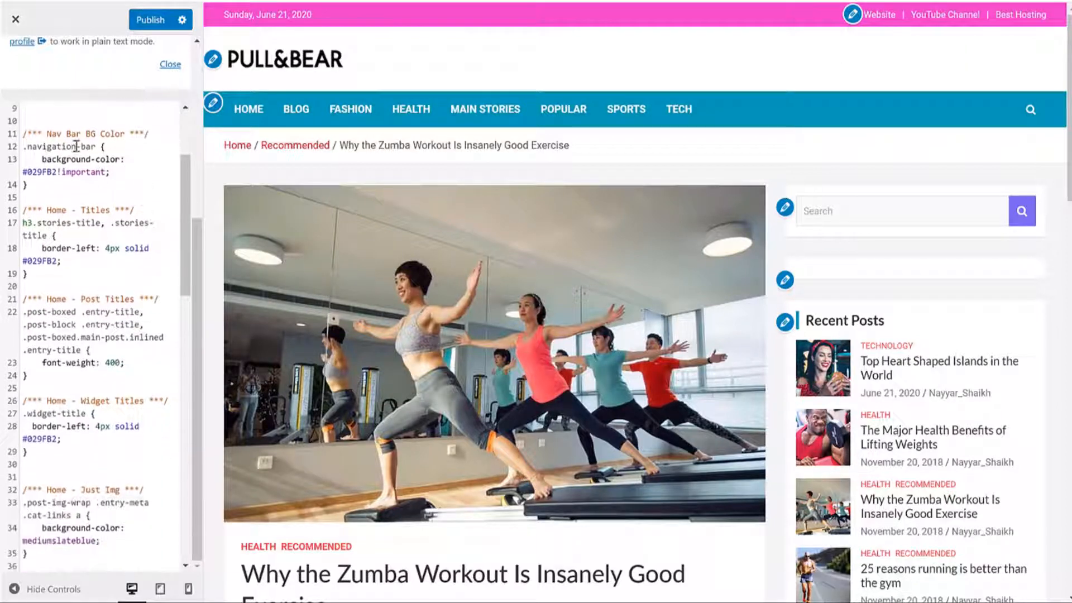
{"action": "left_click_drag", "start_coordinate": [48, 132], "coordinate": [124, 134]}
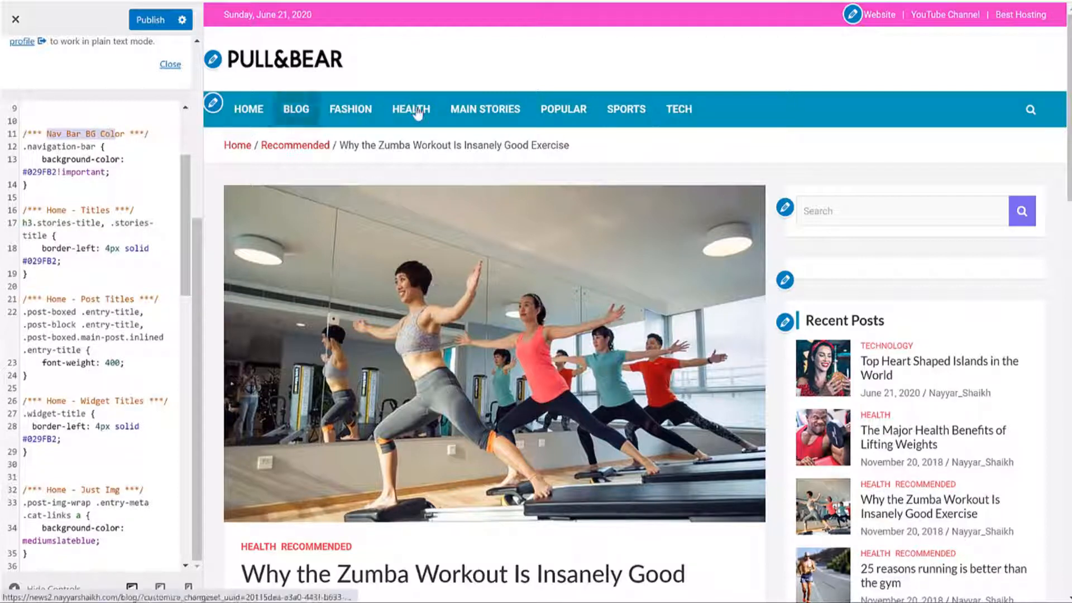
{"action": "left_click", "coordinate": [165, 185]}
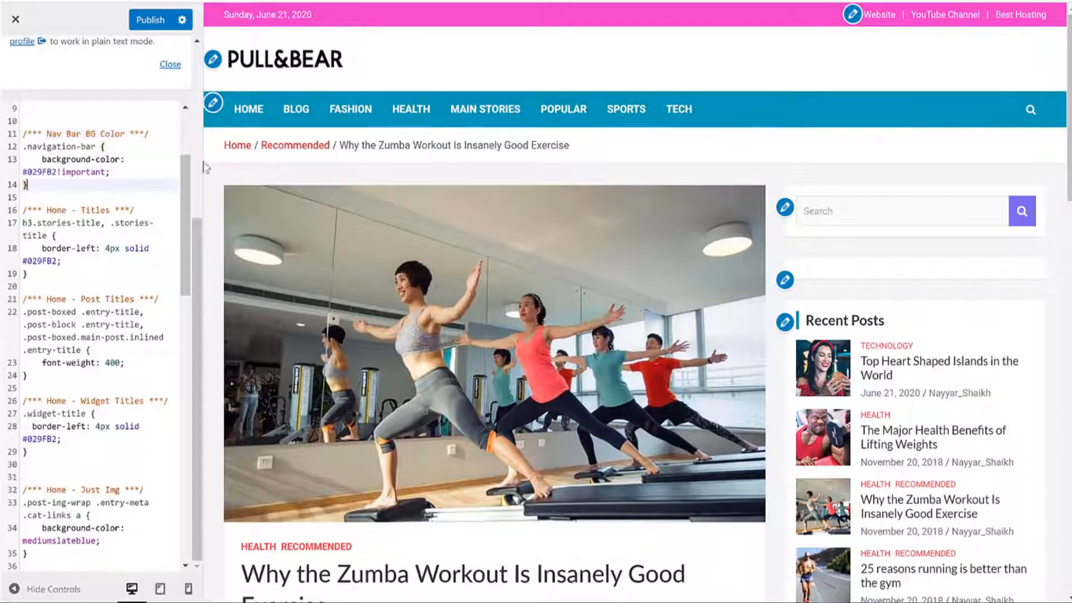
{"action": "left_click_drag", "start_coordinate": [56, 170], "coordinate": [27, 173]}
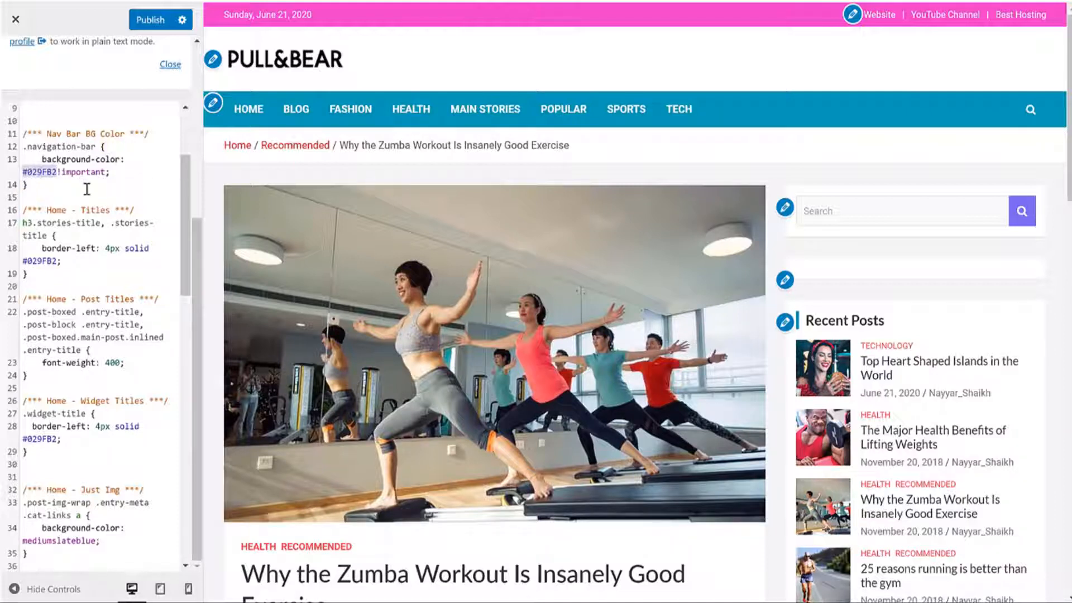
{"action": "key", "text": "ctrl+v"}
{"action": "key", "text": "Escape"}
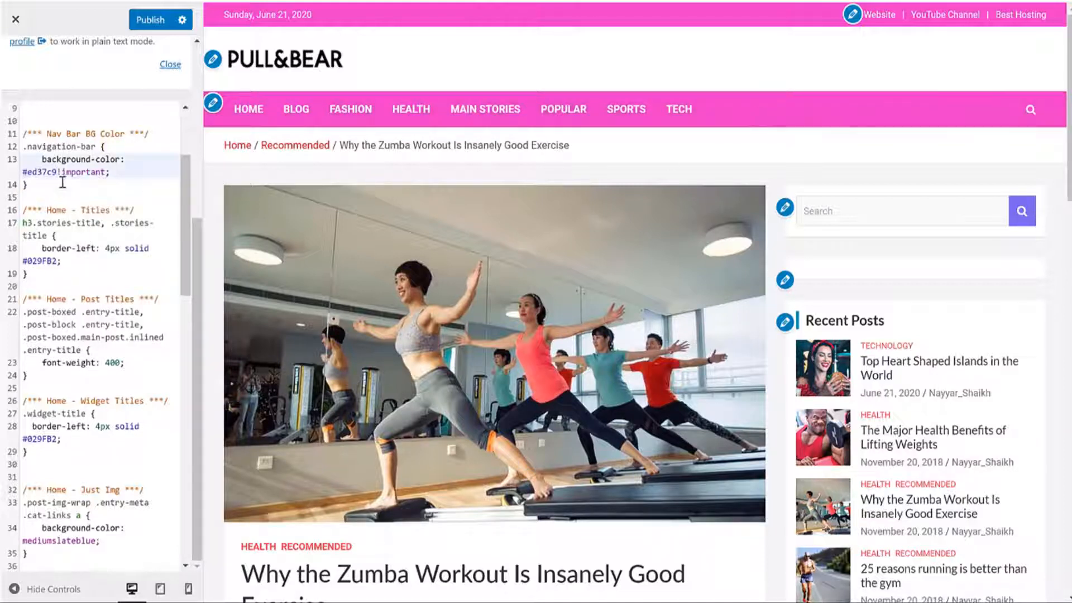
{"action": "left_click", "coordinate": [62, 183]}
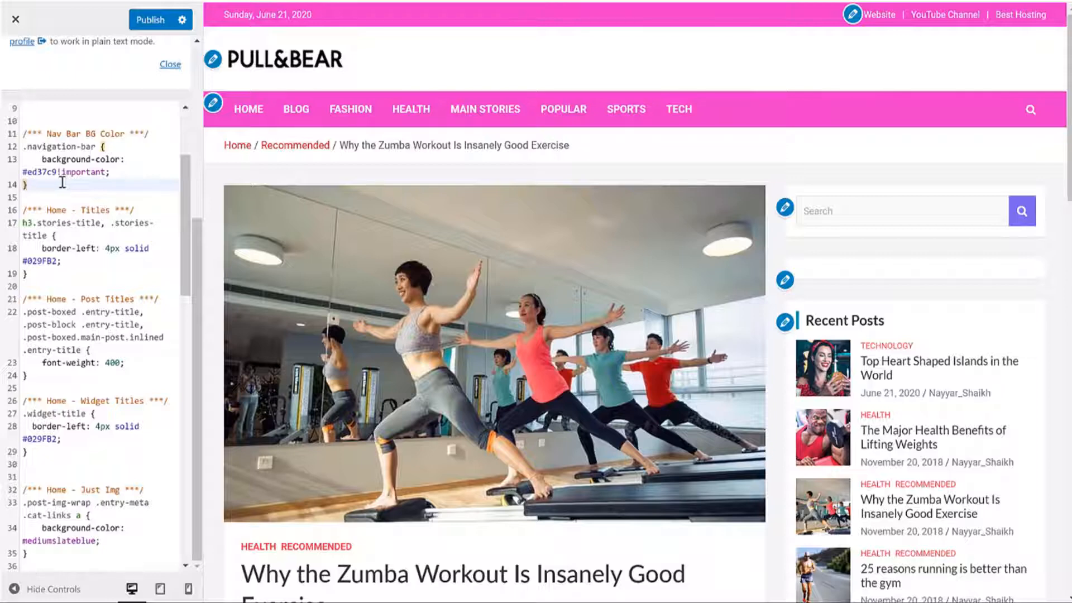
{"action": "scroll", "coordinate": [72, 190], "scroll_direction": "down", "scroll_amount": 3}
{"action": "left_click_drag", "start_coordinate": [44, 139], "coordinate": [69, 190]}
{"action": "left_click", "coordinate": [68, 189]}
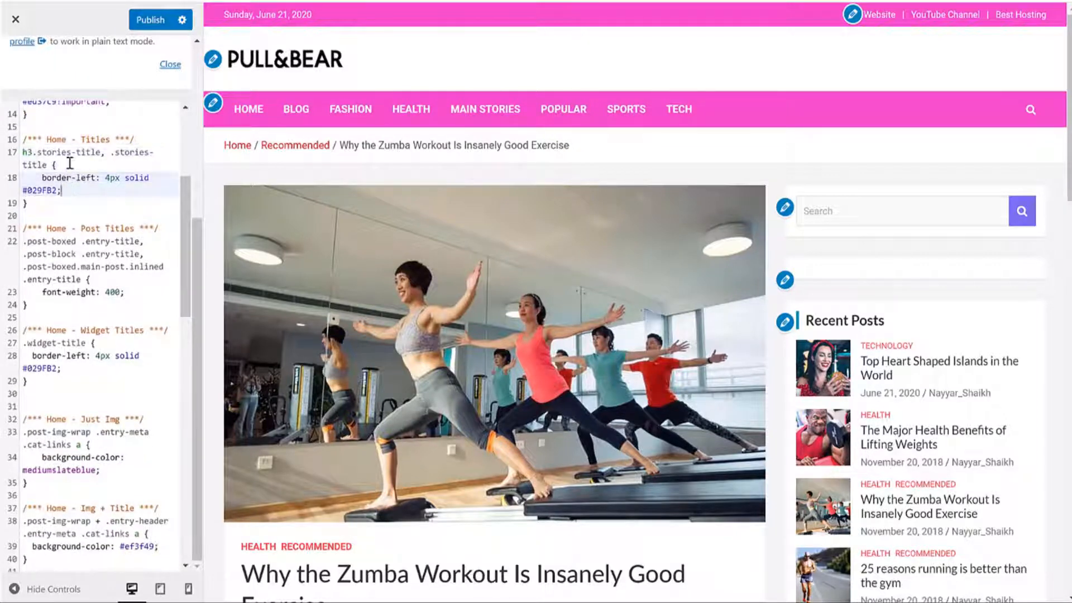
Step: Load the PULL&BEAR home page in the customizer preview via the logo
{"action": "scroll", "coordinate": [545, 247], "scroll_direction": "down", "scroll_amount": 4}
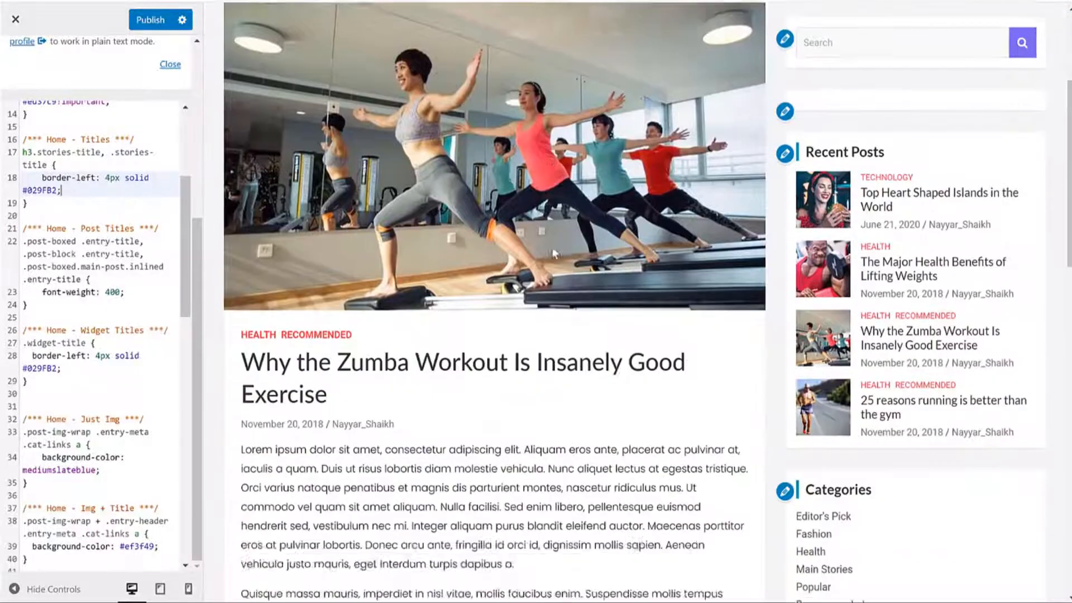
{"action": "scroll", "coordinate": [313, 115], "scroll_direction": "up", "scroll_amount": 4}
{"action": "left_click", "coordinate": [283, 72]}
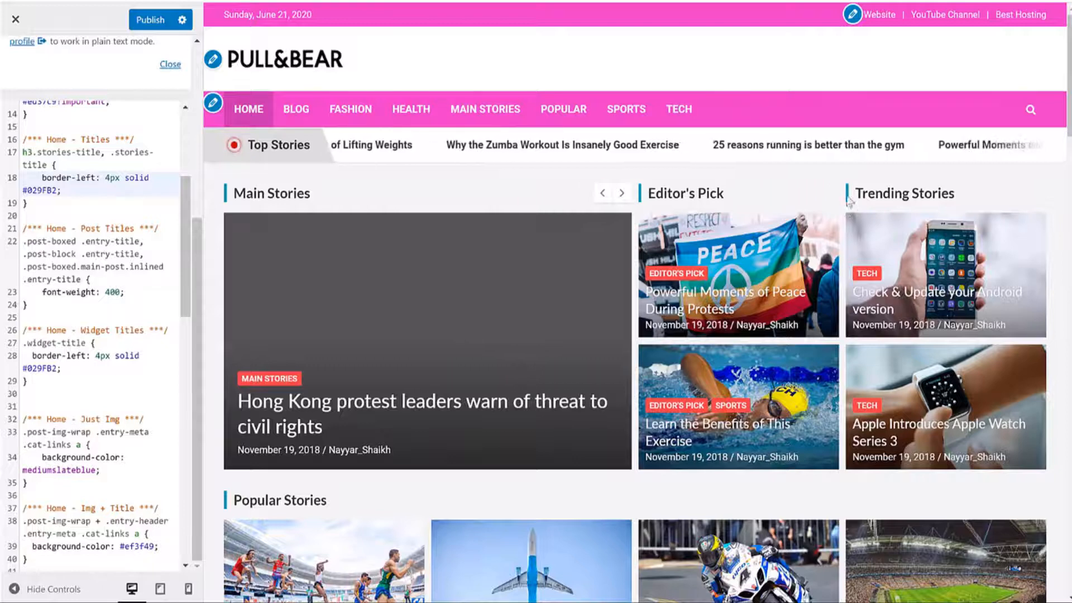
Step: Highlight the Home Post Titles rule and its font-weight 400 value
{"action": "scroll", "coordinate": [111, 256], "scroll_direction": "down", "scroll_amount": 2}
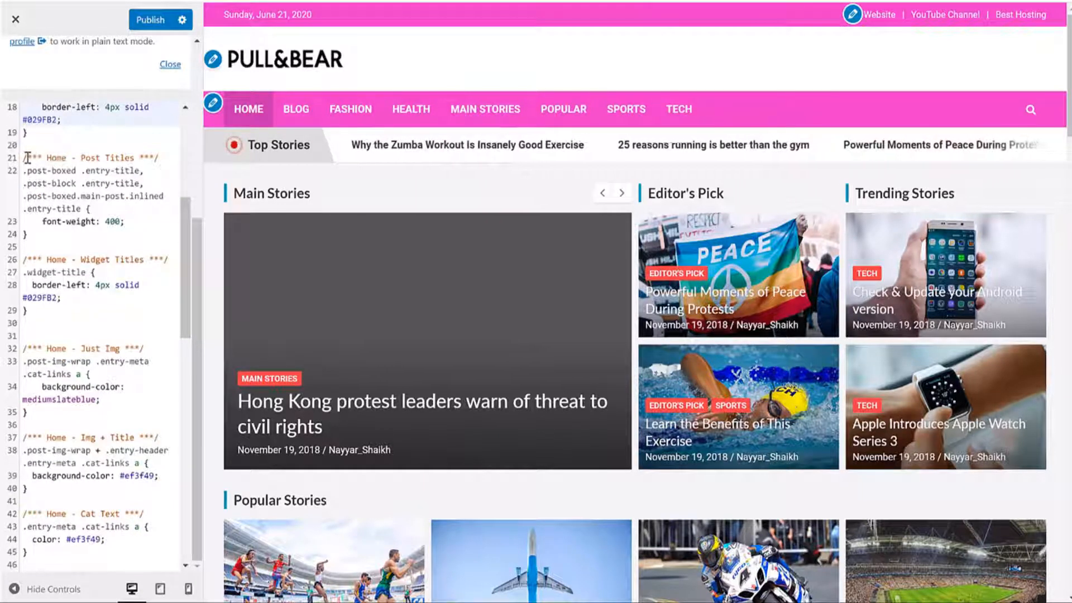
{"action": "left_click_drag", "start_coordinate": [28, 158], "coordinate": [136, 158]}
{"action": "left_click", "coordinate": [136, 158]}
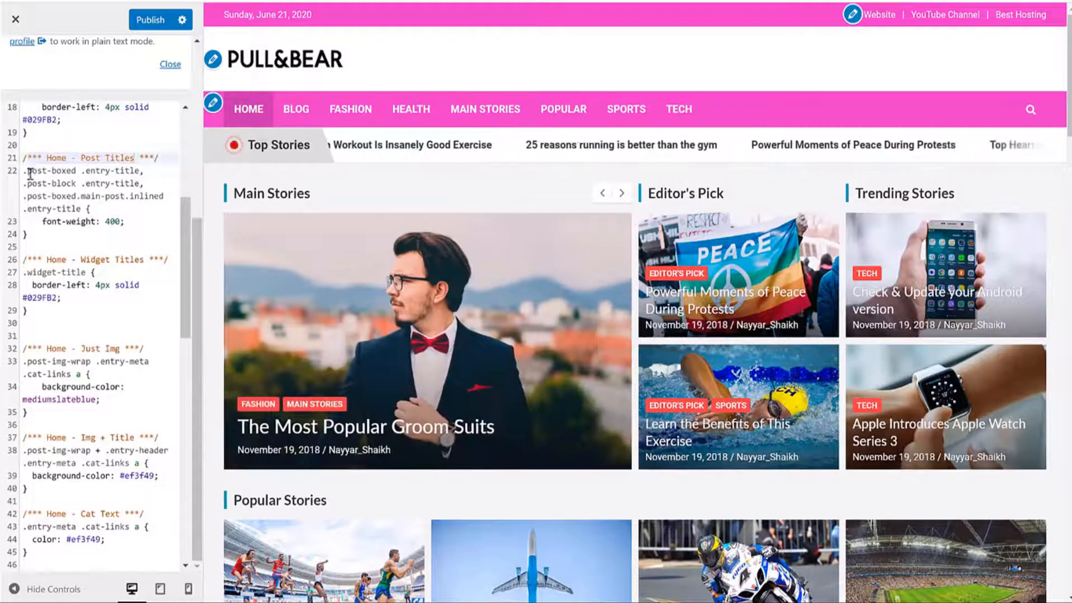
{"action": "left_click_drag", "start_coordinate": [22, 172], "coordinate": [124, 222]}
{"action": "left_click_drag", "start_coordinate": [43, 221], "coordinate": [121, 226]}
{"action": "scroll", "coordinate": [597, 329], "scroll_direction": "down", "scroll_amount": 8}
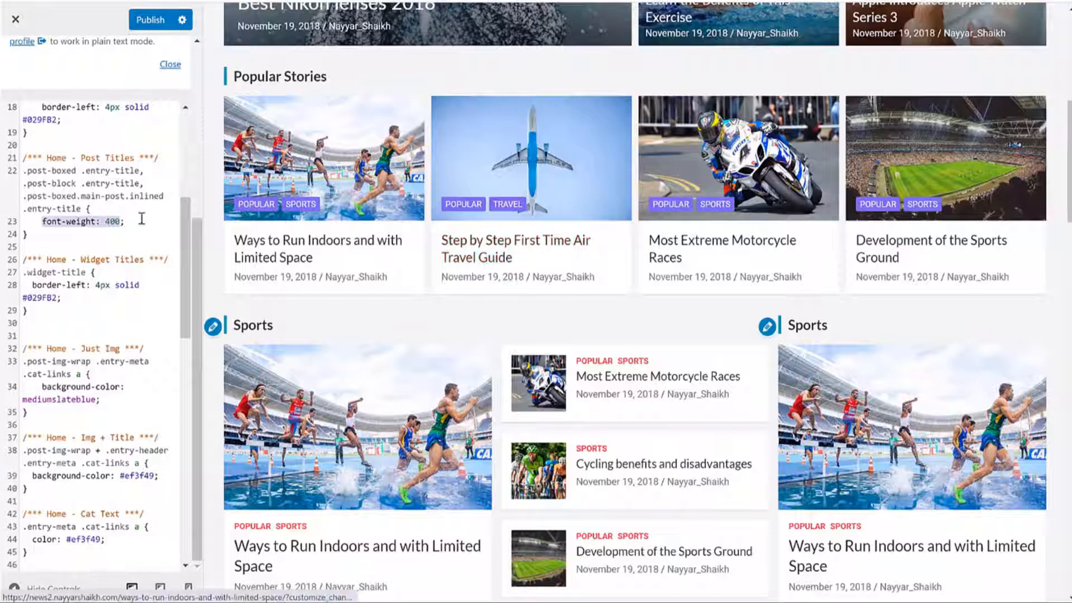
{"action": "left_click", "coordinate": [117, 222]}
{"action": "left_click", "coordinate": [110, 221]}
{"action": "key", "text": "BackSpace"}
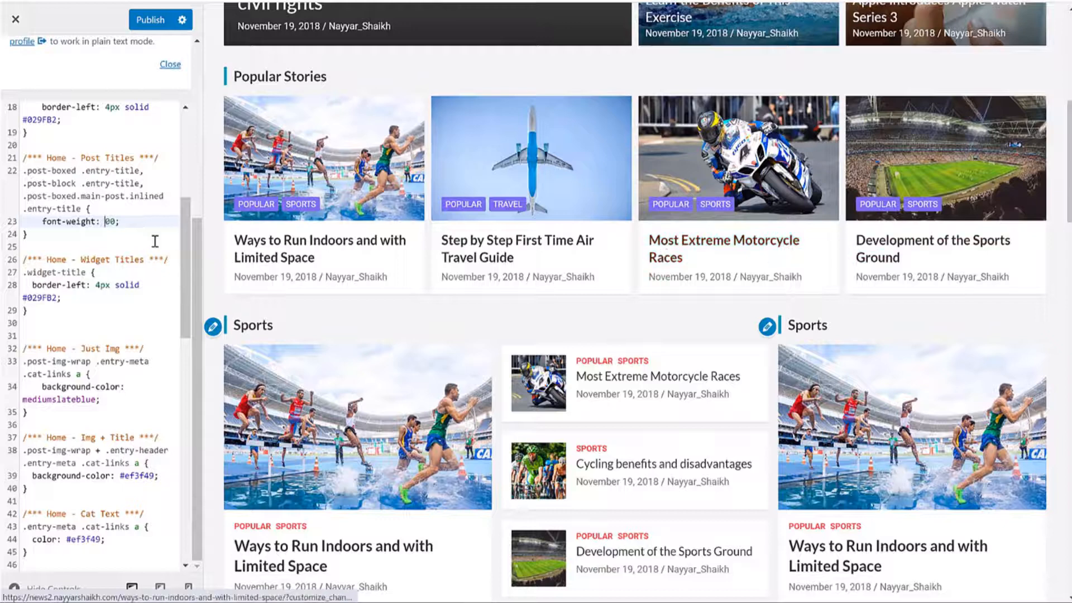
{"action": "type", "text": "4"}
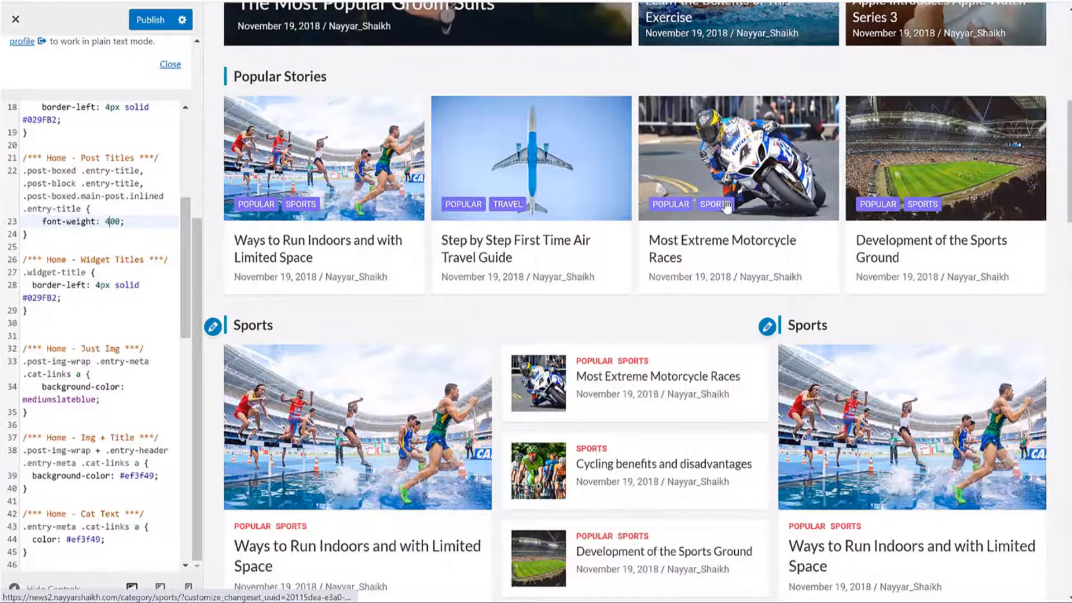
{"action": "key", "text": "BackSpace"}
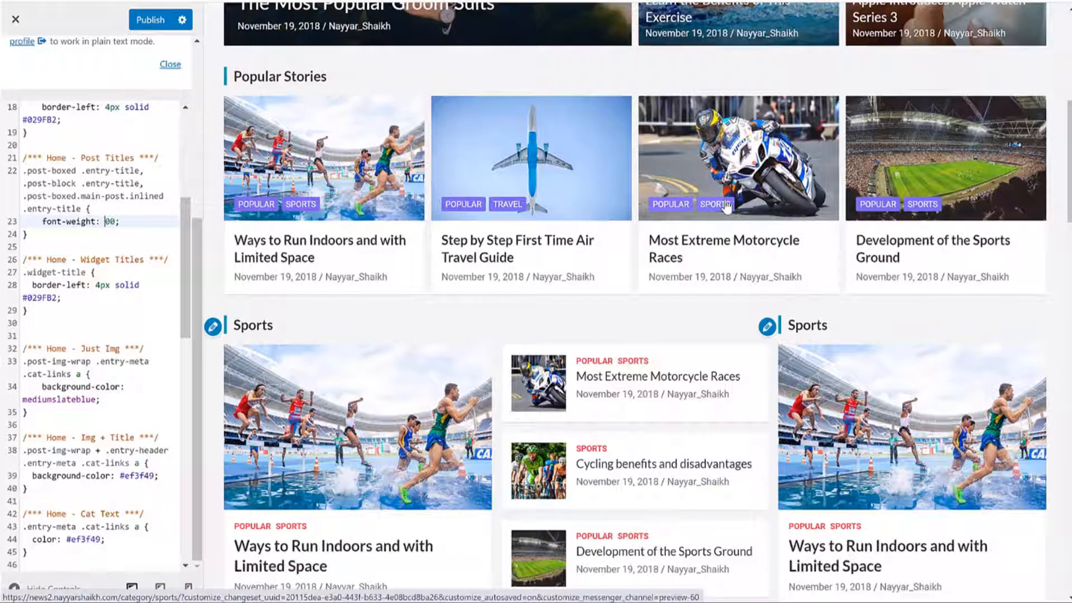
{"action": "type", "text": "1"}
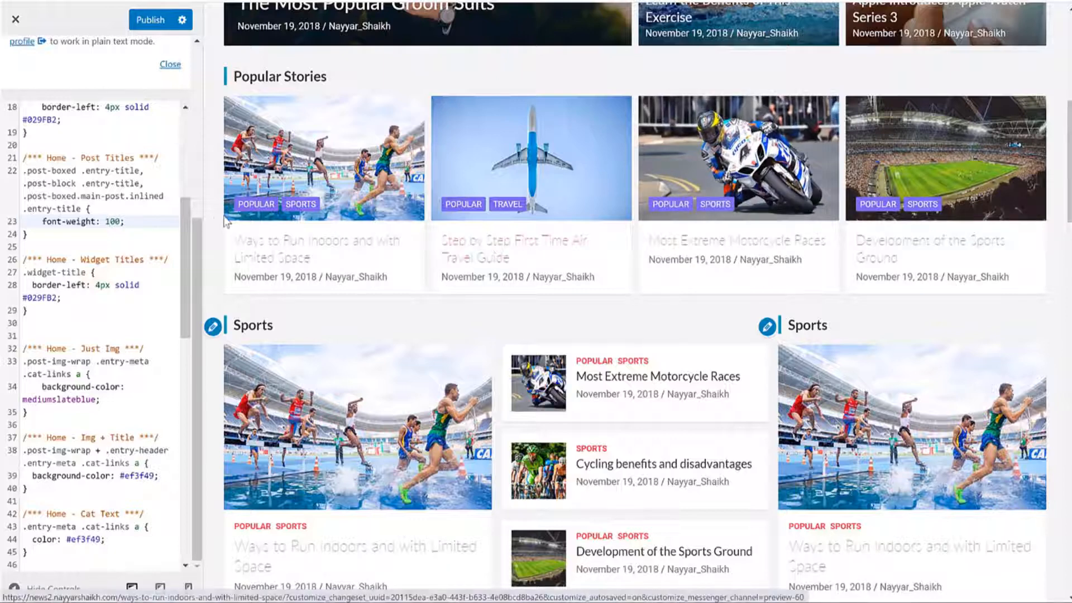
{"action": "key", "text": "BackSpace"}
{"action": "type", "text": "1"}
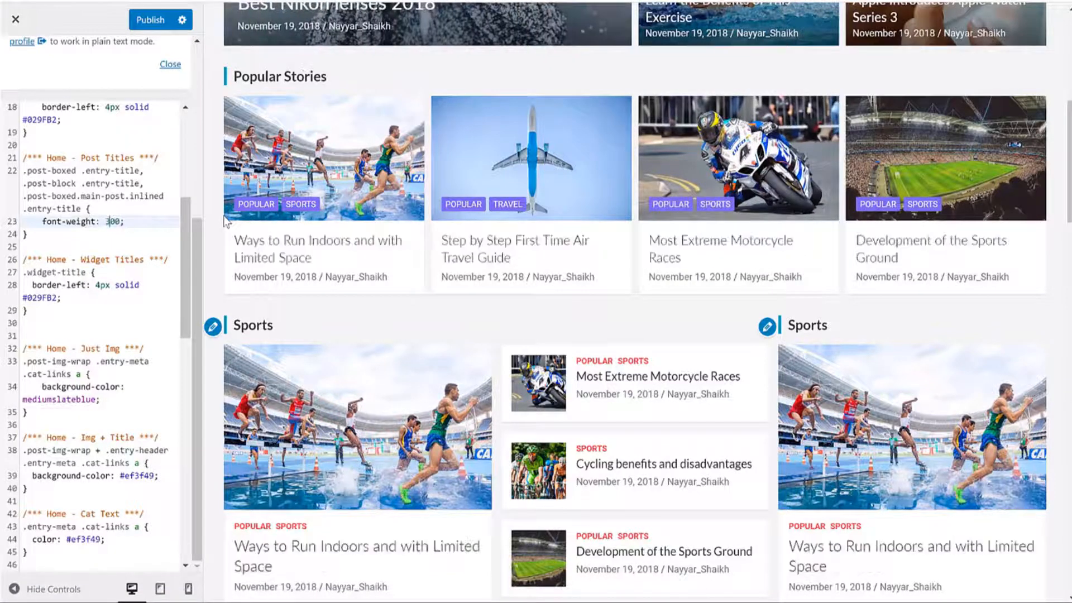
{"action": "key", "text": "BackSpace"}
{"action": "type", "text": "4"}
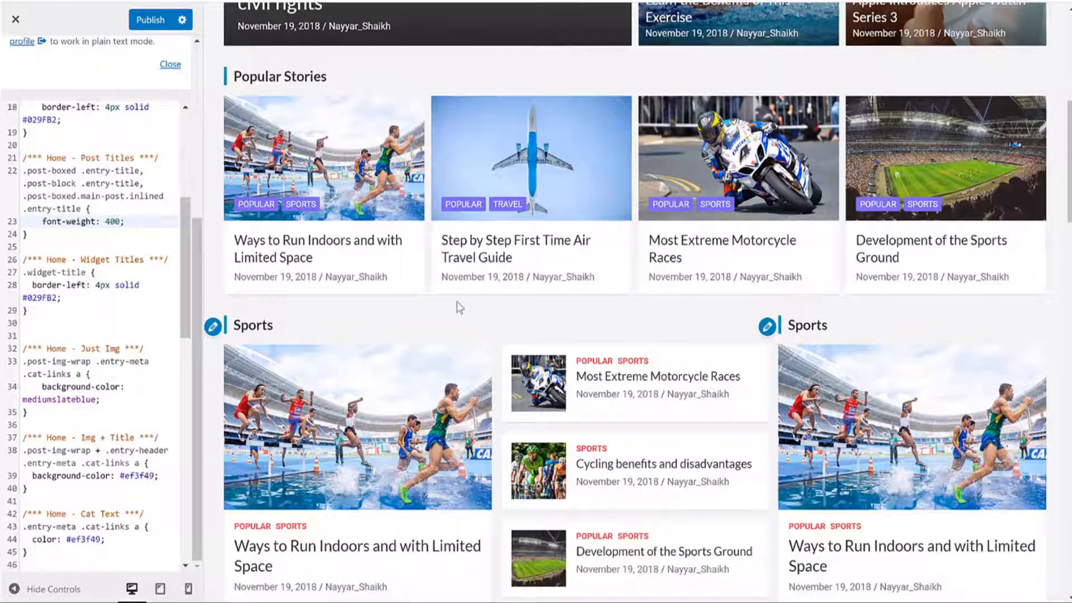
{"action": "key", "text": "BackSpace"}
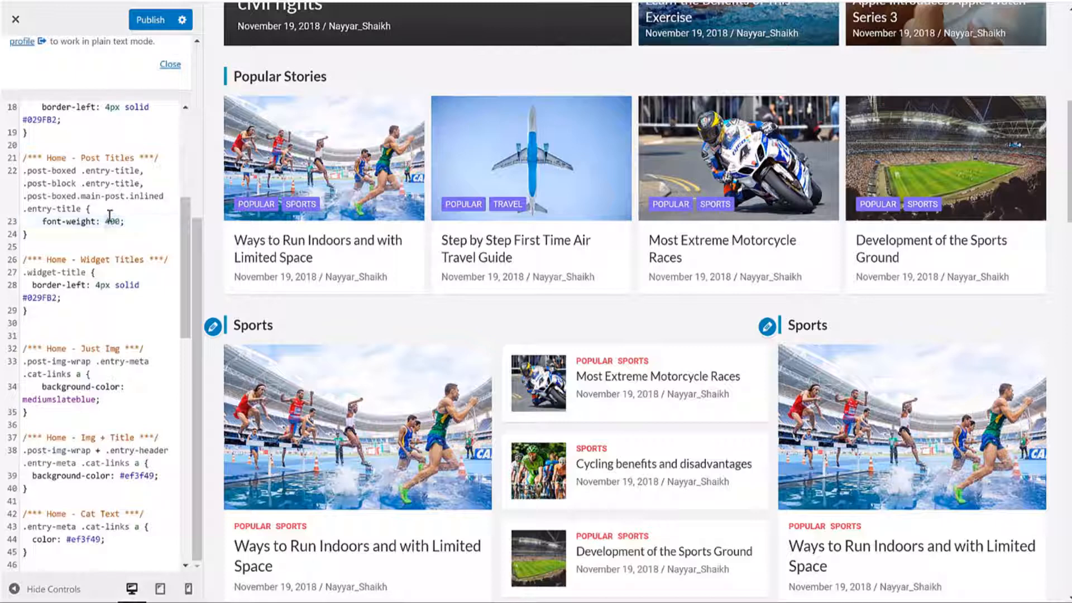
{"action": "type", "text": "9"}
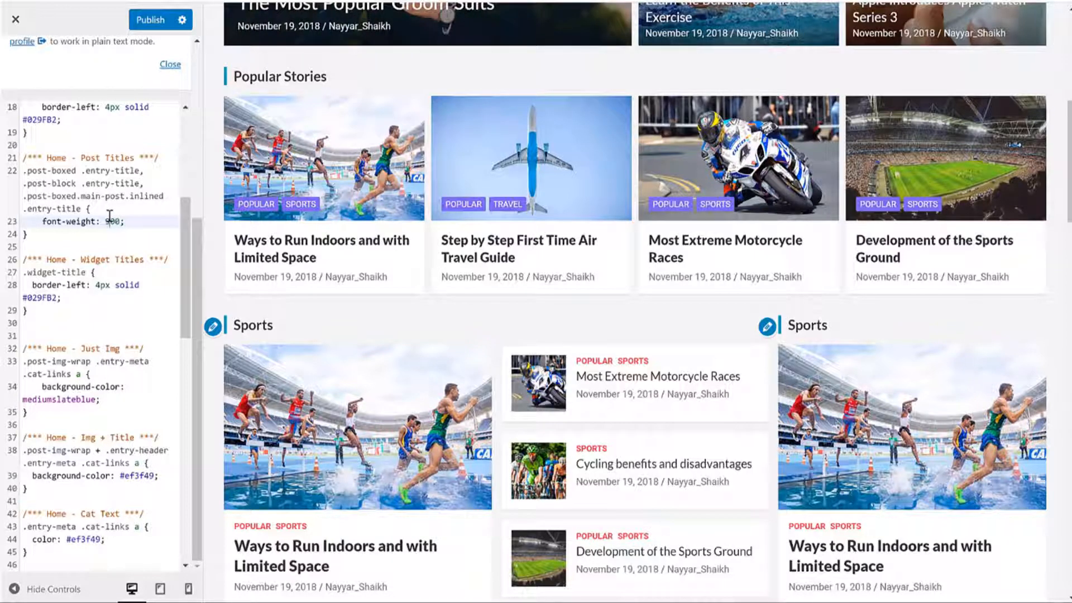
{"action": "key", "text": "BackSpace"}
{"action": "type", "text": "4"}
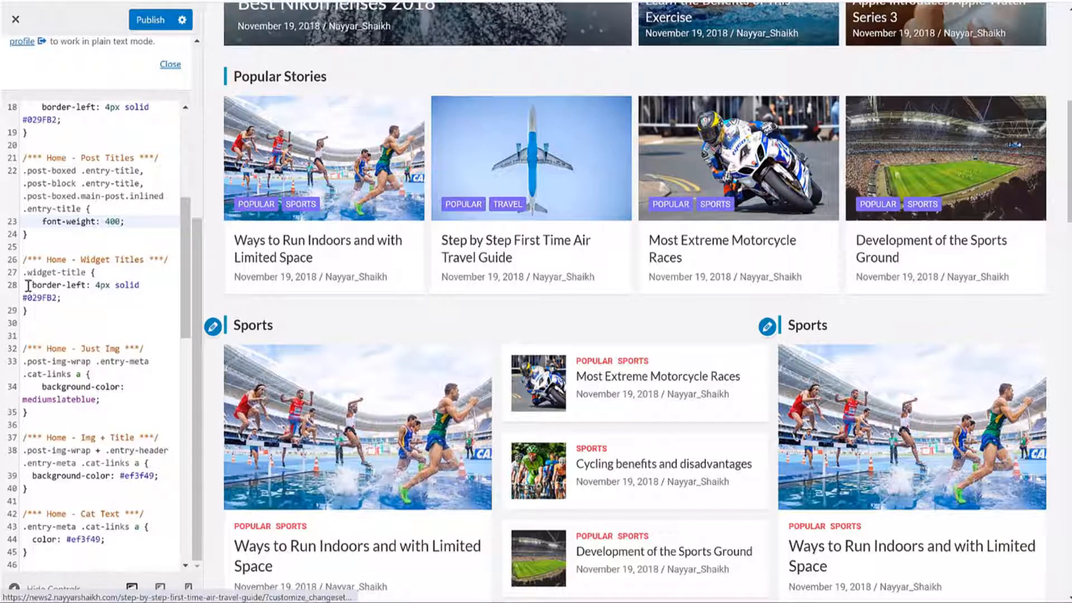
{"action": "left_click_drag", "start_coordinate": [34, 269], "coordinate": [64, 298]}
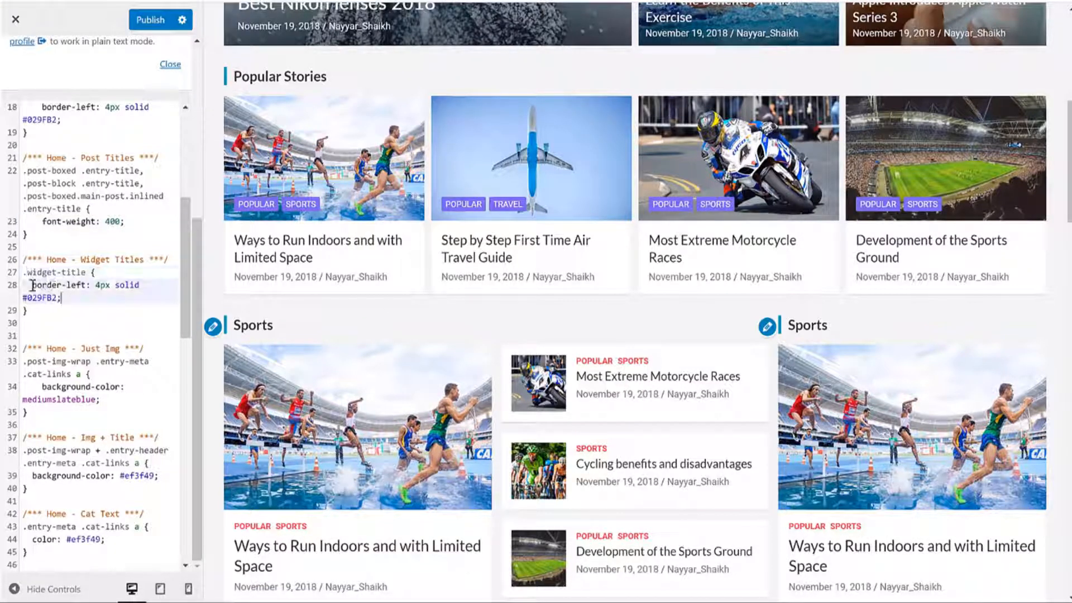
{"action": "left_click", "coordinate": [64, 286]}
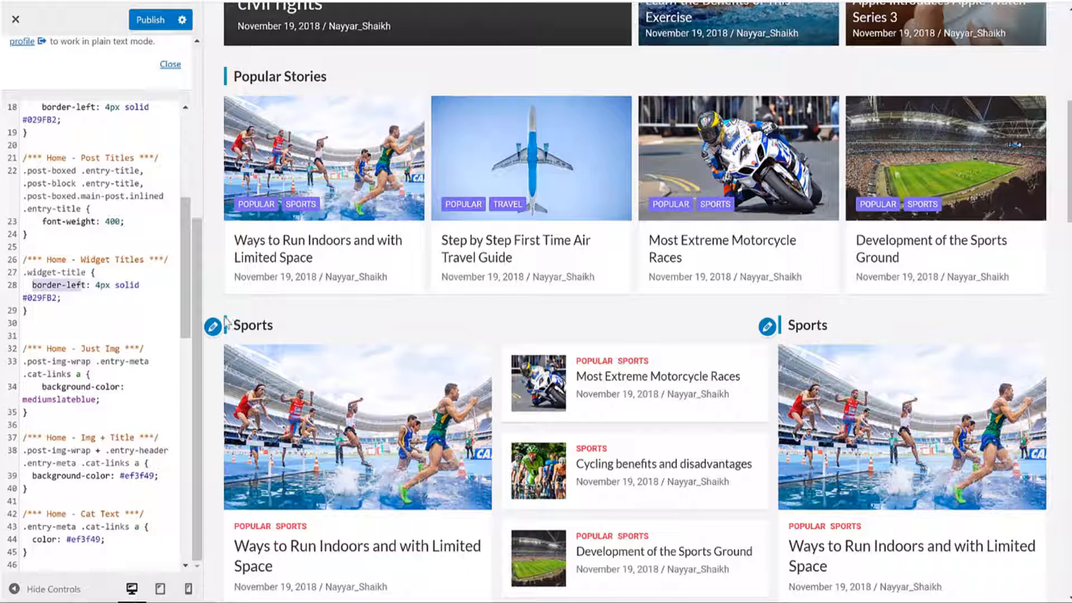
{"action": "scroll", "coordinate": [48, 325], "scroll_direction": "down", "scroll_amount": 4}
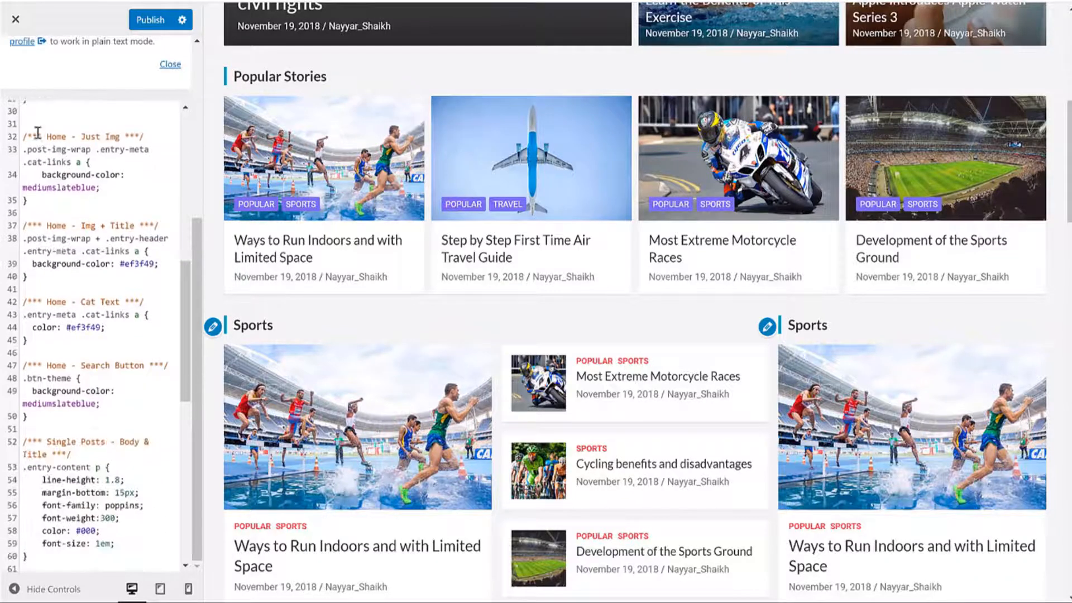
{"action": "left_click_drag", "start_coordinate": [38, 133], "coordinate": [126, 137]}
{"action": "scroll", "coordinate": [619, 303], "scroll_direction": "up", "scroll_amount": 2}
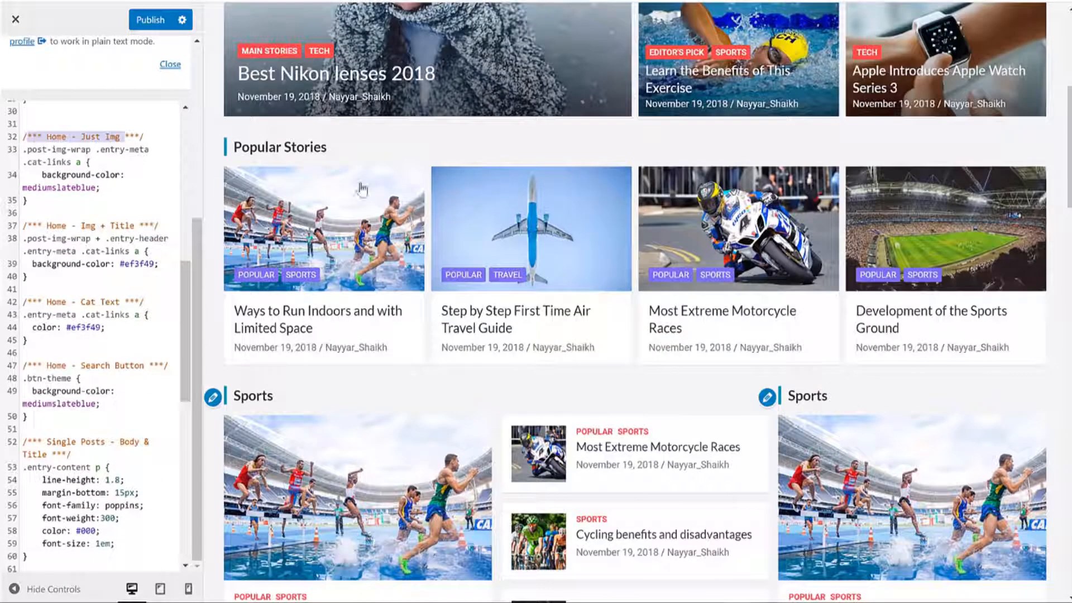
{"action": "scroll", "coordinate": [682, 255], "scroll_direction": "down", "scroll_amount": 15}
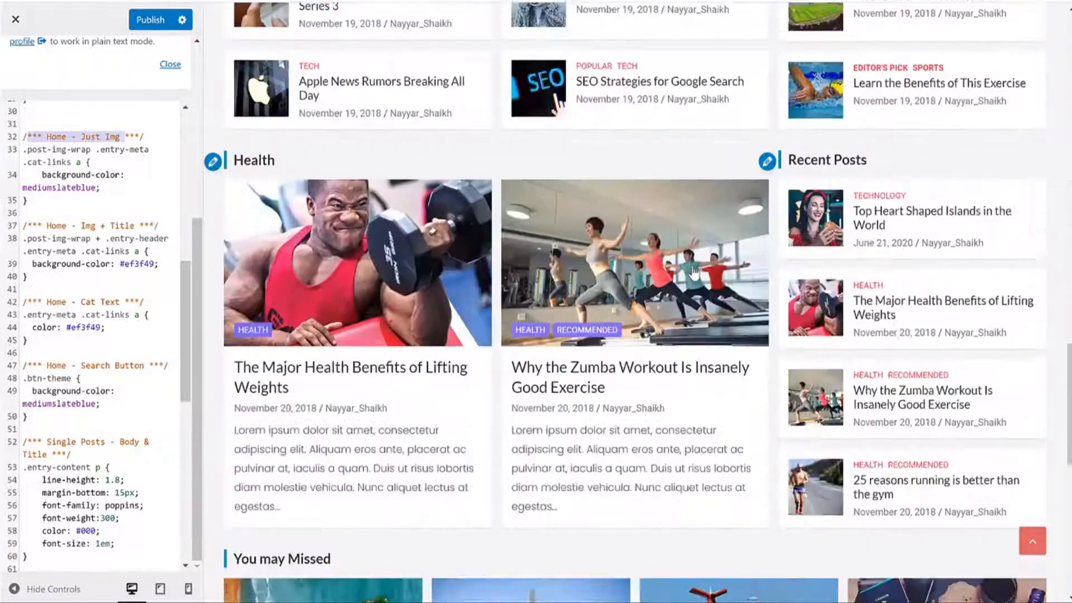
{"action": "scroll", "coordinate": [694, 273], "scroll_direction": "down", "scroll_amount": 3}
{"action": "scroll", "coordinate": [693, 269], "scroll_direction": "up", "scroll_amount": 3}
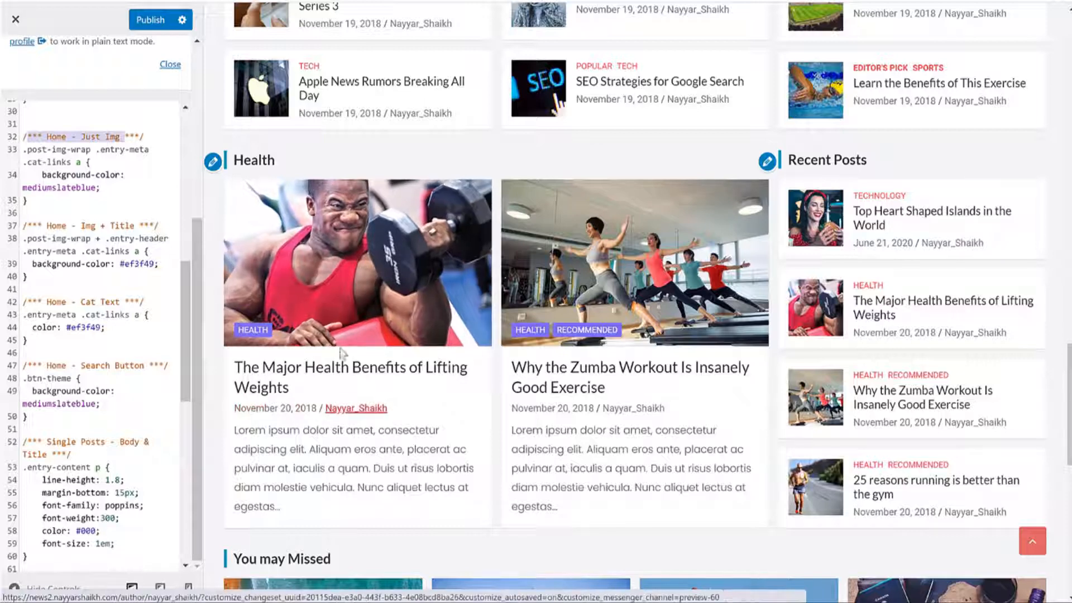
{"action": "left_click", "coordinate": [114, 173]}
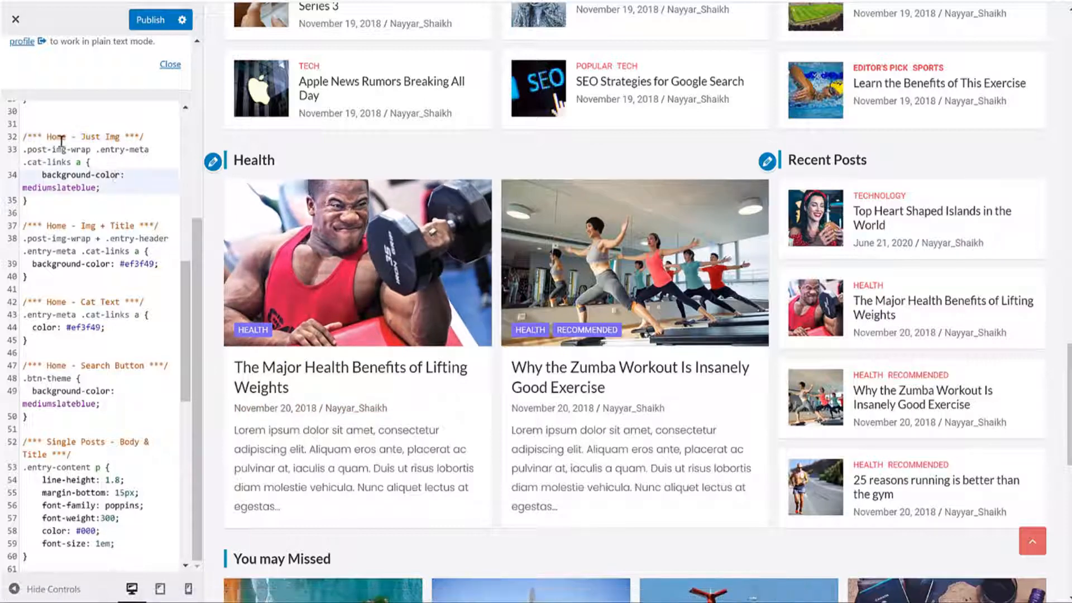
{"action": "left_click_drag", "start_coordinate": [47, 174], "coordinate": [116, 174]}
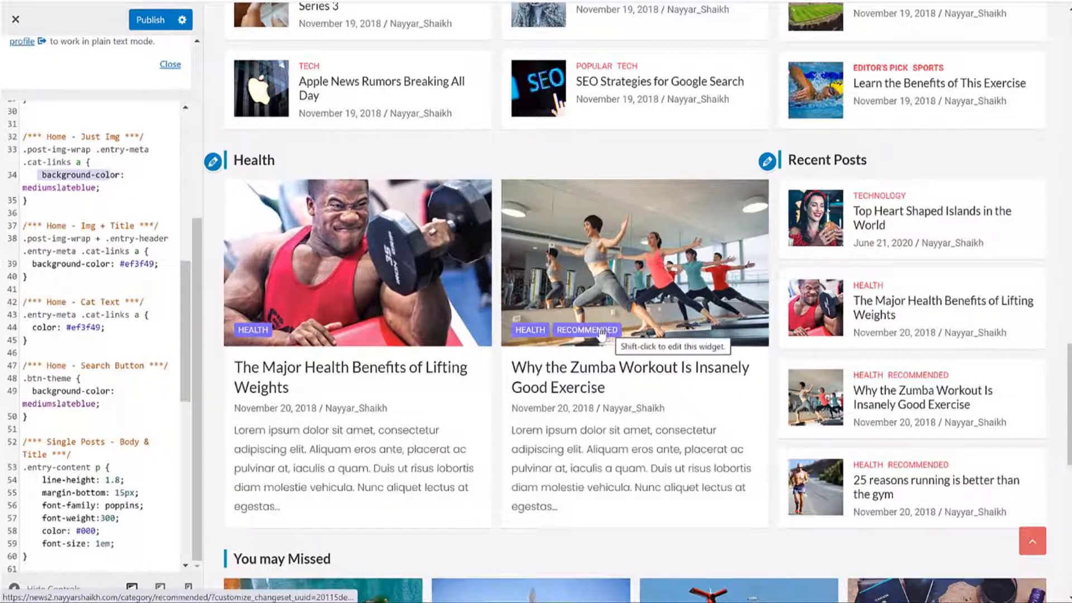
{"action": "left_click", "coordinate": [92, 187]}
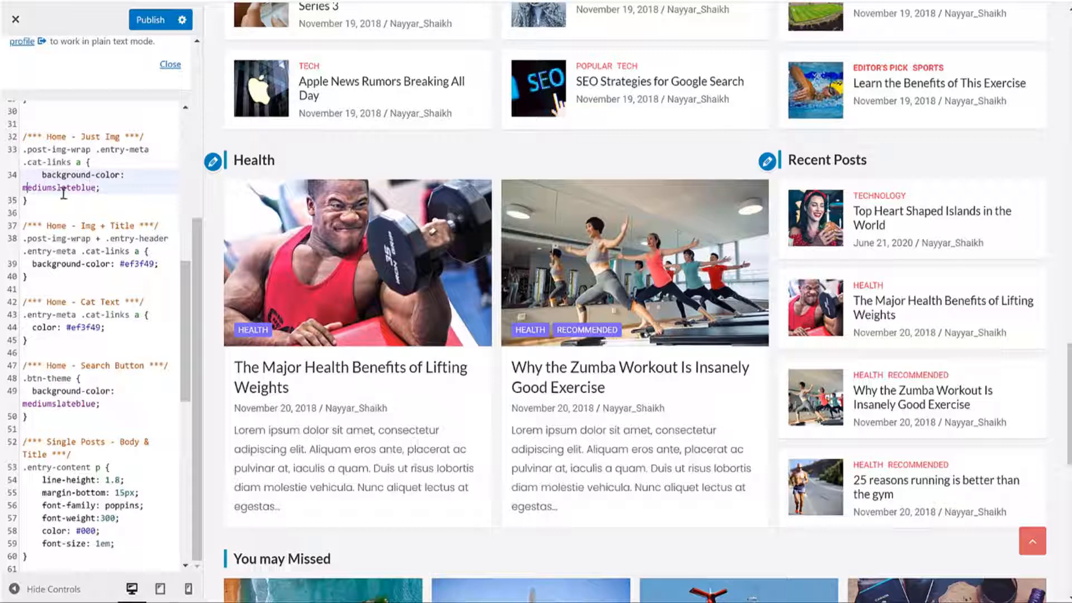
{"action": "double_click", "coordinate": [90, 191]}
{"action": "left_click", "coordinate": [93, 190]}
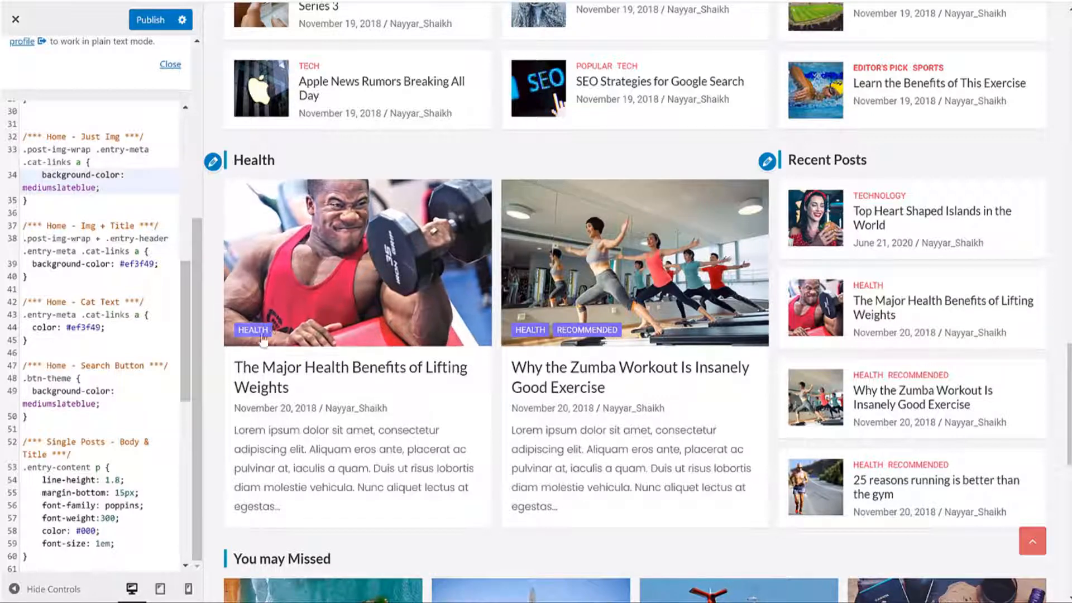
{"action": "left_click_drag", "start_coordinate": [91, 190], "coordinate": [32, 192]}
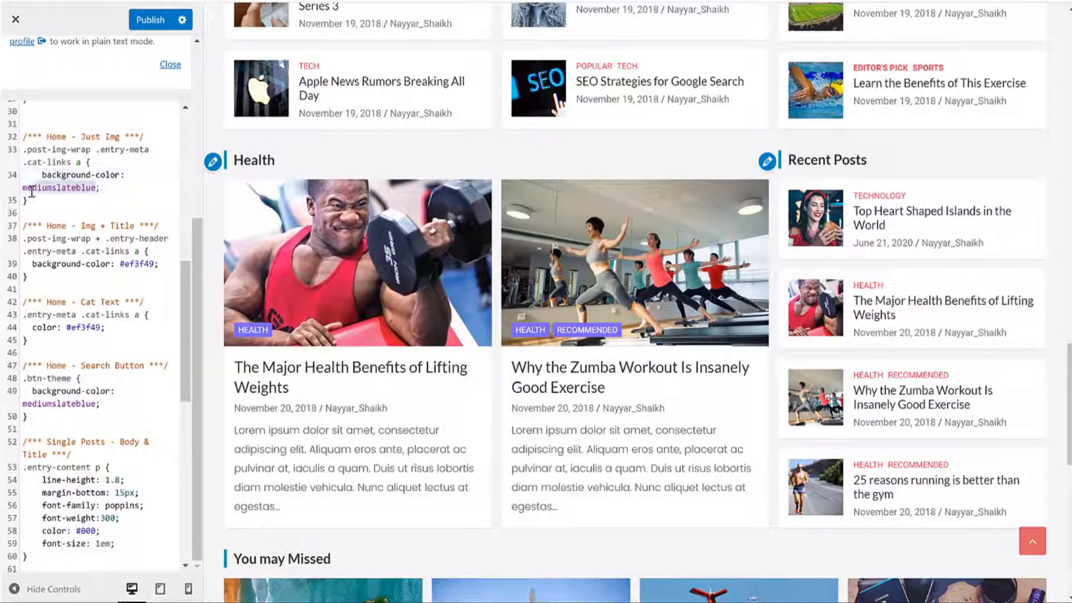
Step: Delete mediumslateblue from the image category labels' background-color on line 34
{"action": "key", "text": "BackSpace"}
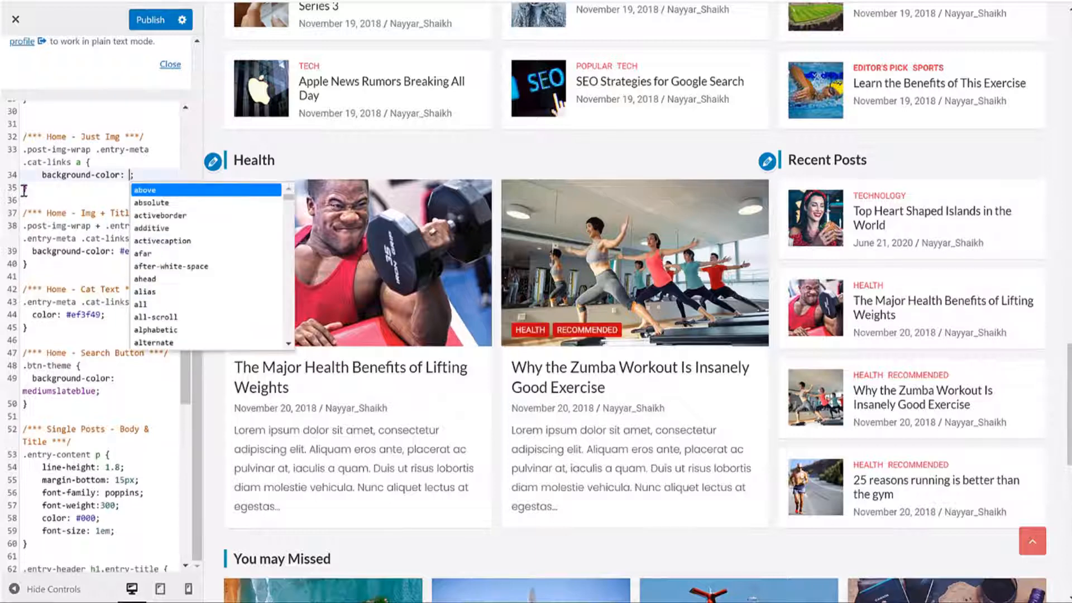
{"action": "key", "text": "Escape"}
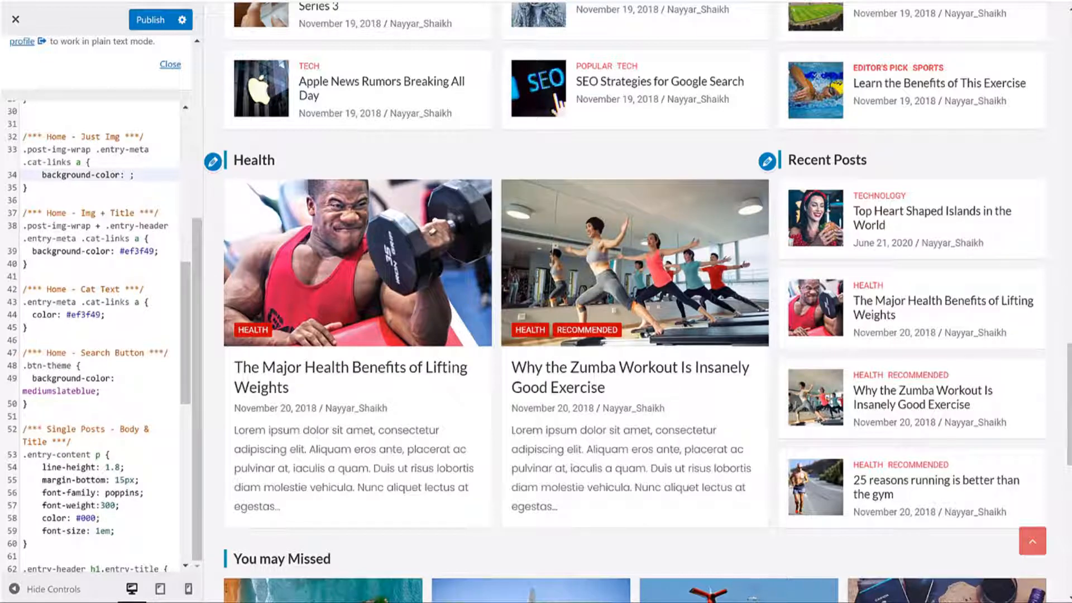
{"action": "key", "text": "ctrl+Tab"}
Step: Settle on pale sky blue #8dd0fc in Google's colour picker and select its hex code
{"action": "left_click", "coordinate": [342, 220]}
{"action": "left_click", "coordinate": [360, 221]}
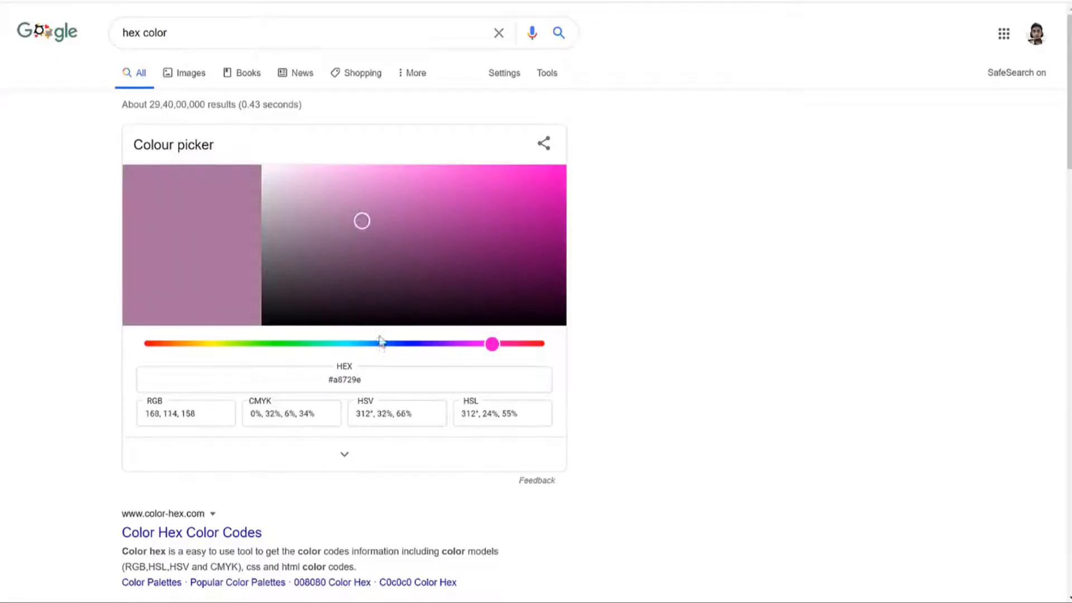
{"action": "left_click", "coordinate": [375, 343]}
{"action": "left_click", "coordinate": [248, 344]}
{"action": "left_click", "coordinate": [208, 343]}
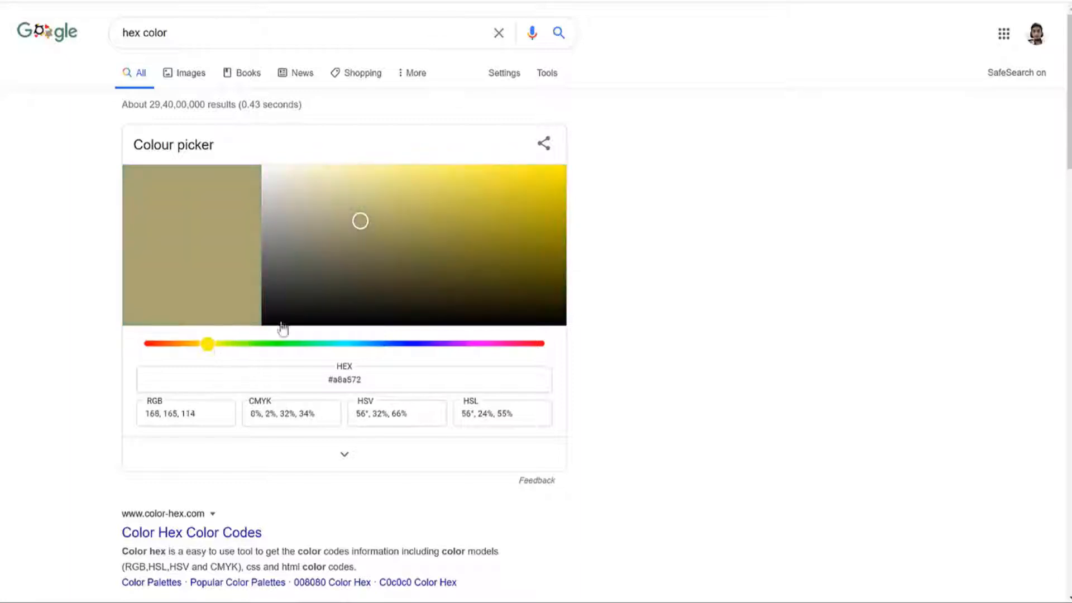
{"action": "left_click", "coordinate": [480, 206]}
{"action": "left_click", "coordinate": [468, 185]}
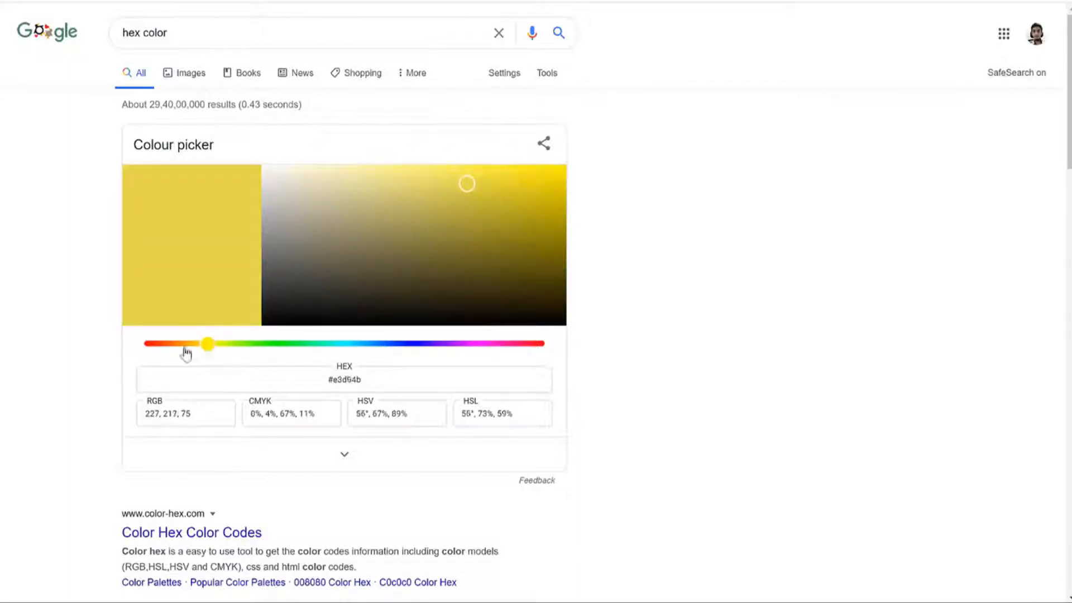
{"action": "left_click_drag", "start_coordinate": [185, 353], "coordinate": [380, 352]}
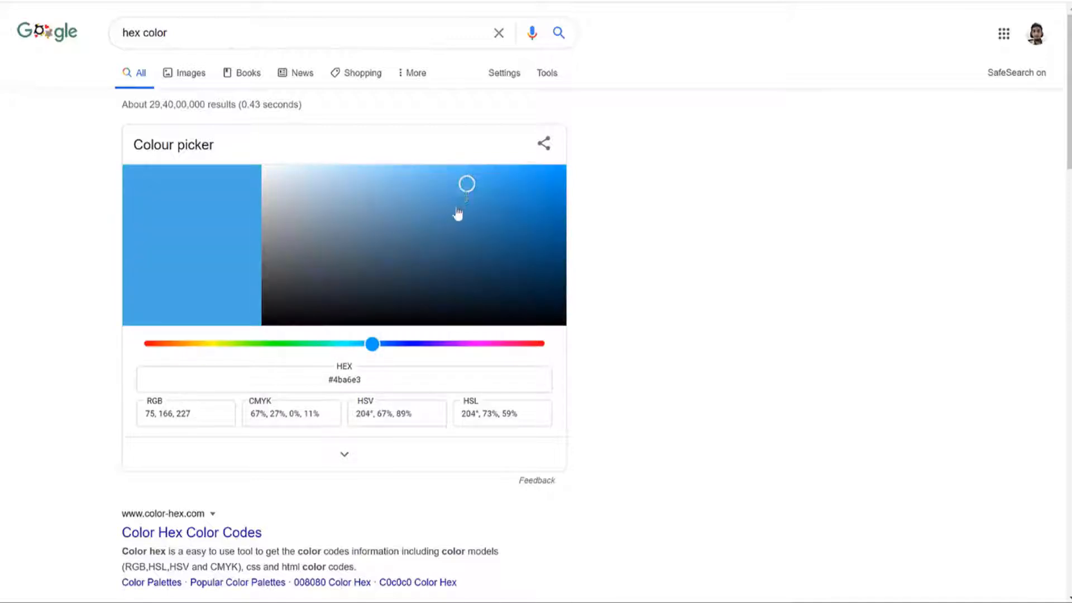
{"action": "left_click_drag", "start_coordinate": [458, 214], "coordinate": [396, 168]}
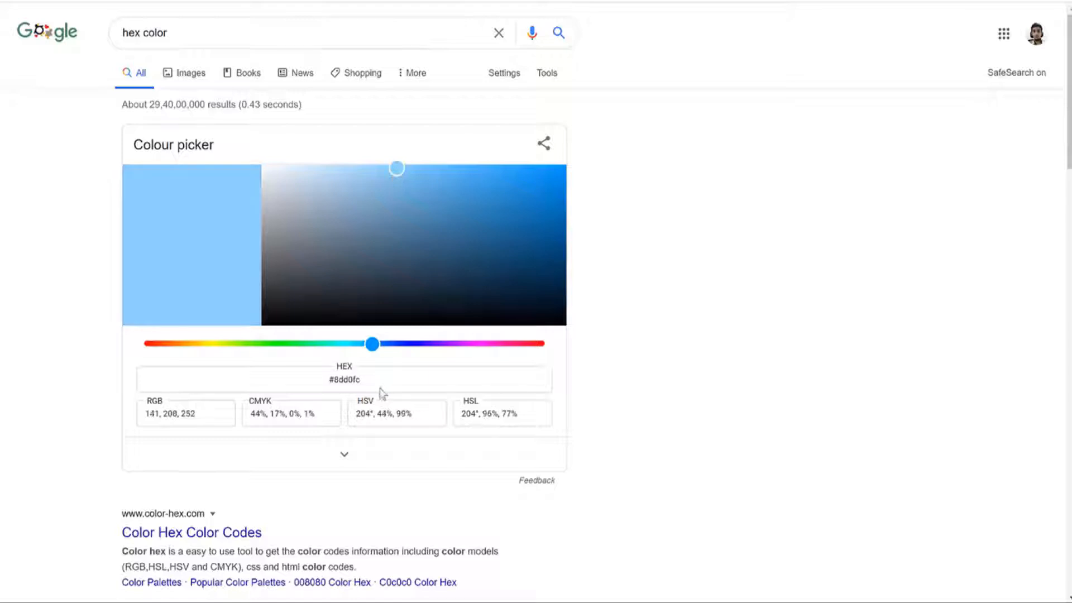
{"action": "left_click_drag", "start_coordinate": [369, 380], "coordinate": [298, 380]}
{"action": "key", "text": "ctrl+c"}
Step: Paste #8dd0fc as the image-only category labels' background and scroll the preview to check them
{"action": "key", "text": "ctrl+shift+Tab"}
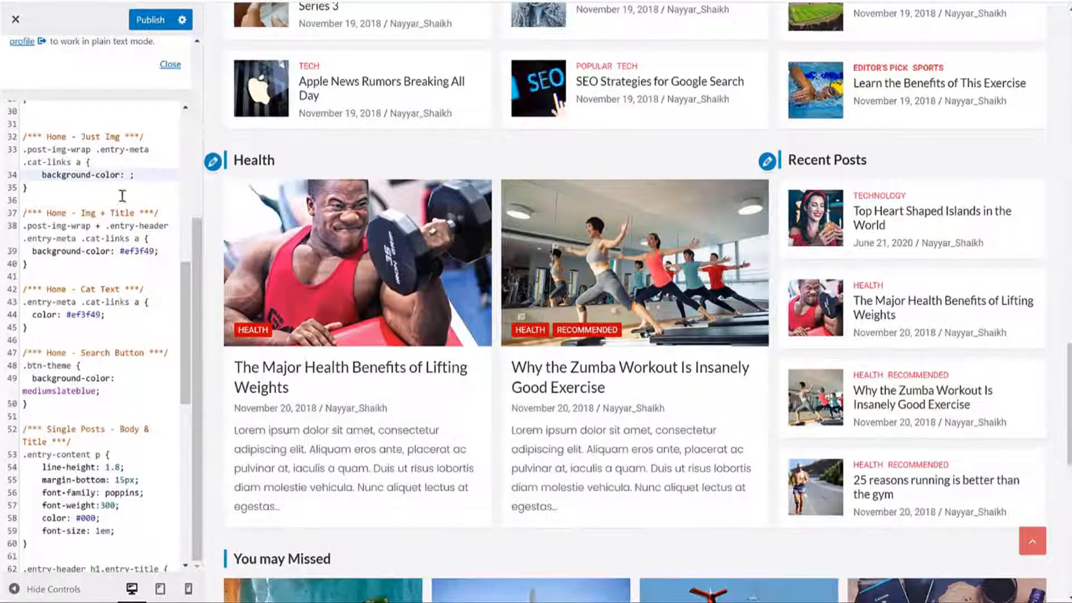
{"action": "key", "text": "ctrl+v"}
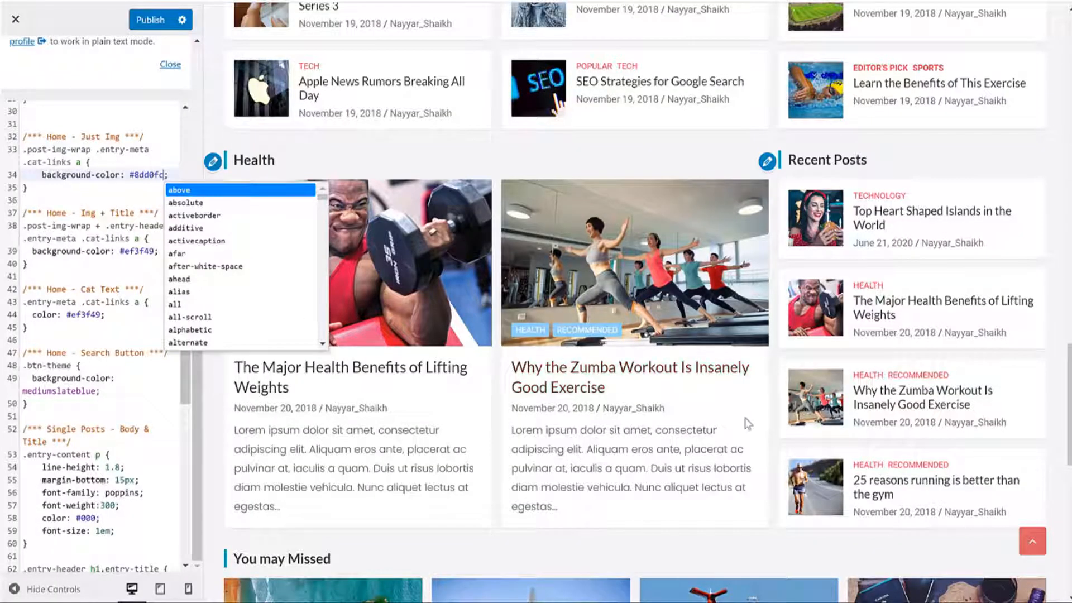
{"action": "key", "text": "Escape"}
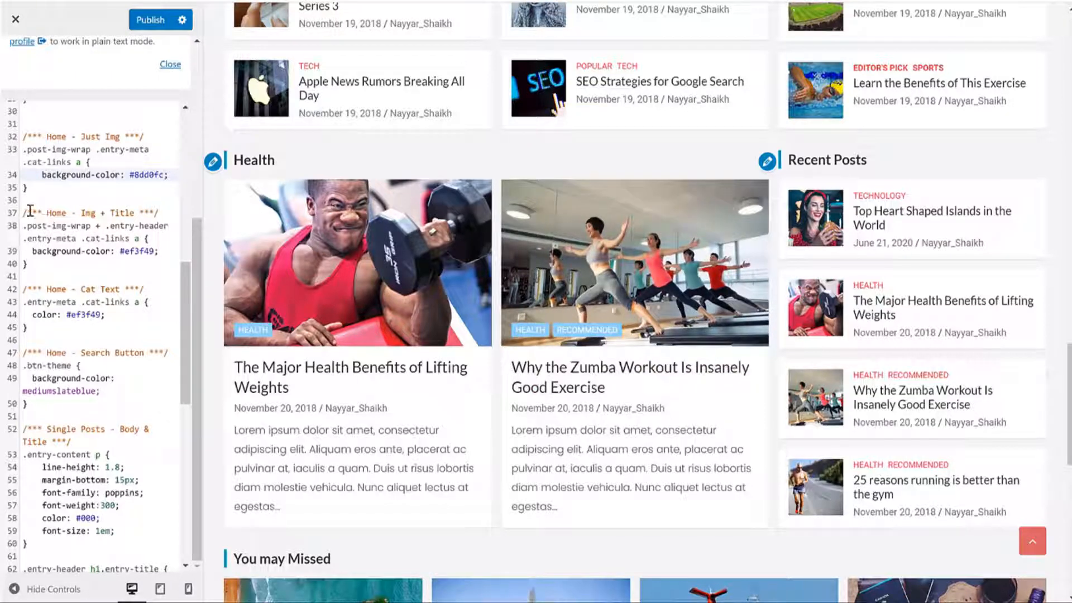
{"action": "left_click_drag", "start_coordinate": [30, 210], "coordinate": [136, 209]}
{"action": "scroll", "coordinate": [512, 270], "scroll_direction": "up", "scroll_amount": 10}
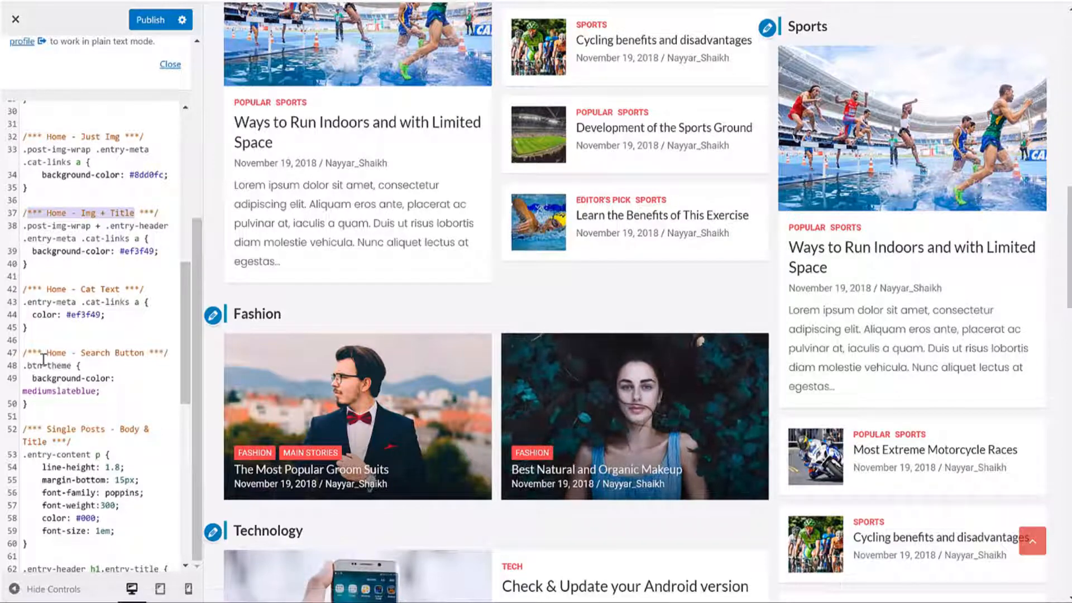
{"action": "left_click_drag", "start_coordinate": [32, 352], "coordinate": [101, 391]}
{"action": "scroll", "coordinate": [710, 260], "scroll_direction": "up", "scroll_amount": 10}
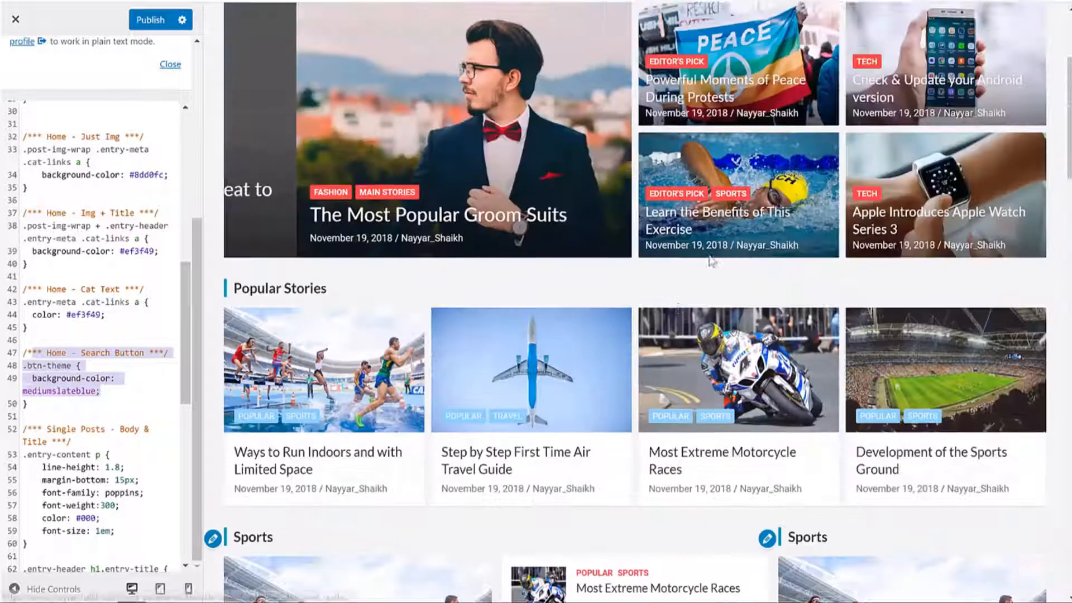
{"action": "scroll", "coordinate": [710, 260], "scroll_direction": "up", "scroll_amount": 4}
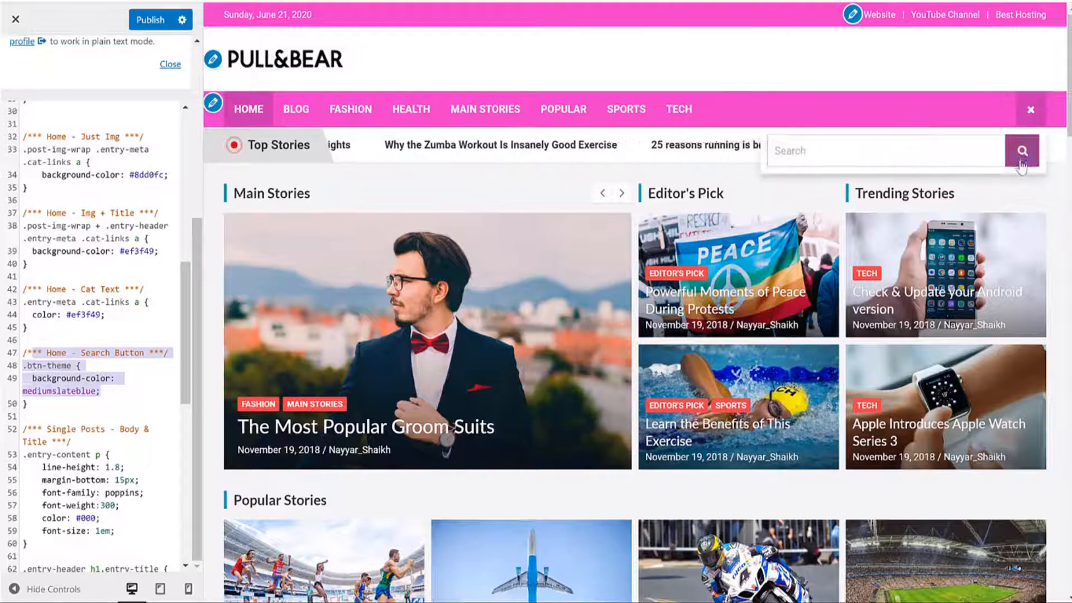
{"action": "scroll", "coordinate": [89, 335], "scroll_direction": "down", "scroll_amount": 5}
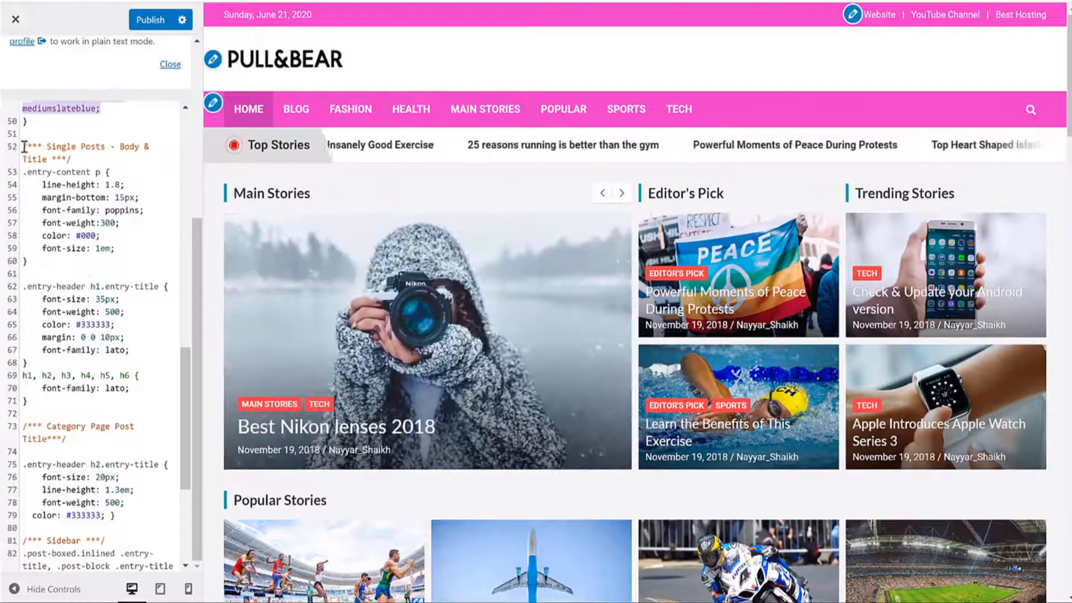
Step: Highlight the Single Posts - Body & Title rule and open the Best Nikon lenses 2018 post
{"action": "left_click_drag", "start_coordinate": [22, 146], "coordinate": [87, 159]}
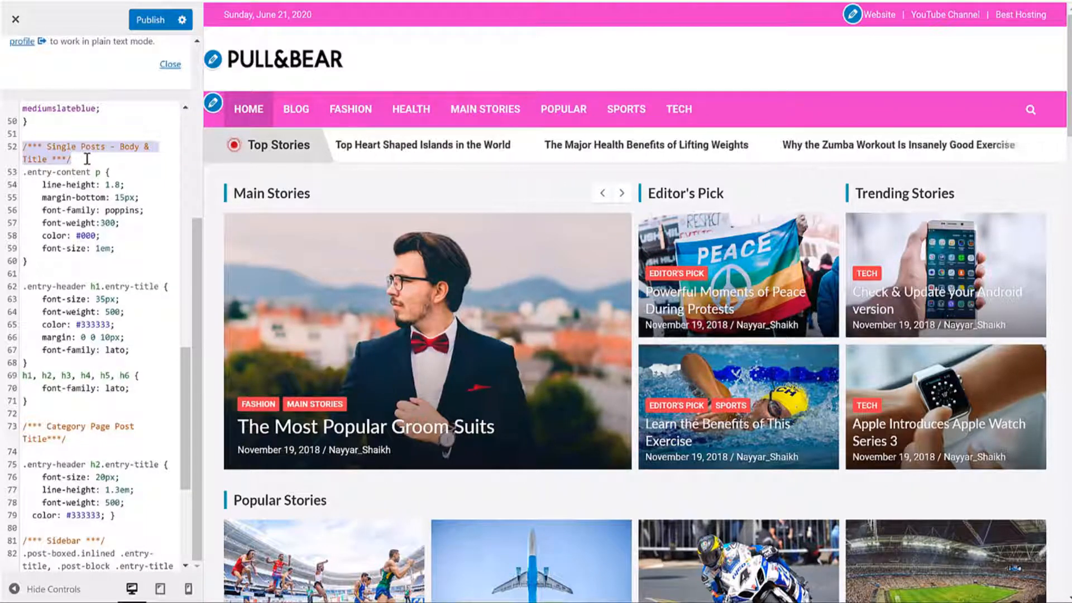
{"action": "left_click", "coordinate": [67, 147]}
{"action": "left_click_drag", "start_coordinate": [47, 146], "coordinate": [49, 155]}
{"action": "scroll", "coordinate": [404, 184], "scroll_direction": "down", "scroll_amount": 4}
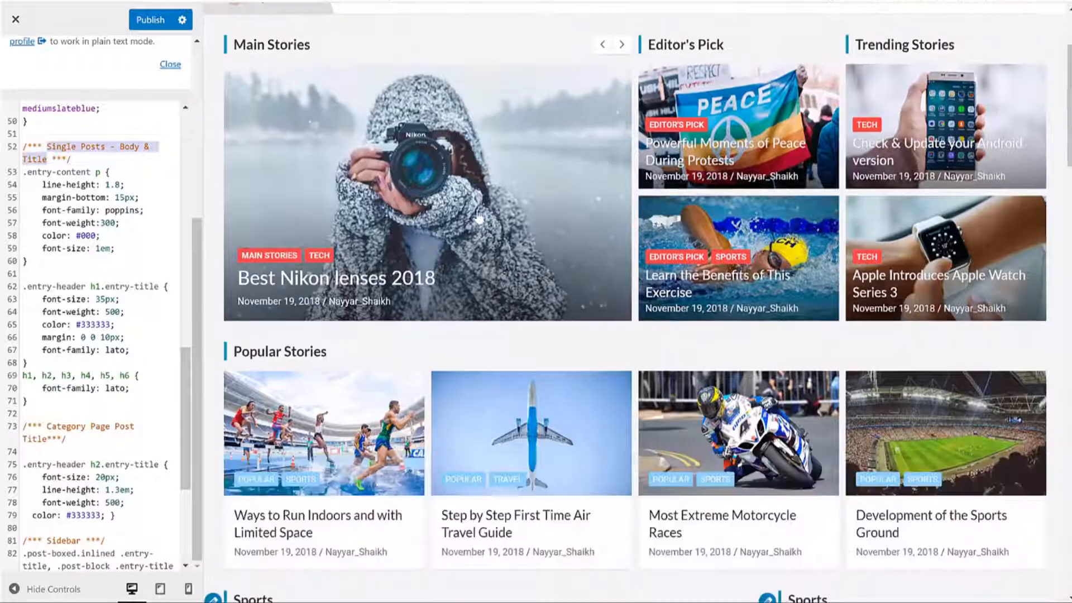
{"action": "left_click", "coordinate": [392, 211]}
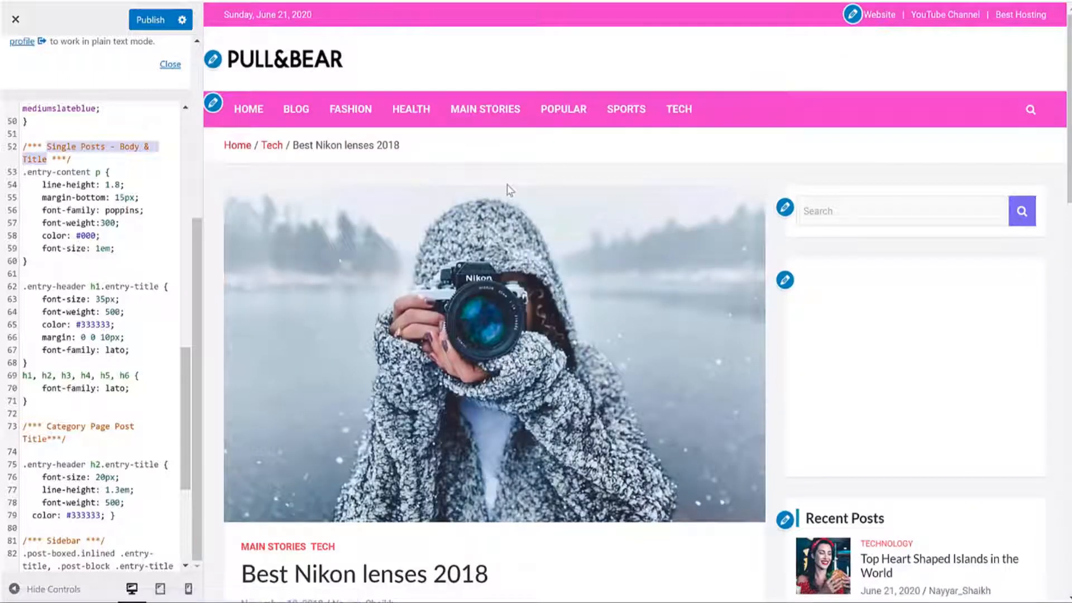
{"action": "scroll", "coordinate": [365, 250], "scroll_direction": "down", "scroll_amount": 5}
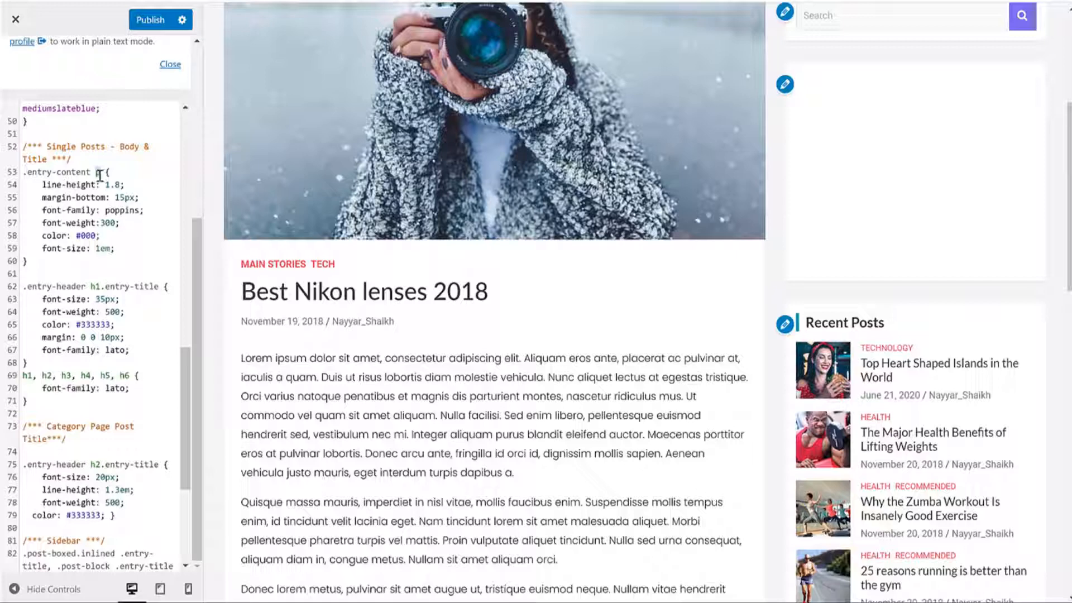
Step: Set the single-post body paragraphs' line-height to 1.8 on line 54
{"action": "scroll", "coordinate": [329, 381], "scroll_direction": "down", "scroll_amount": 3}
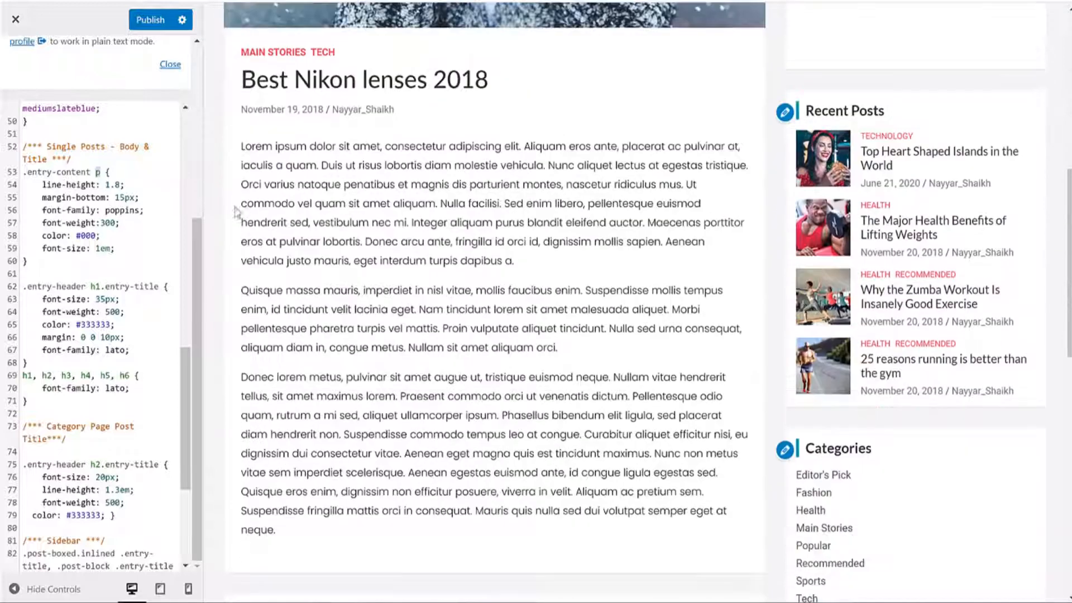
{"action": "left_click_drag", "start_coordinate": [237, 146], "coordinate": [502, 480]}
{"action": "left_click", "coordinate": [131, 180]}
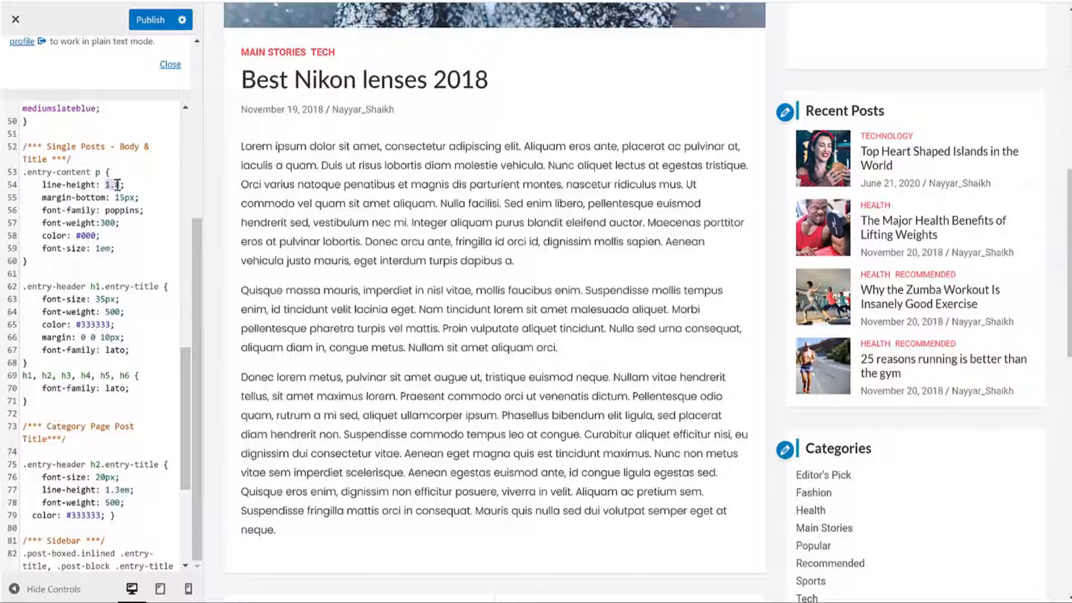
{"action": "type", "text": "1.8"}
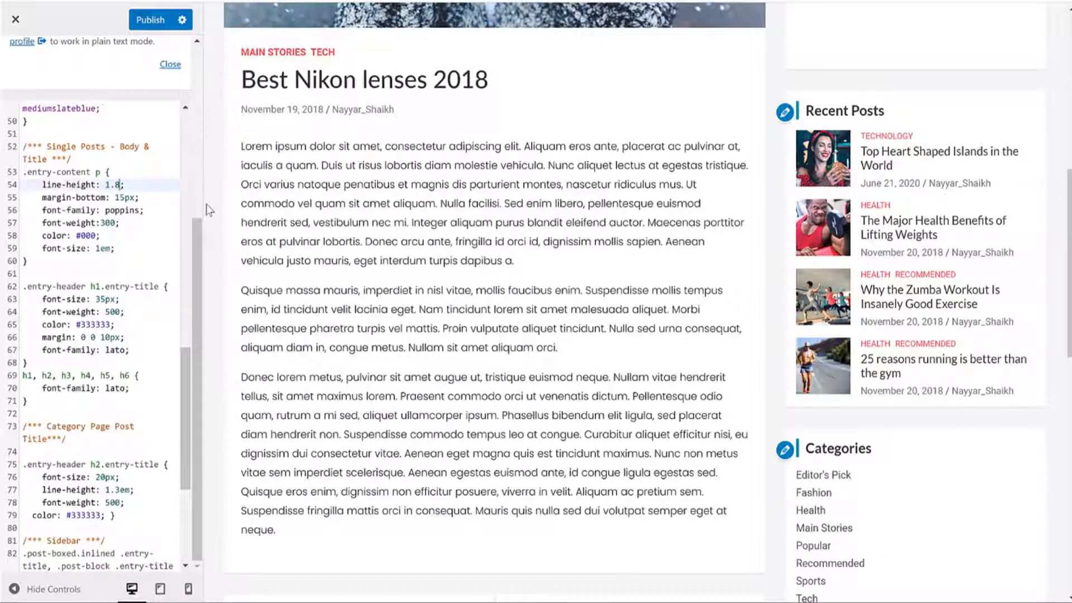
{"action": "key", "text": "BackSpace"}
{"action": "key", "text": "BackSpace"}
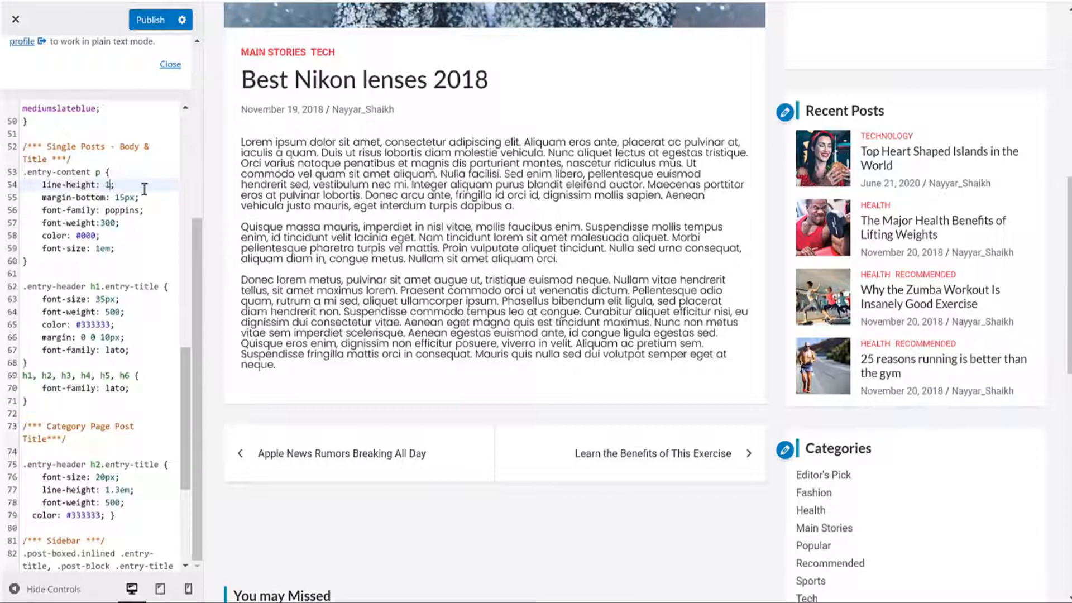
{"action": "type", "text": ".78"}
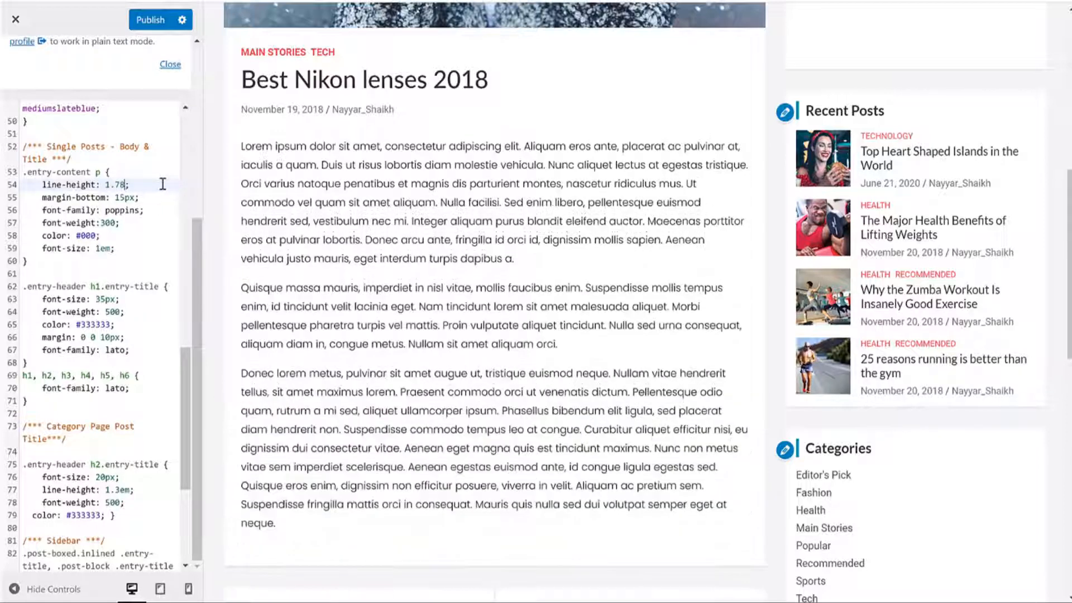
{"action": "key", "text": "BackSpace"}
{"action": "key", "text": "BackSpace"}
{"action": "type", "text": "8"}
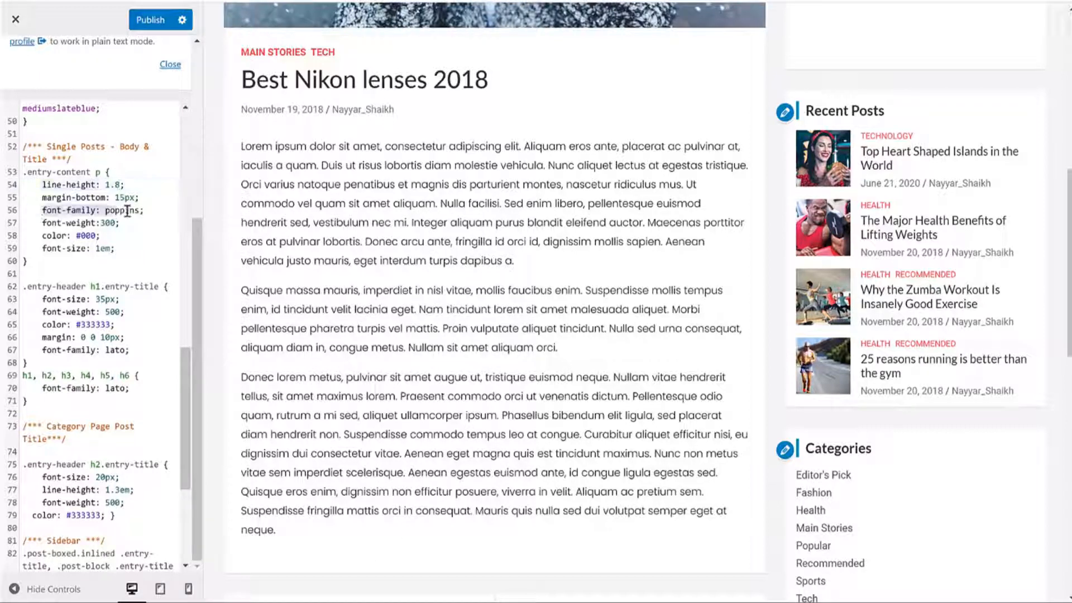
Step: Replace poppins with montserrat as the body paragraphs' font-family, after trying lato and roboto
{"action": "double_click", "coordinate": [124, 210]}
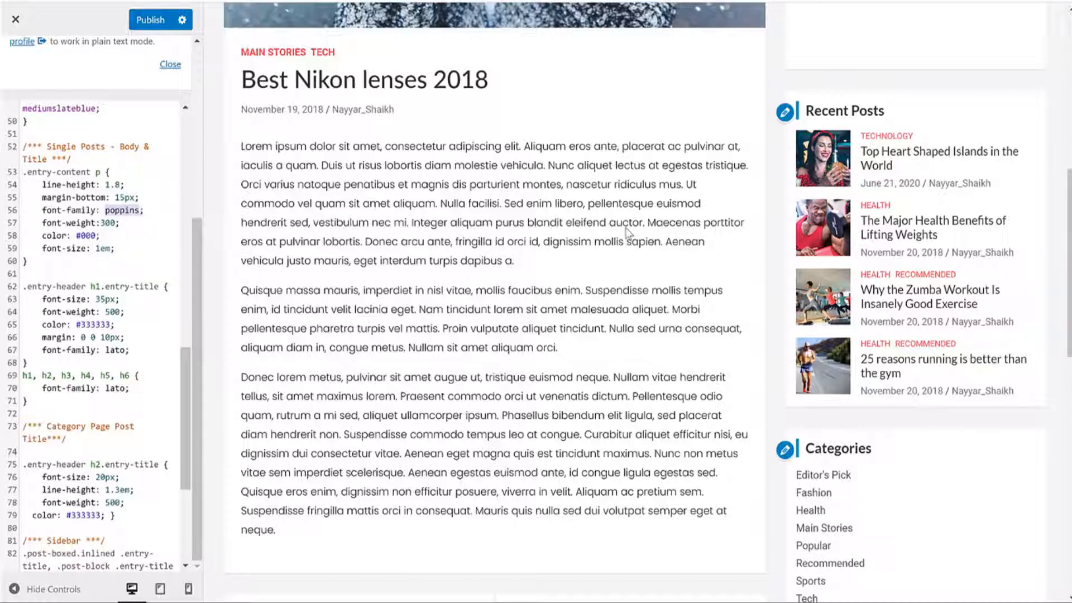
{"action": "type", "text": "lato"}
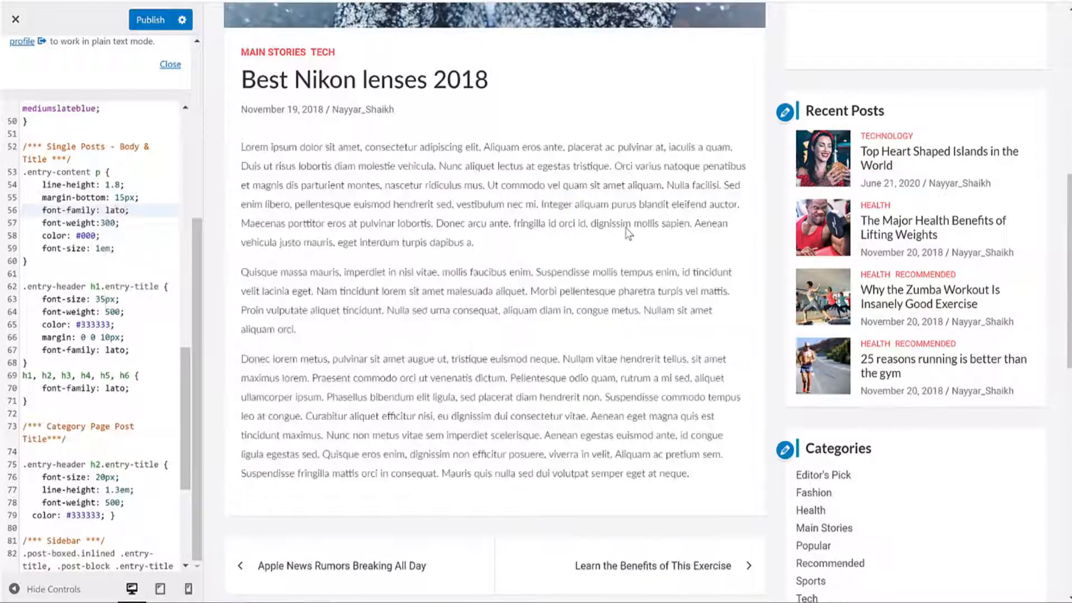
{"action": "key", "text": "BackSpace"}
{"action": "key", "text": "BackSpace"}
{"action": "key", "text": "BackSpace"}
{"action": "key", "text": "BackSpace"}
{"action": "type", "text": "r"}
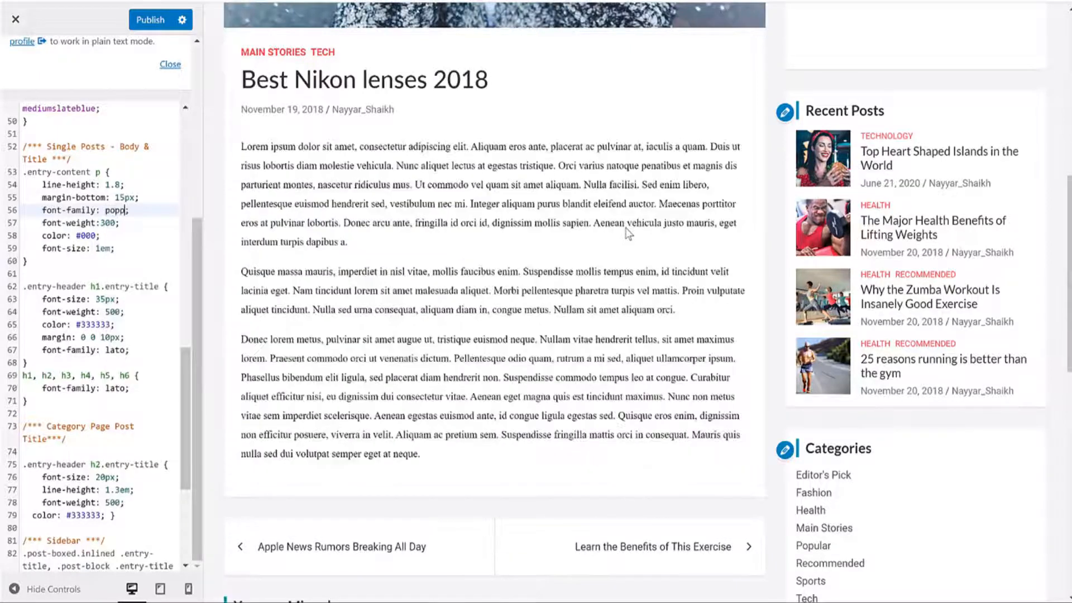
{"action": "type", "text": "oboto"}
{"action": "key", "text": "BackSpace"}
{"action": "key", "text": "BackSpace"}
{"action": "key", "text": "BackSpace"}
{"action": "key", "text": "BackSpace"}
{"action": "key", "text": "BackSpace"}
{"action": "key", "text": "BackSpace"}
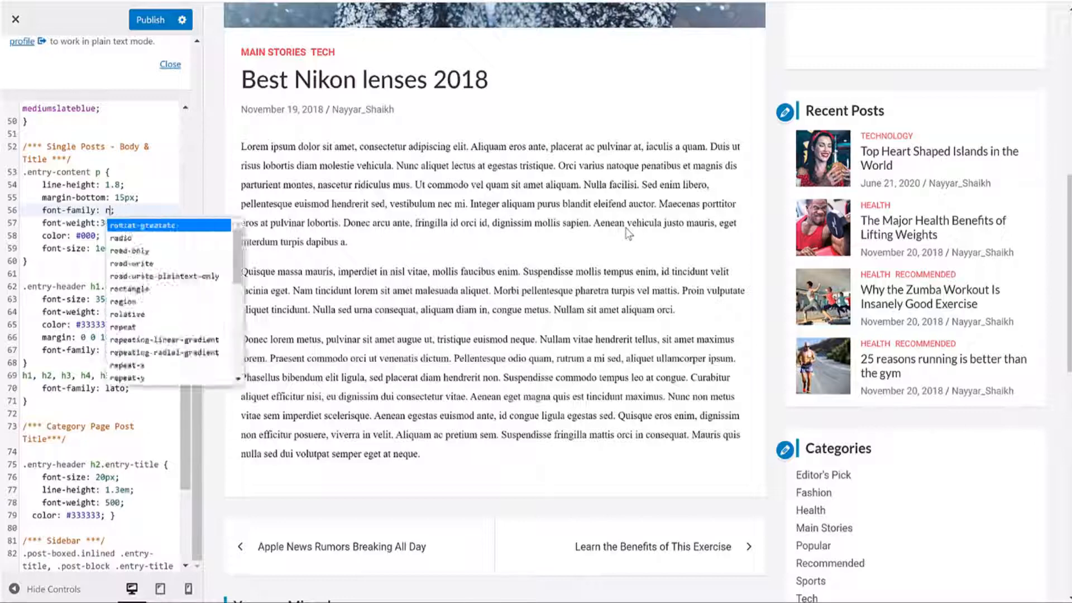
{"action": "type", "text": "monts"}
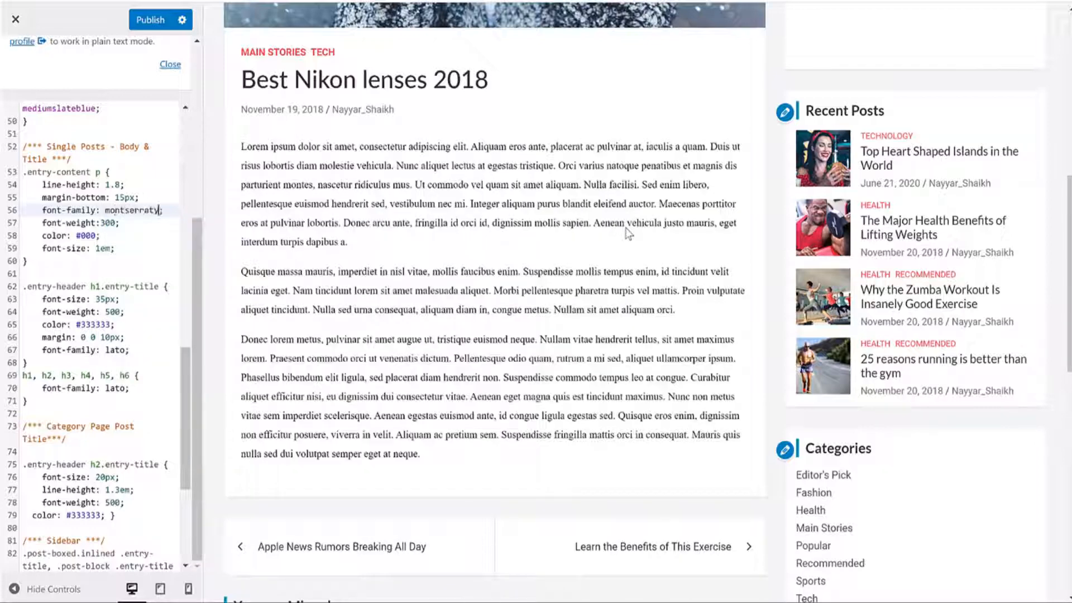
{"action": "type", "text": "erraty"}
{"action": "key", "text": "BackSpace"}
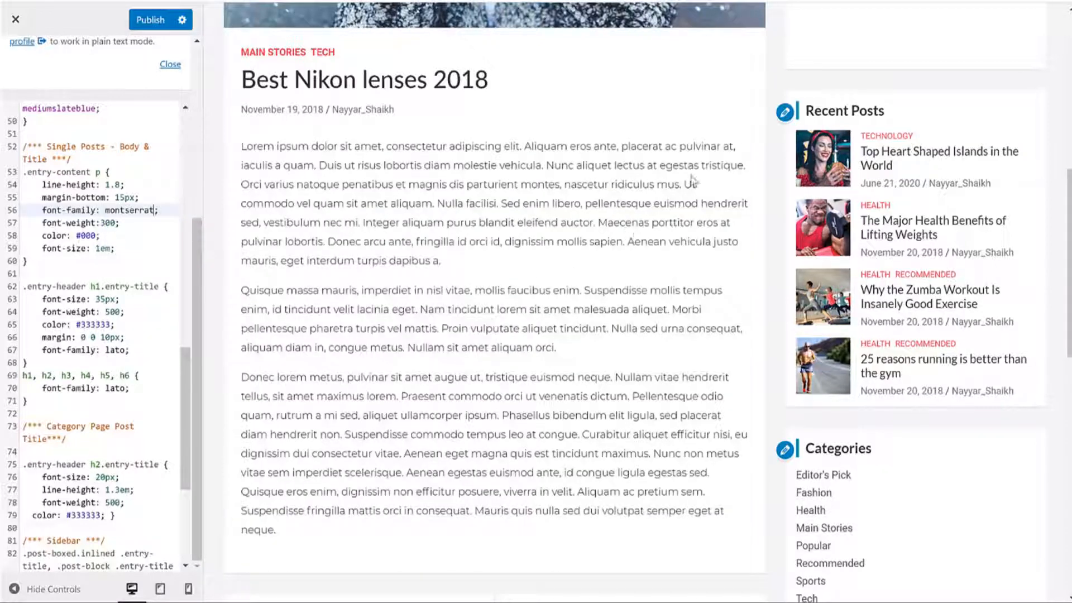
{"action": "key", "text": "ctrl+t"}
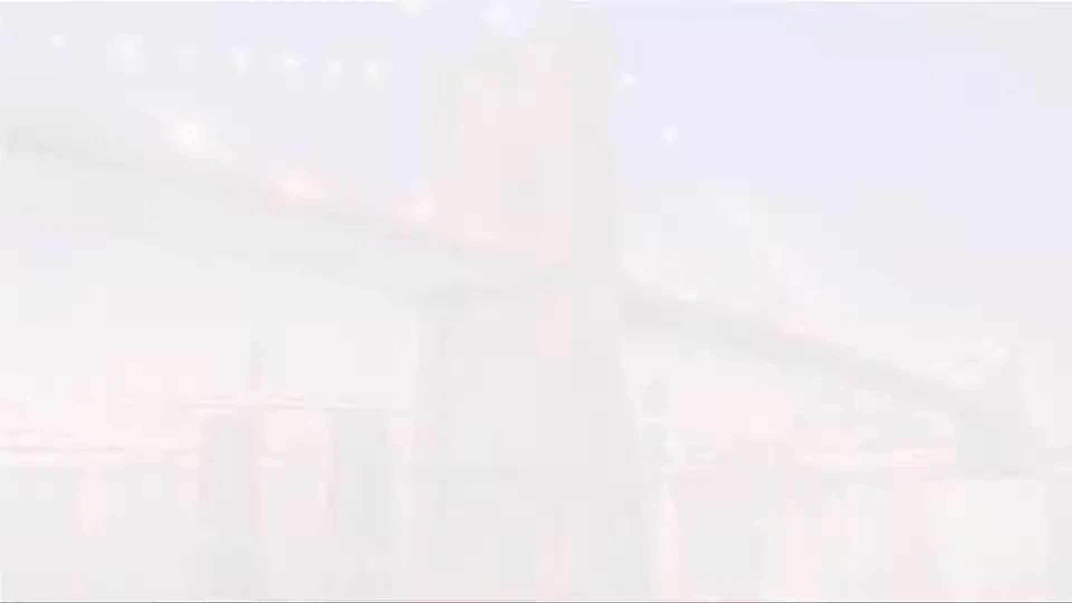
Step: Go to Google Fonts and dismiss the variable fonts notice
{"action": "type", "text": "fonts"}
{"action": "key", "text": "Return"}
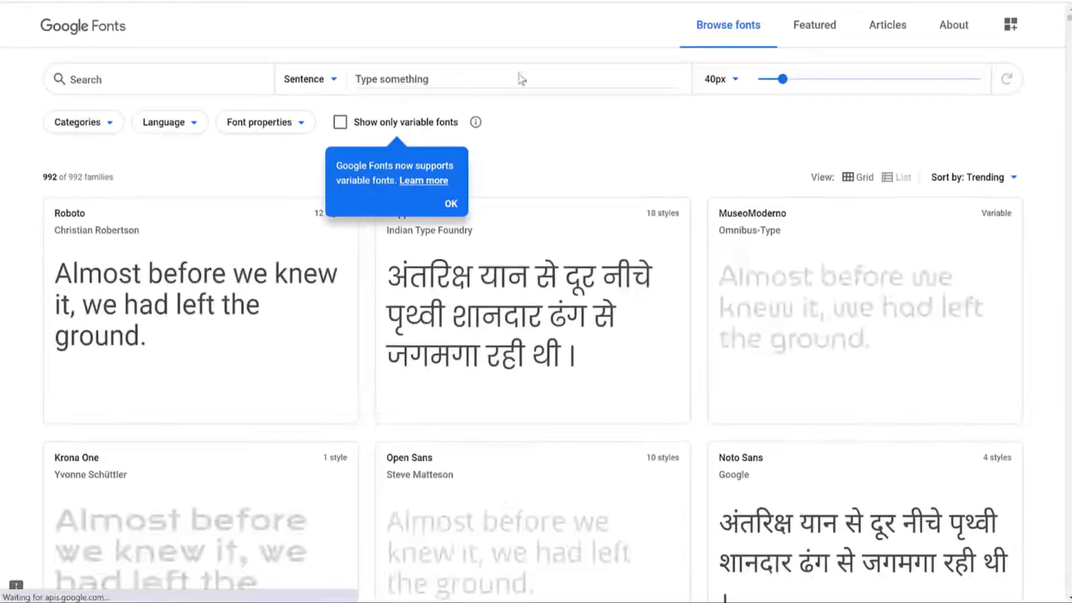
{"action": "left_click", "coordinate": [454, 205]}
{"action": "scroll", "coordinate": [665, 235], "scroll_direction": "down", "scroll_amount": 15}
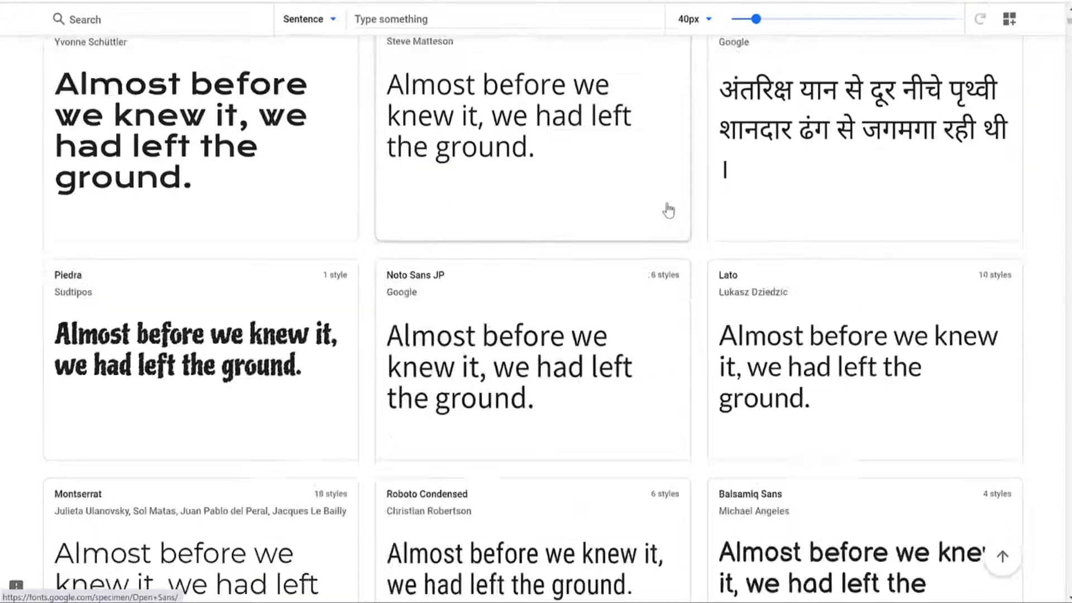
{"action": "scroll", "coordinate": [684, 277], "scroll_direction": "up", "scroll_amount": 15}
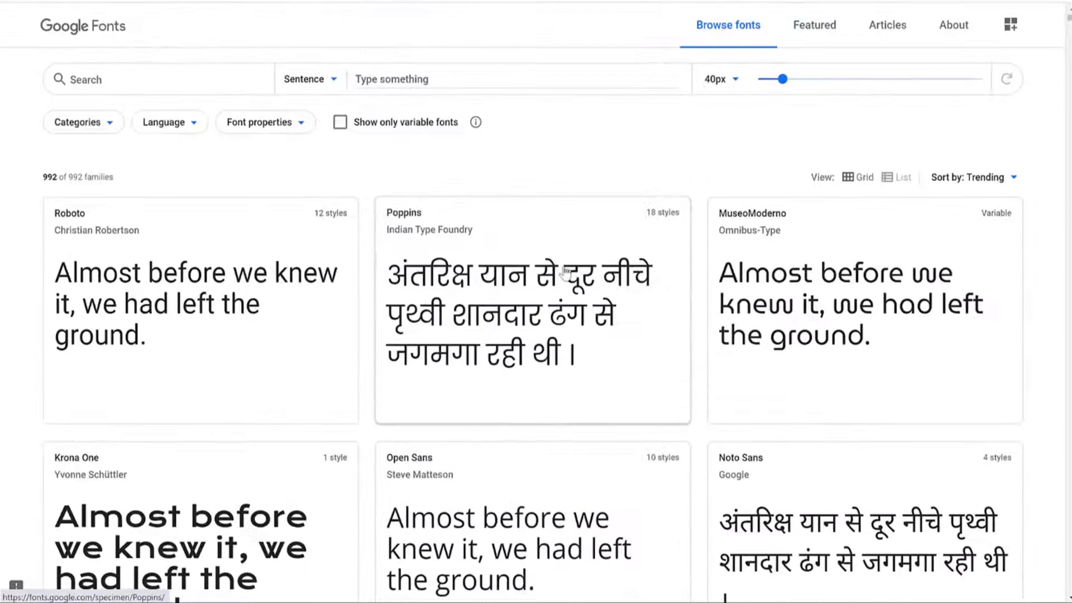
{"action": "left_click", "coordinate": [281, 122]}
{"action": "left_click", "coordinate": [357, 159]}
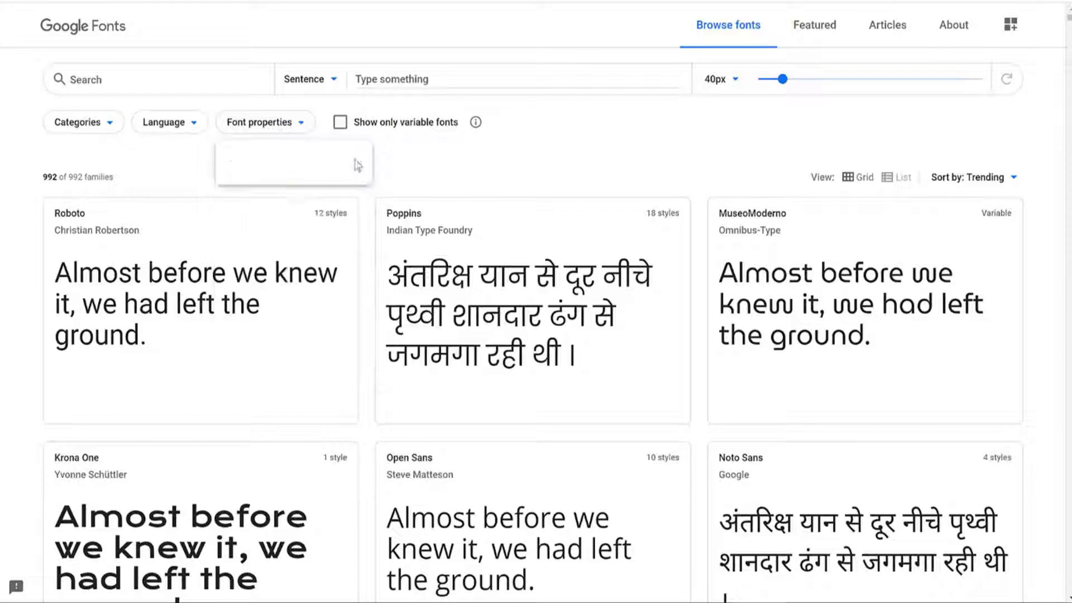
Step: Filter categories to Handwriting only, open Dancing Script and select its name
{"action": "left_click", "coordinate": [83, 128]}
{"action": "left_click", "coordinate": [80, 126]}
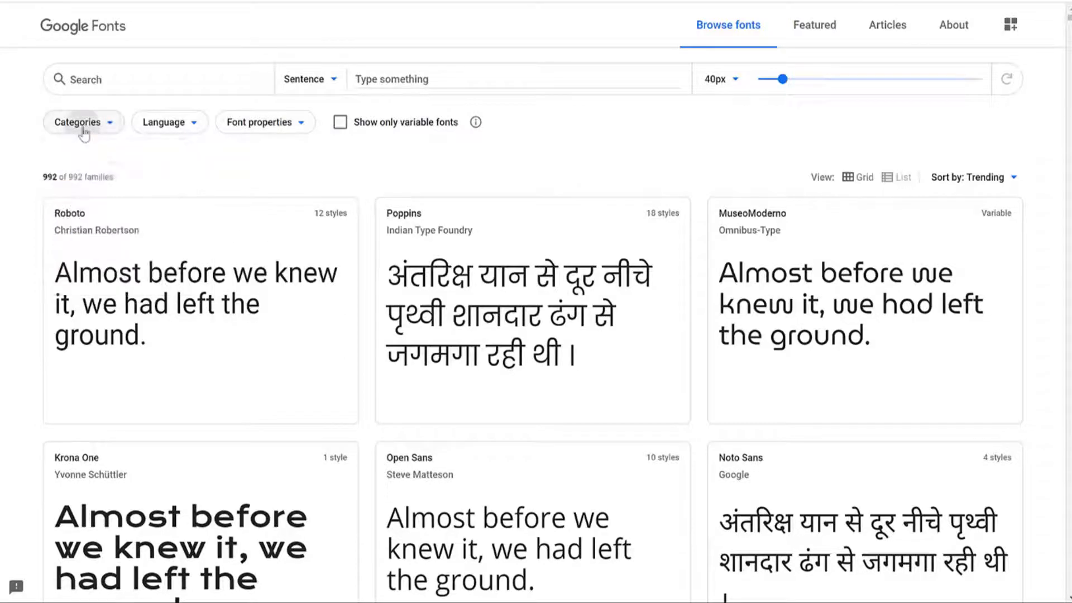
{"action": "left_click", "coordinate": [78, 127]}
{"action": "left_click", "coordinate": [103, 272]}
{"action": "left_click", "coordinate": [102, 231]}
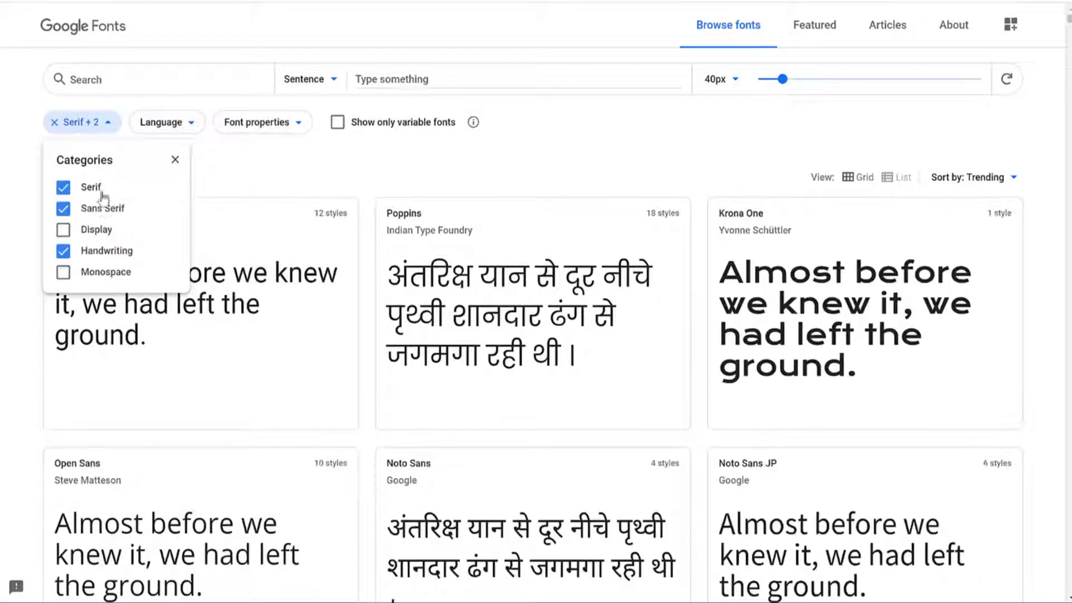
{"action": "left_click", "coordinate": [102, 209]}
{"action": "left_click", "coordinate": [92, 187]}
{"action": "left_click", "coordinate": [588, 165]}
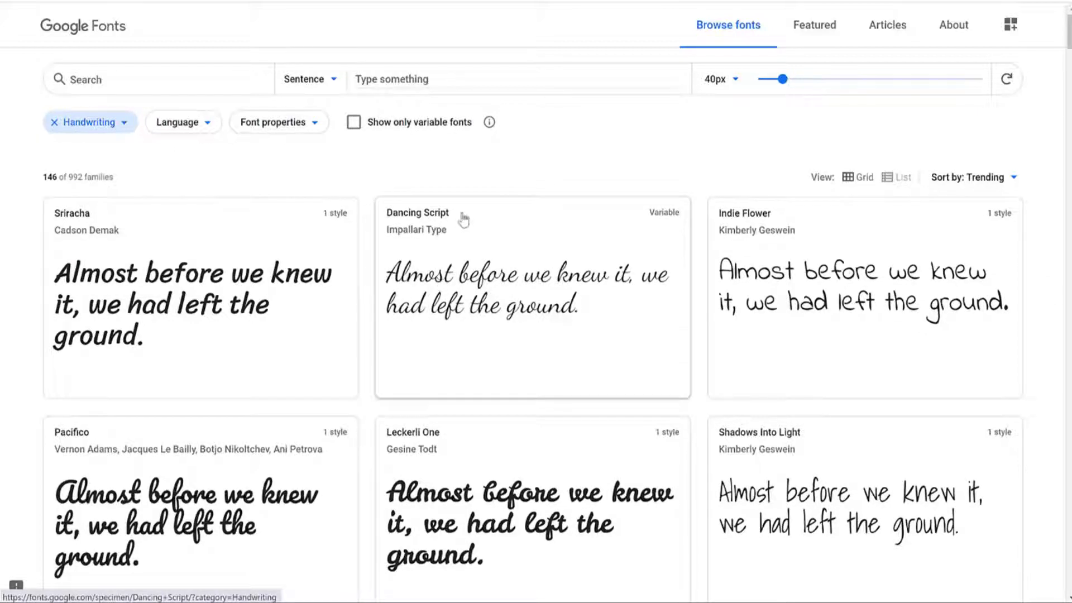
{"action": "left_click", "coordinate": [394, 225]}
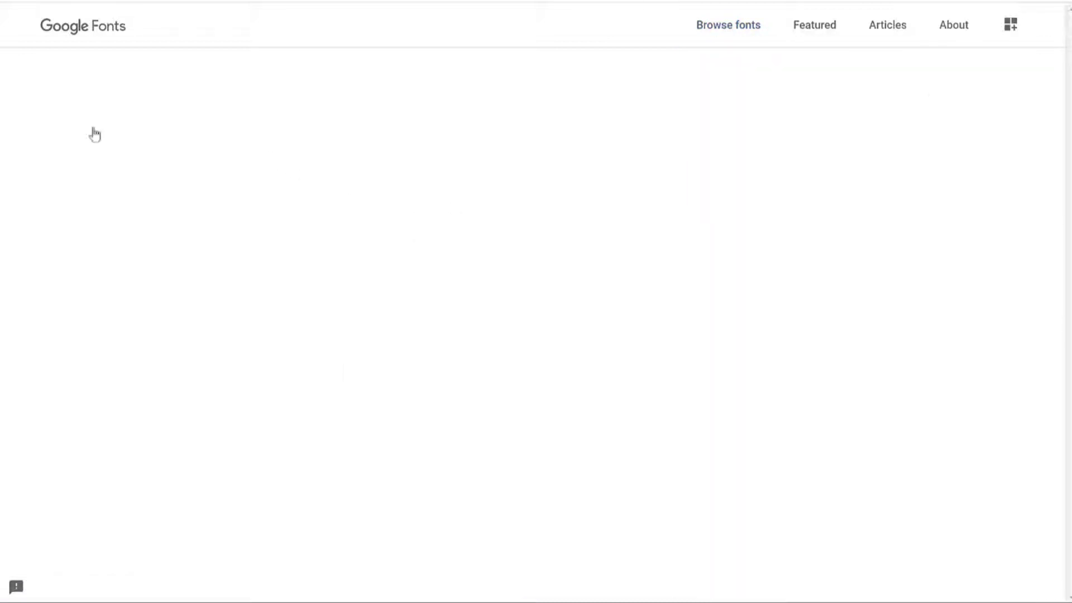
{"action": "left_click_drag", "start_coordinate": [273, 88], "coordinate": [51, 74]}
{"action": "key", "text": "ctrl+c"}
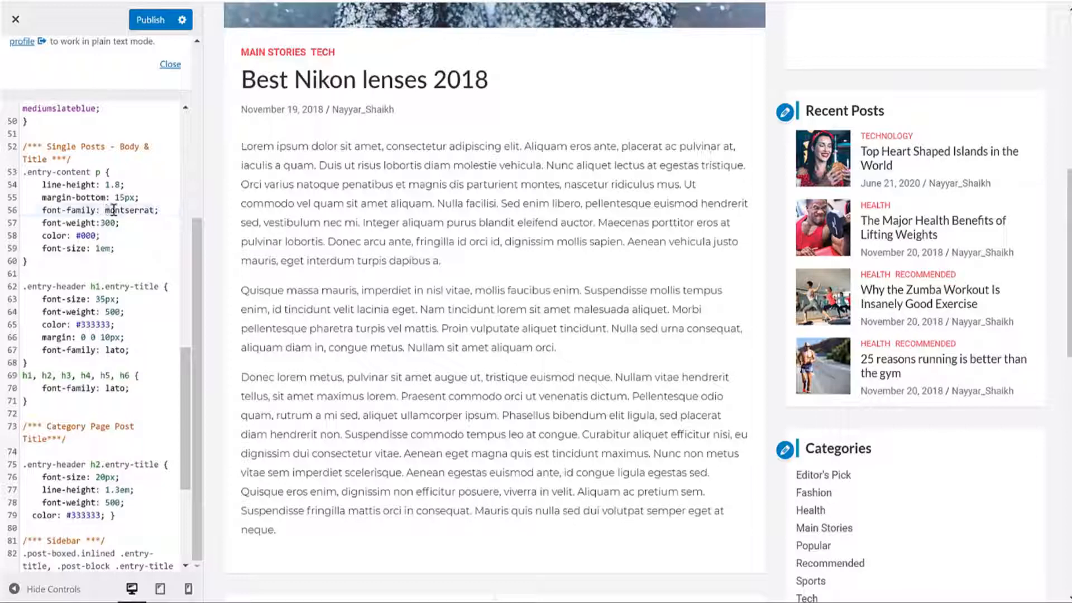
Step: Try Dancing Script as the body font, then revert it to montserrat
{"action": "left_click_drag", "start_coordinate": [104, 210], "coordinate": [157, 209]}
{"action": "key", "text": "ctrl+v"}
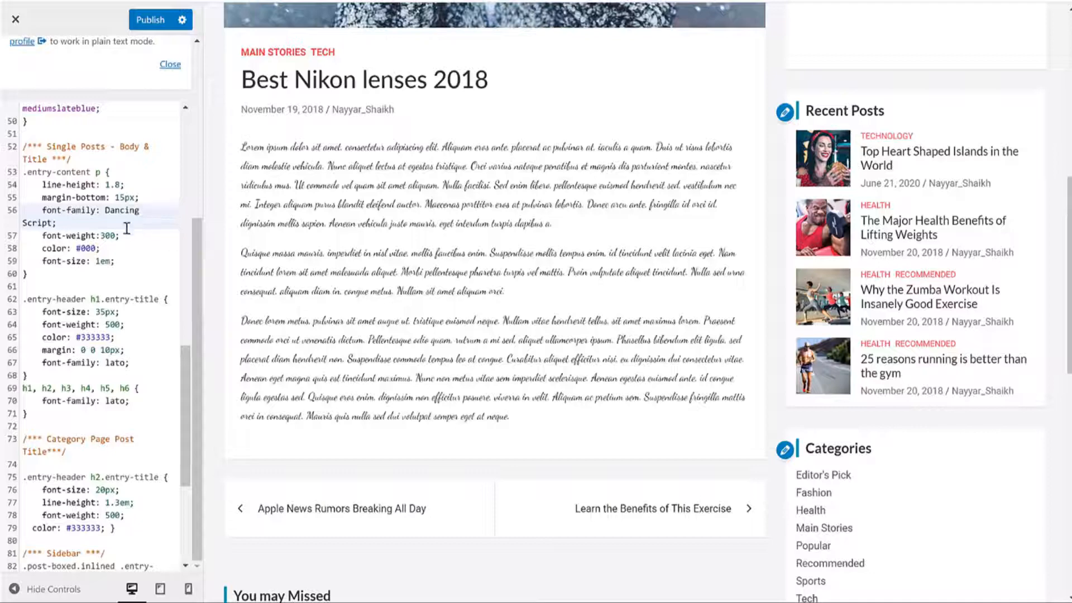
{"action": "key", "text": "ctrl+z"}
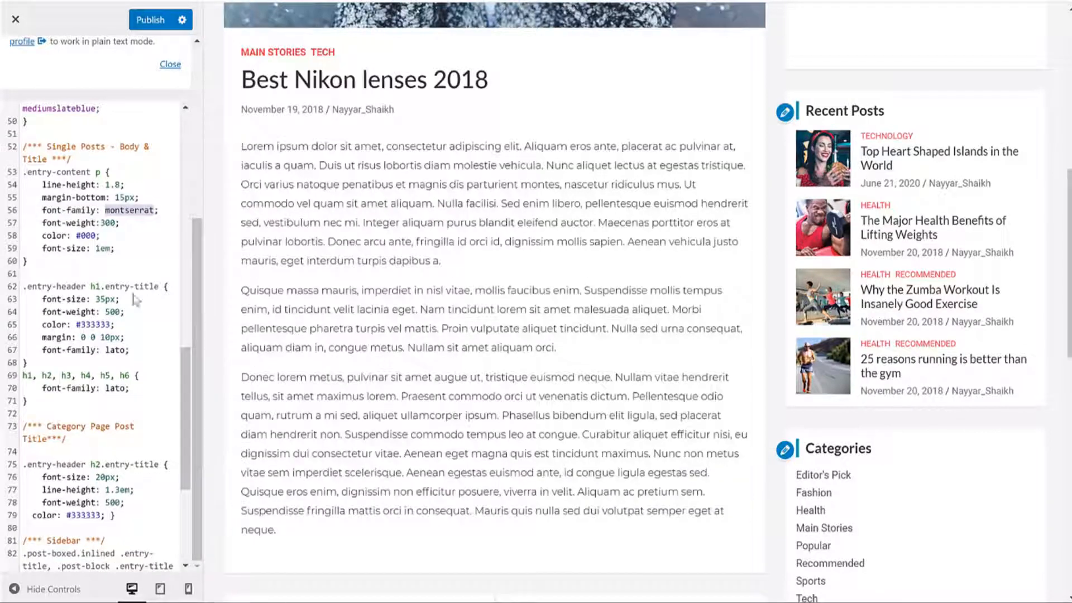
Step: Replace lato with Dancing Script as the single-post title font on line 67
{"action": "left_click_drag", "start_coordinate": [27, 285], "coordinate": [128, 348]}
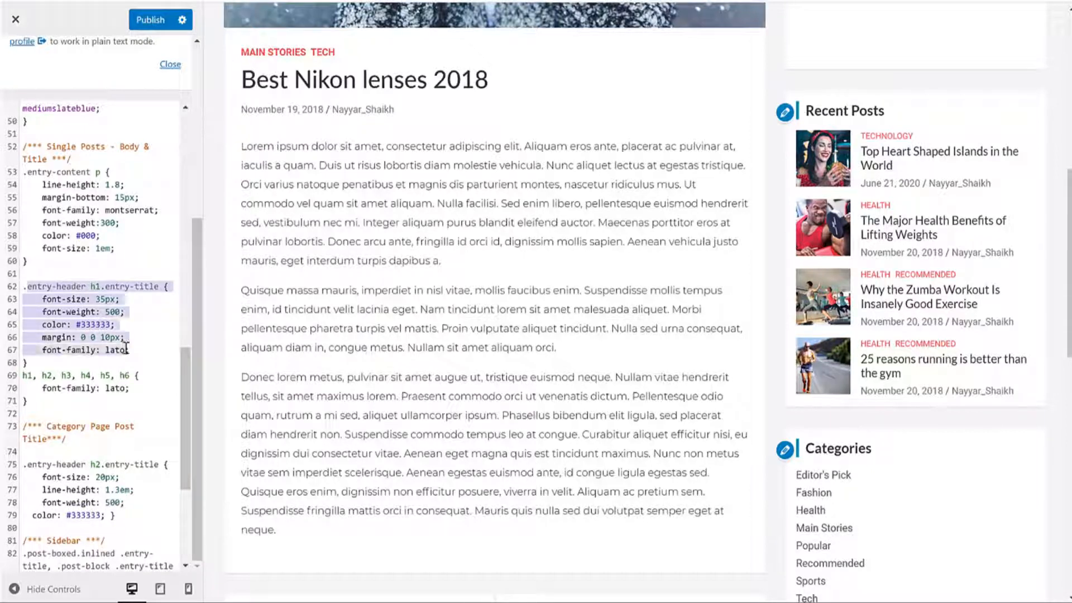
{"action": "left_click", "coordinate": [144, 275]}
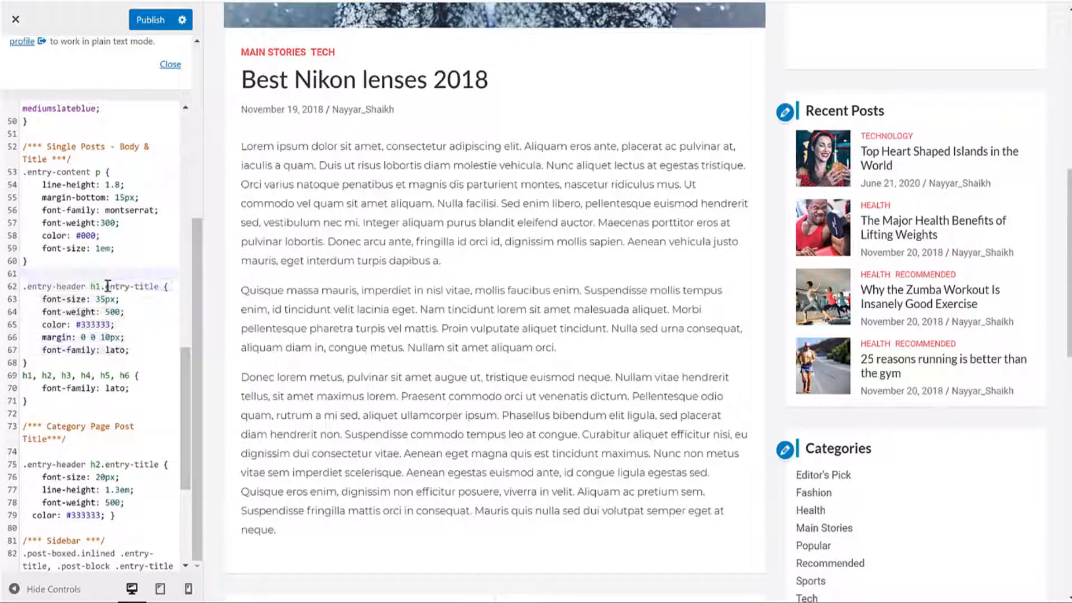
{"action": "left_click_drag", "start_coordinate": [106, 286], "coordinate": [158, 288]}
{"action": "left_click_drag", "start_coordinate": [497, 88], "coordinate": [241, 78]}
{"action": "left_click", "coordinate": [114, 197]}
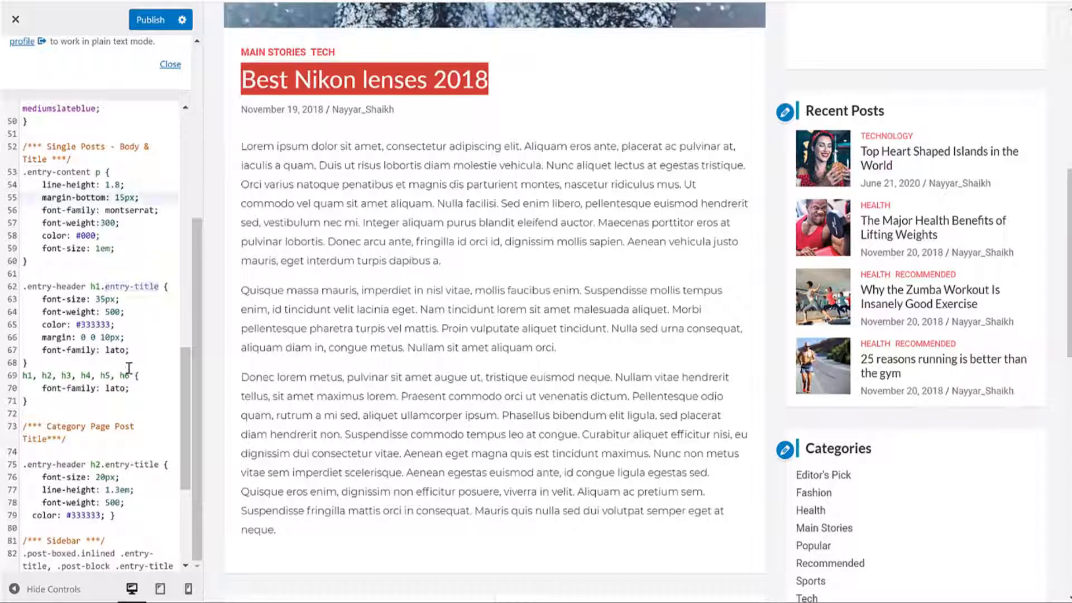
{"action": "left_click_drag", "start_coordinate": [42, 350], "coordinate": [127, 350]}
{"action": "left_click", "coordinate": [106, 350]}
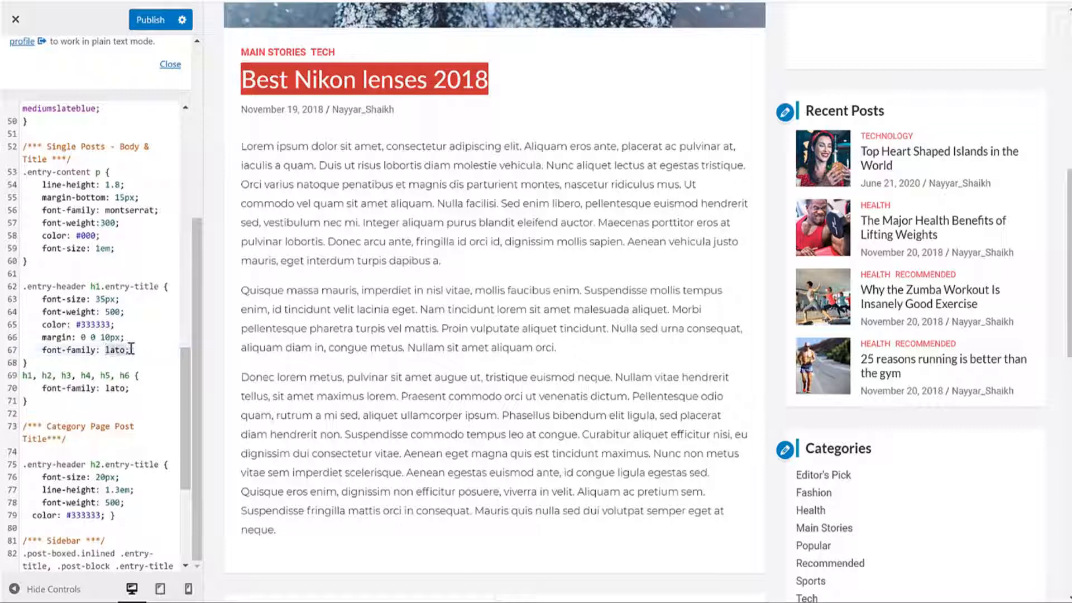
{"action": "key", "text": "ctrl+v"}
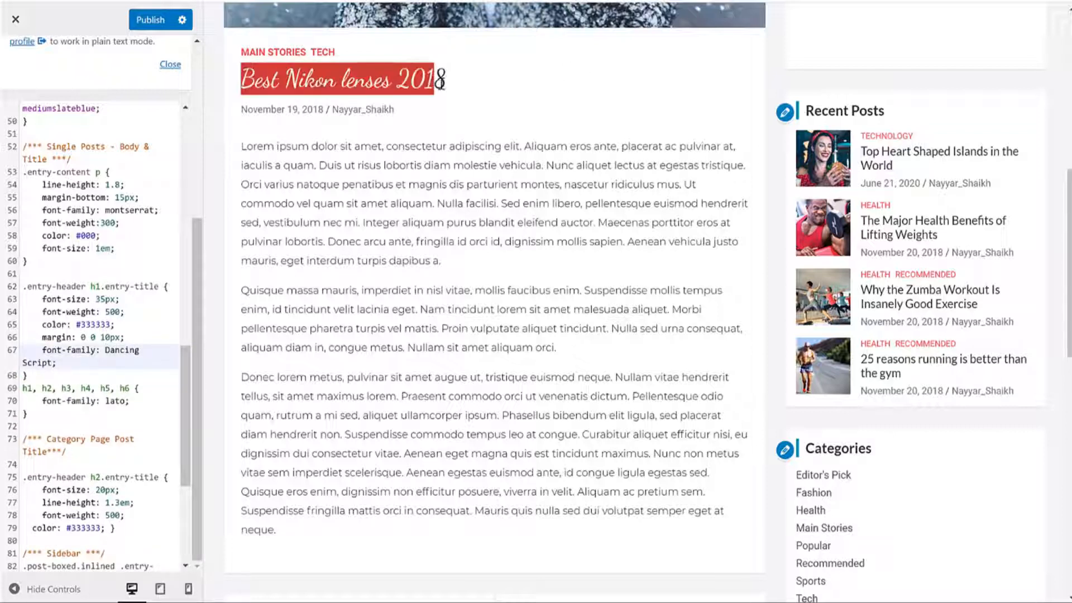
Step: Publish the Additional CSS changes
{"action": "left_click", "coordinate": [440, 78]}
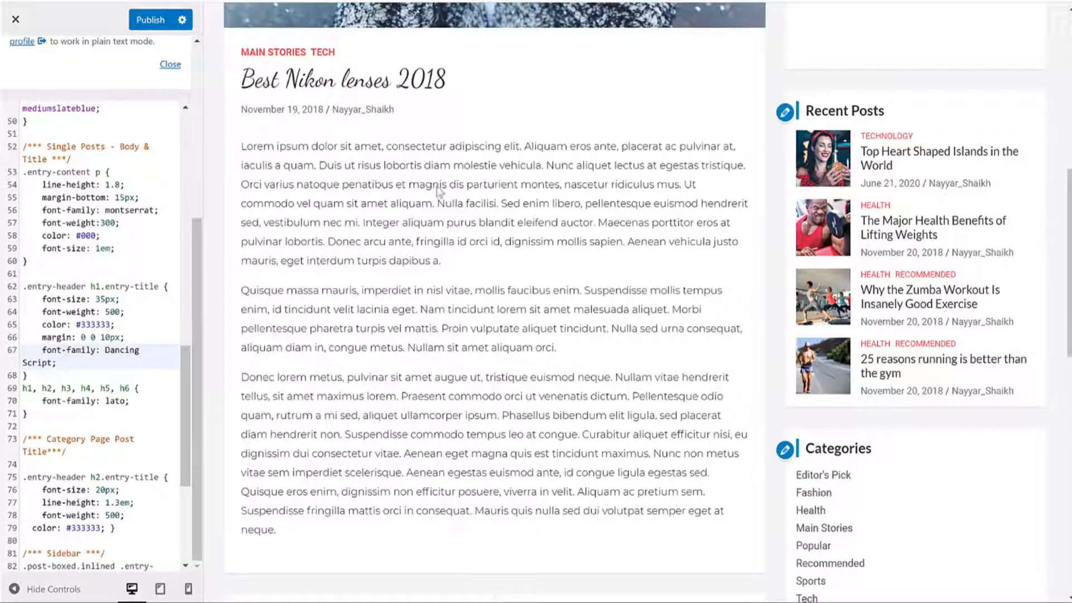
{"action": "left_click", "coordinate": [146, 20]}
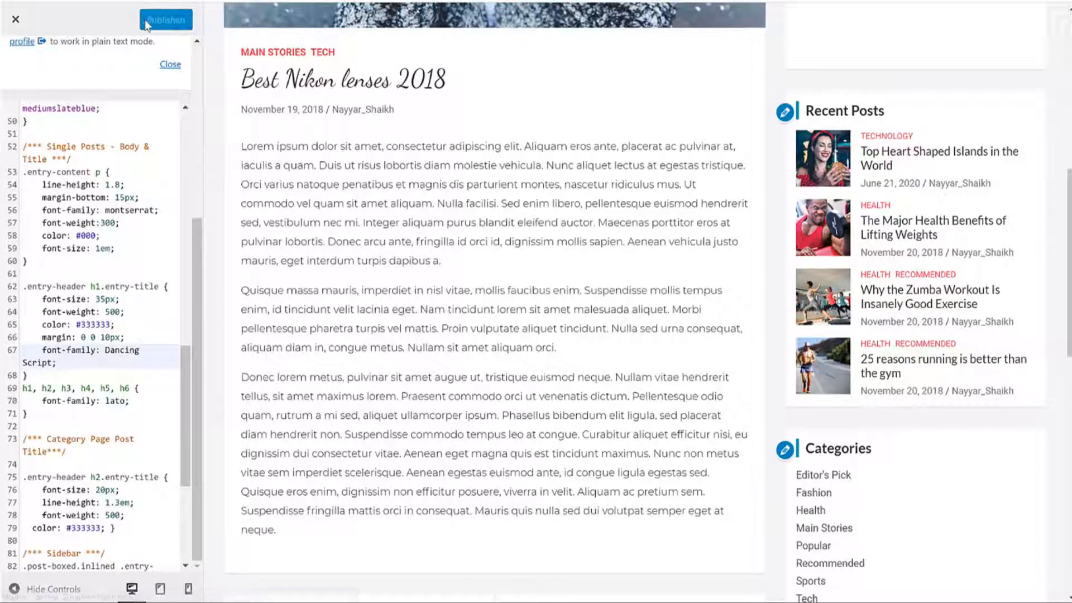
{"action": "scroll", "coordinate": [138, 160], "scroll_direction": "down", "scroll_amount": 5}
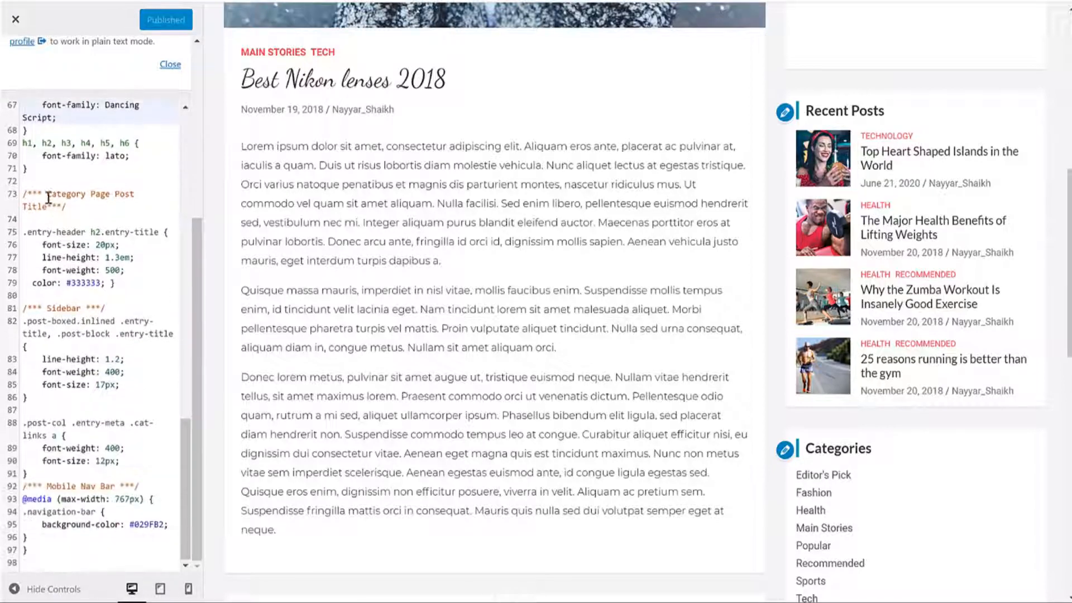
Step: Open the Health category archive in the preview and review the category title and sidebar rules
{"action": "triple_click", "coordinate": [48, 199]}
{"action": "scroll", "coordinate": [407, 106], "scroll_direction": "up", "scroll_amount": 9}
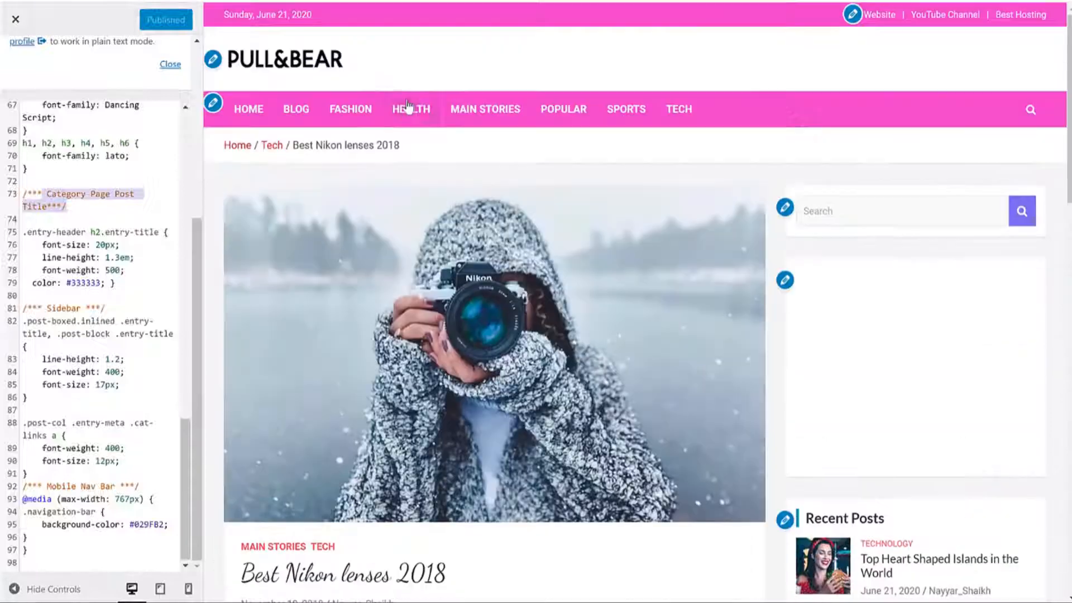
{"action": "left_click", "coordinate": [407, 106]}
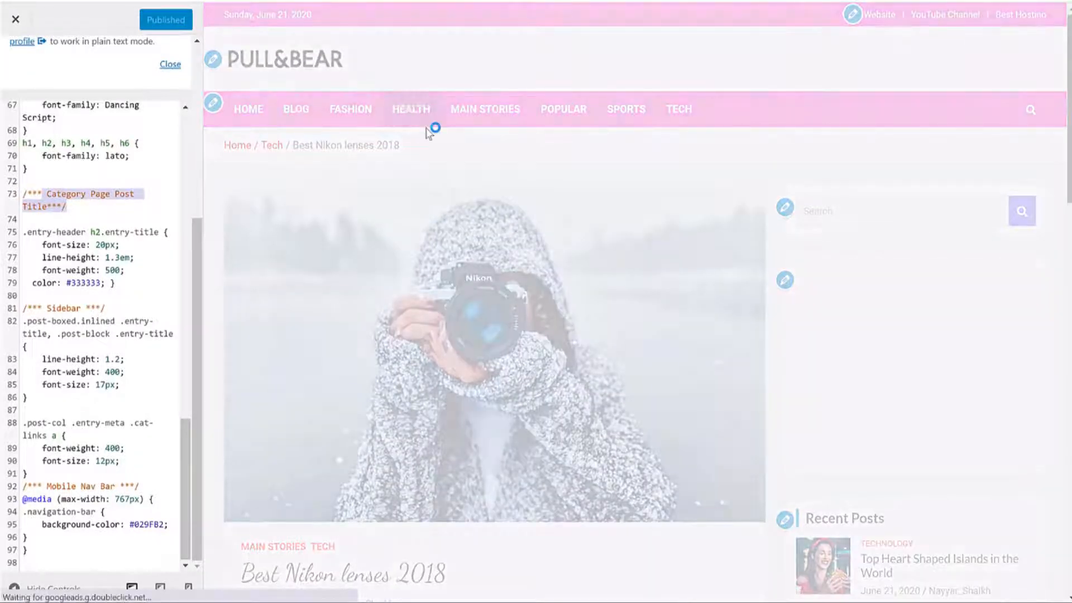
{"action": "scroll", "coordinate": [480, 211], "scroll_direction": "down", "scroll_amount": 3}
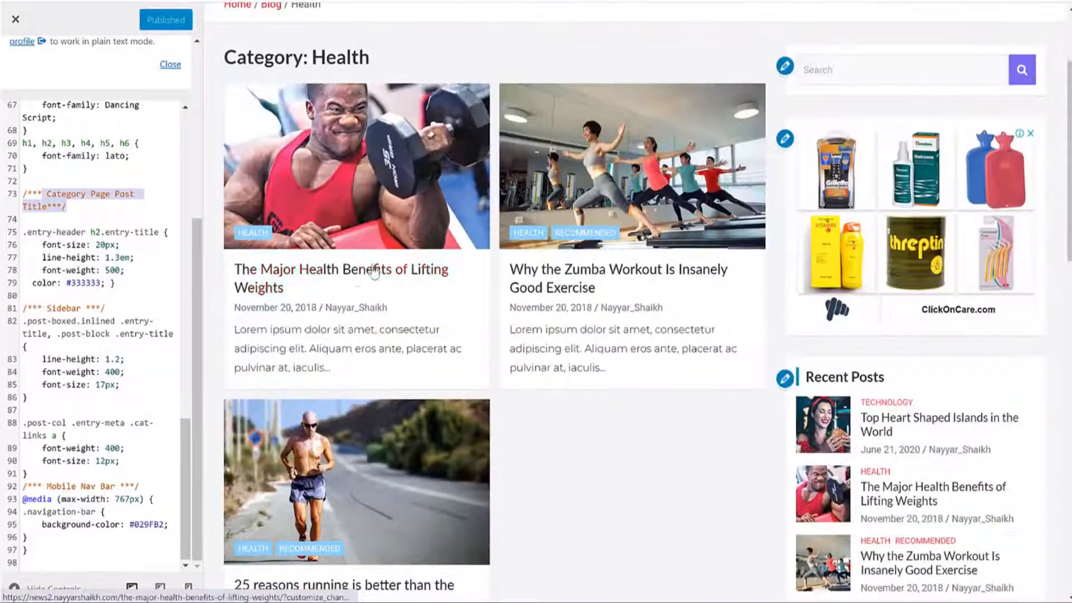
{"action": "double_click", "coordinate": [114, 271]}
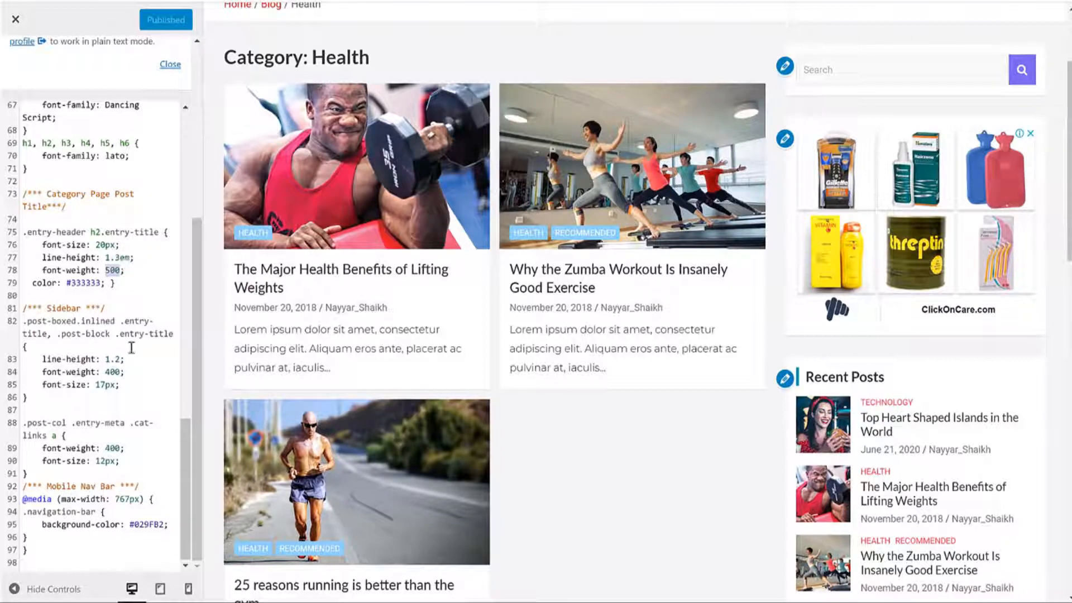
{"action": "left_click_drag", "start_coordinate": [29, 318], "coordinate": [81, 402]}
{"action": "left_click", "coordinate": [86, 405]}
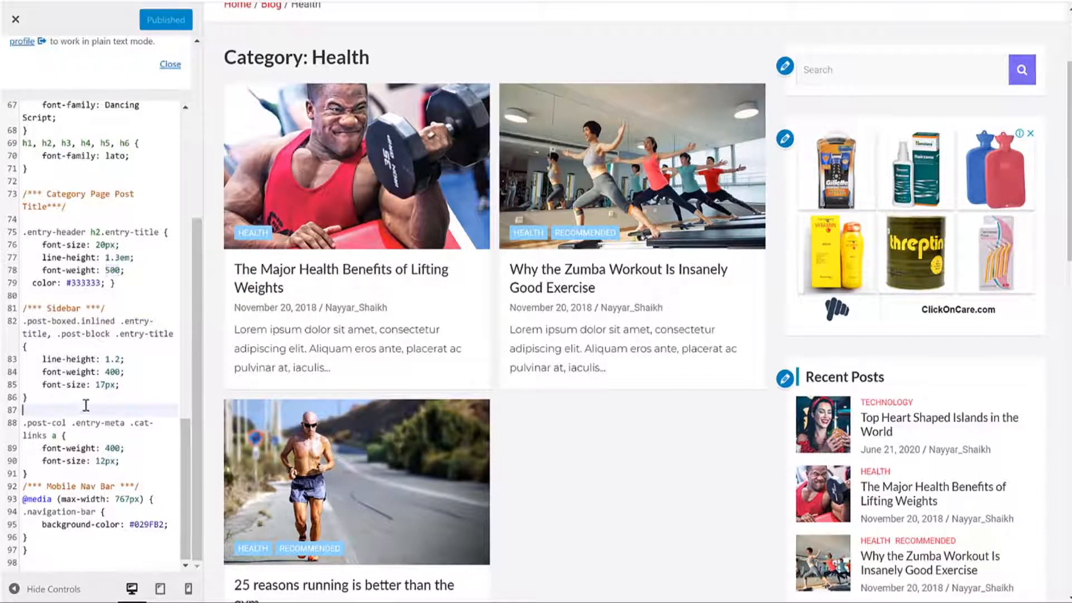
Step: Scroll the CSS back to its first line and load the PULL&BEAR home page in the preview
{"action": "scroll", "coordinate": [101, 382], "scroll_direction": "up", "scroll_amount": 20}
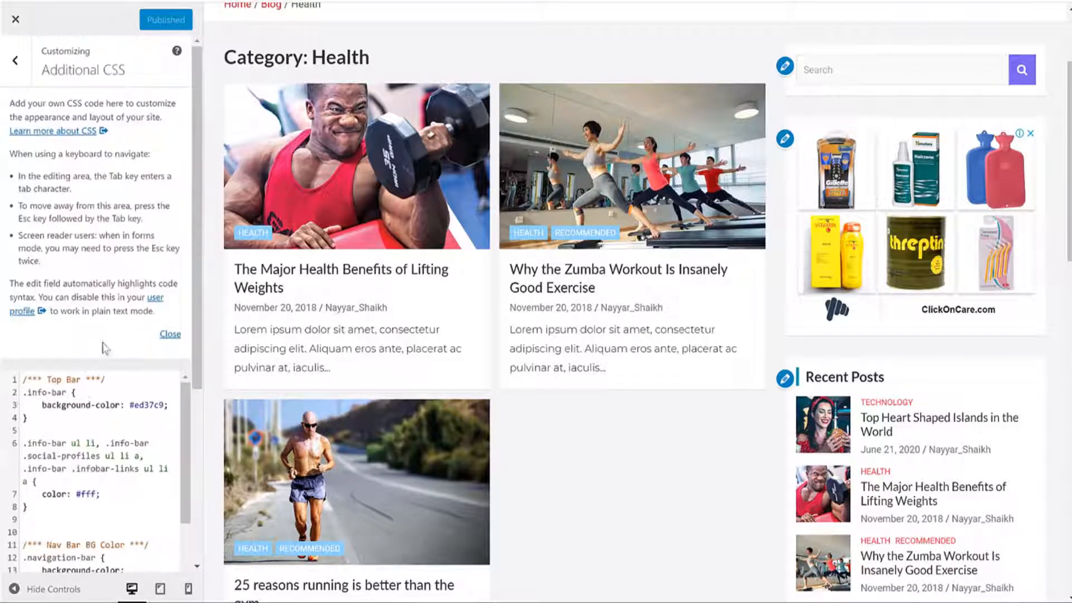
{"action": "scroll", "coordinate": [482, 274], "scroll_direction": "up", "scroll_amount": 3}
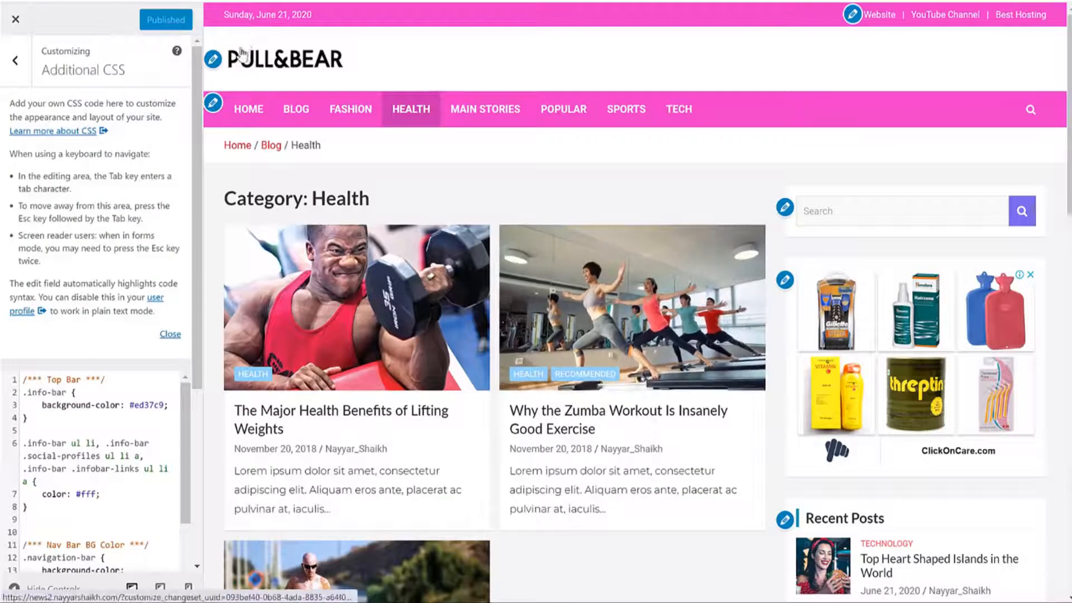
{"action": "left_click", "coordinate": [294, 59]}
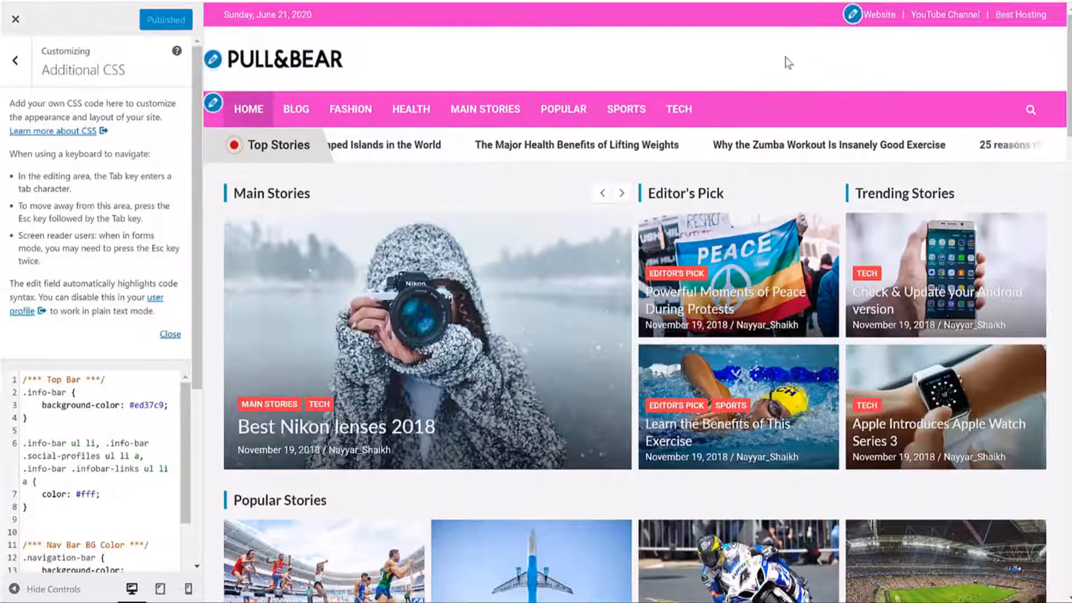
{"action": "left_click", "coordinate": [133, 409]}
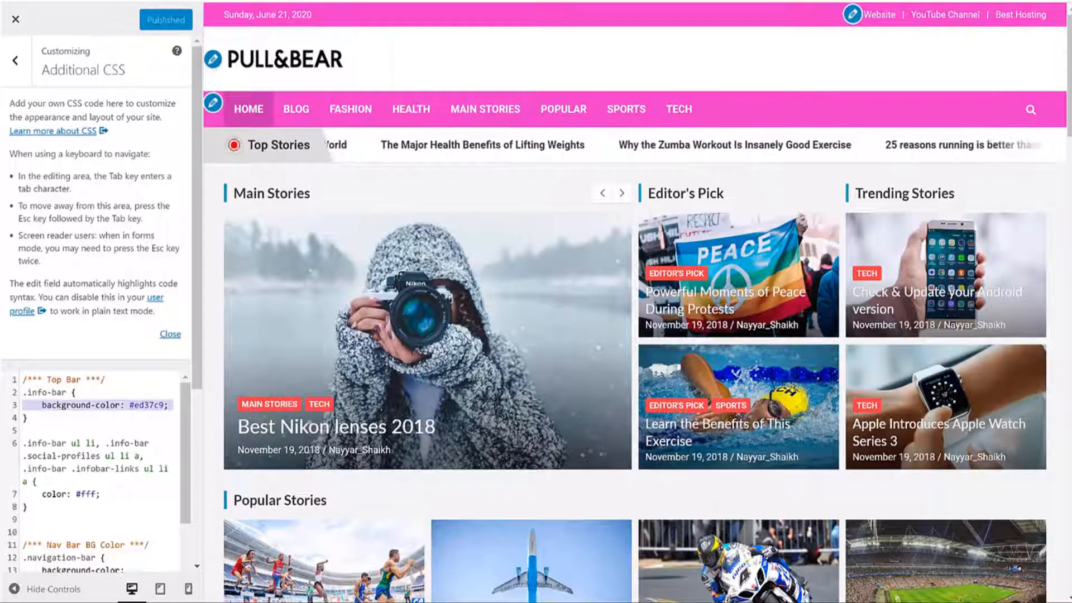
Step: Replace all the Additional CSS with the full stylesheet copied from Notepad
{"action": "key", "text": "alt+Tab"}
{"action": "left_click", "coordinate": [455, 353]}
{"action": "key", "text": "ctrl+a"}
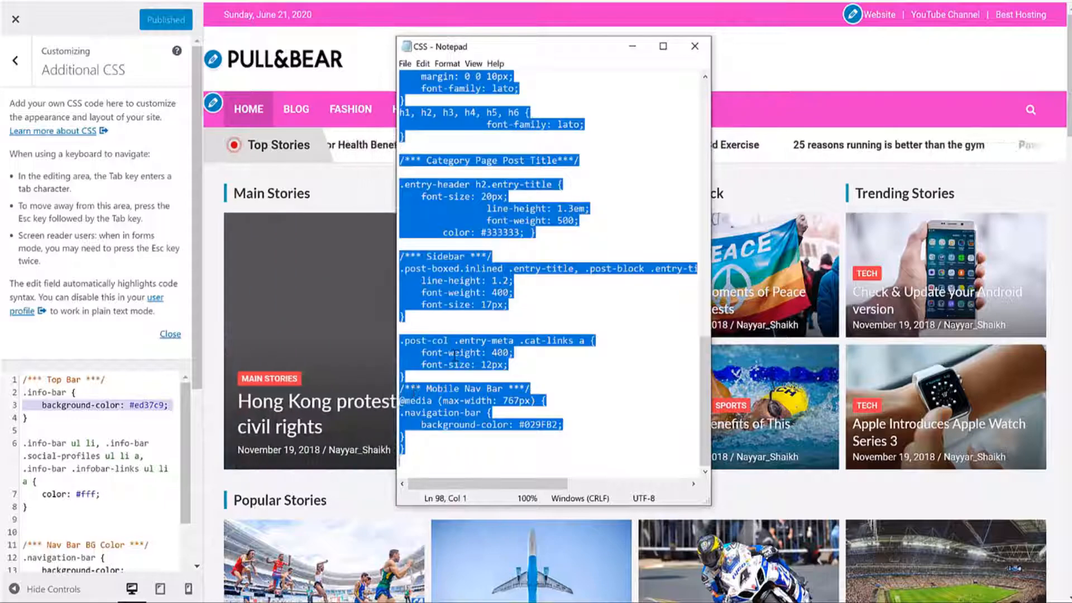
{"action": "key", "text": "ctrl+c"}
{"action": "key", "text": "alt+Tab"}
{"action": "left_click", "coordinate": [73, 450]}
{"action": "key", "text": "ctrl+a"}
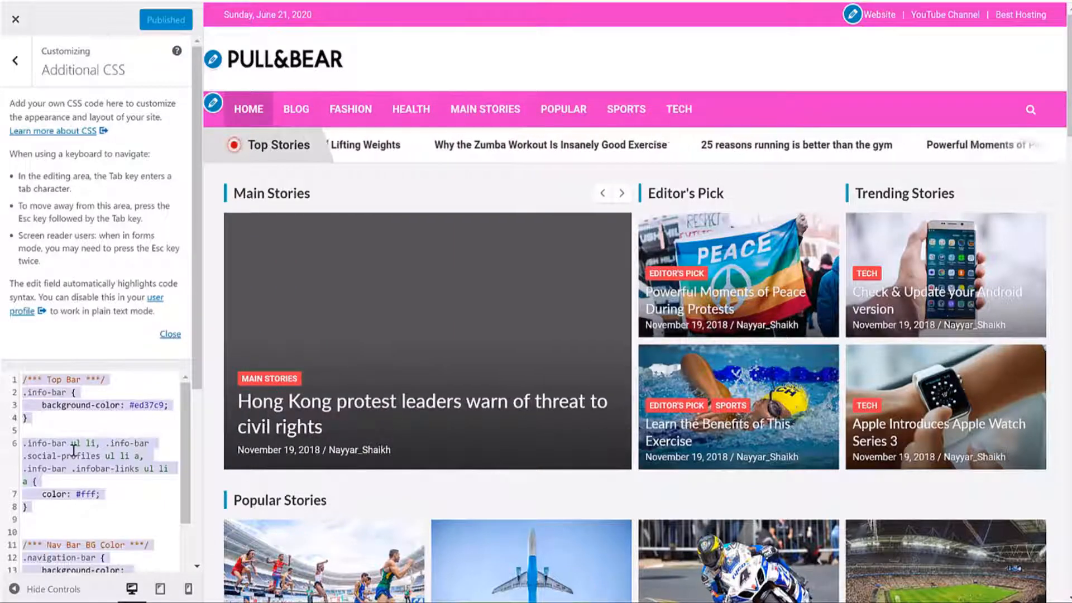
{"action": "key", "text": "ctrl+v"}
Step: Apply the new teal-blue CSS, close the Customizer and scroll the live site to its footer
{"action": "scroll", "coordinate": [999, 240], "scroll_direction": "down", "scroll_amount": 5}
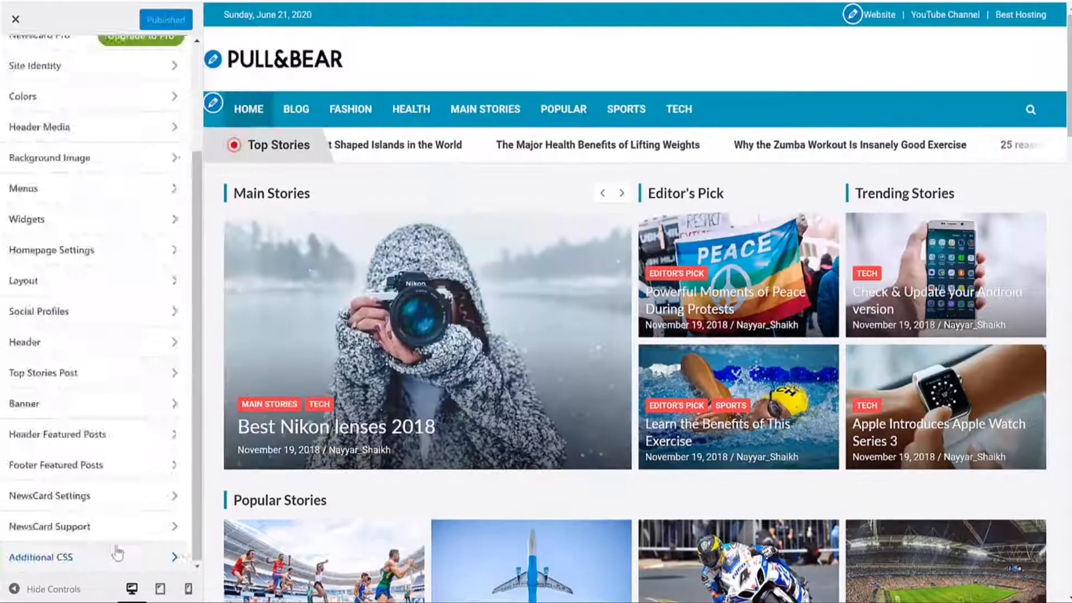
{"action": "left_click", "coordinate": [72, 554]}
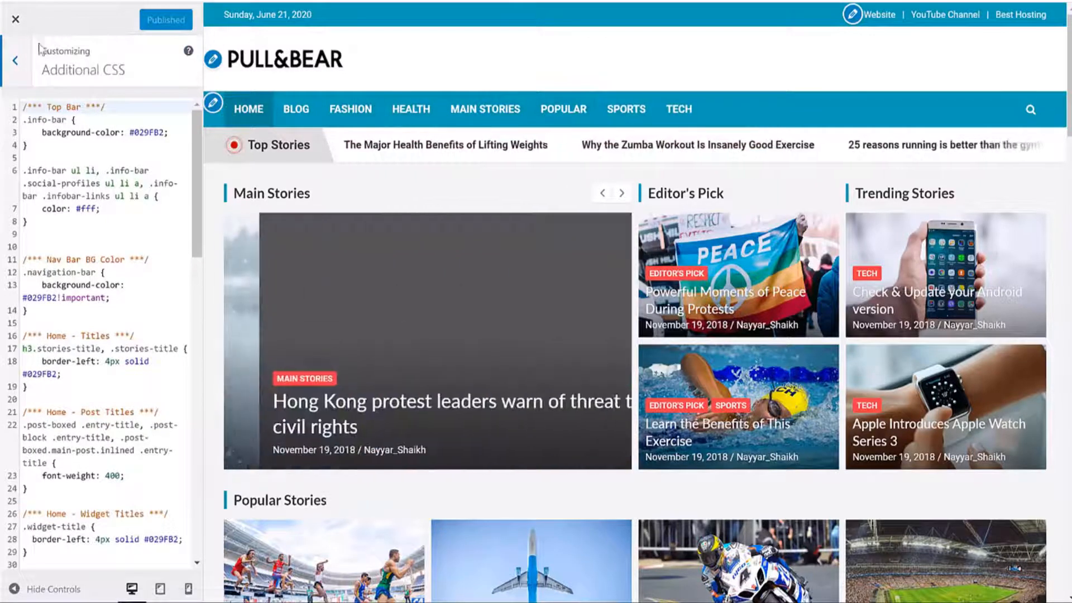
{"action": "left_click", "coordinate": [24, 32]}
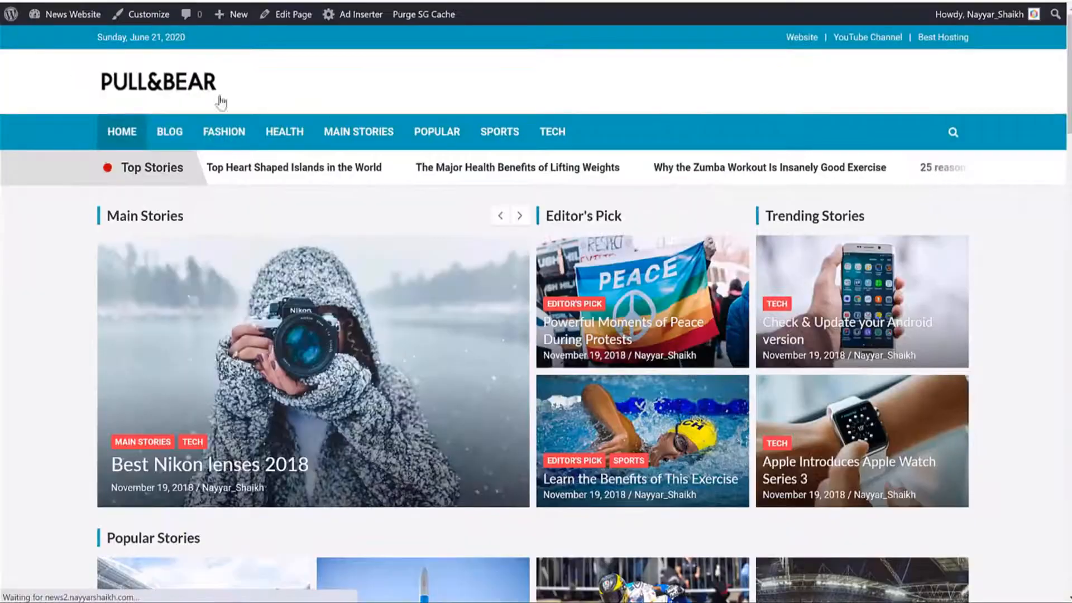
{"action": "scroll", "coordinate": [538, 360], "scroll_direction": "down", "scroll_amount": 20}
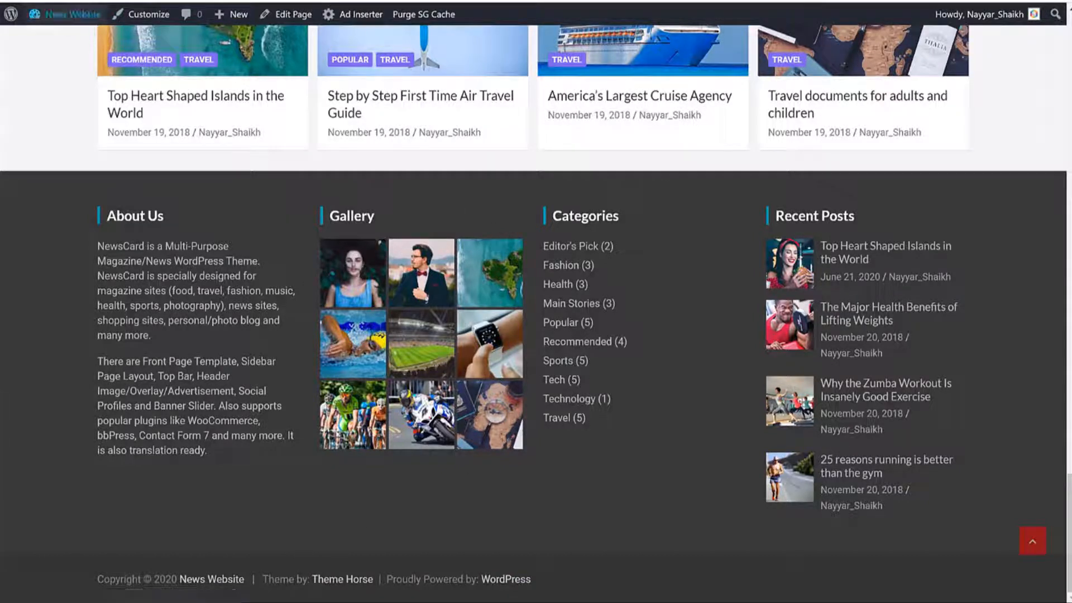
Step: Open the NewsCard theme's footer.php in the Theme Editor
{"action": "left_click", "coordinate": [93, 1]}
{"action": "scroll", "coordinate": [464, 128], "scroll_direction": "up", "scroll_amount": 3}
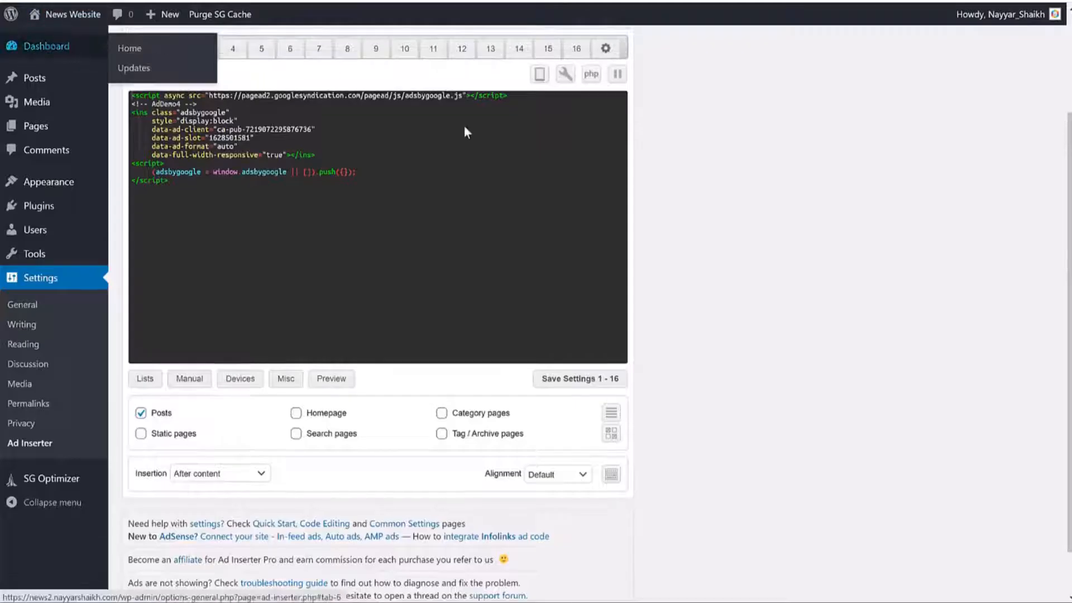
{"action": "mouse_move", "coordinate": [27, 189]}
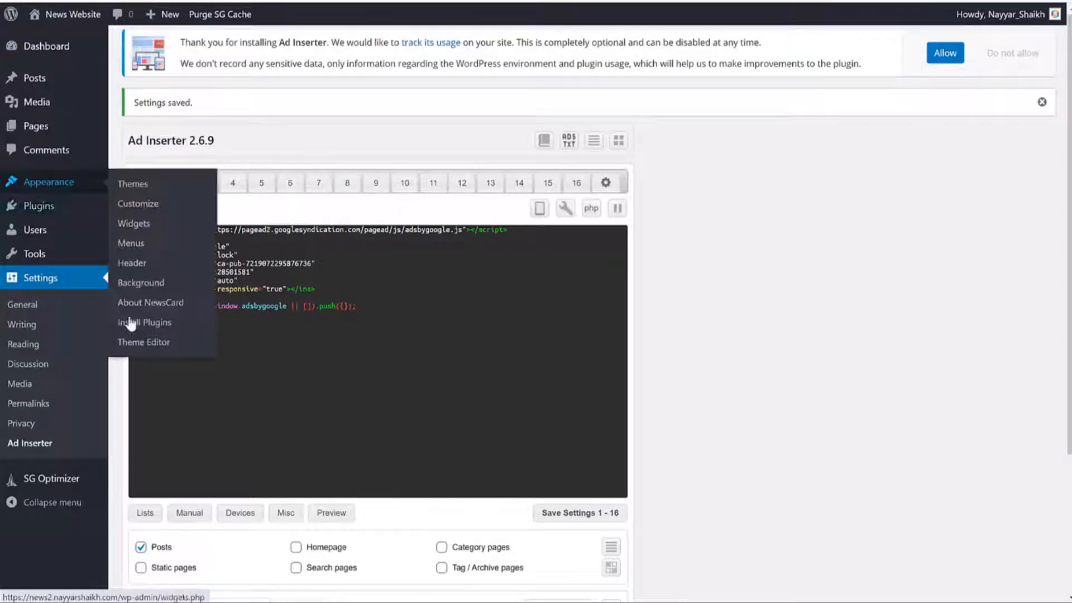
{"action": "left_click", "coordinate": [145, 347]}
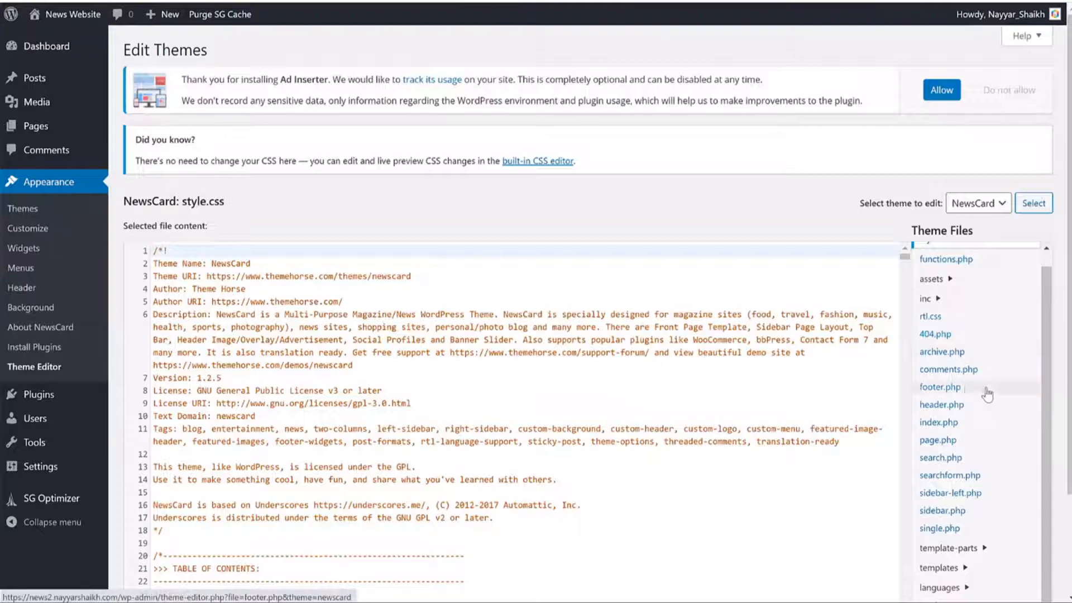
{"action": "left_click", "coordinate": [946, 390]}
{"action": "scroll", "coordinate": [649, 328], "scroll_direction": "down", "scroll_amount": 20}
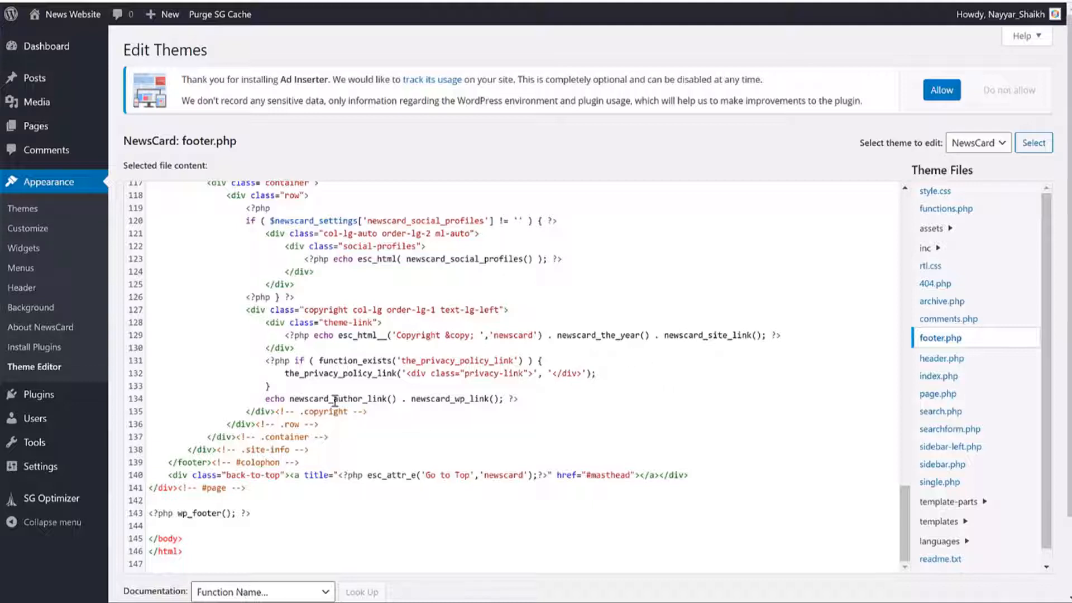
Step: Locate the statement on line 134 that prints the theme author and WordPress credits
{"action": "left_click_drag", "start_coordinate": [266, 401], "coordinate": [560, 397]}
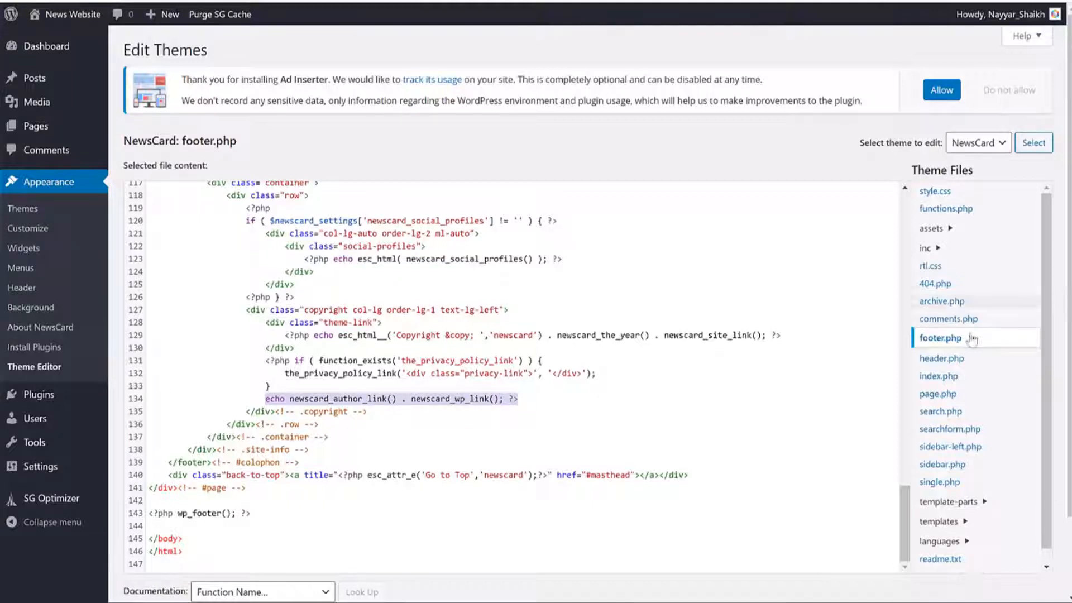
{"action": "left_click", "coordinate": [269, 398]}
{"action": "left_click_drag", "start_coordinate": [268, 398], "coordinate": [531, 401]}
{"action": "left_click", "coordinate": [367, 396]}
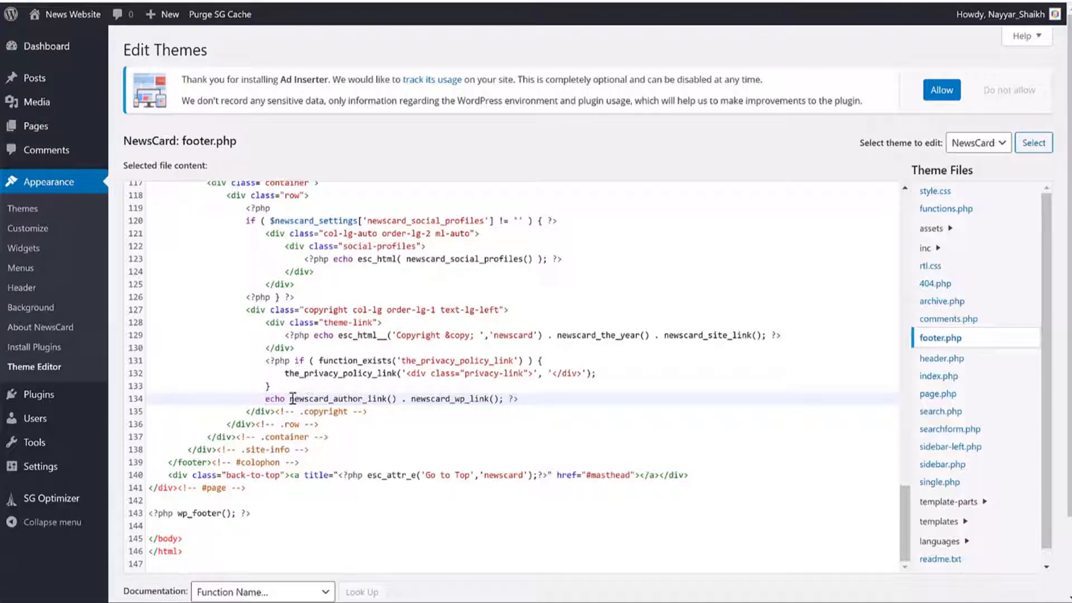
{"action": "left_click_drag", "start_coordinate": [289, 398], "coordinate": [319, 399]}
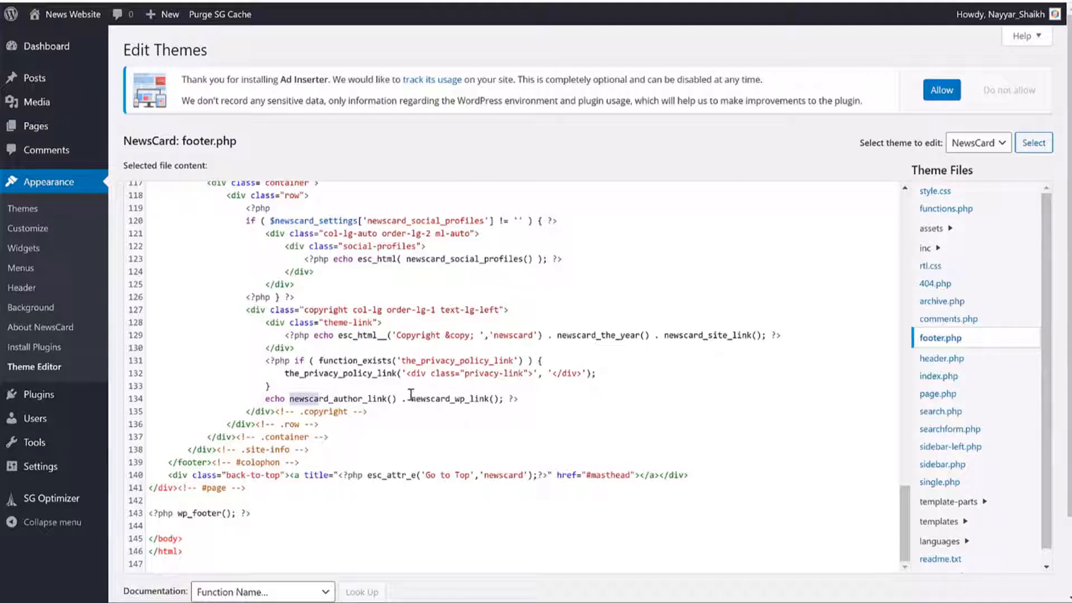
{"action": "left_click", "coordinate": [341, 399]}
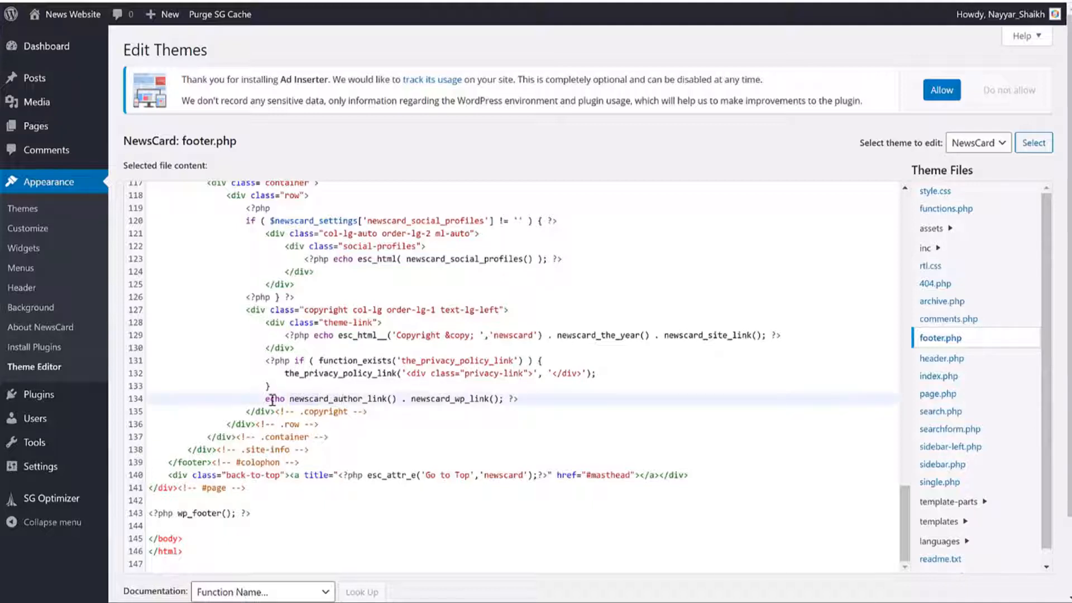
{"action": "left_click_drag", "start_coordinate": [265, 399], "coordinate": [394, 398]}
{"action": "left_click_drag", "start_coordinate": [398, 399], "coordinate": [331, 401]}
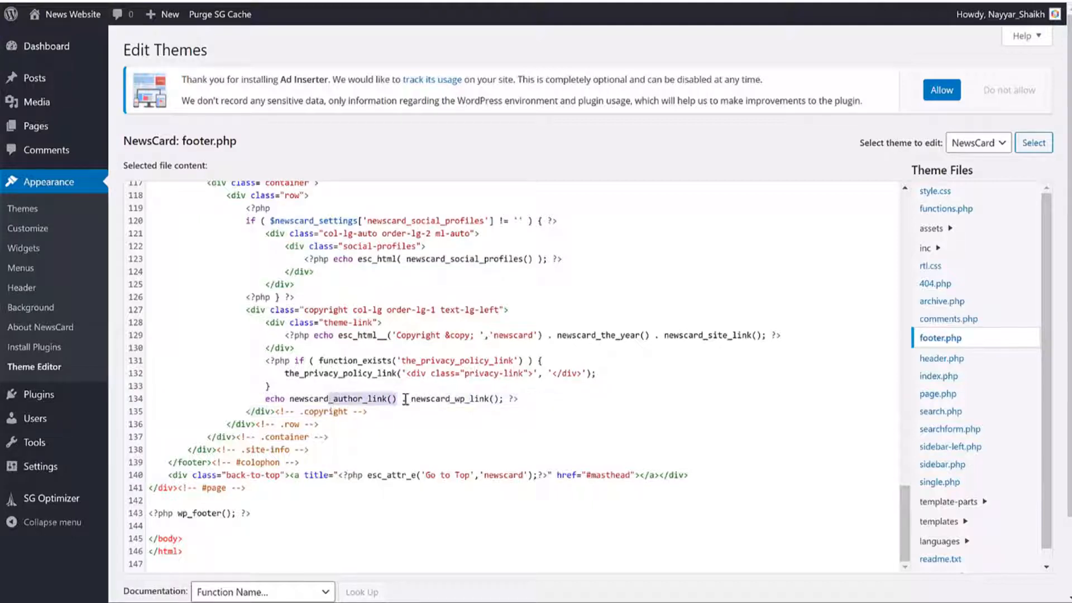
{"action": "left_click_drag", "start_coordinate": [410, 398], "coordinate": [490, 399]}
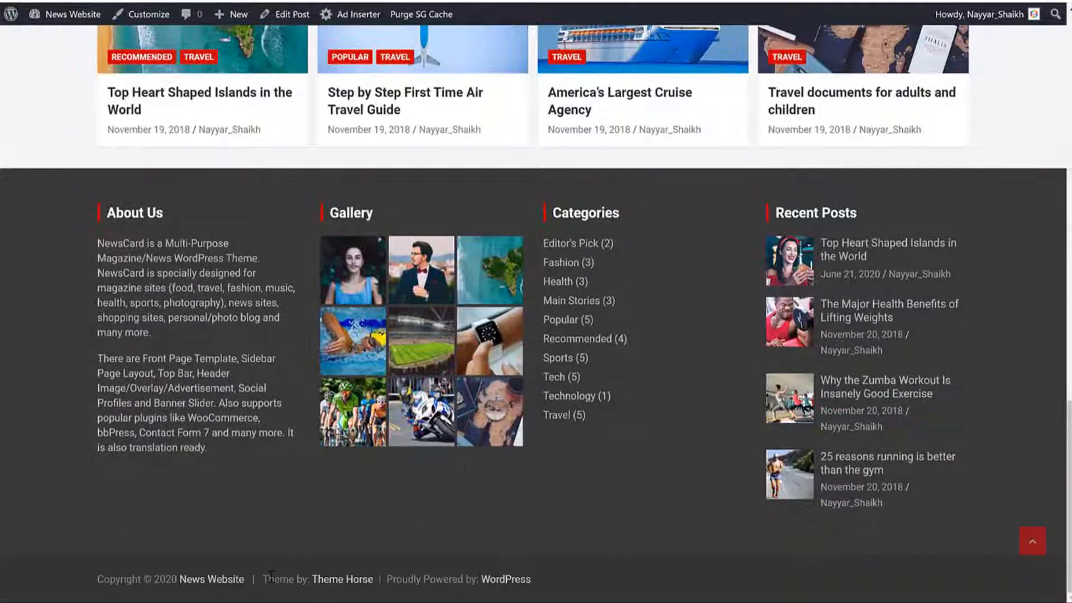
{"action": "left_click_drag", "start_coordinate": [272, 574], "coordinate": [765, 572]}
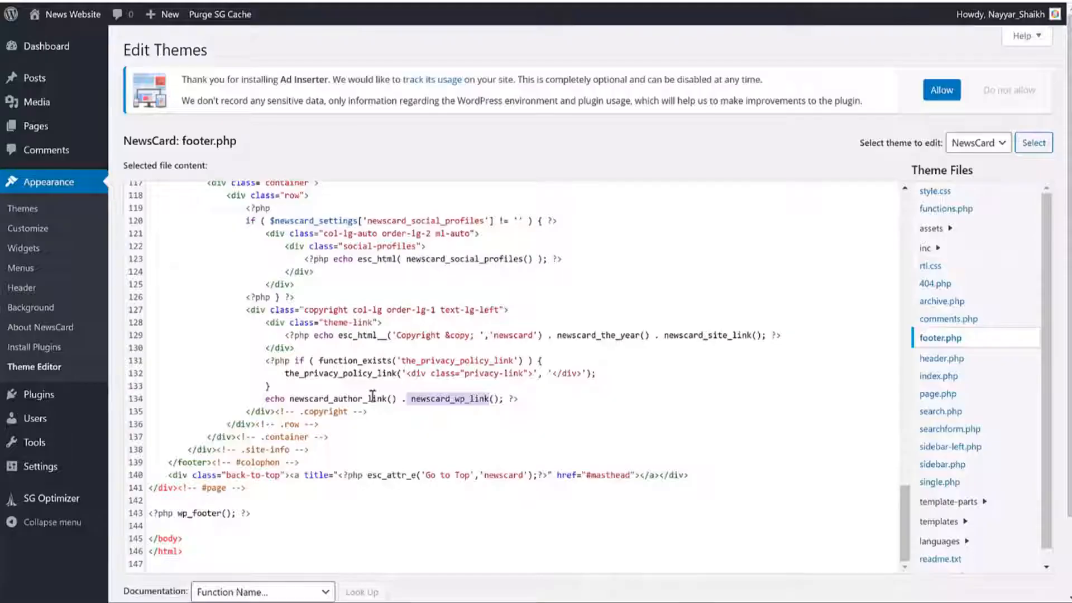
Step: Comment out line 134's credits echo with // and add a blank line after it
{"action": "left_click", "coordinate": [262, 399]}
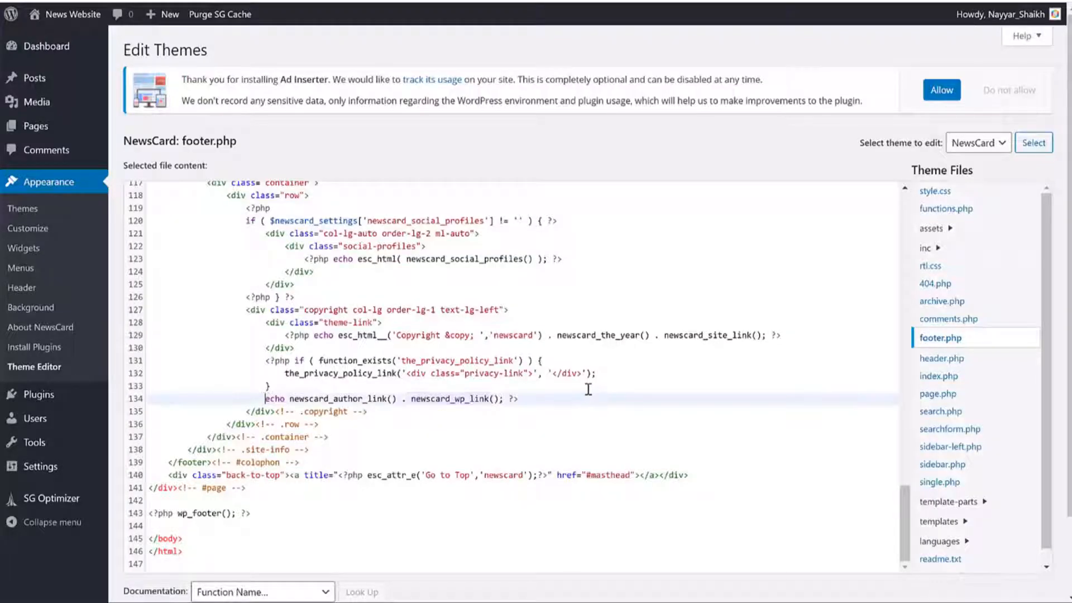
{"action": "type", "text": "//"}
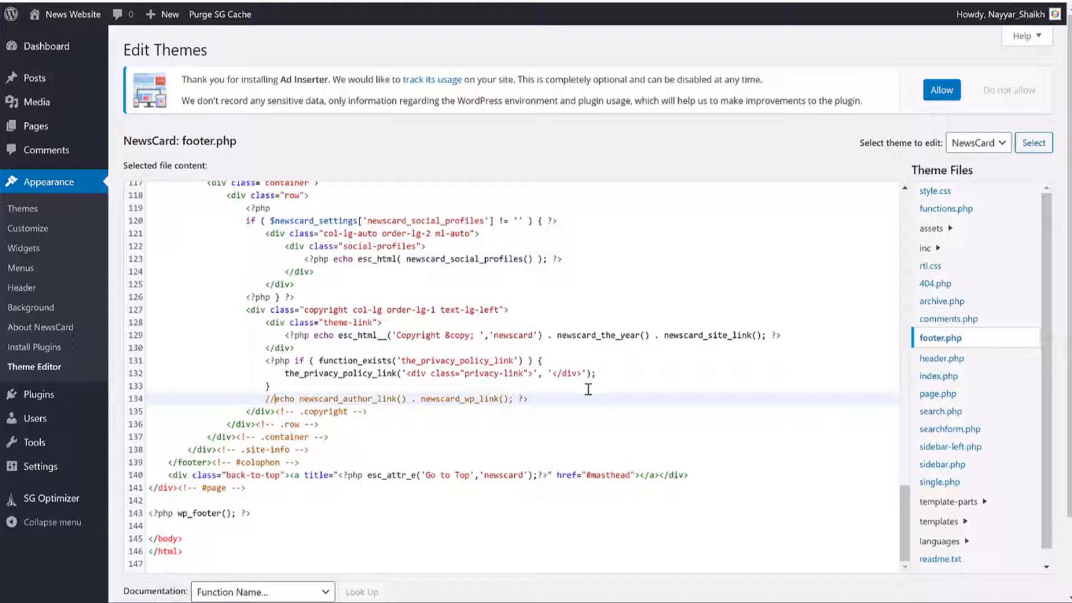
{"action": "double_click", "coordinate": [268, 398]}
{"action": "left_click", "coordinate": [541, 398]}
{"action": "key", "text": "Return"}
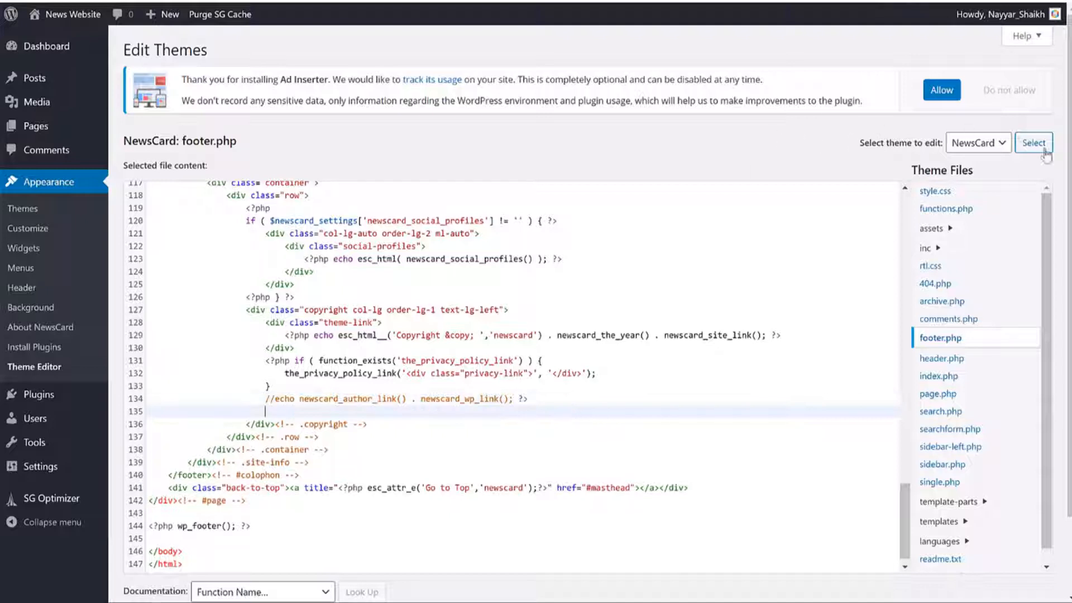
{"action": "scroll", "coordinate": [419, 411], "scroll_direction": "down", "scroll_amount": 3}
Step: Update footer.php, reload the live site and confirm the footer shows only the copyright line
{"action": "left_click", "coordinate": [165, 535]}
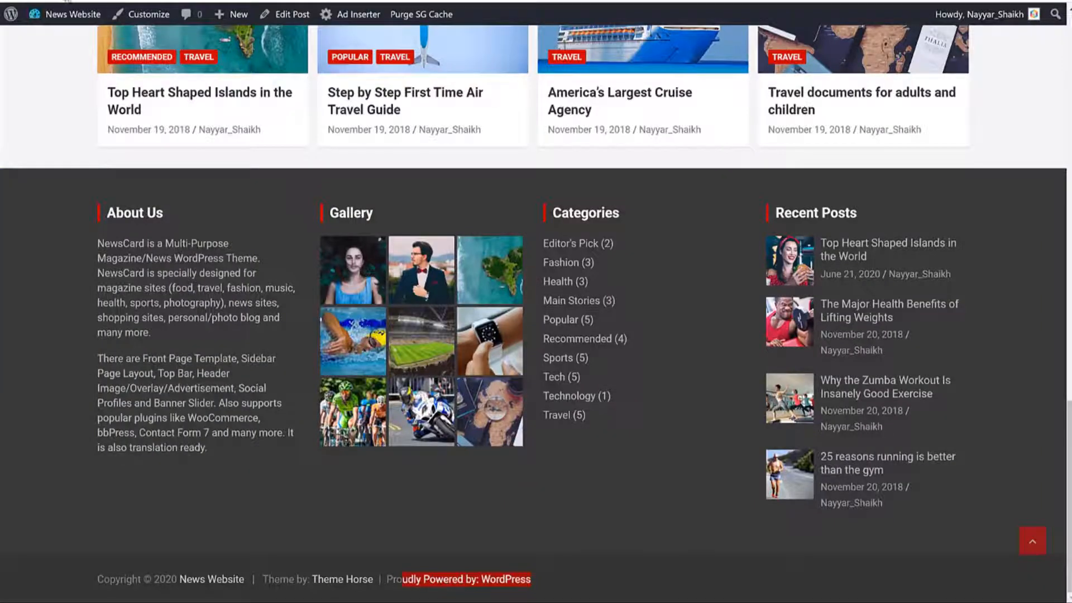
{"action": "key", "text": "F5"}
{"action": "scroll", "coordinate": [375, 232], "scroll_direction": "down", "scroll_amount": 8}
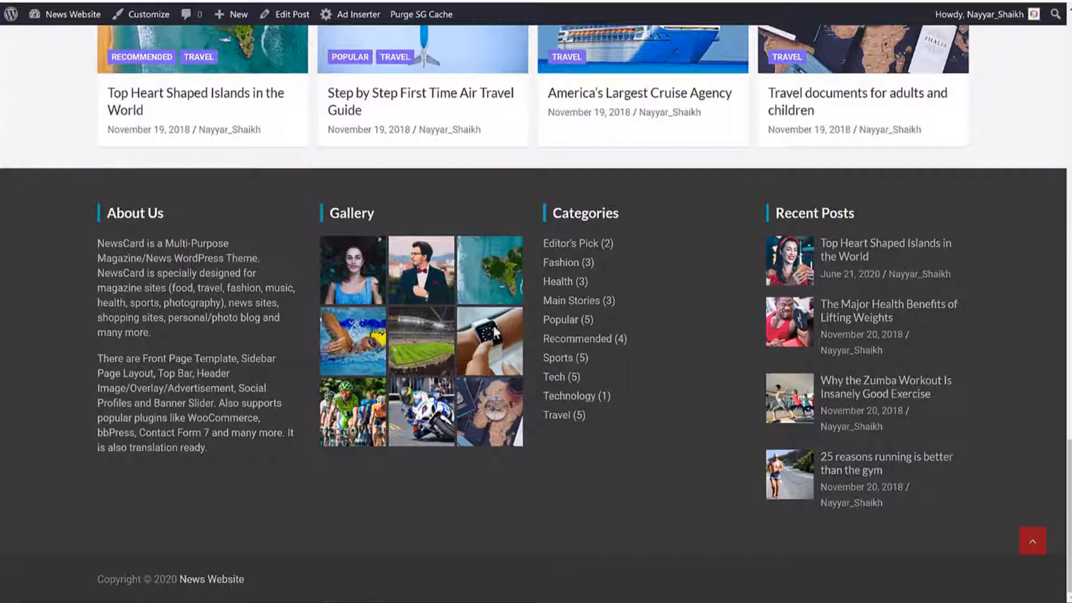
{"action": "left_click", "coordinate": [1027, 545]}
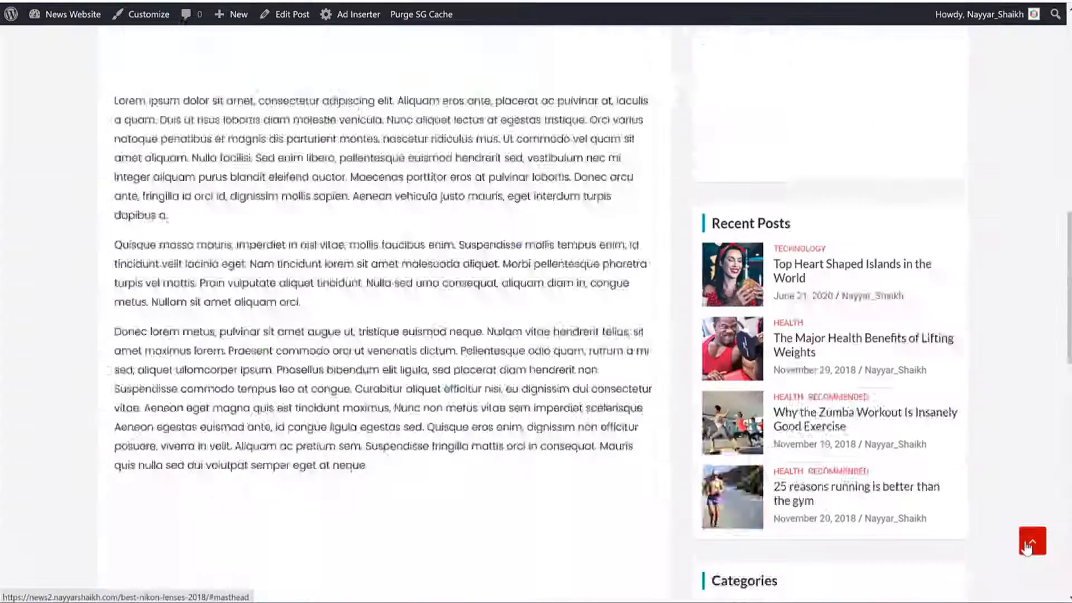